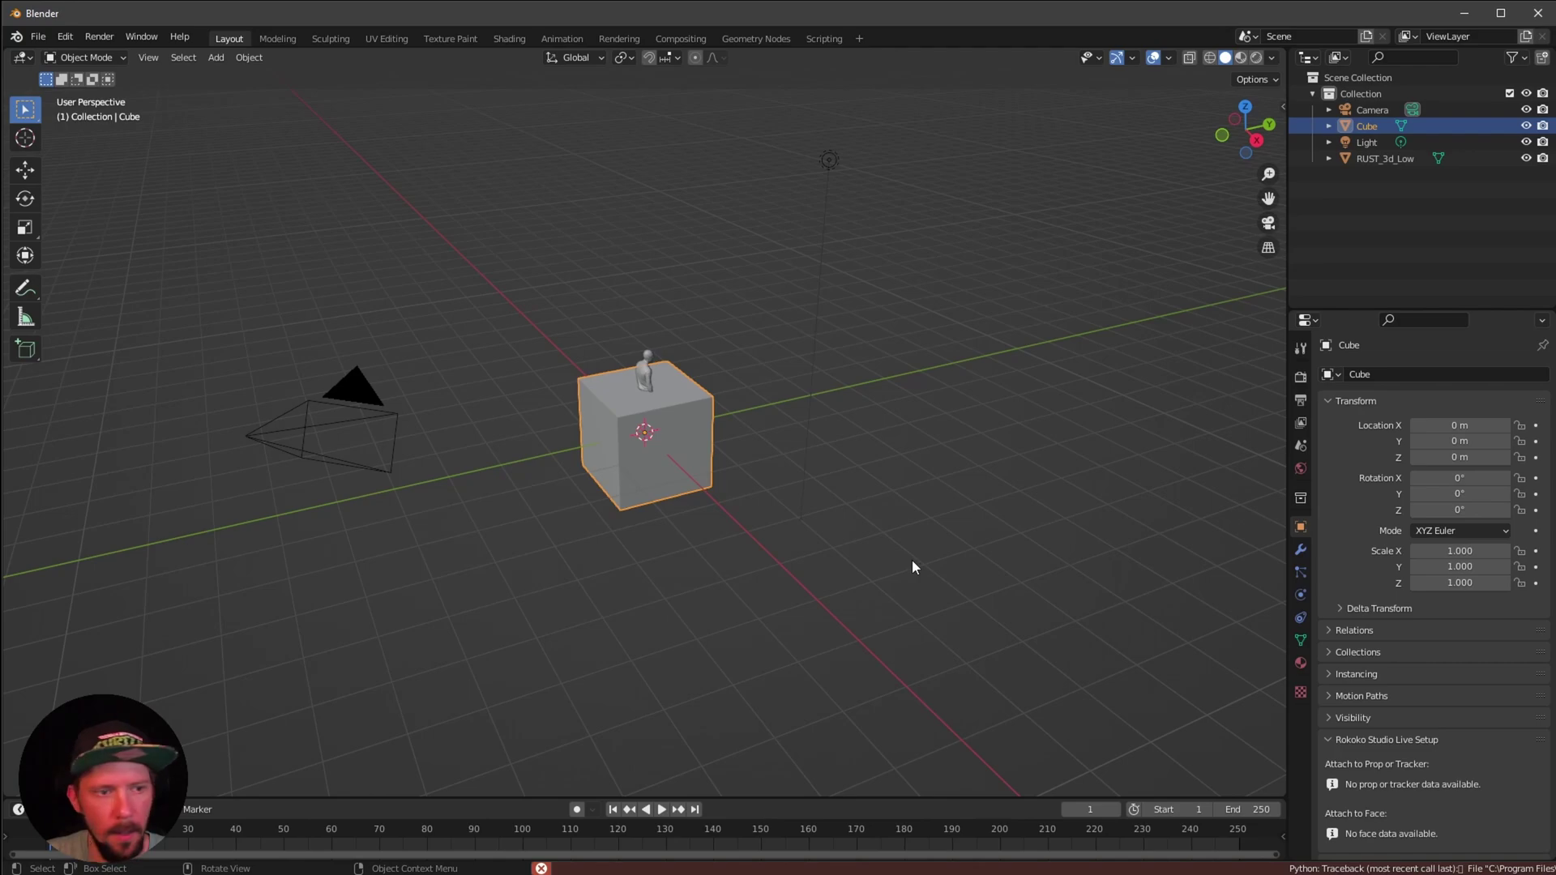
Delete the default cube and add a plane mesh at the scene's origin
{"action": "key", "text": "x"}
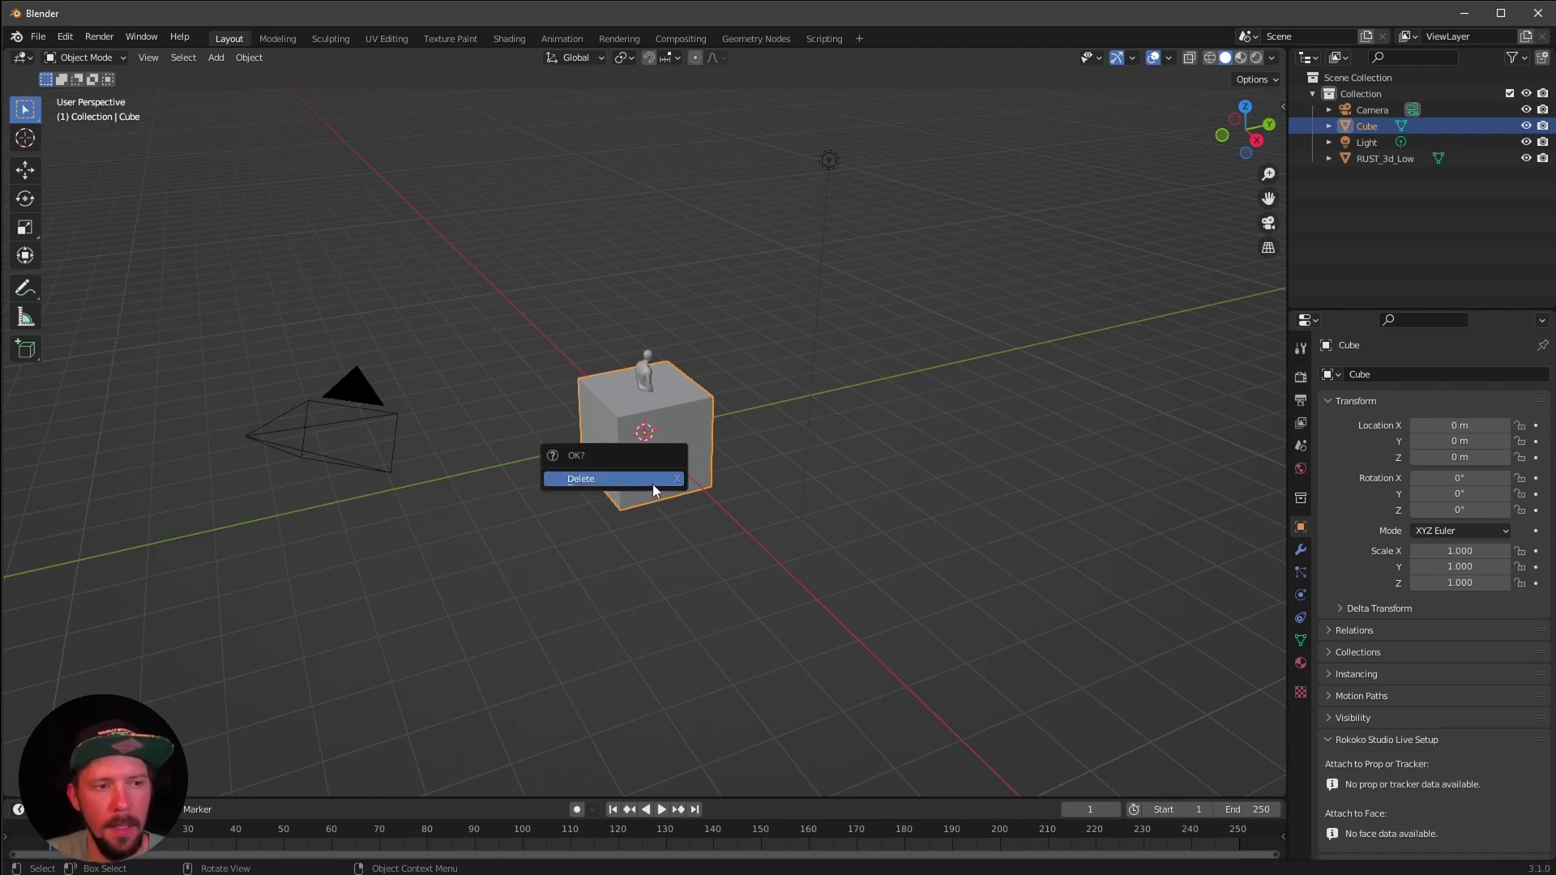
{"action": "left_click", "coordinate": [643, 481]}
{"action": "key", "text": "shift+a"}
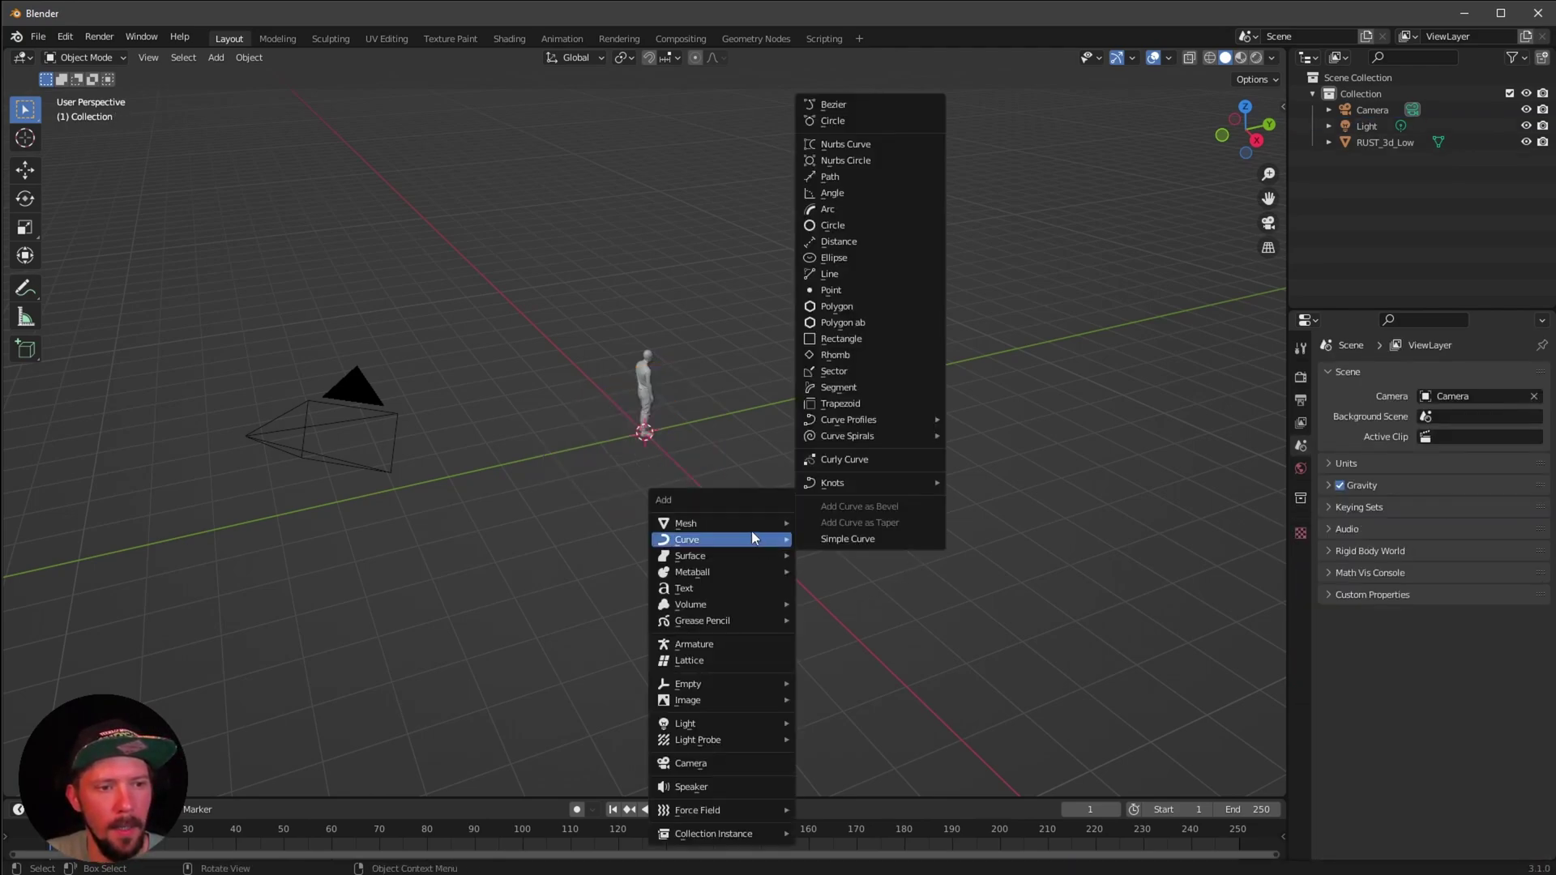
{"action": "mouse_move", "coordinate": [750, 522]}
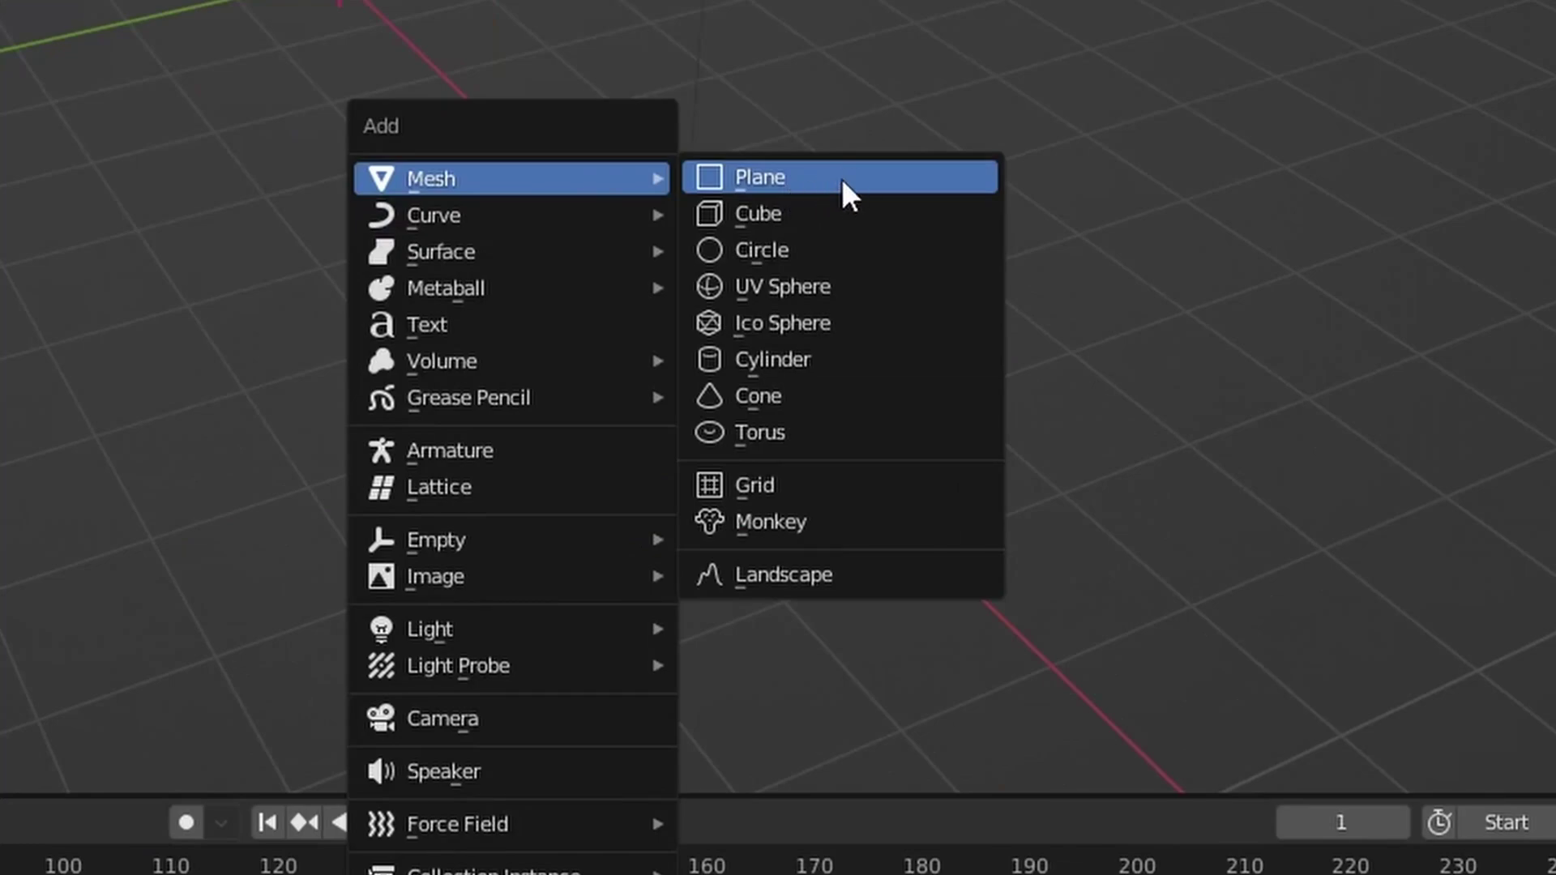
{"action": "left_click", "coordinate": [841, 178]}
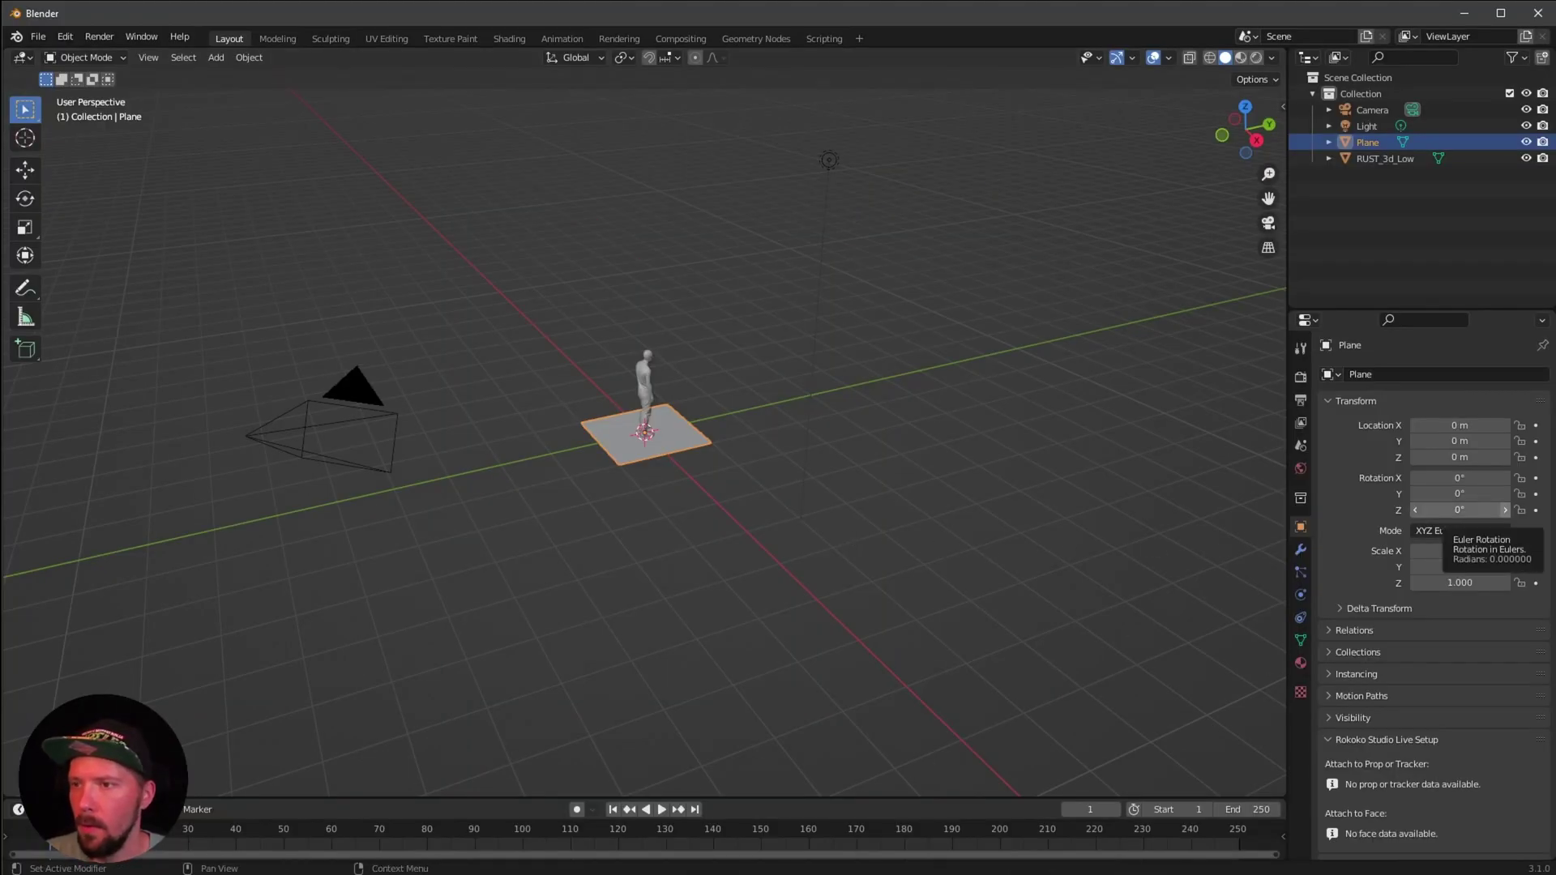
Set the plane's scale to 50 on both X and Y
{"action": "left_click", "coordinate": [1095, 417]}
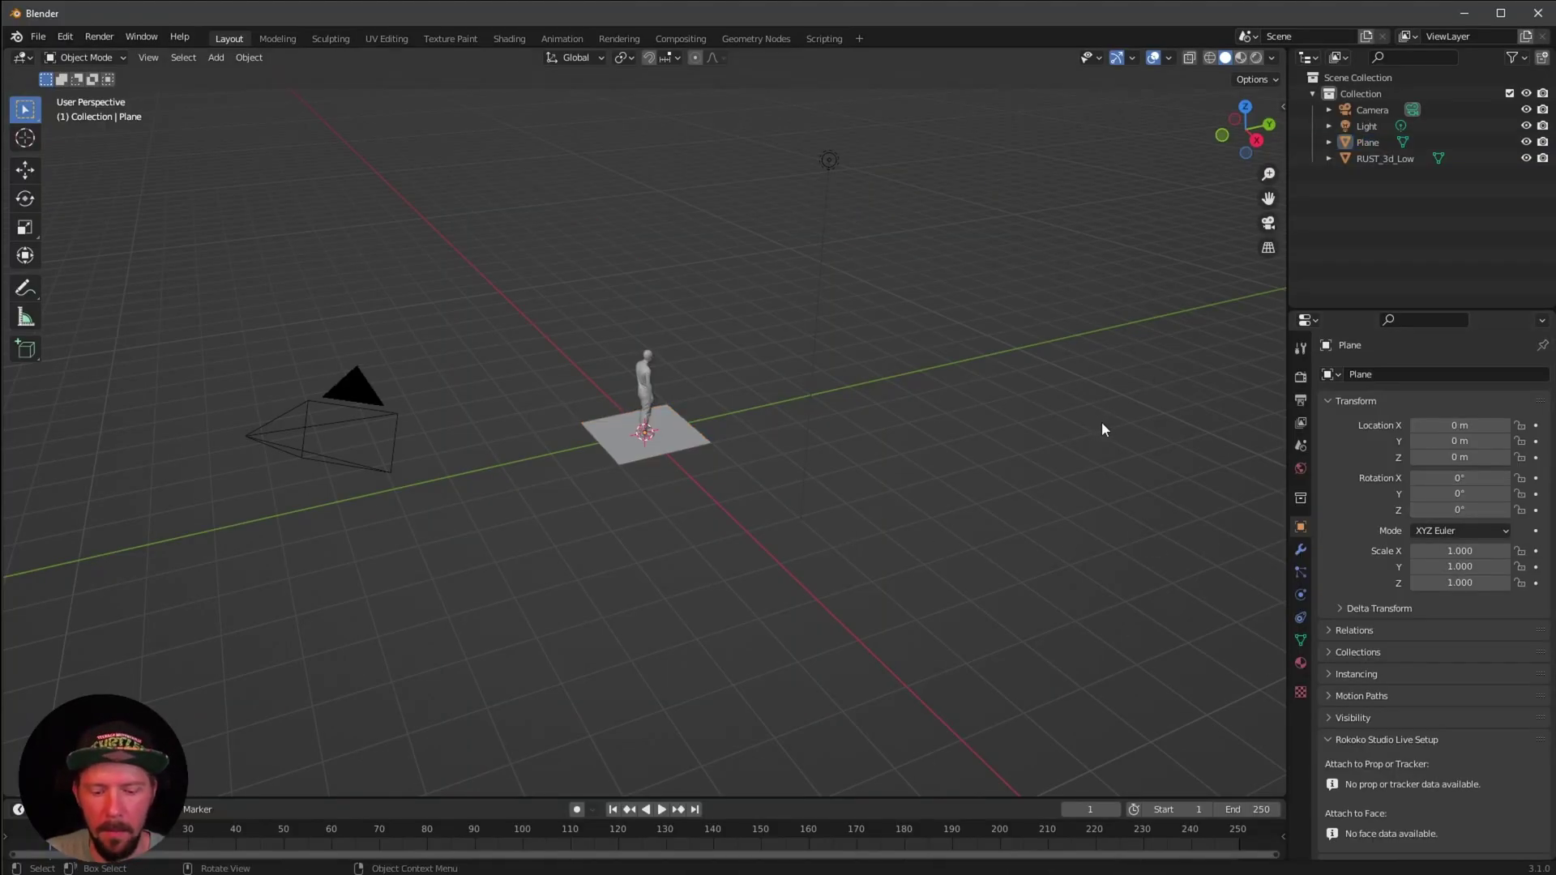
{"action": "key", "text": "n"}
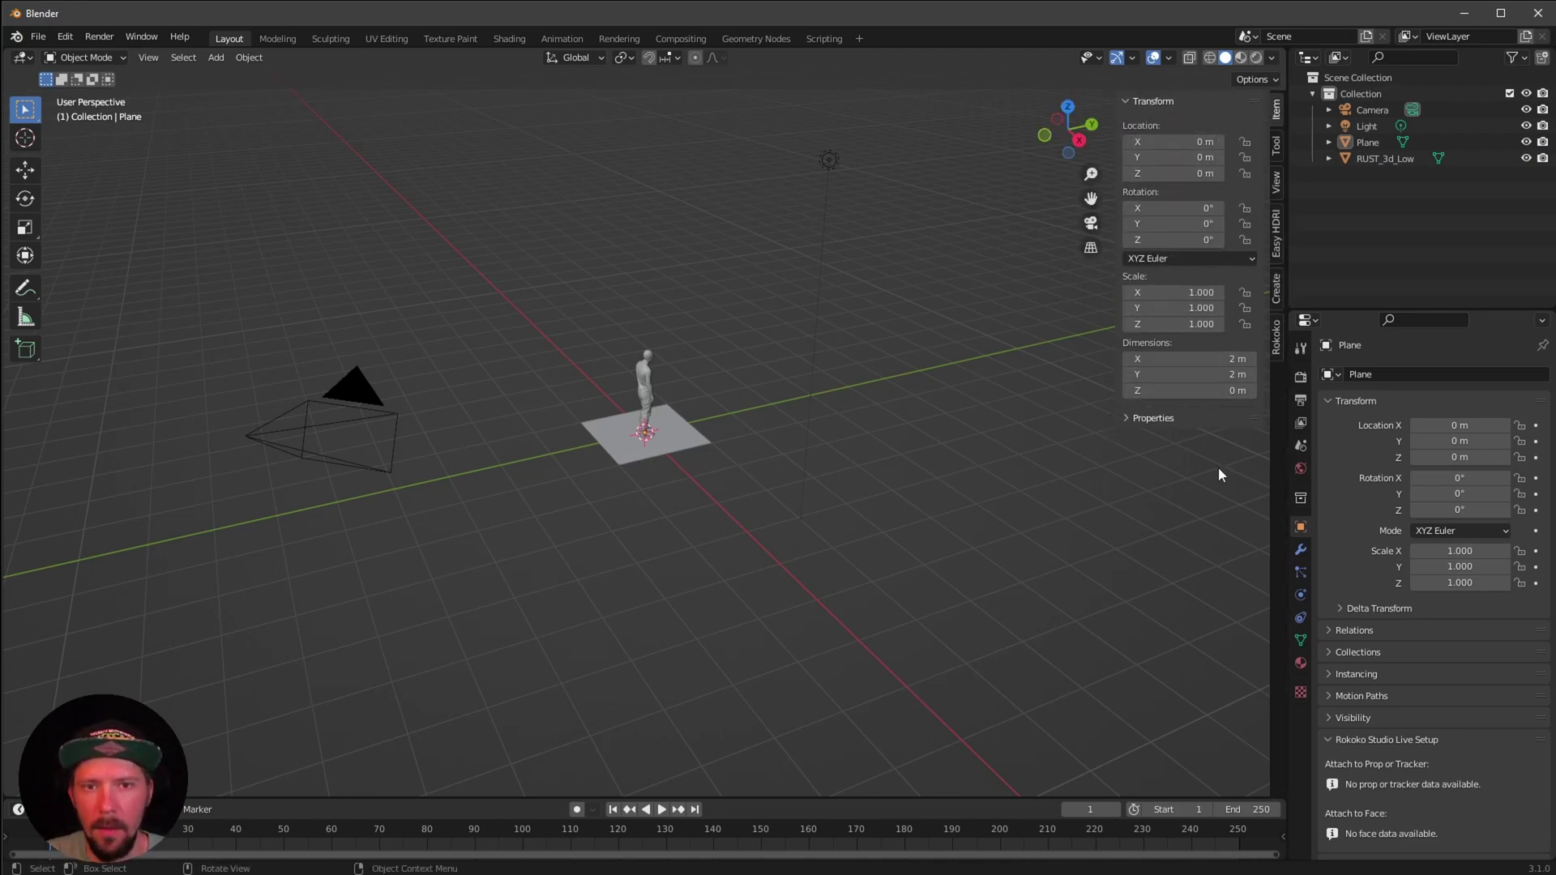
{"action": "left_click", "coordinate": [1197, 291]}
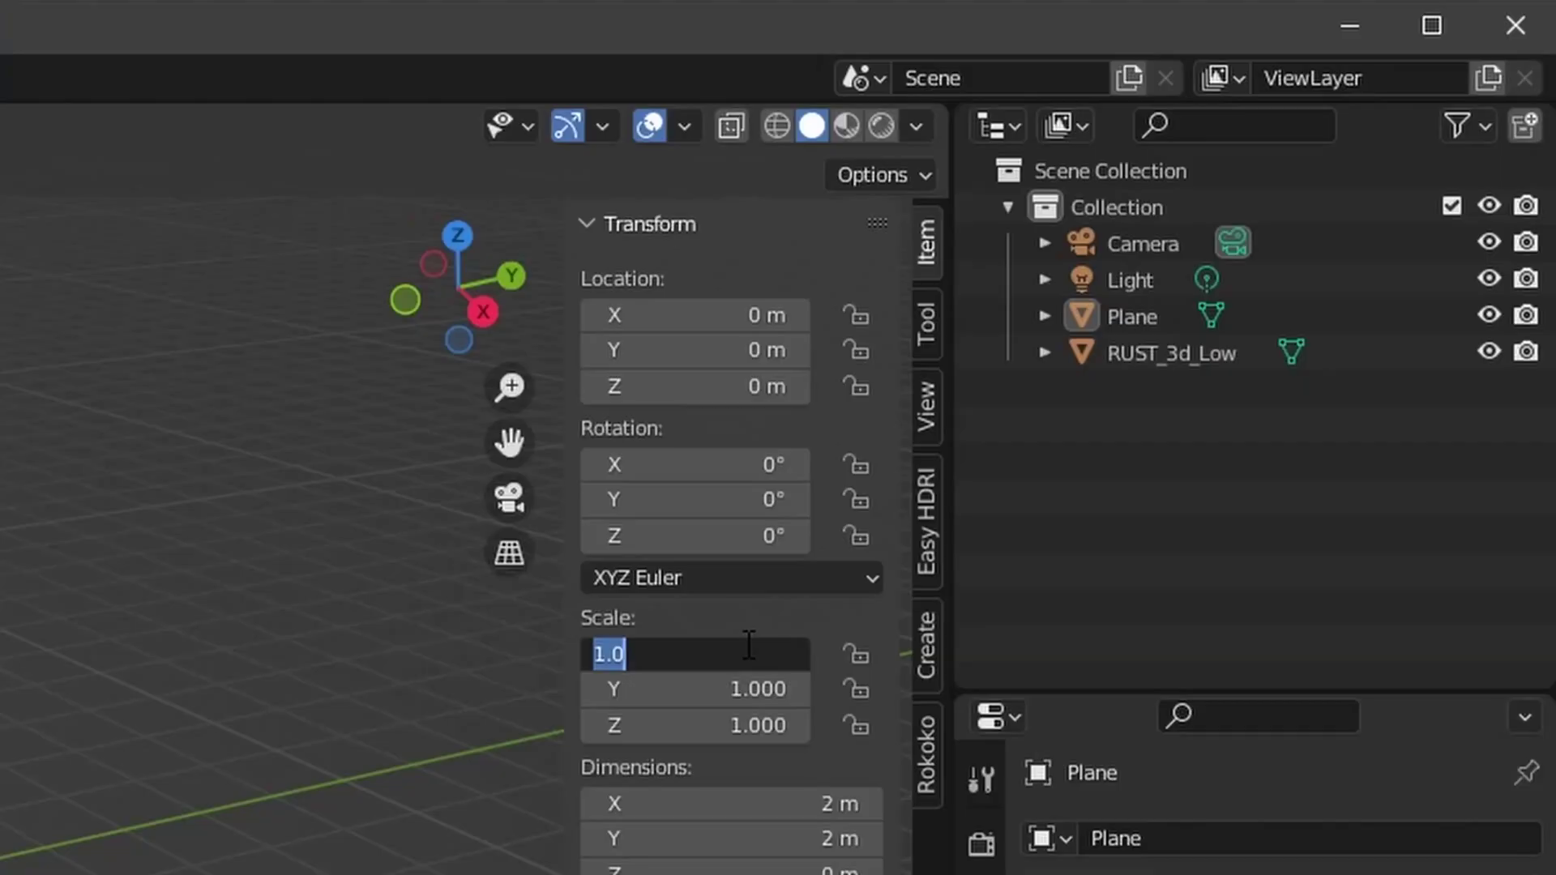
{"action": "type", "text": "50"}
{"action": "key", "text": "Tab"}
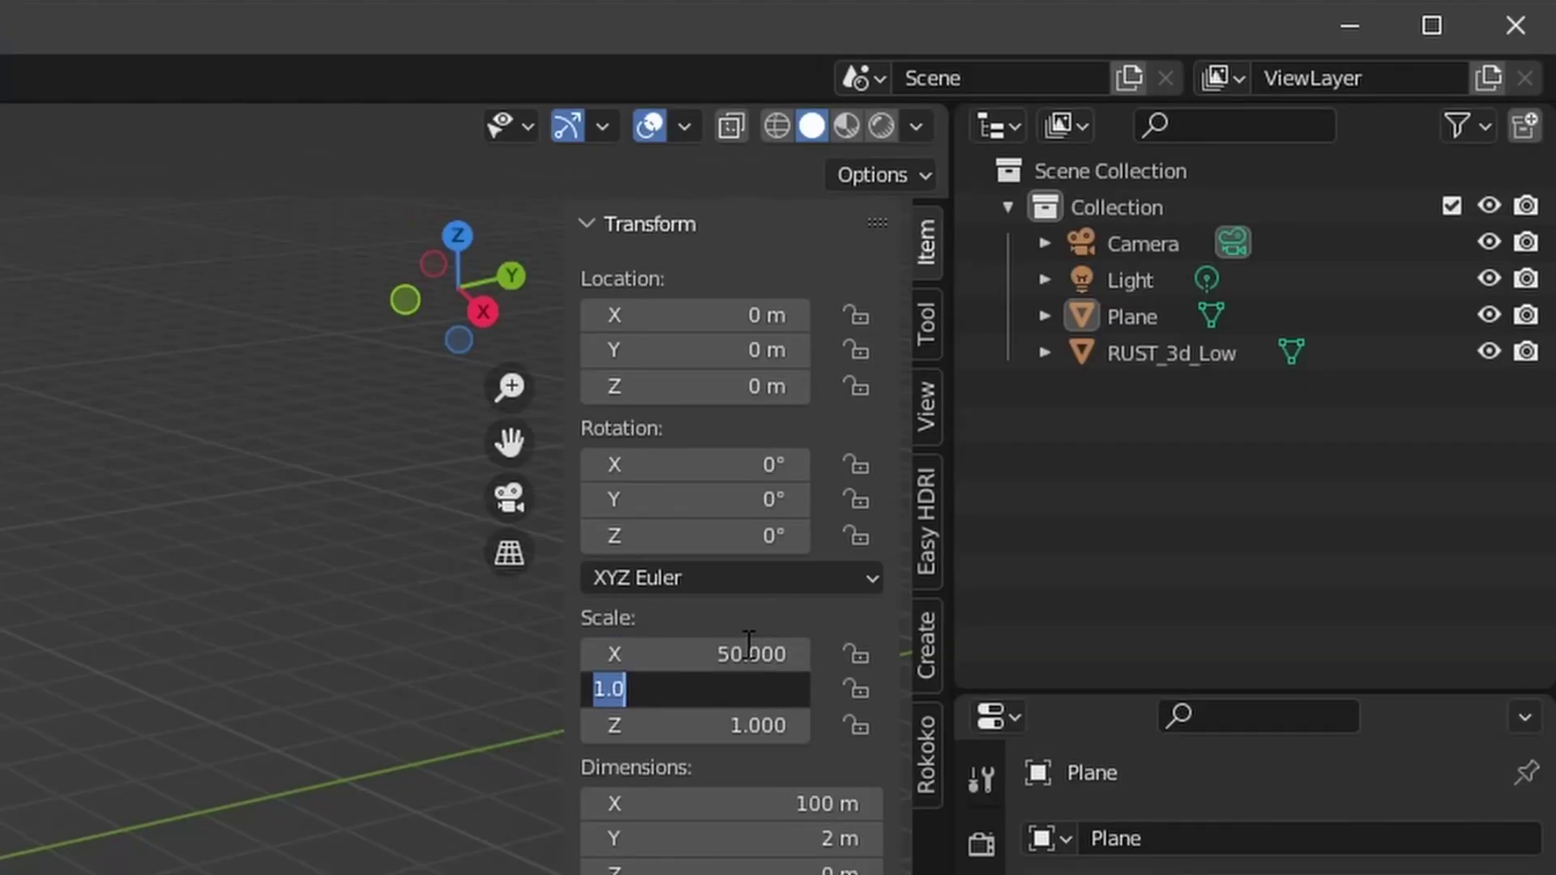
{"action": "type", "text": "50"}
{"action": "key", "text": "Return"}
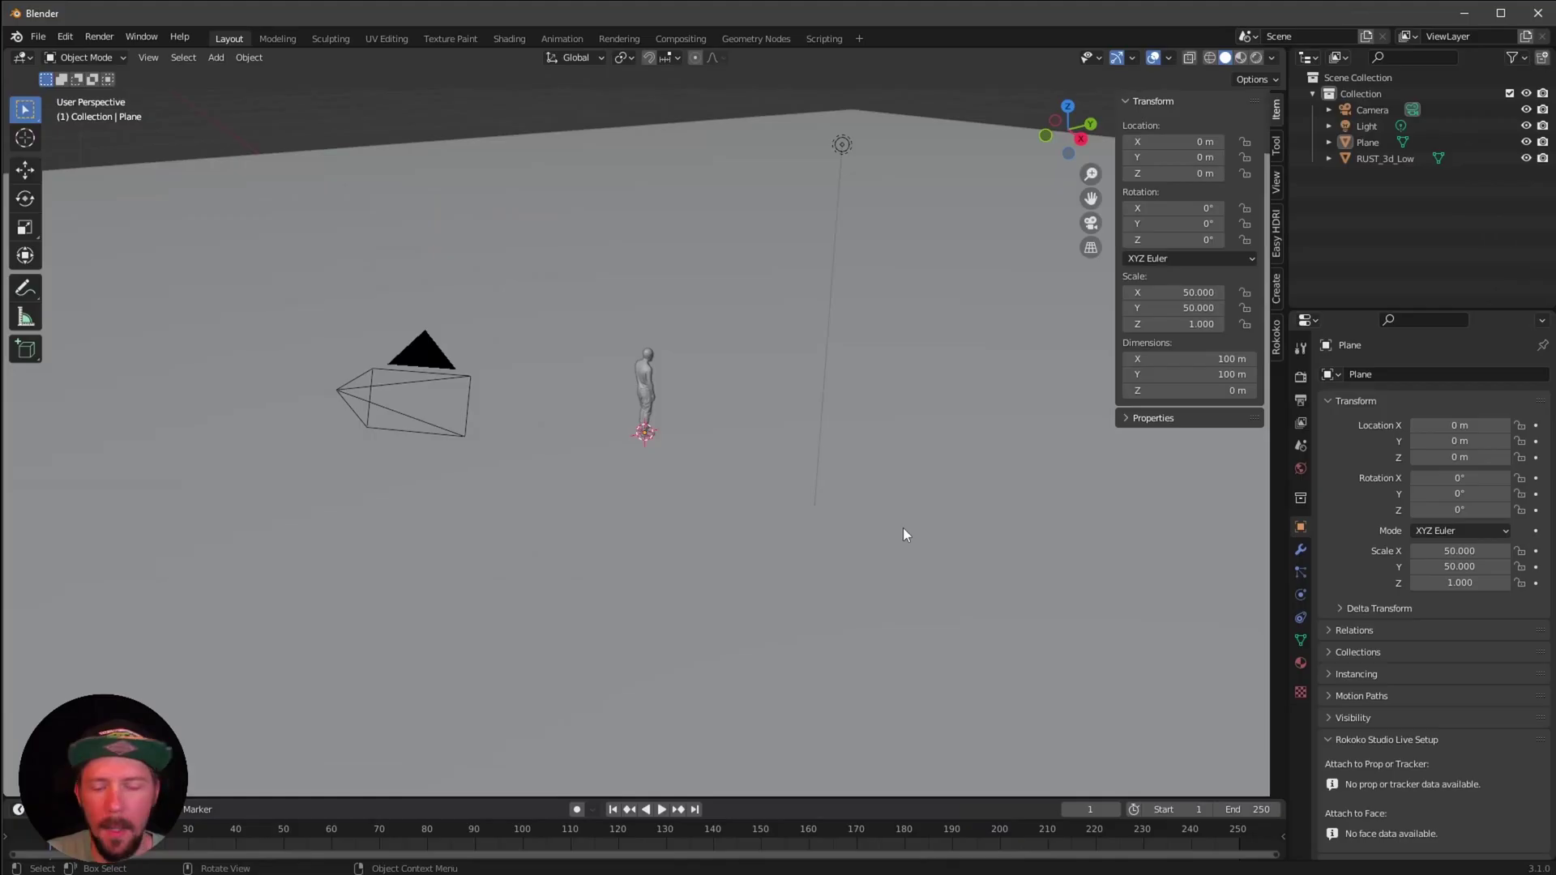
Add a cube mesh and rename it GN_structure
{"action": "key", "text": "shift+a"}
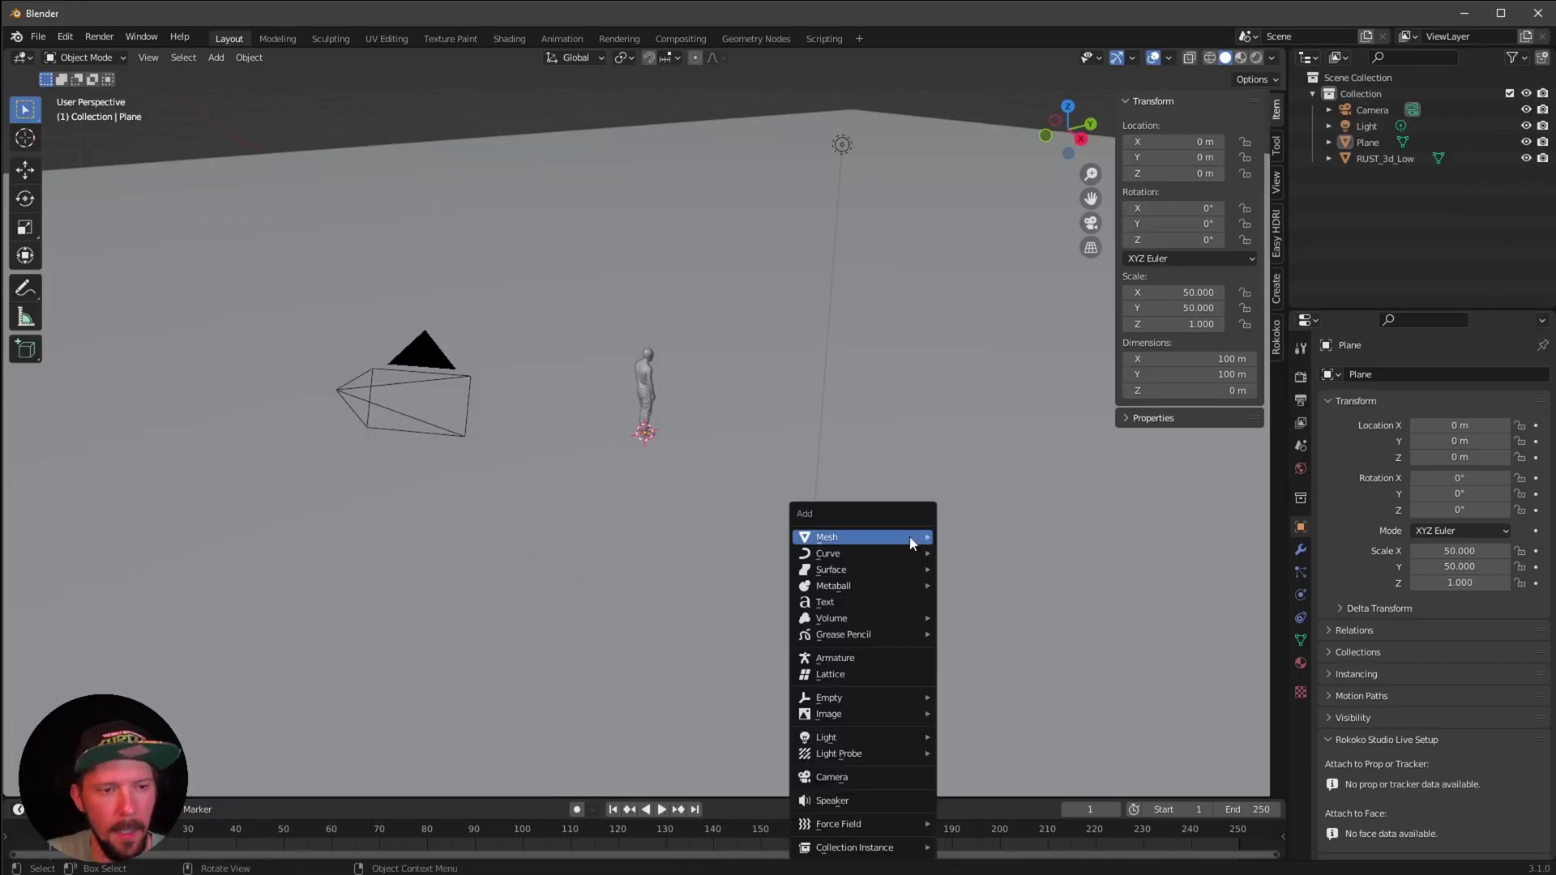
{"action": "mouse_move", "coordinate": [917, 537]}
{"action": "left_click", "coordinate": [1002, 535]}
{"action": "double_click", "coordinate": [1366, 125]}
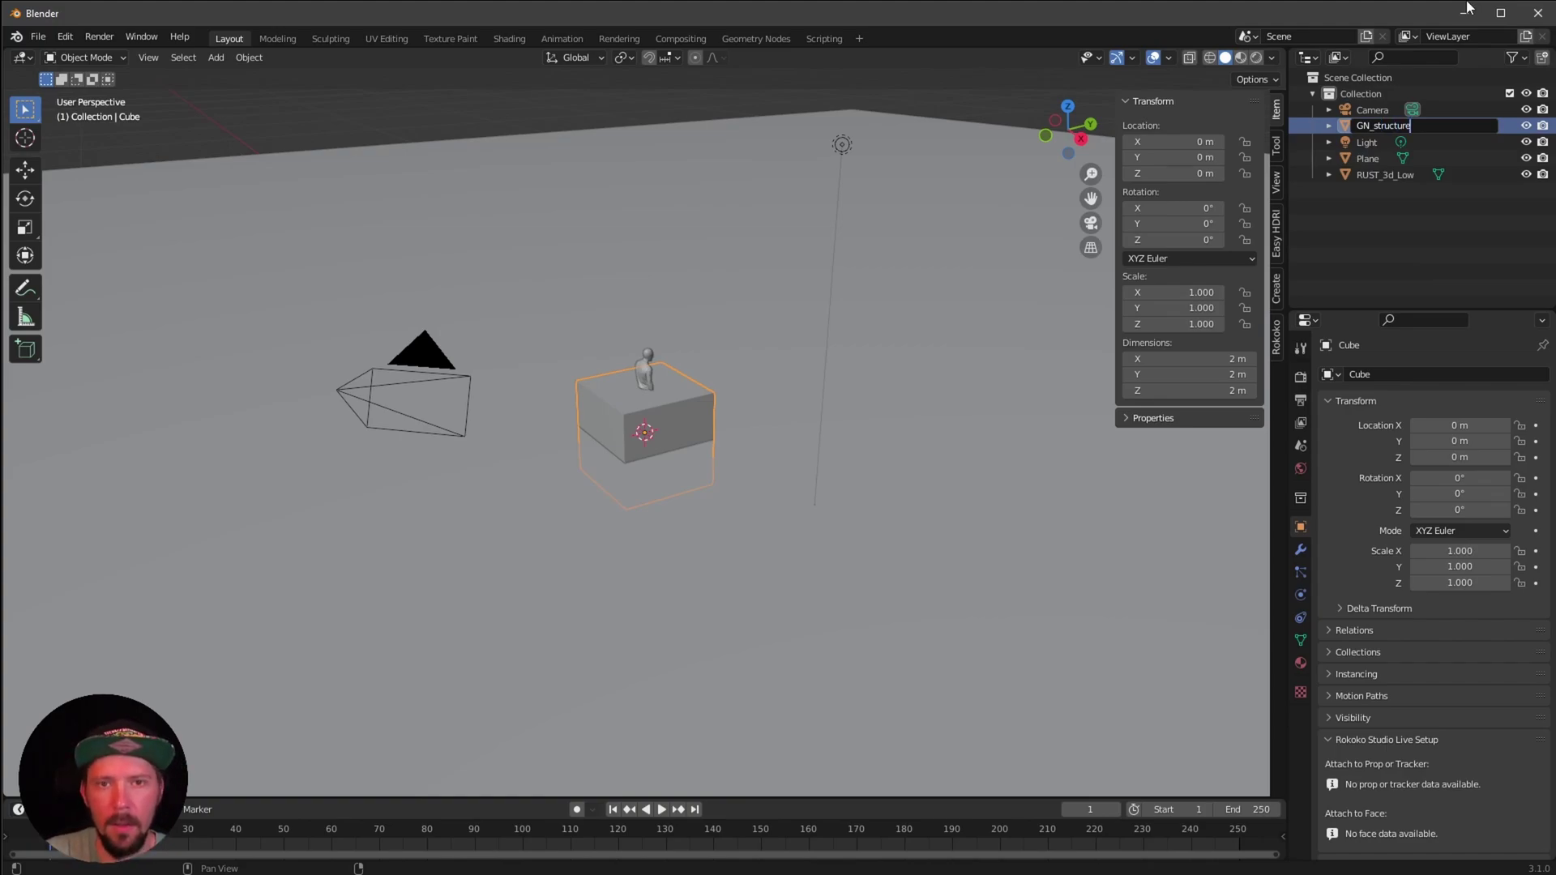
{"action": "key", "text": "Return"}
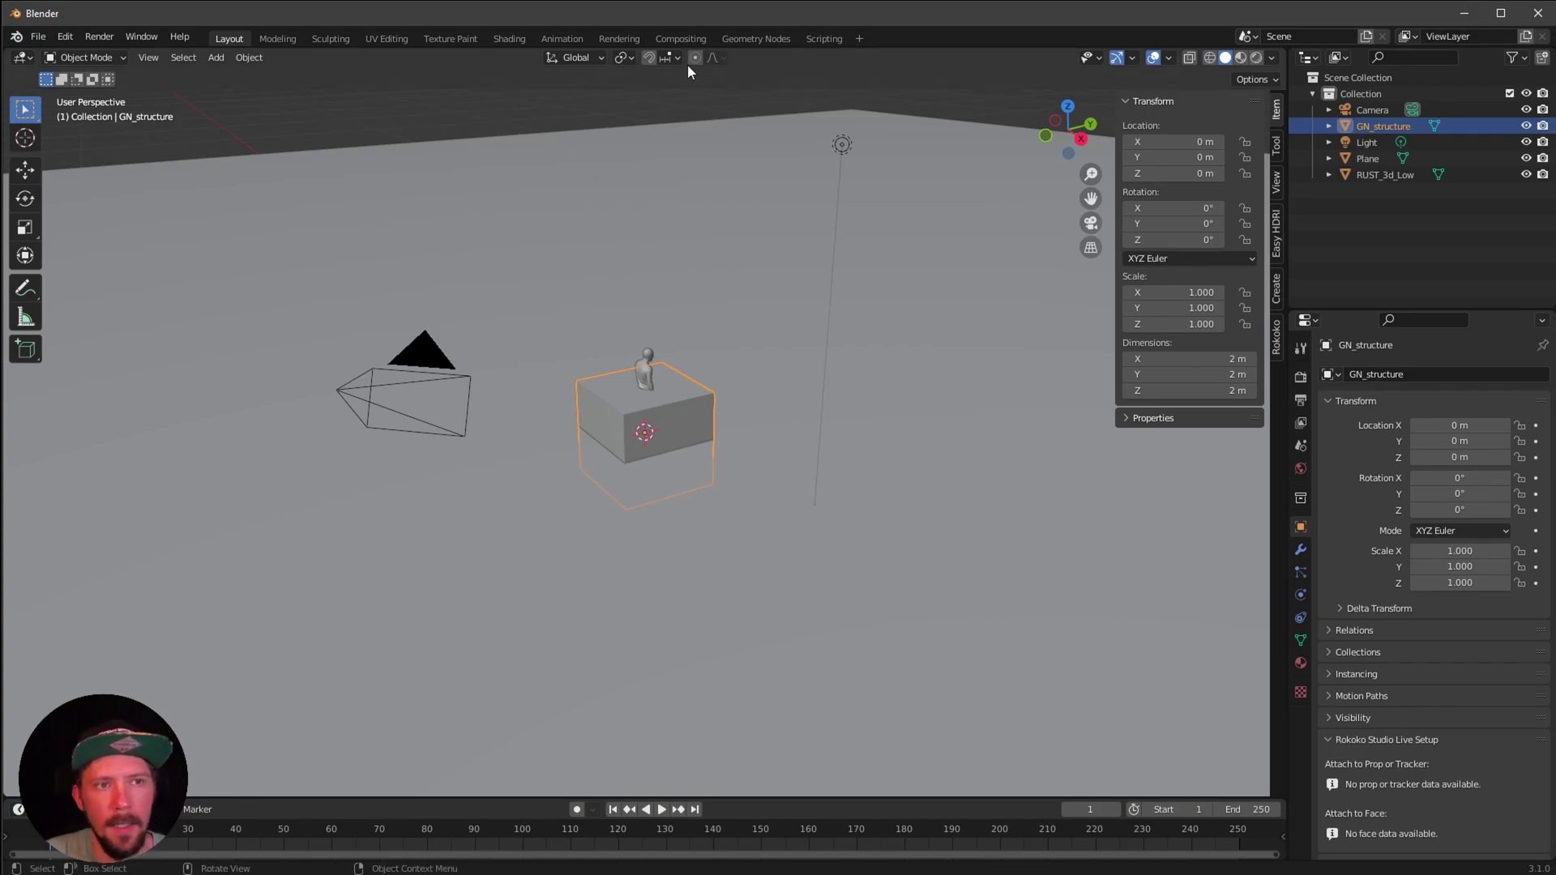
In the Geometry Nodes workspace, create a new node tree on the cube and name it GN_structure
{"action": "left_click", "coordinate": [761, 41]}
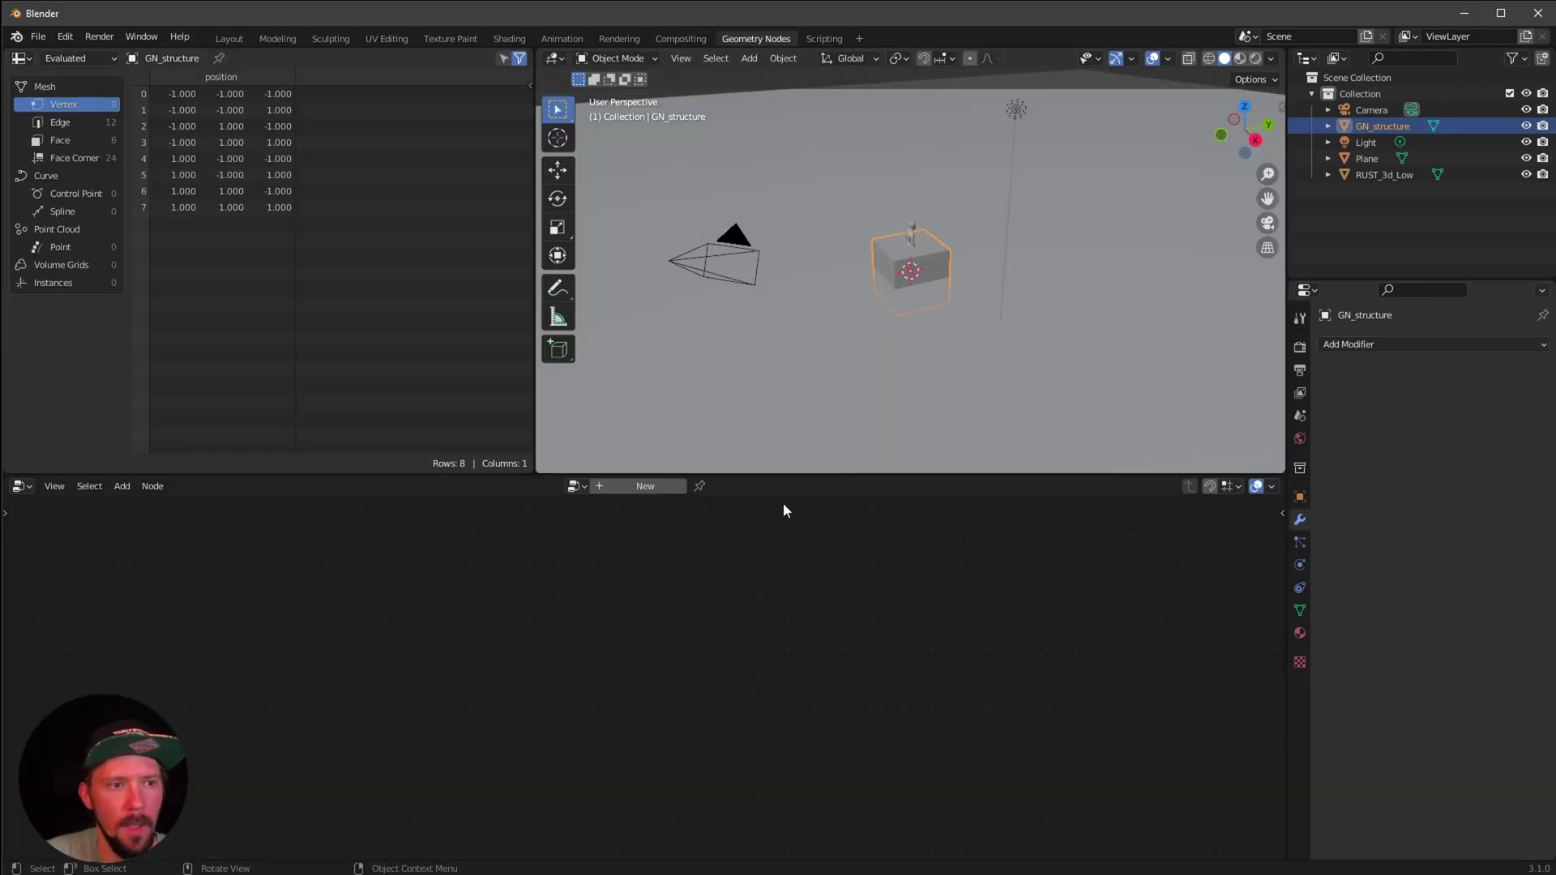
{"action": "left_click", "coordinate": [641, 487]}
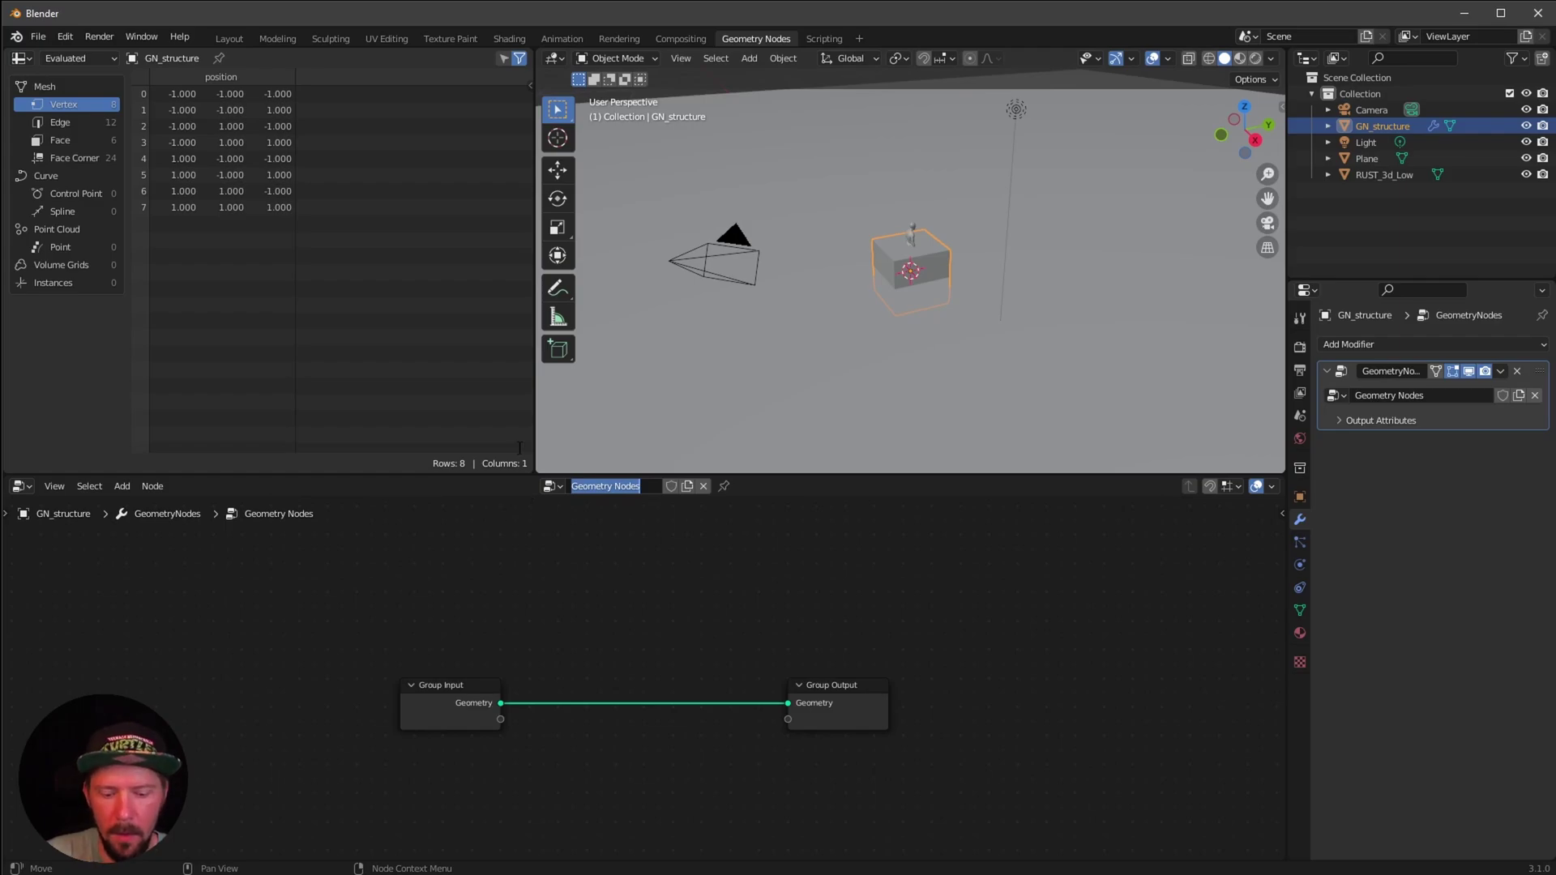
{"action": "type", "text": "GN_str"}
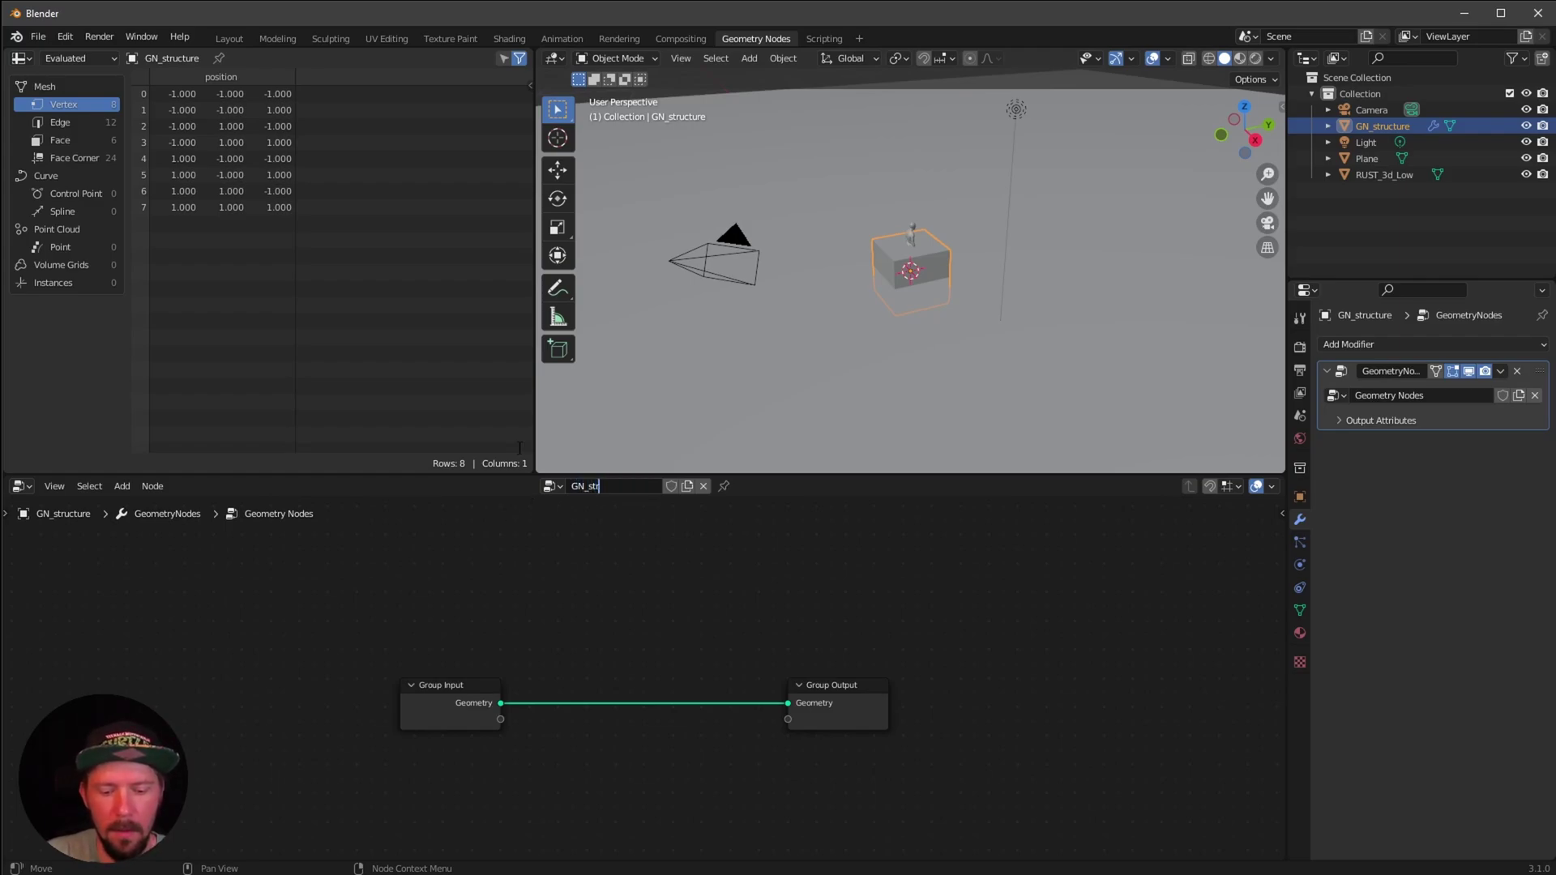
{"action": "type", "text": "ucture"}
{"action": "key", "text": "Return"}
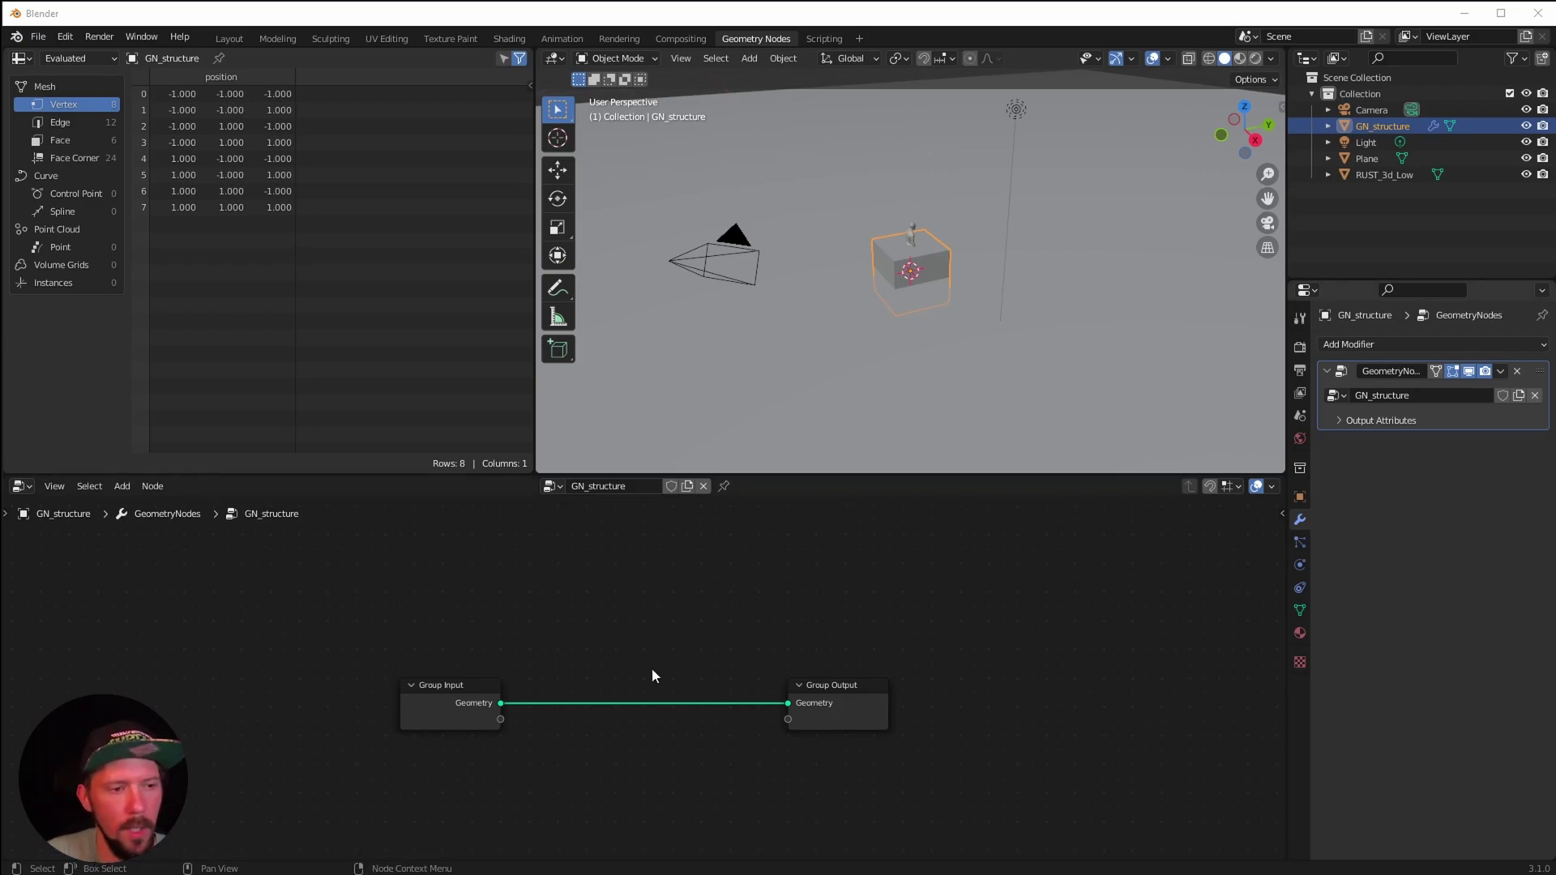
Remove the link between Group Input and Group Output and move Group Input farther away from the output
{"action": "right_click_drag", "start_coordinate": [553, 735], "coordinate": [616, 672], "text": "shift"}
{"action": "key", "text": "x"}
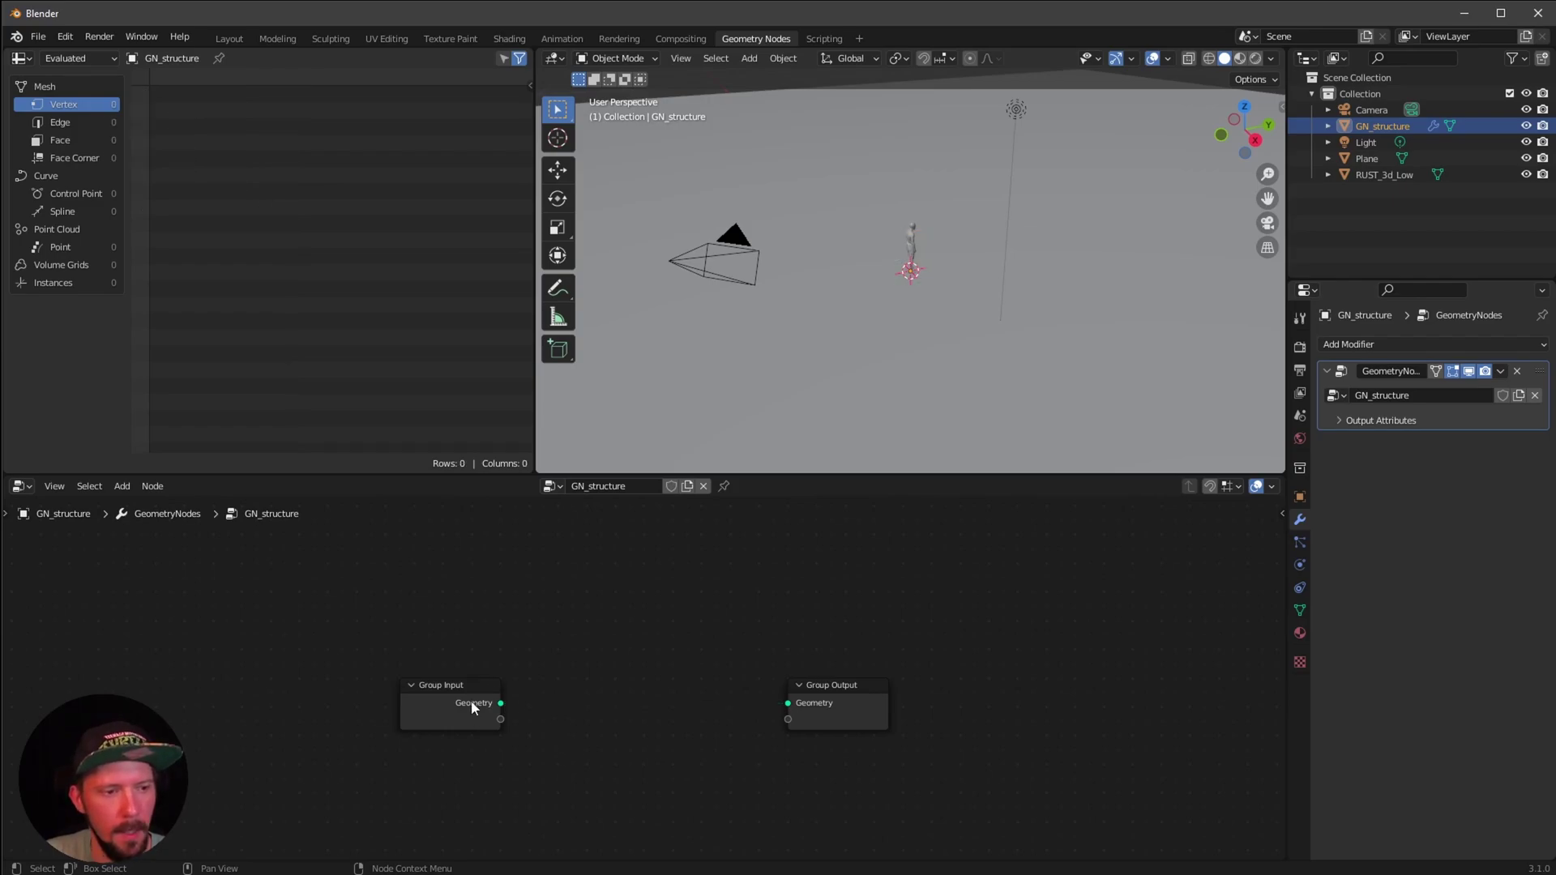
{"action": "left_click_drag", "start_coordinate": [472, 707], "coordinate": [313, 688]}
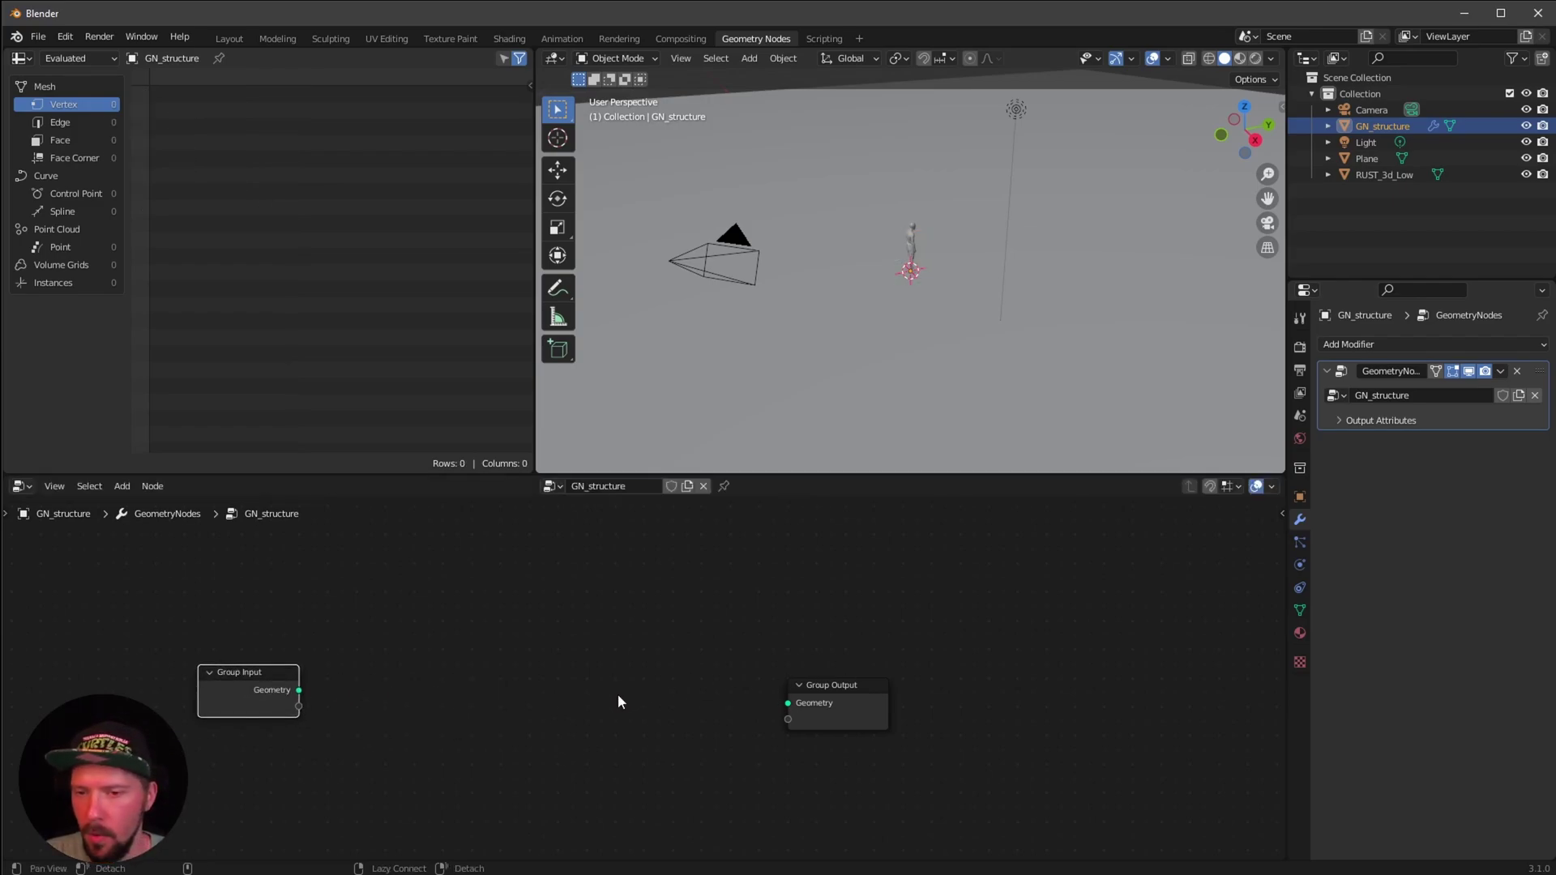
Add a Curve Spiral node between and above the Group Input and Group Output nodes
{"action": "scroll", "coordinate": [640, 698], "scroll_direction": "up", "scroll_amount": 1}
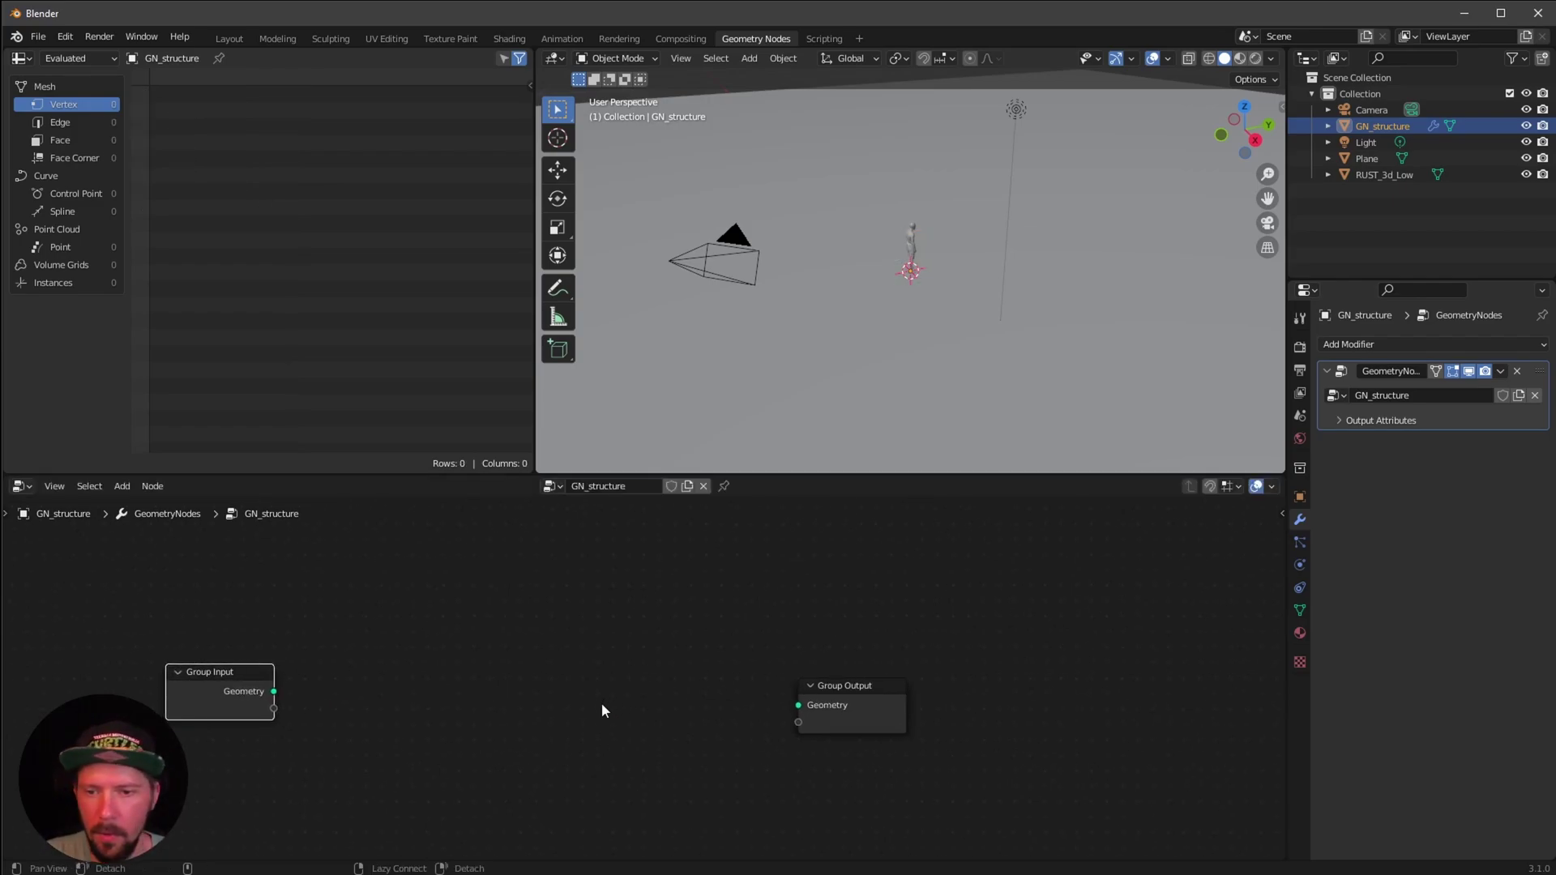
{"action": "key", "text": "shift+a"}
{"action": "mouse_move", "coordinate": [591, 679]}
{"action": "left_click", "coordinate": [519, 526]}
{"action": "type", "text": "spiral"}
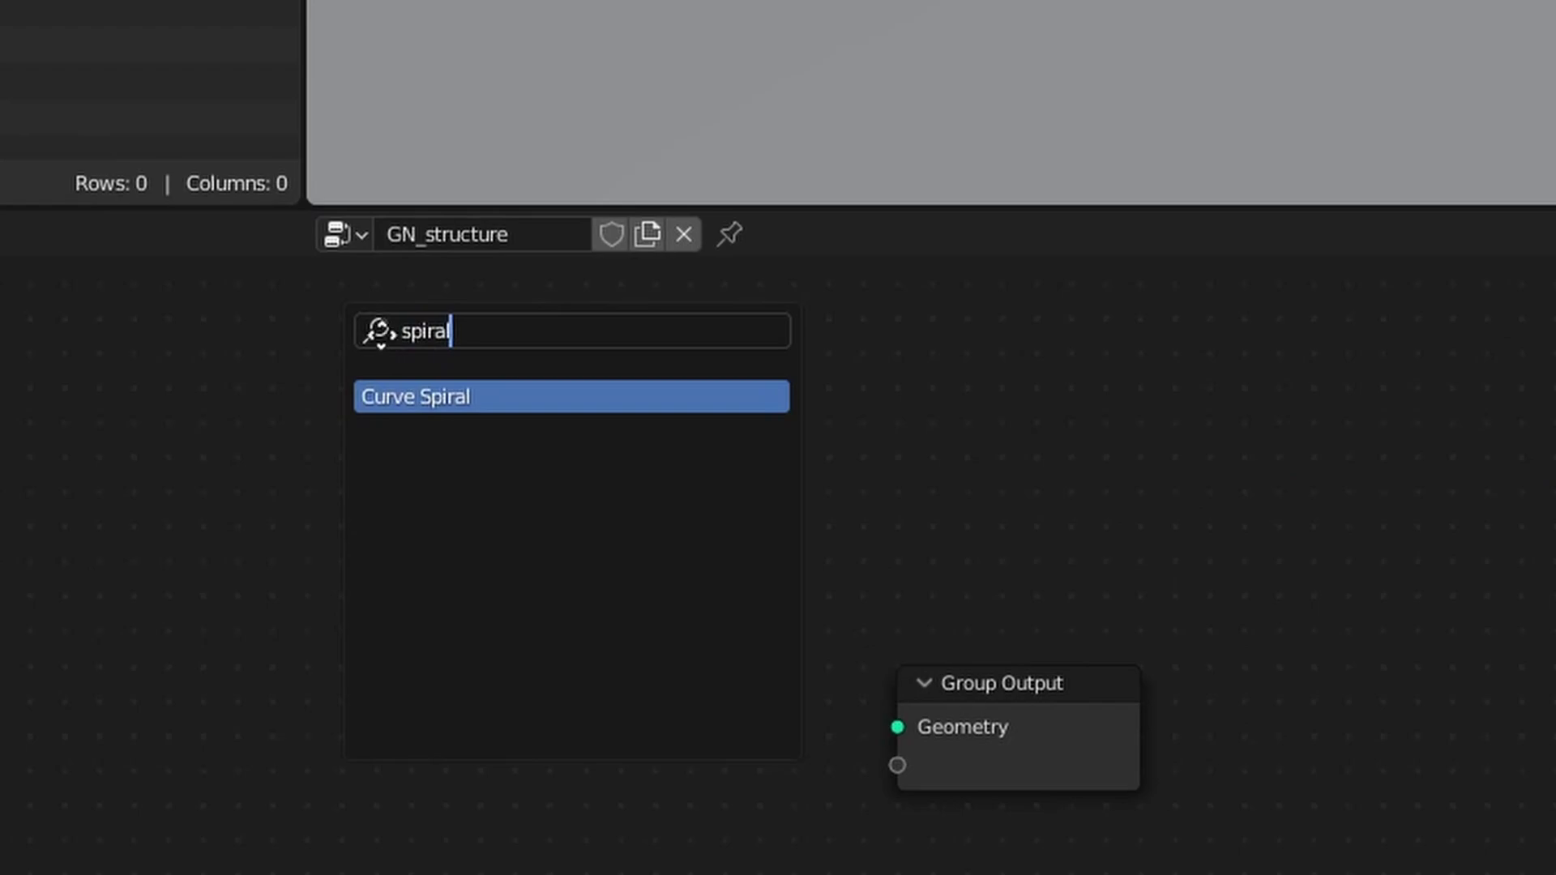
{"action": "key", "text": "Return"}
{"action": "left_click", "coordinate": [594, 582]}
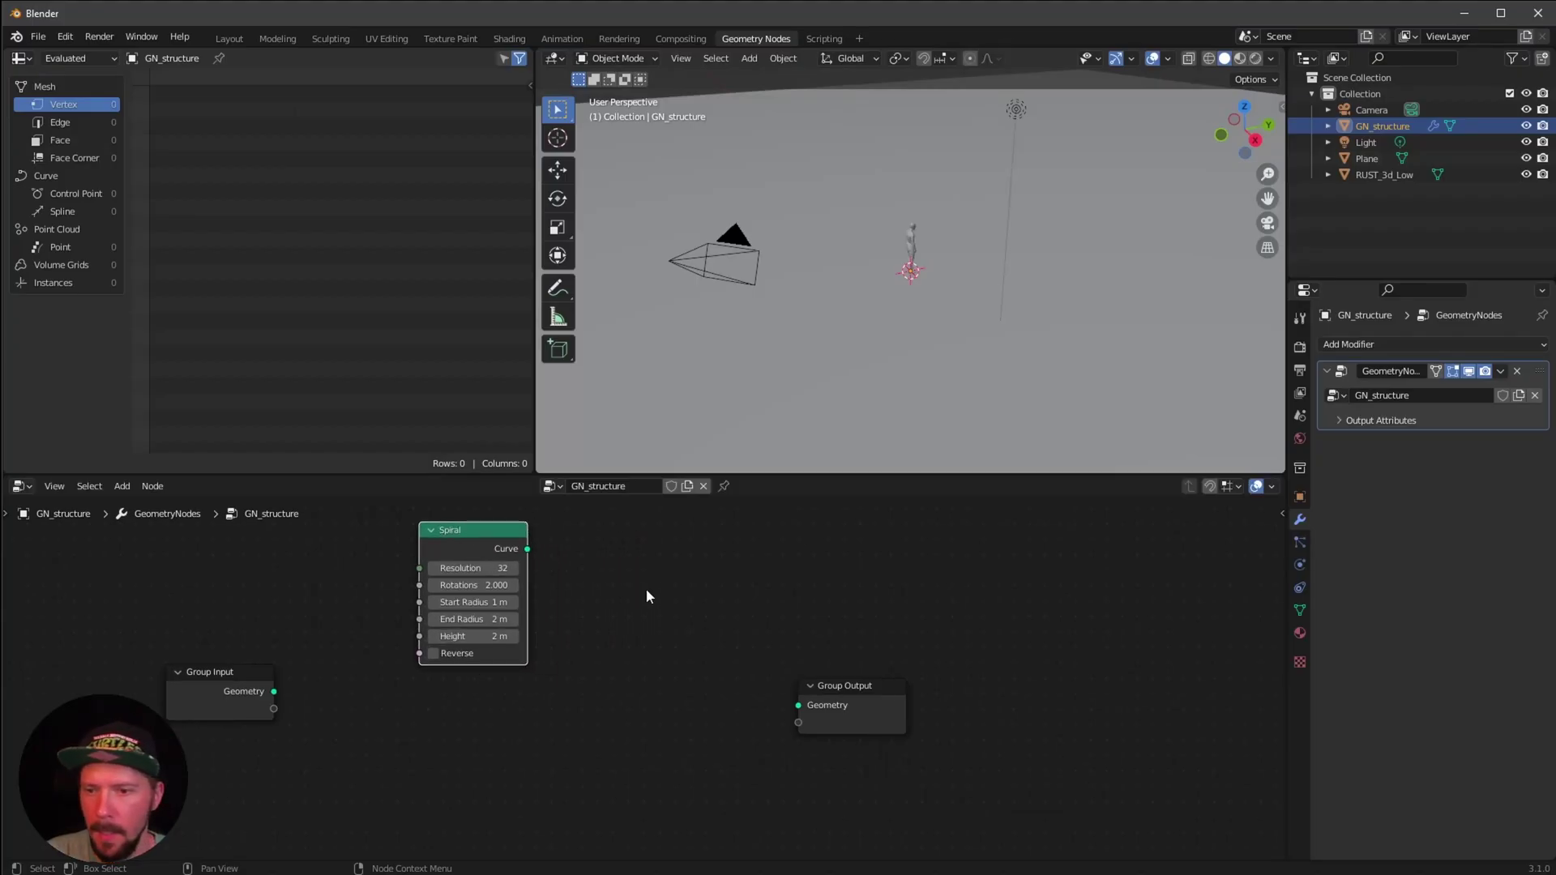
Move Group Output farther away and add an Instance on Points node in front of it
{"action": "left_click_drag", "start_coordinate": [827, 689], "coordinate": [946, 671]}
{"action": "key", "text": "shift+a"}
{"action": "left_click", "coordinate": [763, 543]}
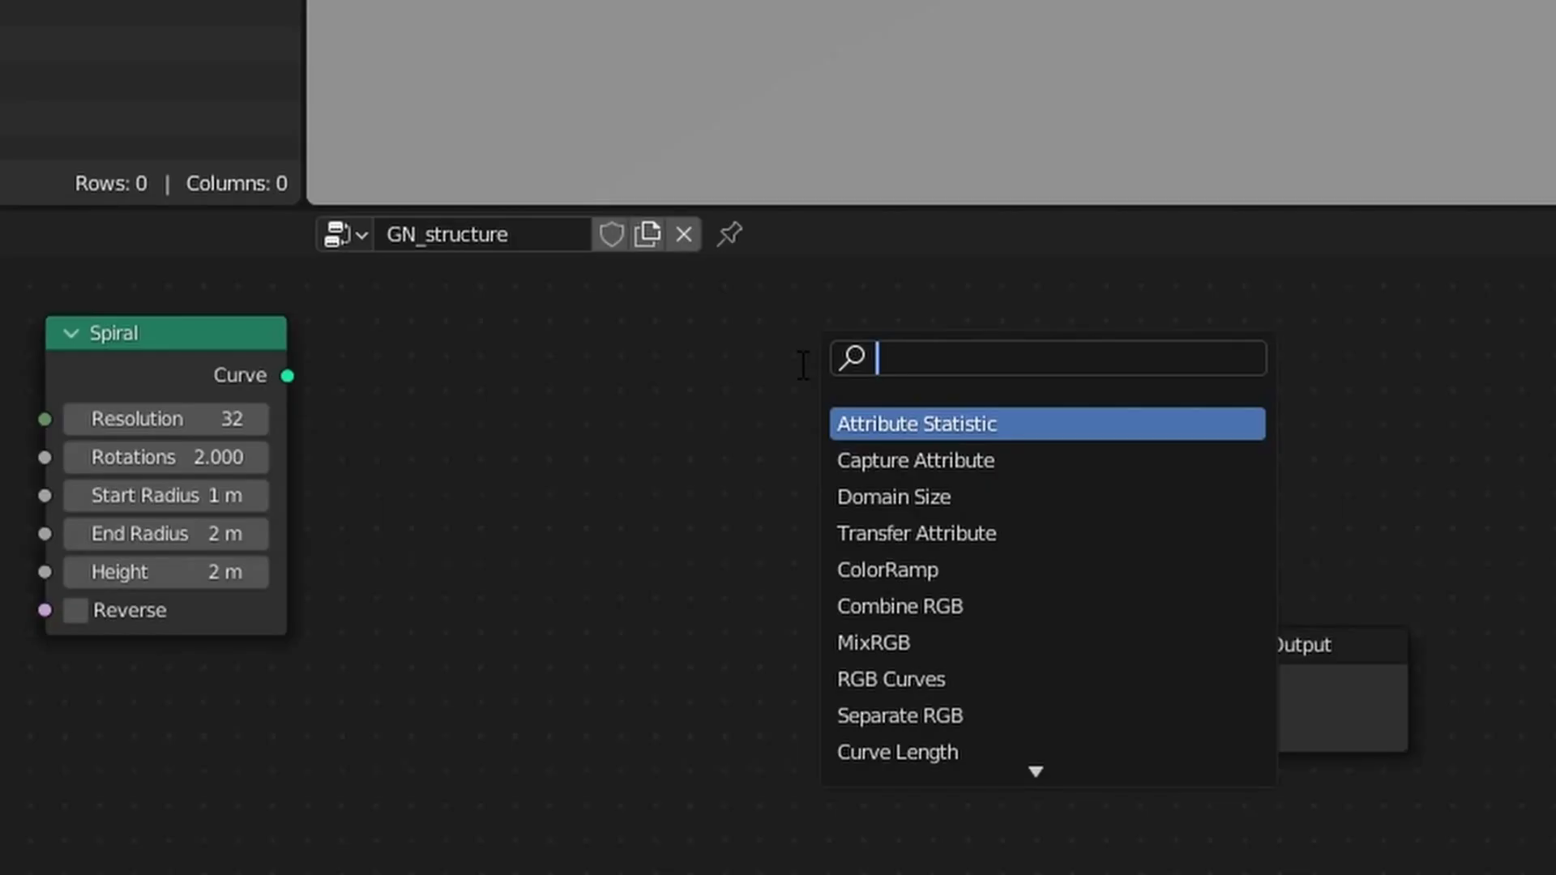
{"action": "type", "text": "instance o"}
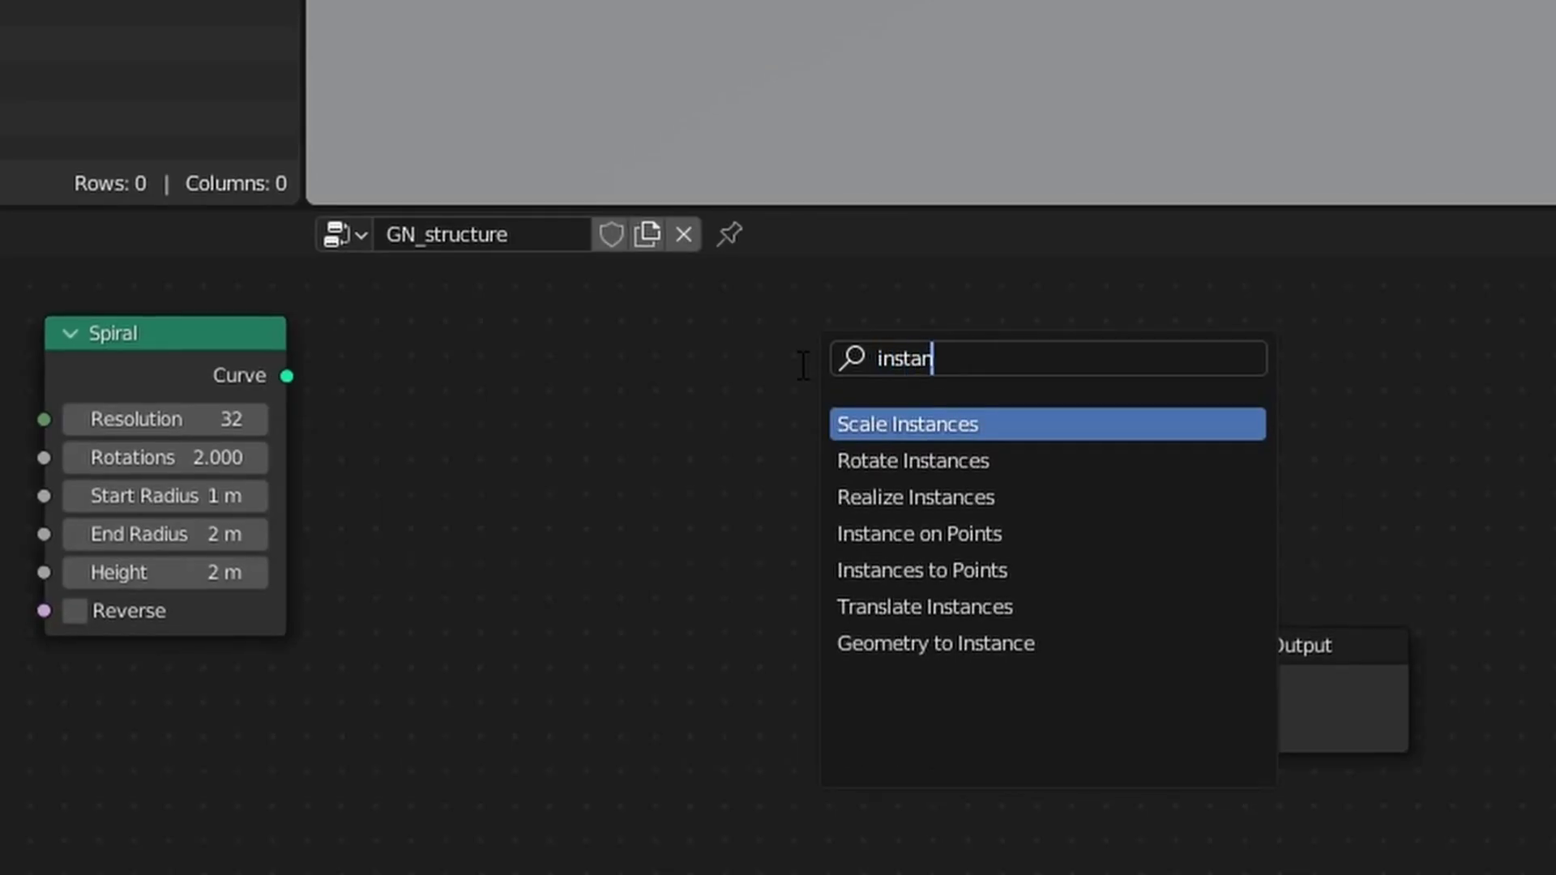
{"action": "type", "text": "nm"}
{"action": "key", "text": "Return"}
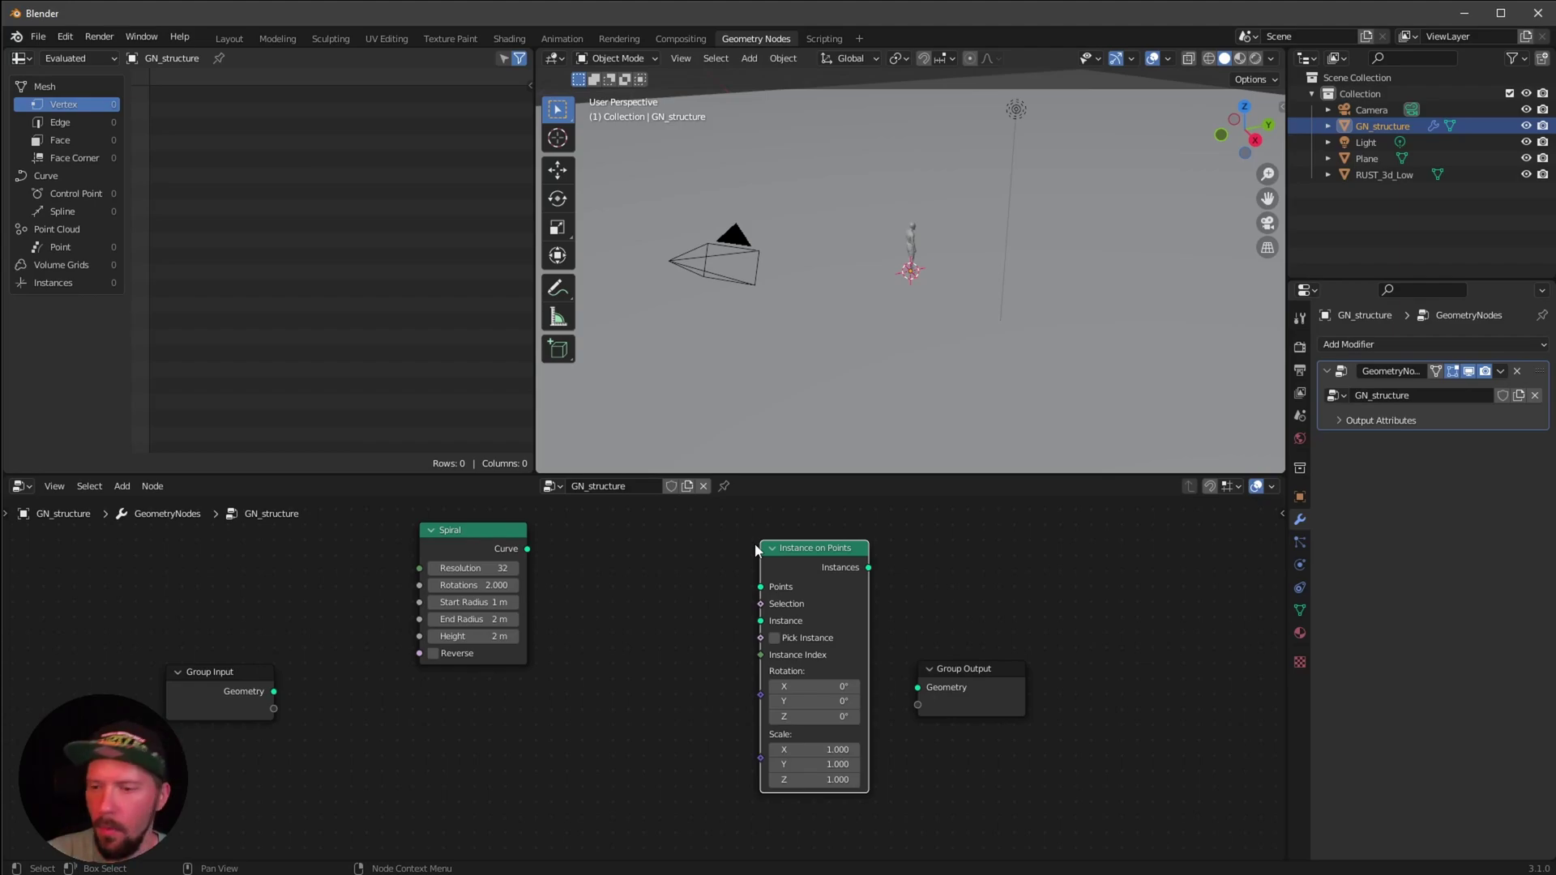
Add a Cube mesh primitive node below the Spiral node
{"action": "key", "text": "shift+a"}
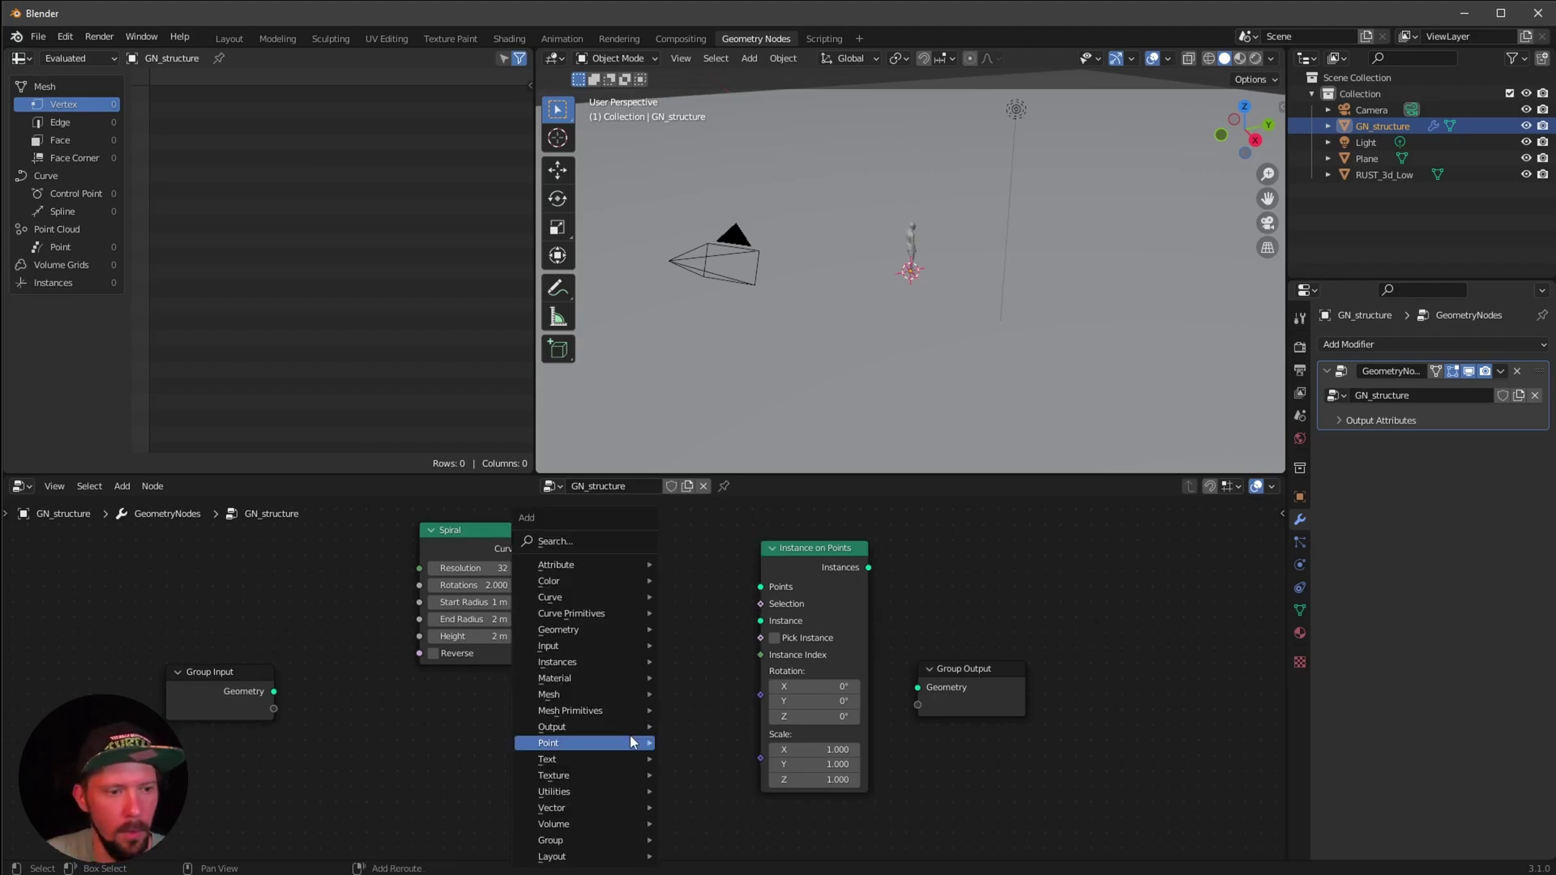
{"action": "left_click", "coordinate": [571, 538]}
{"action": "type", "text": "cube"}
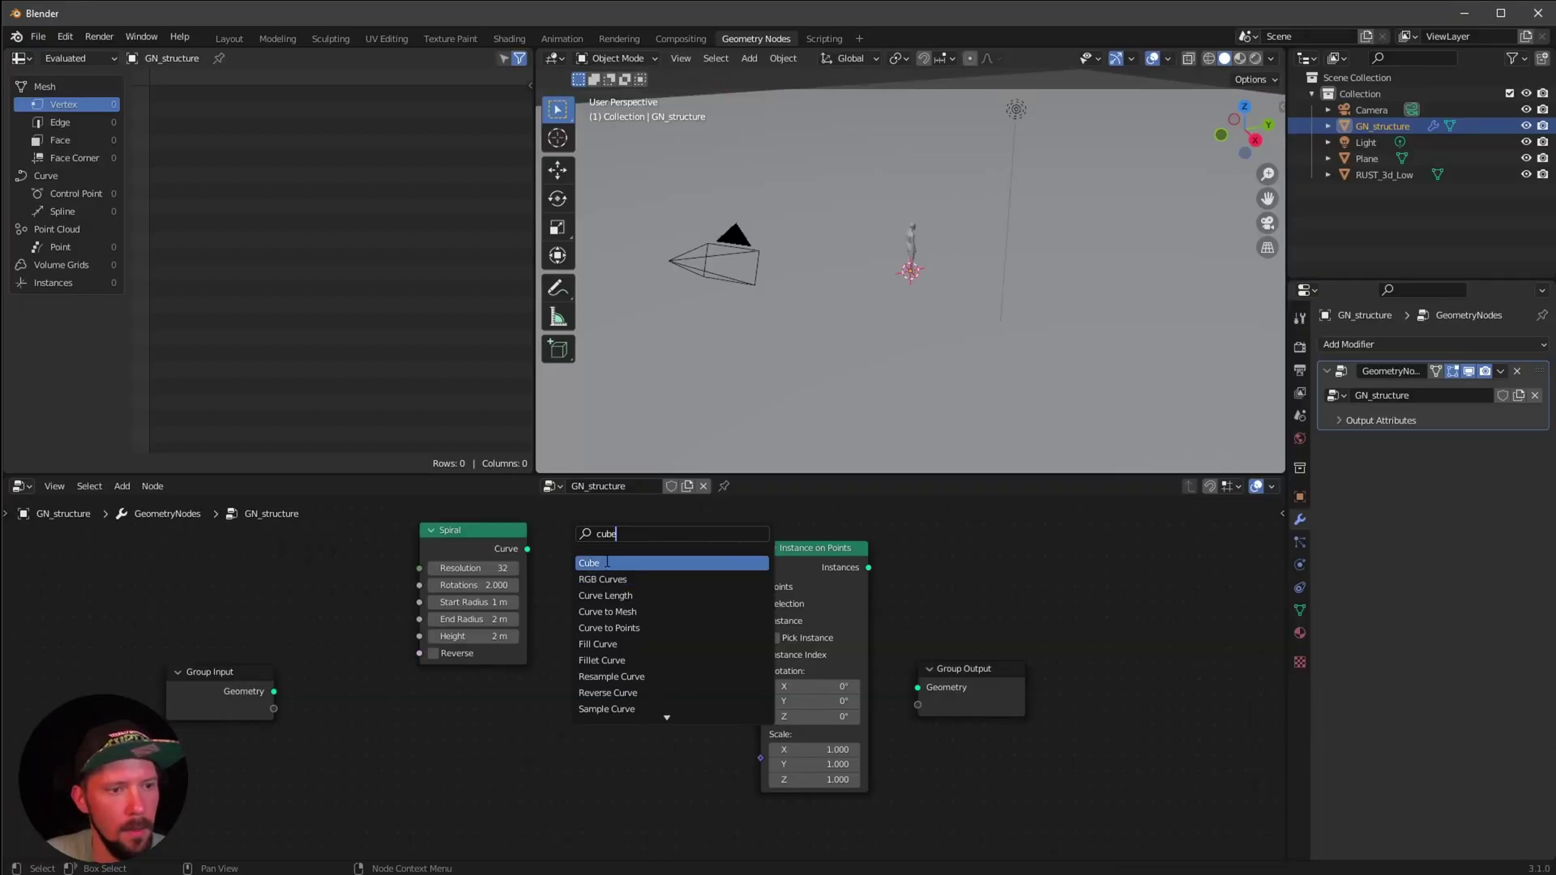
{"action": "left_click", "coordinate": [607, 561]}
{"action": "left_click", "coordinate": [484, 716]}
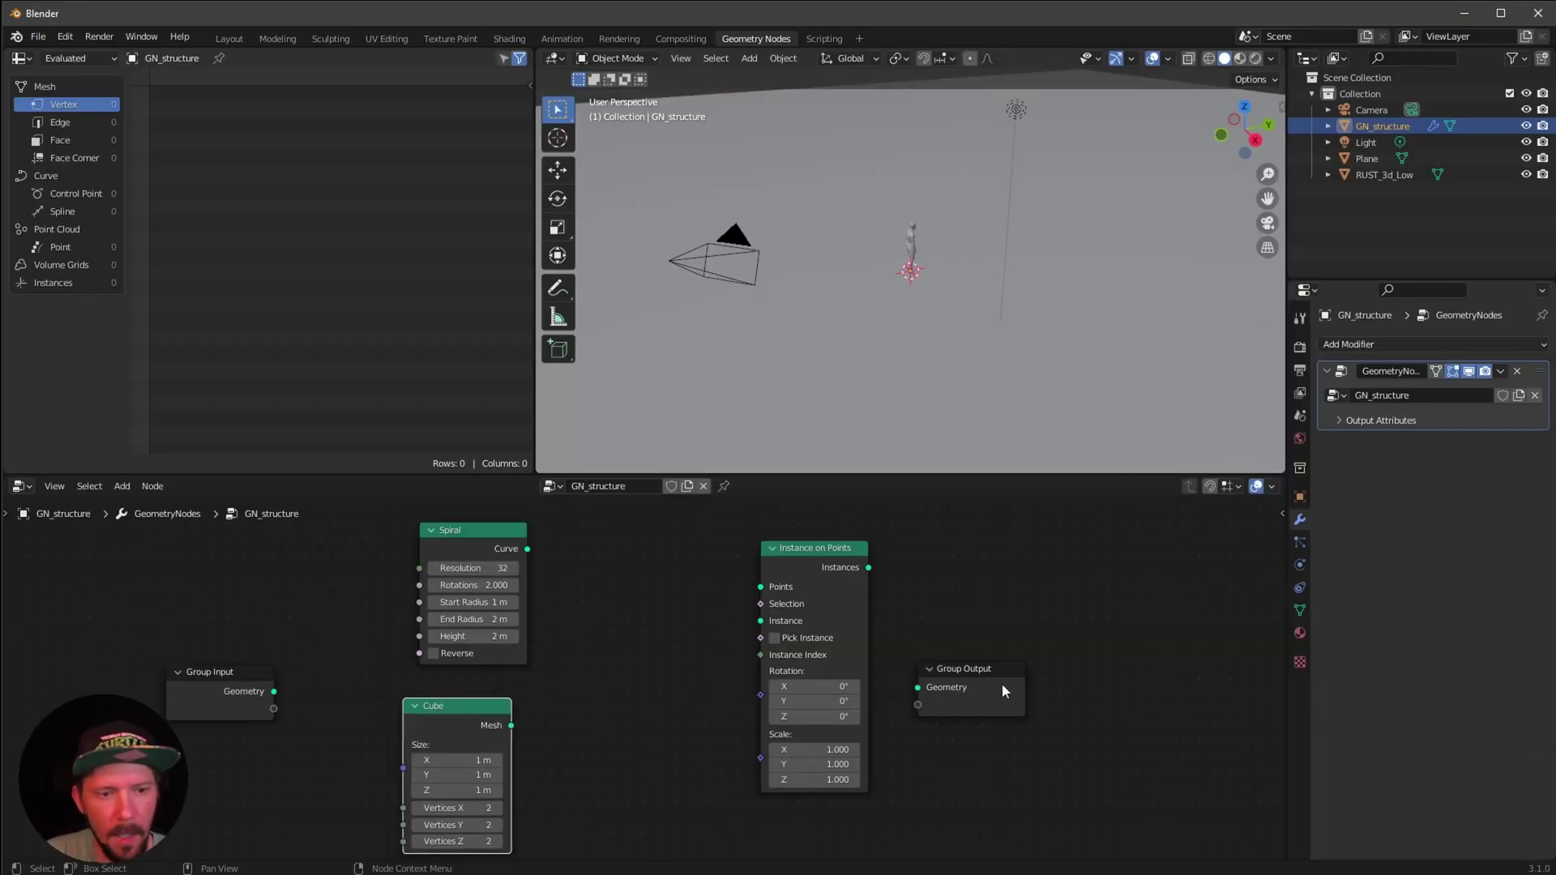
Link Spiral to Points and Cube to Instance on the Instance on Points node, and its Instances to Group Output
{"action": "left_click_drag", "start_coordinate": [946, 664], "coordinate": [1023, 641]}
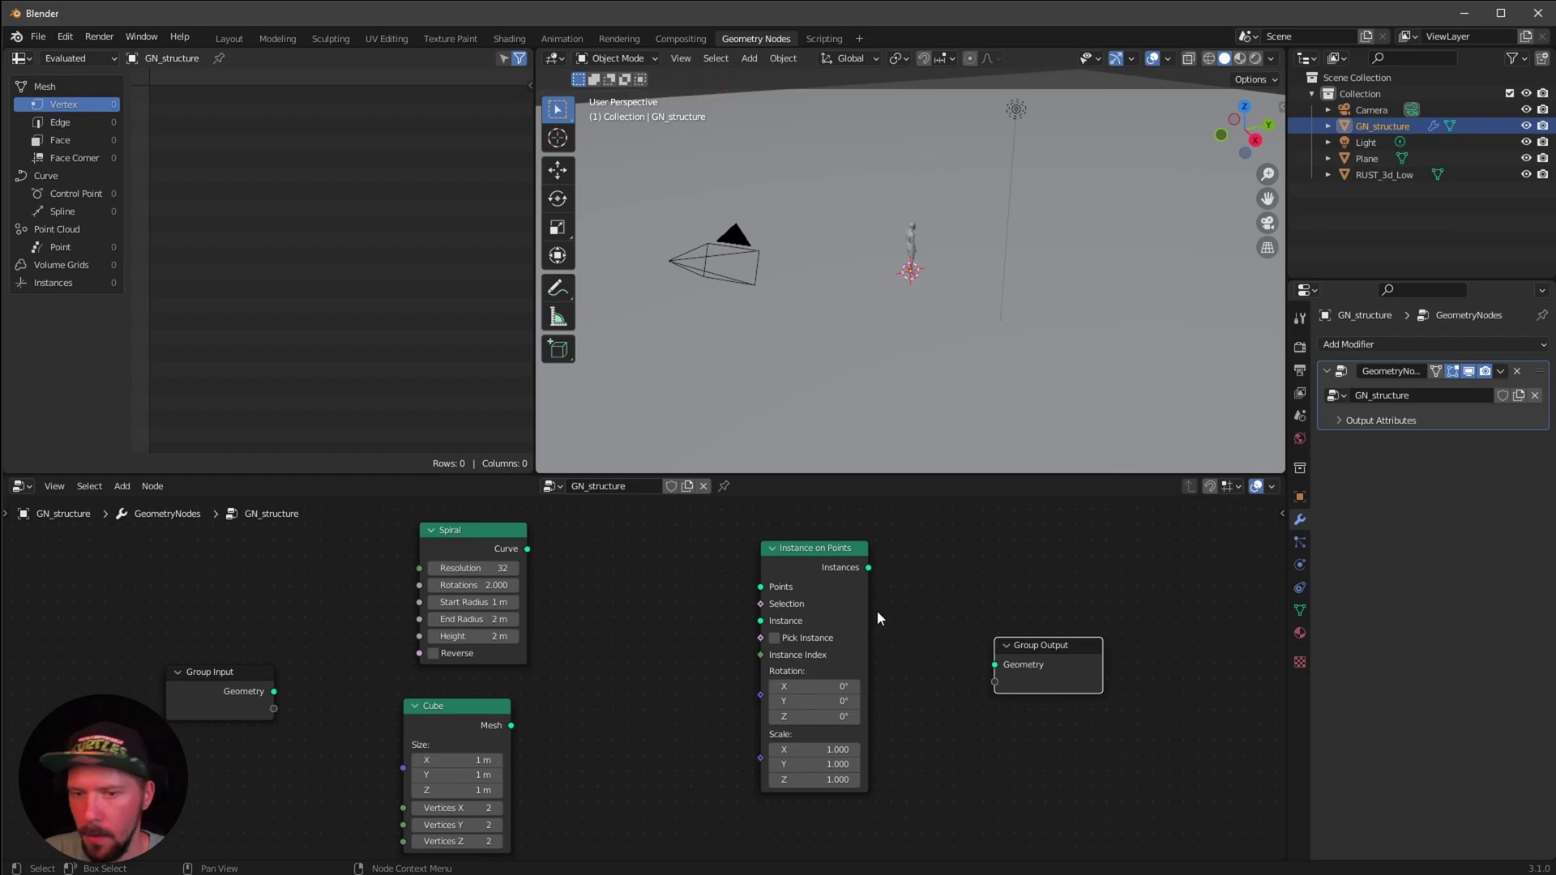
{"action": "left_click_drag", "start_coordinate": [869, 567], "coordinate": [995, 664]}
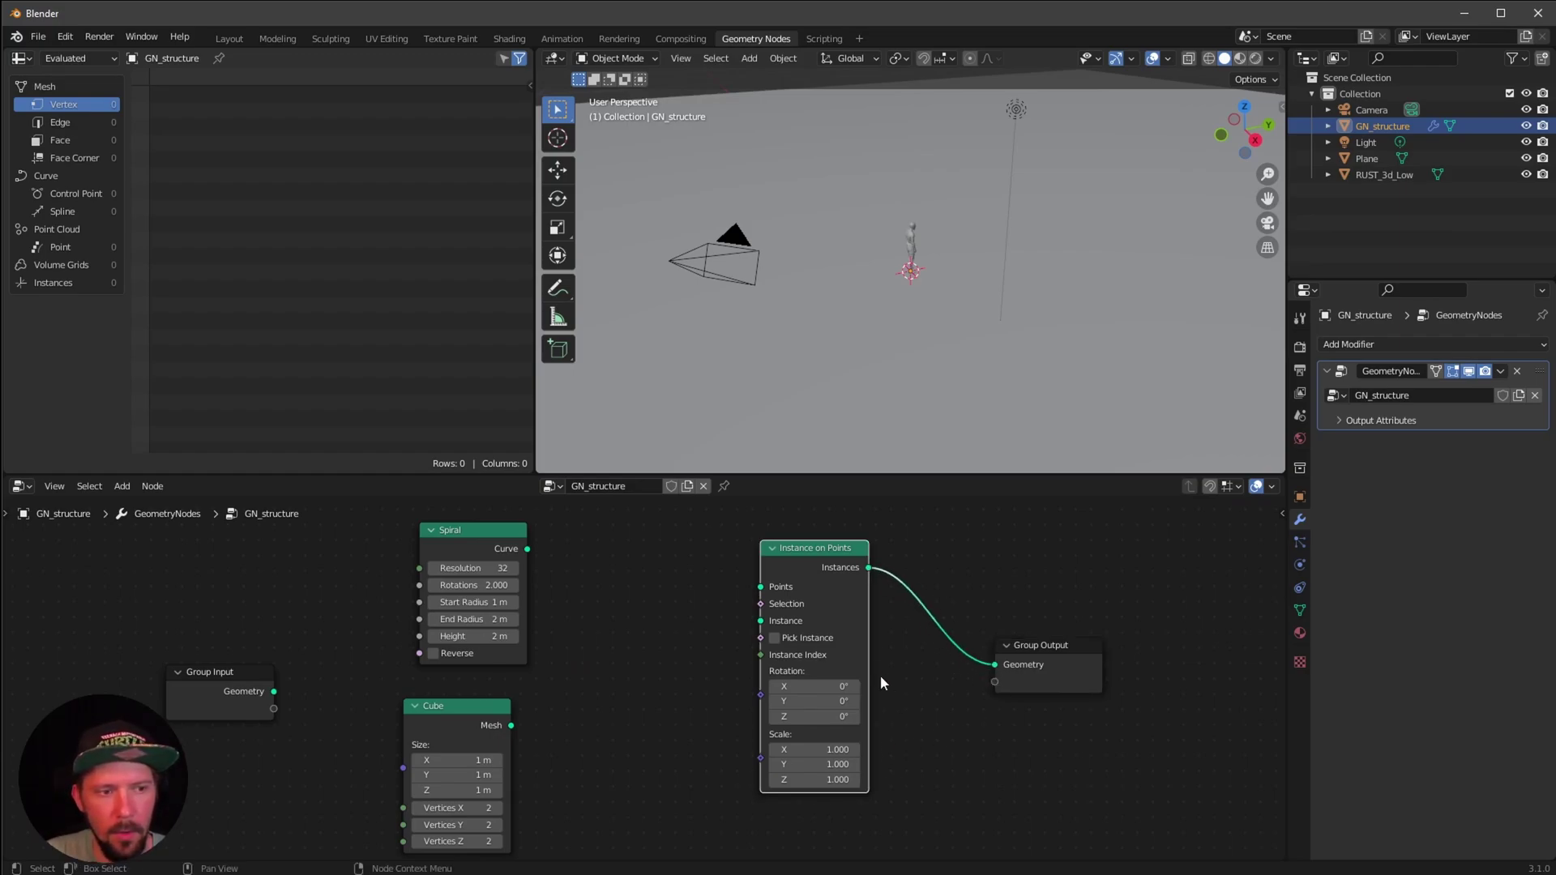
{"action": "left_click_drag", "start_coordinate": [528, 549], "coordinate": [760, 586]}
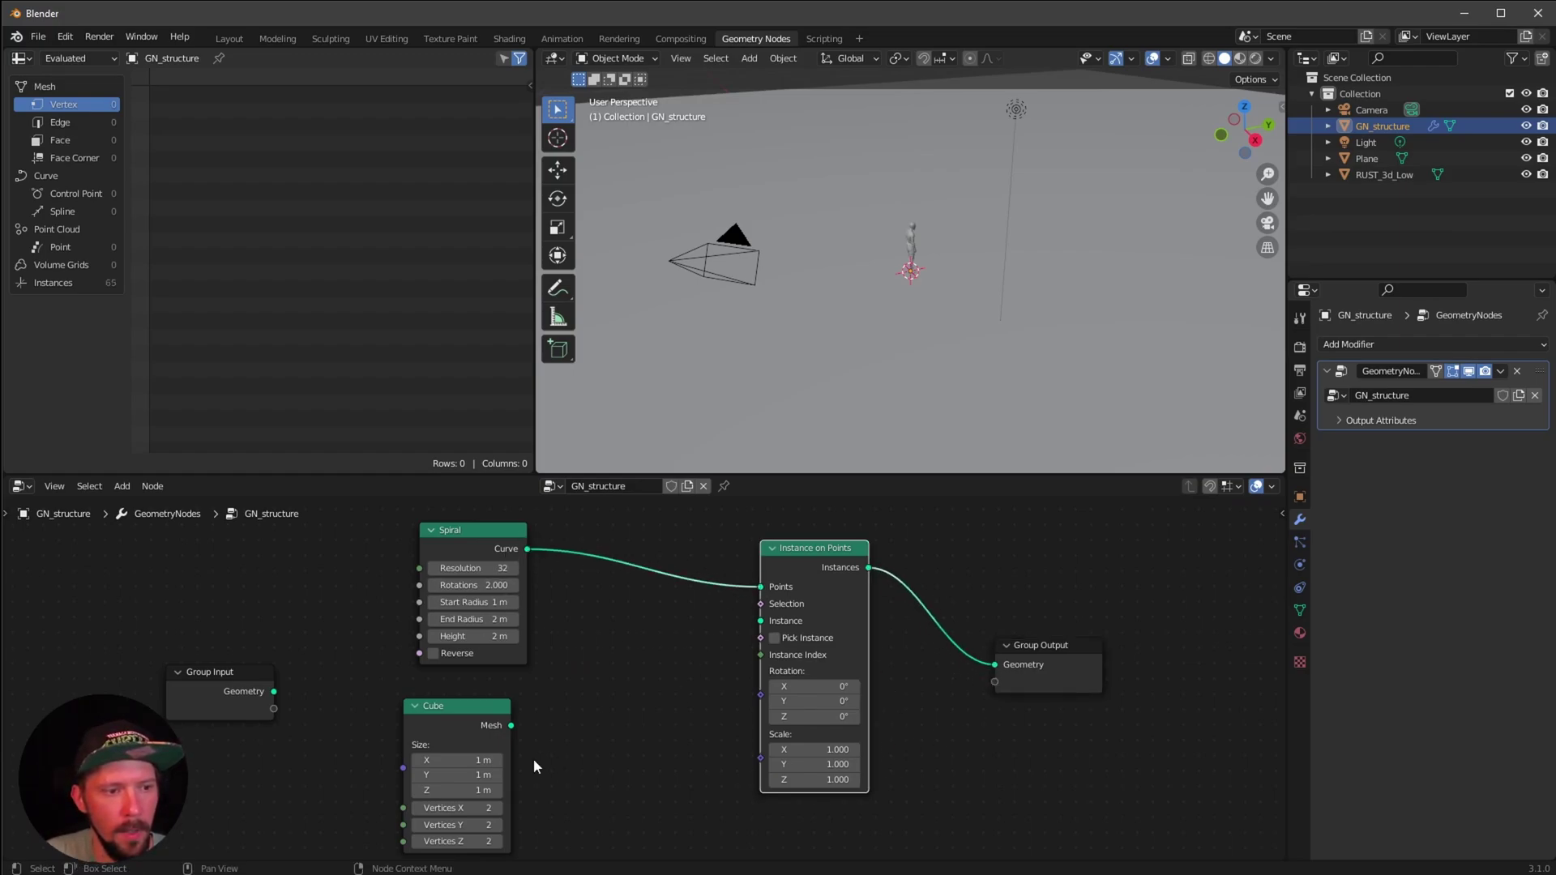
{"action": "left_click_drag", "start_coordinate": [511, 725], "coordinate": [760, 621]}
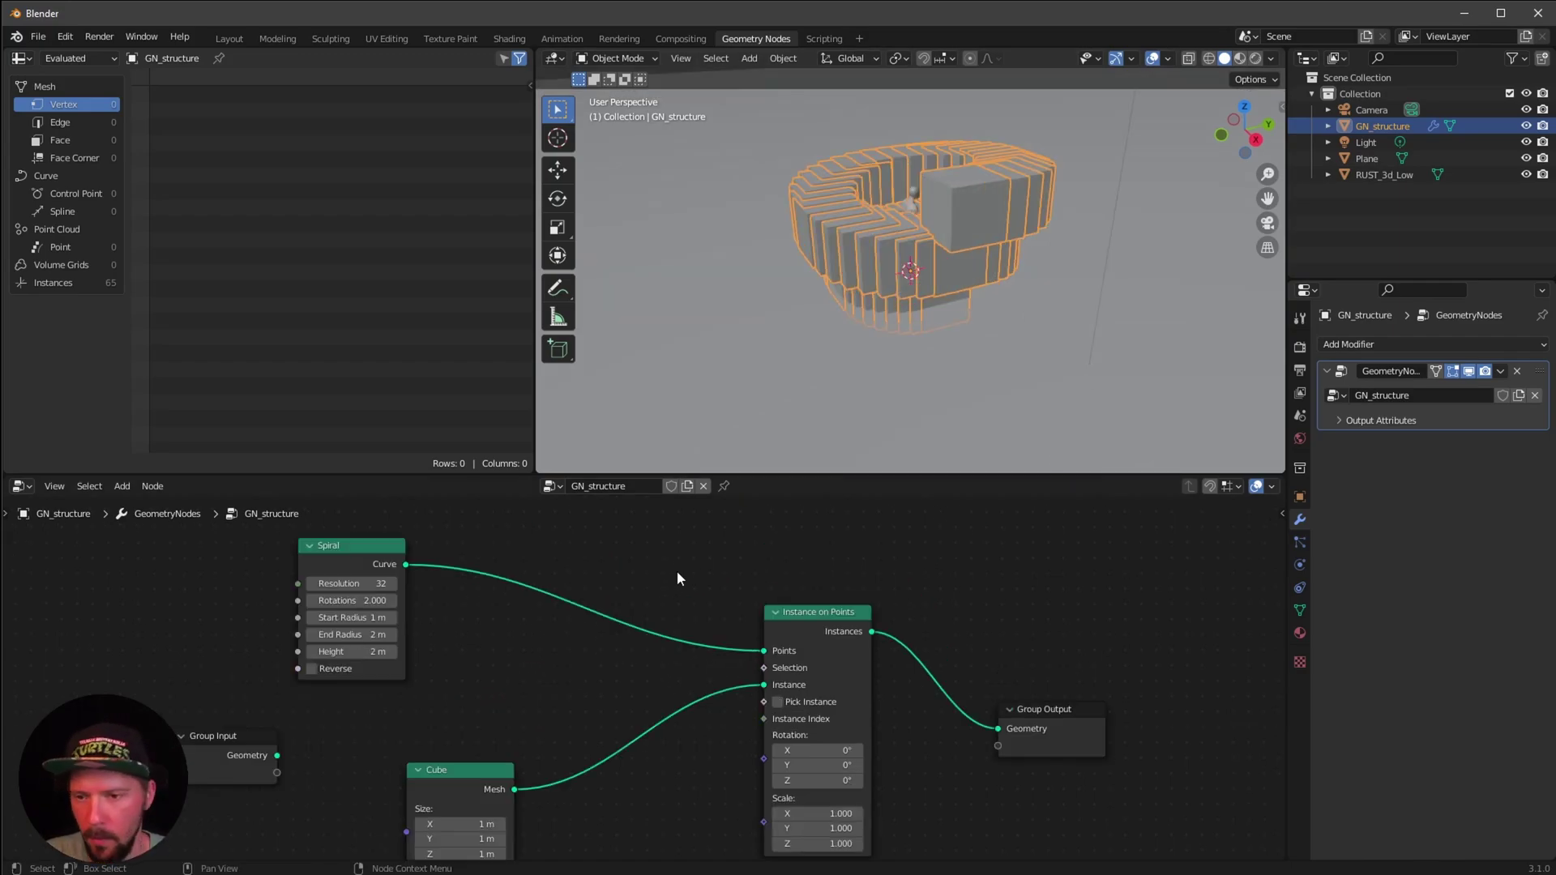
Insert a Transform node on the link between Spiral and Instance on Points
{"action": "key", "text": "shift+a"}
{"action": "left_click", "coordinate": [666, 536]}
{"action": "type", "text": "tra"}
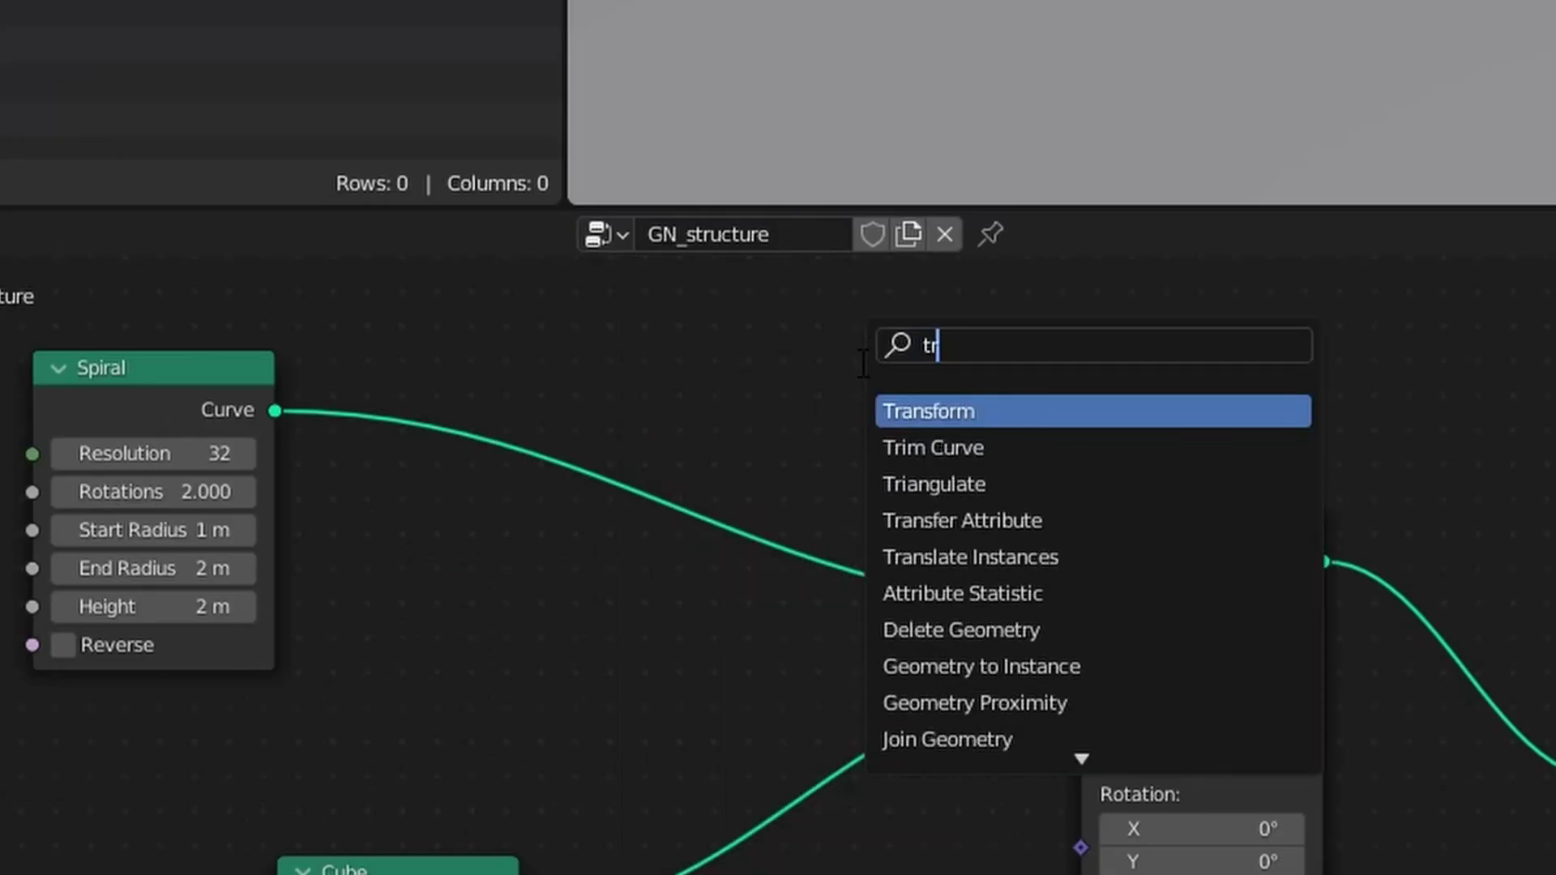
{"action": "key", "text": "Return"}
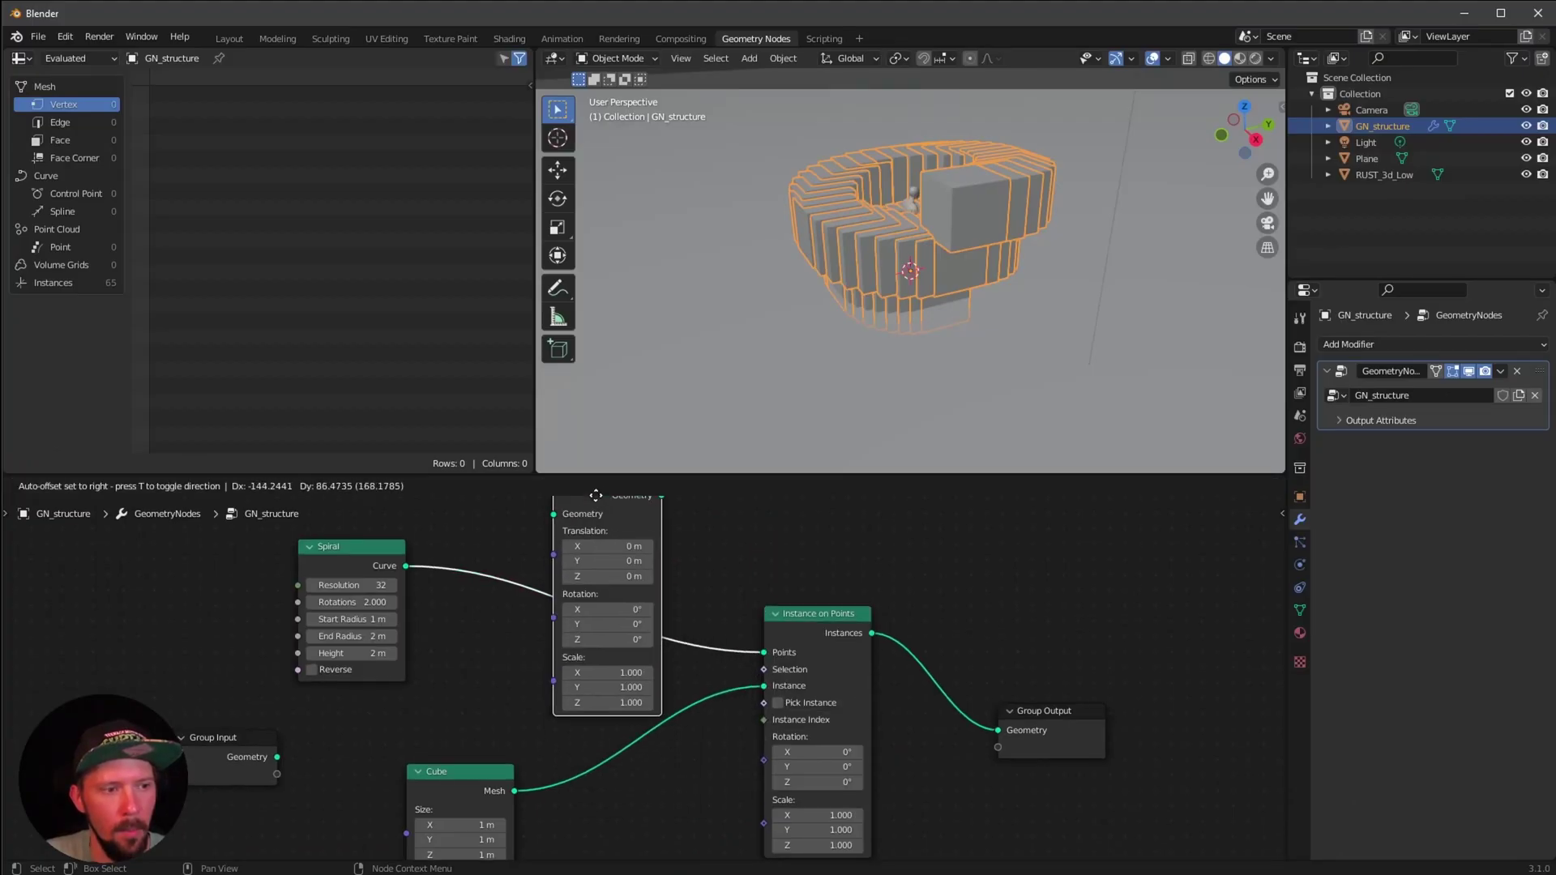
{"action": "left_click", "coordinate": [581, 573]}
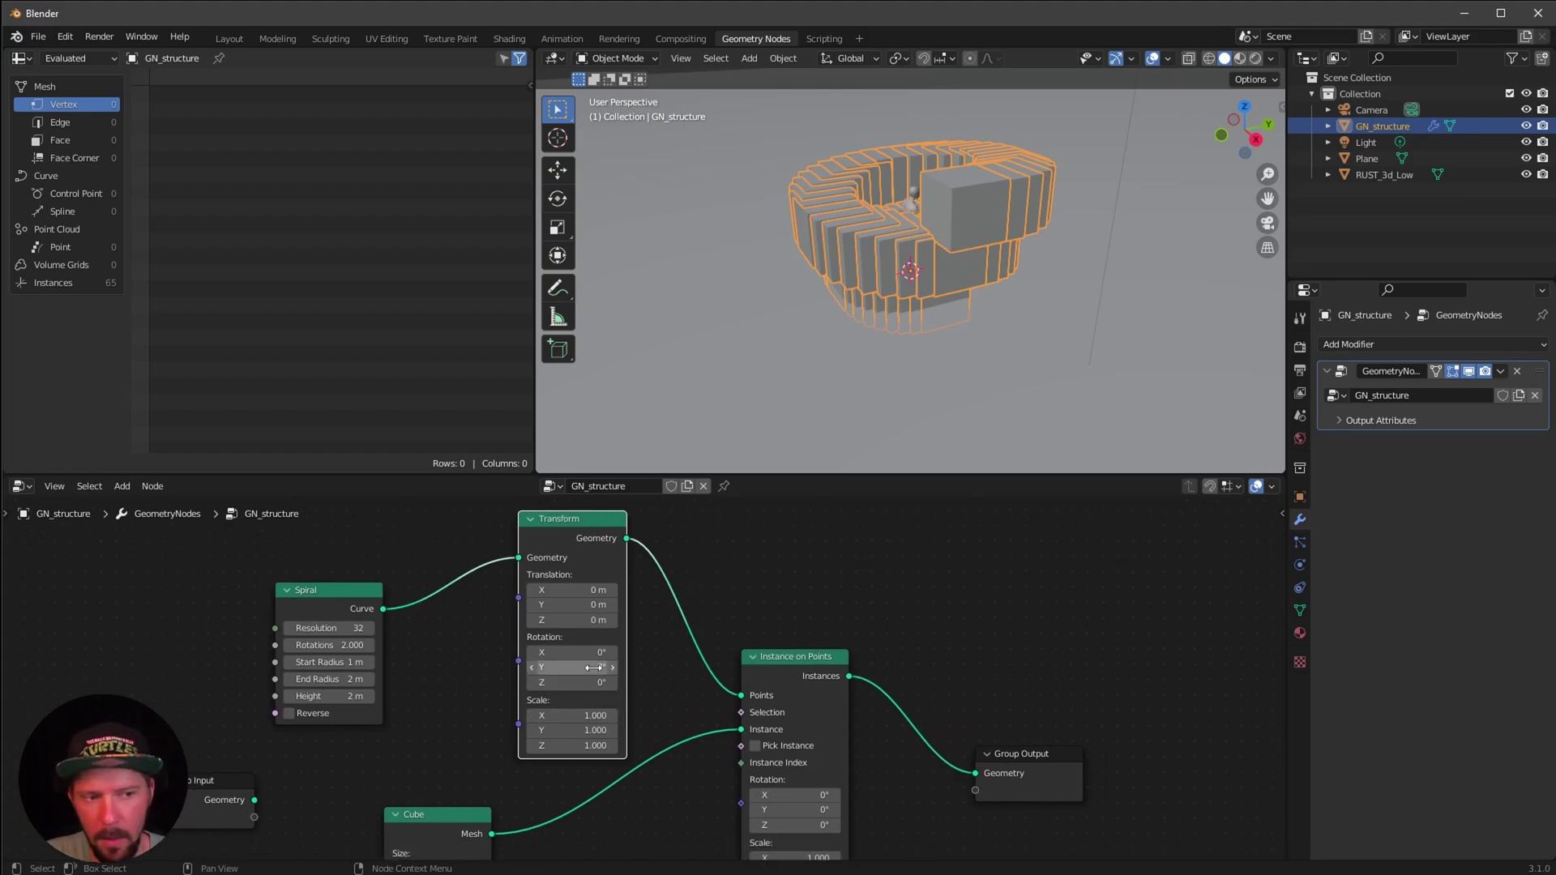
Set the Transform node's X rotation to 90°
{"action": "left_click", "coordinate": [599, 653]}
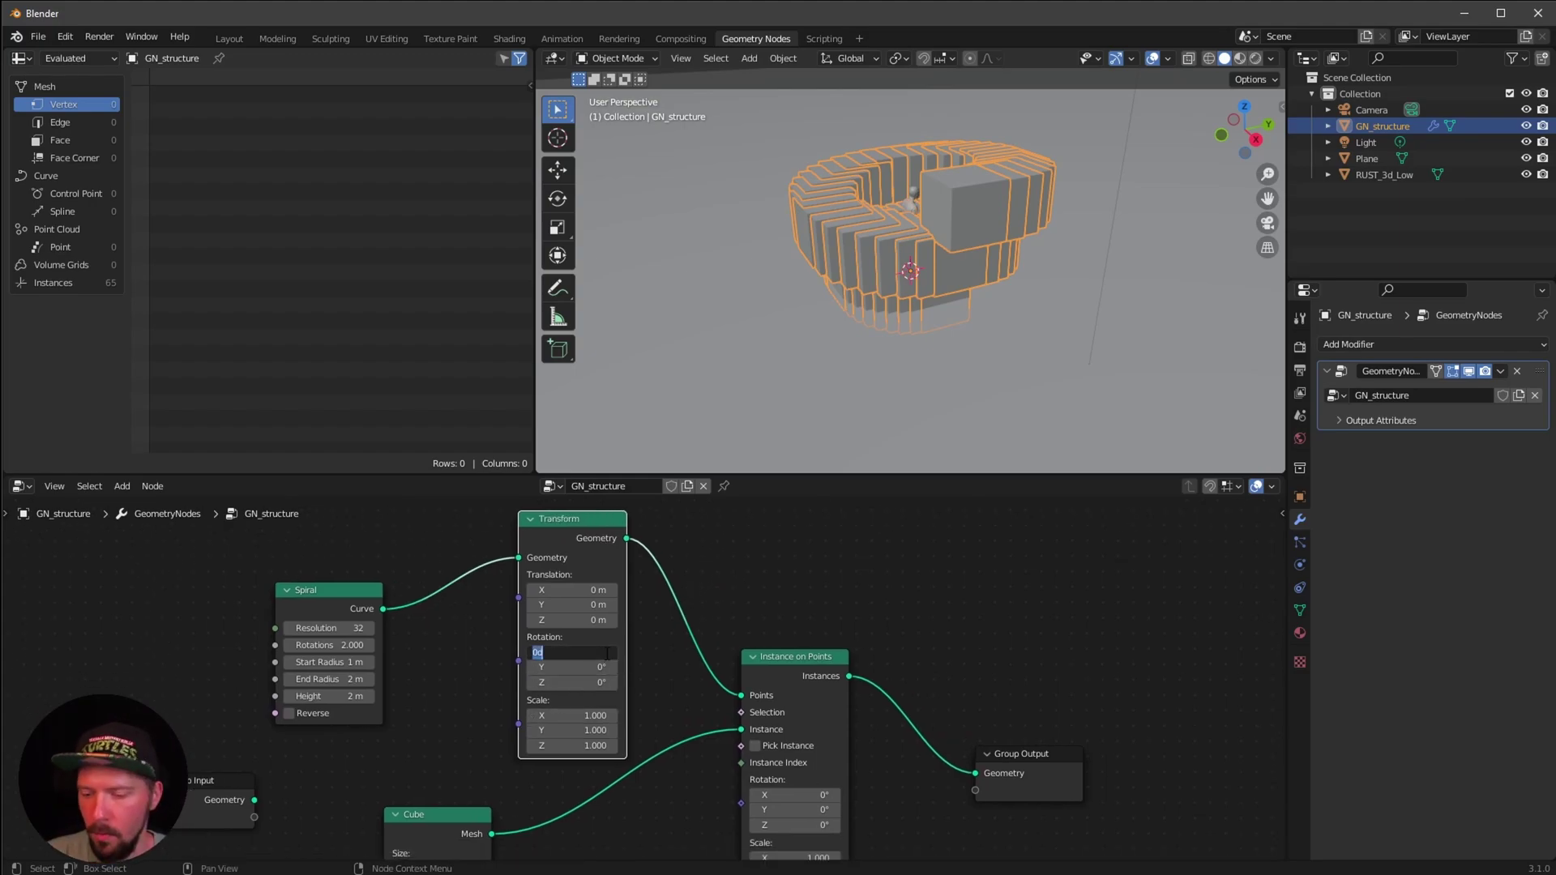
{"action": "type", "text": "90"}
{"action": "key", "text": "Return"}
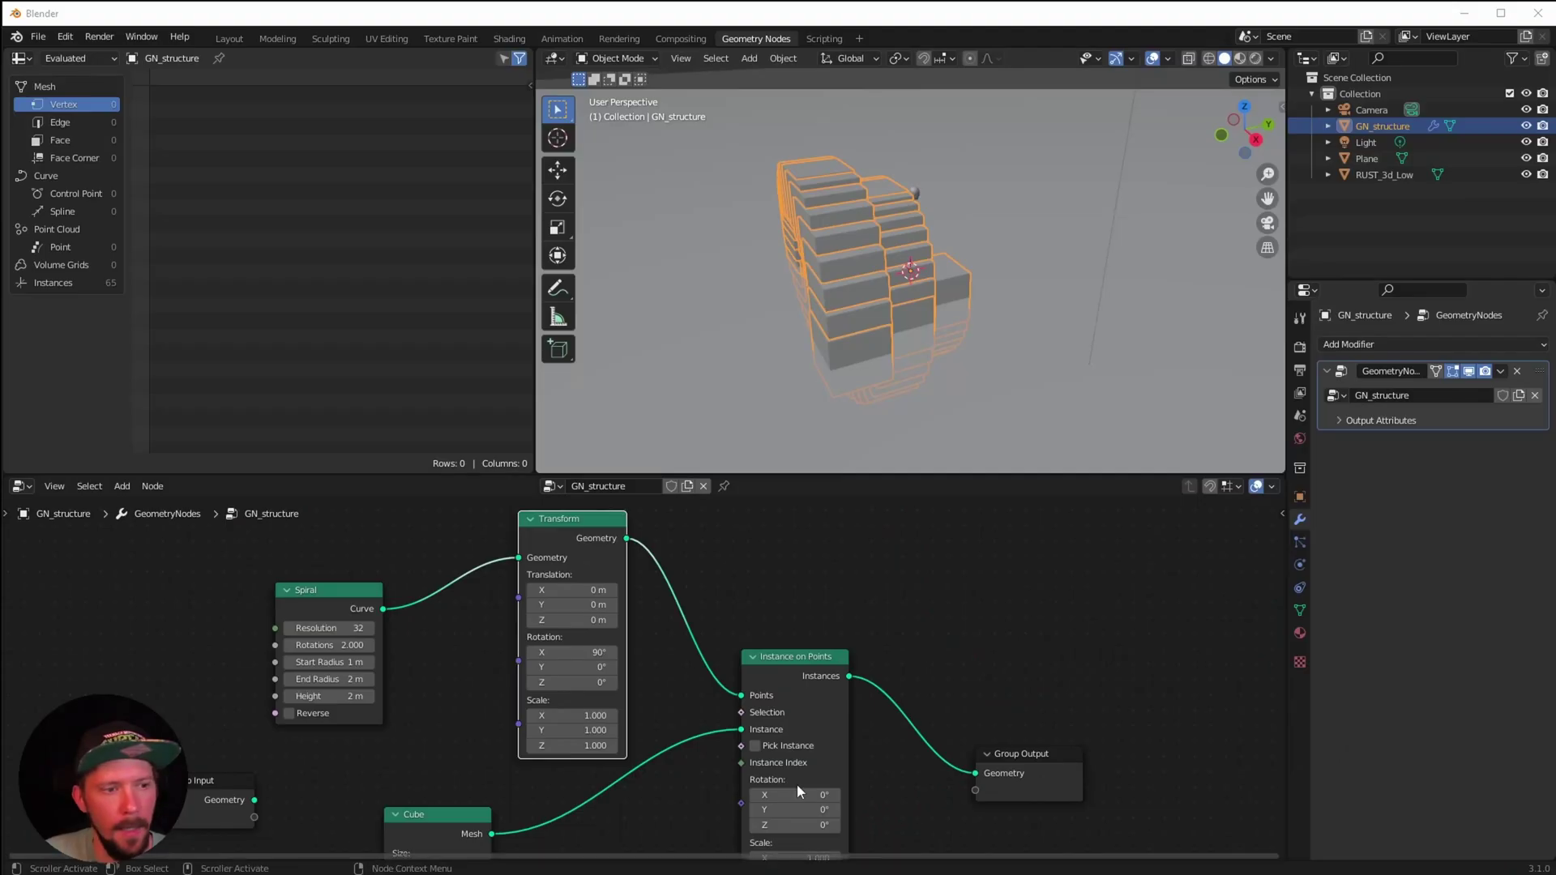
{"action": "left_click_drag", "start_coordinate": [396, 650], "coordinate": [502, 679]}
{"action": "middle_click_drag", "start_coordinate": [425, 698], "coordinate": [570, 689]}
{"action": "scroll", "coordinate": [583, 709], "scroll_direction": "up", "scroll_amount": 2}
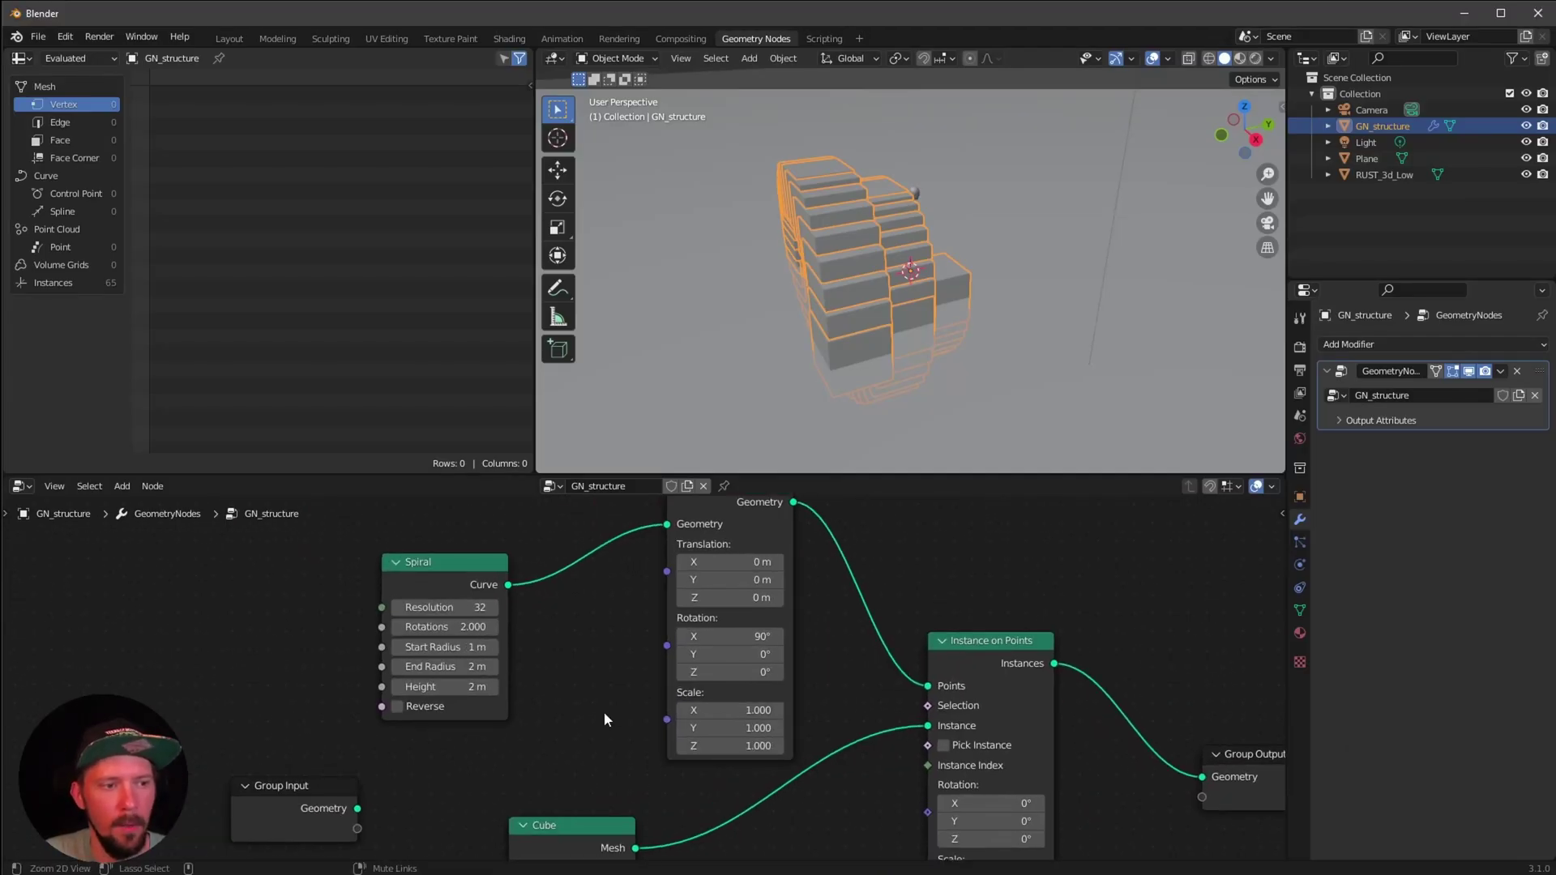
{"action": "scroll", "coordinate": [612, 713], "scroll_direction": "up", "scroll_amount": 1}
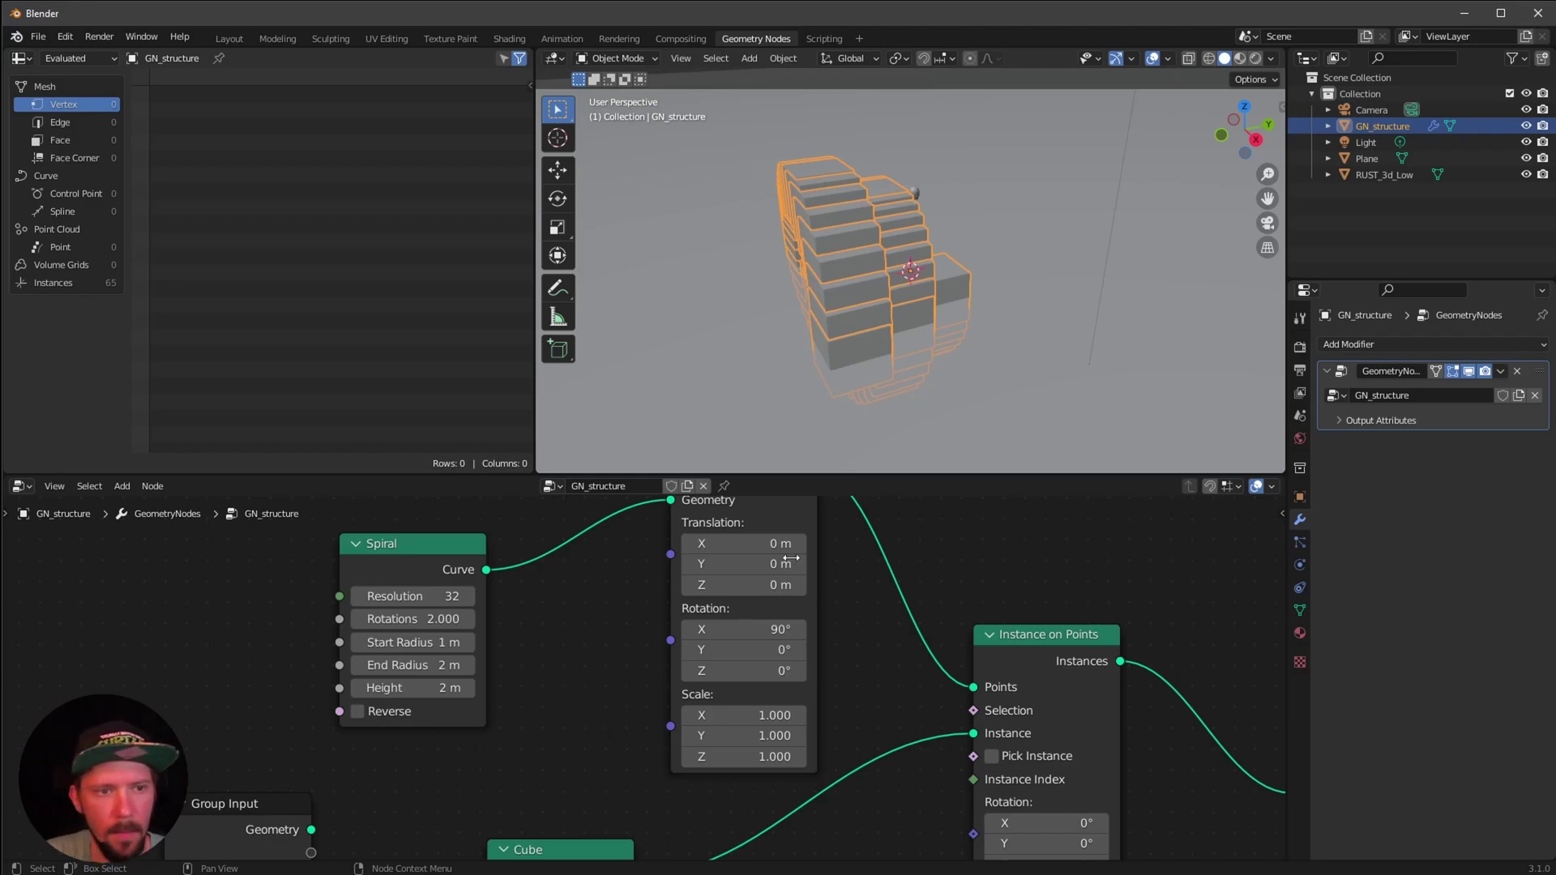
Set the Spiral node's rotations to 6, start radius to 10 m and end radius to 10 m
{"action": "middle_click_drag", "start_coordinate": [999, 357], "coordinate": [960, 379]}
{"action": "middle_click_drag", "start_coordinate": [488, 721], "coordinate": [570, 737]}
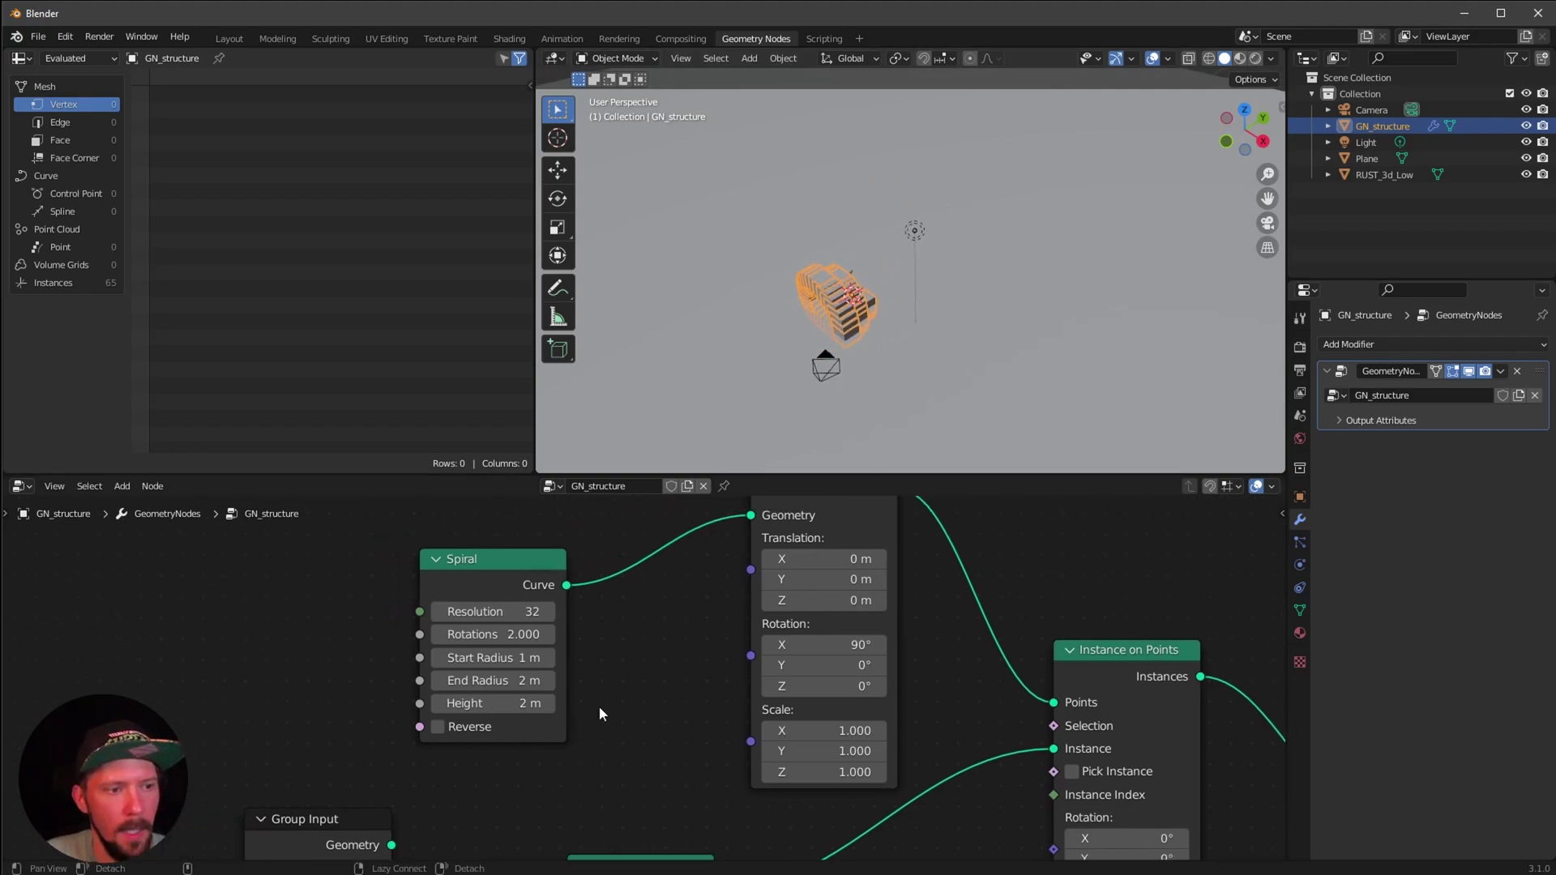
{"action": "scroll", "coordinate": [604, 744], "scroll_direction": "up", "scroll_amount": 1}
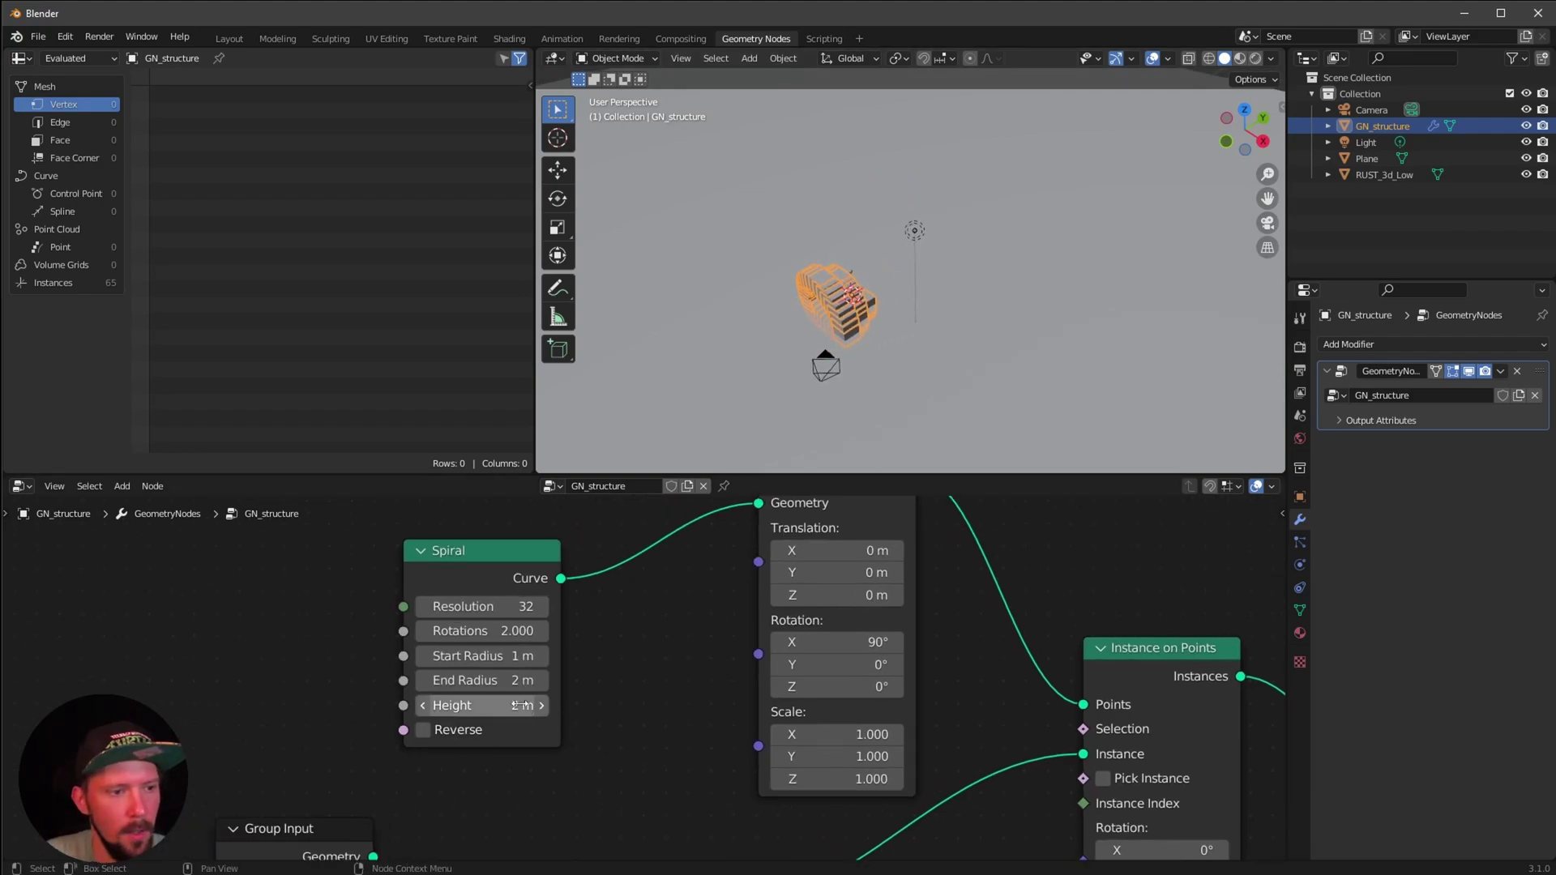
{"action": "left_click", "coordinate": [527, 635]}
{"action": "type", "text": "6"}
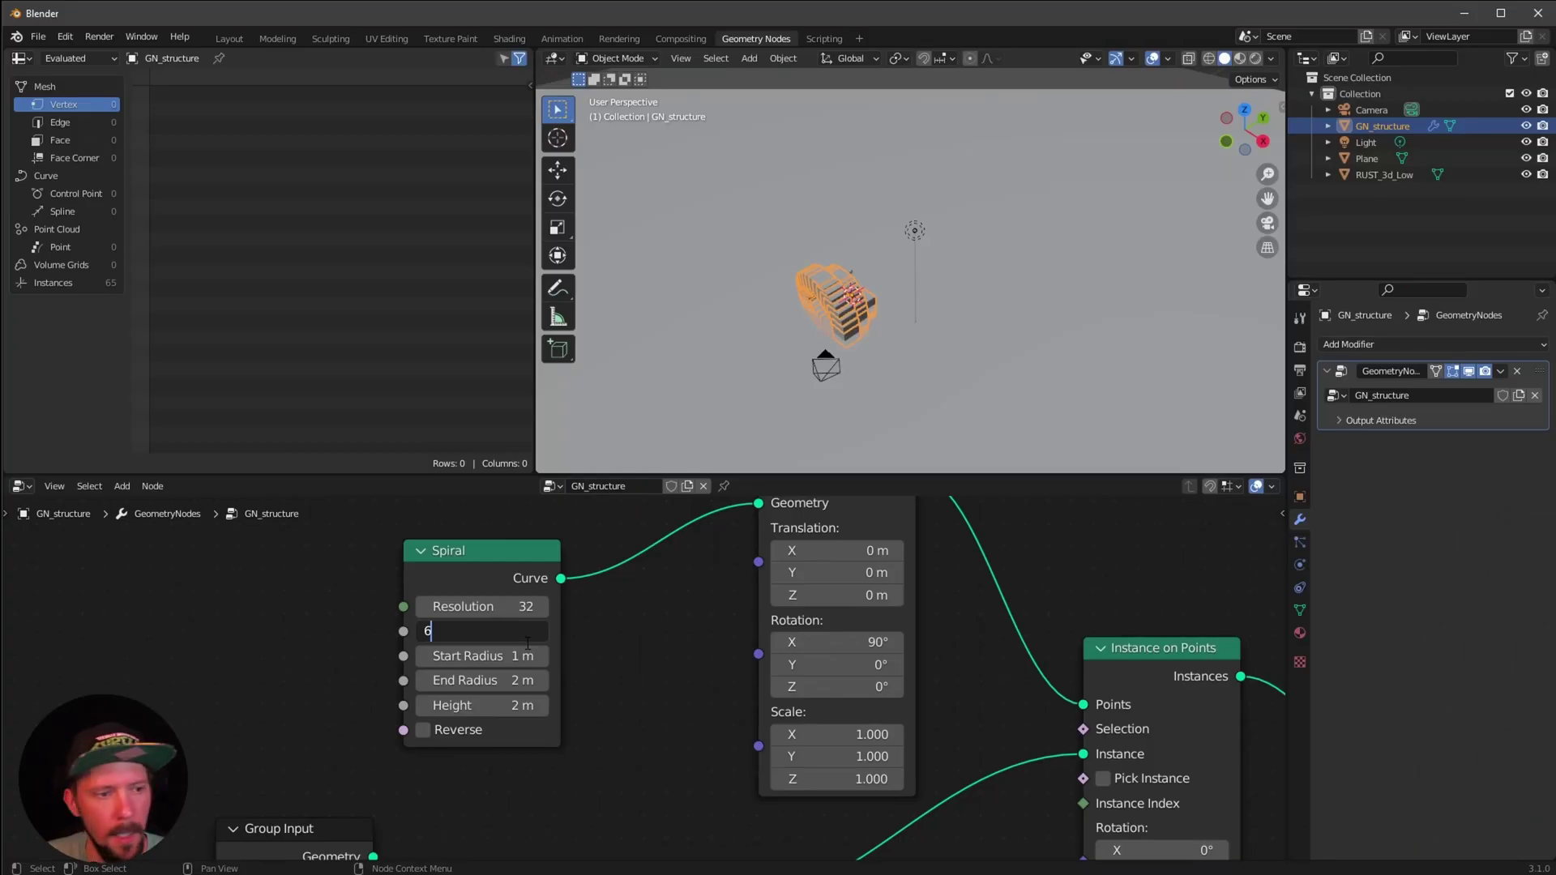
{"action": "key", "text": "Tab"}
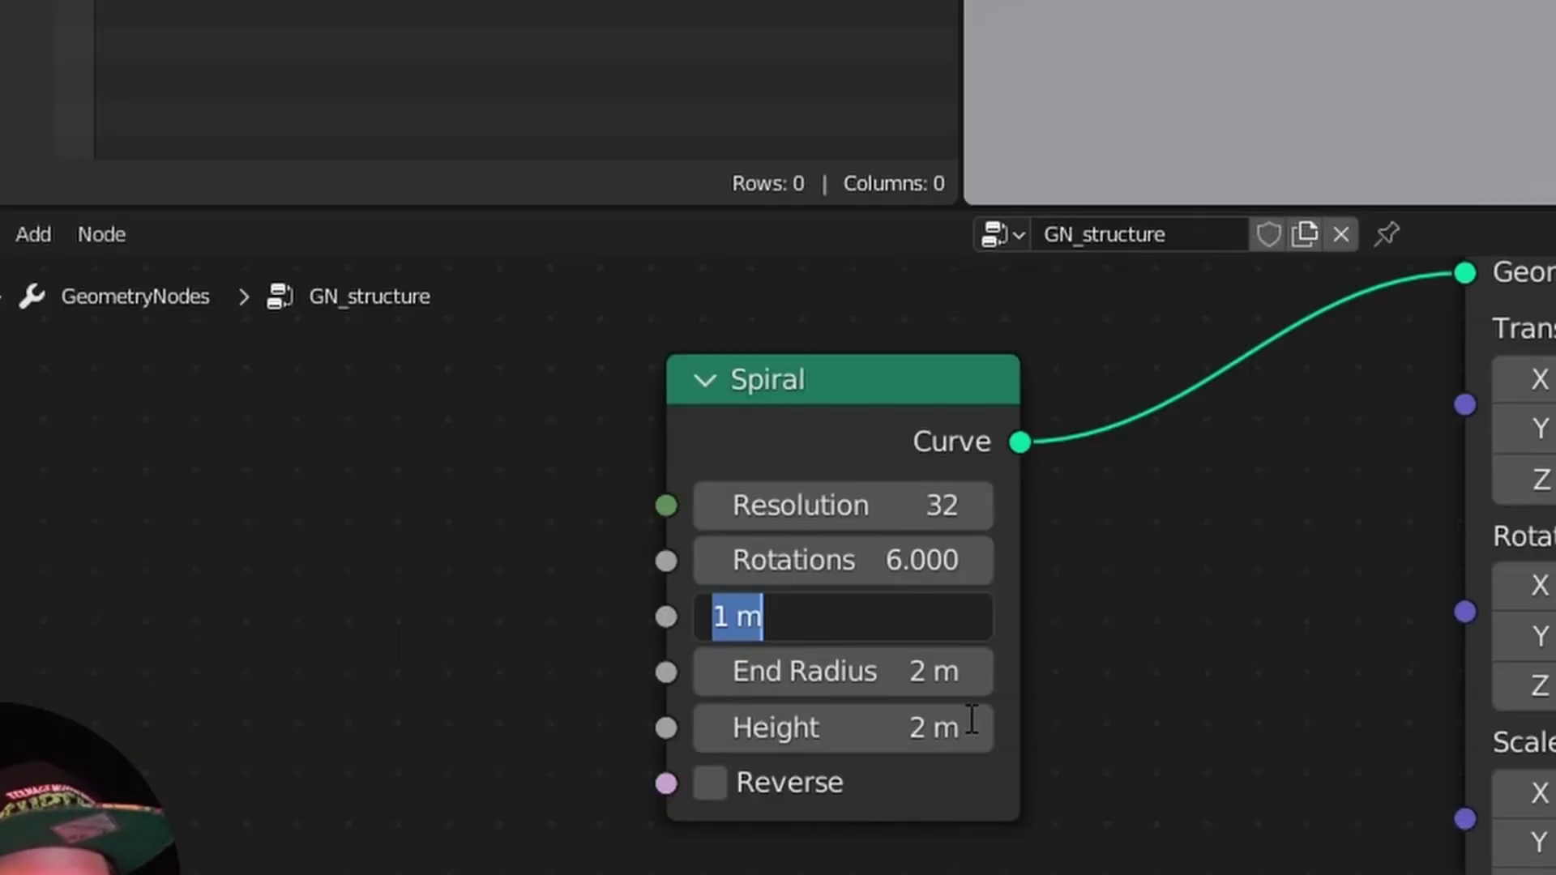
{"action": "type", "text": "10"}
{"action": "key", "text": "Tab"}
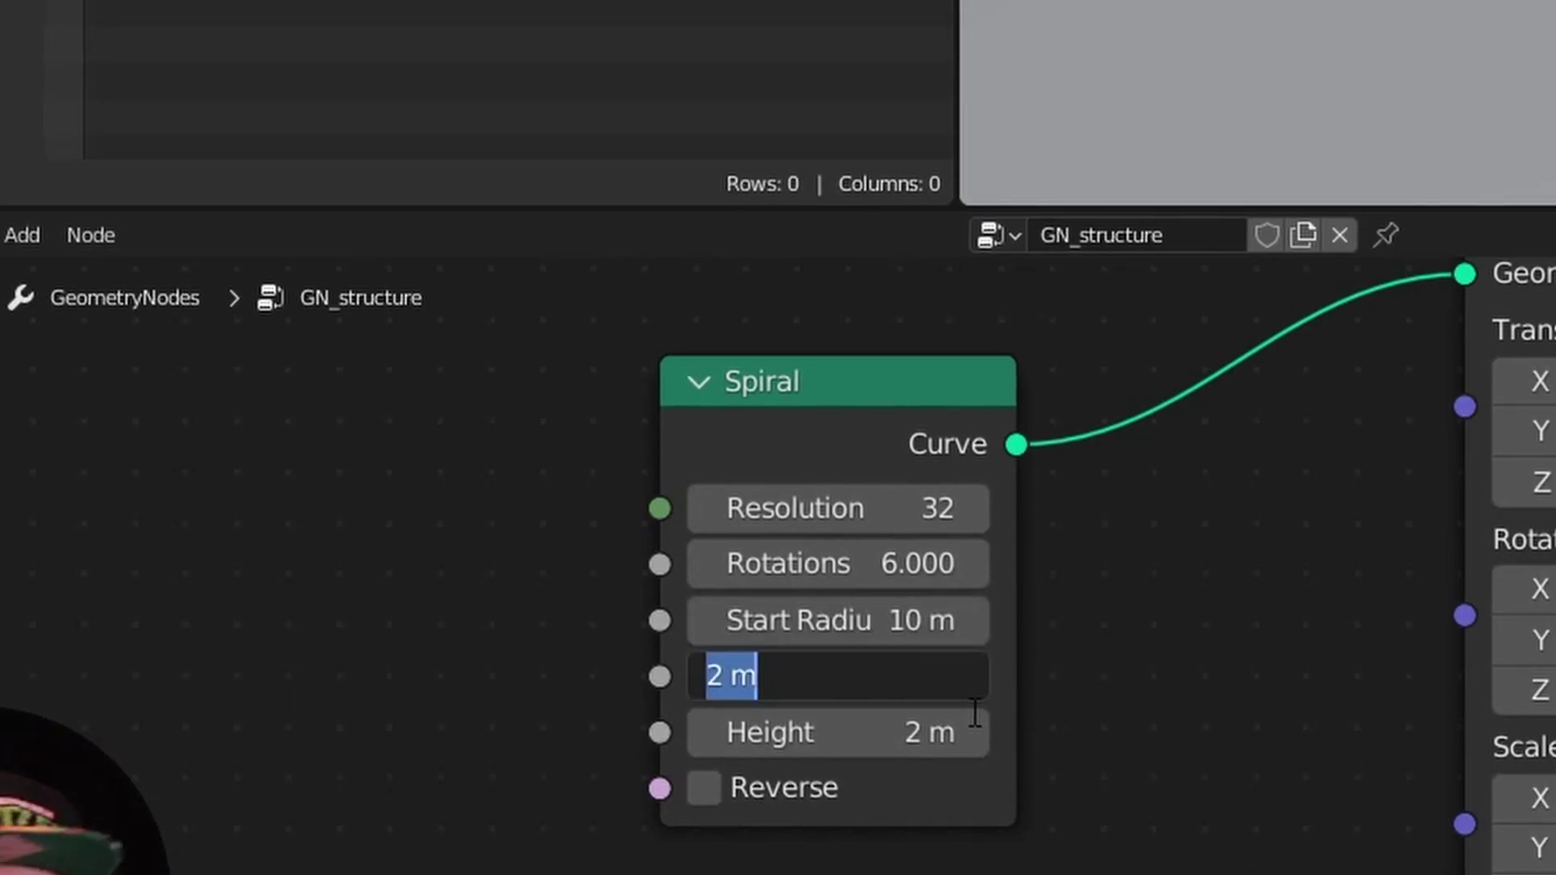
{"action": "type", "text": "10"}
{"action": "key", "text": "Return"}
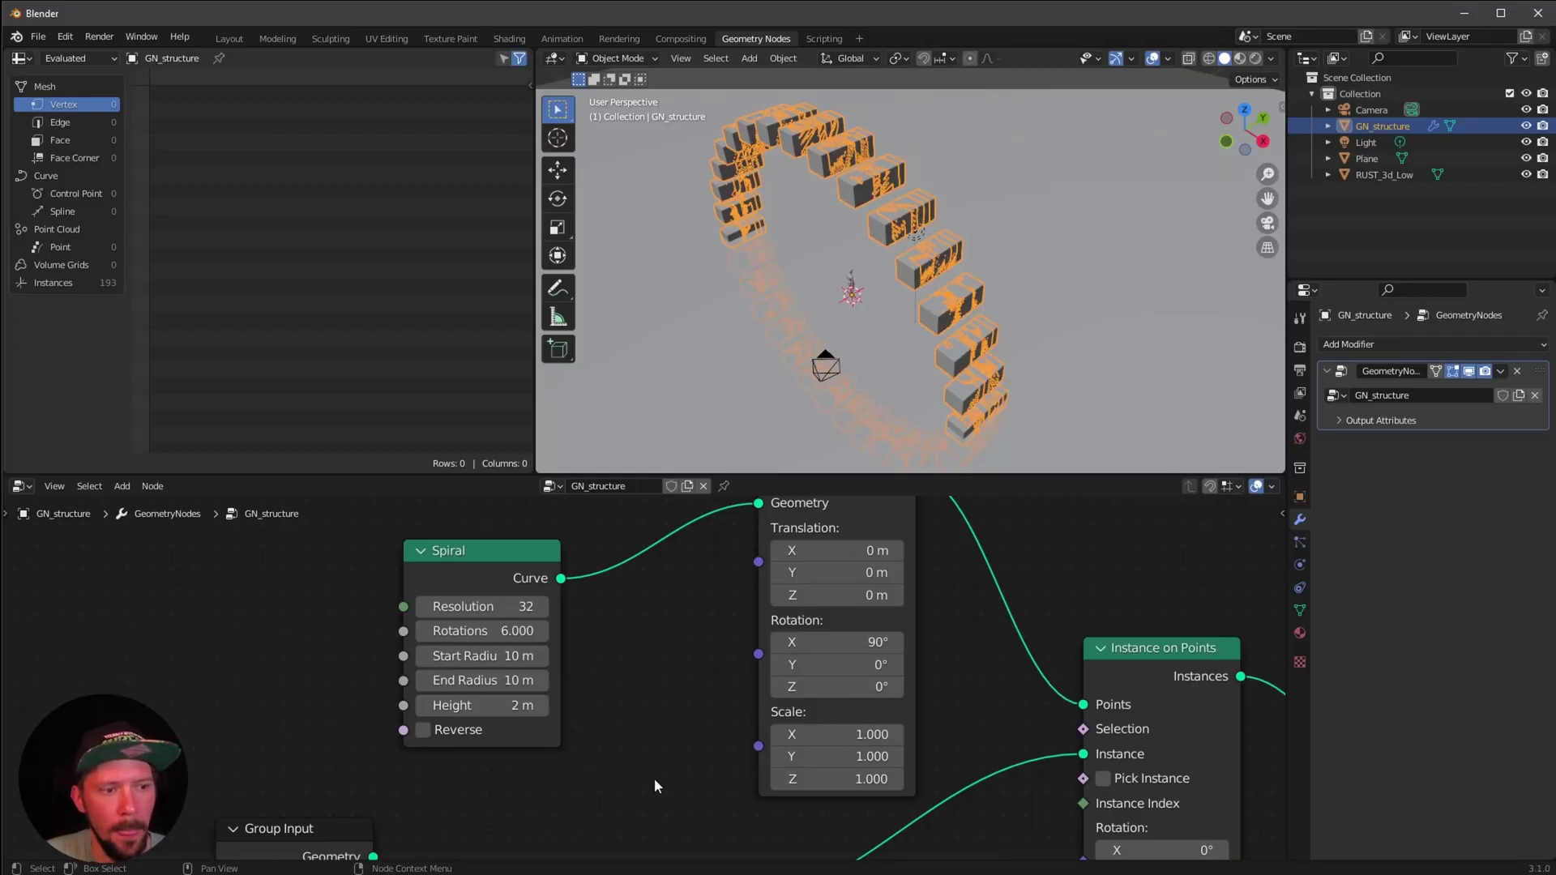
Set the Spiral node's height to -100 m
{"action": "left_click", "coordinate": [518, 712]}
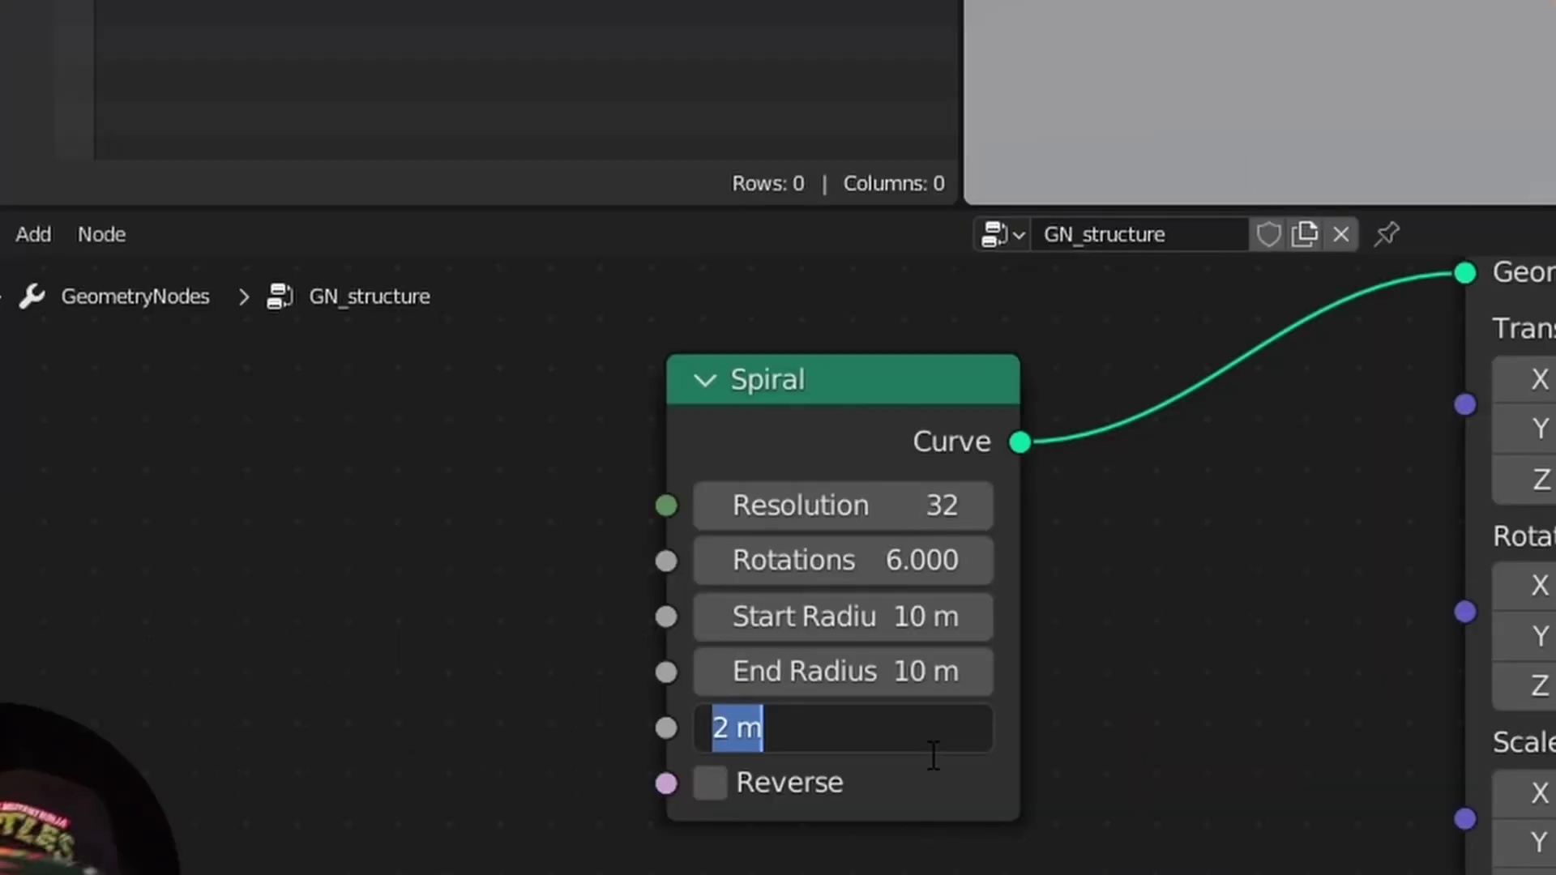
{"action": "type", "text": "-100"}
{"action": "key", "text": "Return"}
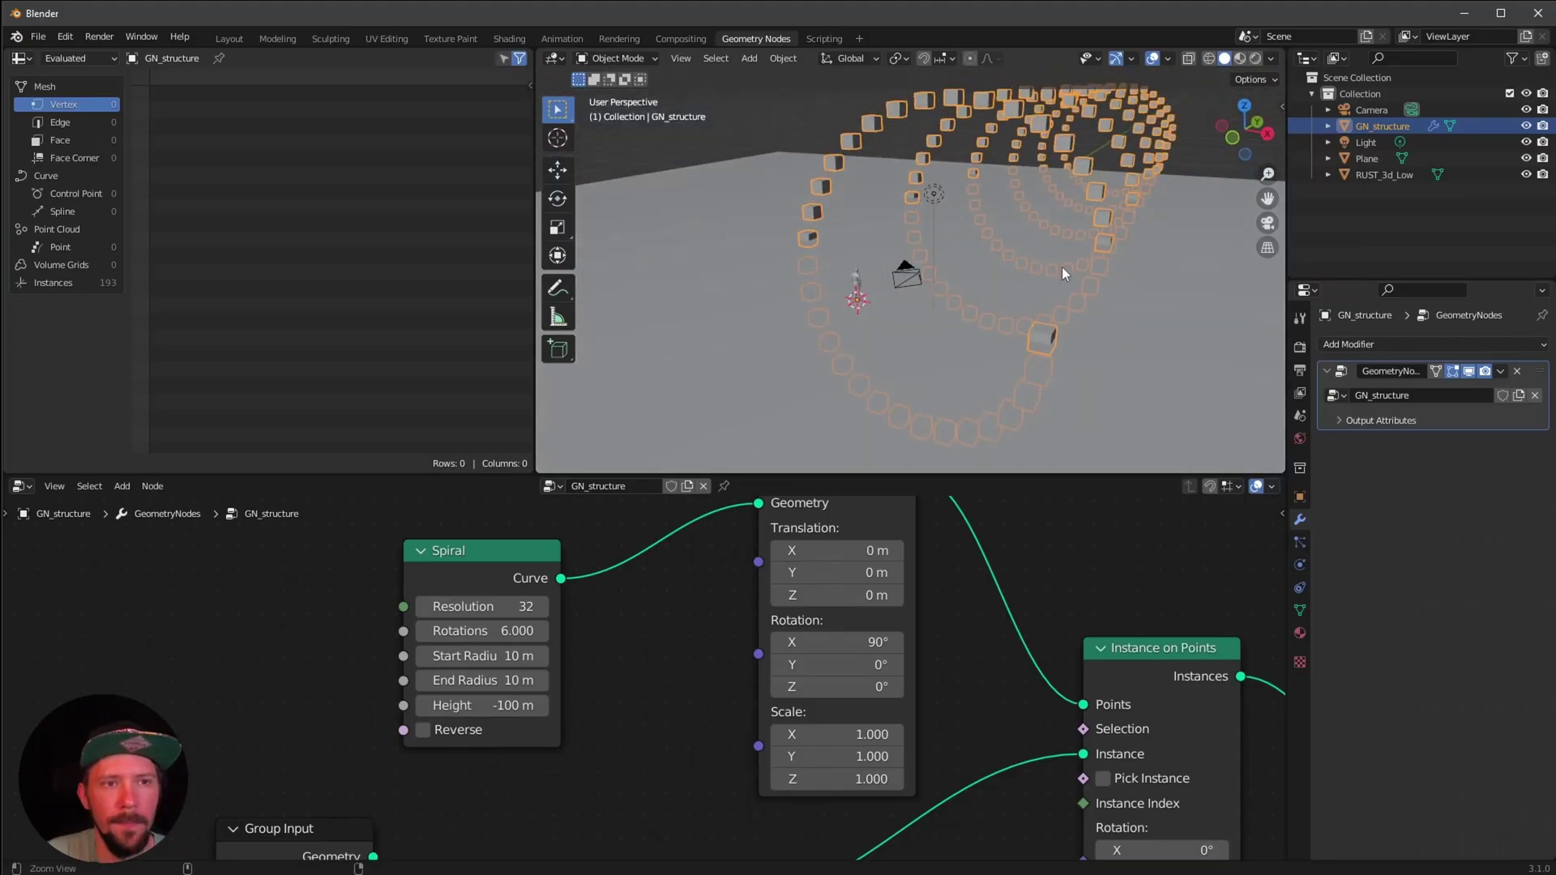
{"action": "middle_click_drag", "start_coordinate": [1064, 274], "coordinate": [985, 366], "text": "ctrl"}
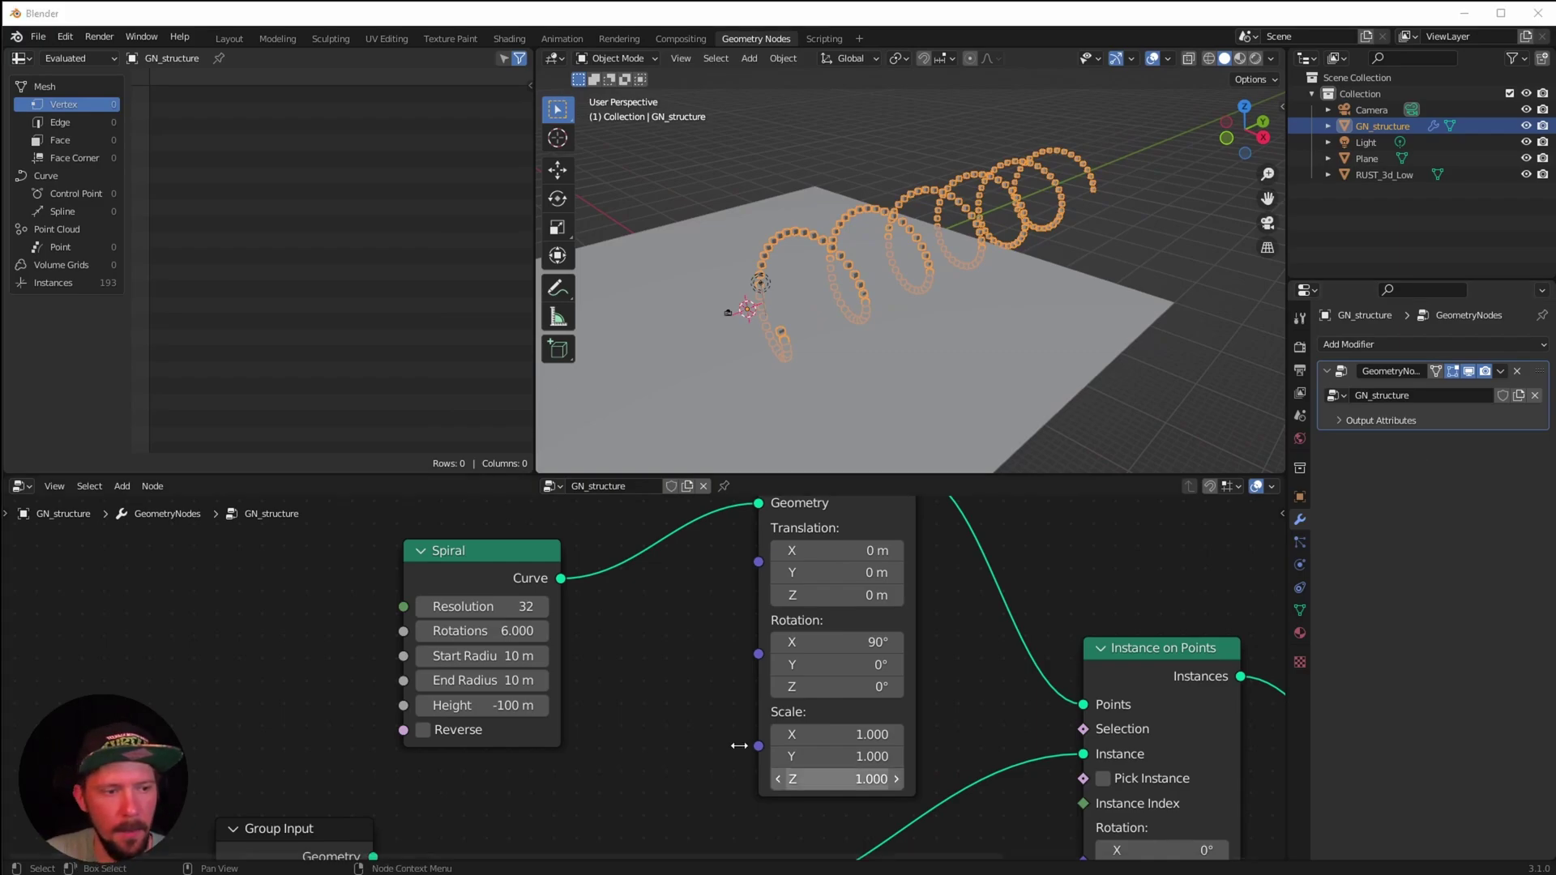
Set the Cube node's size to X 3 m, Y 10.6 m and Z 3 m
{"action": "left_click", "coordinate": [578, 794]}
{"action": "middle_click_drag", "start_coordinate": [638, 851], "coordinate": [649, 636]}
{"action": "middle_click_drag", "start_coordinate": [753, 701], "coordinate": [699, 622]}
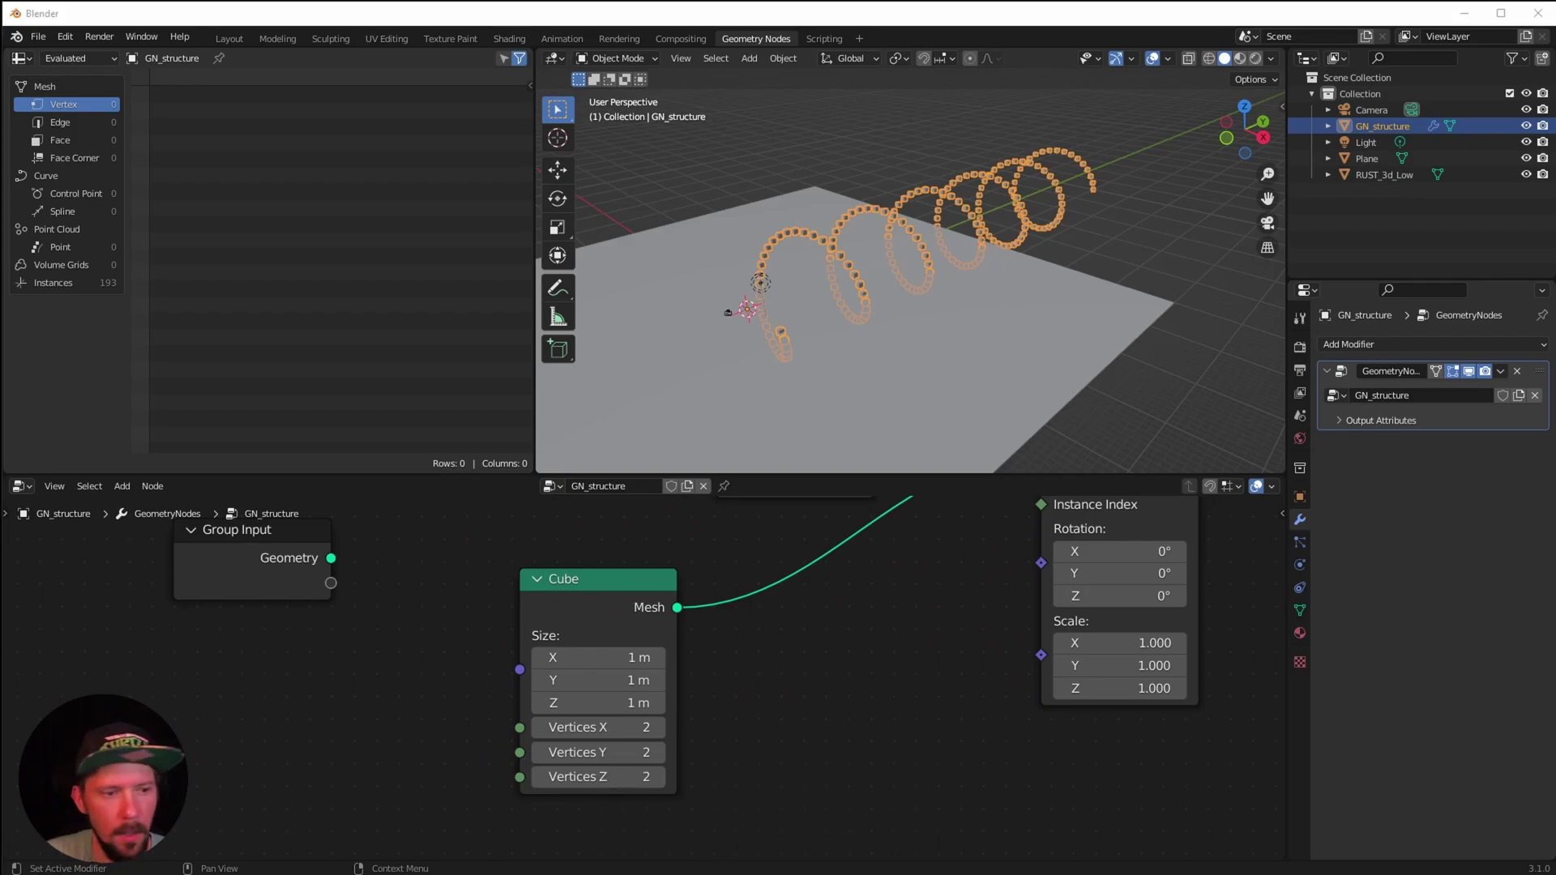
{"action": "left_click", "coordinate": [601, 656]}
{"action": "type", "text": "3"}
{"action": "key", "text": "Tab"}
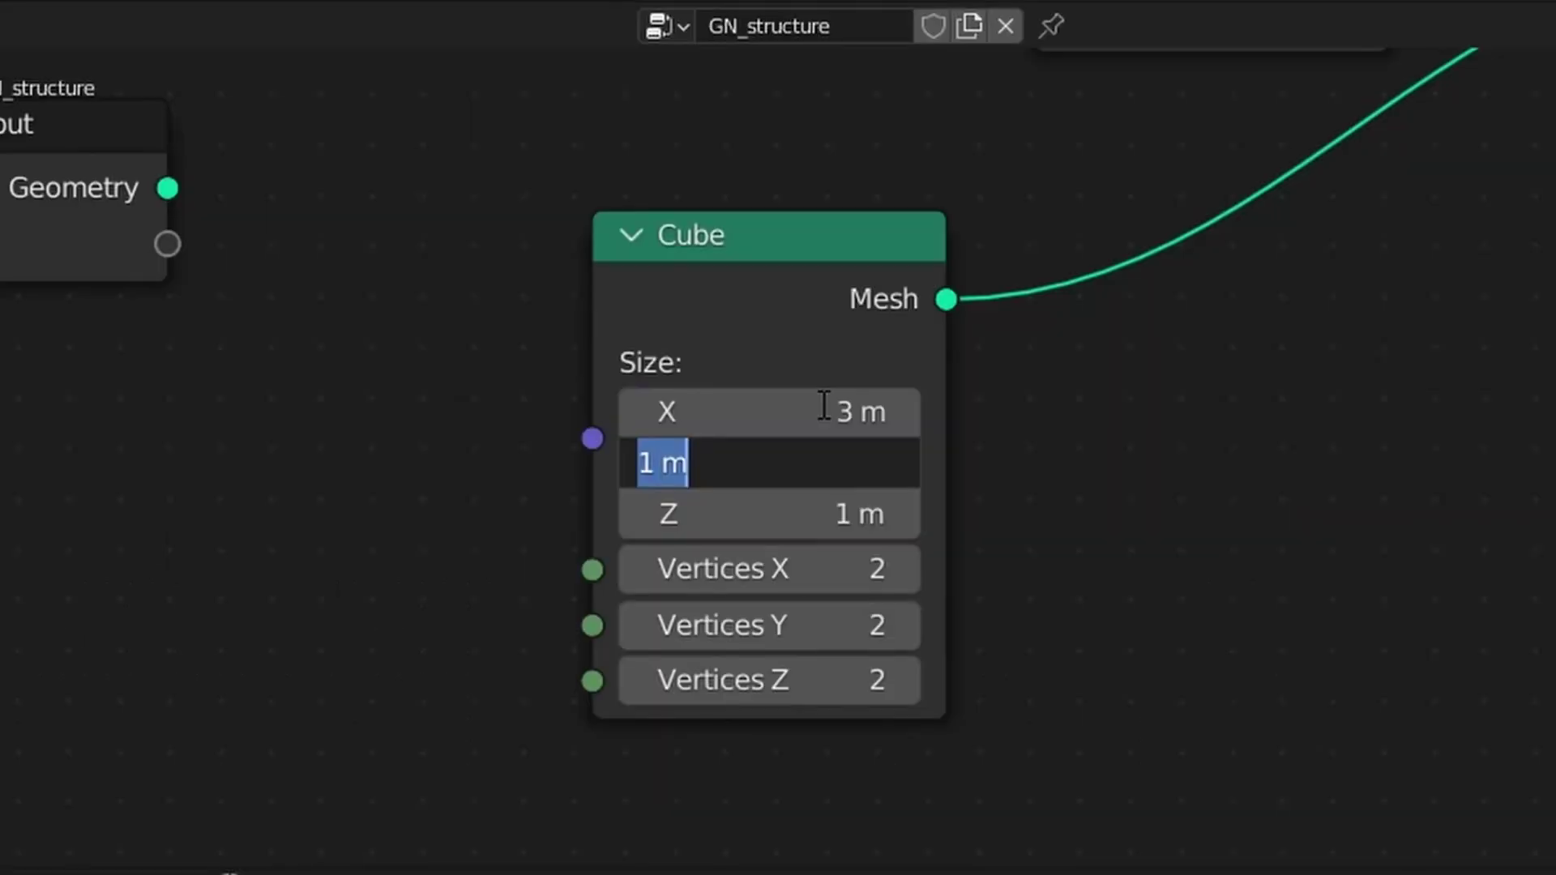
{"action": "type", "text": "10.6"}
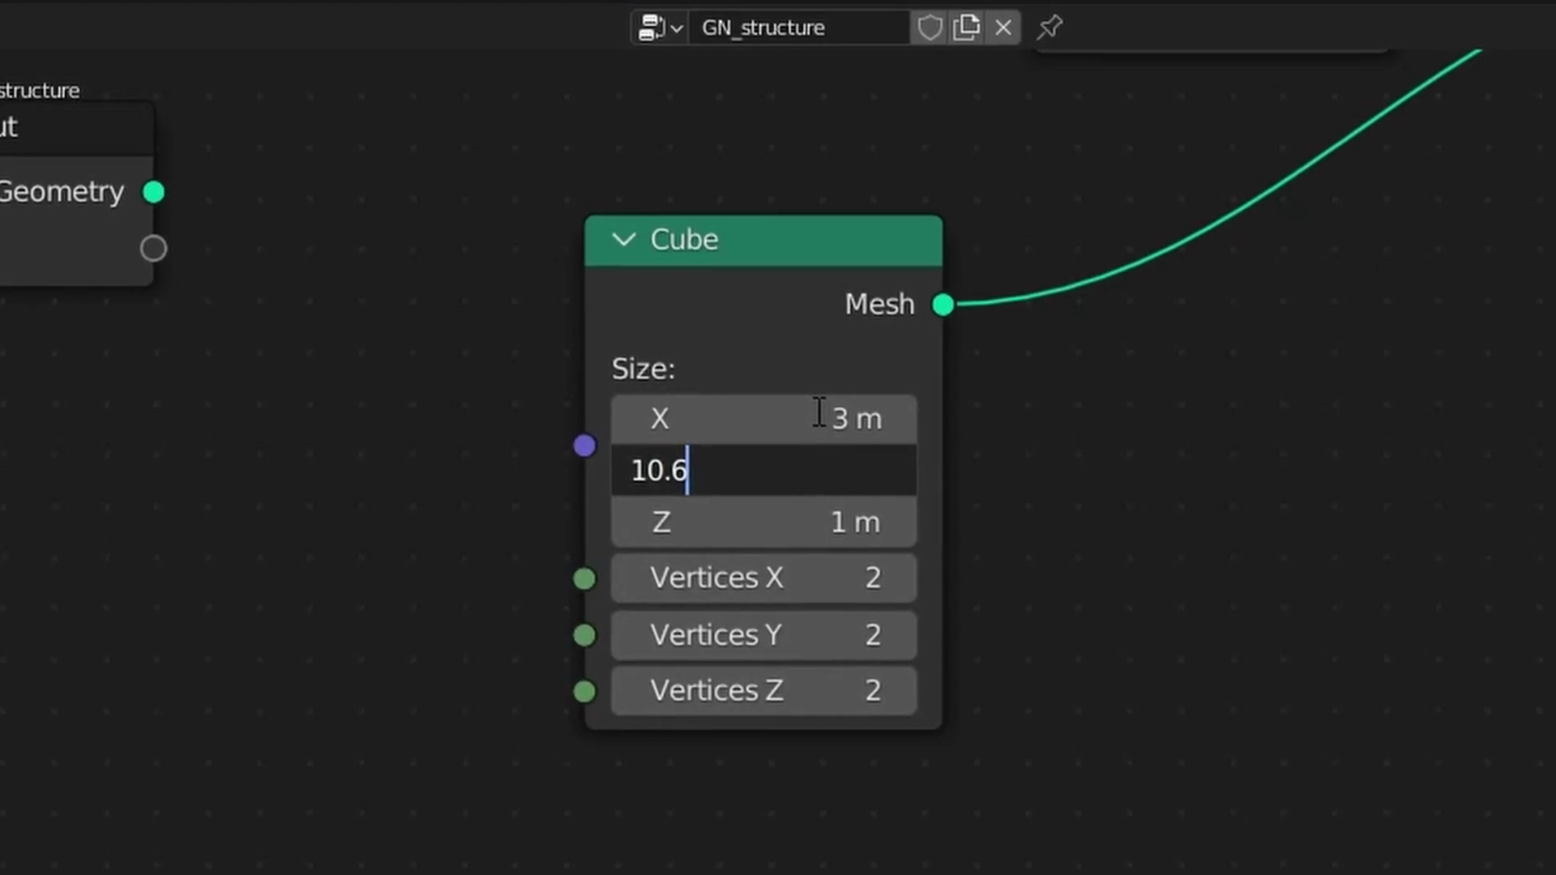
{"action": "key", "text": "Tab"}
{"action": "type", "text": "3"}
{"action": "key", "text": "Return"}
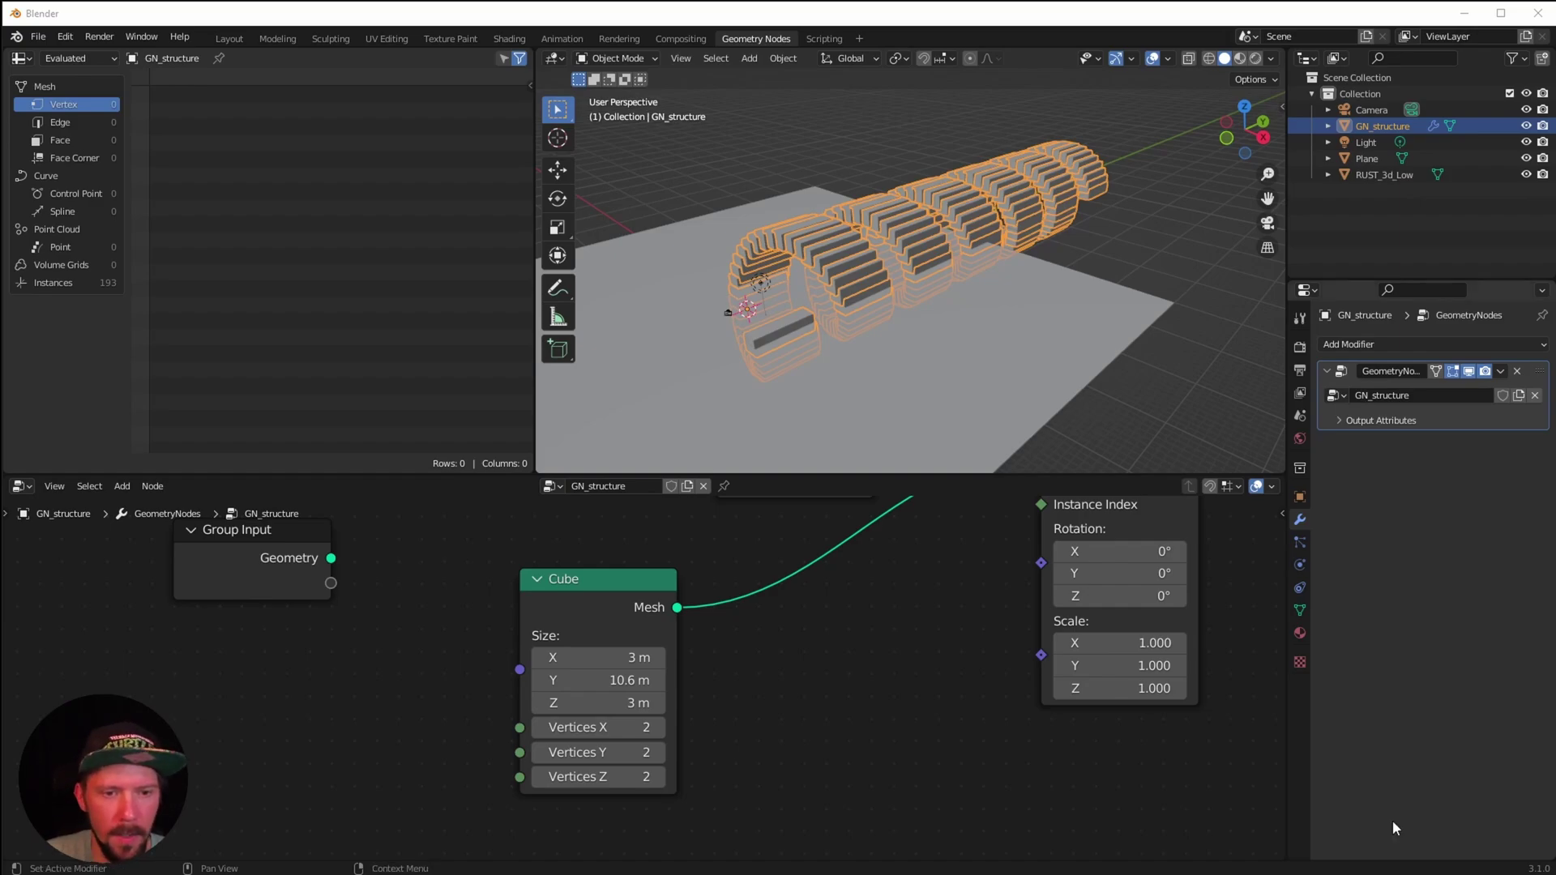
Insert a Join Geometry node on the link between Instance on Points and Group Output
{"action": "left_click_drag", "start_coordinate": [796, 746], "coordinate": [519, 855], "text": "alt"}
{"action": "left_click_drag", "start_coordinate": [966, 700], "coordinate": [880, 785], "text": "ctrl+alt"}
{"action": "left_click_drag", "start_coordinate": [932, 774], "coordinate": [913, 728], "text": "alt"}
{"action": "left_click_drag", "start_coordinate": [912, 636], "coordinate": [1071, 633]}
{"action": "key", "text": "shift+a"}
{"action": "left_click", "coordinate": [971, 539]}
{"action": "type", "text": "join"}
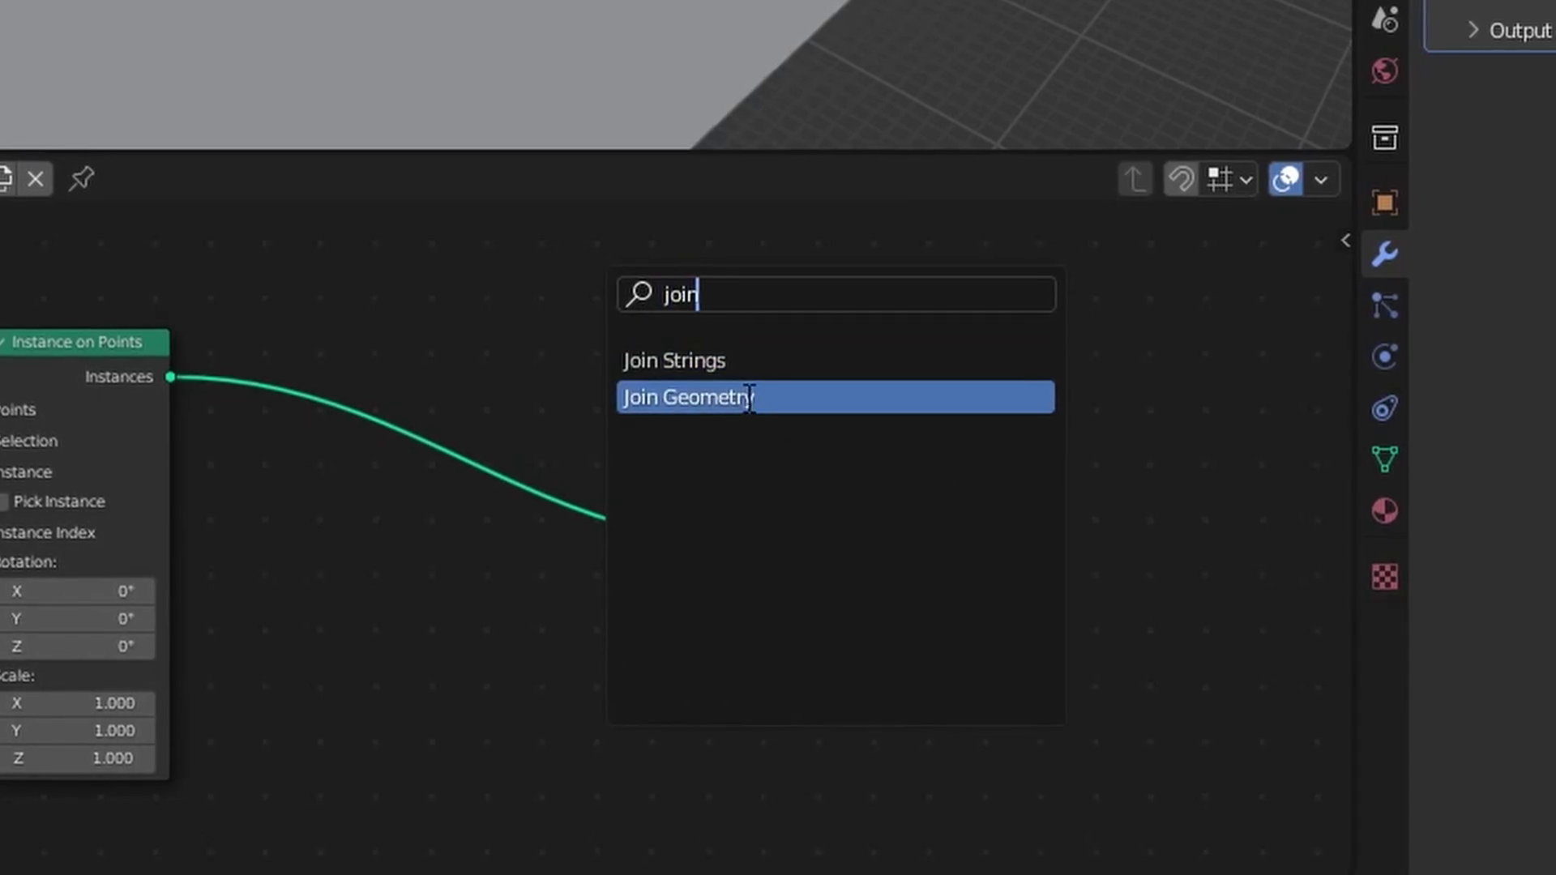
{"action": "left_click", "coordinate": [713, 397]}
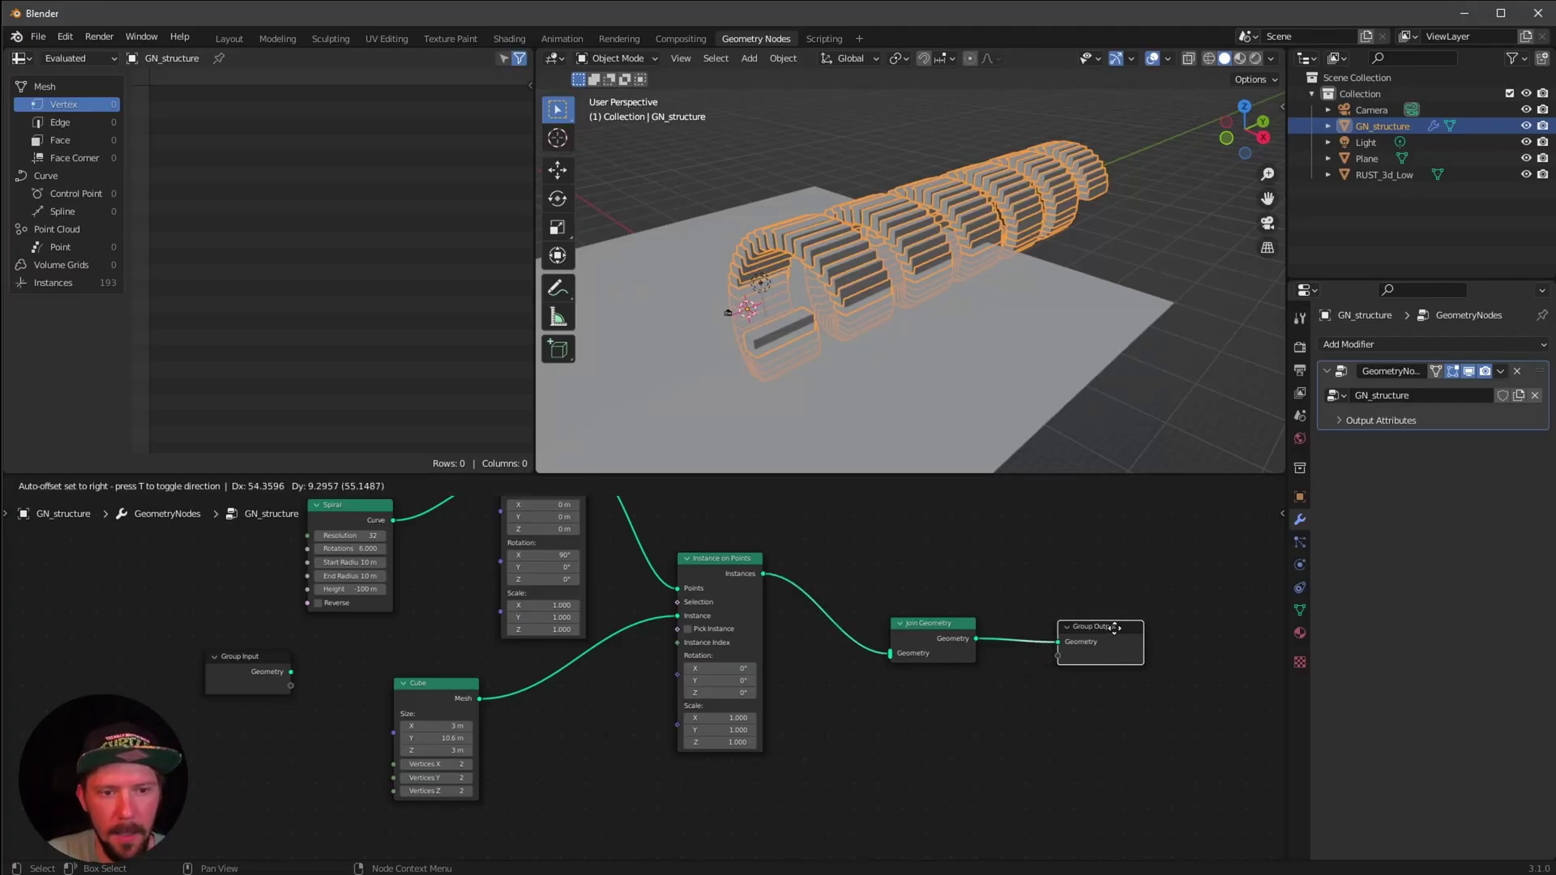
{"action": "left_click", "coordinate": [1115, 628]}
Add a second Transform node below the link between Instance on Points and Join Geometry
{"action": "key", "text": "shift+a"}
{"action": "type", "text": "tra"}
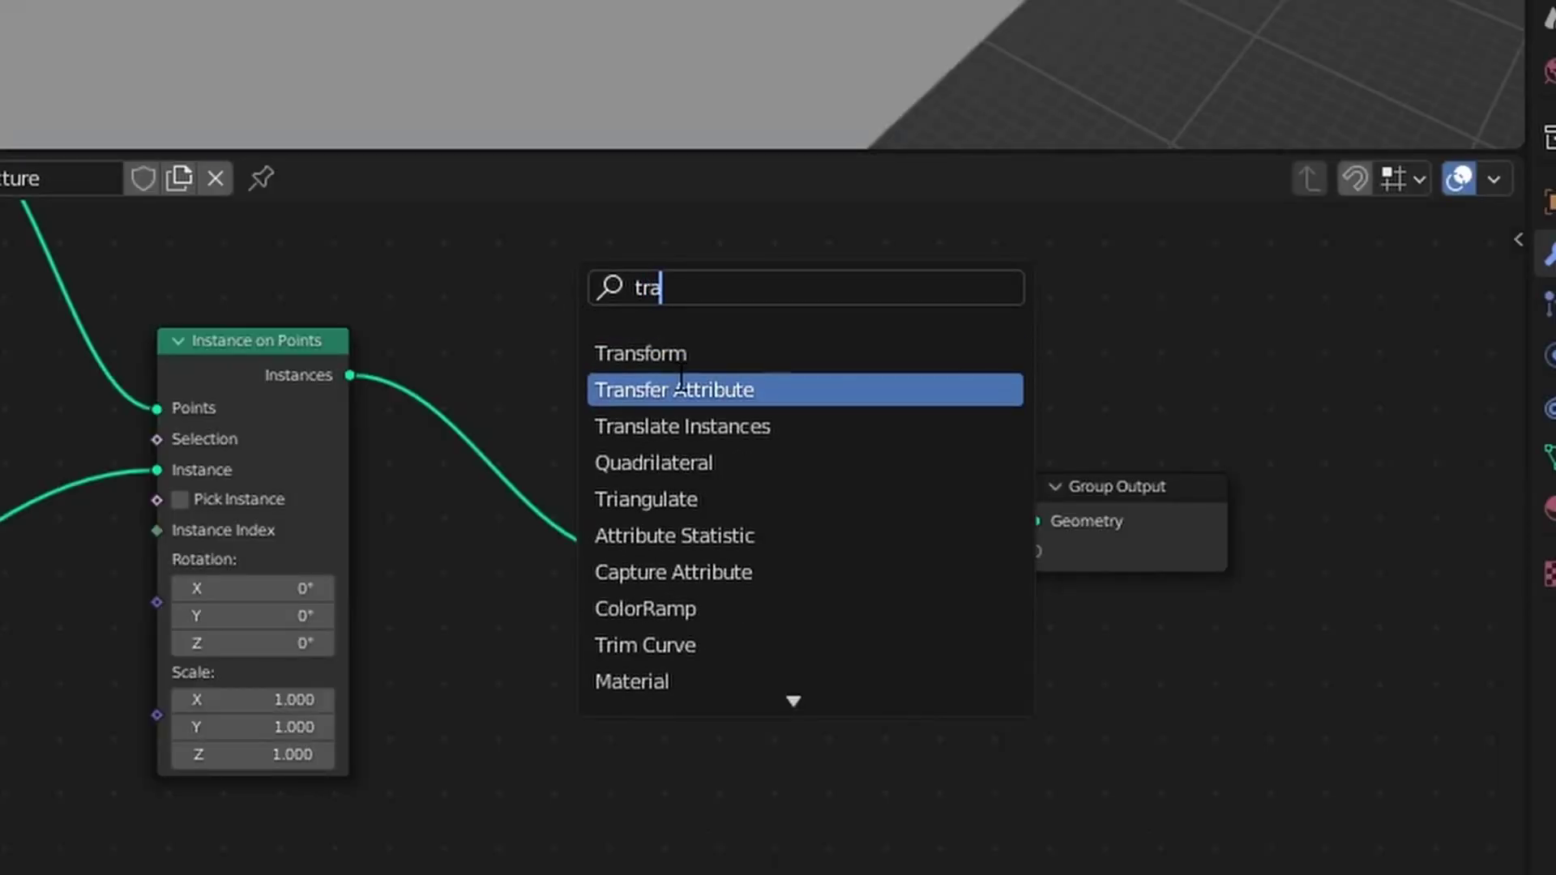
{"action": "left_click", "coordinate": [640, 351]}
{"action": "left_click", "coordinate": [624, 713]}
{"action": "left_click_drag", "start_coordinate": [1309, 462], "coordinate": [800, 590]}
{"action": "key", "text": "g"}
{"action": "left_click", "coordinate": [830, 447]}
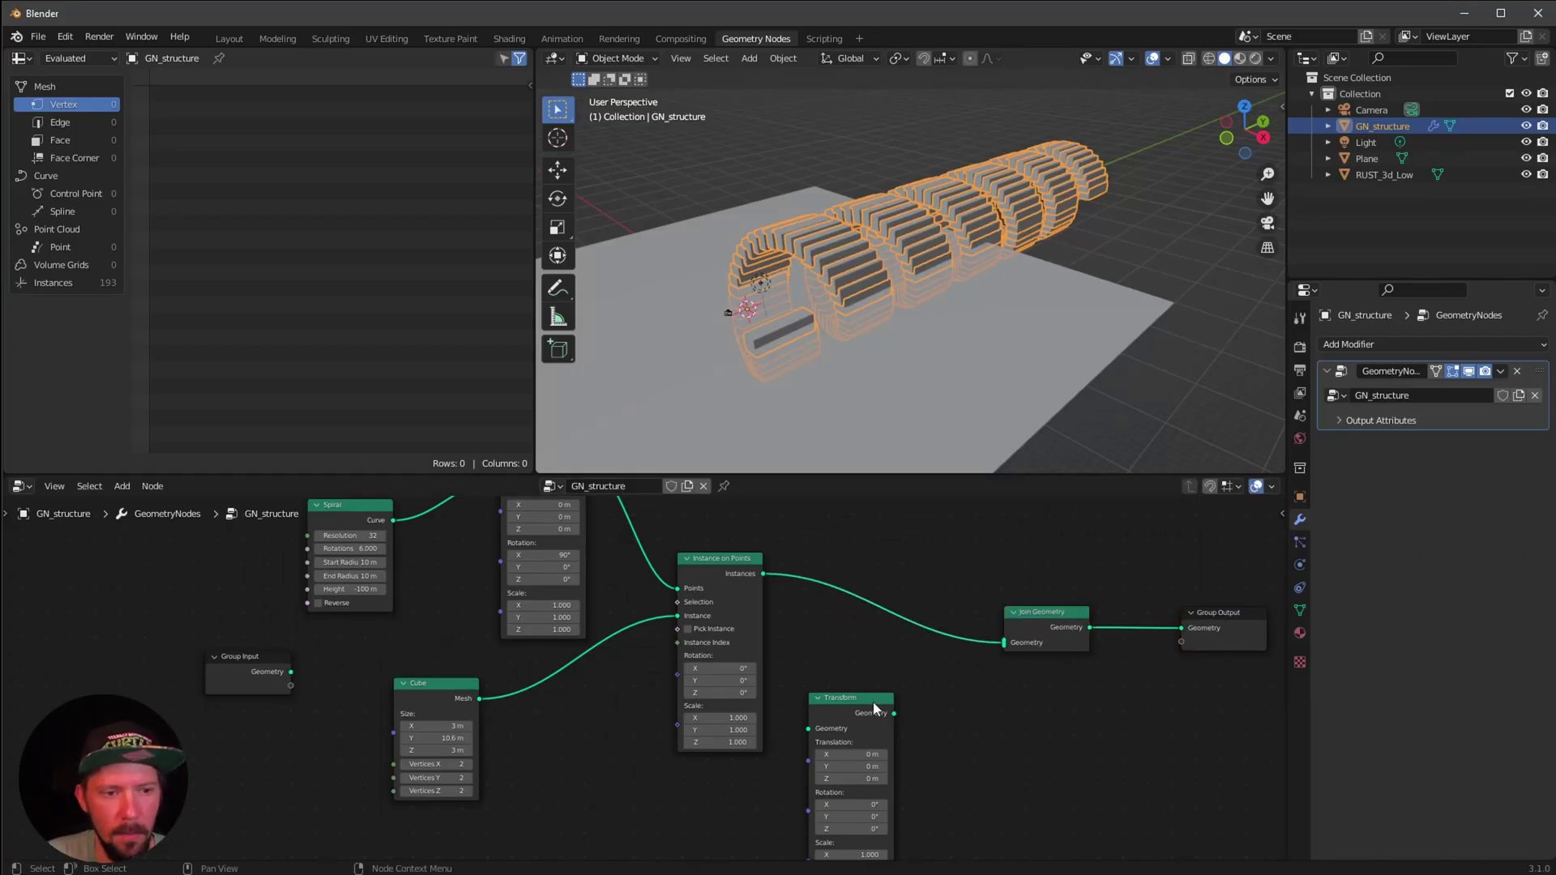
Link Instances from Instance on Points to the new Transform node, and its Geometry output to Join Geometry
{"action": "left_click_drag", "start_coordinate": [874, 700], "coordinate": [906, 671]}
{"action": "left_click_drag", "start_coordinate": [763, 574], "coordinate": [841, 706]}
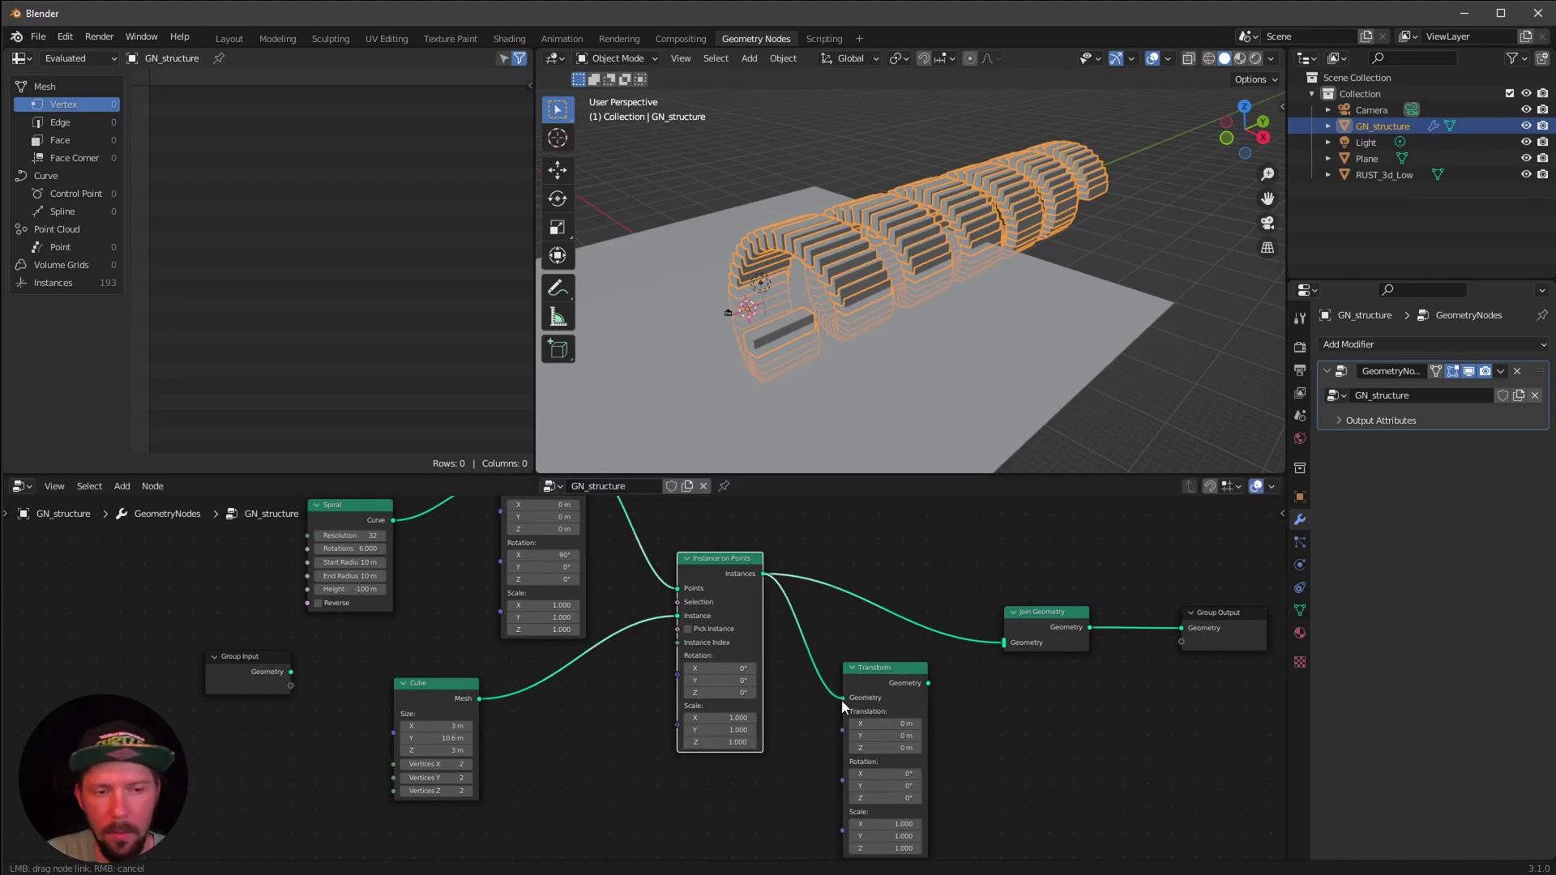
{"action": "left_click_drag", "start_coordinate": [928, 684], "coordinate": [1001, 652]}
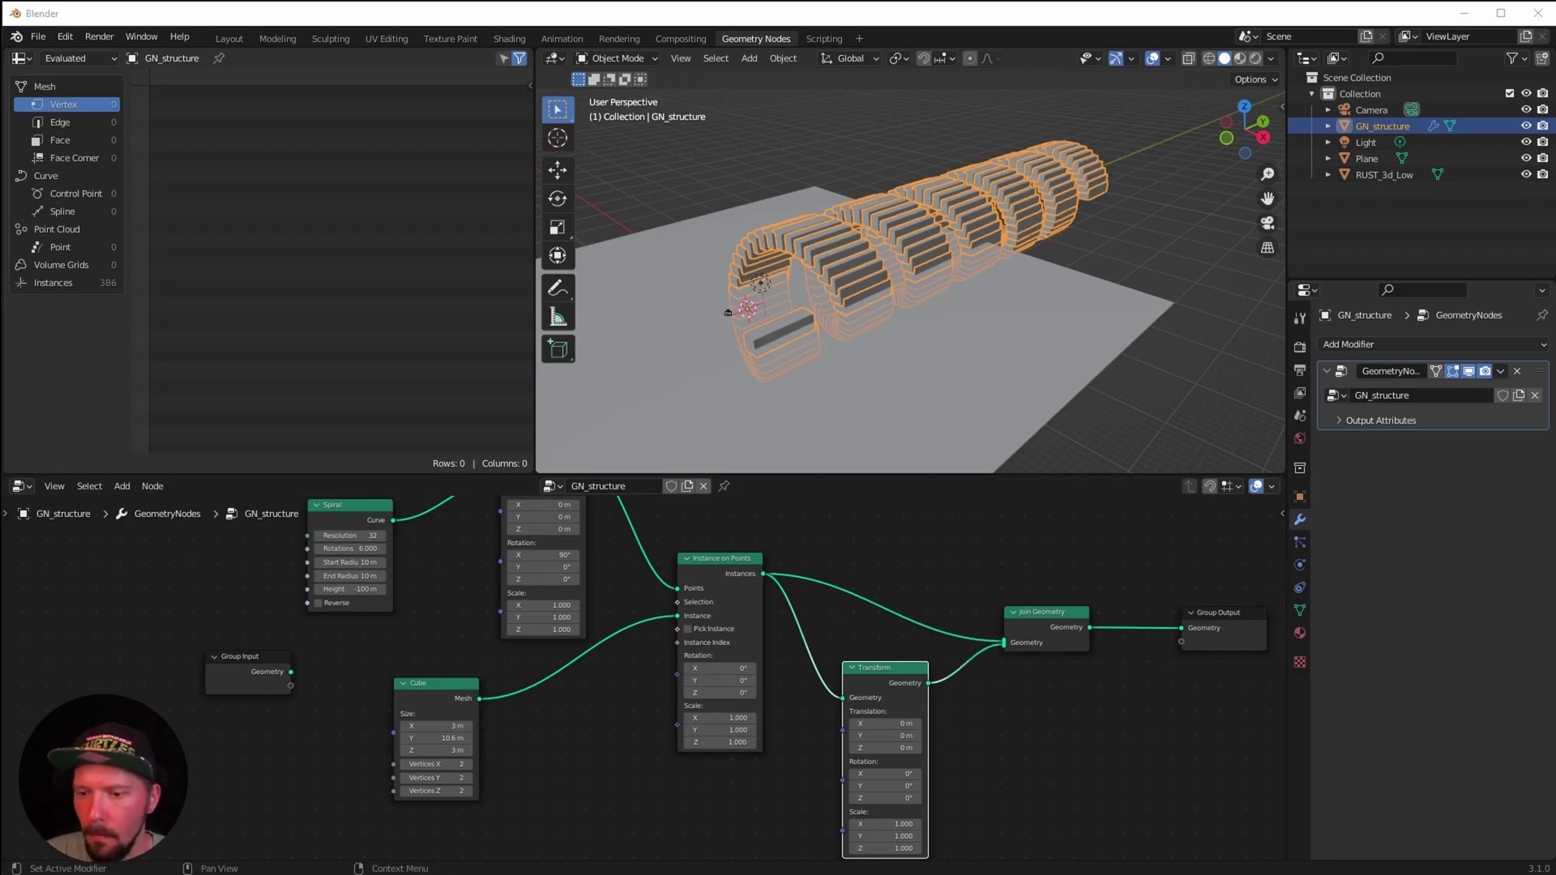
Mirror the copied instances by setting the new Transform node's X scale to -1
{"action": "left_click", "coordinate": [977, 802]}
{"action": "double_click", "coordinate": [909, 825]}
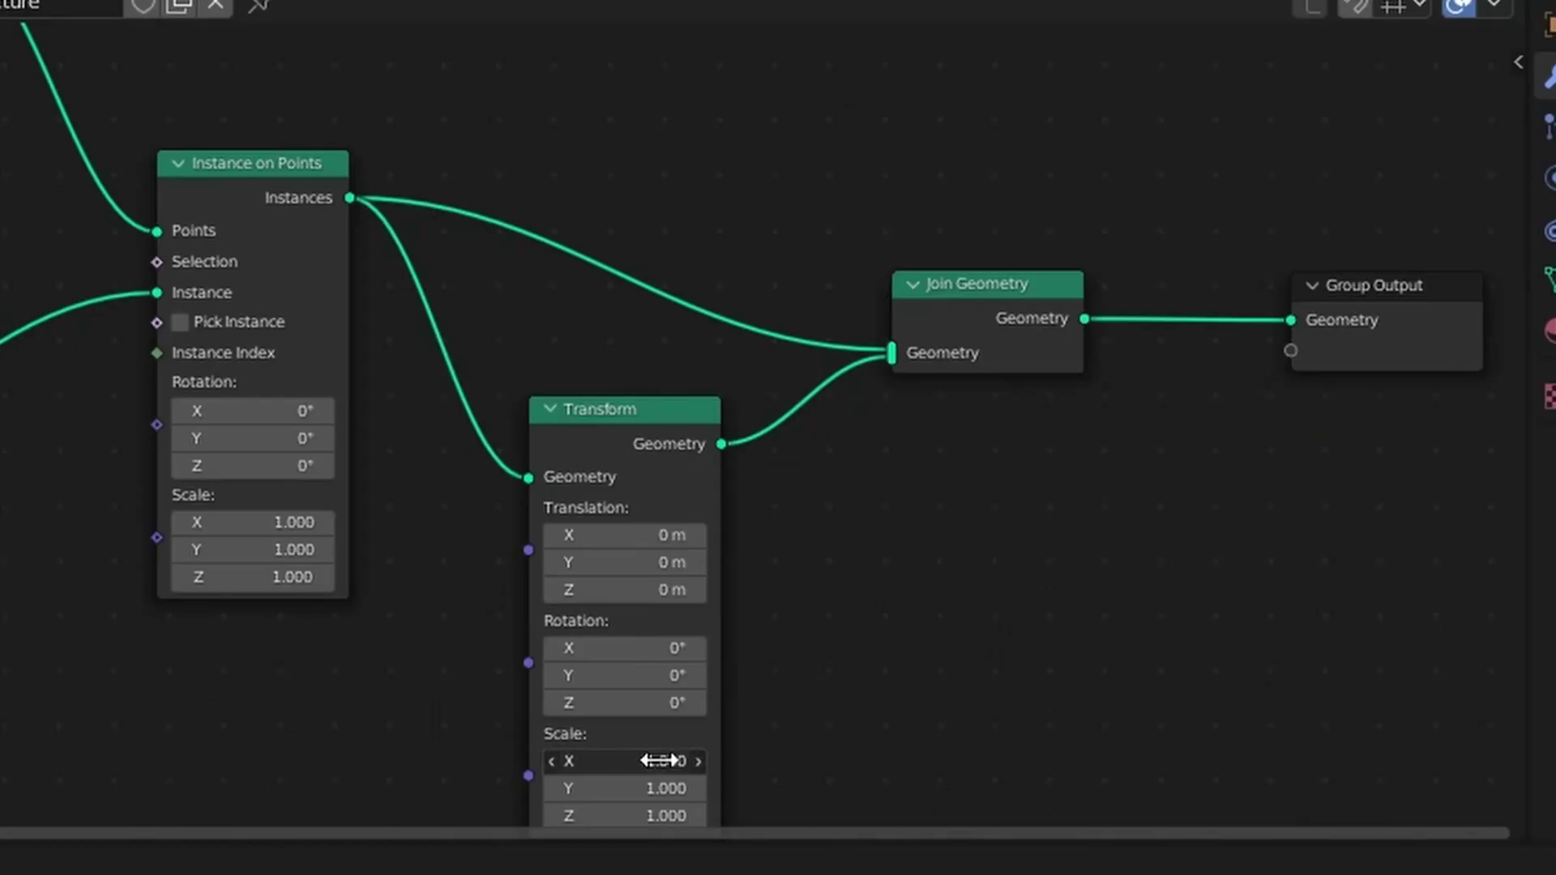
{"action": "type", "text": "-1"}
{"action": "key", "text": "Return"}
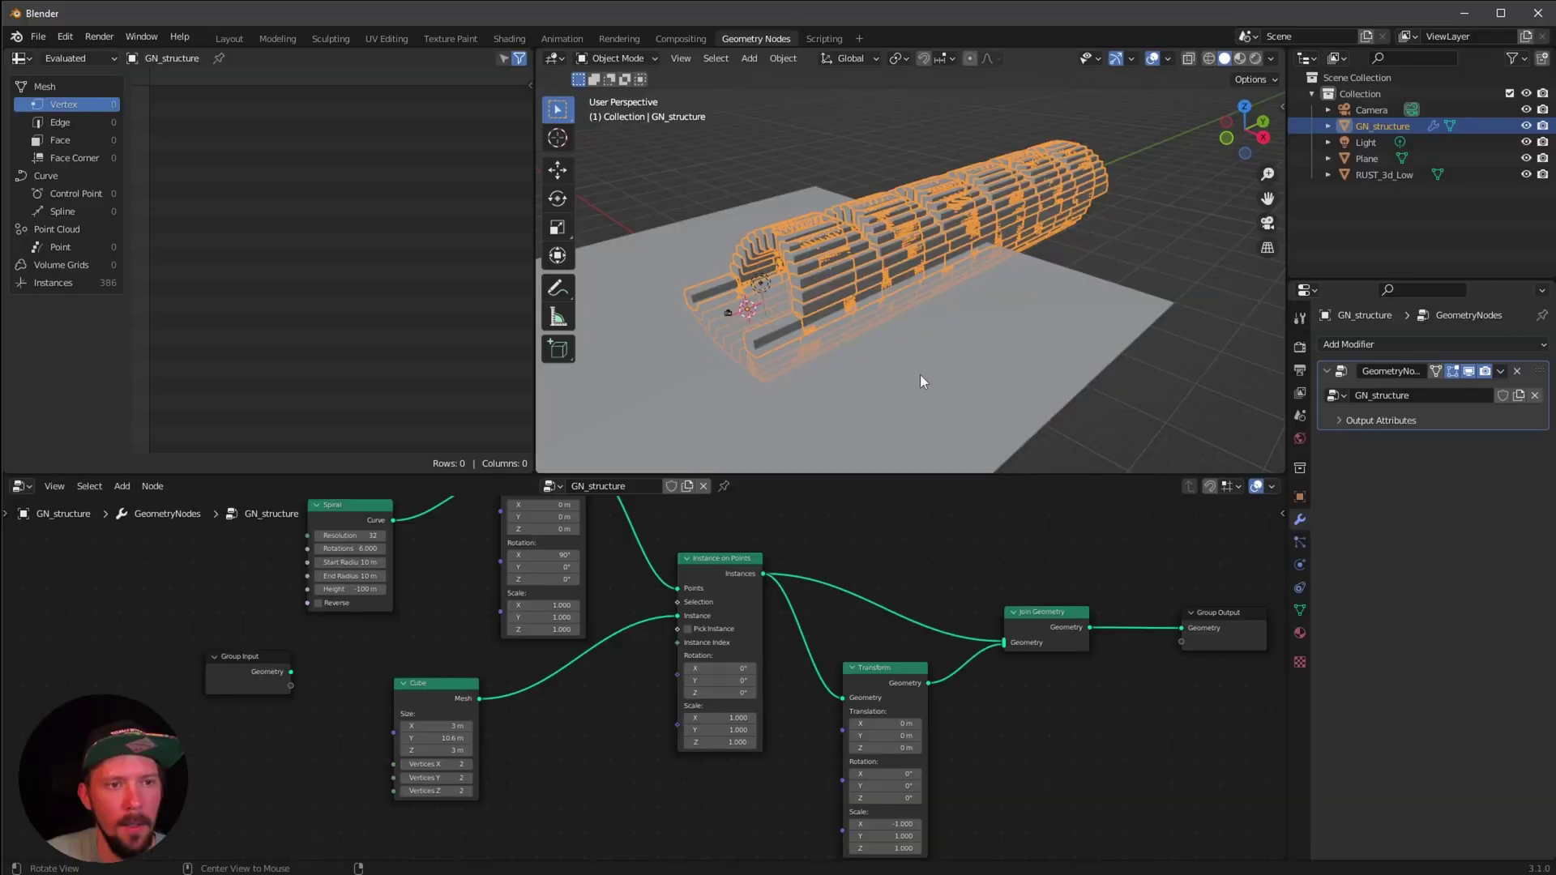
{"action": "middle_click_drag", "start_coordinate": [923, 286], "coordinate": [911, 319]}
{"action": "middle_click_drag", "start_coordinate": [835, 389], "coordinate": [946, 361]}
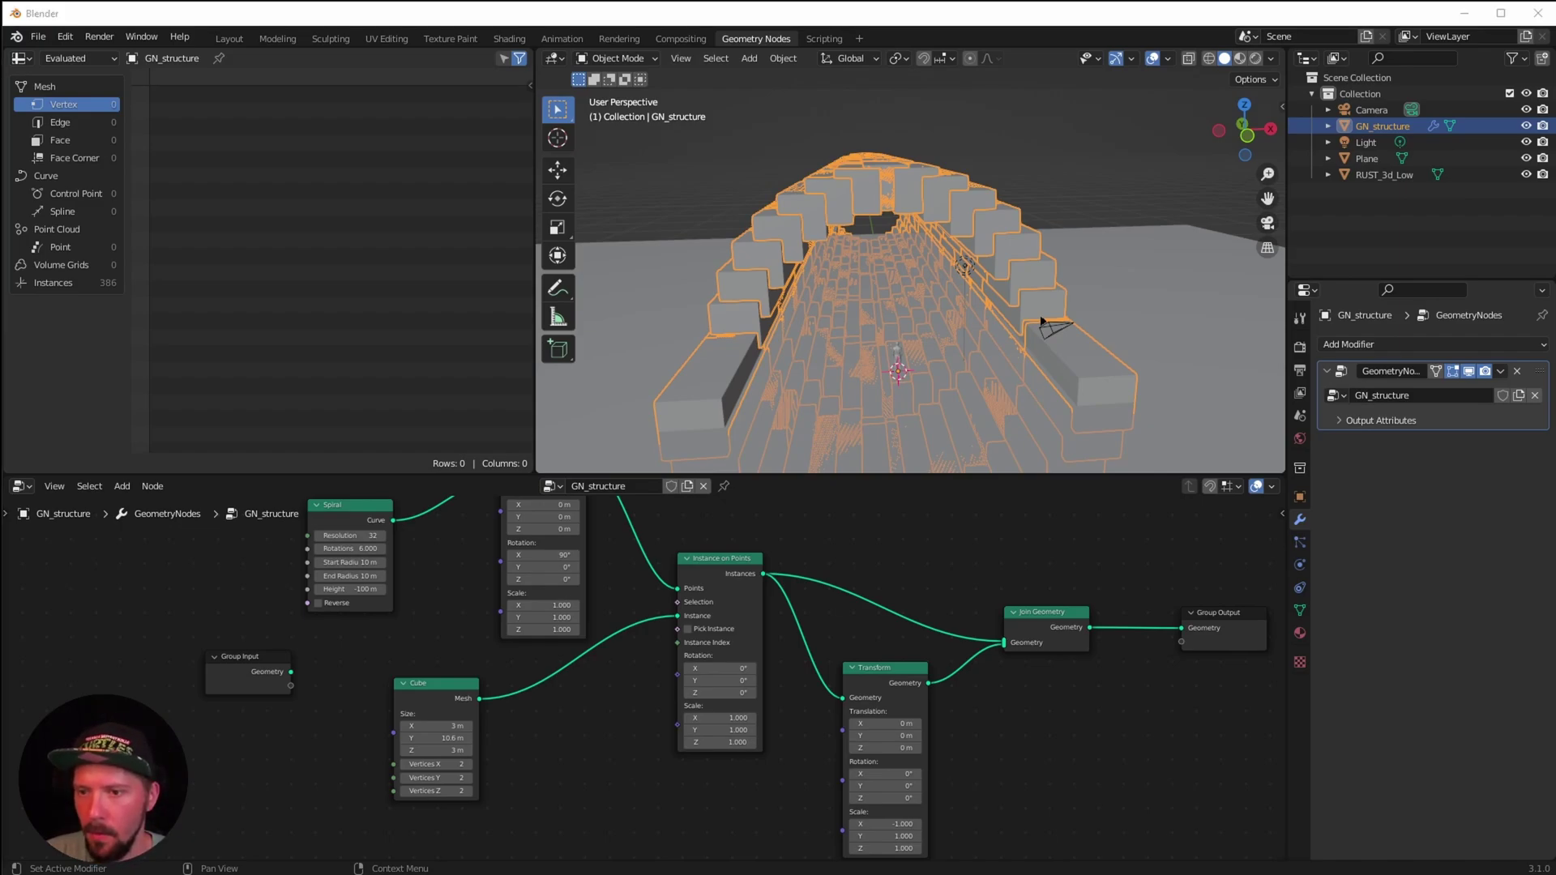
Set the Instance on Points node's rotation to X 58.8° and Y 187°
{"action": "left_click", "coordinate": [681, 794]}
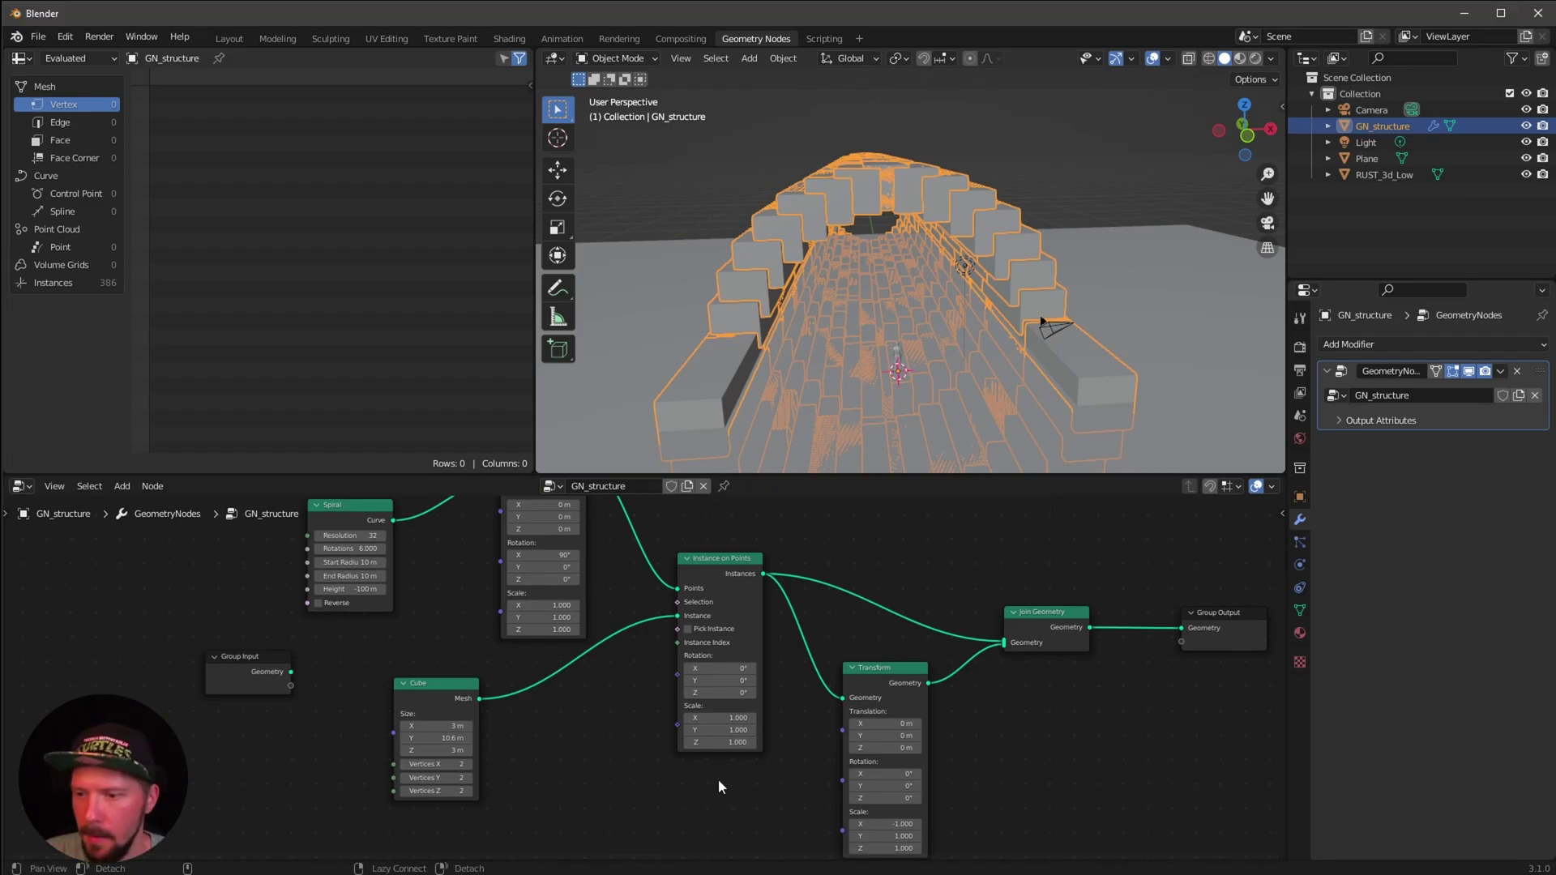
{"action": "scroll", "coordinate": [799, 784], "scroll_direction": "up", "scroll_amount": 3}
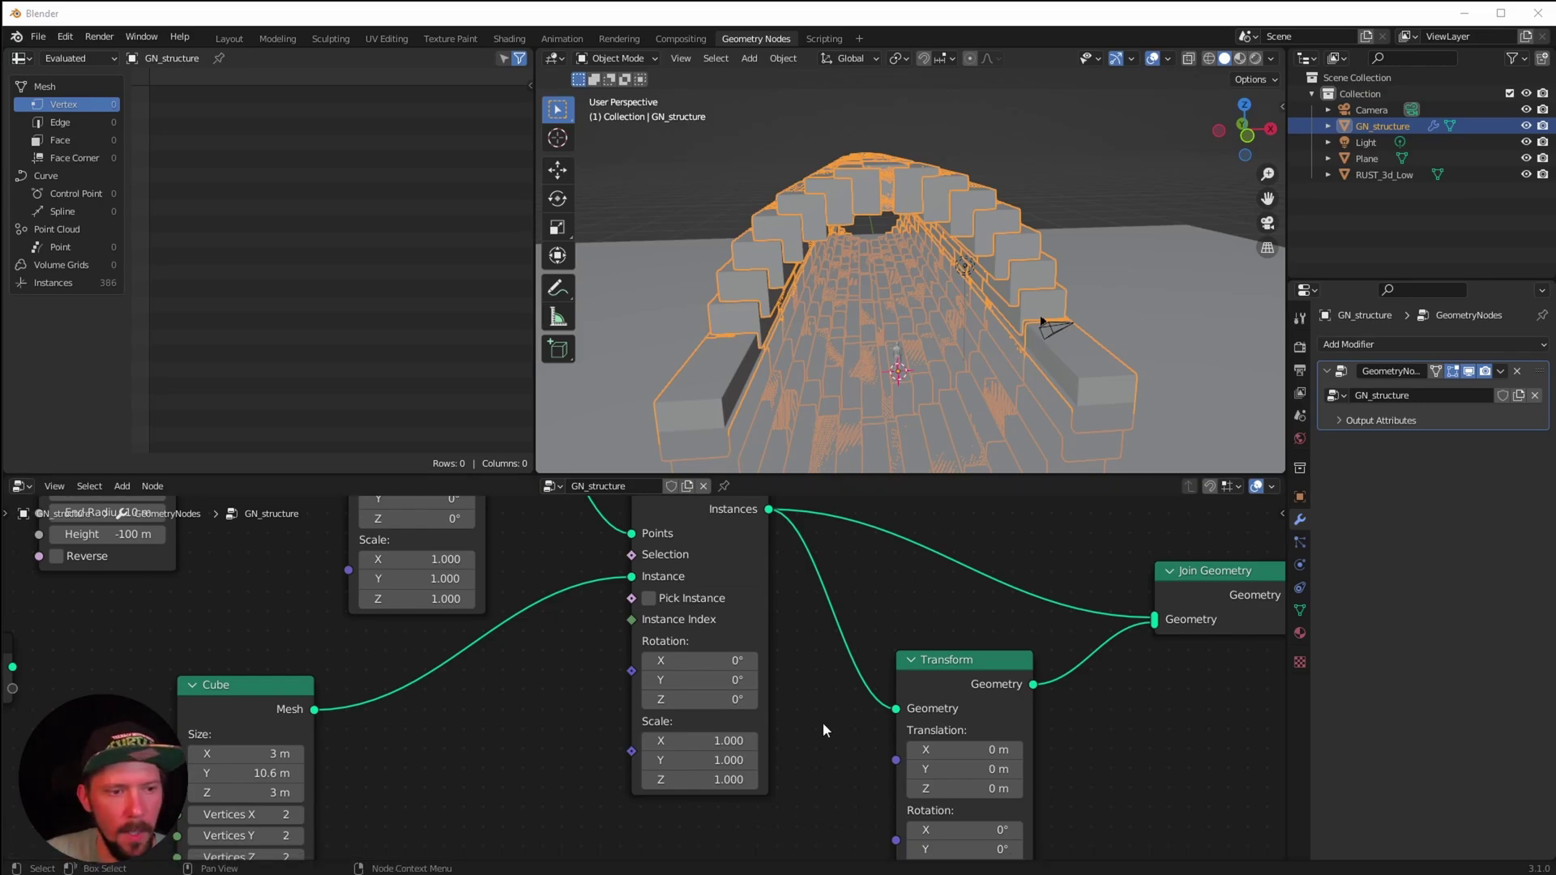
{"action": "middle_click_drag", "start_coordinate": [793, 710], "coordinate": [839, 750]}
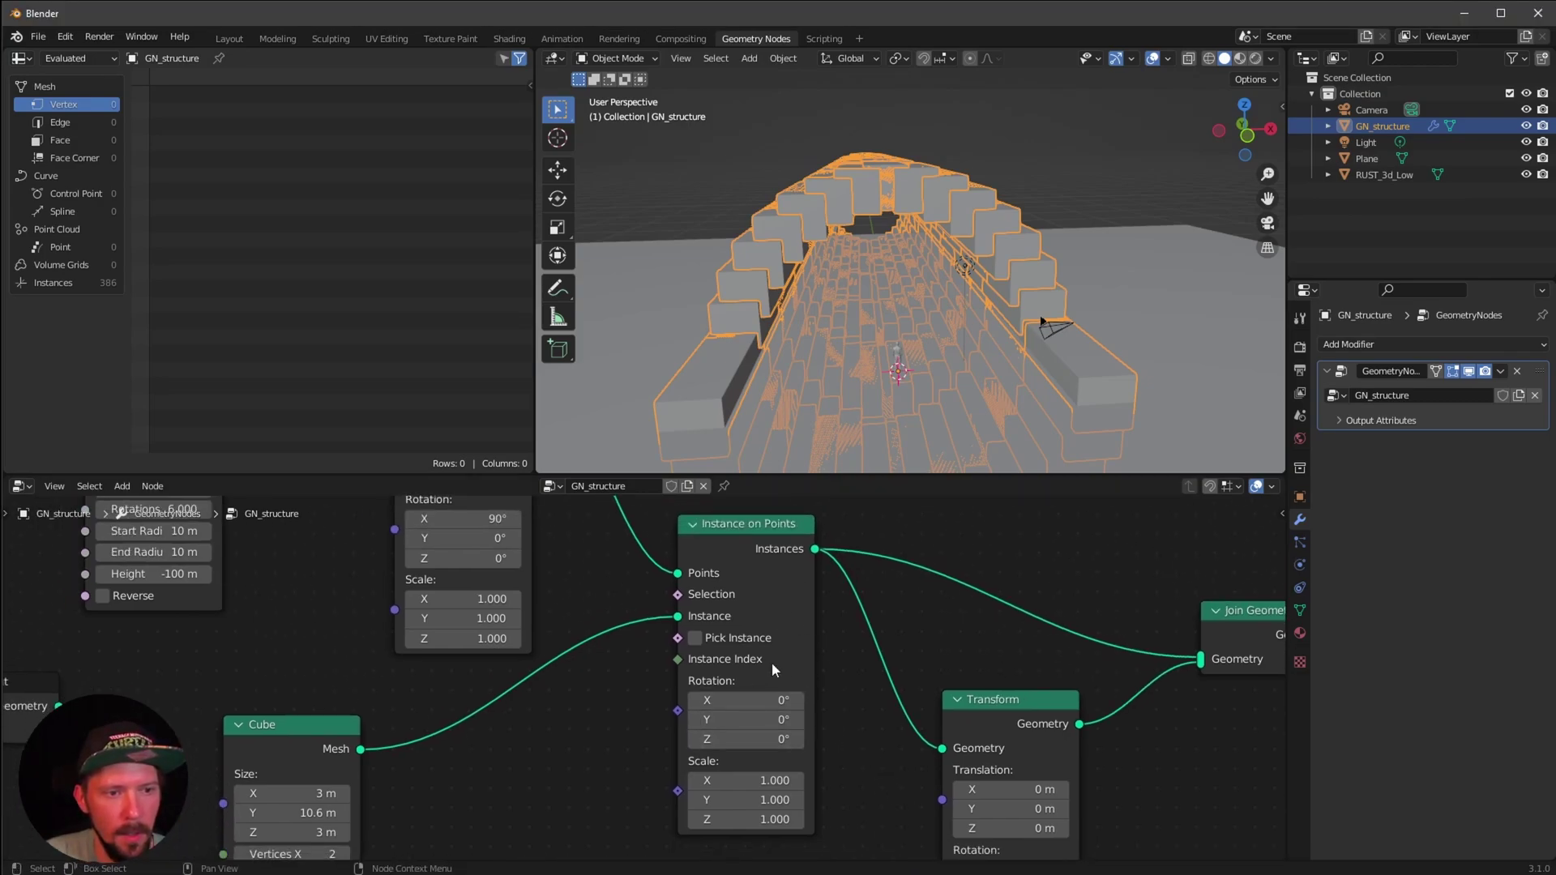
{"action": "left_click", "coordinate": [765, 702]}
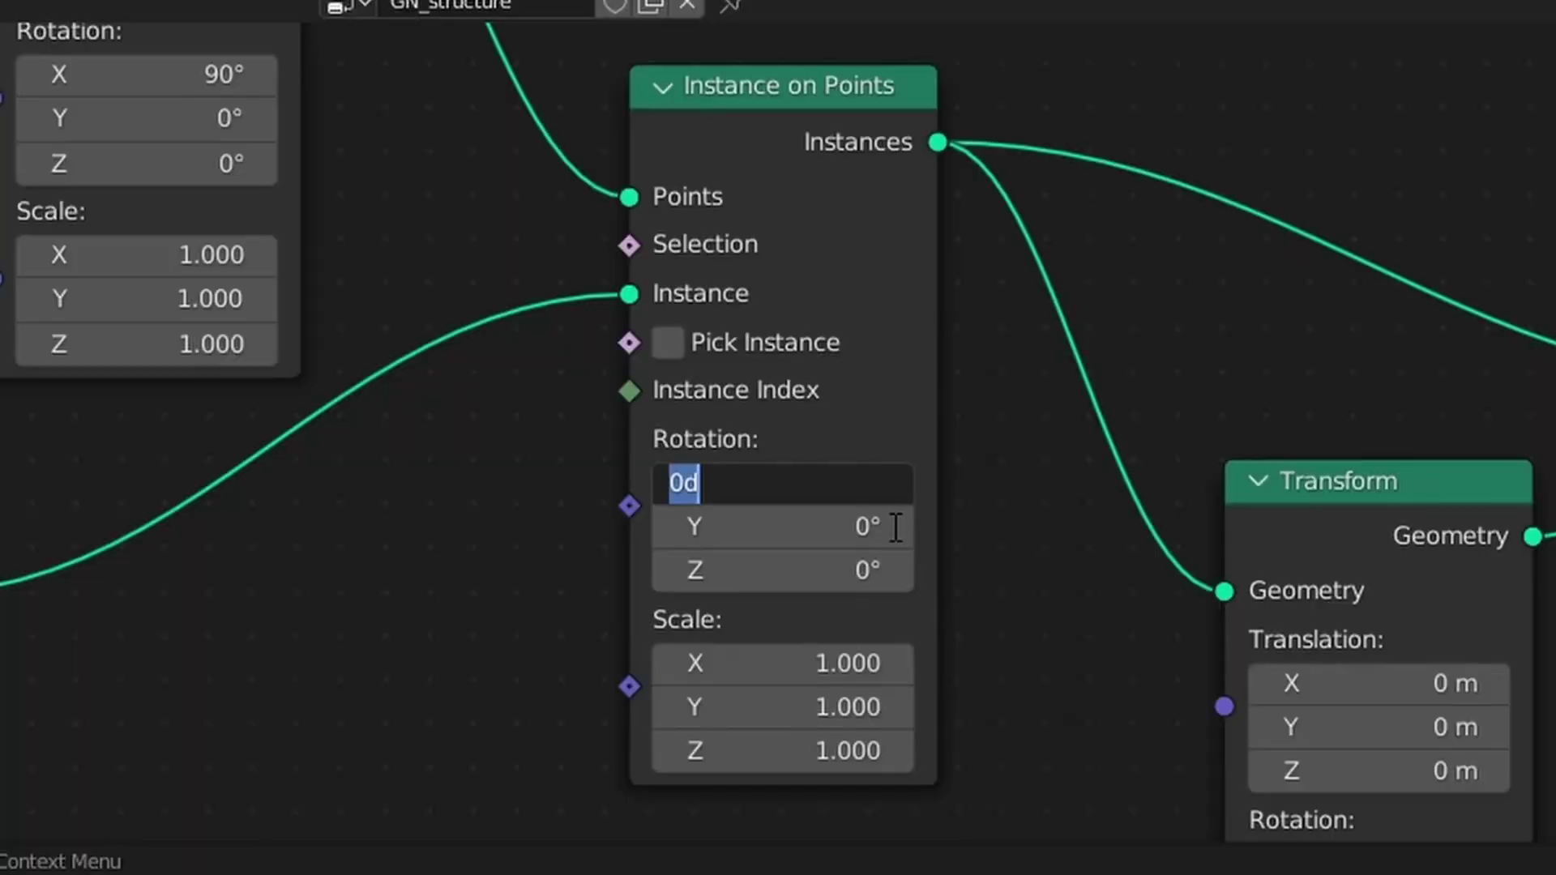
{"action": "type", "text": "58"}
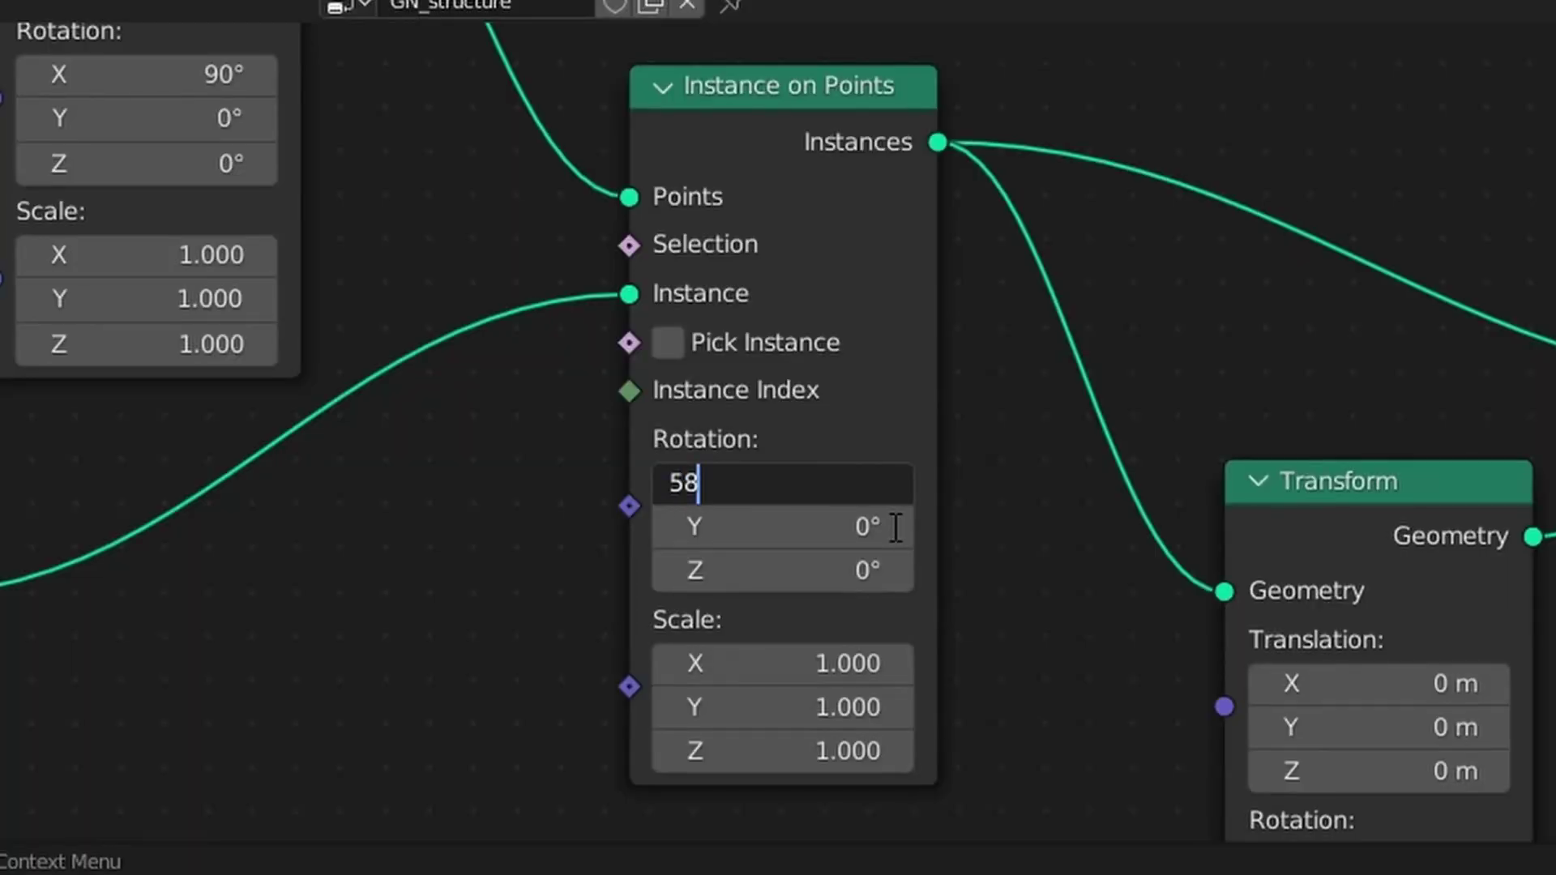
{"action": "type", "text": ".8"}
{"action": "key", "text": "Tab"}
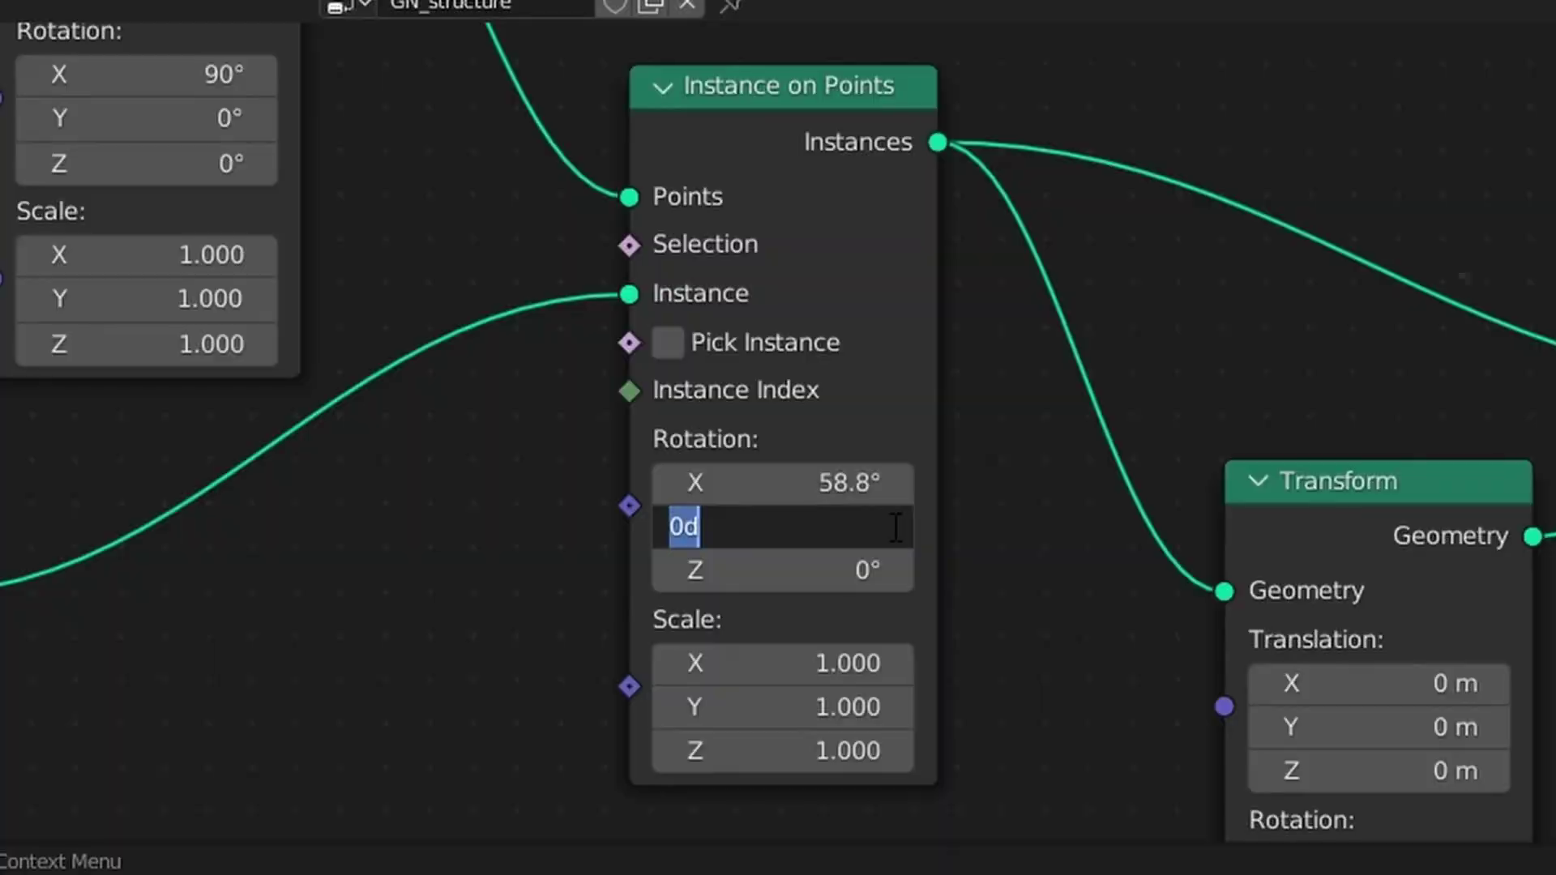
{"action": "type", "text": "1"}
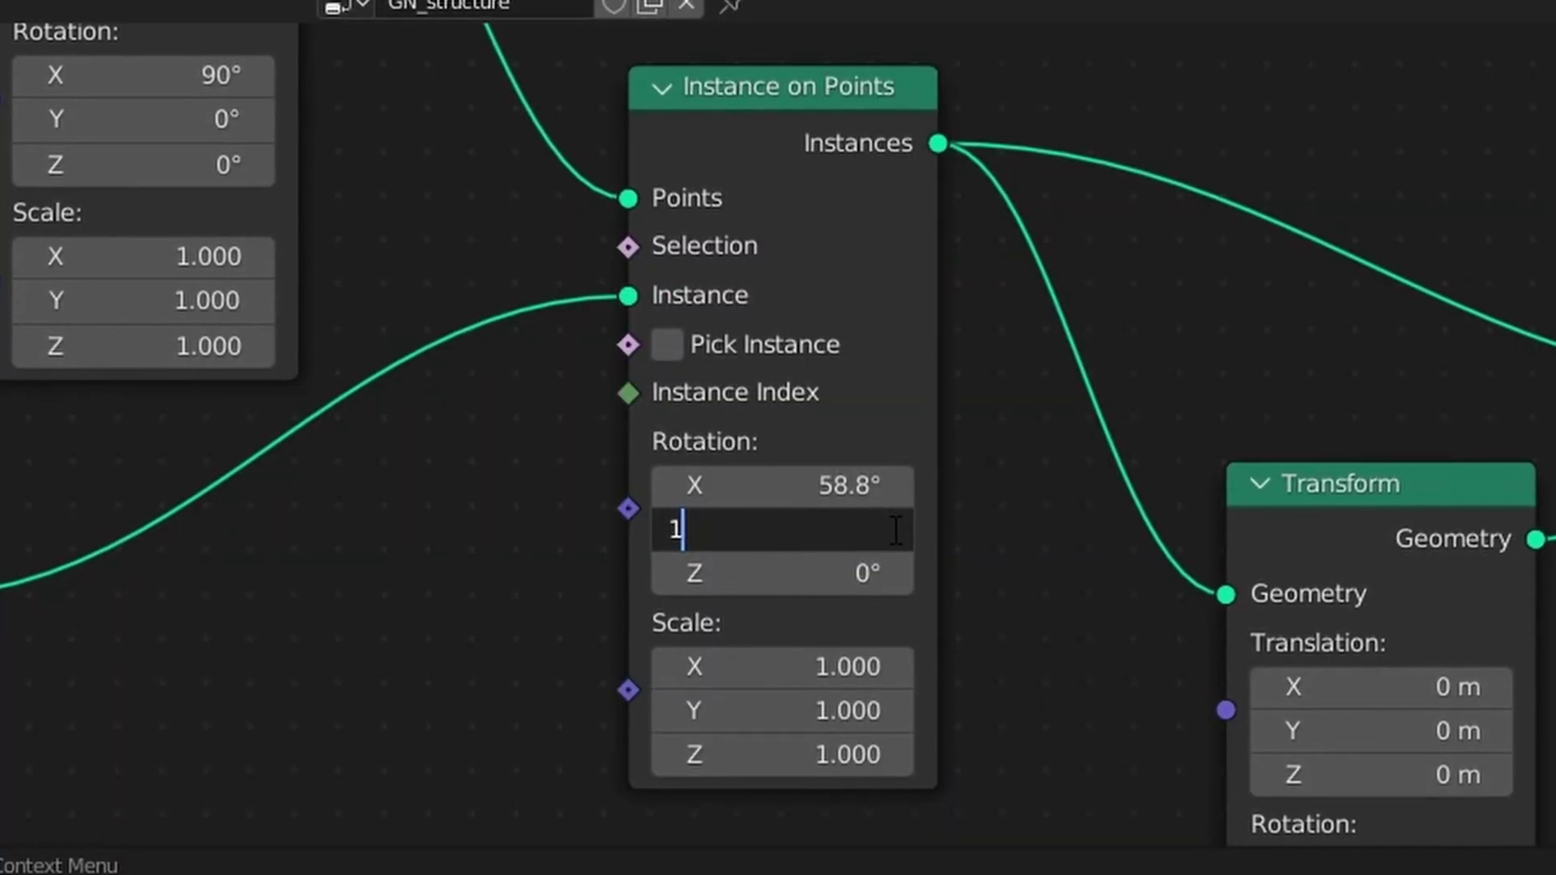
{"action": "type", "text": "87"}
{"action": "key", "text": "Return"}
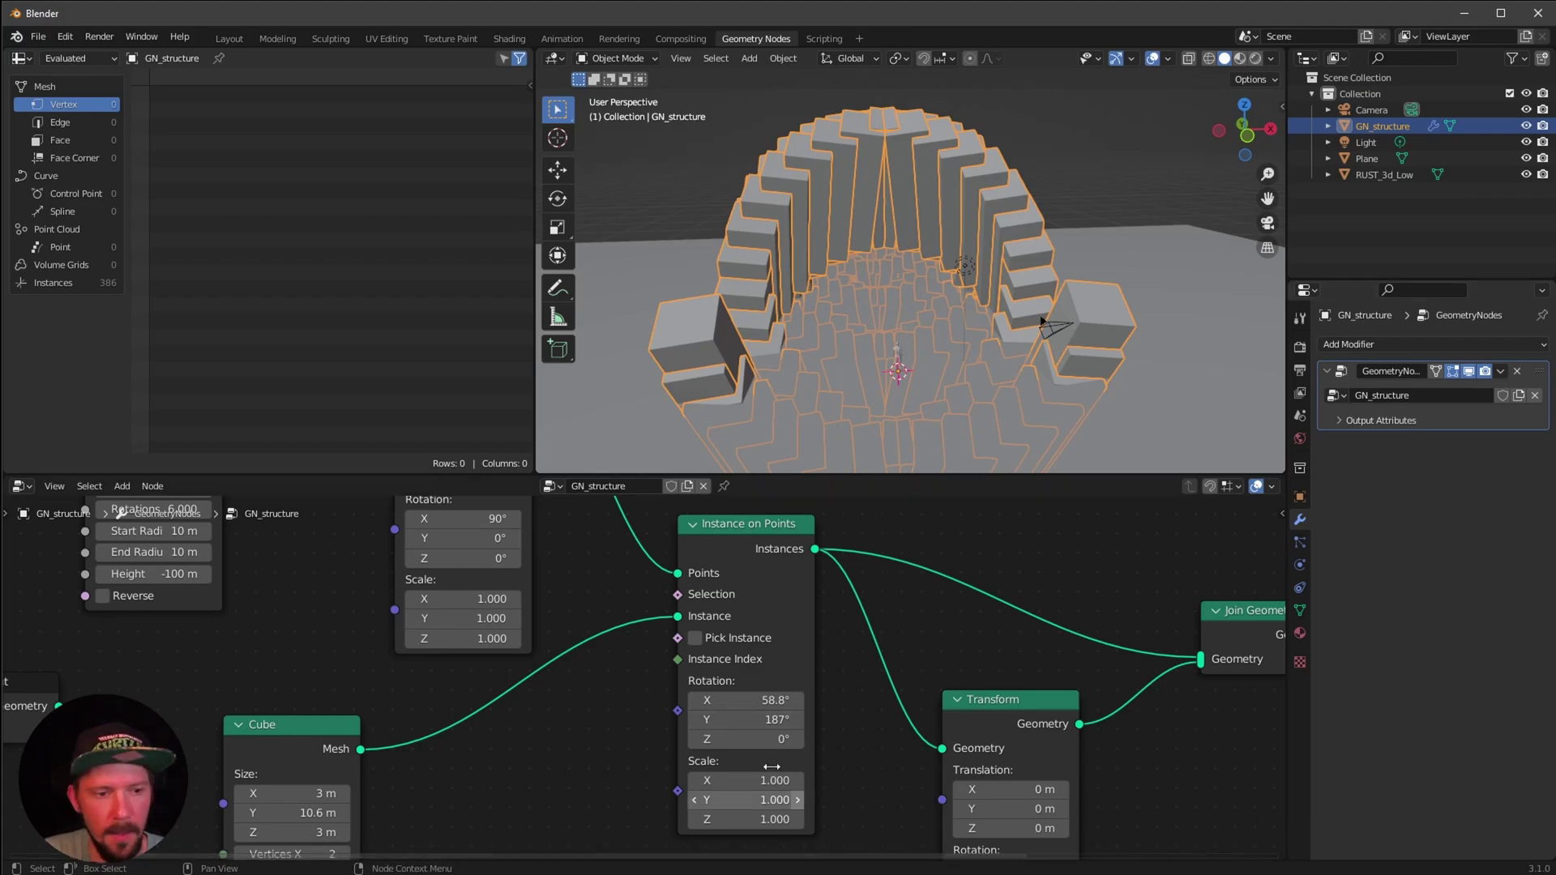
Set the Instance on Points node's Z rotation to 70.7°
{"action": "left_click", "coordinate": [762, 738]}
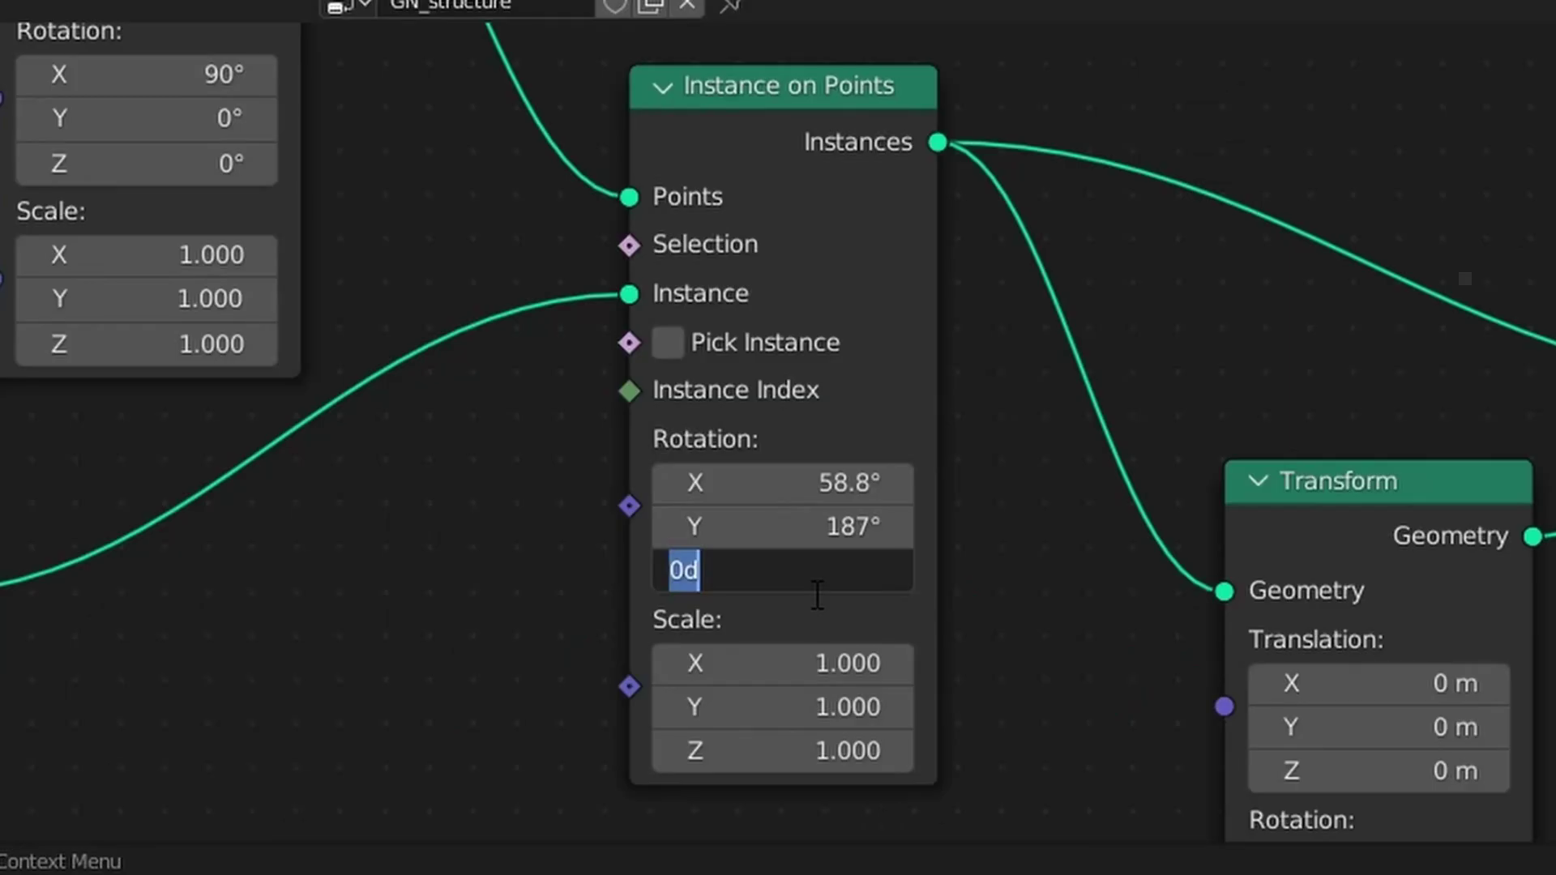
{"action": "type", "text": "70.7"}
{"action": "key", "text": "Return"}
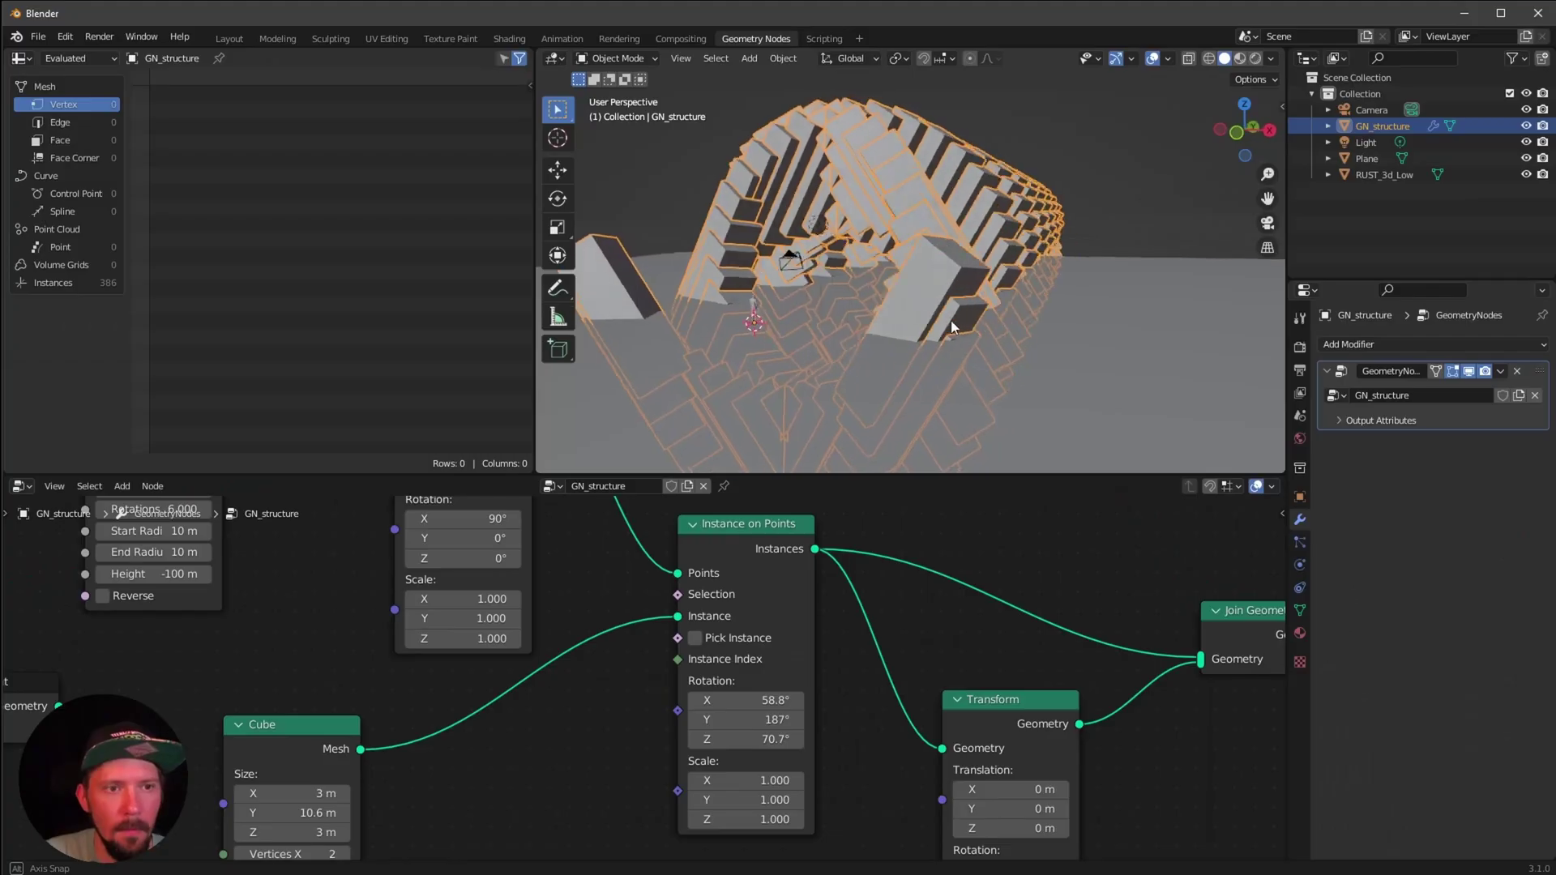
{"action": "middle_click_drag", "start_coordinate": [951, 321], "coordinate": [1028, 331]}
{"action": "scroll", "coordinate": [948, 340], "scroll_direction": "up", "scroll_amount": 2}
{"action": "scroll", "coordinate": [1017, 295], "scroll_direction": "up", "scroll_amount": 2}
{"action": "scroll", "coordinate": [1028, 331], "scroll_direction": "down", "scroll_amount": 3}
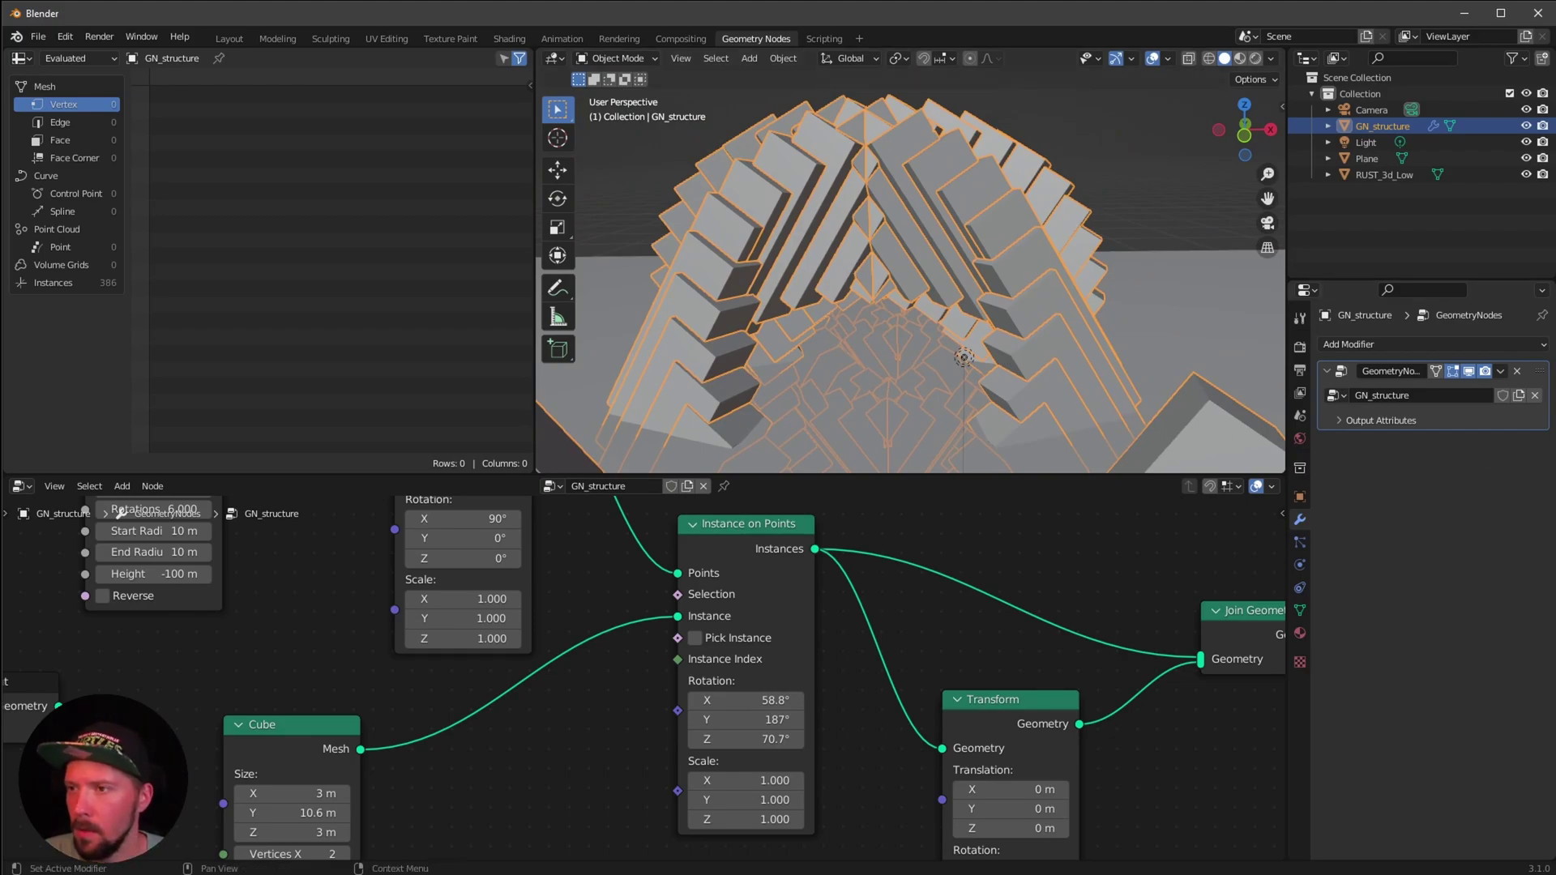
Duplicate the Cube and Instance on Points nodes together and place the copies below the existing node network
{"action": "scroll", "coordinate": [701, 750], "scroll_direction": "down", "scroll_amount": 6}
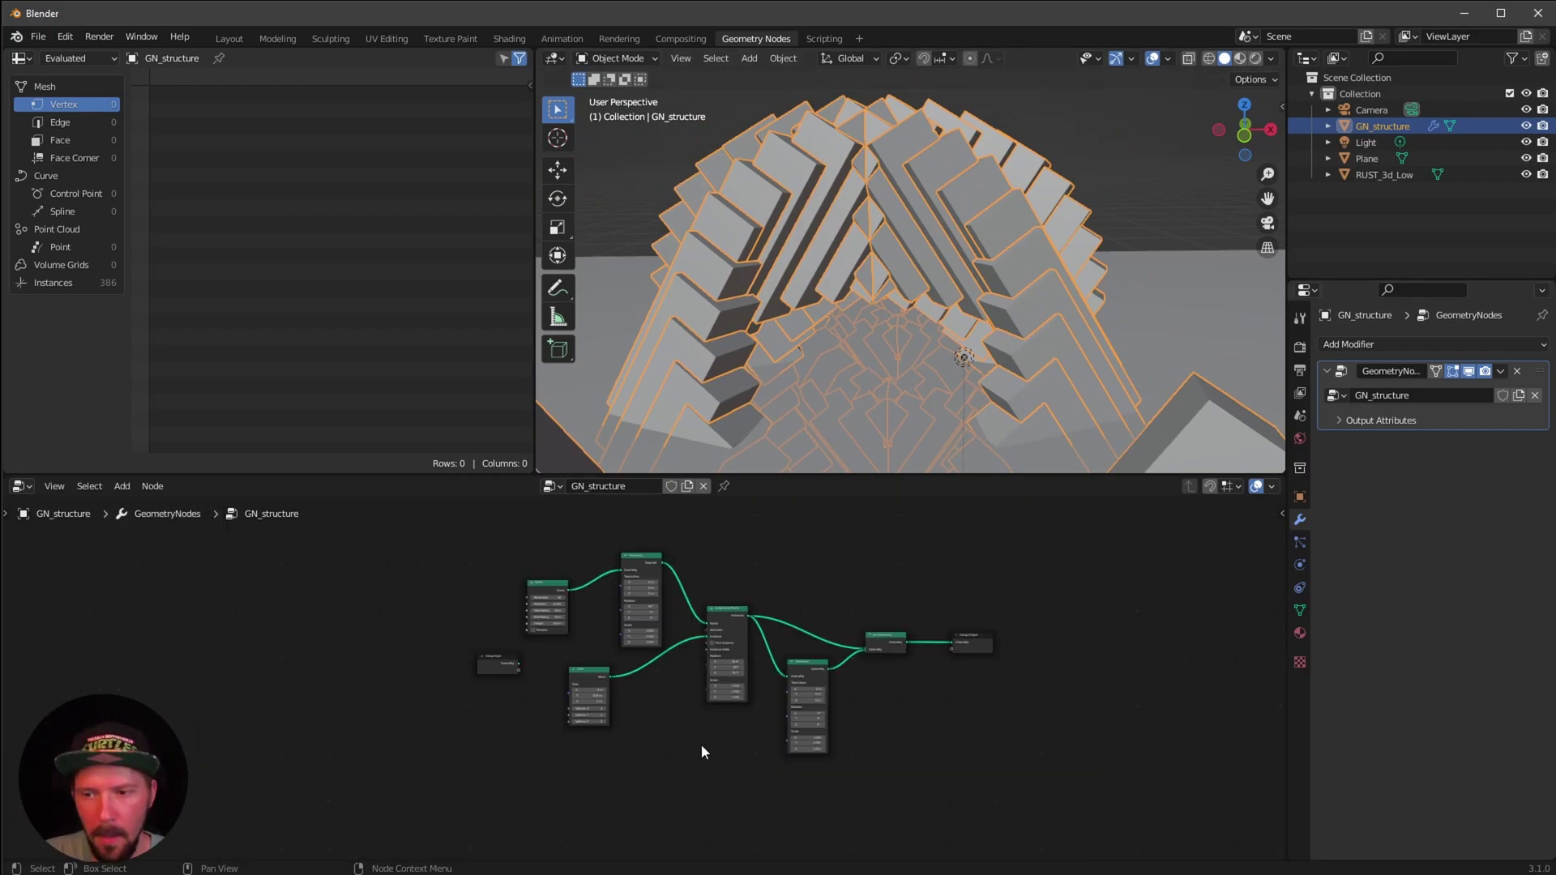
{"action": "left_click", "coordinate": [722, 642]}
{"action": "left_click", "coordinate": [595, 679], "text": "shift"}
{"action": "middle_click_drag", "start_coordinate": [659, 740], "coordinate": [770, 641], "text": "ctrl"}
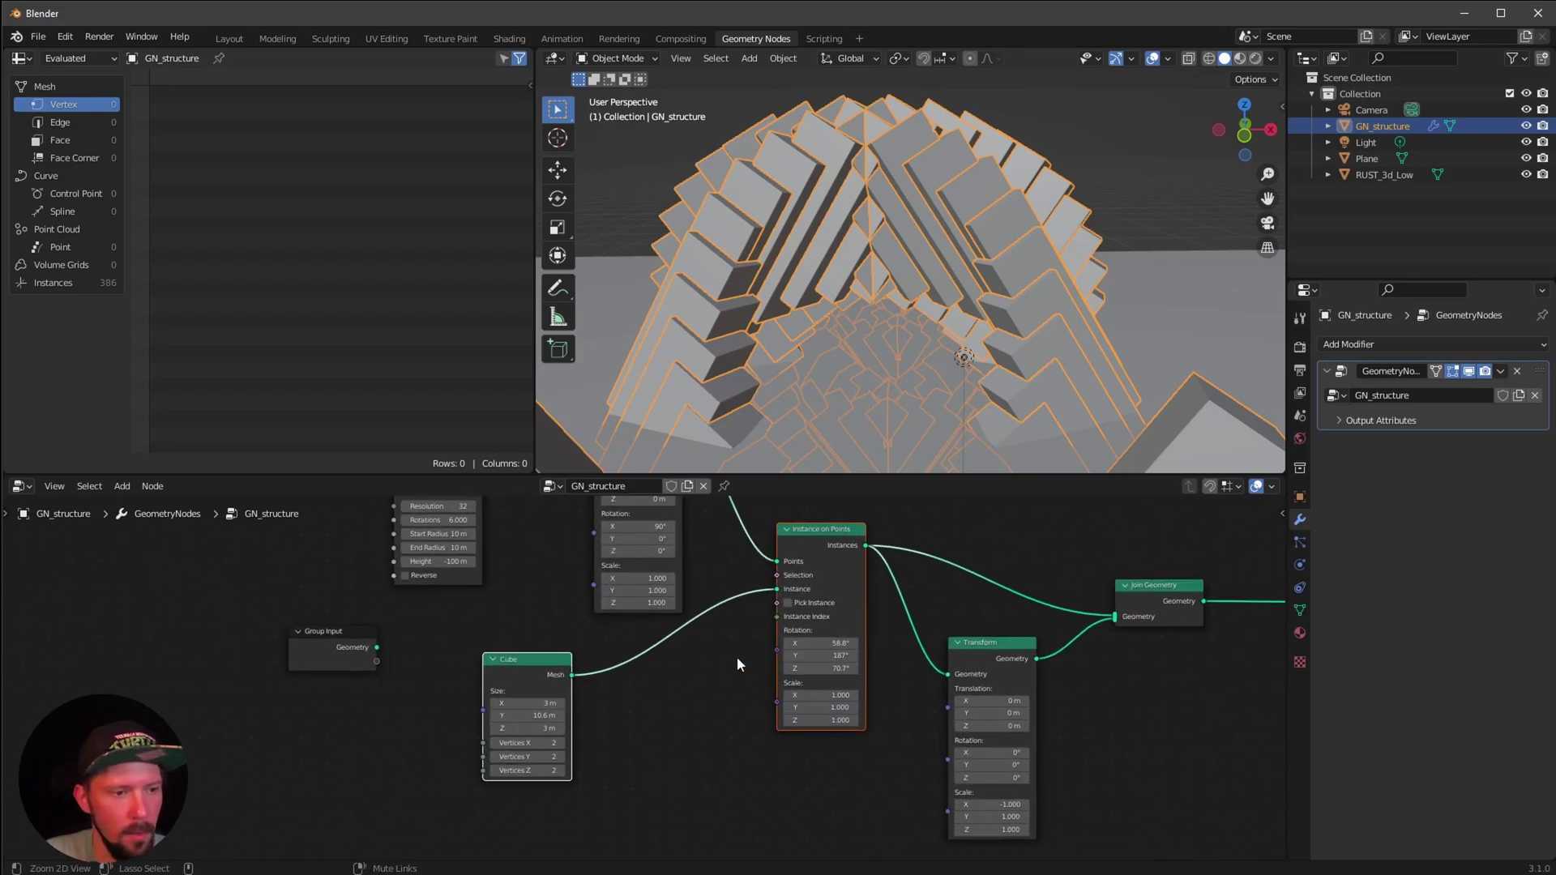
{"action": "middle_click_drag", "start_coordinate": [739, 762], "coordinate": [727, 635], "text": "ctrl"}
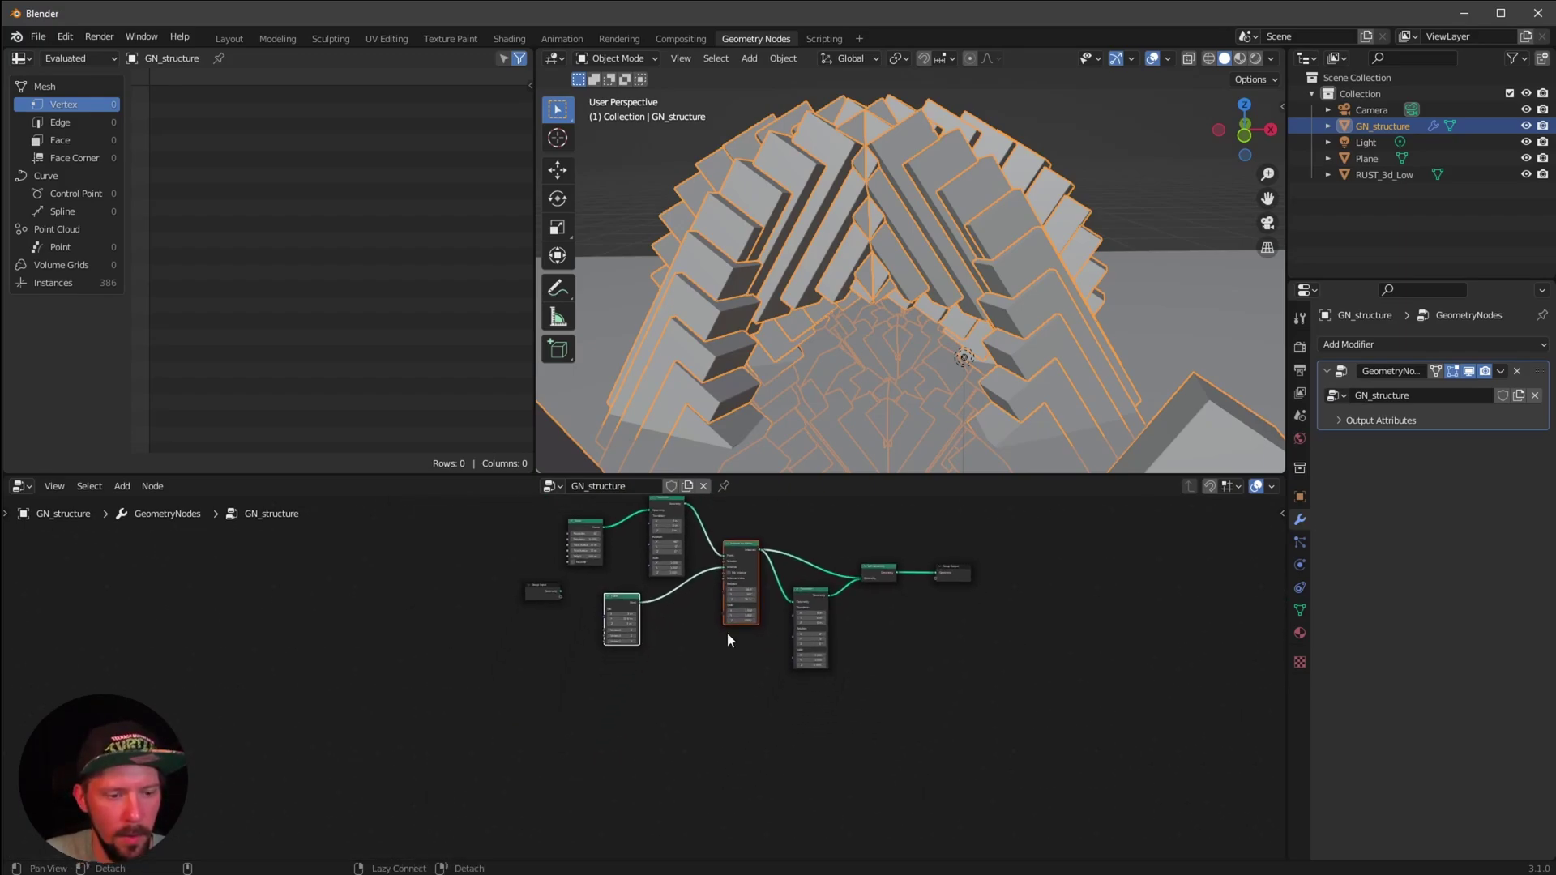
{"action": "left_click", "coordinate": [734, 559], "text": "shift"}
{"action": "key", "text": "shift+d"}
{"action": "middle_click_drag", "start_coordinate": [727, 743], "coordinate": [680, 753], "text": "ctrl"}
Shift the original Instance on Points node slightly and insert a reroute point on its link from the spiral's Transform node
{"action": "left_click_drag", "start_coordinate": [719, 573], "coordinate": [744, 568]}
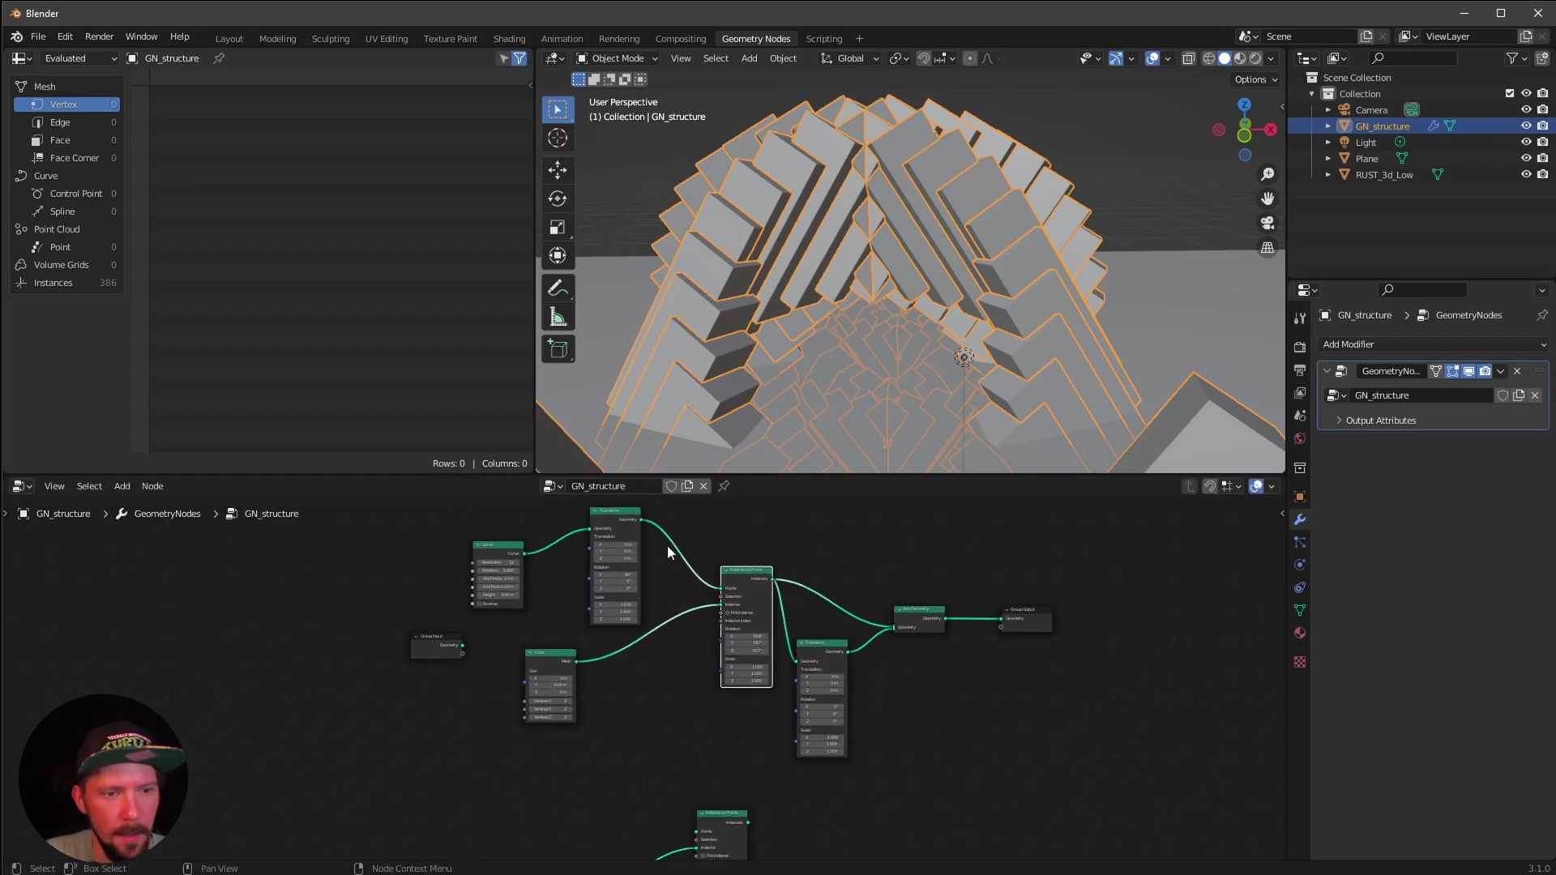
{"action": "right_click_drag", "start_coordinate": [688, 557], "coordinate": [692, 581], "text": "shift"}
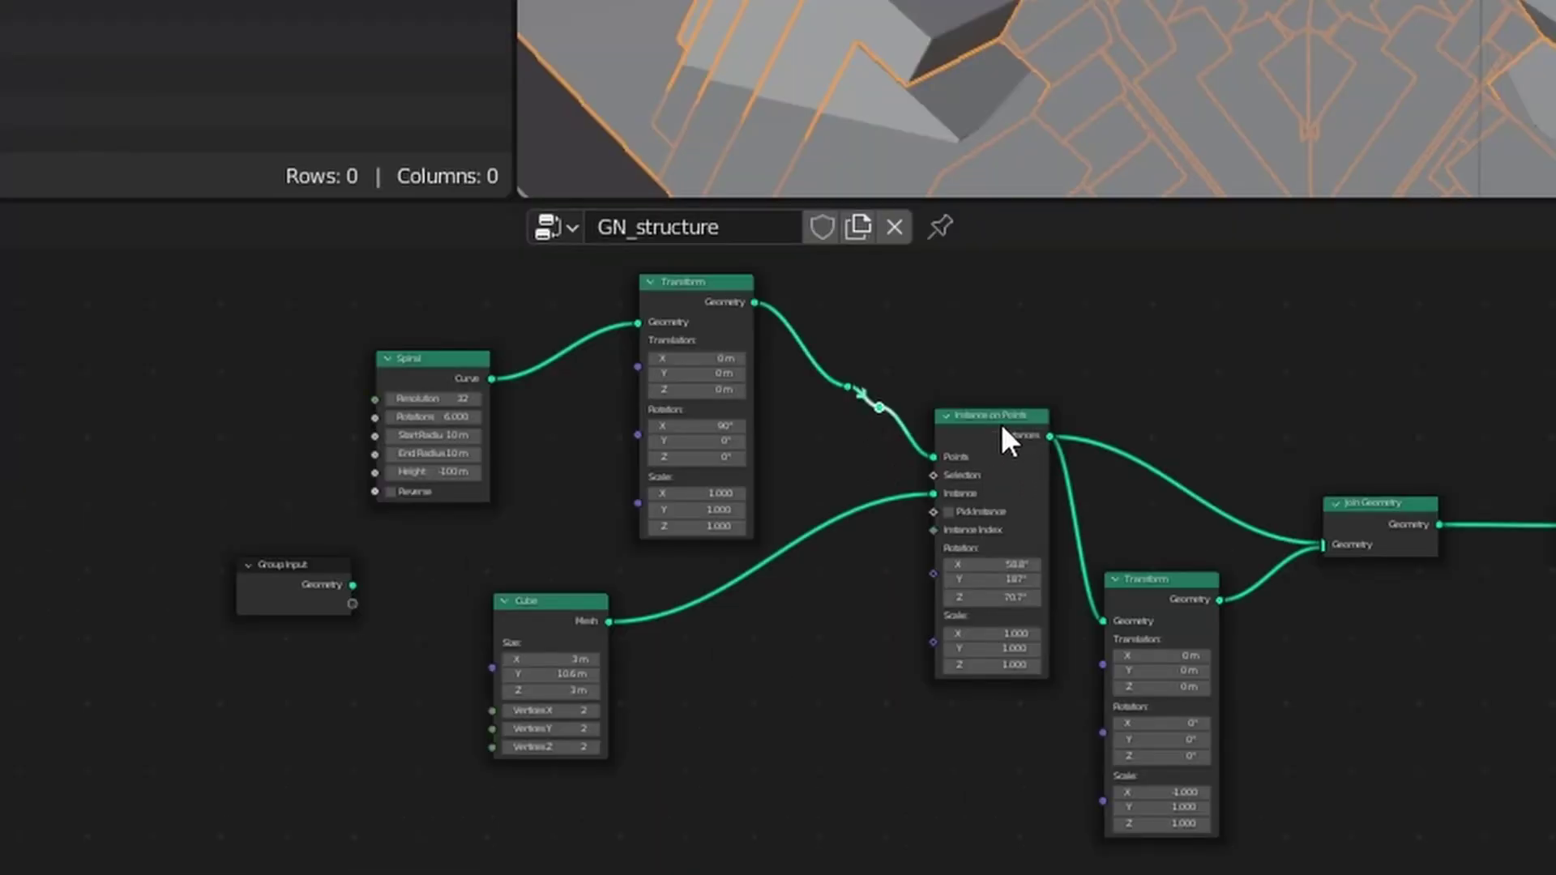
Link the reroute point on the spiral's Transform output to the Points input of the duplicated Instance on Points node
{"action": "left_click_drag", "start_coordinate": [1092, 817], "coordinate": [1084, 748], "text": "alt"}
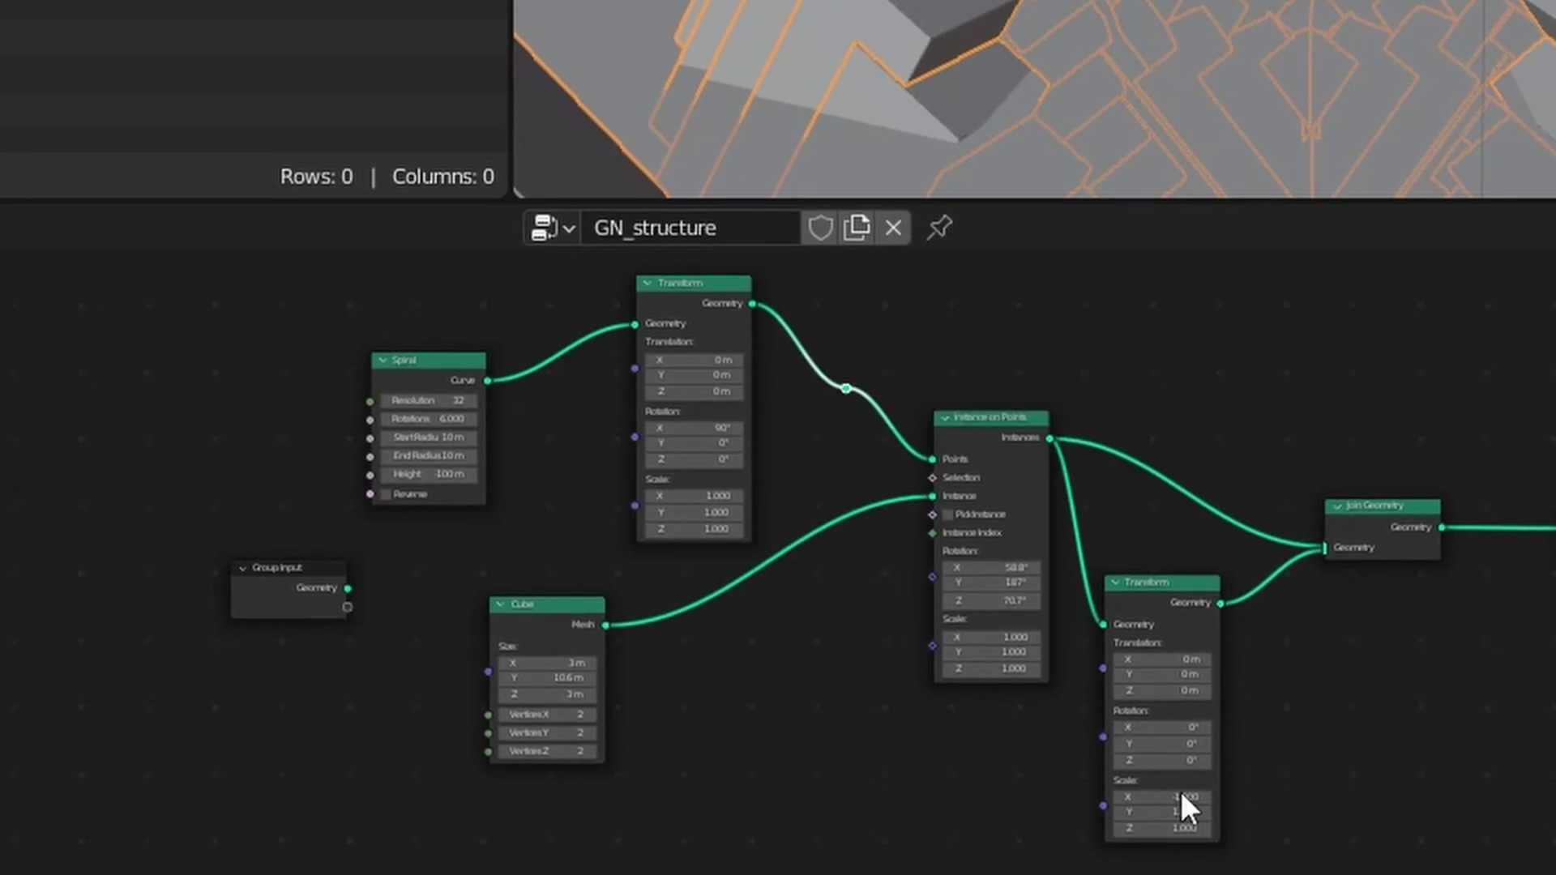
{"action": "left_click_drag", "start_coordinate": [682, 723], "coordinate": [665, 683], "text": "alt"}
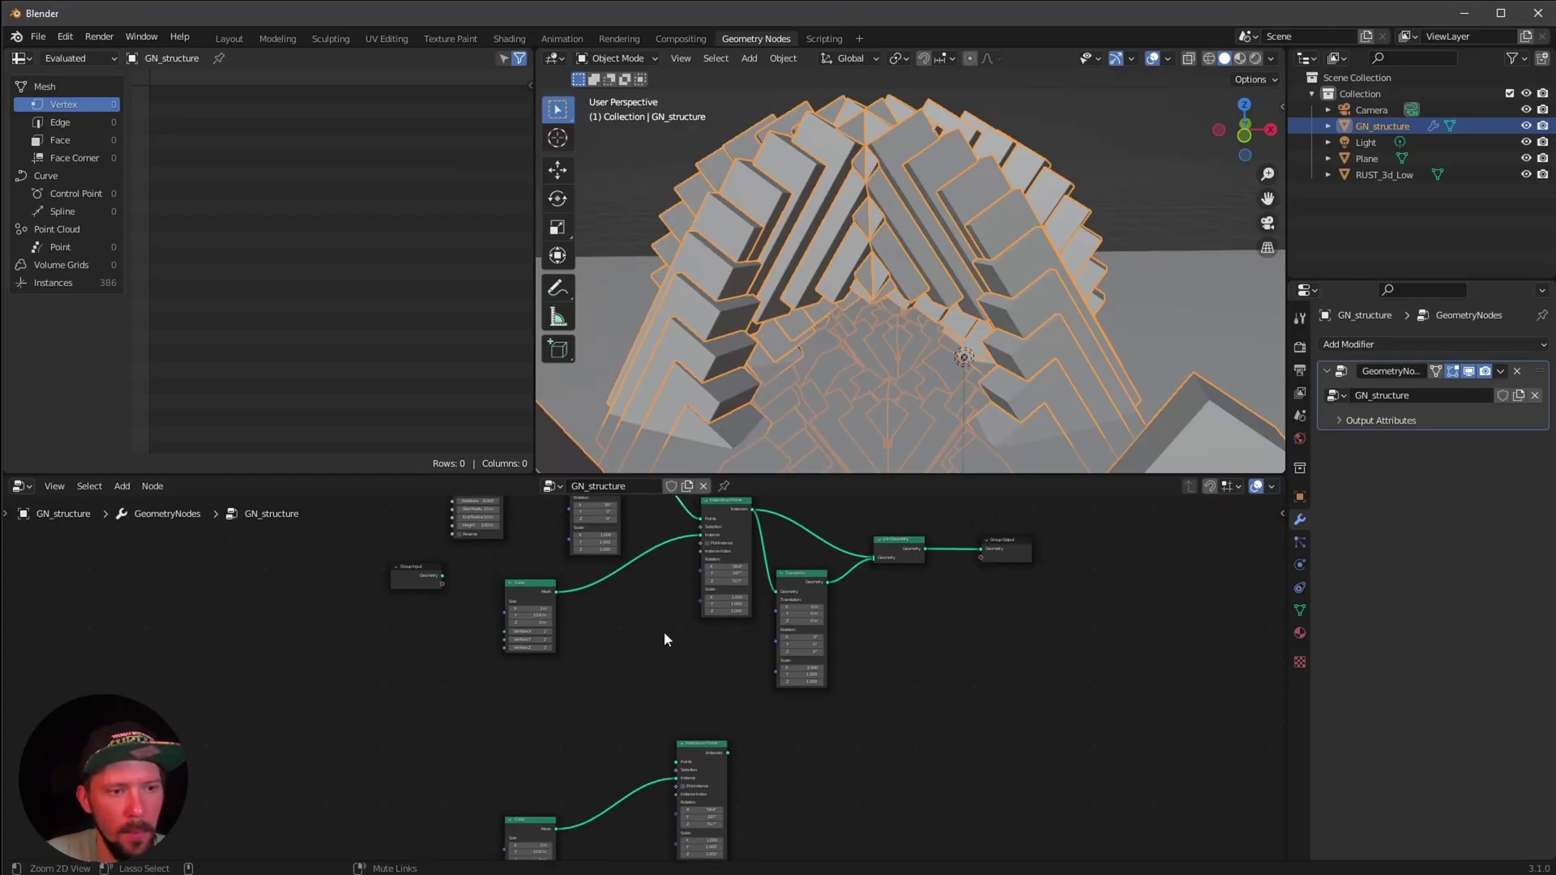
{"action": "scroll", "coordinate": [662, 583], "scroll_direction": "down", "scroll_amount": 2}
{"action": "left_click_drag", "start_coordinate": [691, 545], "coordinate": [673, 754]}
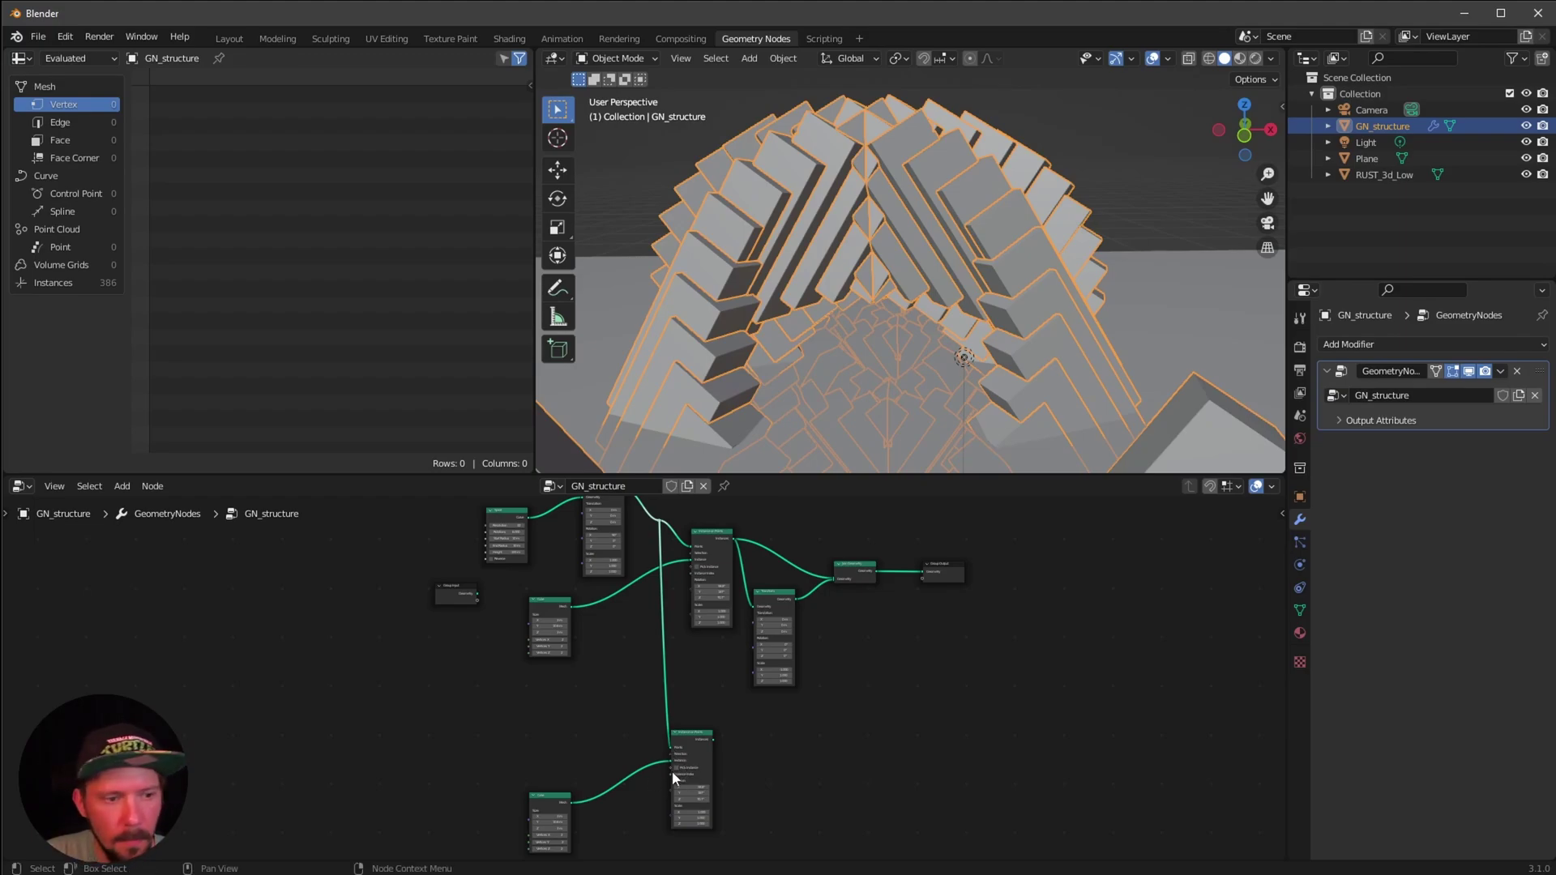
Move the mirroring Transform, Join Geometry and Group Output nodes together farther right to open space after the original Instance on Points node
{"action": "middle_click_drag", "start_coordinate": [649, 765], "coordinate": [745, 775]}
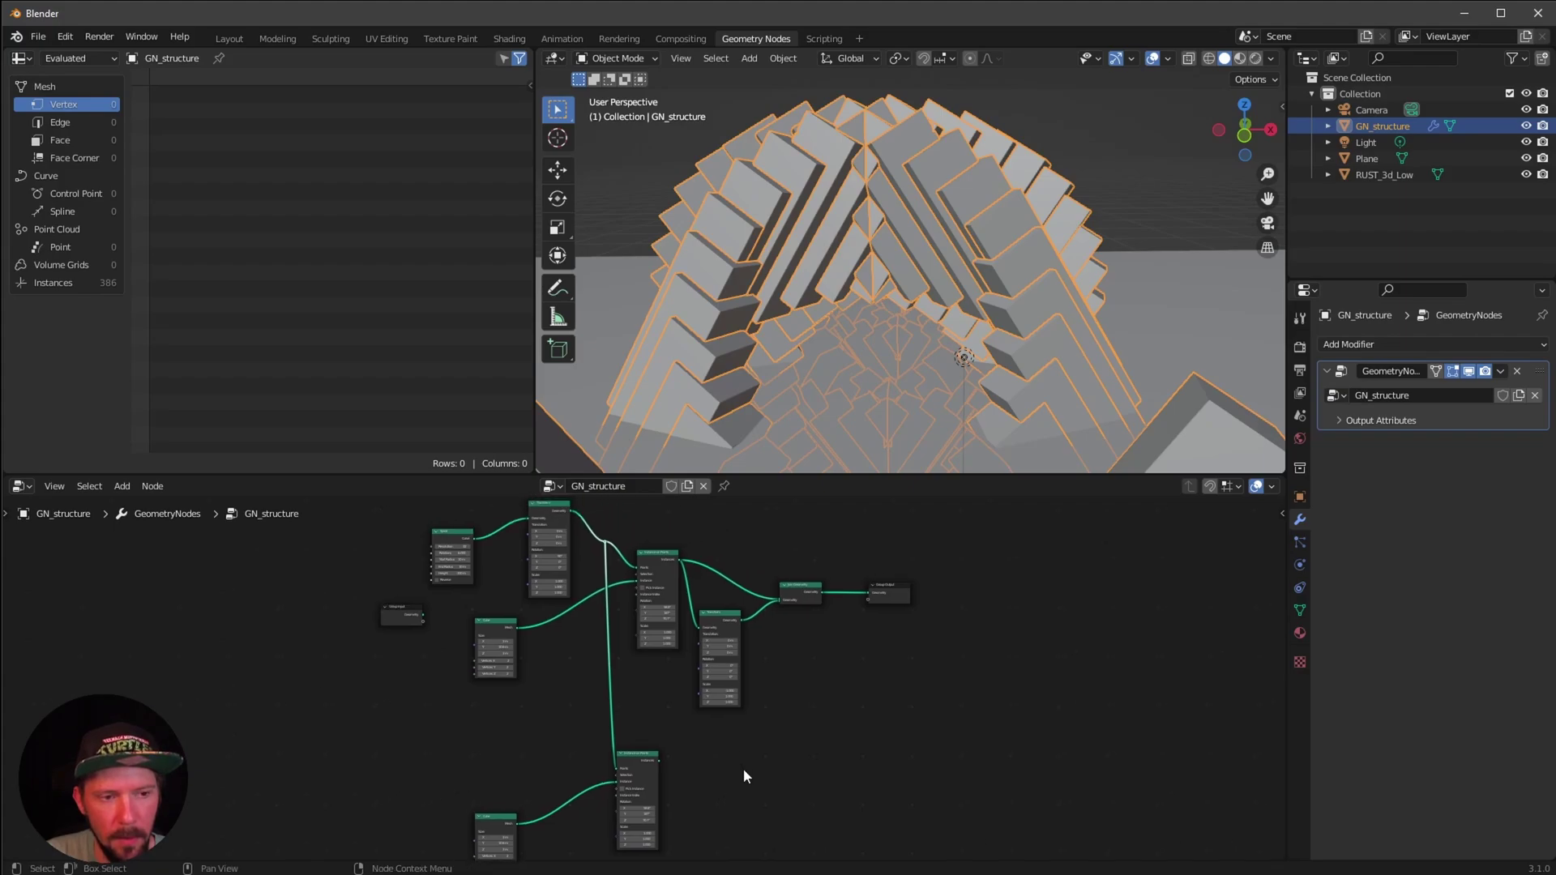
{"action": "left_click_drag", "start_coordinate": [973, 556], "coordinate": [732, 699]}
{"action": "left_click_drag", "start_coordinate": [713, 620], "coordinate": [936, 598]}
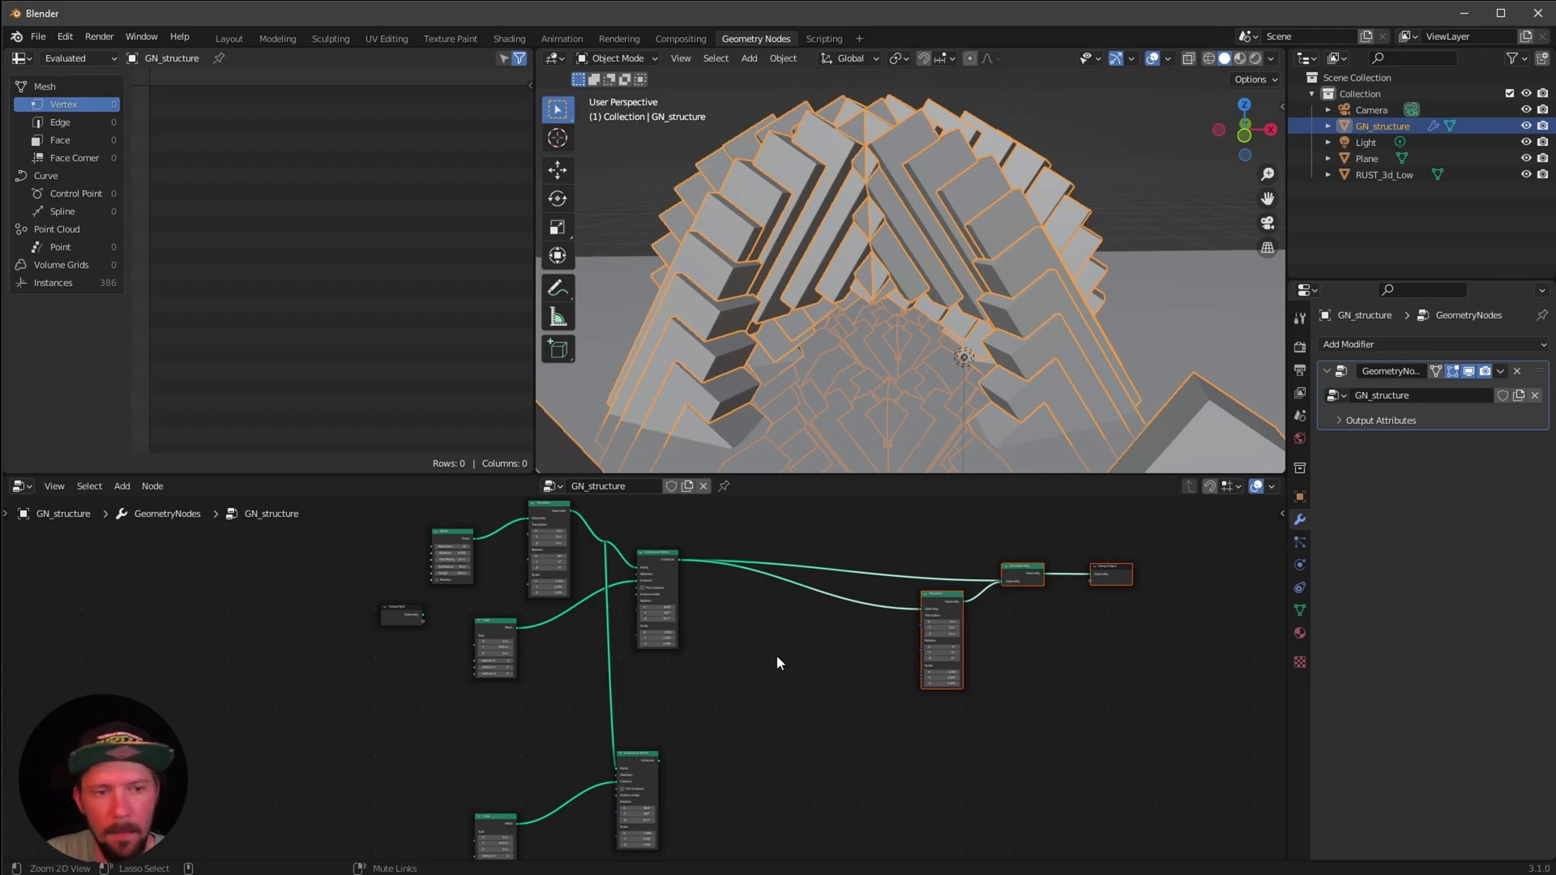
Add a second Join Geometry node on the link between the original Instance on Points node and the final Join Geometry node
{"action": "scroll", "coordinate": [780, 657], "scroll_direction": "up", "scroll_amount": 3}
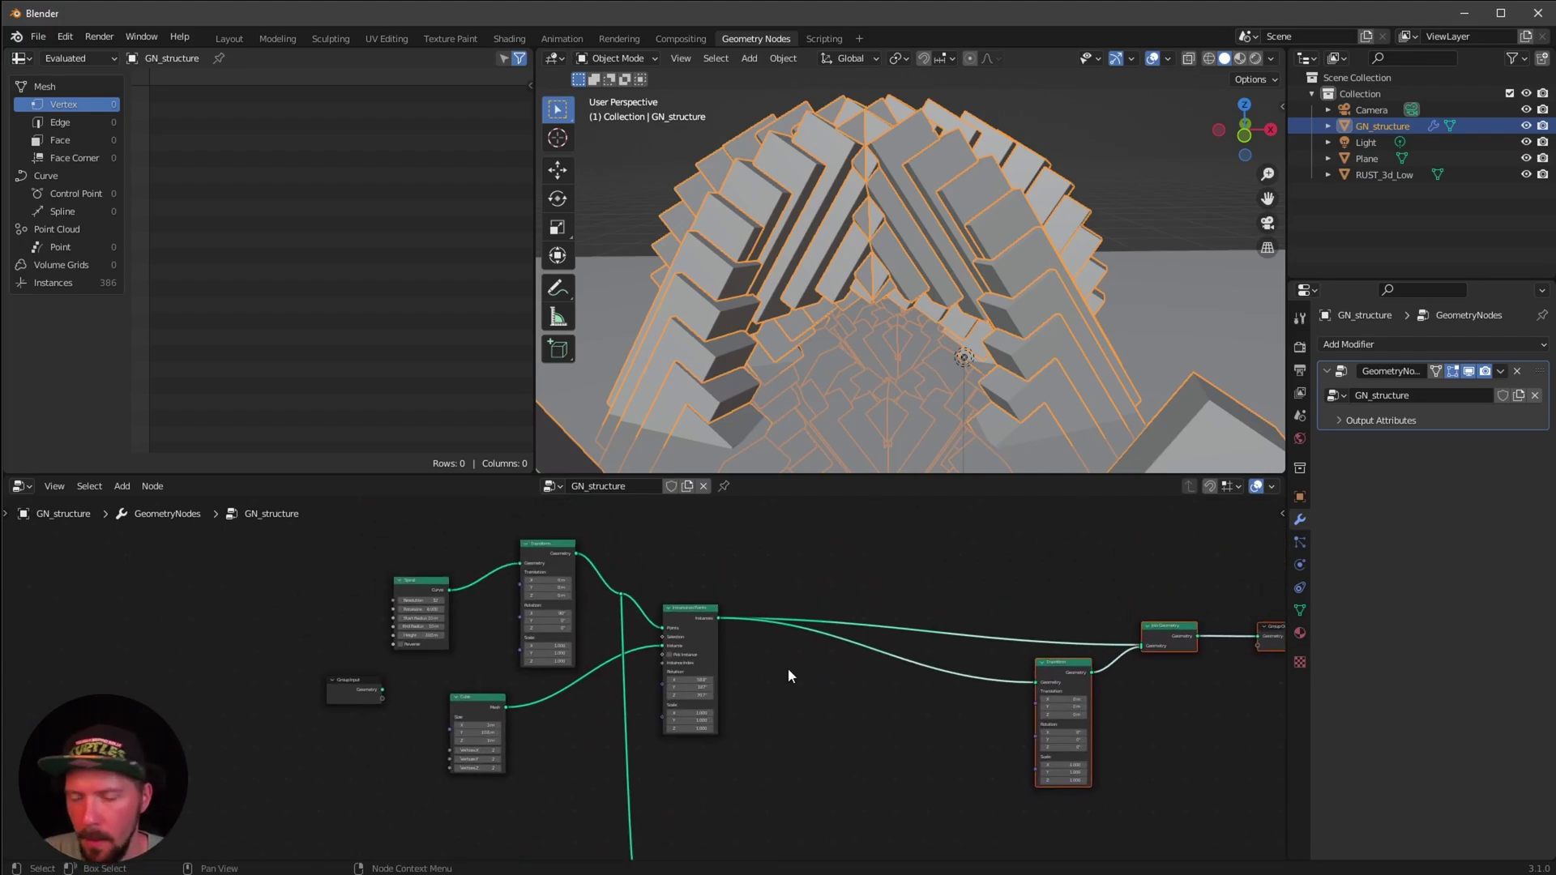
{"action": "key", "text": "shift+a"}
{"action": "left_click", "coordinate": [751, 539]}
{"action": "type", "text": "join"}
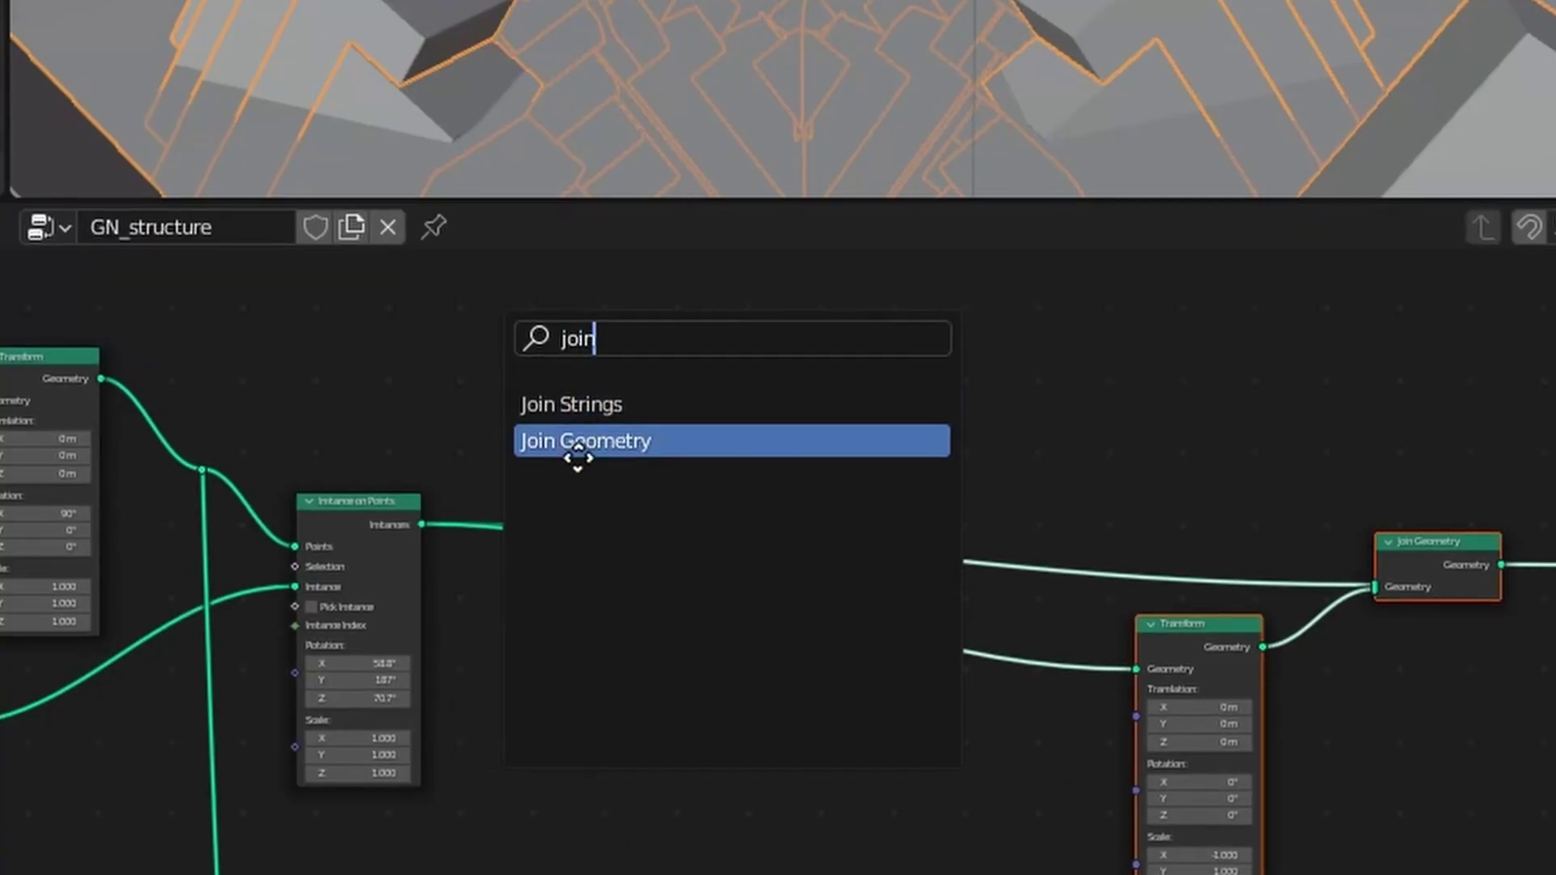
{"action": "left_click", "coordinate": [578, 454]}
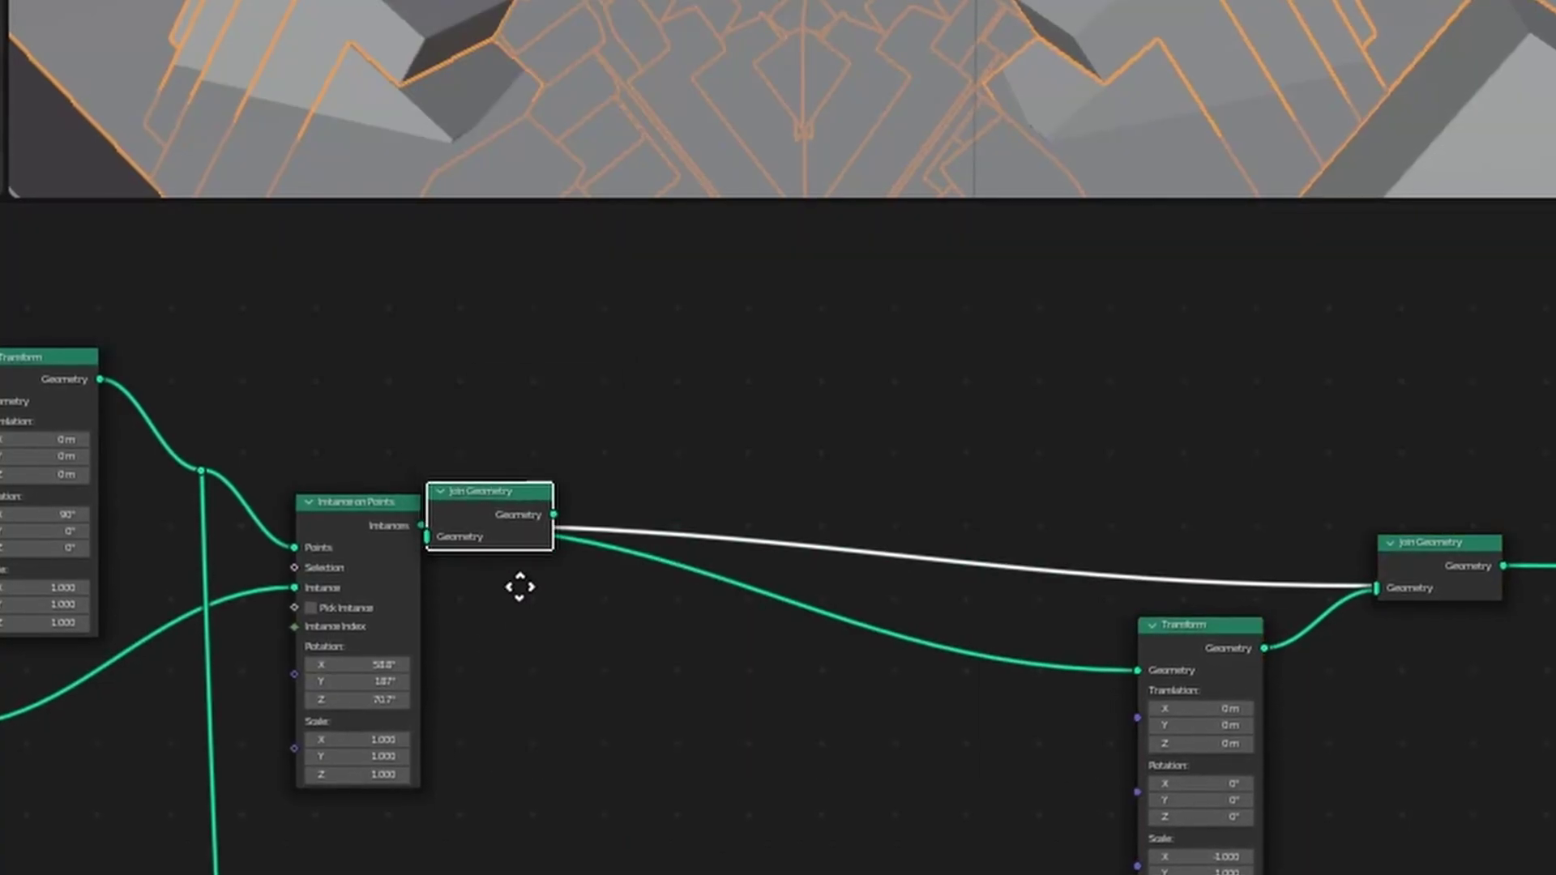
{"action": "left_click", "coordinate": [532, 602]}
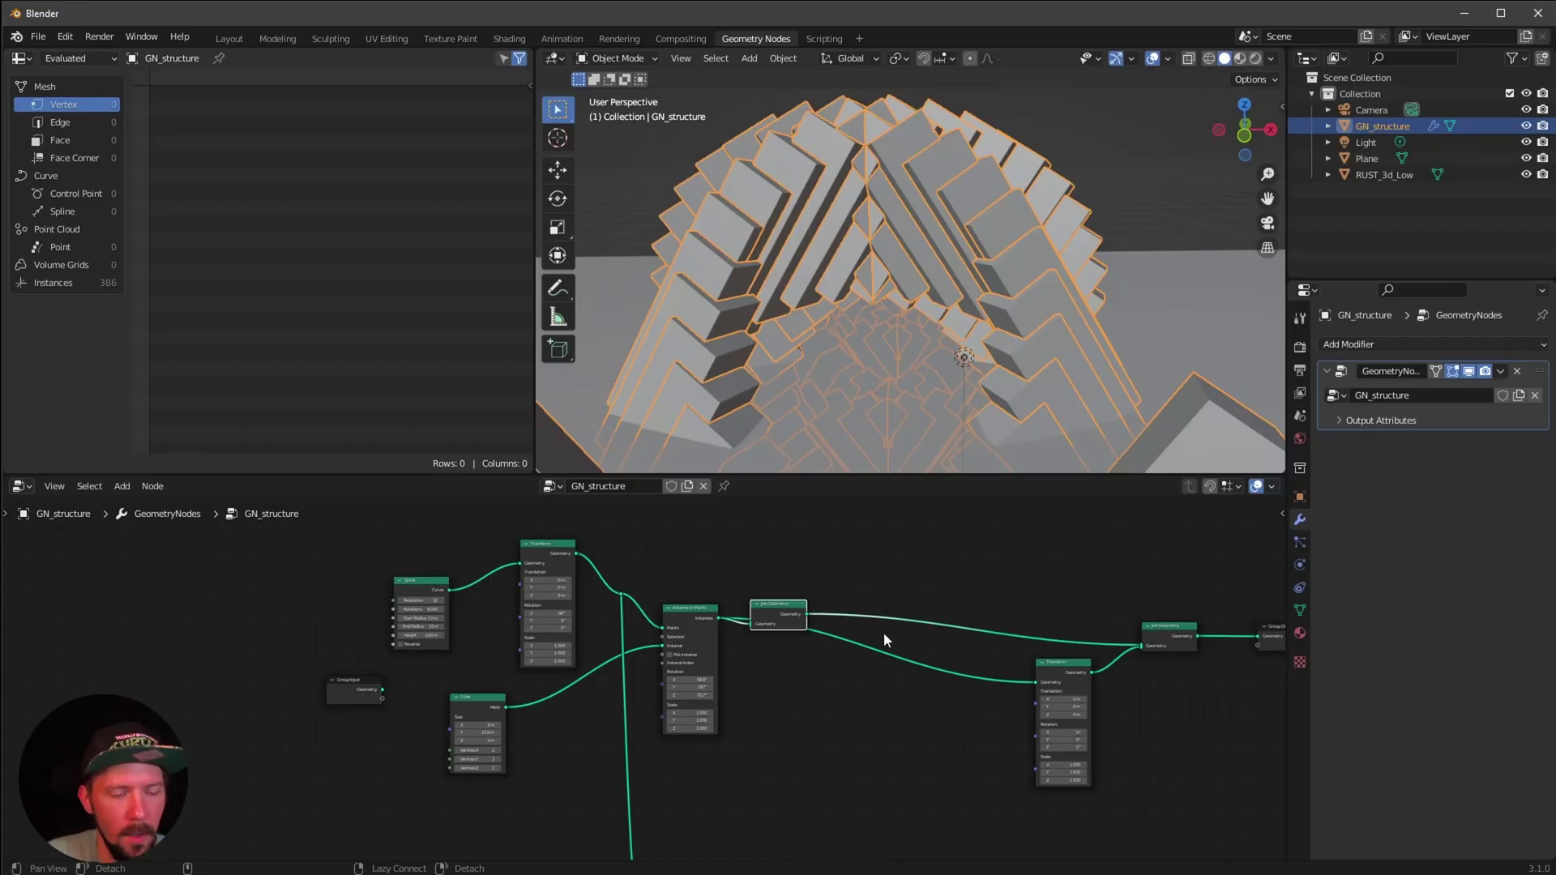
Connect the new Join Geometry node's output to the mirroring Transform node's Geometry input, replacing its direct link from Instance on Points
{"action": "scroll", "coordinate": [804, 570], "scroll_direction": "up", "scroll_amount": 4}
{"action": "middle_click_drag", "start_coordinate": [926, 704], "coordinate": [839, 677]}
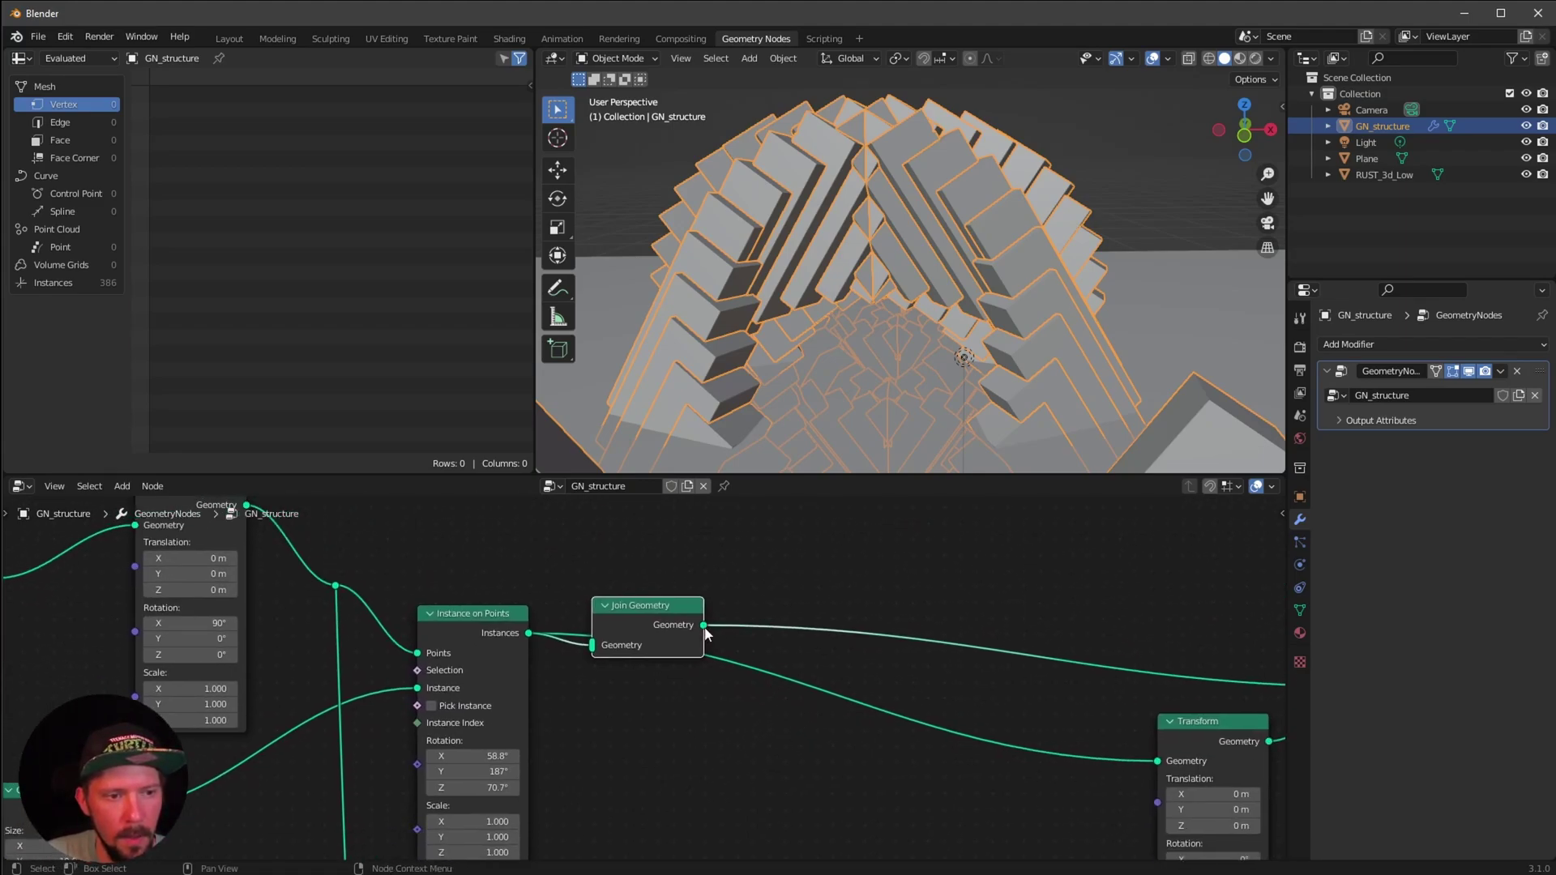
{"action": "left_click_drag", "start_coordinate": [705, 626], "coordinate": [1159, 761]}
{"action": "scroll", "coordinate": [870, 796], "scroll_direction": "down", "scroll_amount": 7}
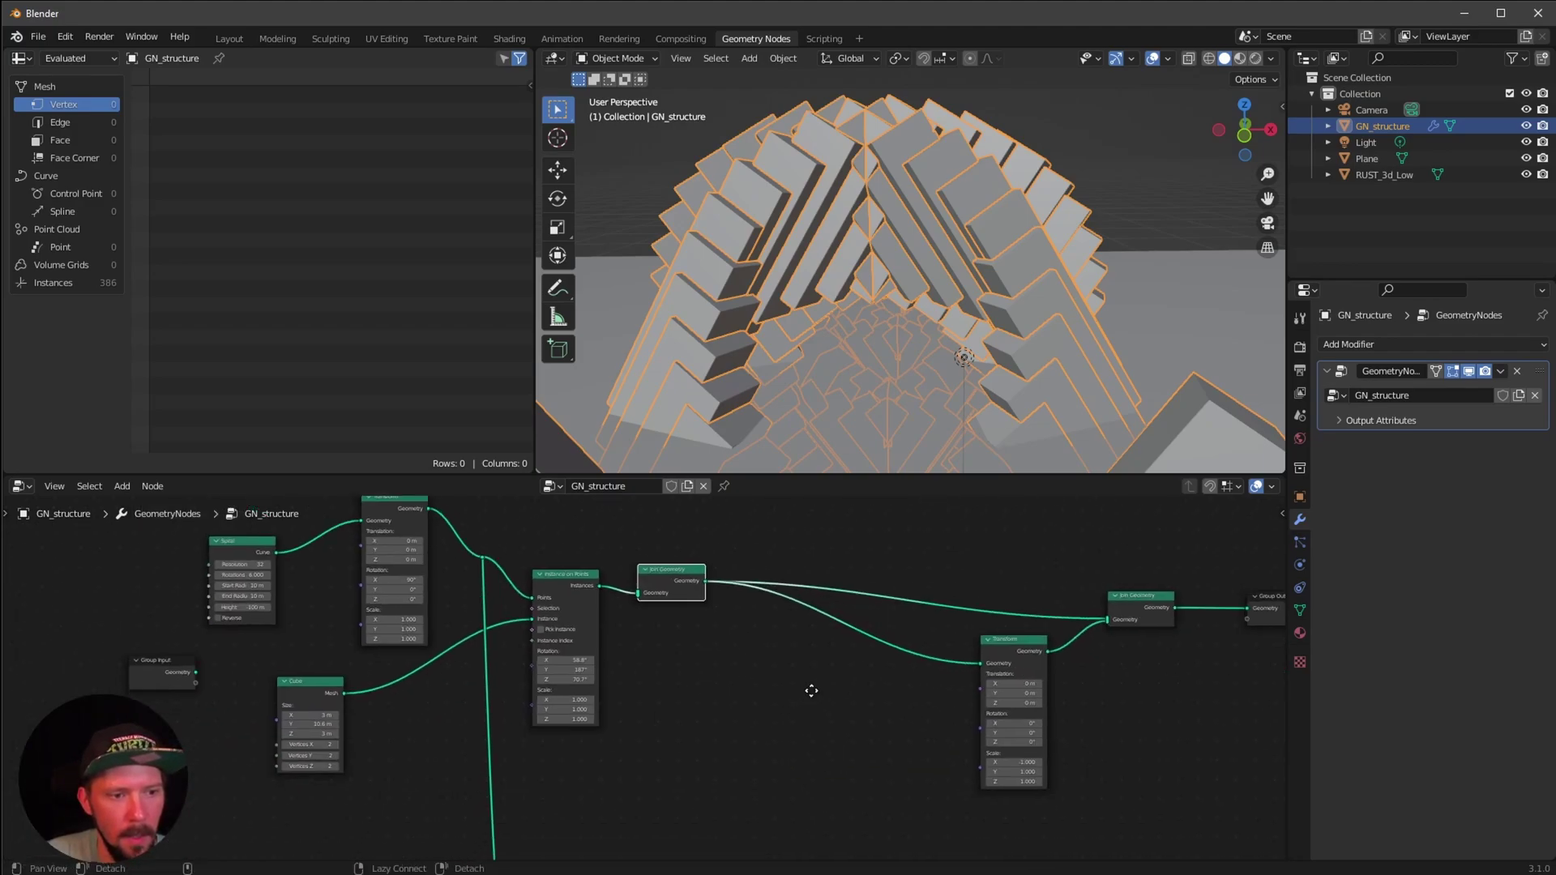
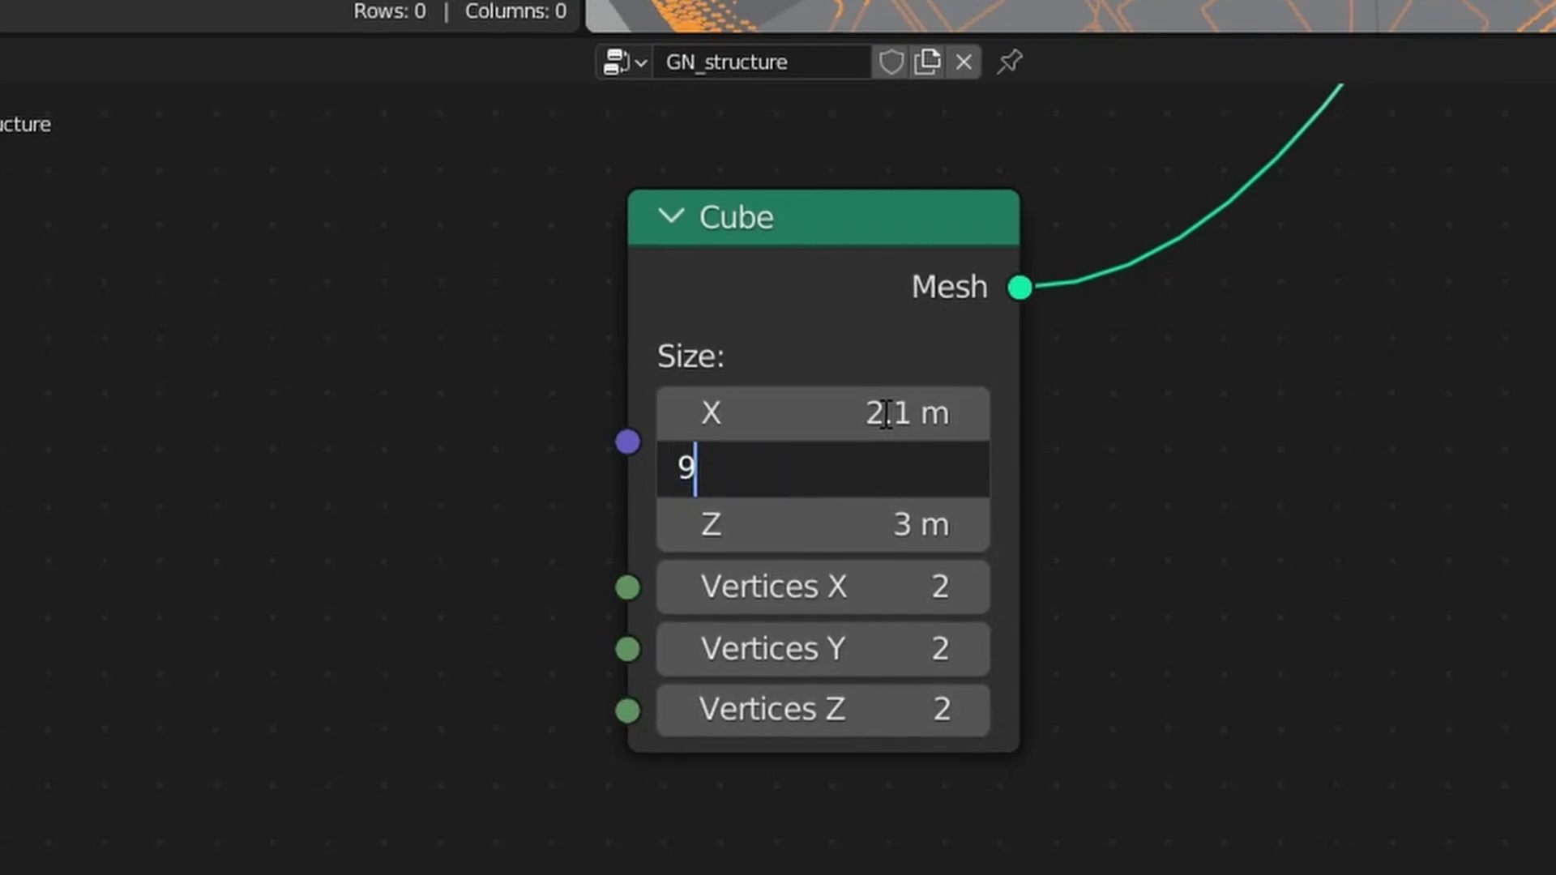
Set the Cube node's size to 9.2 m in Y and 3.7 m in Z
{"action": "key", "text": "Tab"}
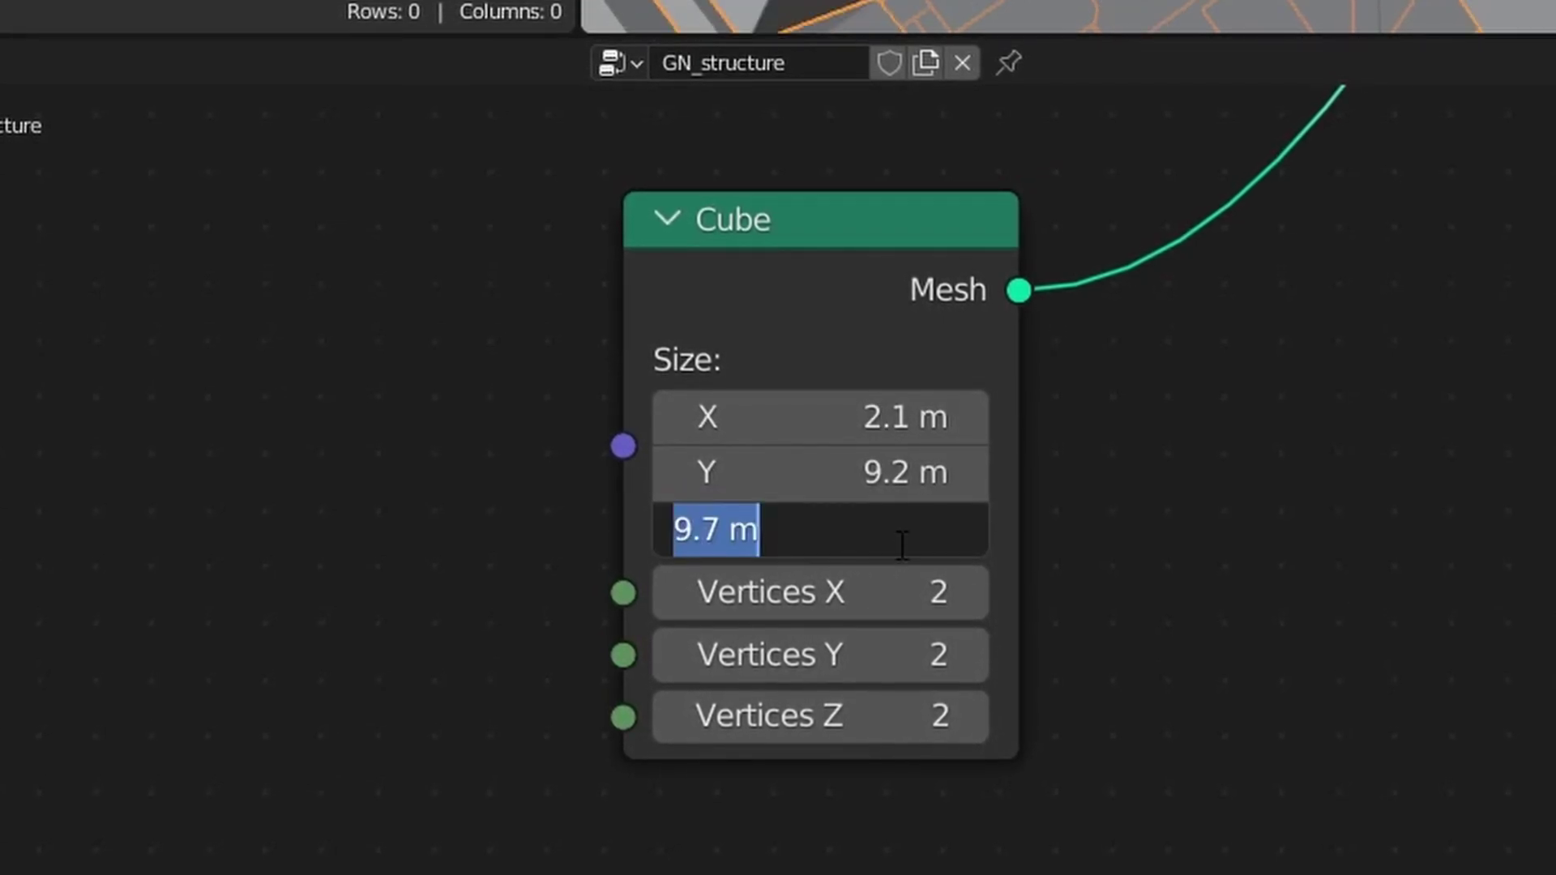
{"action": "type", "text": "3.7"}
{"action": "key", "text": "Return"}
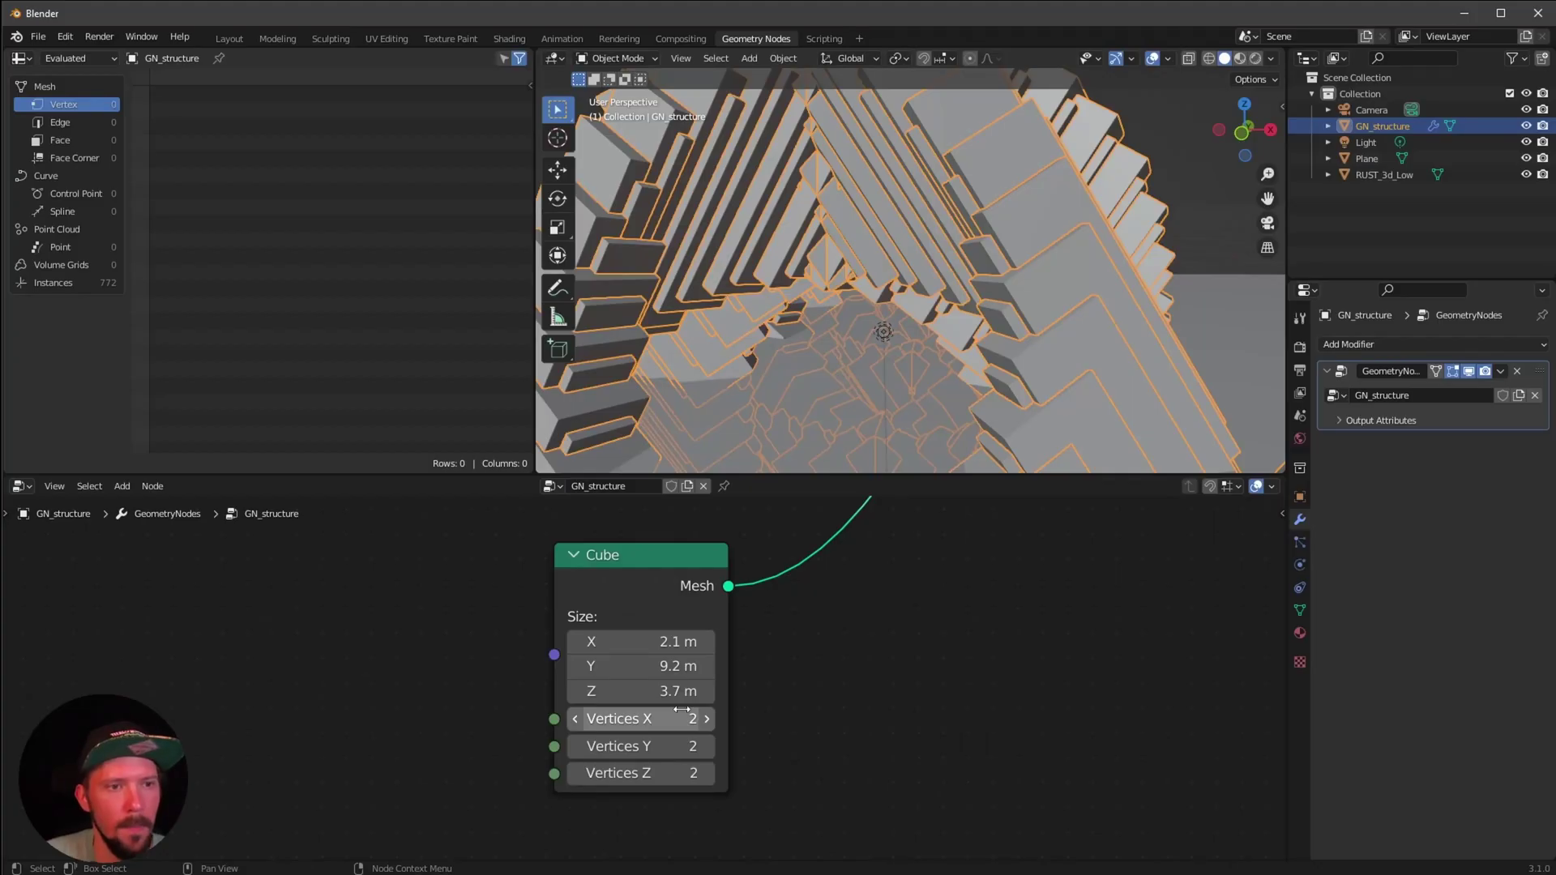
Move the Group Output node aside and insert a duplicate of the final Join Geometry node on the link leading to it
{"action": "key", "text": "Home"}
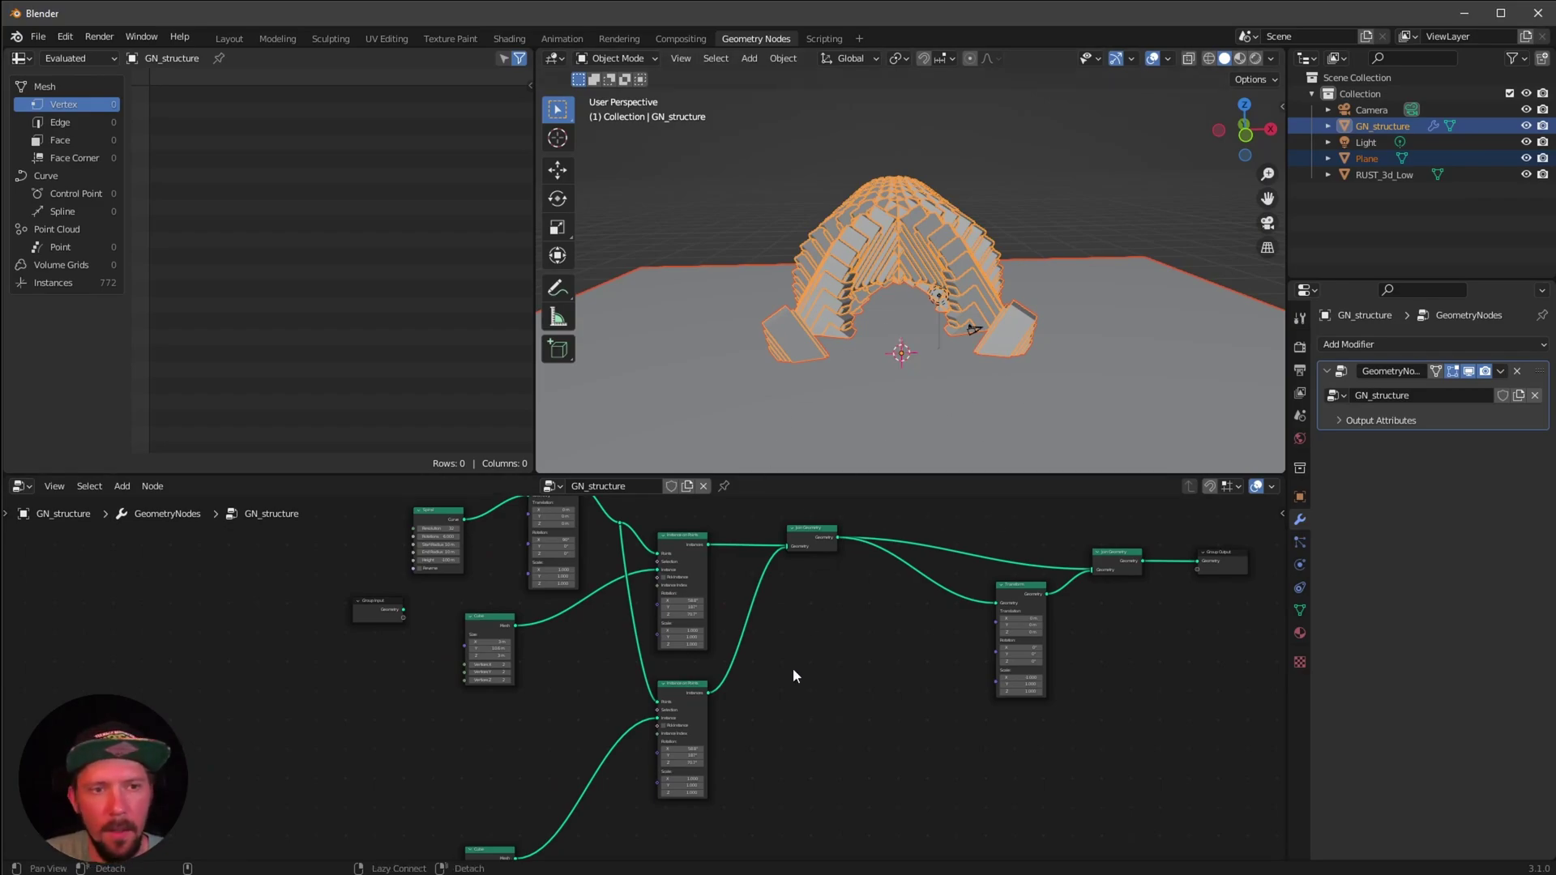
{"action": "left_click_drag", "start_coordinate": [819, 691], "coordinate": [790, 717], "text": "alt"}
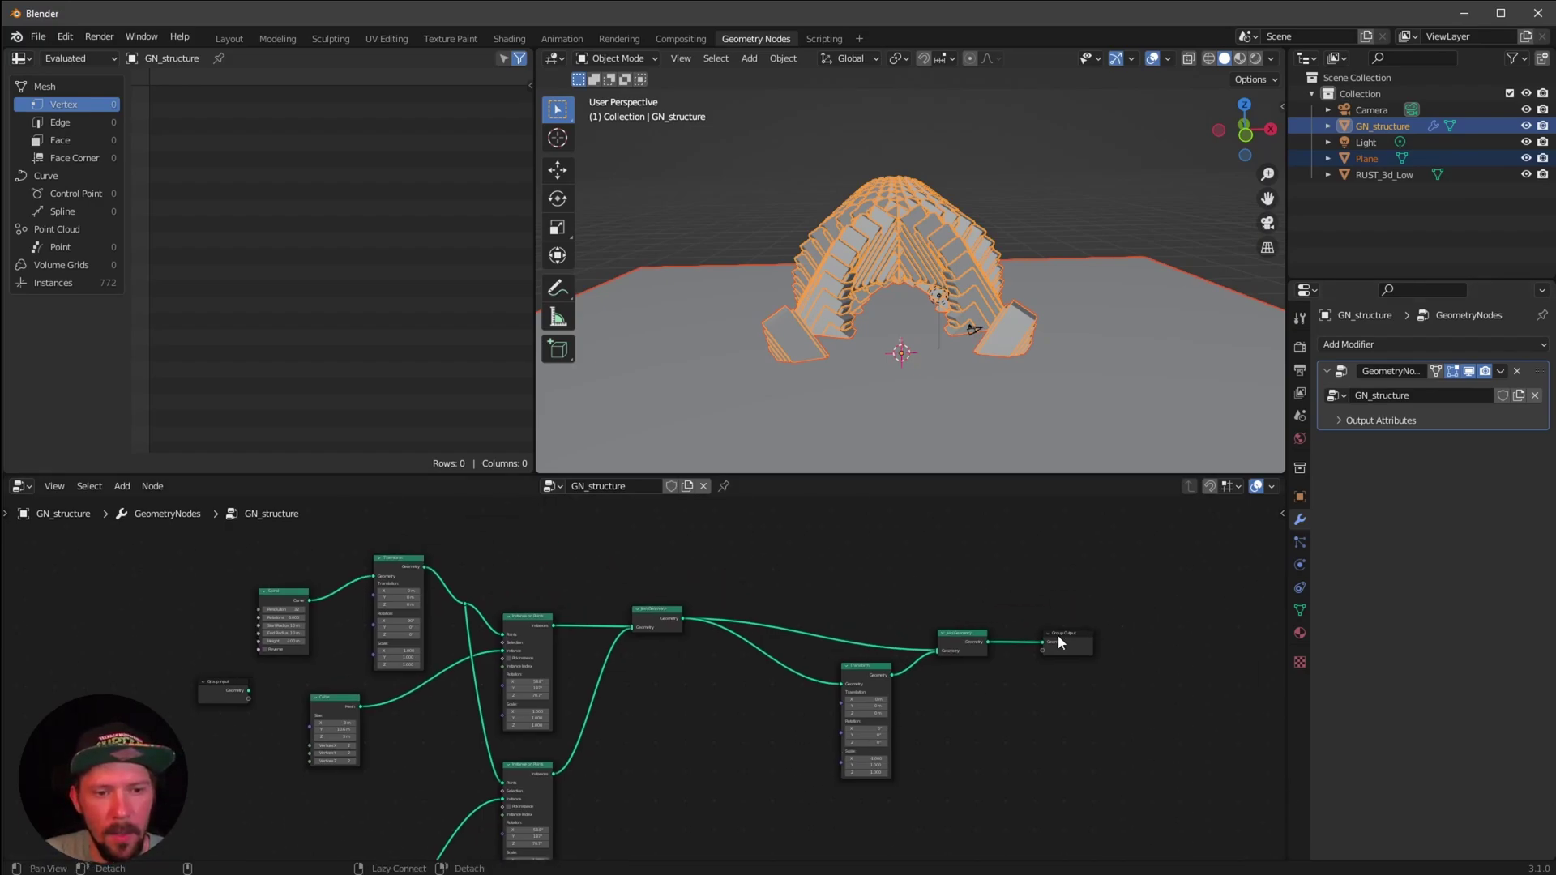
{"action": "left_click", "coordinate": [871, 669]}
{"action": "left_click_drag", "start_coordinate": [870, 668], "coordinate": [761, 662]}
{"action": "left_click_drag", "start_coordinate": [935, 720], "coordinate": [826, 738], "text": "alt"}
{"action": "left_click", "coordinate": [640, 642]}
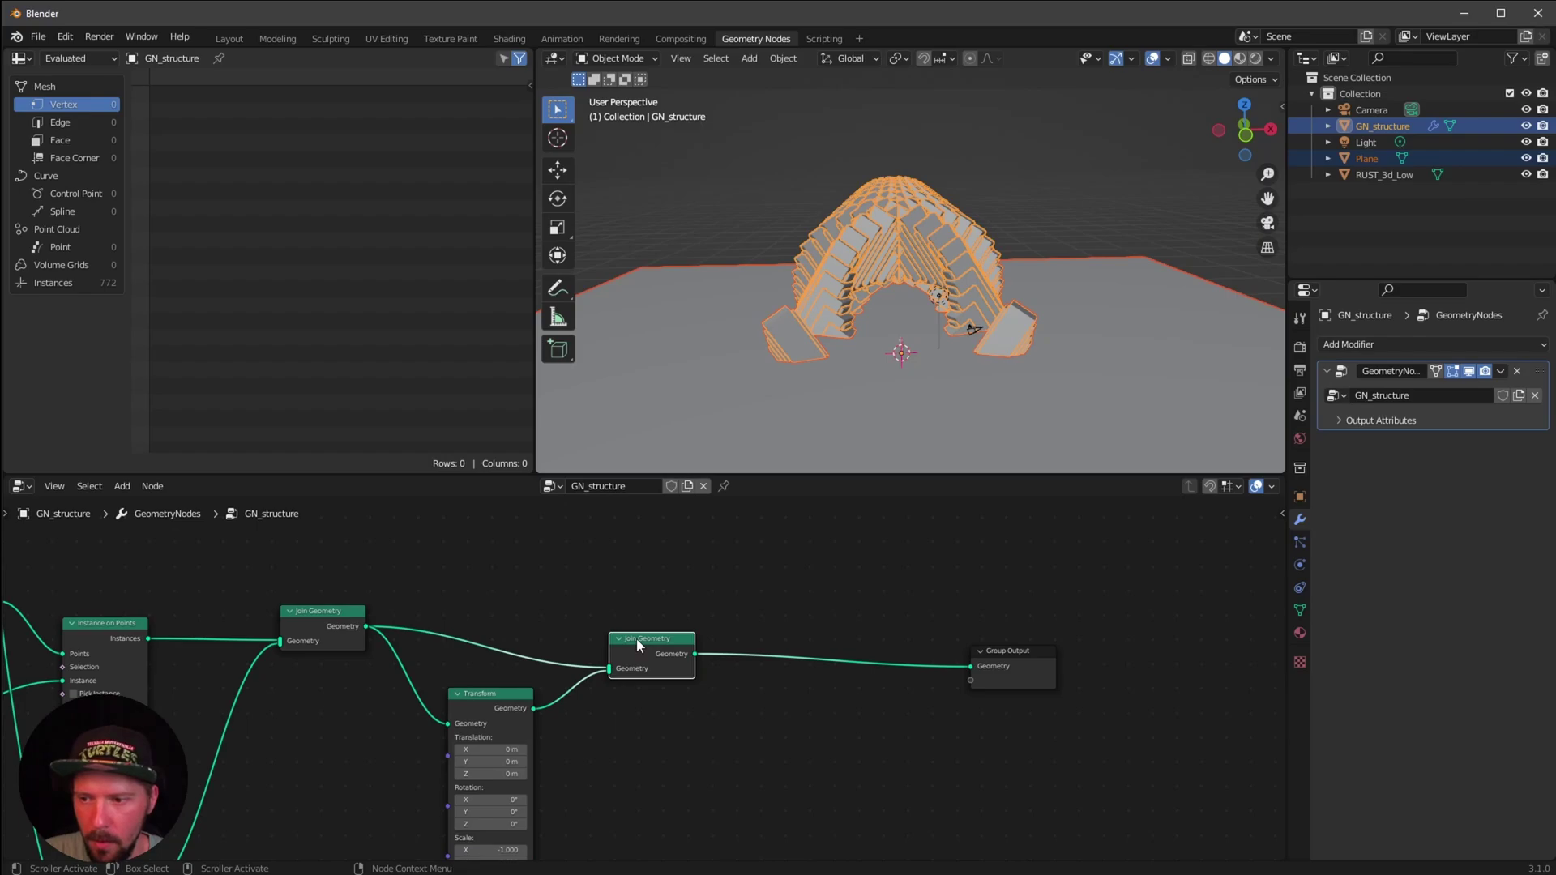
{"action": "key", "text": "shift+d"}
{"action": "left_click", "coordinate": [819, 643]}
{"action": "middle_click_drag", "start_coordinate": [833, 767], "coordinate": [726, 732]}
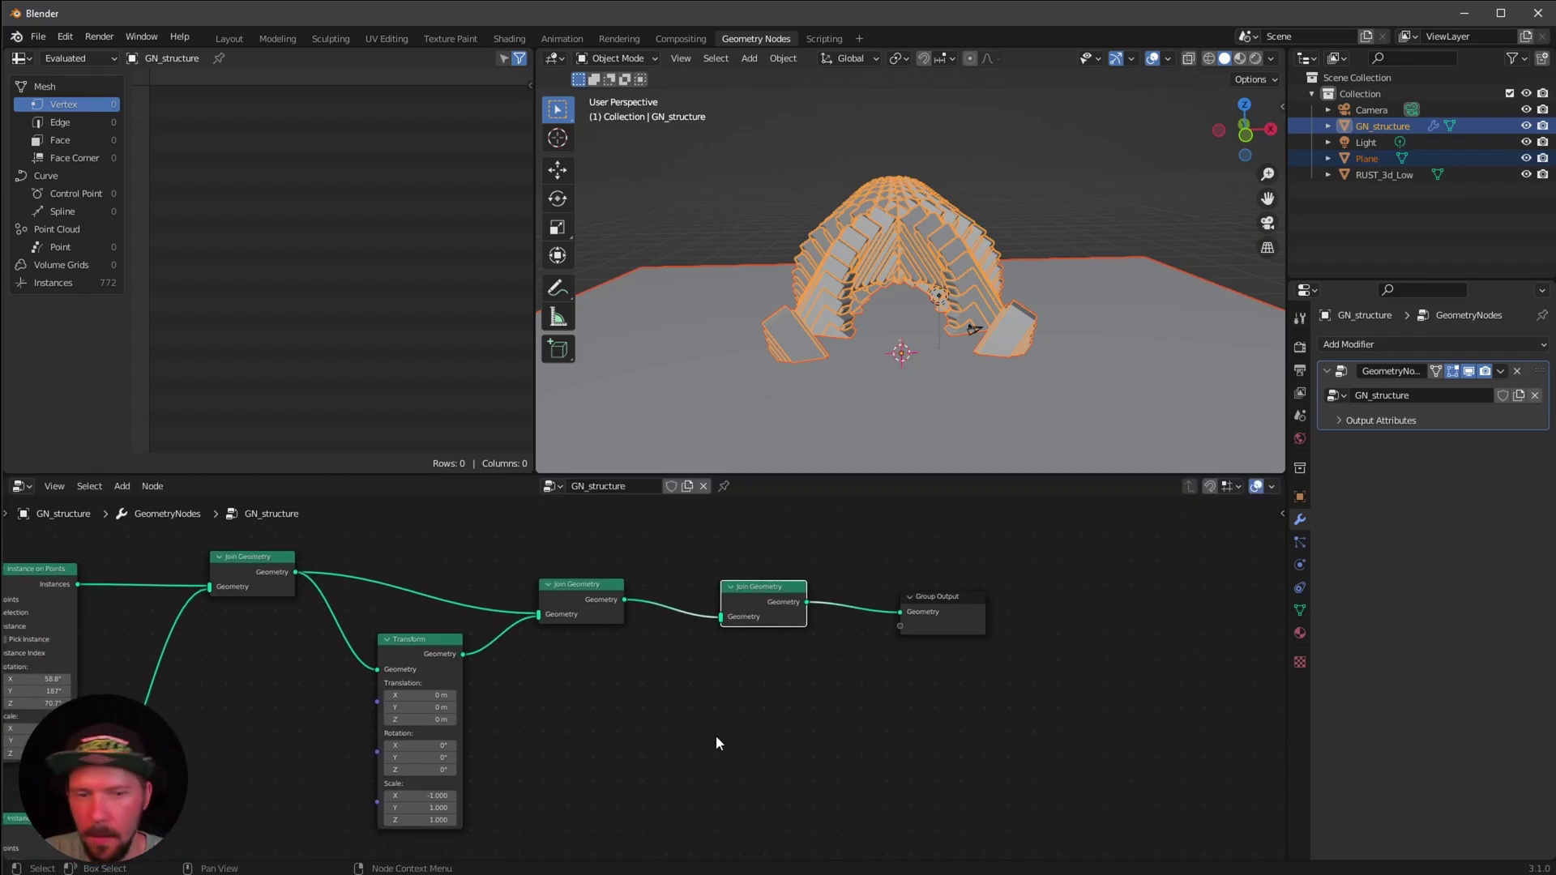
Duplicate the mirroring Transform node and wire the copy between the last two Join Geometry nodes, parallel to their direct link
{"action": "left_click", "coordinate": [416, 648]}
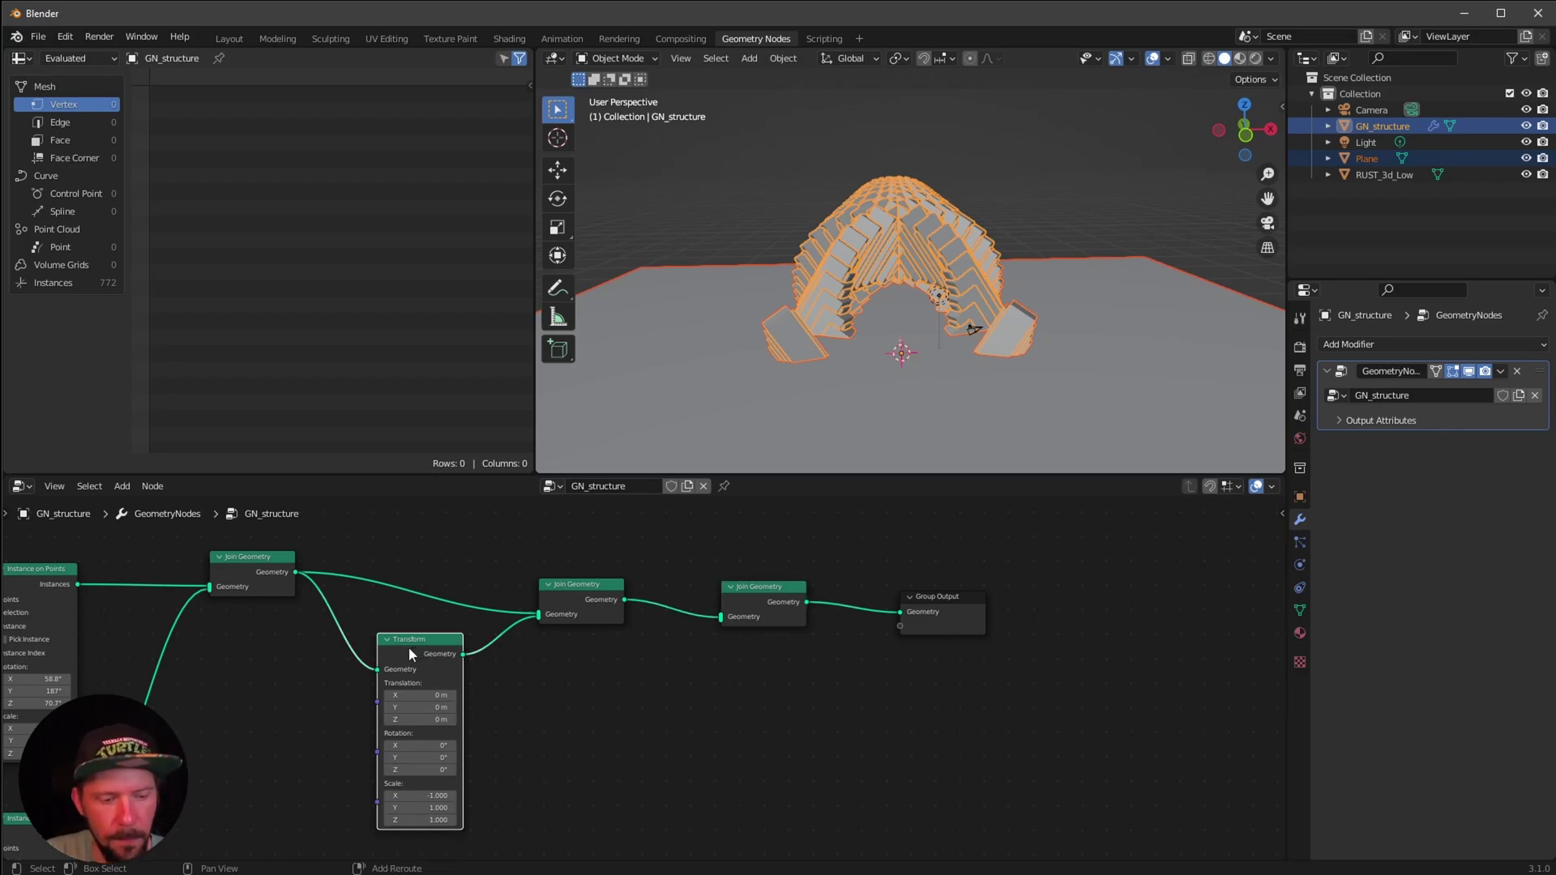
{"action": "key", "text": "shift+d"}
{"action": "left_click", "coordinate": [656, 682]}
{"action": "left_click_drag", "start_coordinate": [788, 587], "coordinate": [809, 584]}
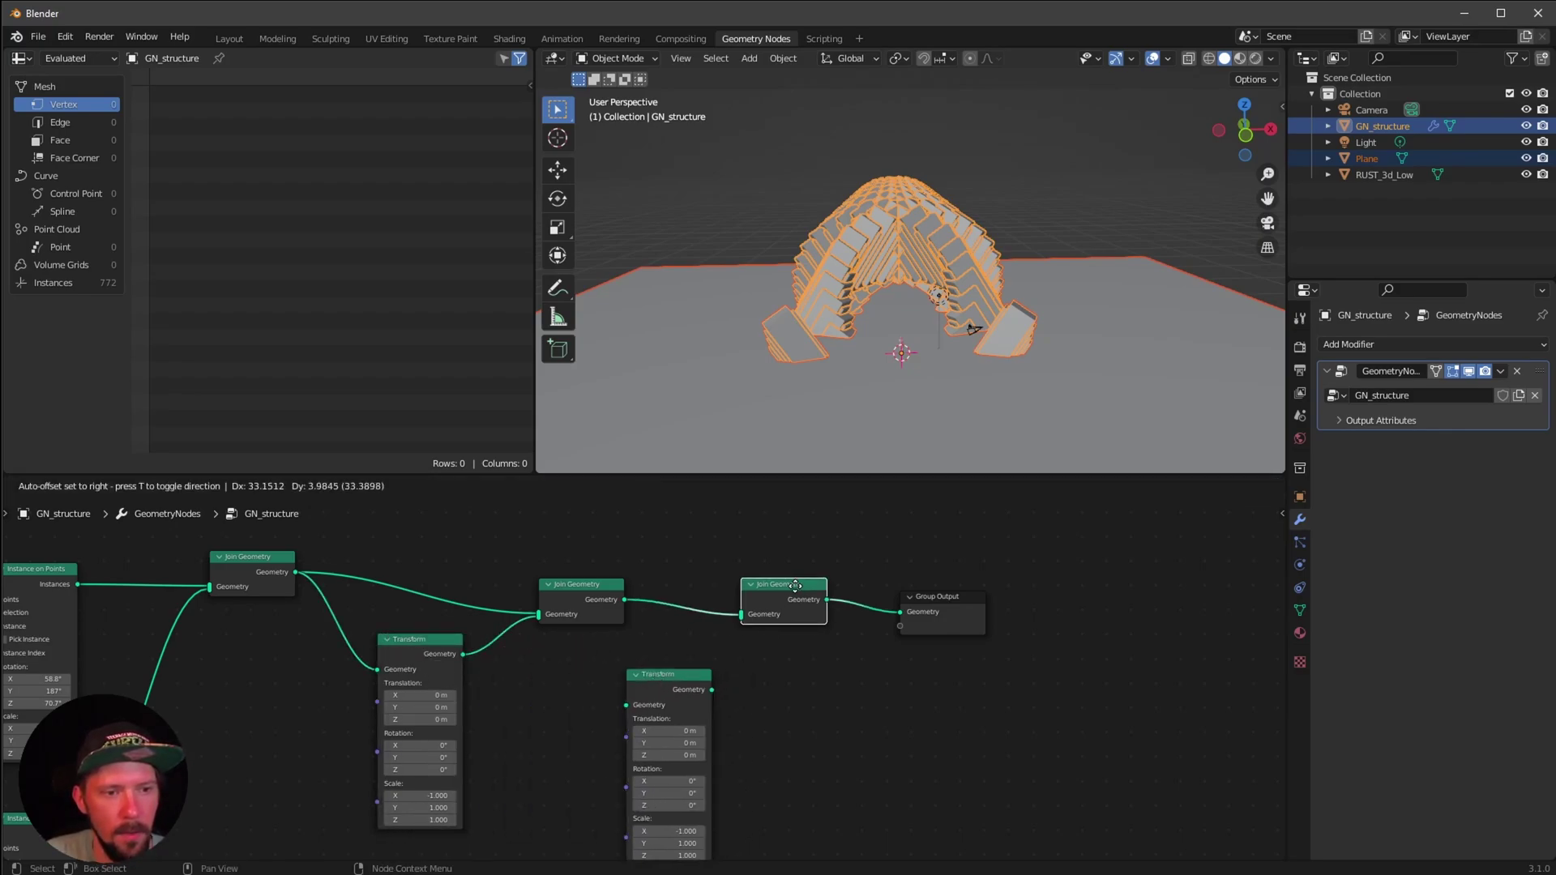
{"action": "left_click_drag", "start_coordinate": [624, 600], "coordinate": [739, 628]}
{"action": "middle_click_drag", "start_coordinate": [798, 767], "coordinate": [806, 728]}
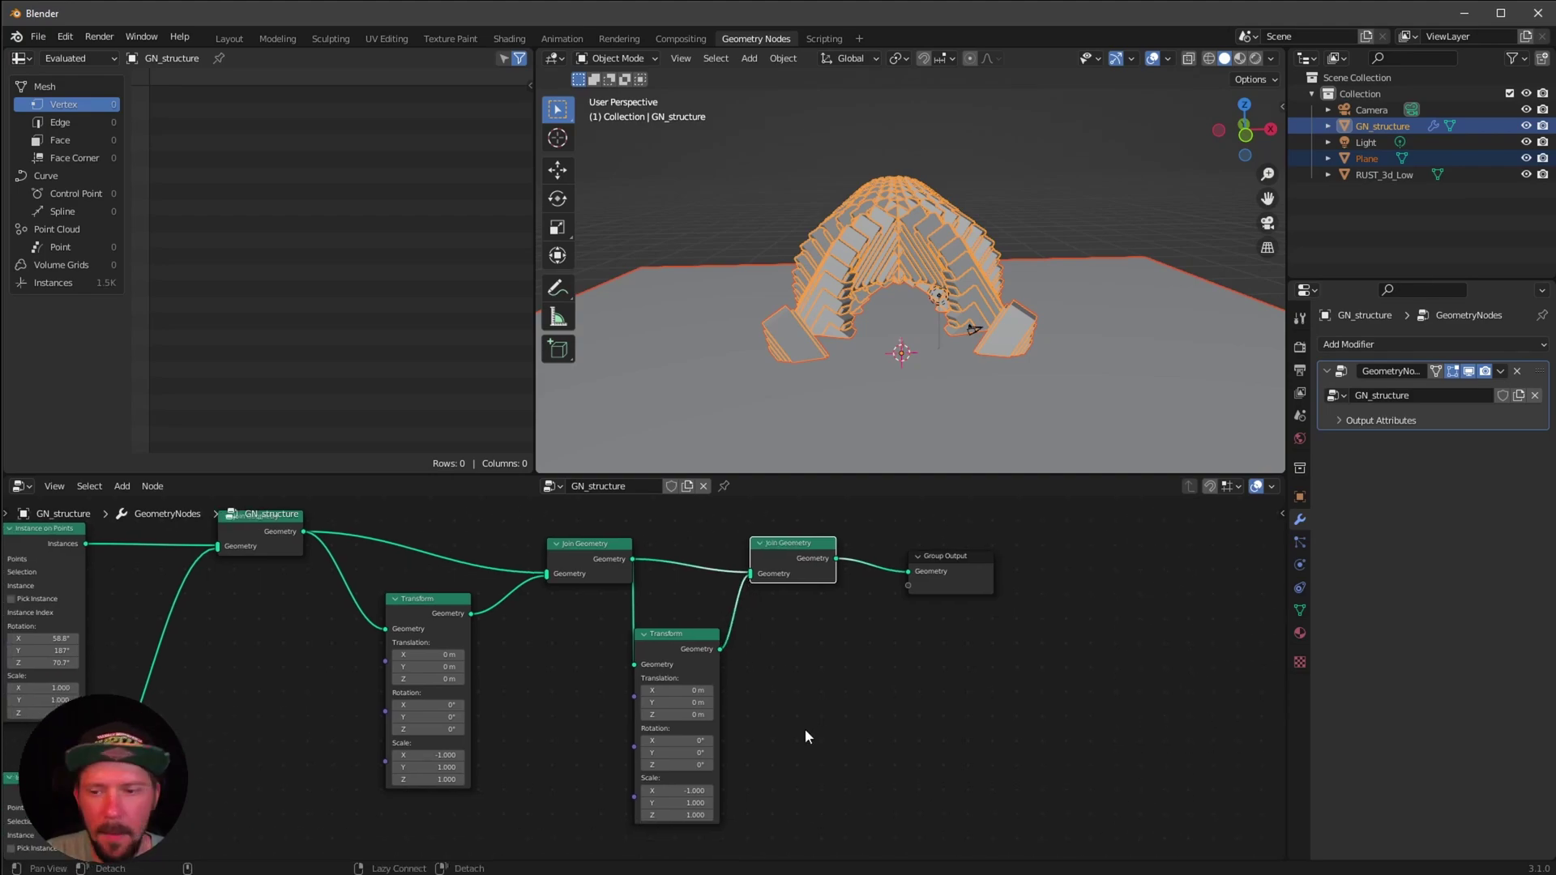
Set the duplicated Transform node's translation to X 27 m, Y 9 m and Z 9 m
{"action": "left_click", "coordinate": [691, 693]}
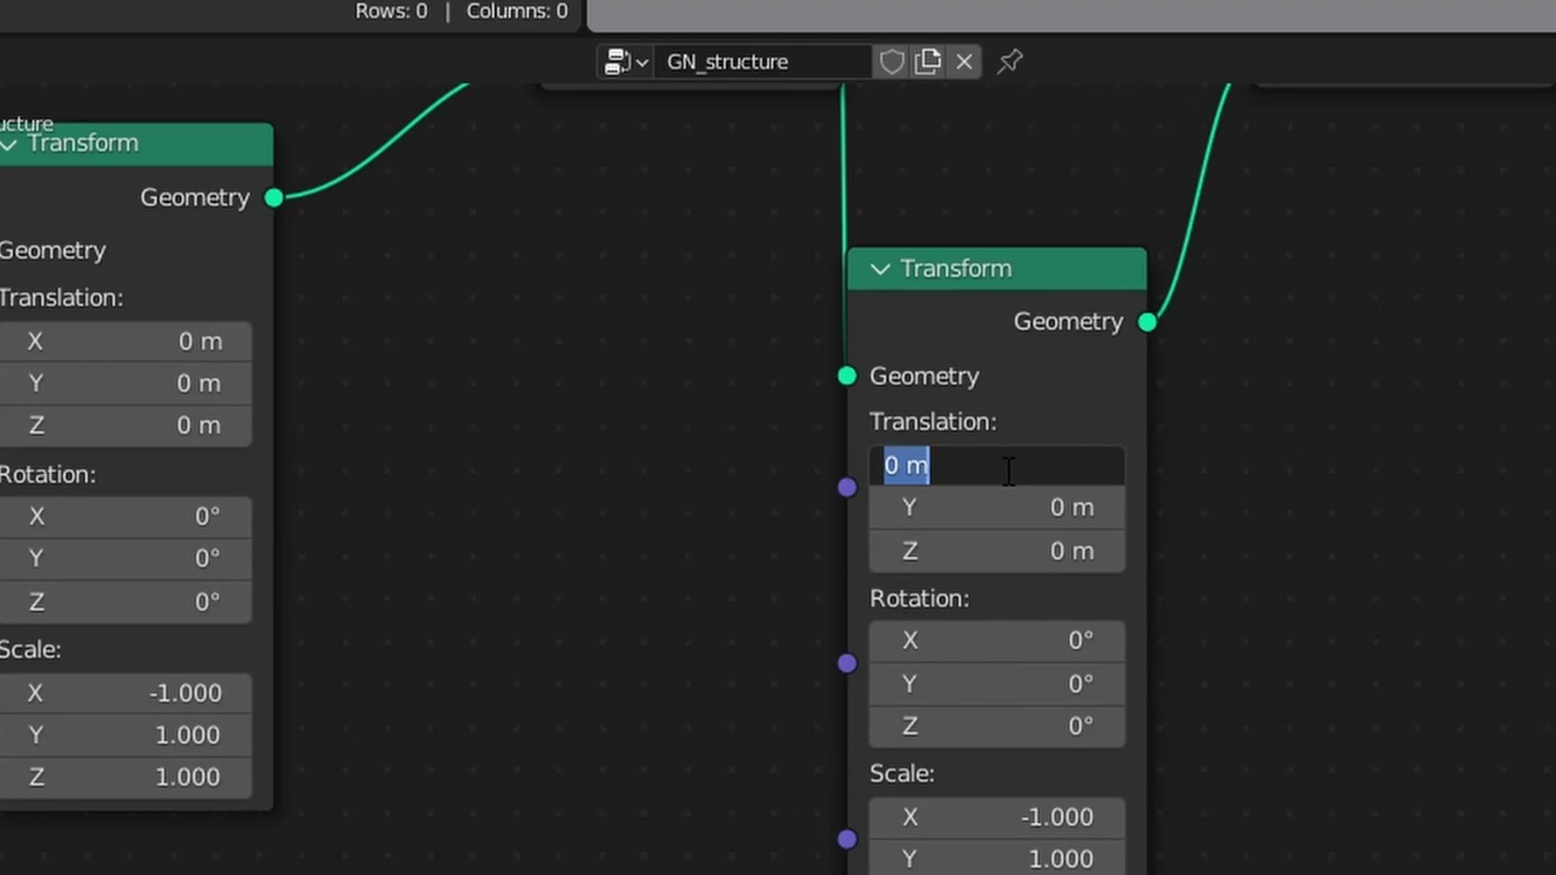
{"action": "type", "text": "27"}
{"action": "key", "text": "Tab"}
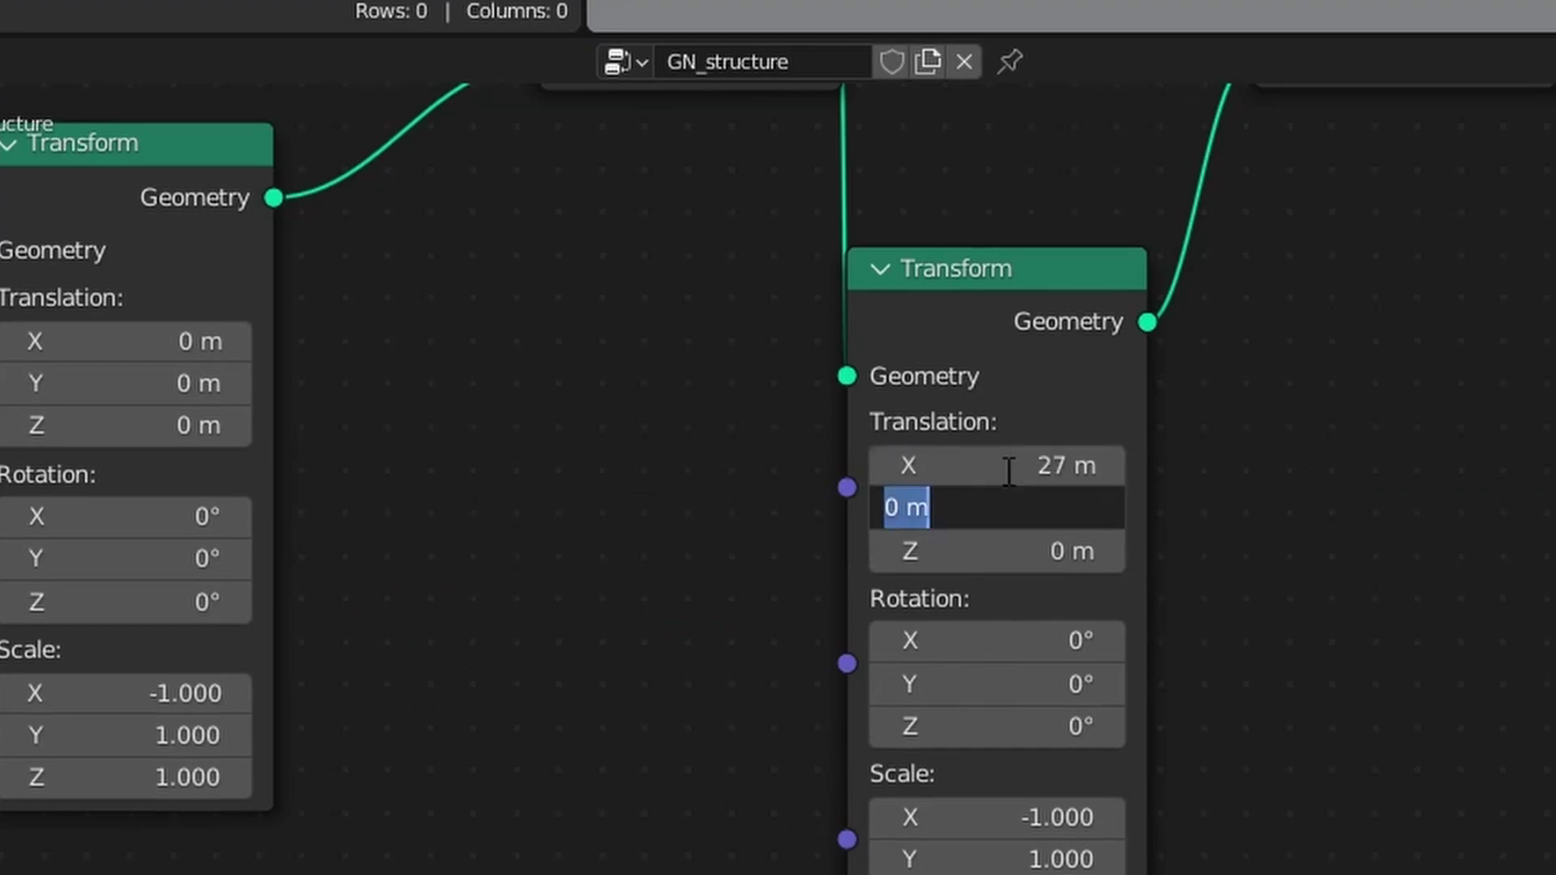
{"action": "type", "text": "9"}
{"action": "key", "text": "Tab"}
{"action": "type", "text": "9"}
{"action": "key", "text": "Return"}
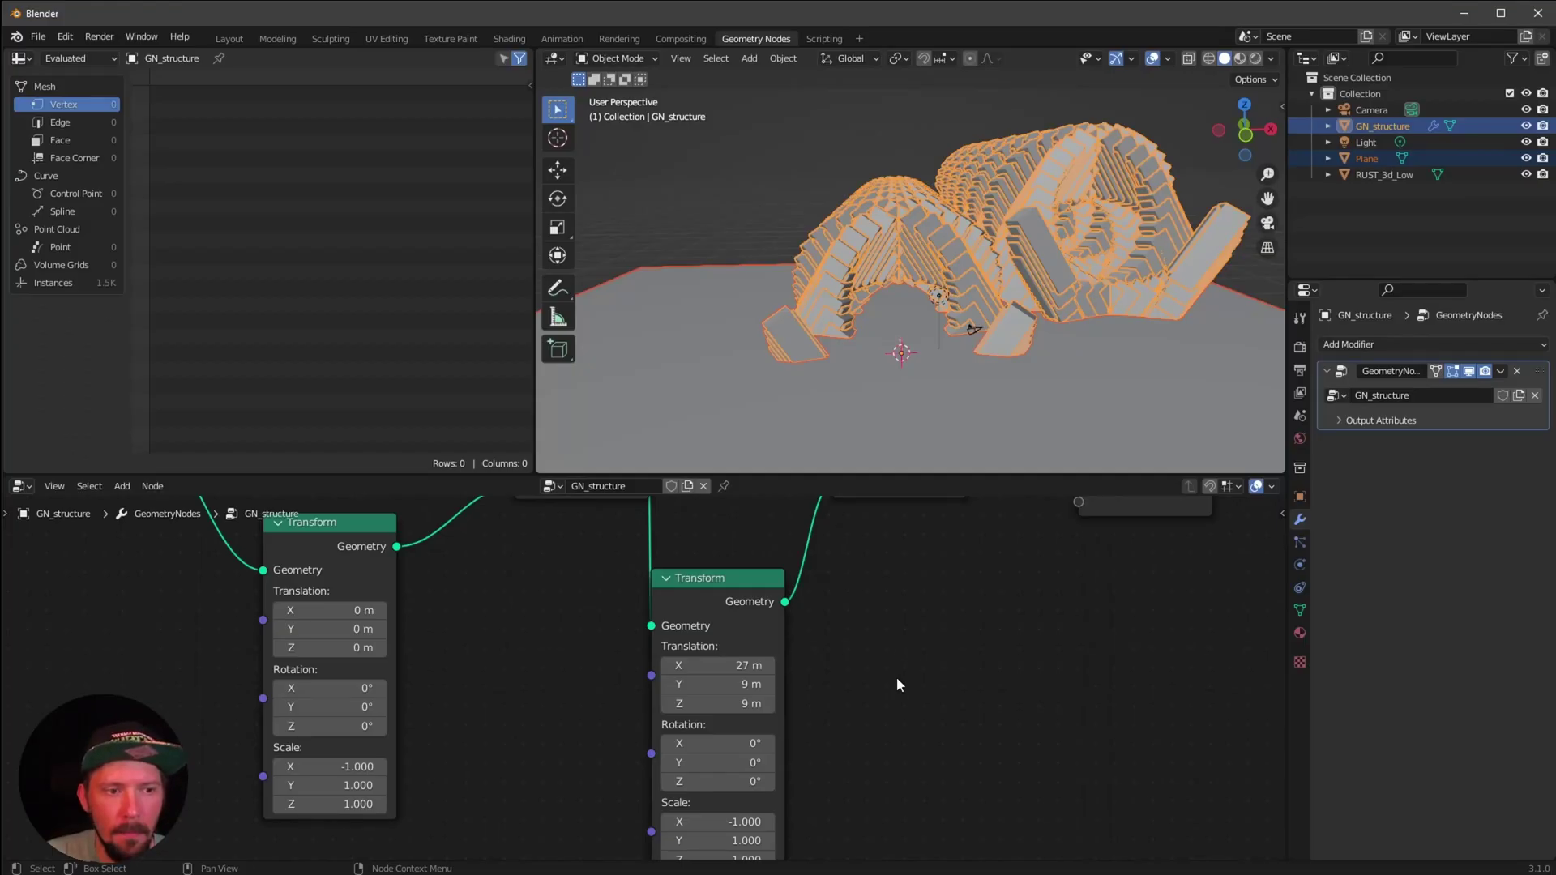
{"action": "scroll", "coordinate": [896, 685], "scroll_direction": "down", "scroll_amount": 3}
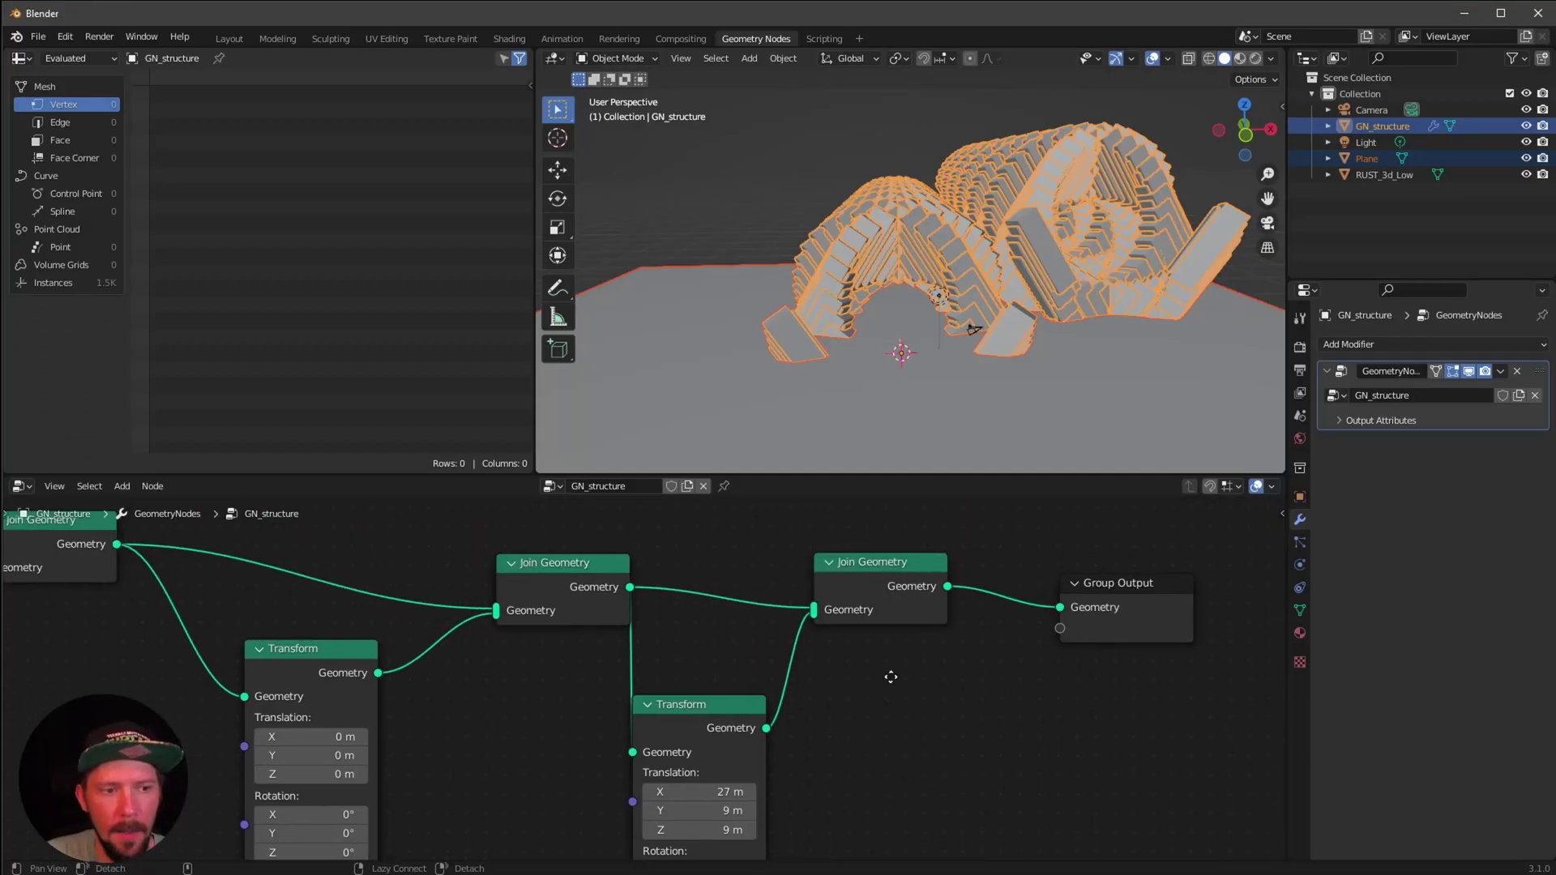
Duplicate the 27 m Transform node above the chain and wire it in parallel between the same two Join Geometry nodes
{"action": "key", "text": "shift+d"}
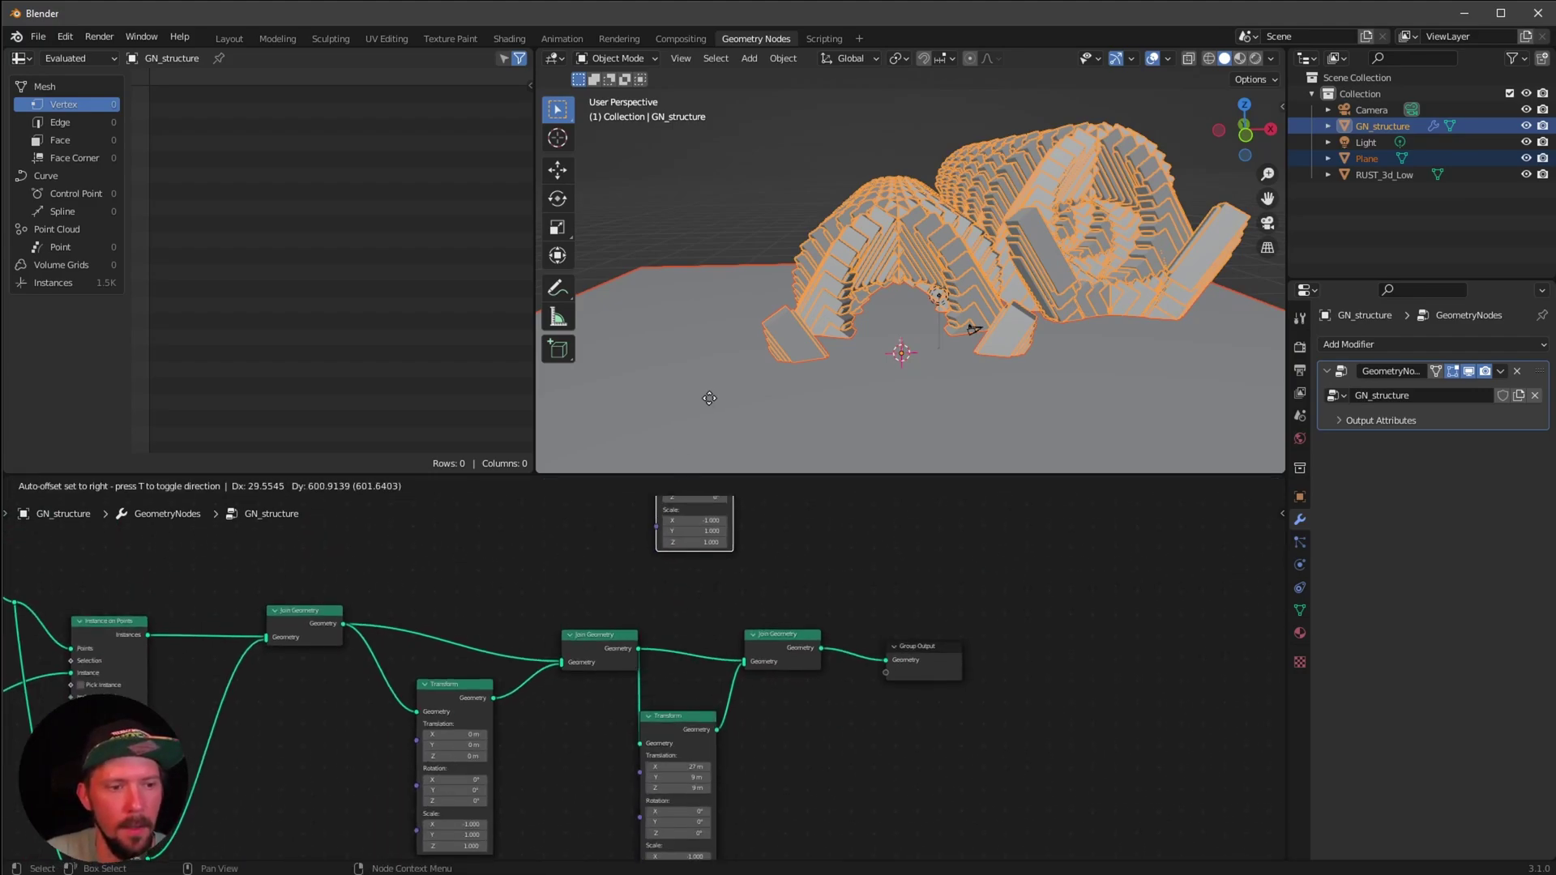
{"action": "left_click", "coordinate": [699, 597]}
{"action": "left_click_drag", "start_coordinate": [640, 780], "coordinate": [746, 791]}
{"action": "scroll", "coordinate": [854, 630], "scroll_direction": "up", "scroll_amount": 3}
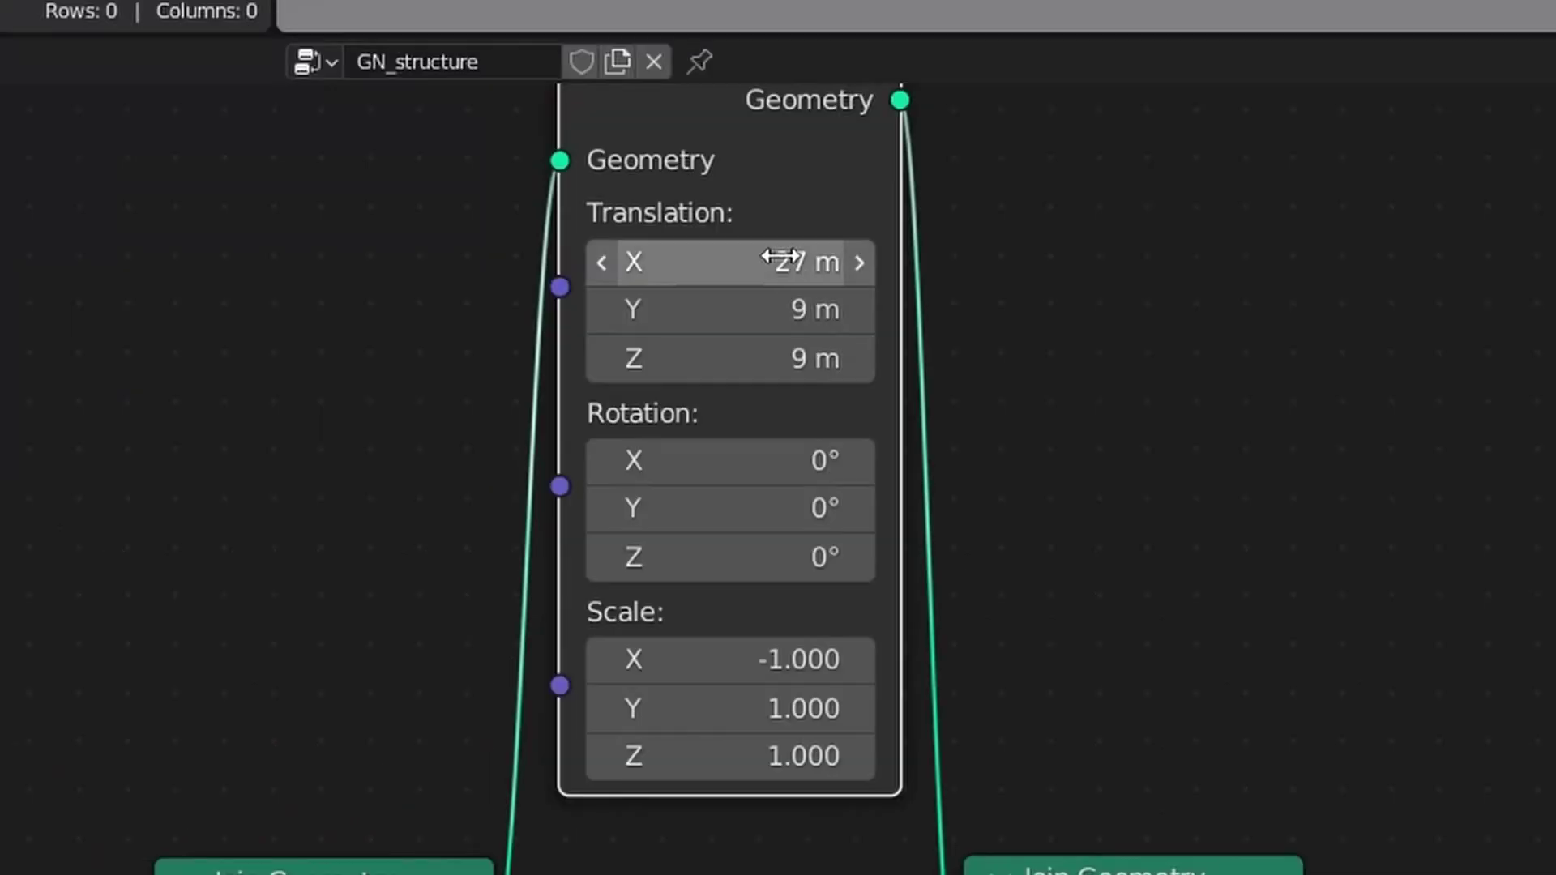
Set the X translation of the upper Transform copy to -27 m
{"action": "left_click", "coordinate": [759, 573]}
{"action": "key", "text": "Home"}
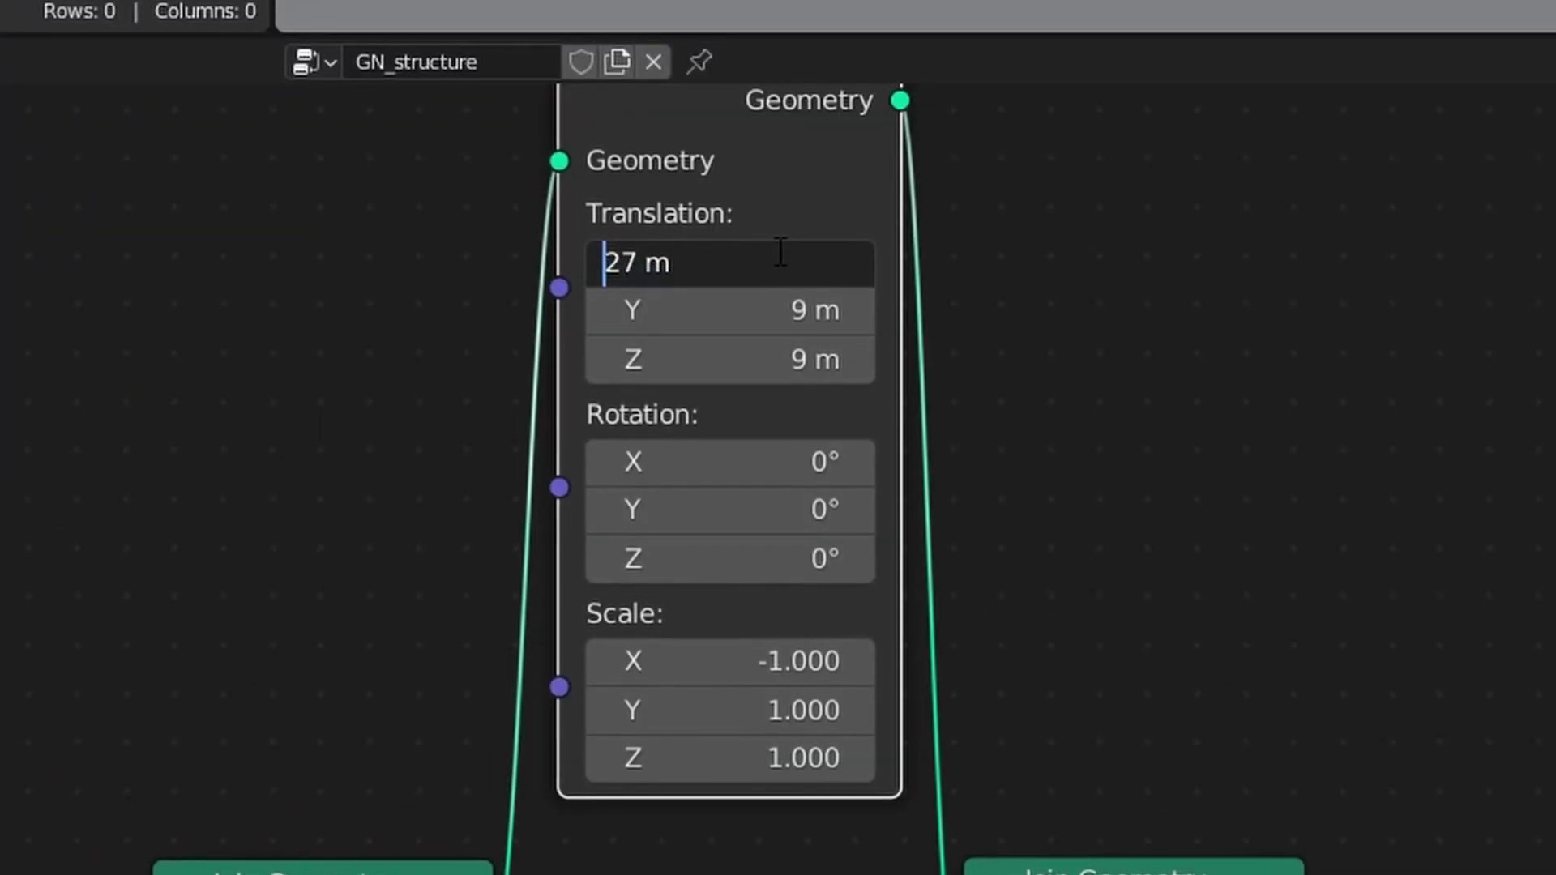
{"action": "type", "text": "-"}
{"action": "key", "text": "Return"}
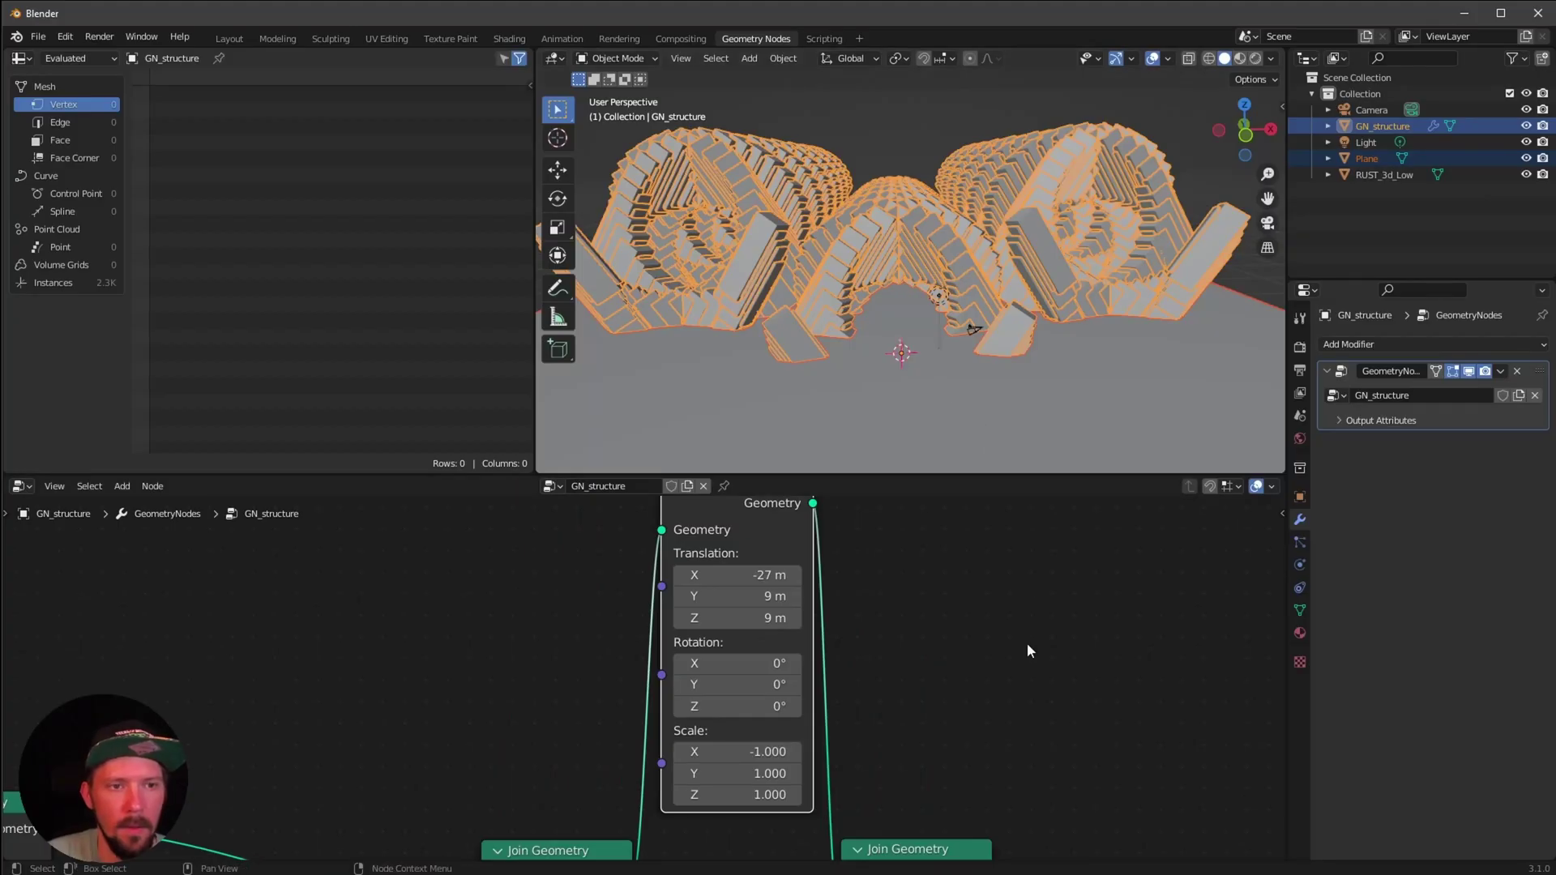
{"action": "left_click", "coordinate": [1333, 409]}
Move the Group Output node farther right of the last Join Geometry node
{"action": "scroll", "coordinate": [1184, 695], "scroll_direction": "down", "scroll_amount": 2}
{"action": "middle_click_drag", "start_coordinate": [1256, 798], "coordinate": [969, 704]}
{"action": "left_click_drag", "start_coordinate": [777, 721], "coordinate": [988, 728]}
Inspect the repeated tunnel structure up close with the viewport overlays temporarily hidden
{"action": "middle_click_drag", "start_coordinate": [1026, 315], "coordinate": [1201, 58]}
{"action": "left_click", "coordinate": [1151, 58]}
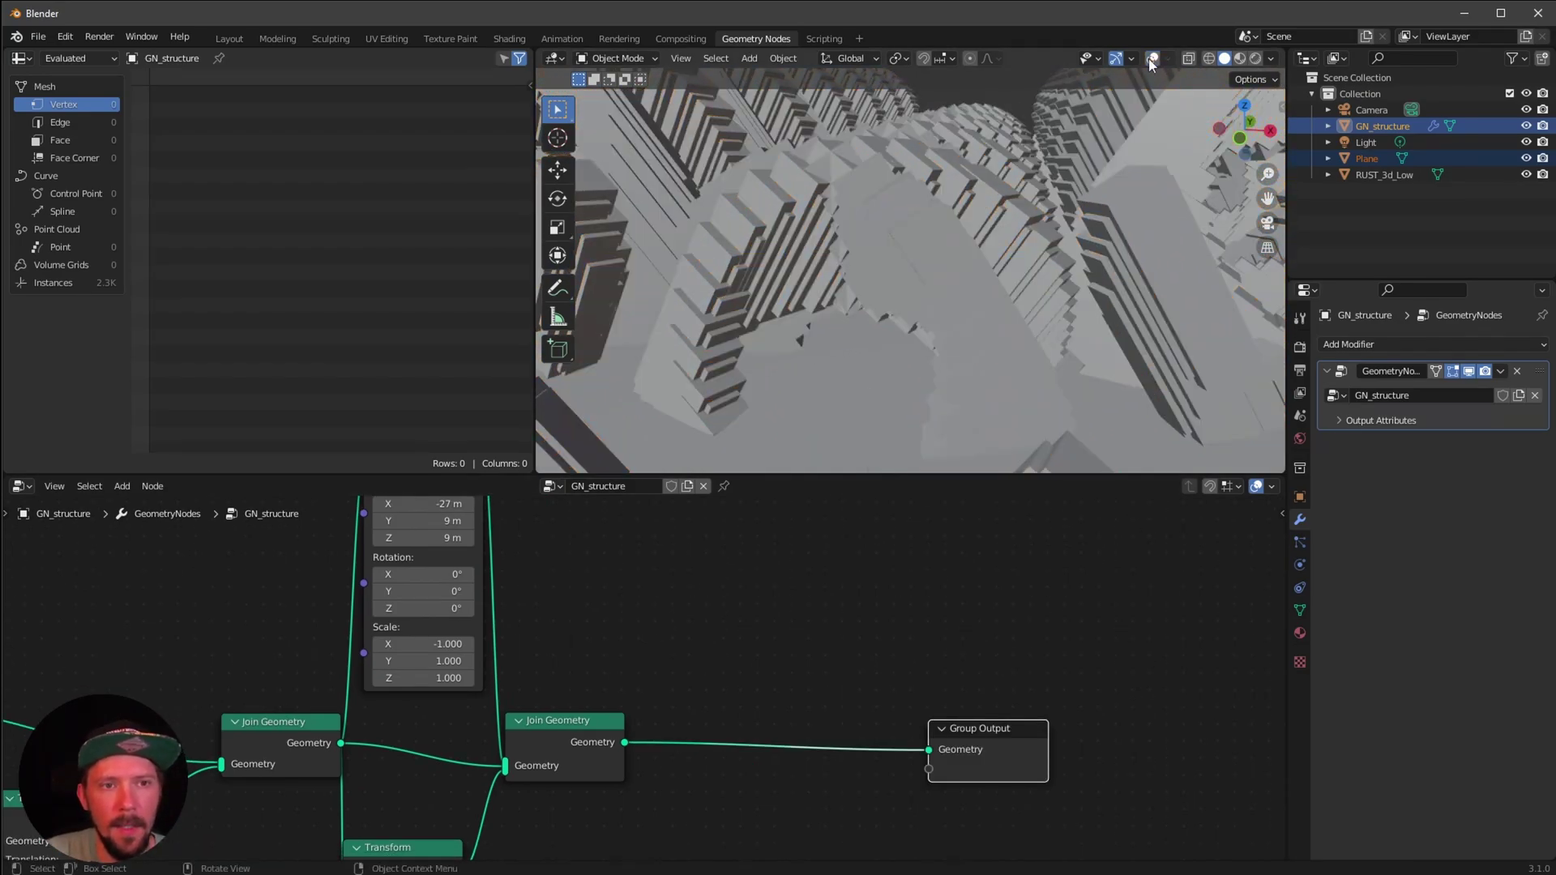
{"action": "left_click", "coordinate": [1151, 59]}
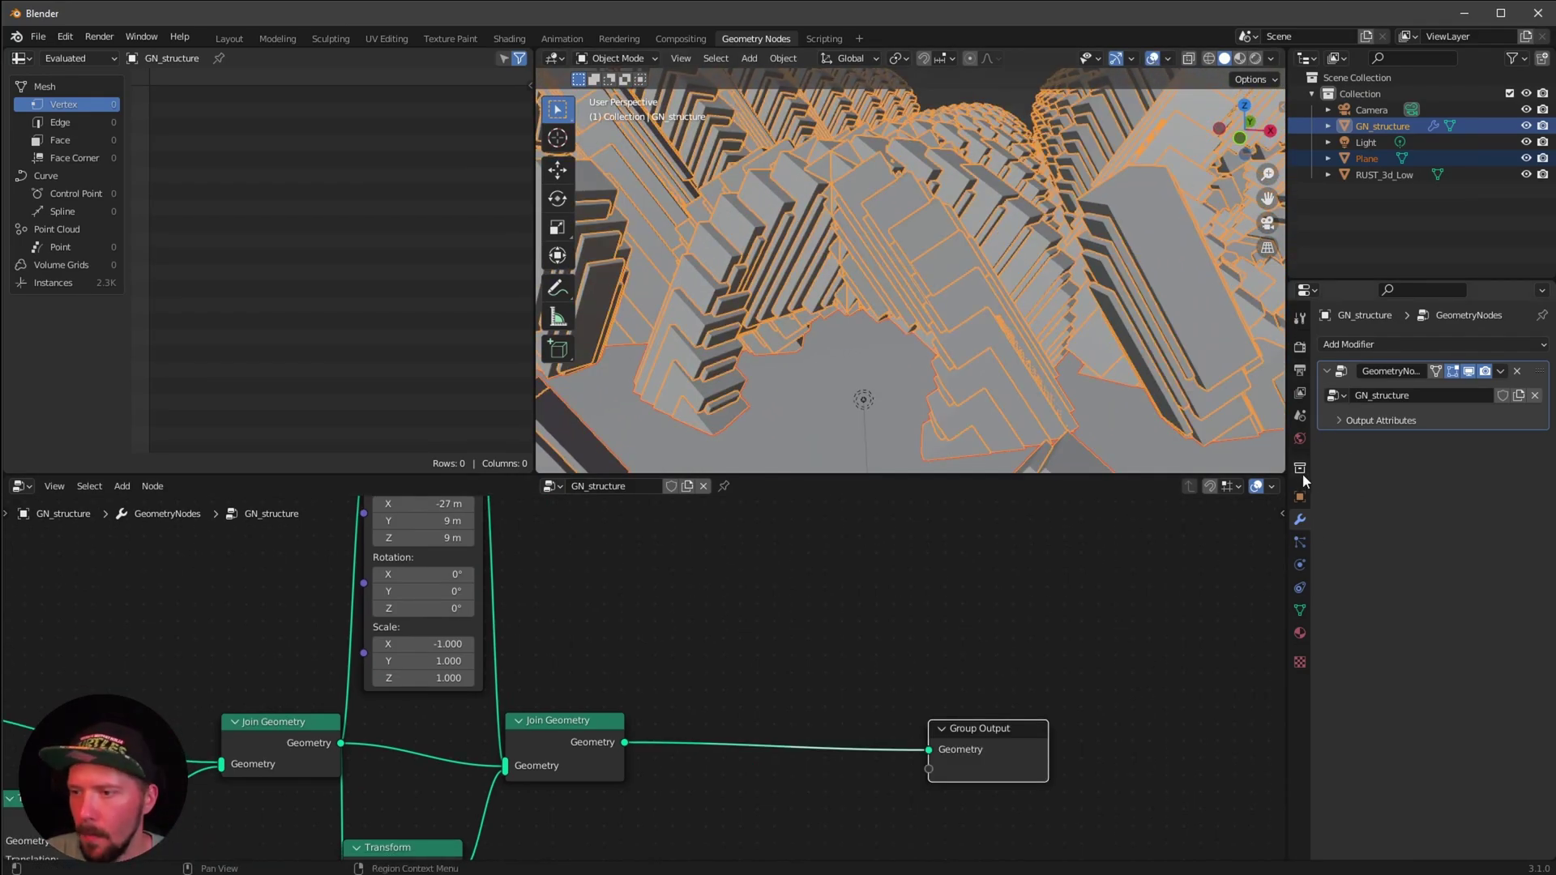
Add a Bevel modifier to GN_structure and hide the viewport overlays to inspect the edges
{"action": "left_click", "coordinate": [1366, 347]}
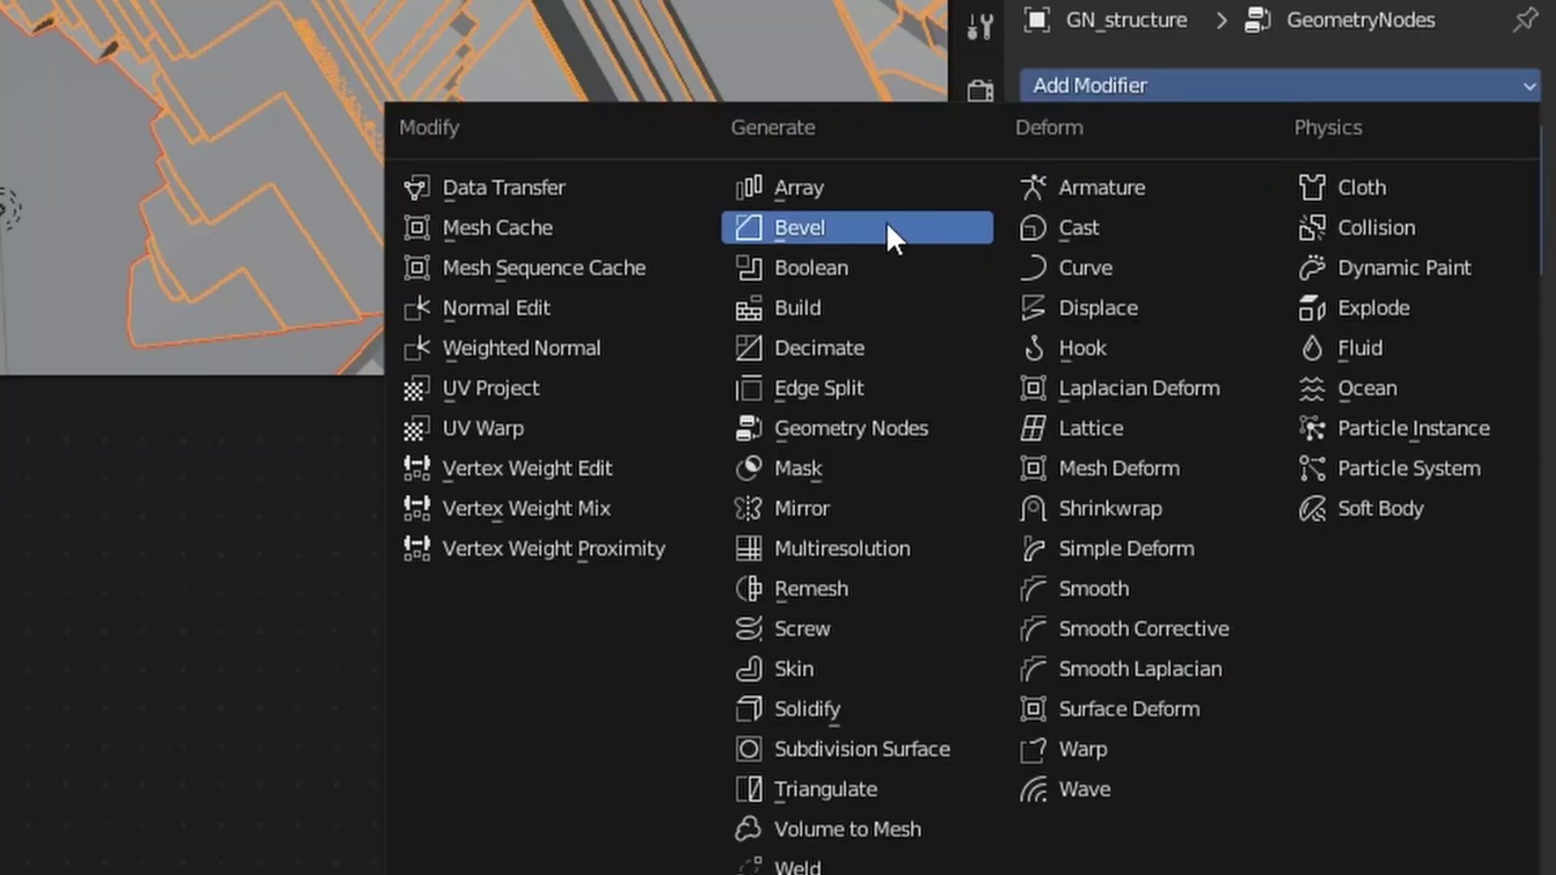
{"action": "left_click", "coordinate": [1248, 410]}
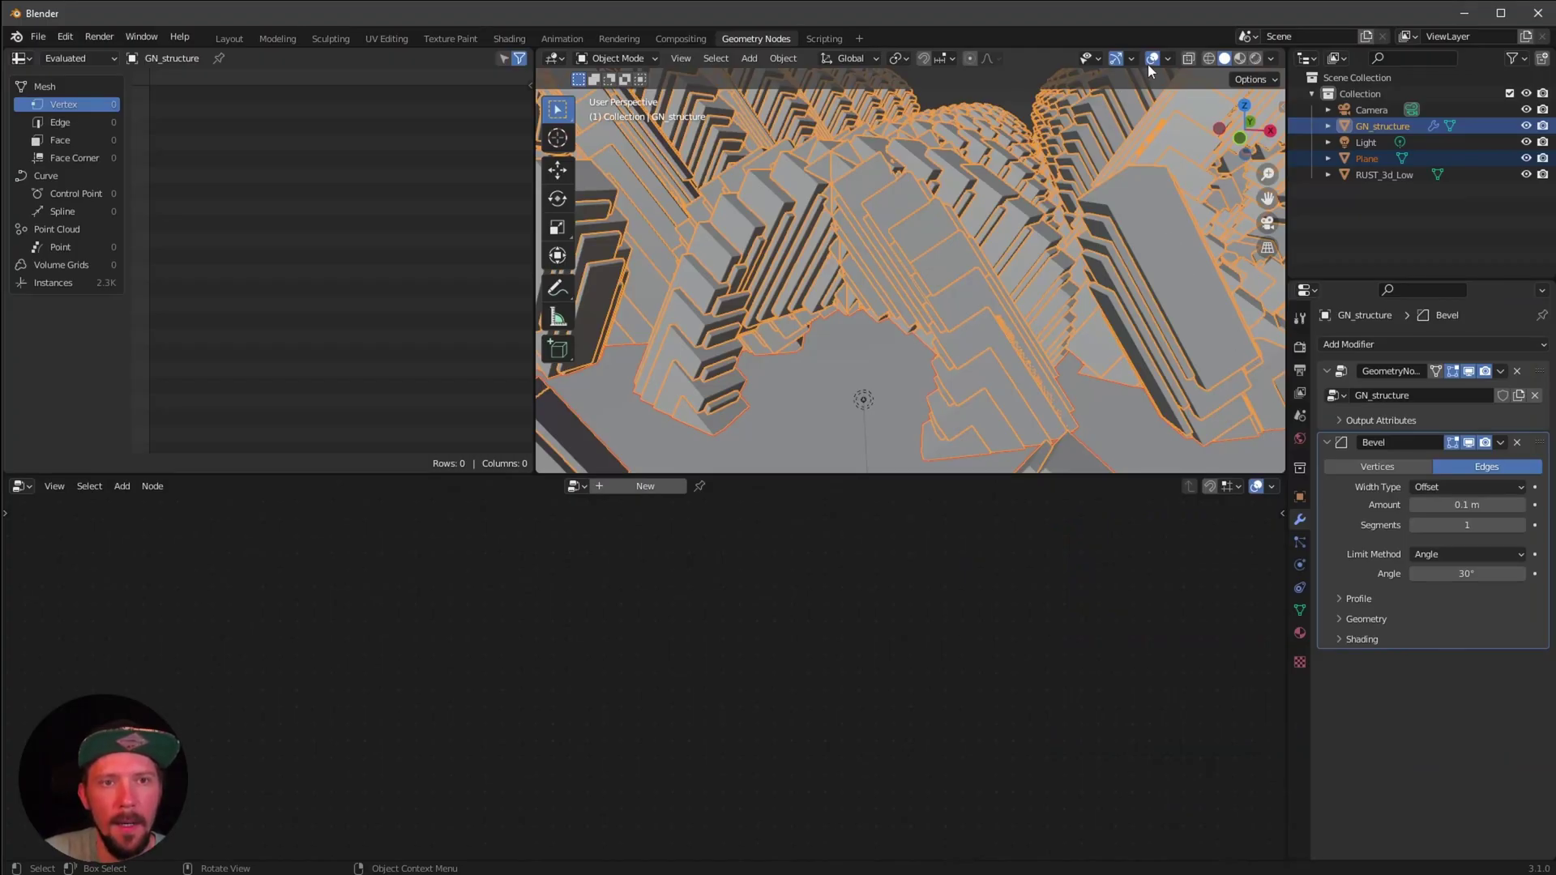
{"action": "left_click", "coordinate": [1151, 58]}
{"action": "middle_click_drag", "start_coordinate": [979, 263], "coordinate": [1102, 361]}
Reselect the GN_structure object and expand its Geometry Nodes modifier's output attributes
{"action": "left_click", "coordinate": [992, 372]}
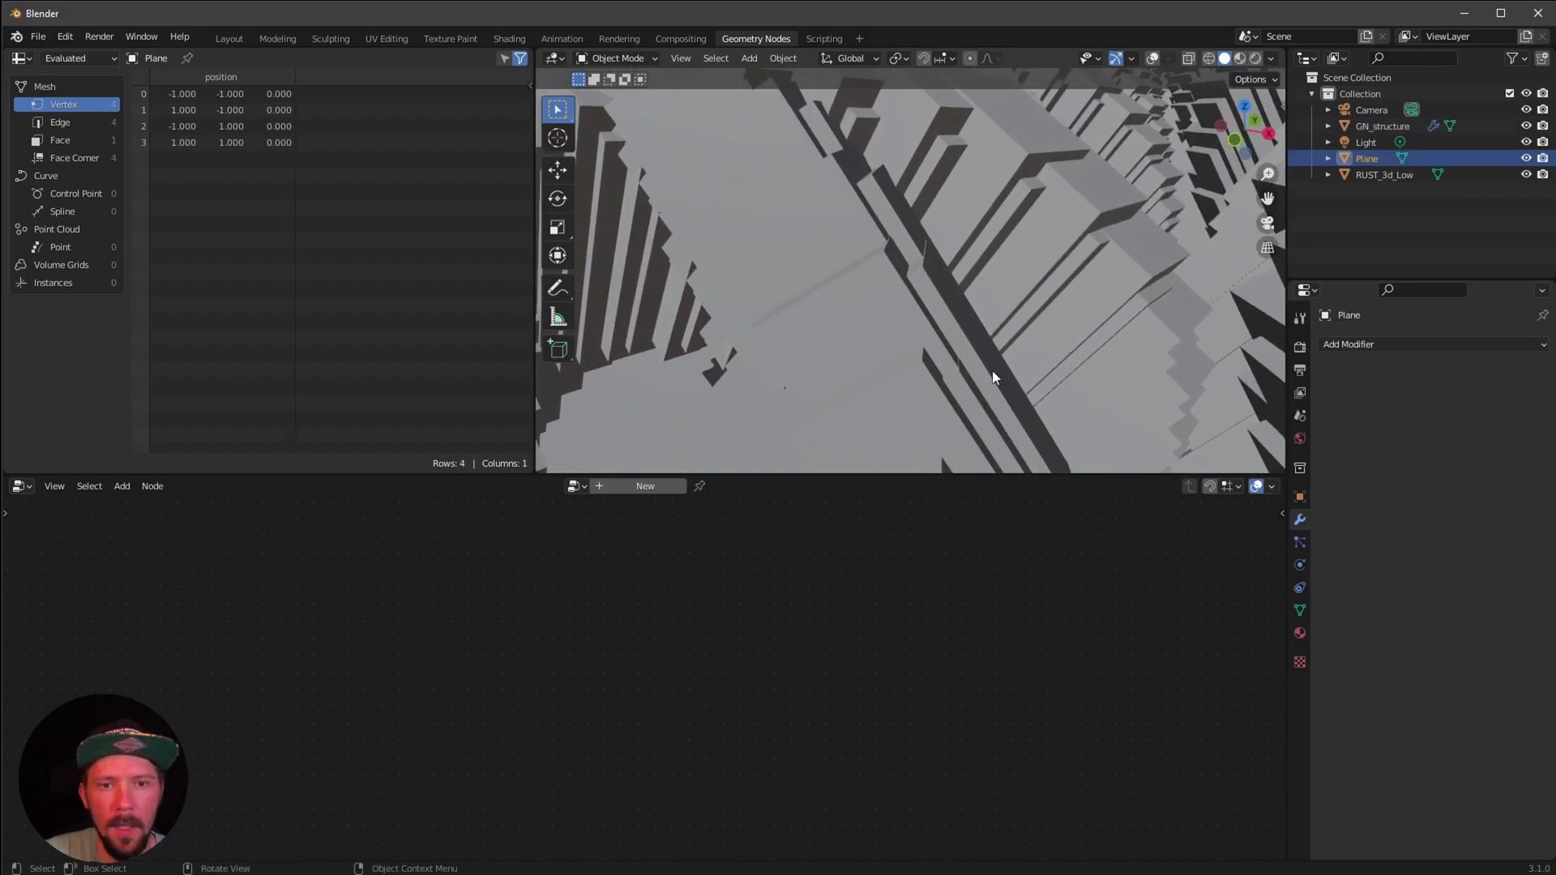
{"action": "left_click", "coordinate": [995, 420]}
{"action": "left_click", "coordinate": [1325, 421]}
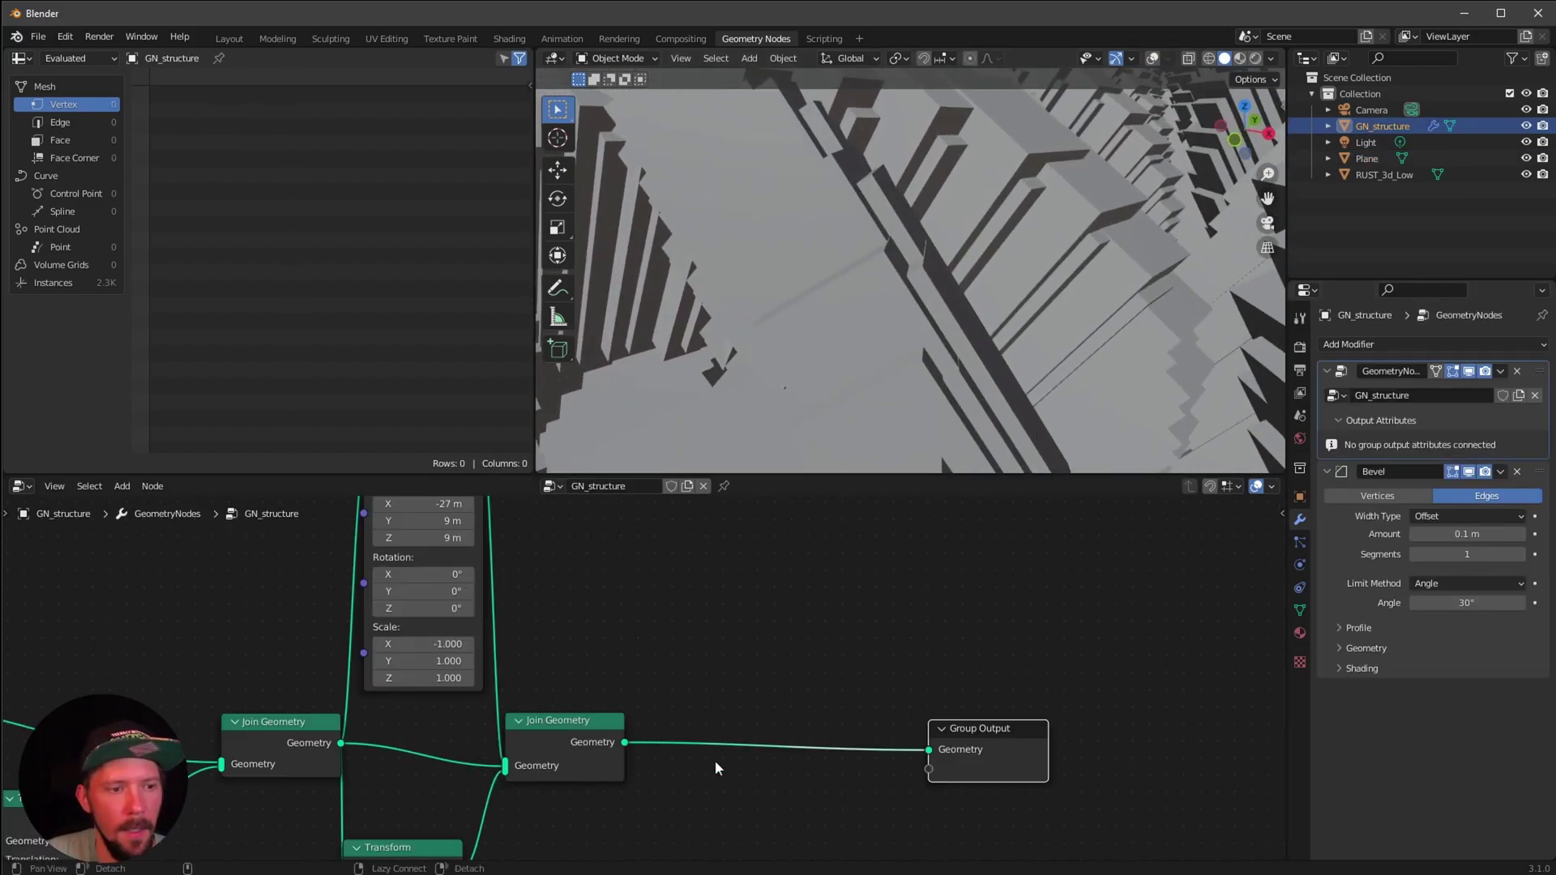
Add a Realize Instances node between the last Join Geometry node and the Group Output
{"action": "middle_click_drag", "start_coordinate": [731, 774], "coordinate": [778, 718]}
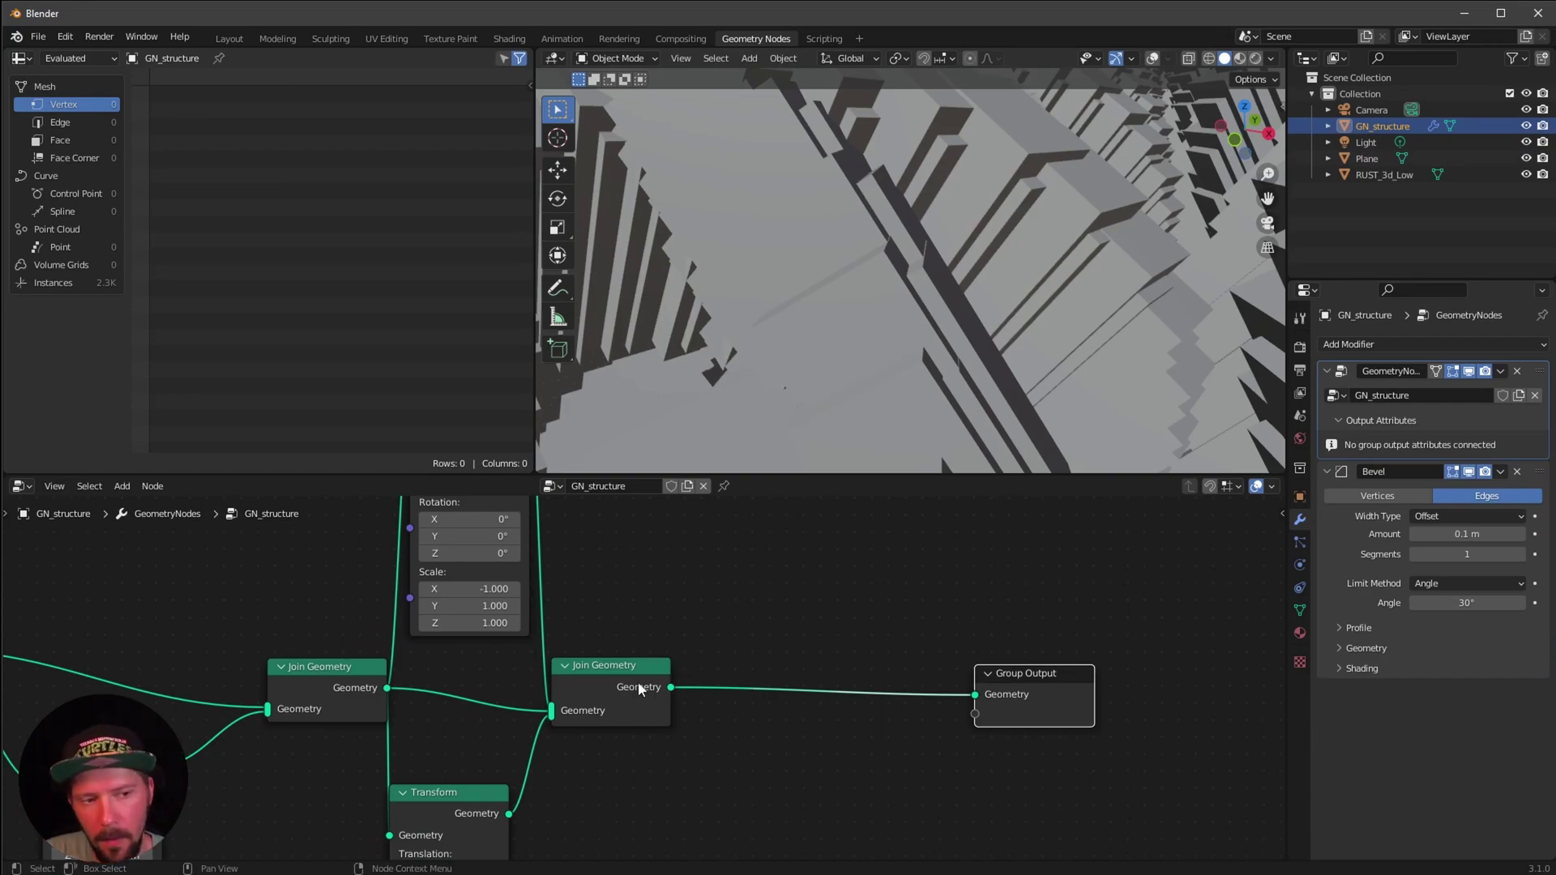
{"action": "key", "text": "shift+a"}
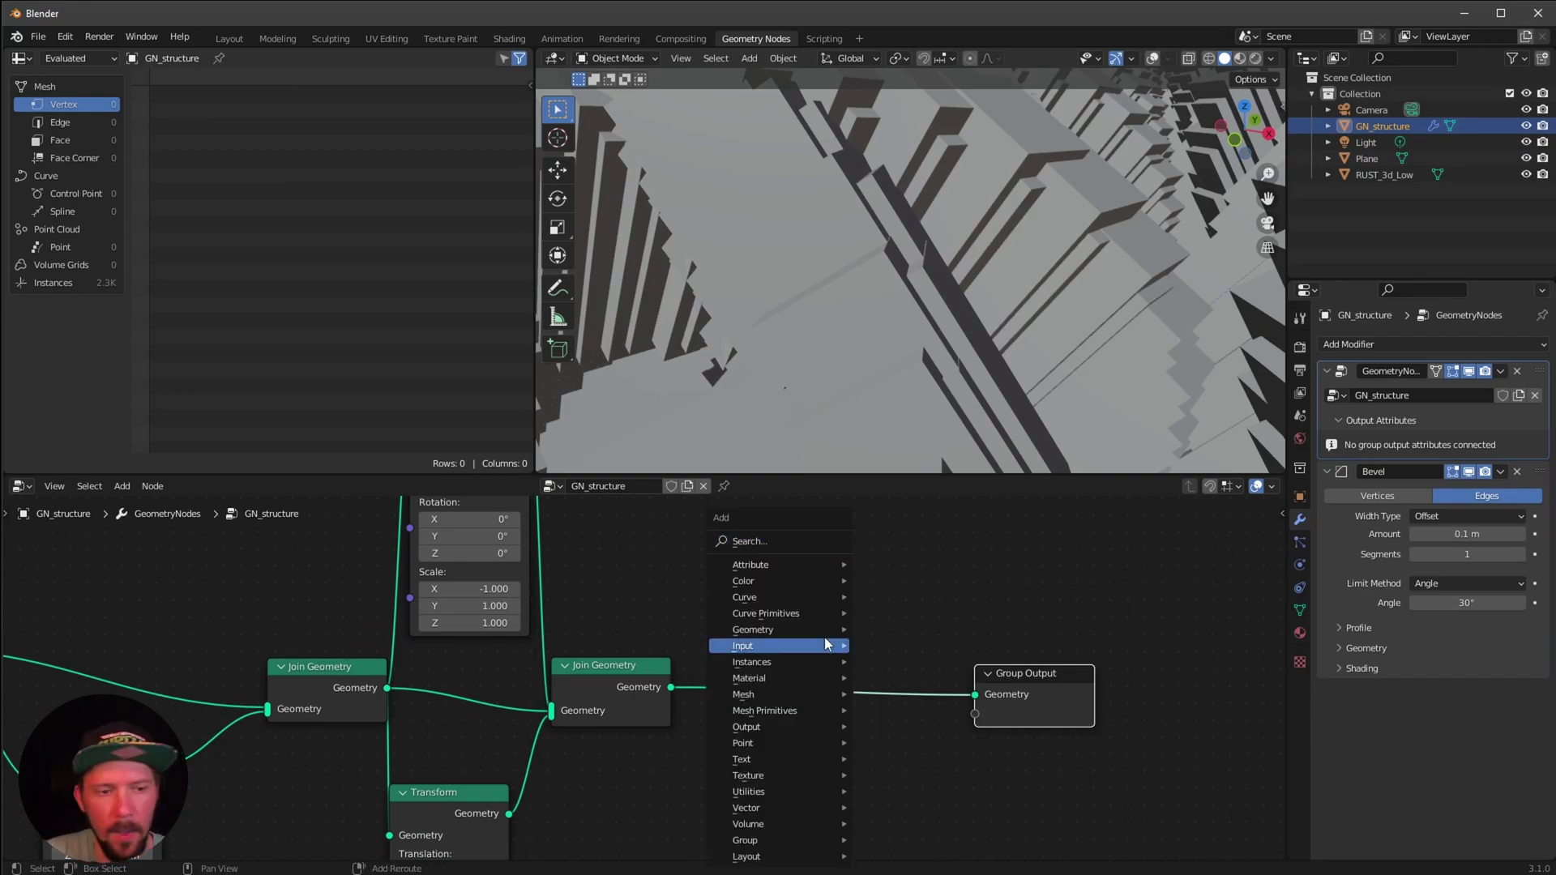
{"action": "left_click", "coordinate": [796, 537]}
{"action": "type", "text": "real"}
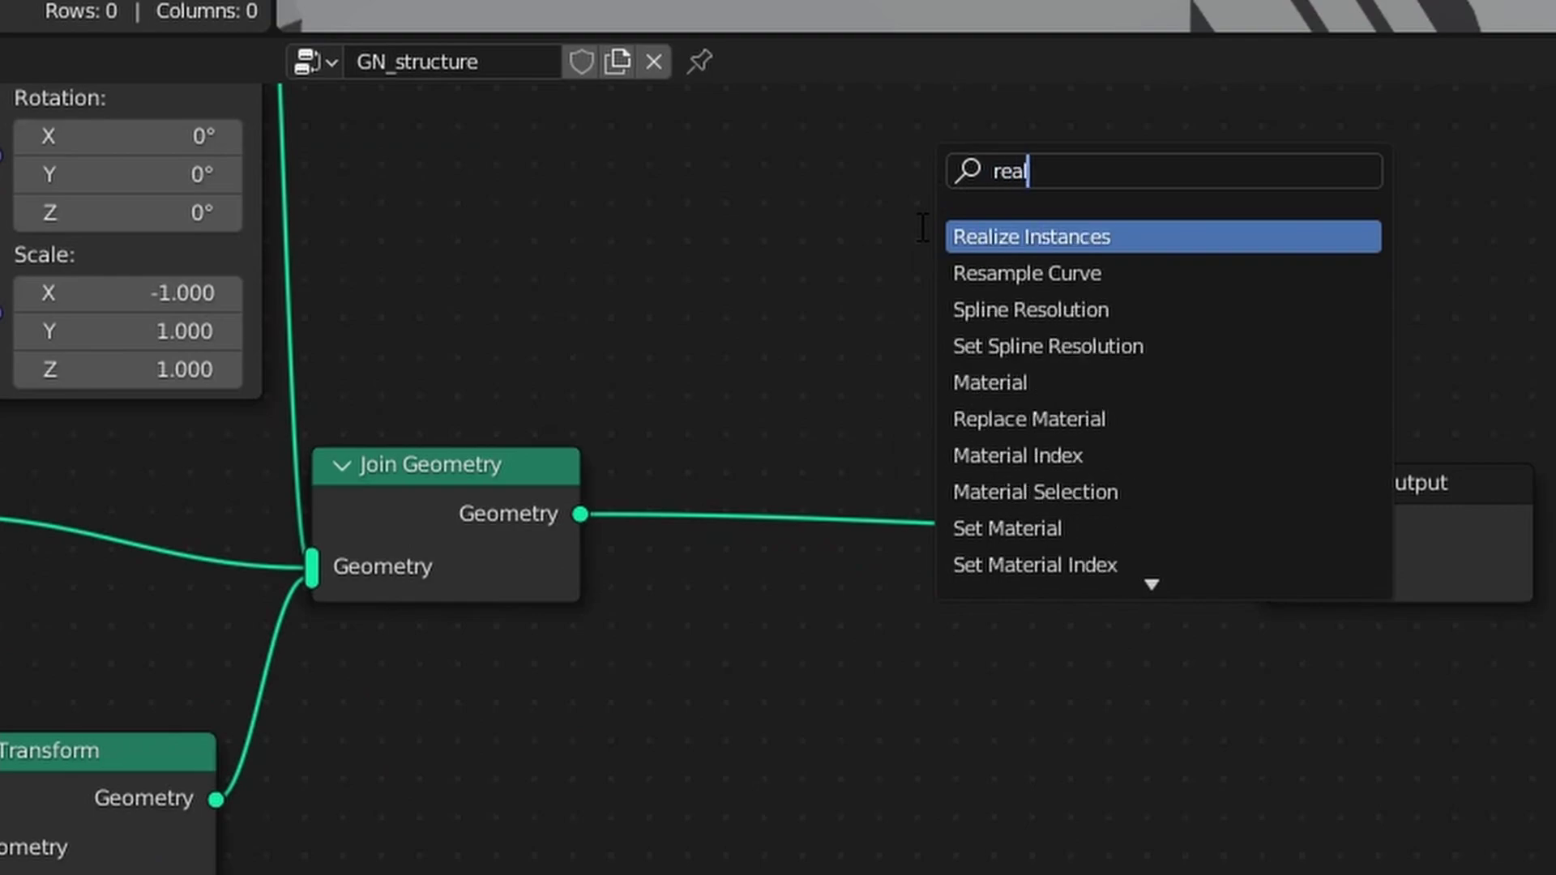
{"action": "left_click", "coordinate": [1205, 233]}
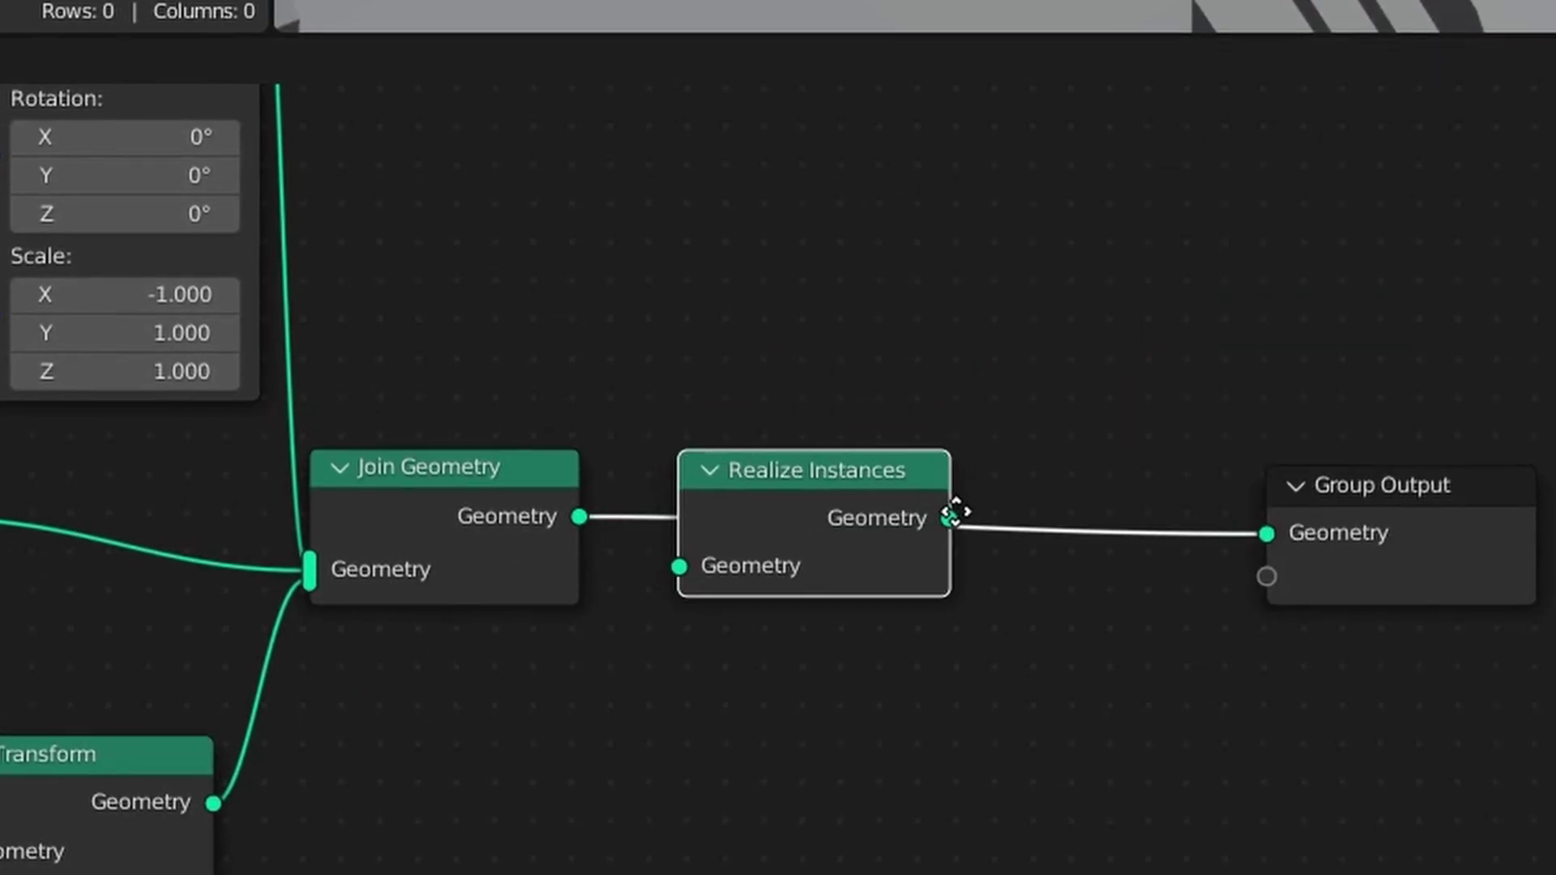
{"action": "left_click", "coordinate": [956, 512]}
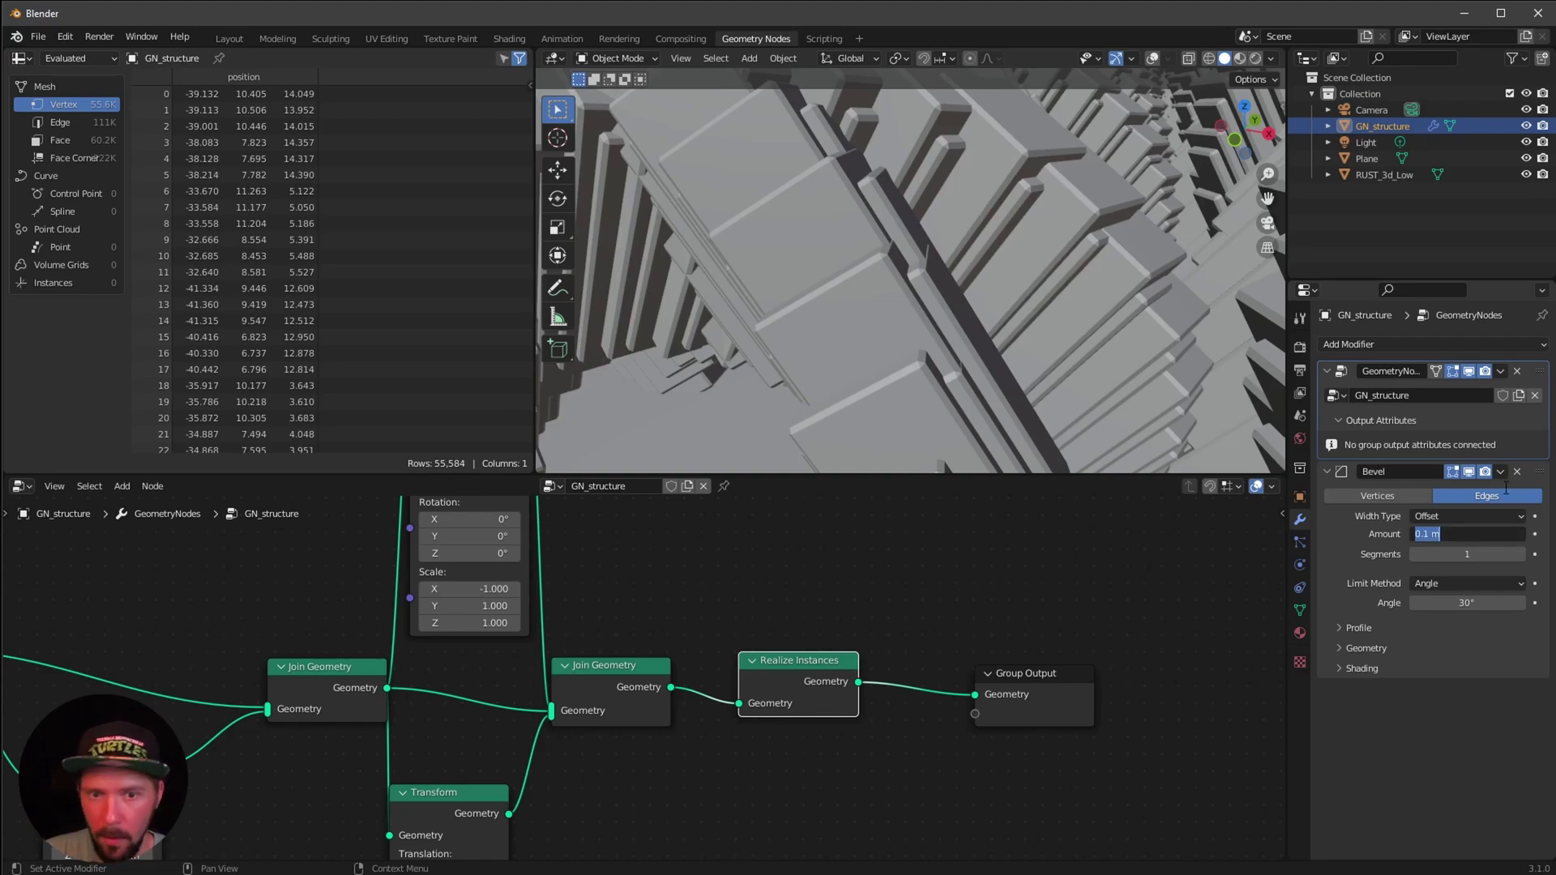
Set the Bevel modifier's amount to 0.05 m
{"action": "left_click", "coordinate": [1432, 535]}
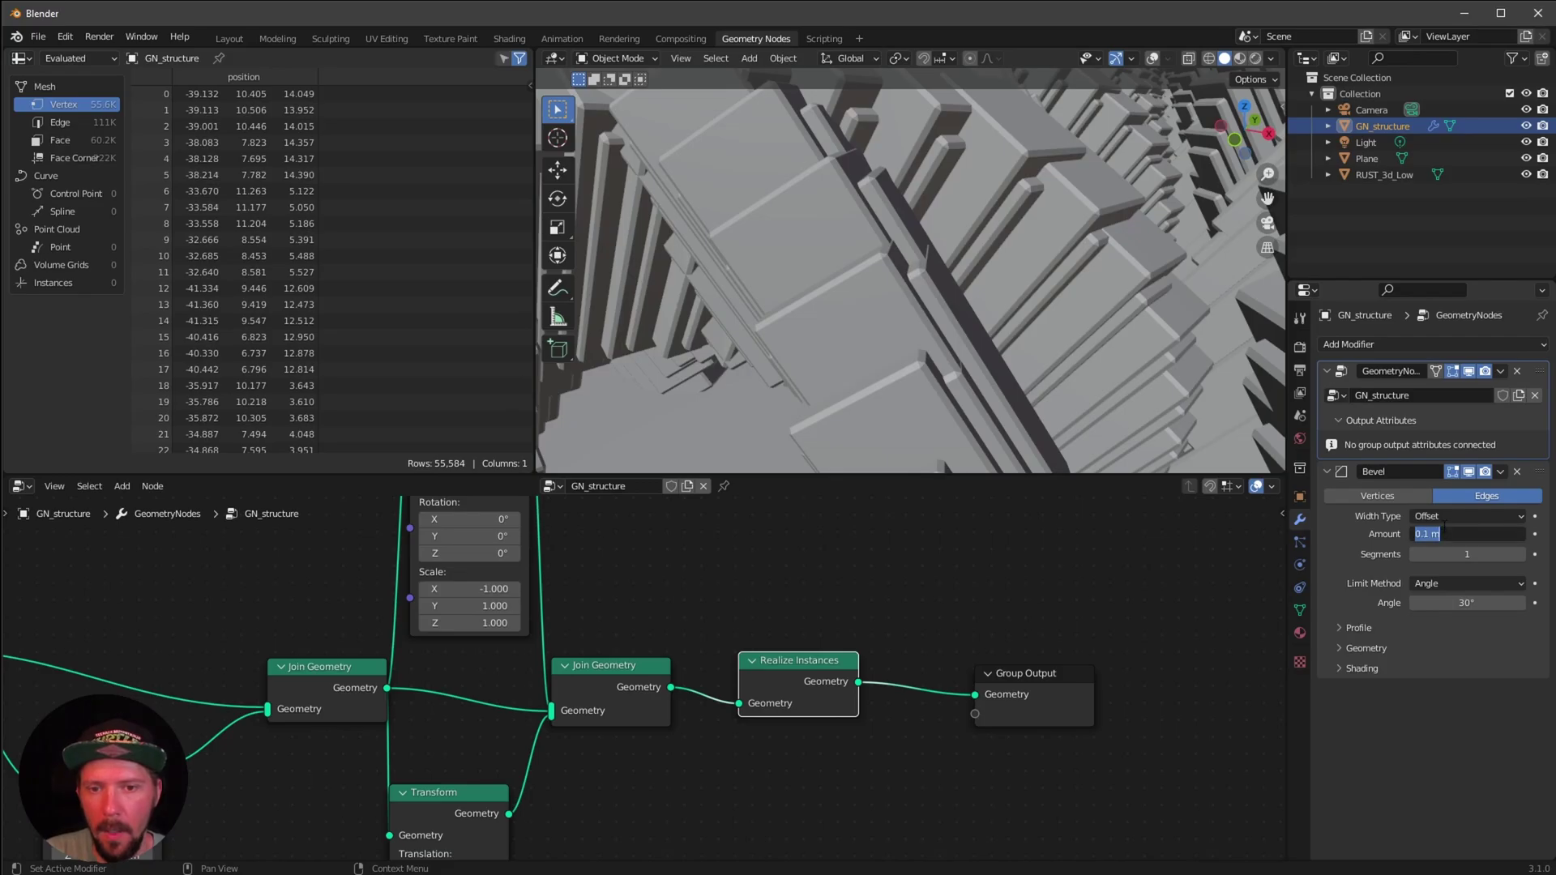
{"action": "key", "text": "BackSpace"}
{"action": "type", "text": ".0"}
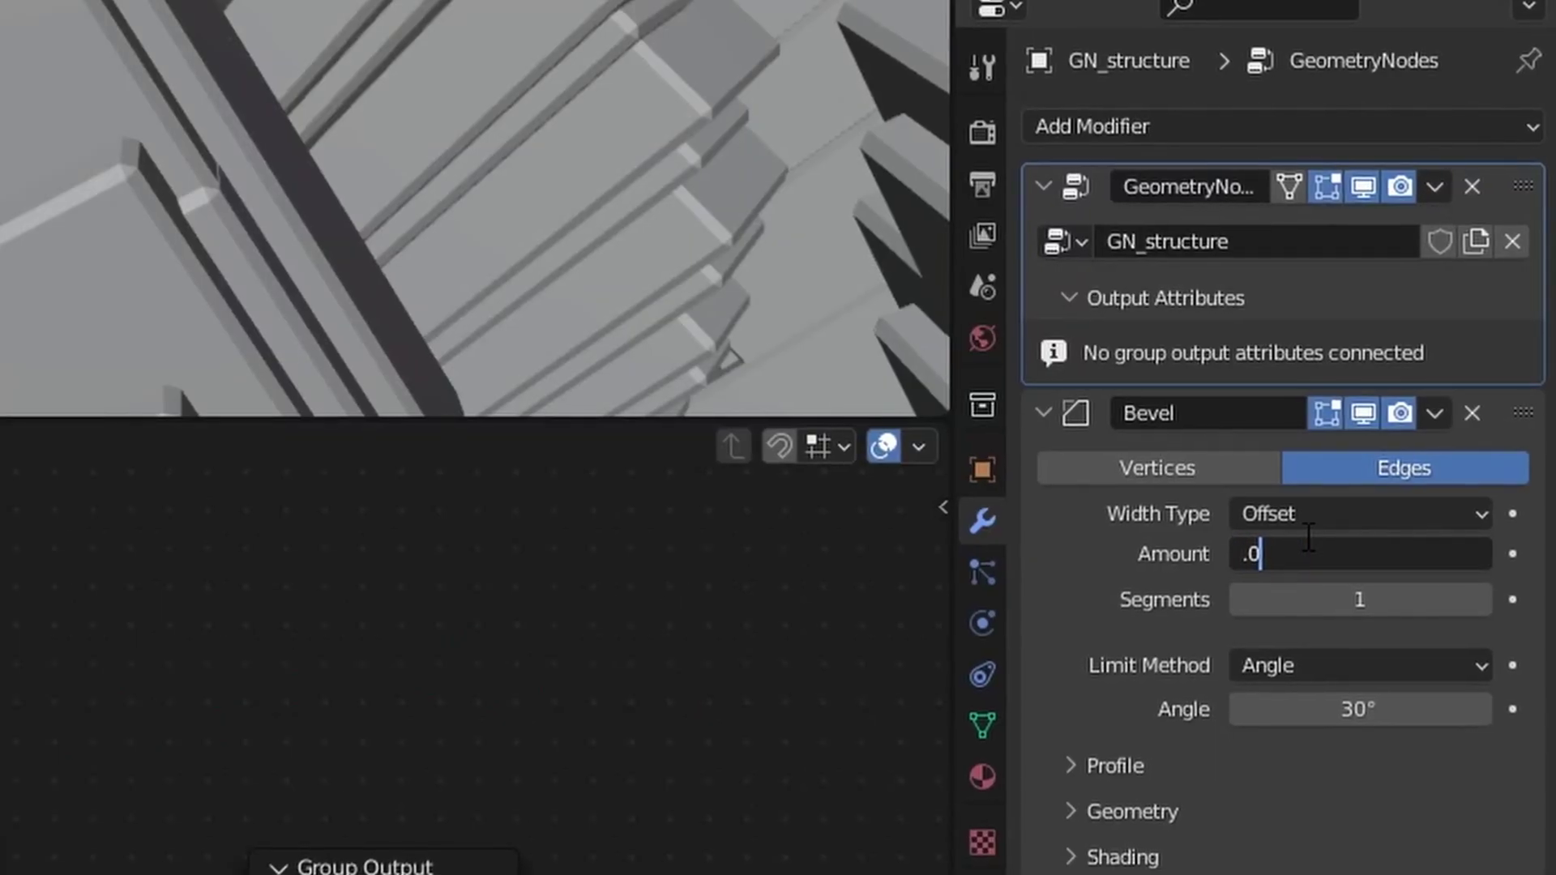
{"action": "type", "text": "5"}
{"action": "key", "text": "Return"}
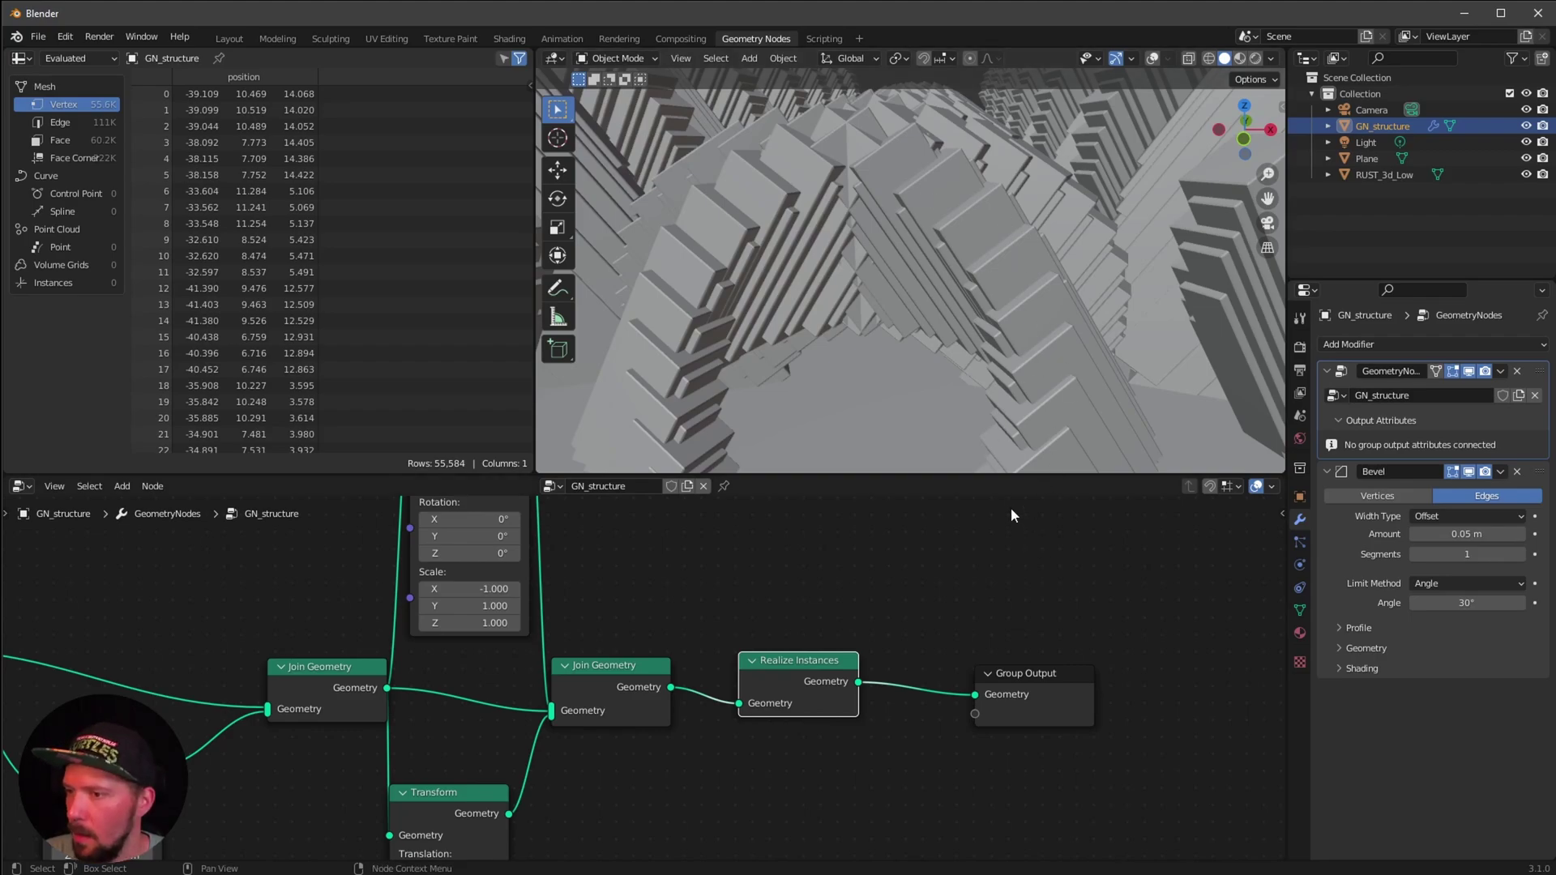
Move the Group Output node aside and insert a Set Material node after Realize Instances
{"action": "left_click_drag", "start_coordinate": [1087, 670], "coordinate": [1175, 655]}
{"action": "key", "text": "shift+a"}
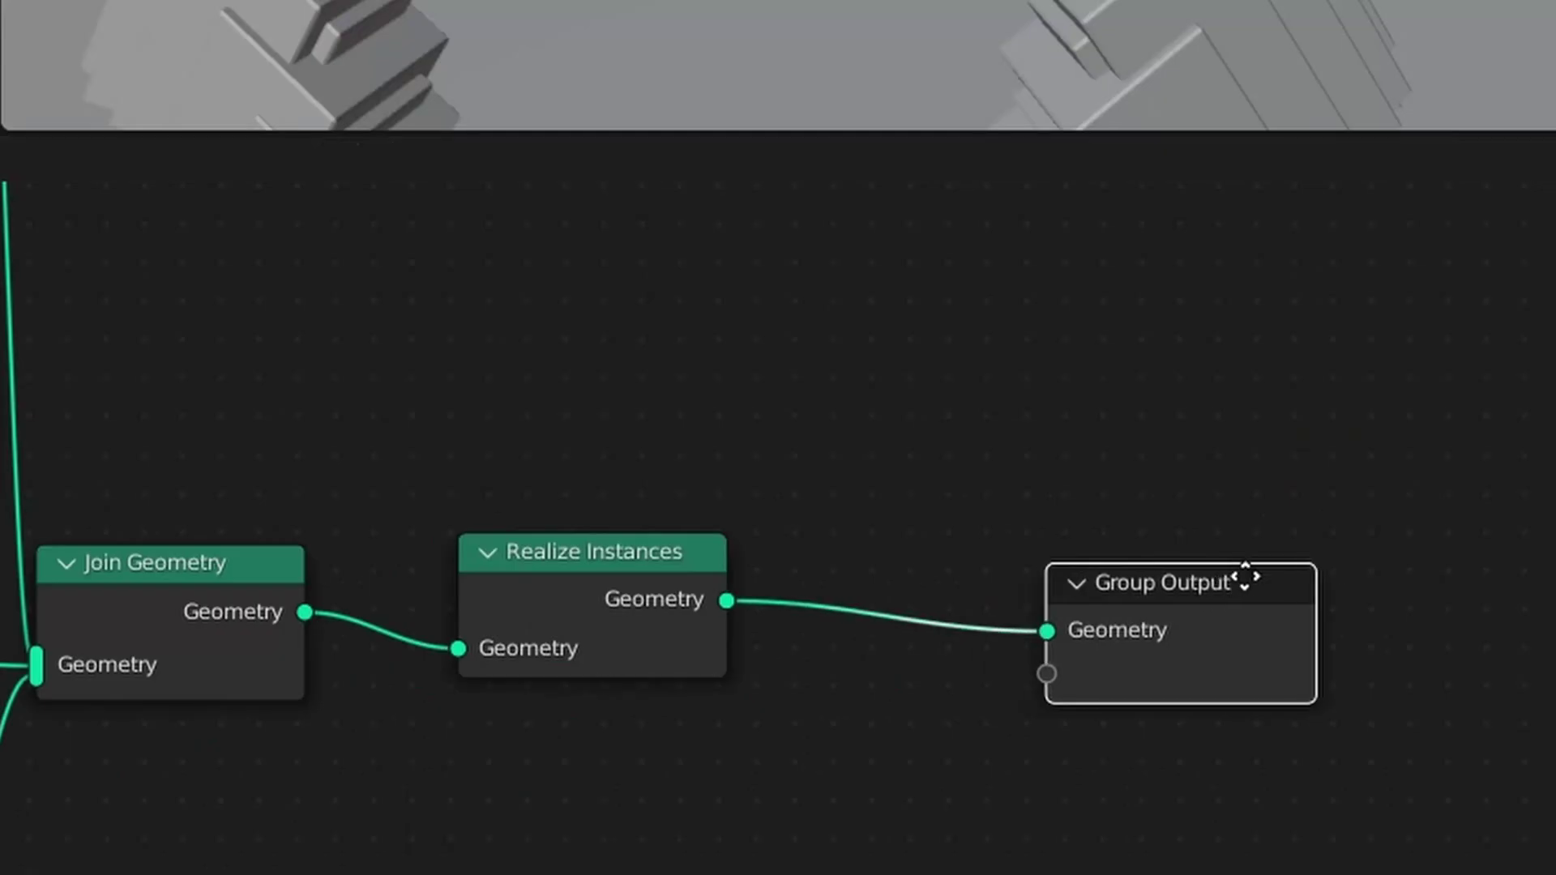
{"action": "left_click", "coordinate": [1039, 284]}
{"action": "type", "text": "set ma"}
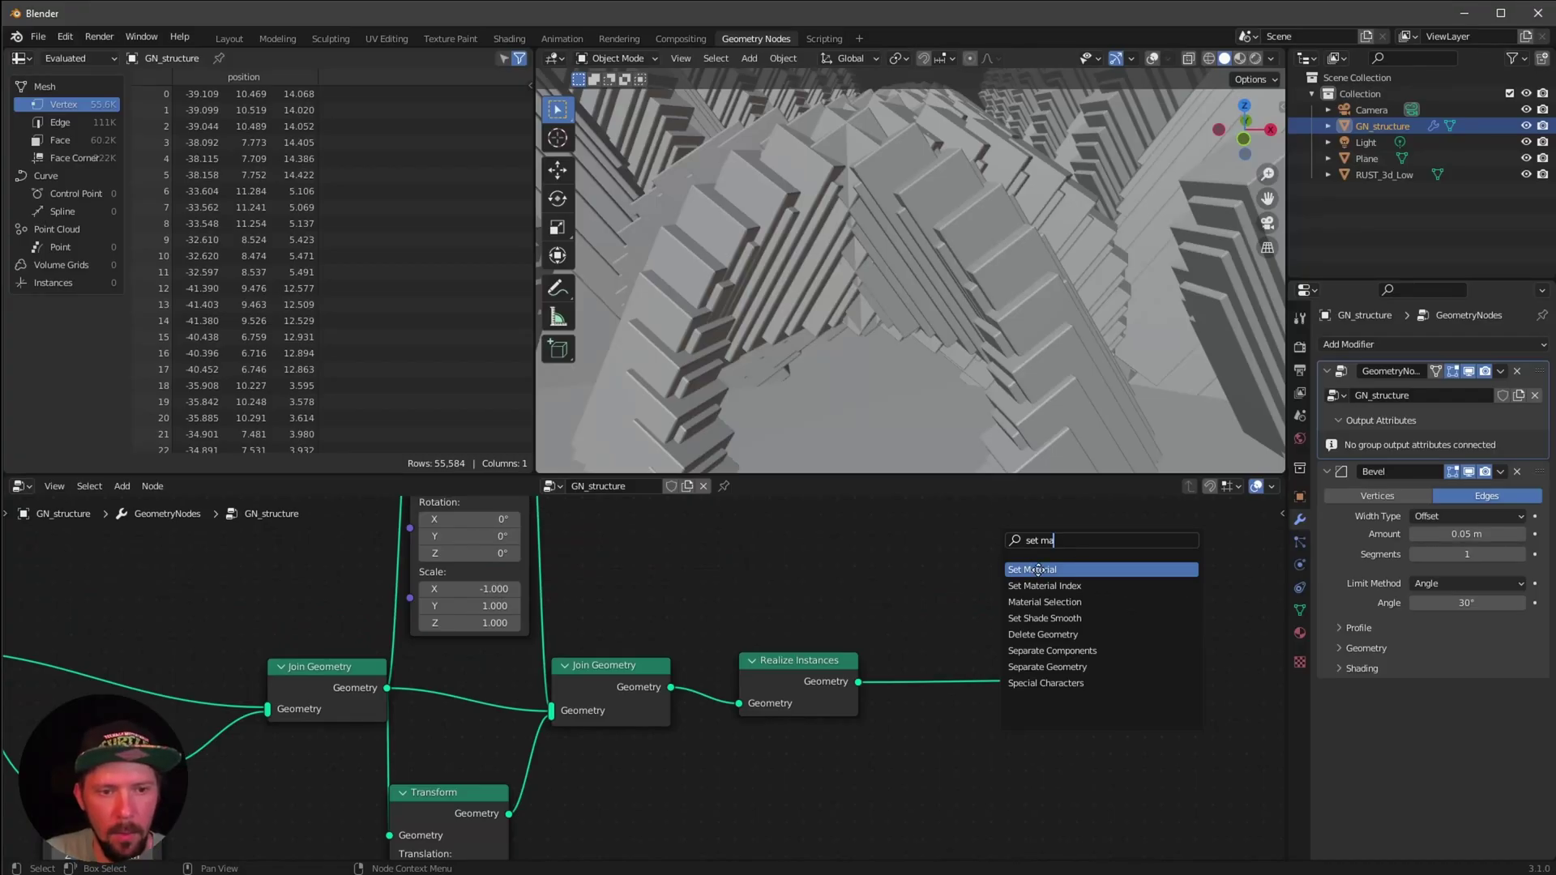
{"action": "left_click", "coordinate": [1039, 570]}
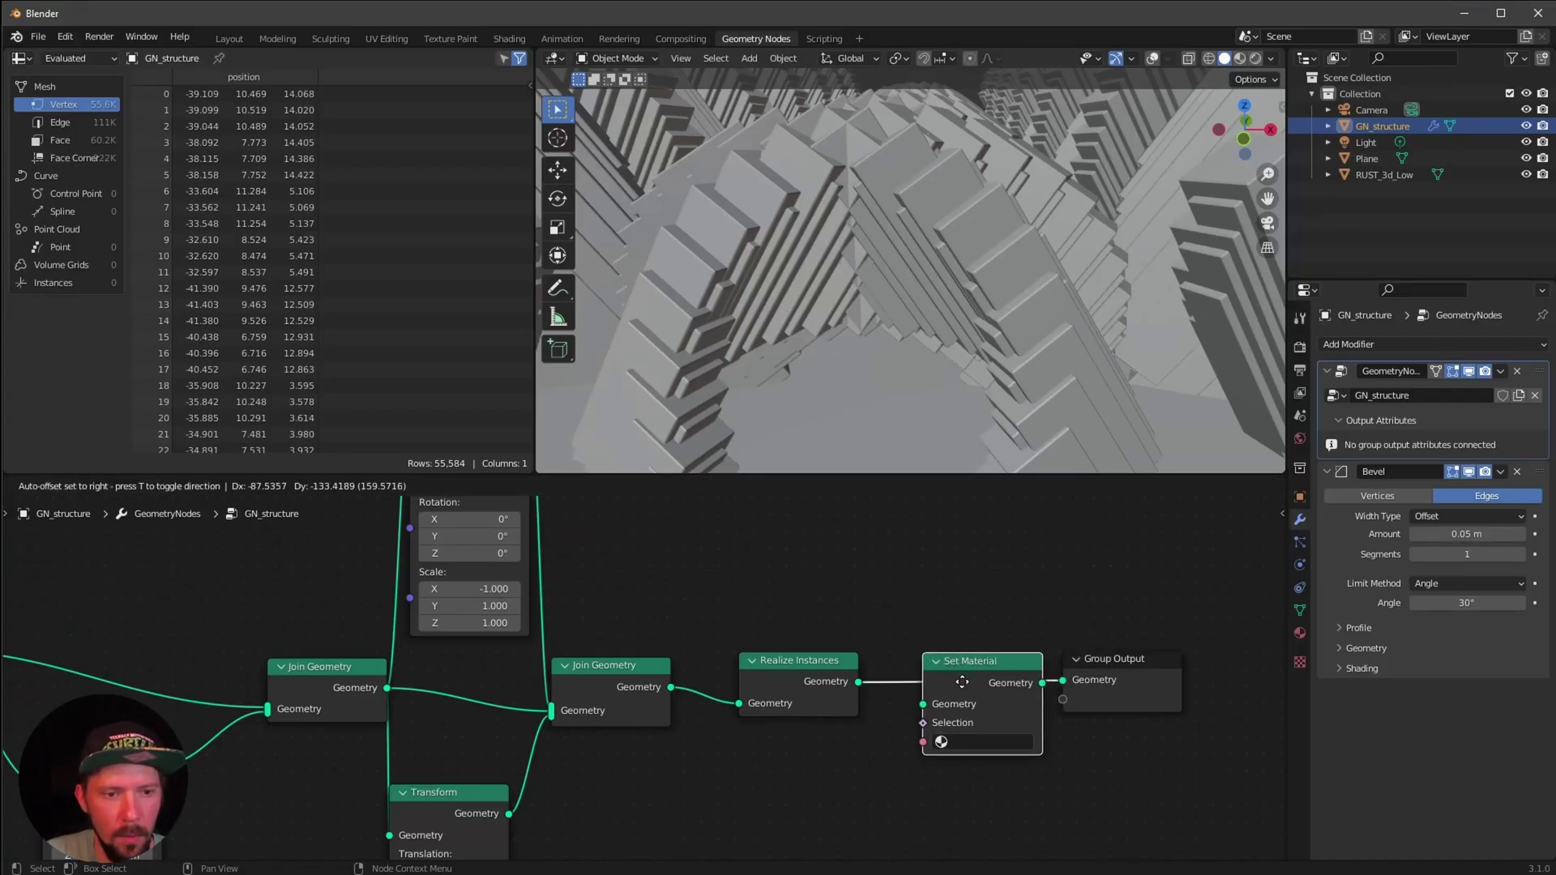
{"action": "left_click", "coordinate": [1053, 595]}
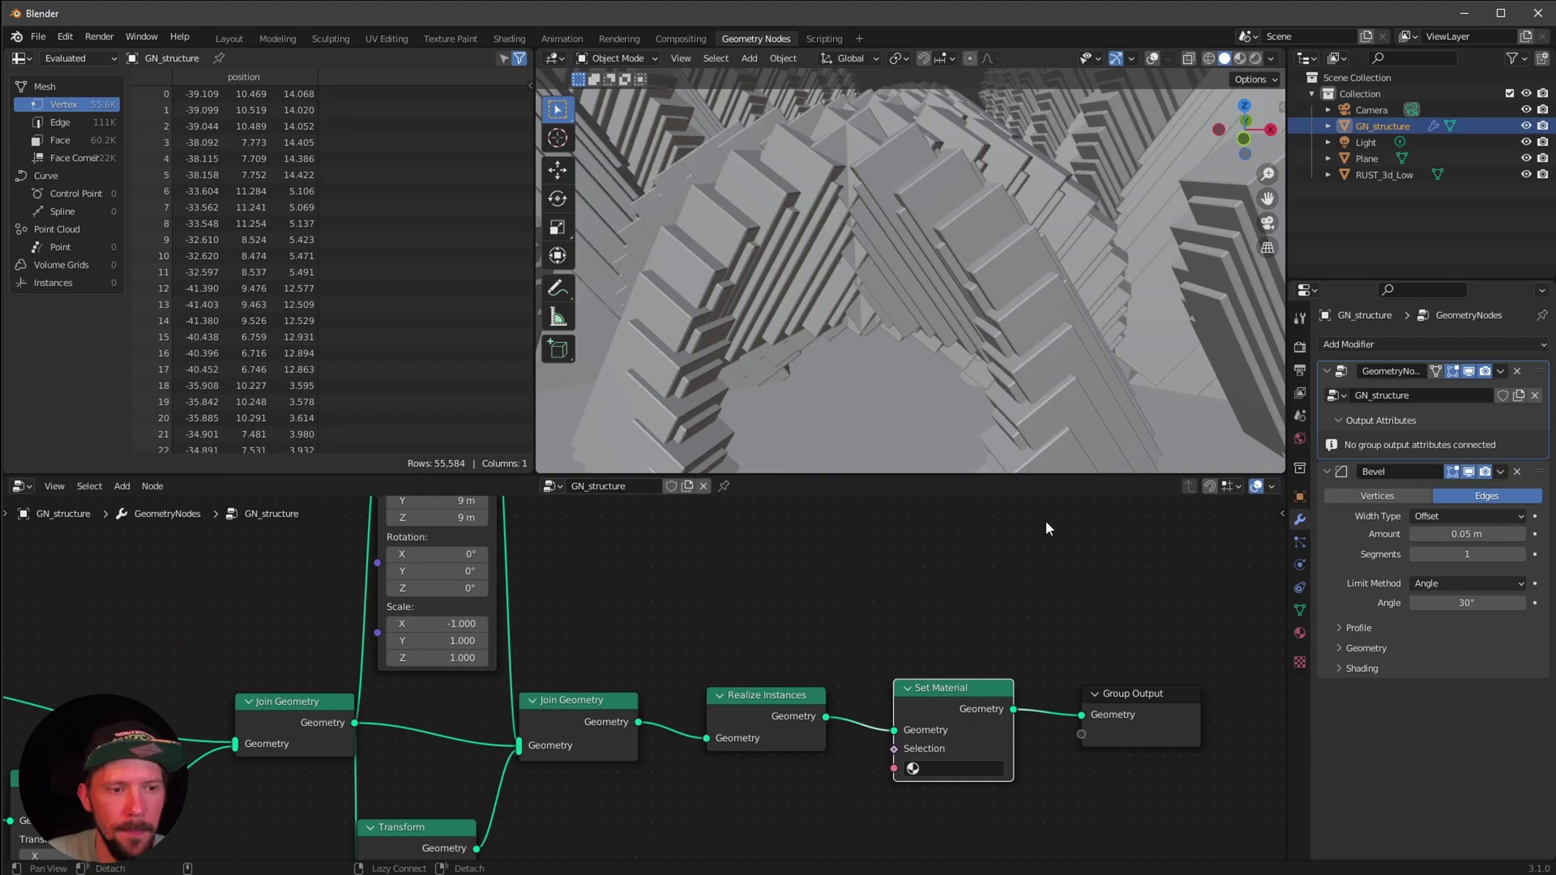
Switch the viewport to Rendered shading and view the tunnel entrance behind the human figure
{"action": "scroll", "coordinate": [916, 639], "scroll_direction": "down", "scroll_amount": 2}
{"action": "mouse_move", "coordinate": [1008, 377]}
{"action": "middle_mouse_down"}
{"action": "mouse_move", "coordinate": [997, 368]}
{"action": "mouse_move", "coordinate": [1024, 368]}
{"action": "mouse_move", "coordinate": [943, 392]}
{"action": "mouse_move", "coordinate": [1032, 377]}
{"action": "mouse_move", "coordinate": [950, 376]}
{"action": "mouse_move", "coordinate": [981, 369]}
{"action": "middle_mouse_up"}
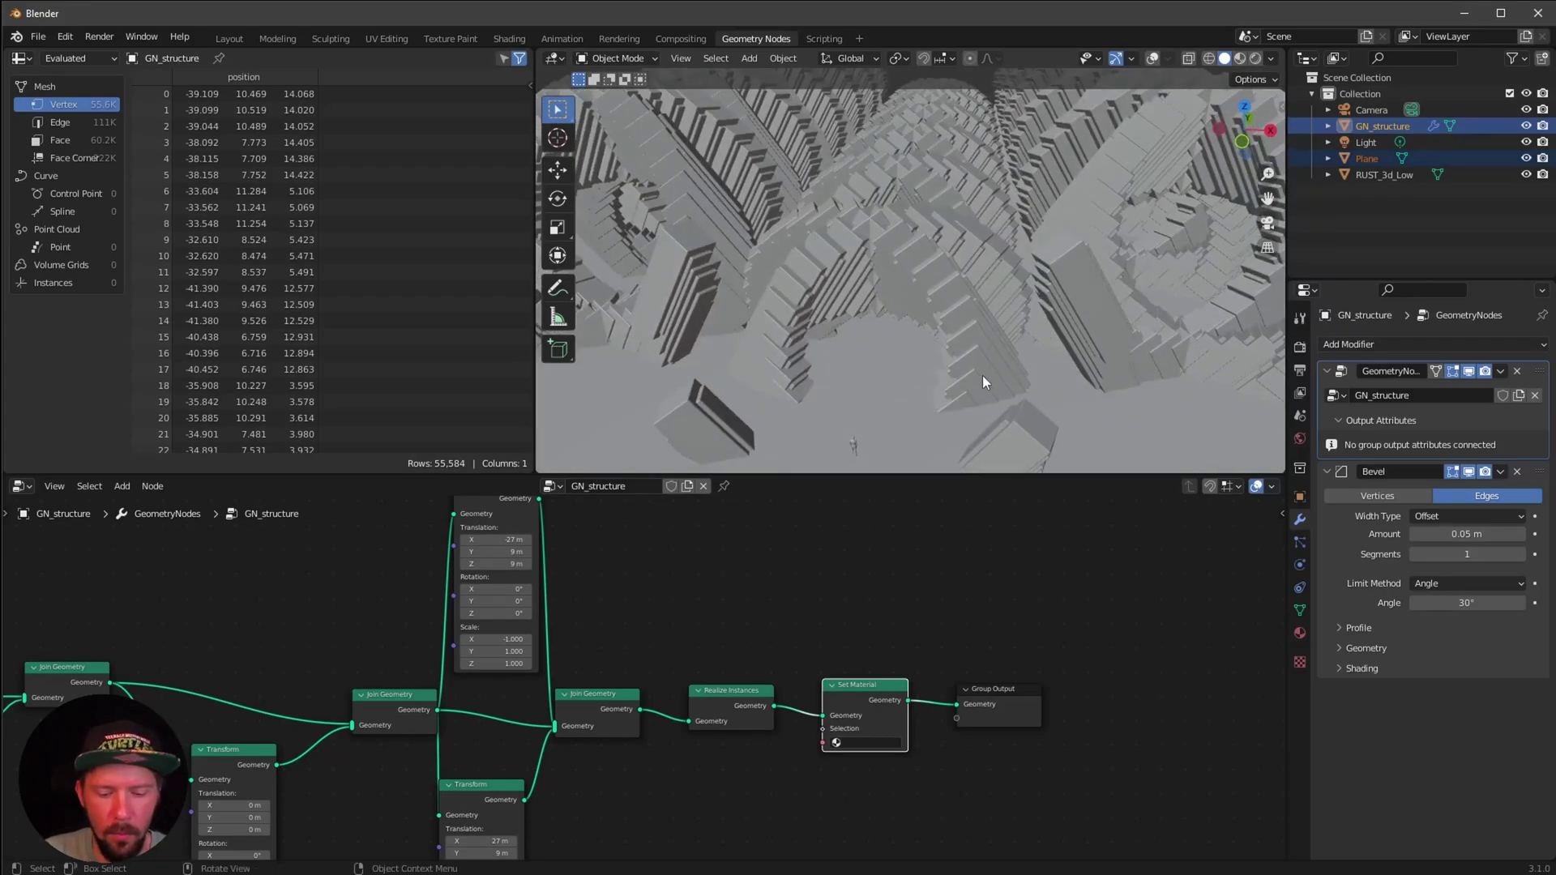
{"action": "key", "text": "z"}
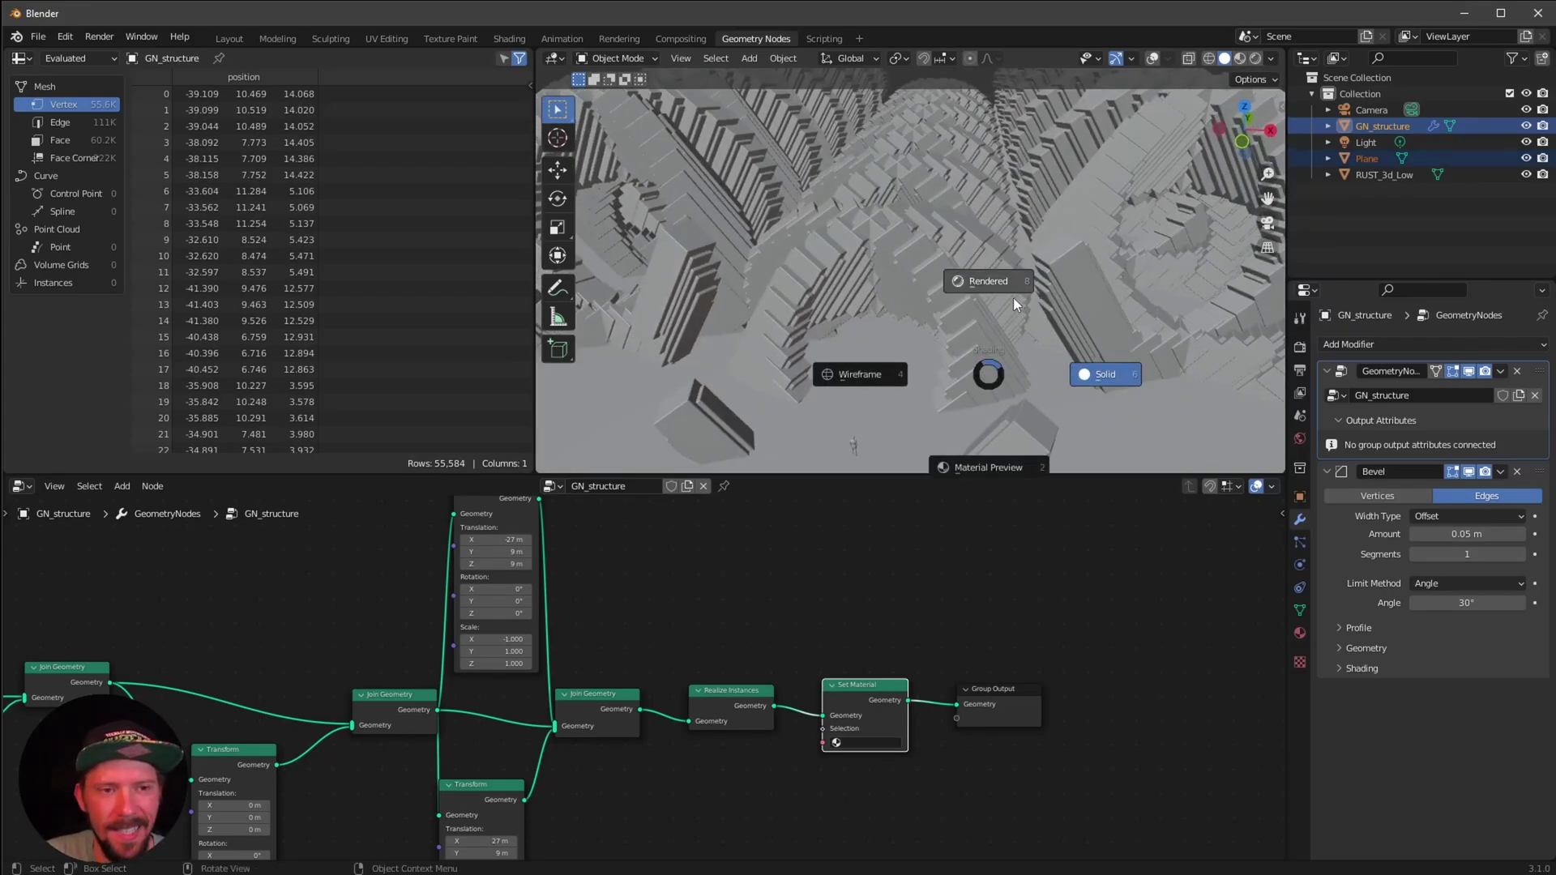
{"action": "left_click", "coordinate": [996, 284]}
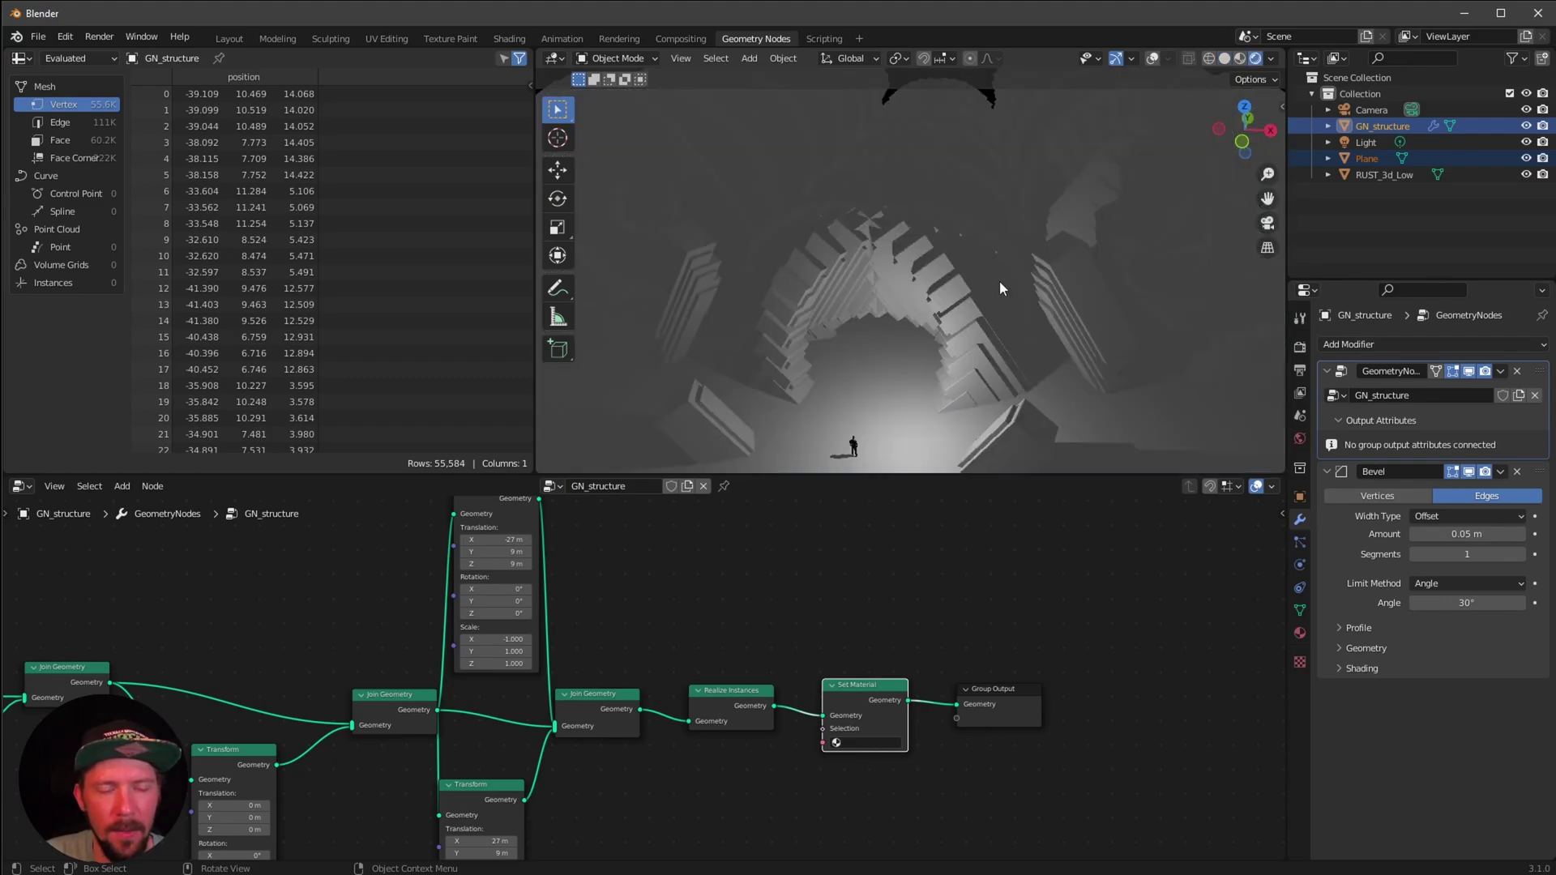
{"action": "middle_click_drag", "start_coordinate": [999, 324], "coordinate": [1077, 397]}
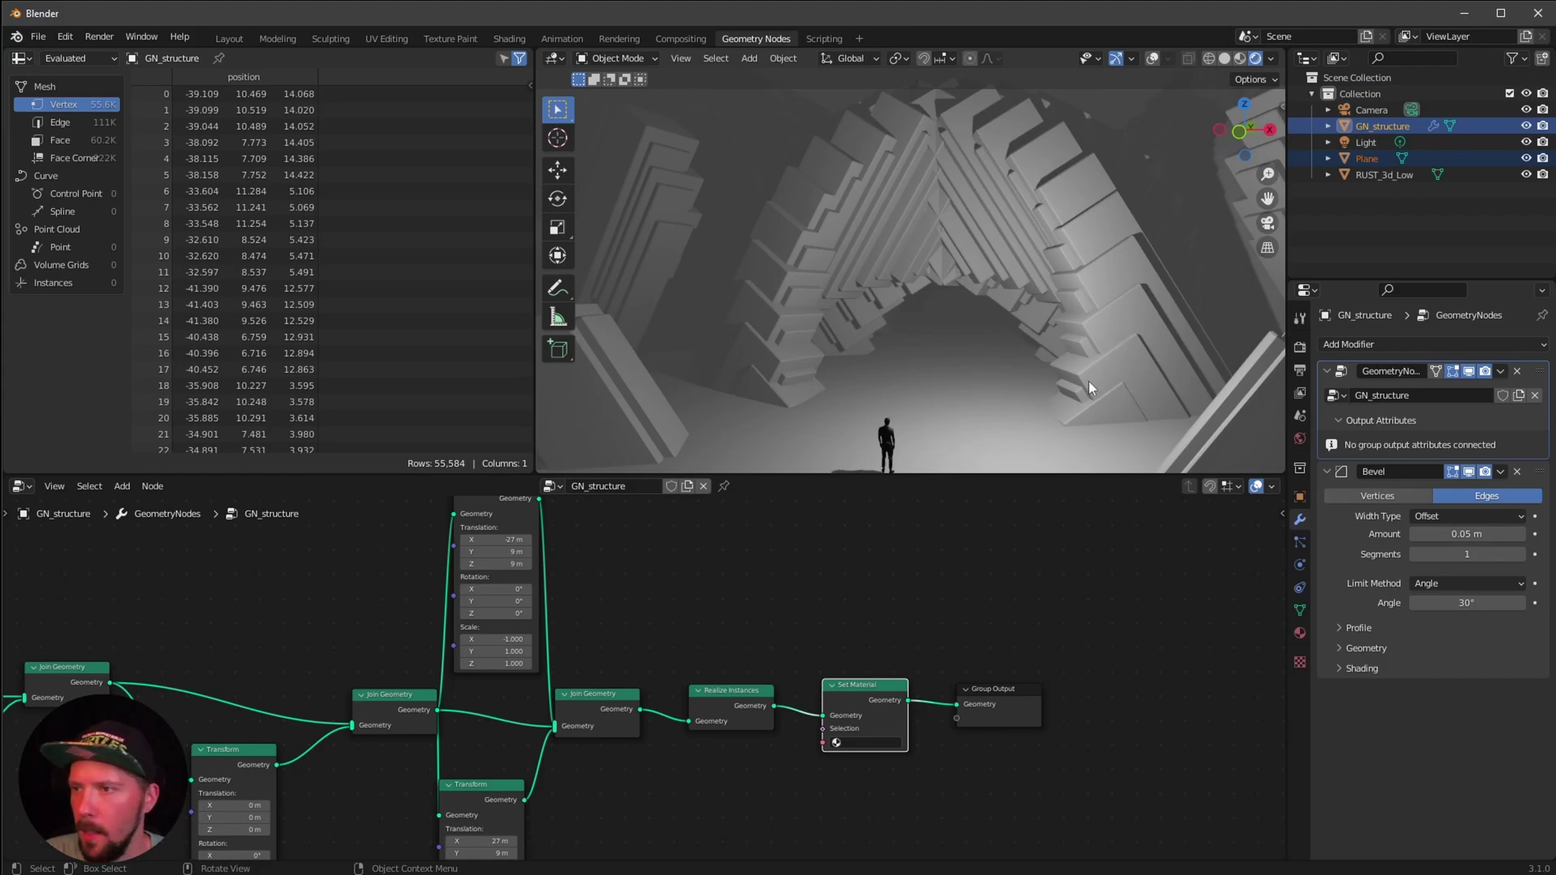
Select only the GN_structure object, leaving the Plane out of the selection
{"action": "left_click", "coordinate": [1378, 126]}
{"action": "left_click", "coordinate": [1358, 241]}
{"action": "left_click", "coordinate": [1380, 126]}
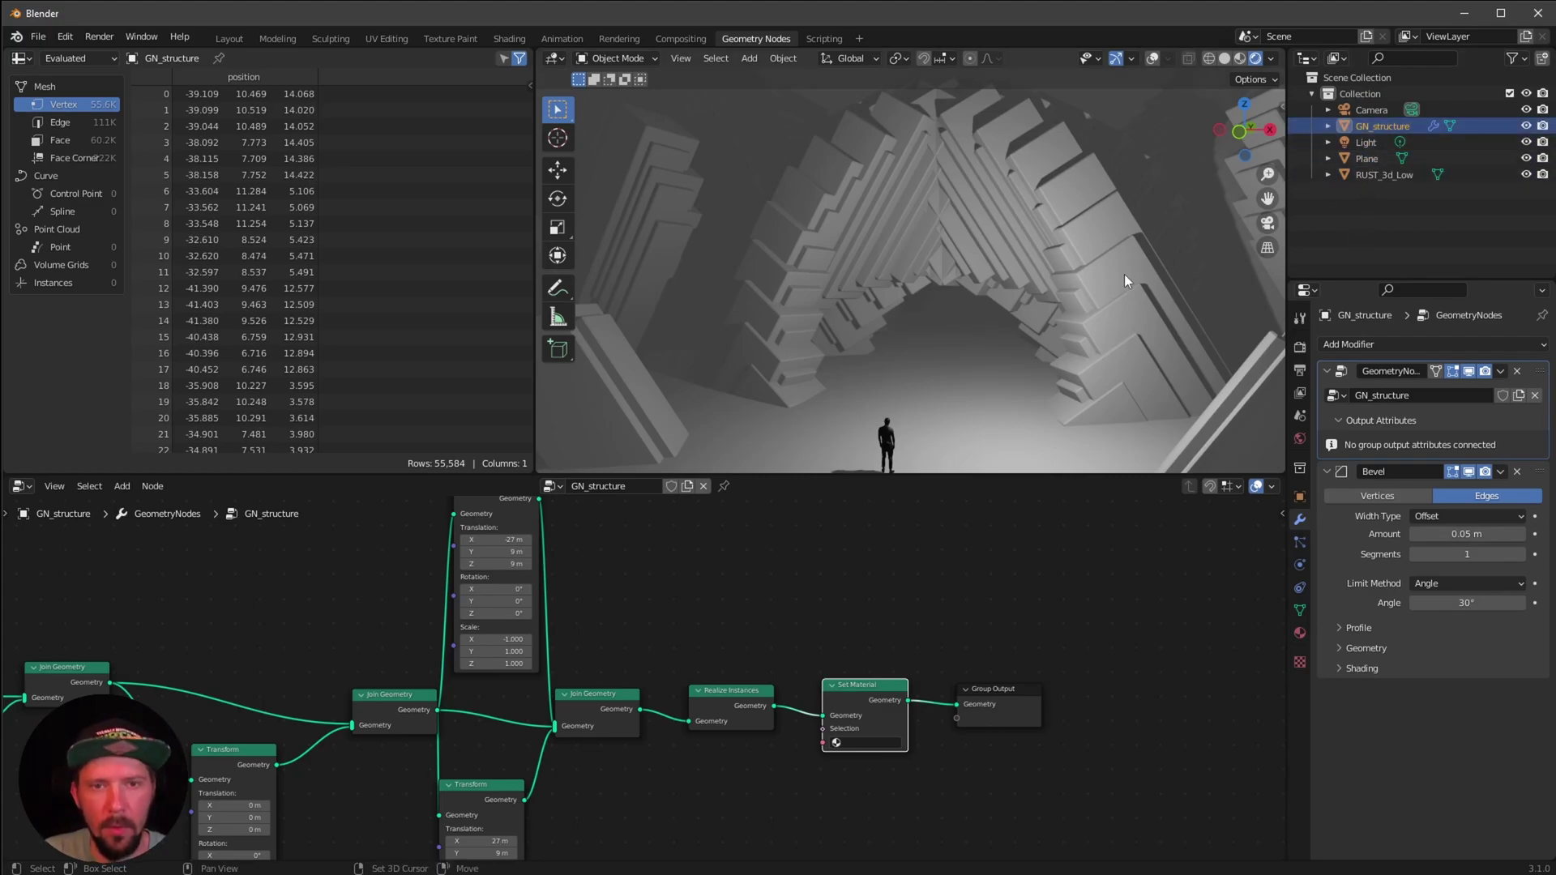
Duplicate the GN_structure object in place and rename the copy GN_structure_edge
{"action": "key", "text": "shift+d"}
{"action": "right_click", "coordinate": [1475, 94]}
{"action": "left_click", "coordinate": [1393, 141]}
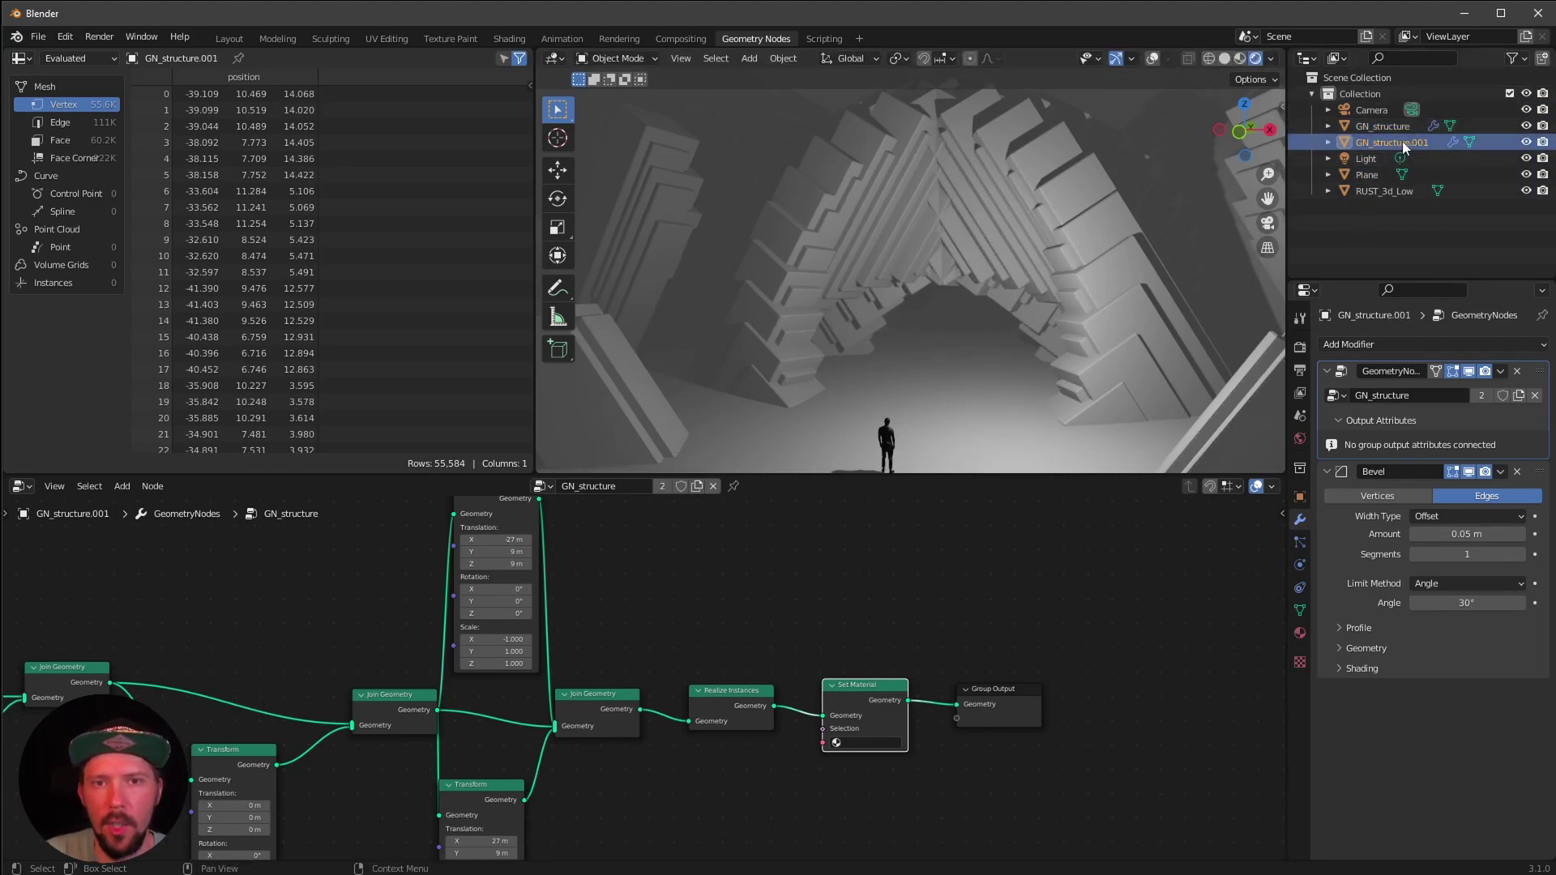
{"action": "left_click", "coordinate": [1456, 60]}
{"action": "left_click", "coordinate": [1336, 211]}
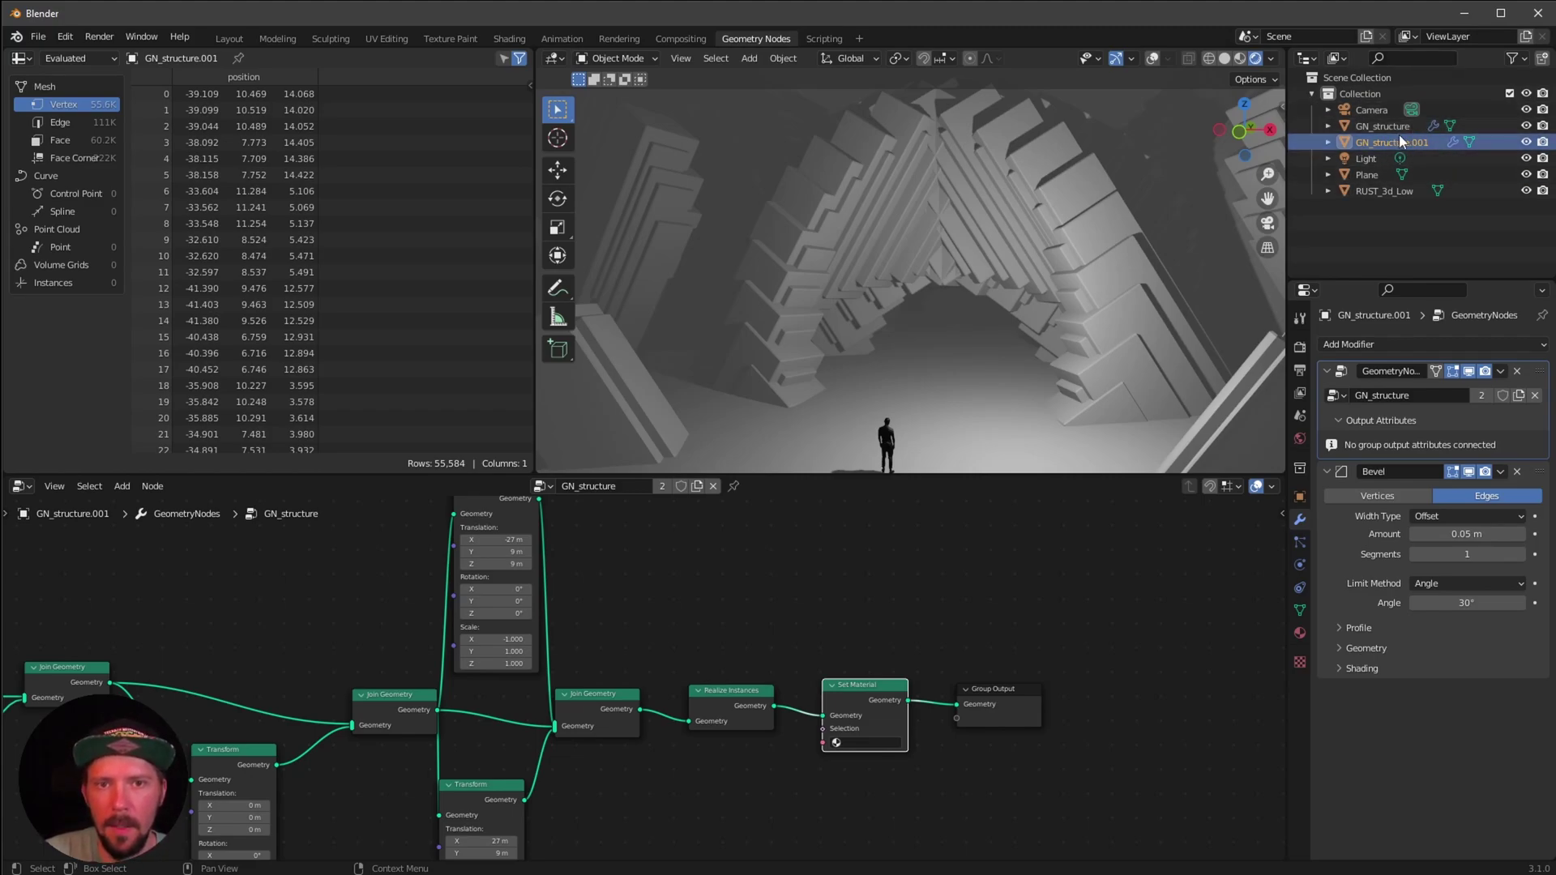
{"action": "double_click", "coordinate": [1392, 142]}
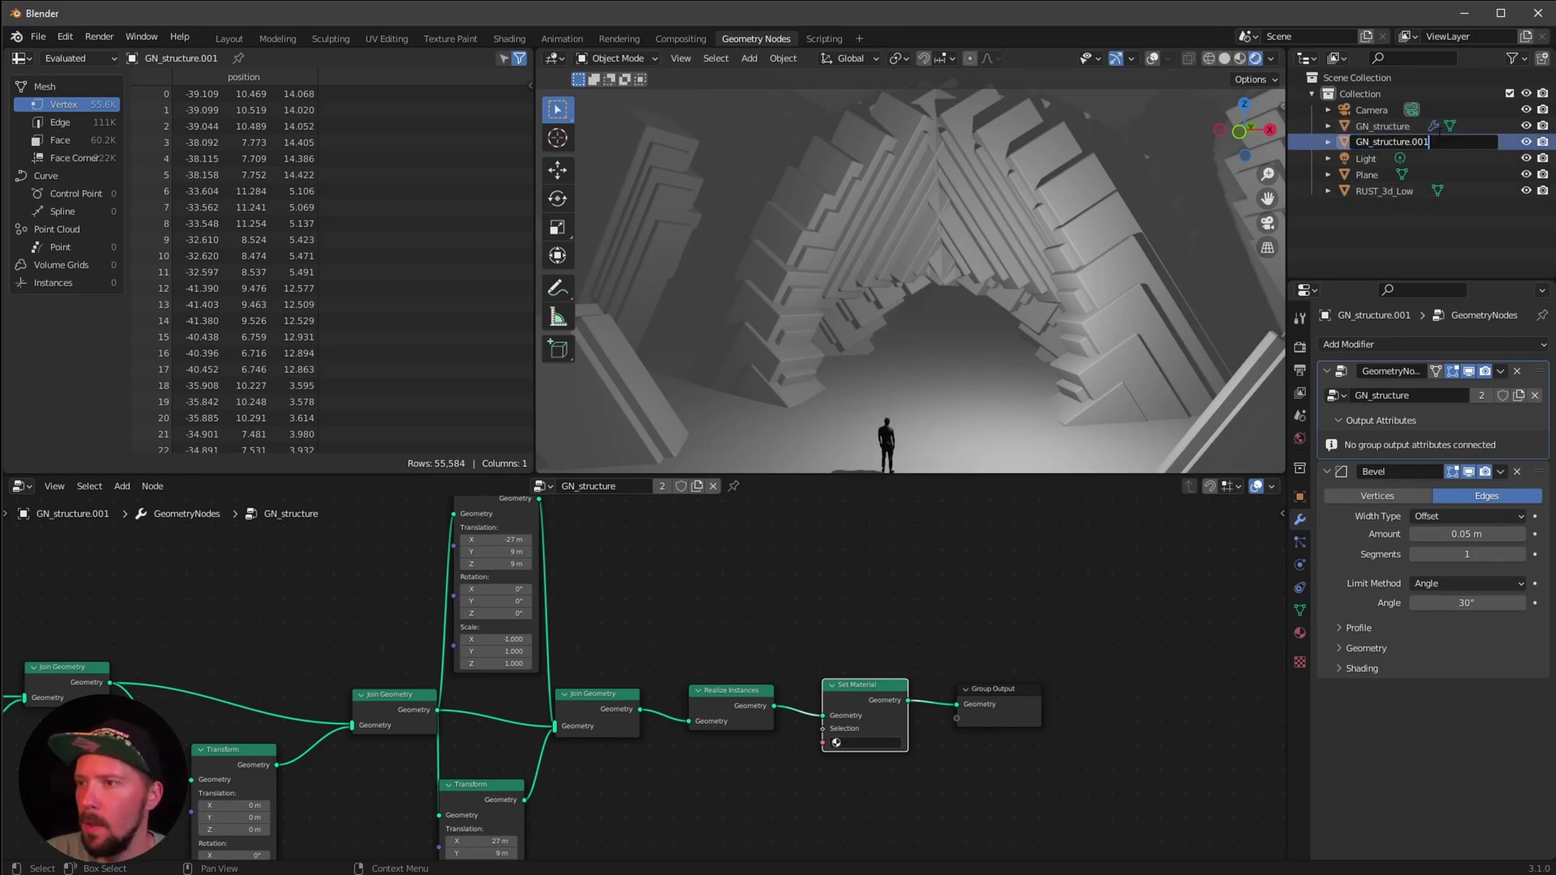
{"action": "type", "text": "_ed"}
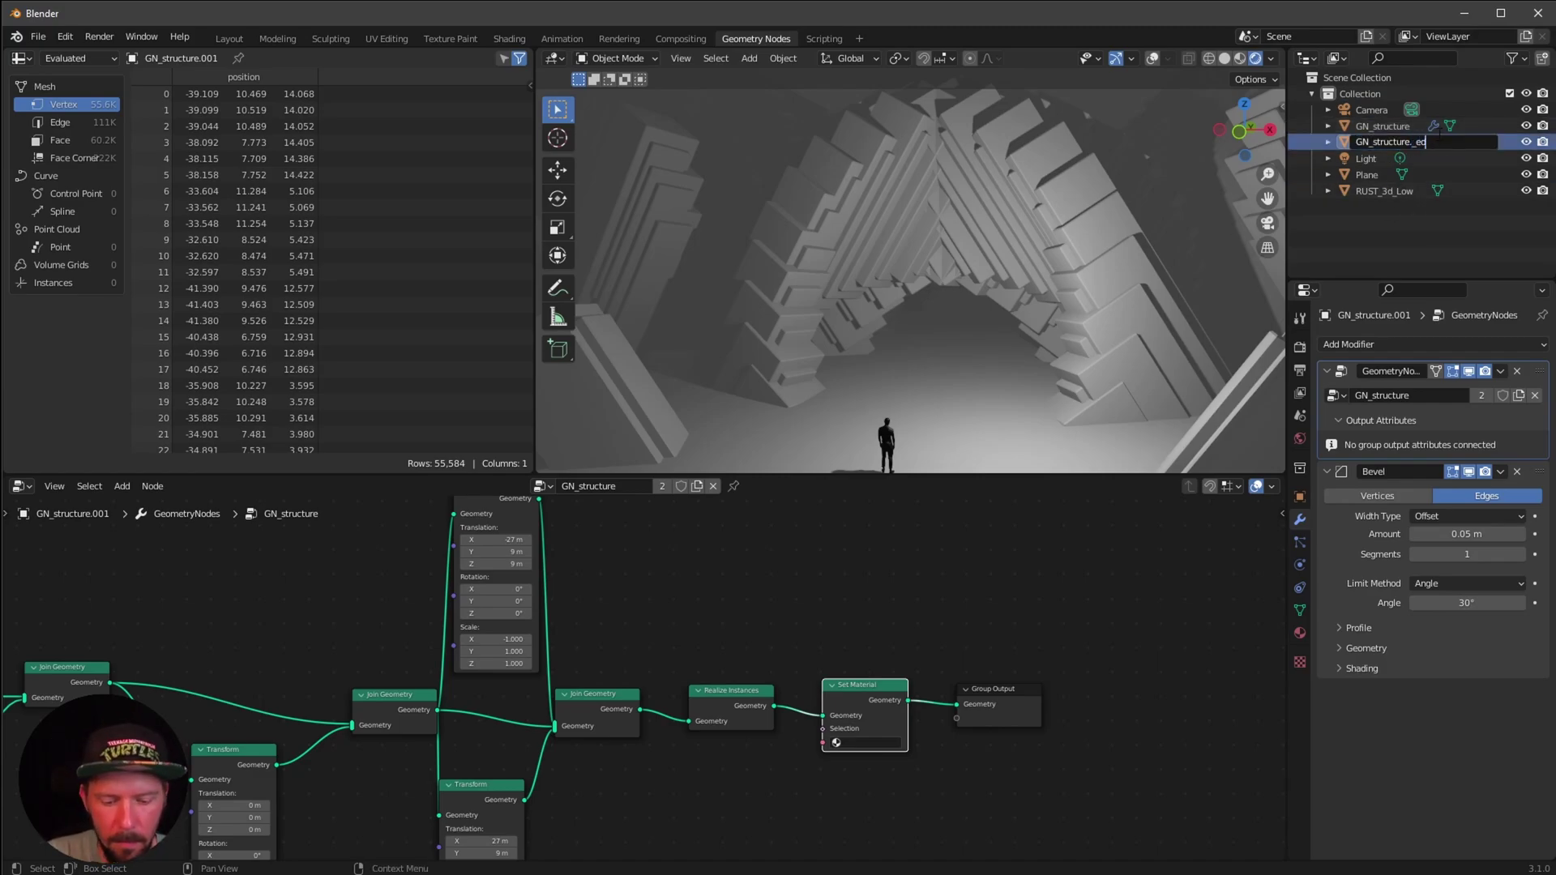
{"action": "type", "text": "ge"}
{"action": "key", "text": "Return"}
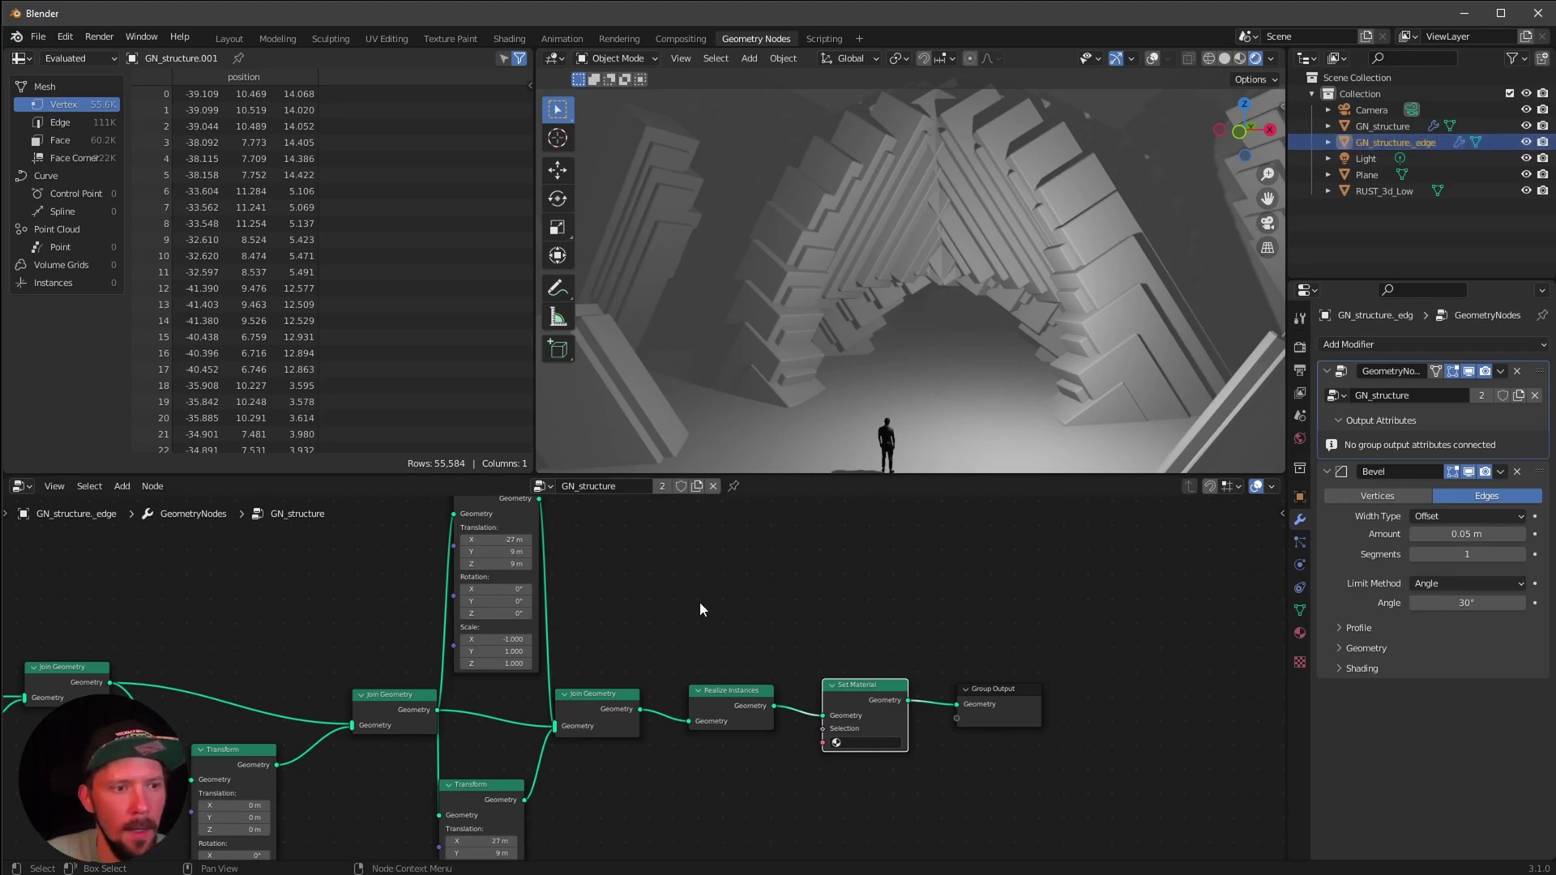
Make the copy's node group an independent copy and name it GN_structure_edge
{"action": "middle_click_drag", "start_coordinate": [692, 551], "coordinate": [754, 591]}
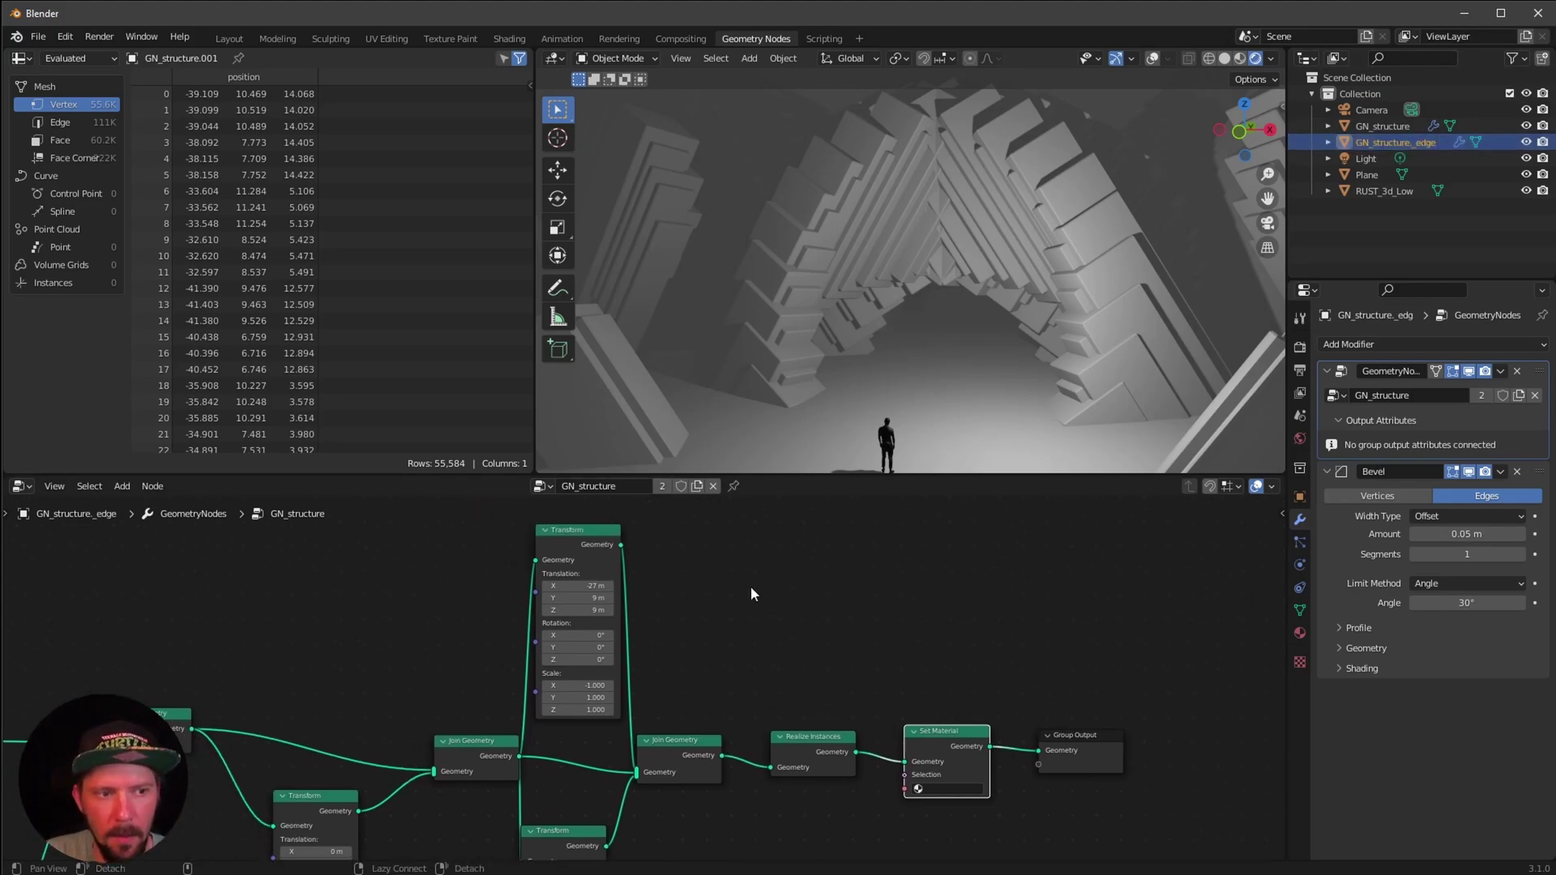
{"action": "left_click", "coordinate": [696, 488]}
{"action": "left_click", "coordinate": [633, 487]}
{"action": "left_click_drag", "start_coordinate": [627, 487], "coordinate": [667, 486]}
{"action": "key", "text": "BackSpace"}
{"action": "key", "text": "BackSpace"}
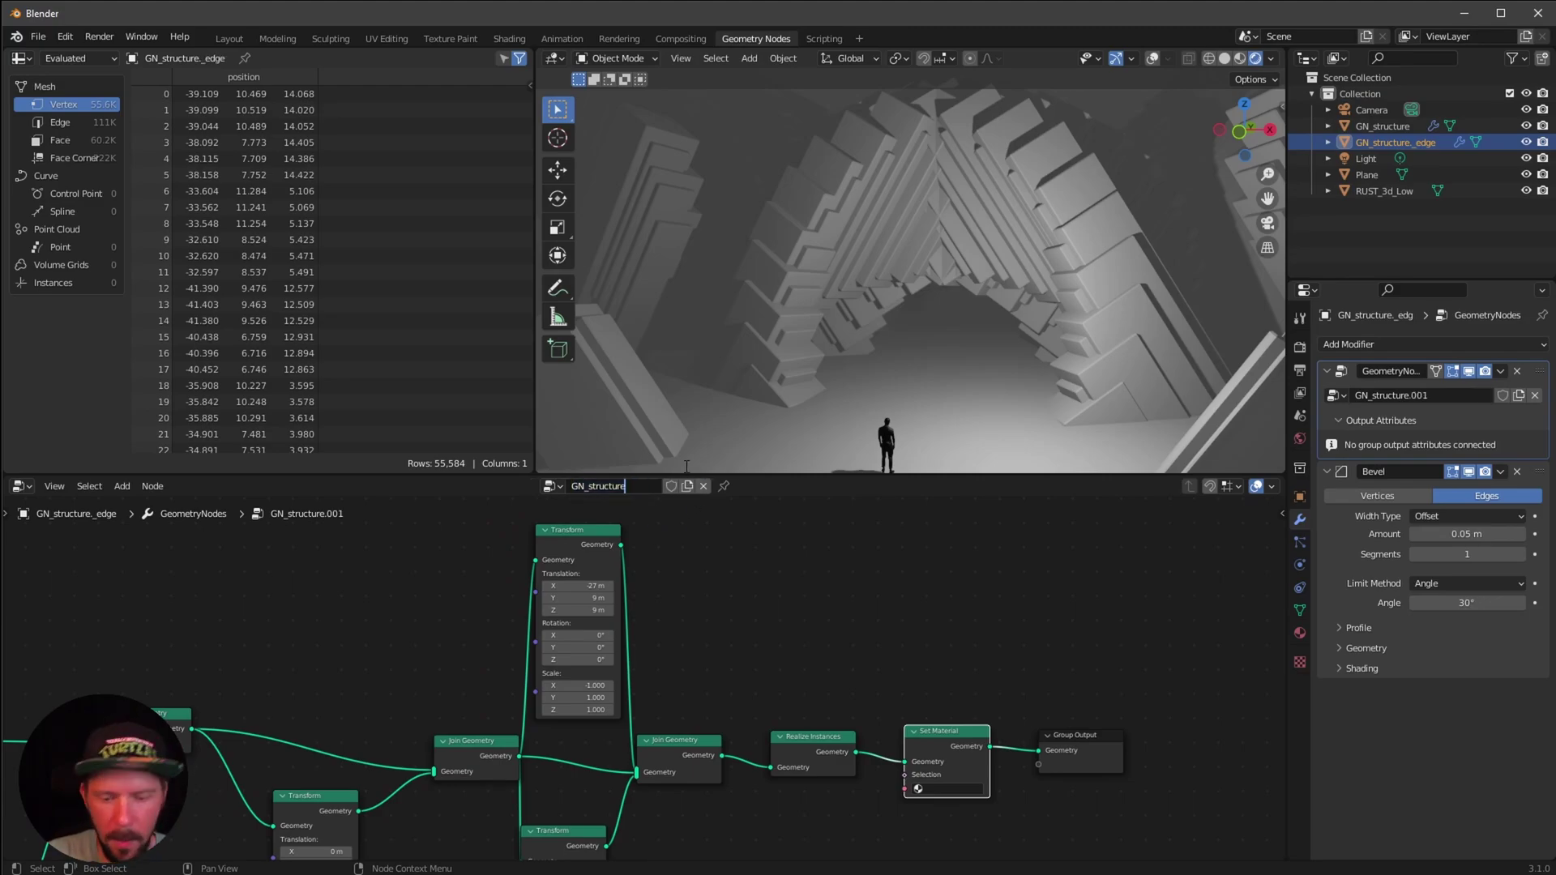
{"action": "type", "text": "_edge"}
{"action": "key", "text": "Return"}
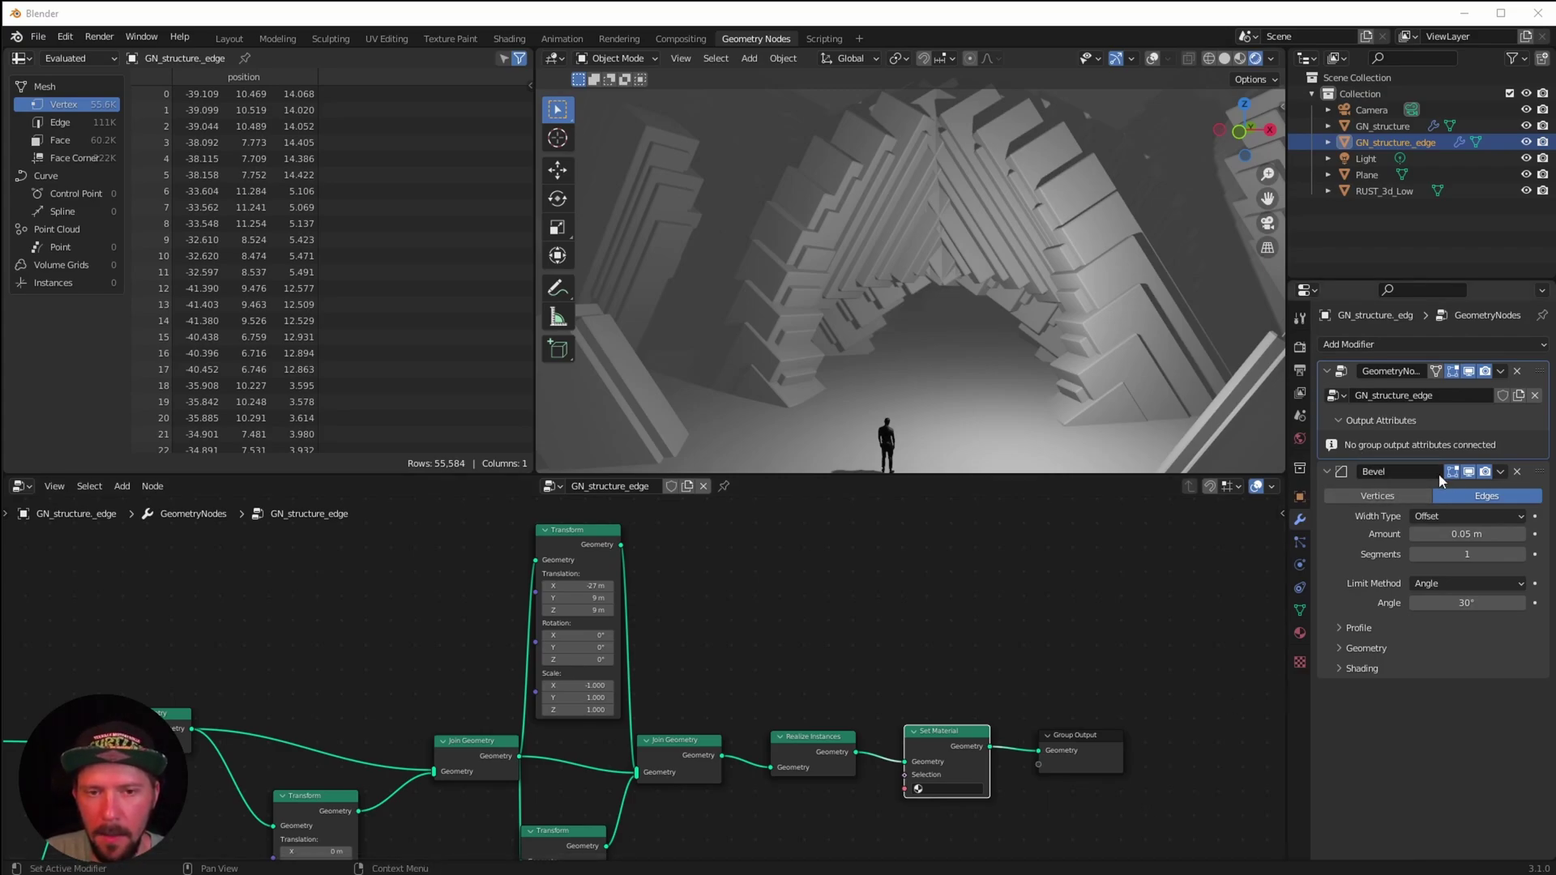
Remove the Bevel modifier from GN_structure_edge and hide the original GN_structure object in the viewport
{"action": "left_click", "coordinate": [1517, 471]}
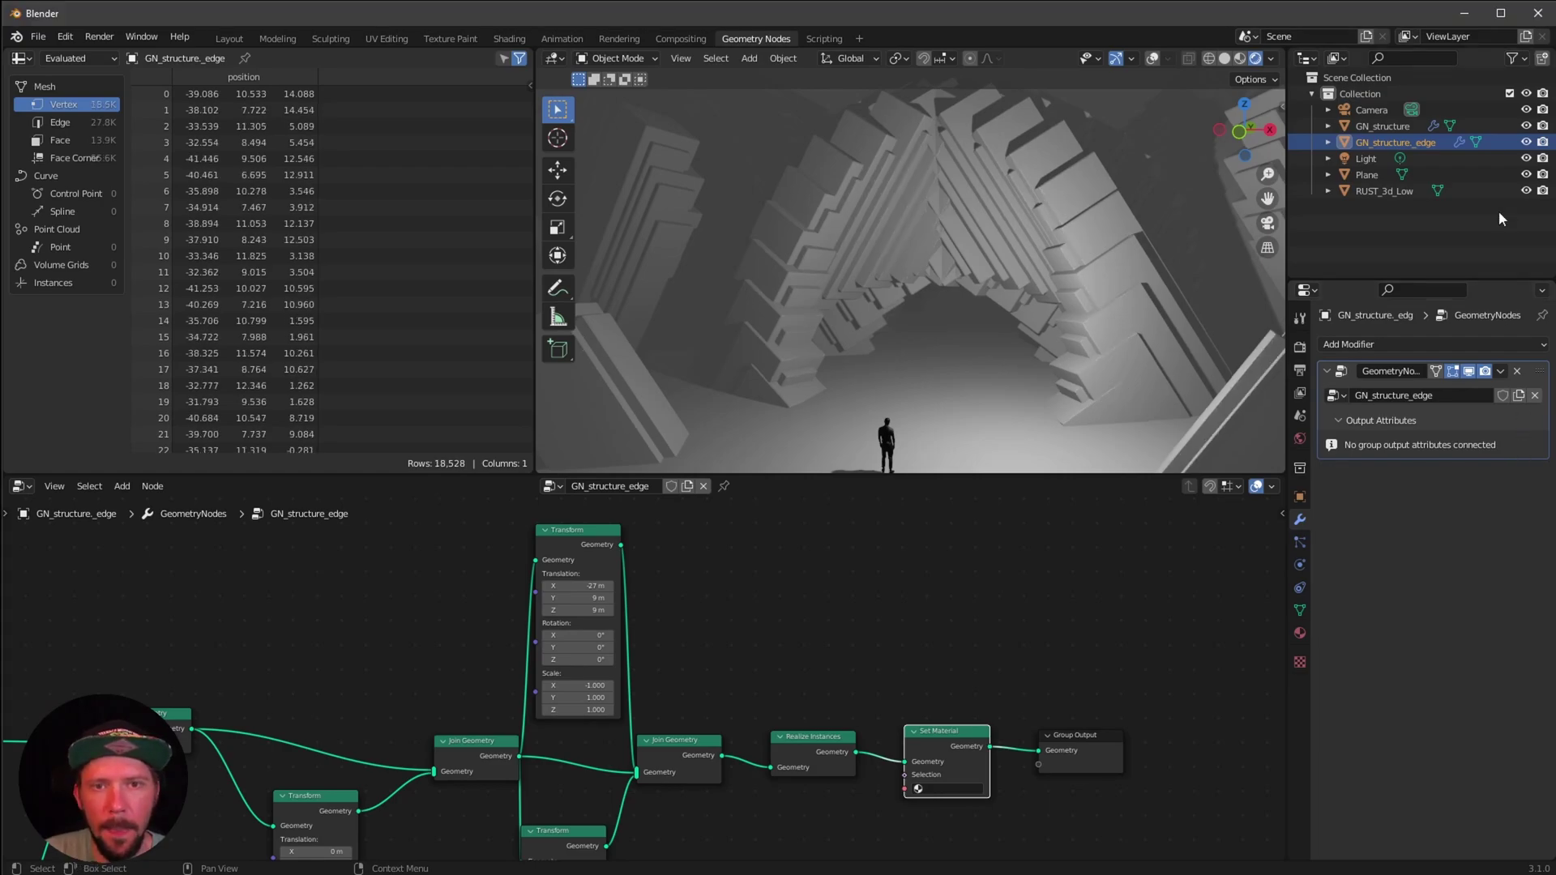
{"action": "left_click", "coordinate": [1526, 125]}
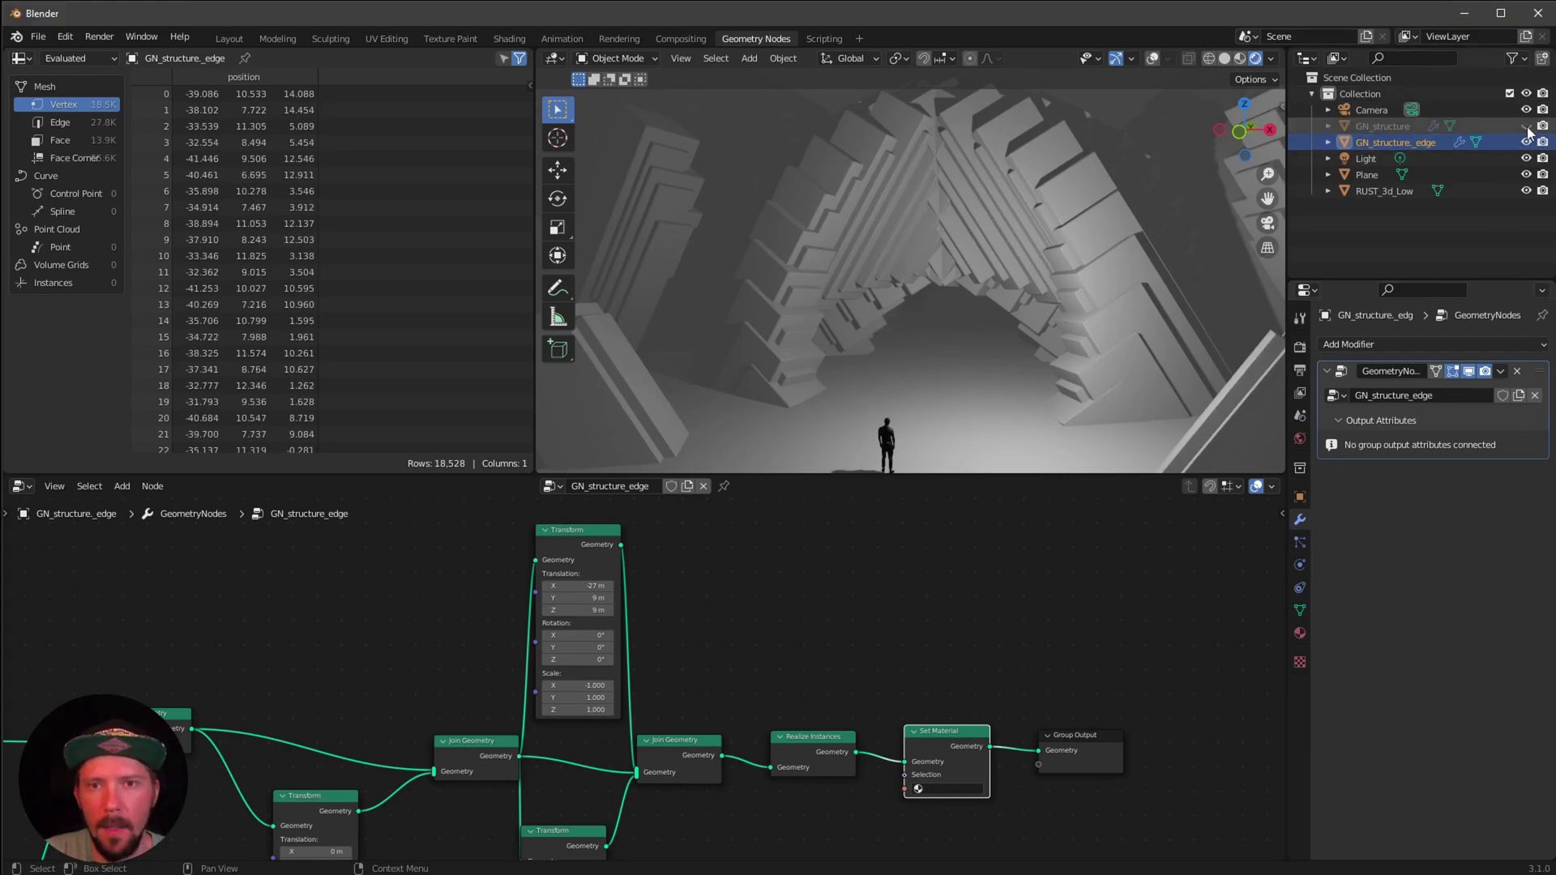
Add a Wireframe modifier to GN_structure_edge and set its thickness to 0.01 m
{"action": "left_click", "coordinate": [1405, 344]}
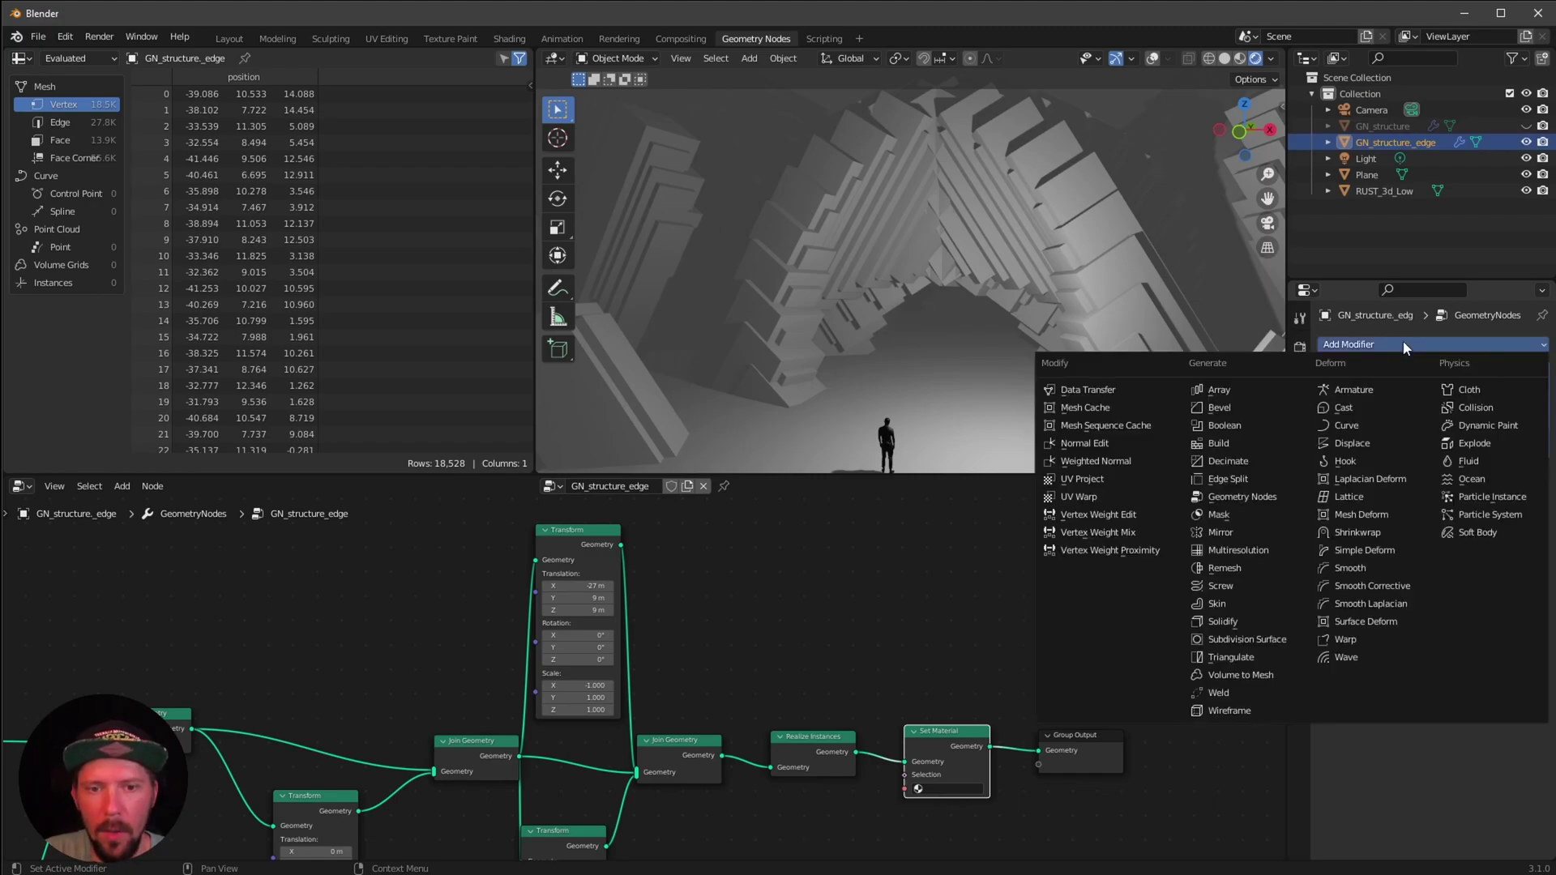
{"action": "left_click", "coordinate": [1229, 710]}
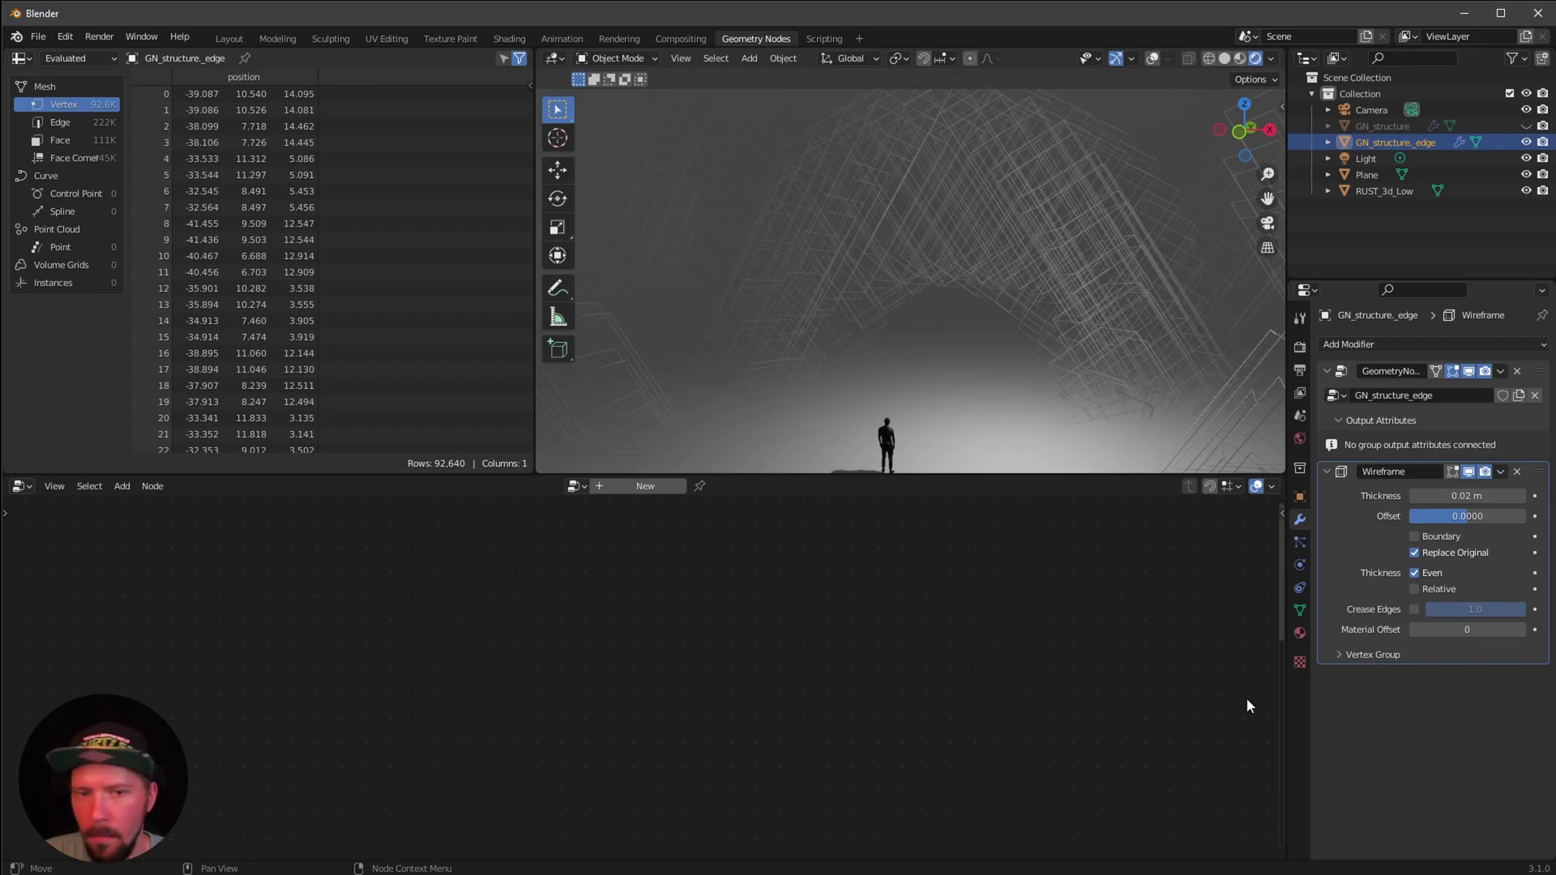
{"action": "mouse_move", "coordinate": [1127, 348]}
{"action": "middle_mouse_down"}
{"action": "mouse_move", "coordinate": [1076, 362]}
{"action": "mouse_move", "coordinate": [1154, 333]}
{"action": "middle_mouse_up"}
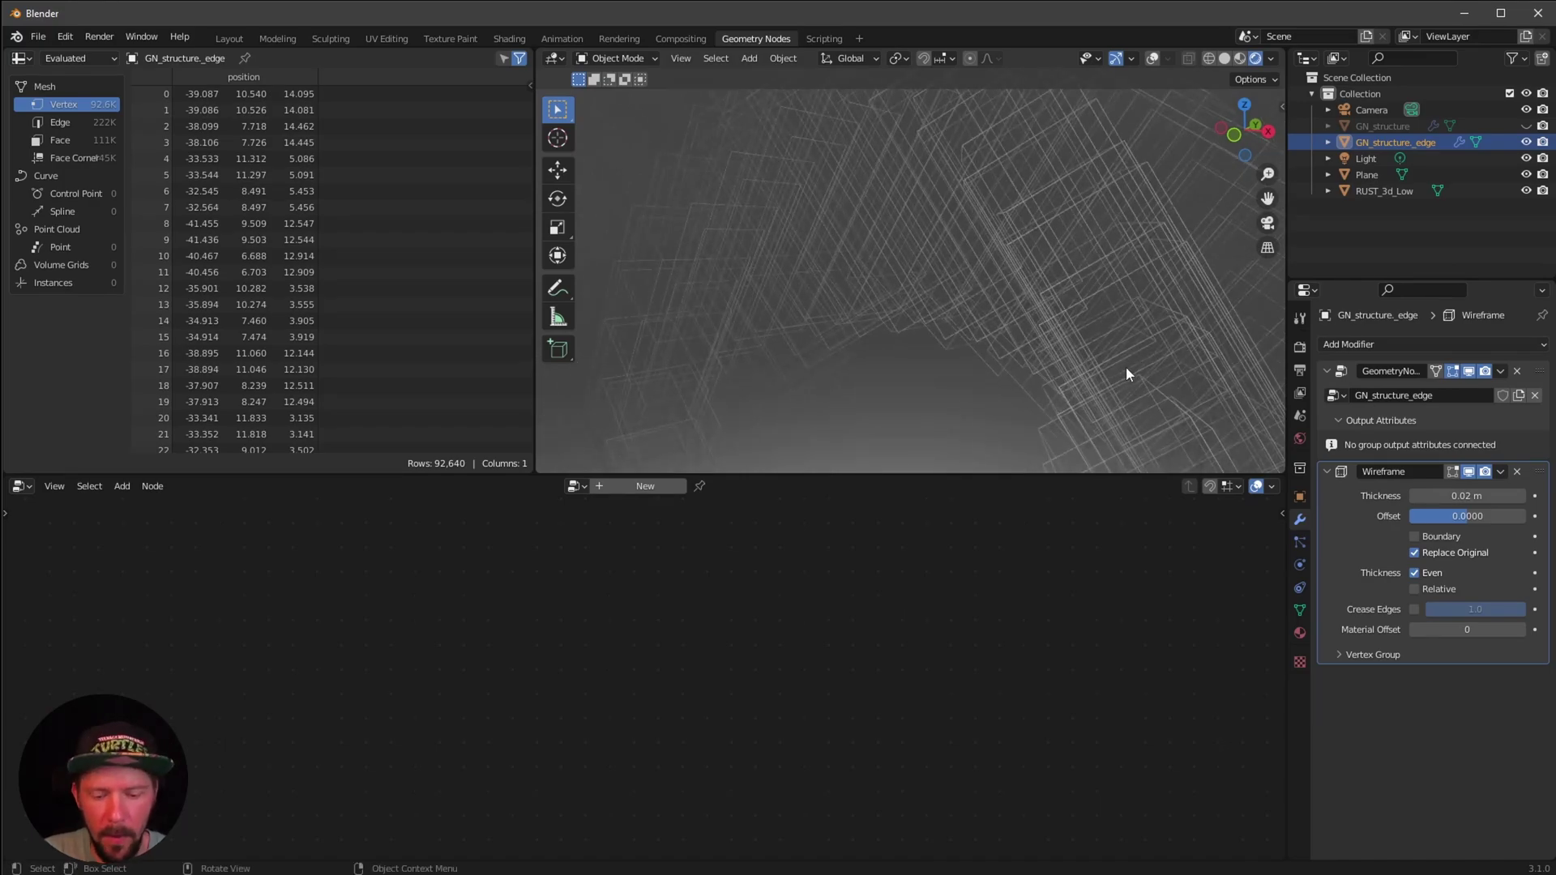
{"action": "left_click", "coordinate": [1471, 496]}
{"action": "key", "text": "Right"}
{"action": "key", "text": "Left"}
{"action": "key", "text": "Left"}
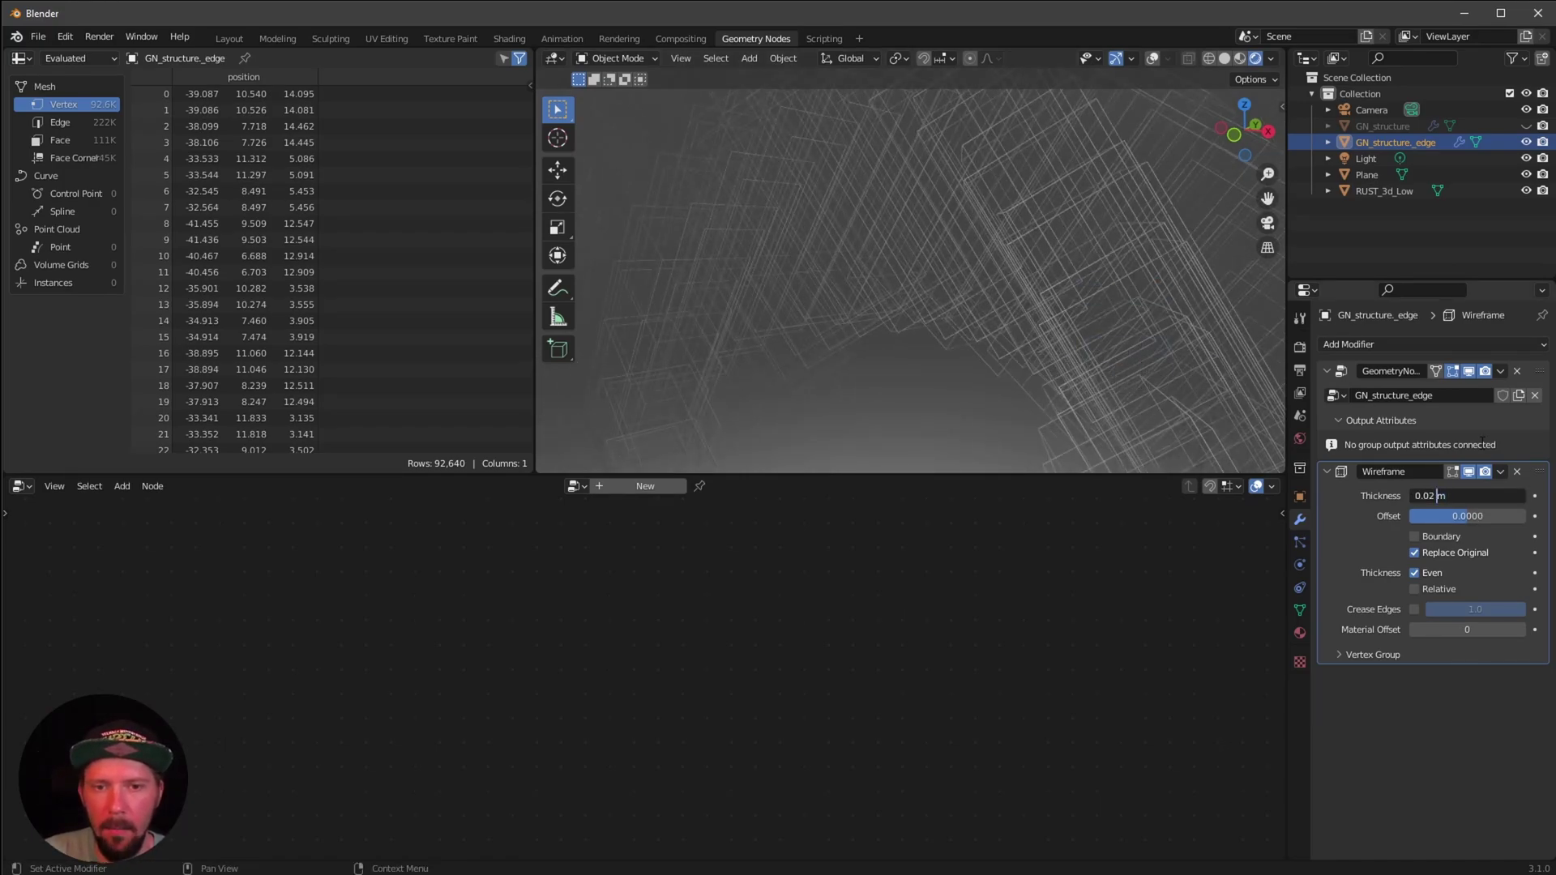
{"action": "key", "text": "BackSpace"}
{"action": "type", "text": "1"}
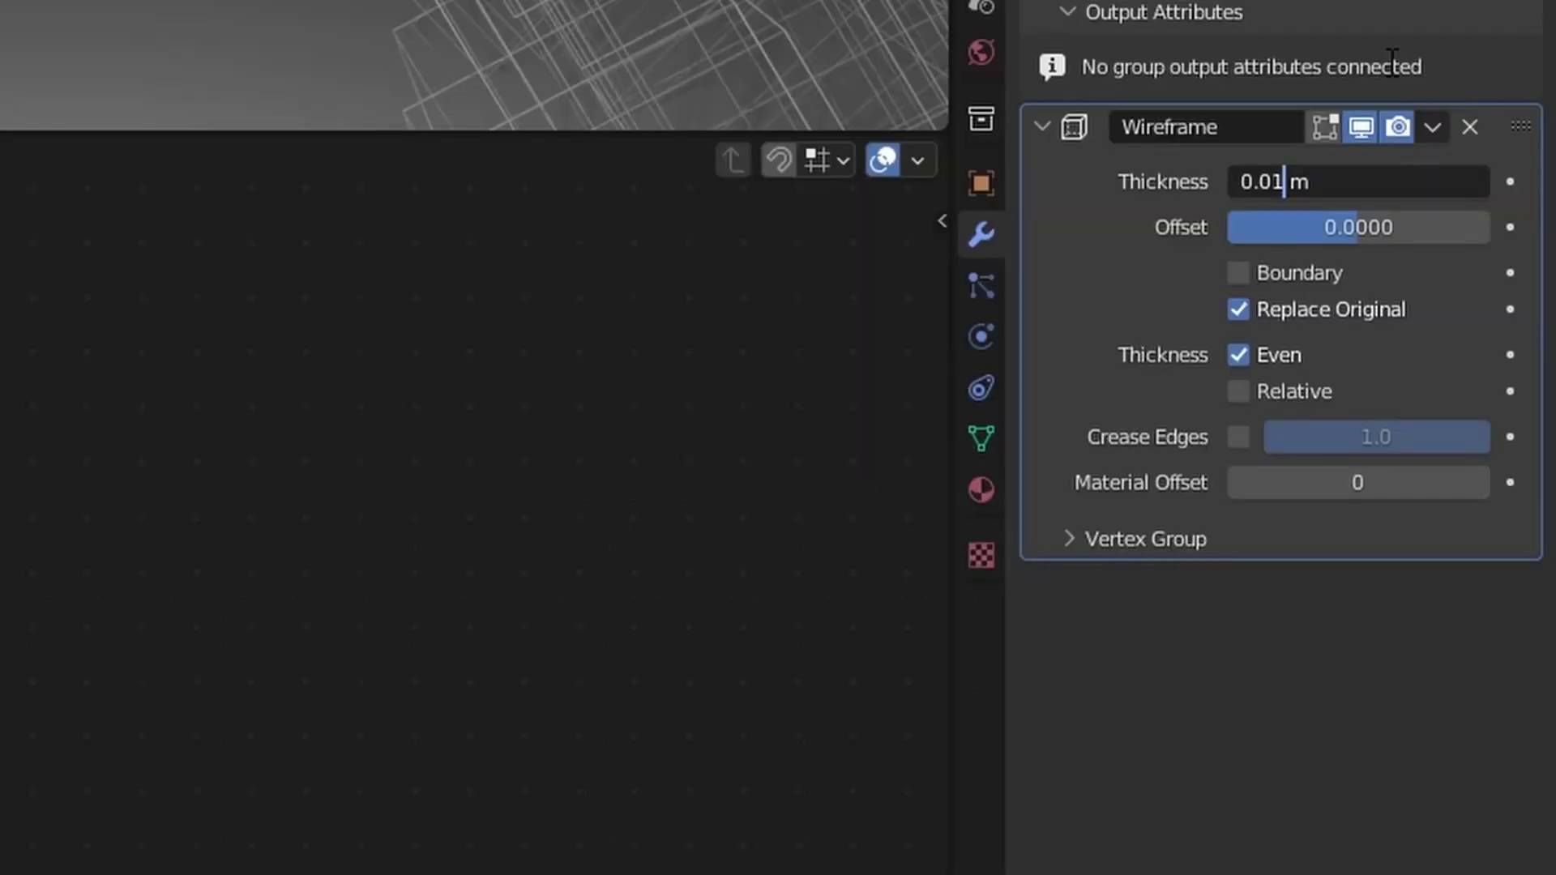
{"action": "key", "text": "Return"}
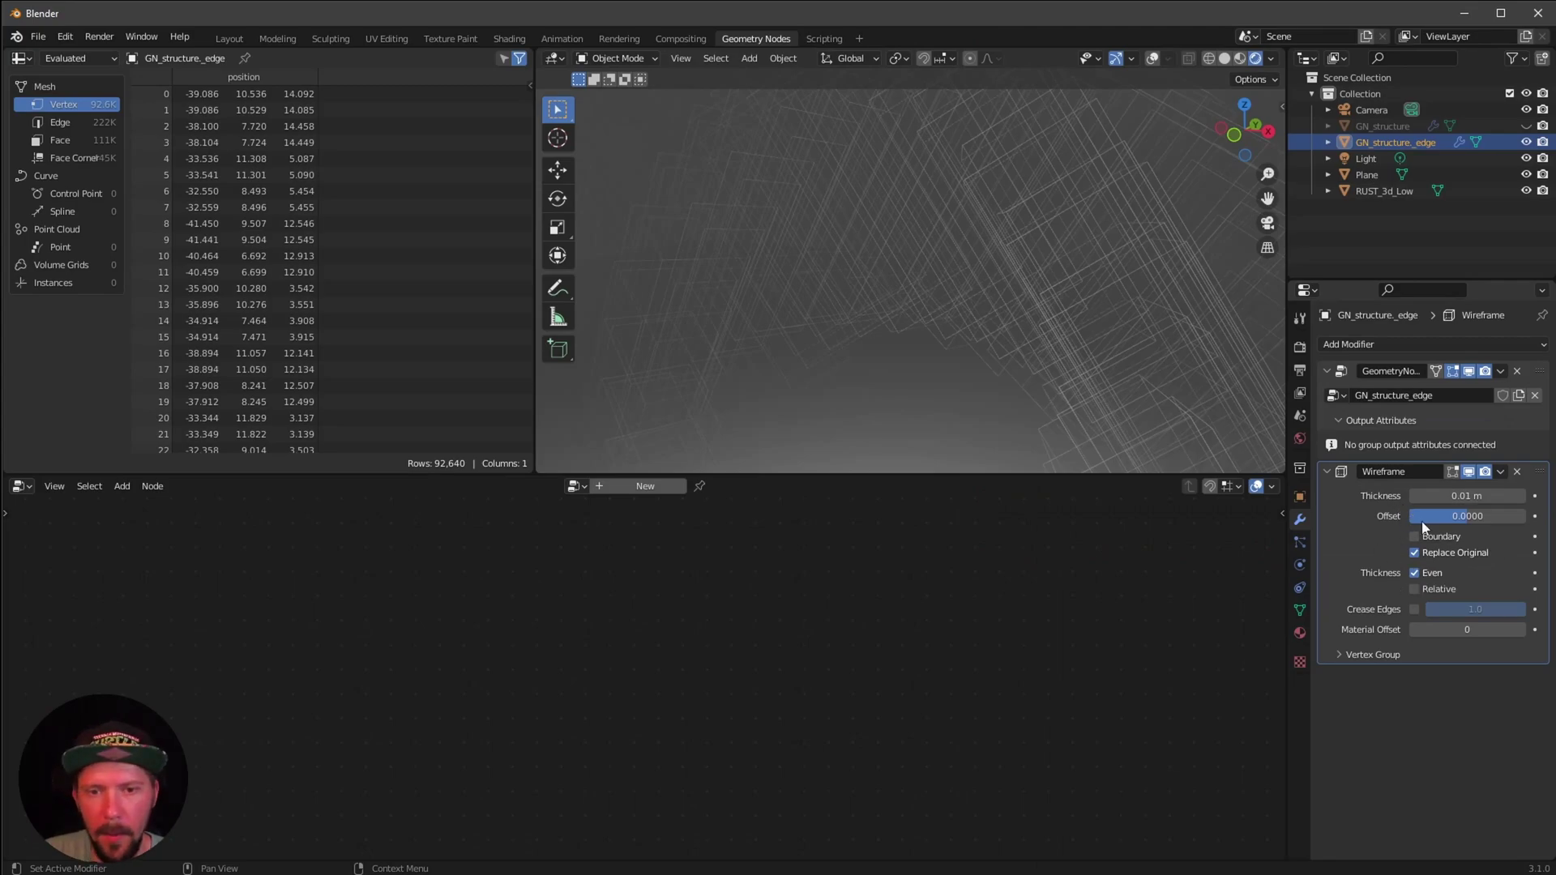
Show the GN_structure_edge node tree and move Realize Instances, Set Material and Group Output away from the last Join Geometry node to free space
{"action": "left_click", "coordinate": [1455, 420]}
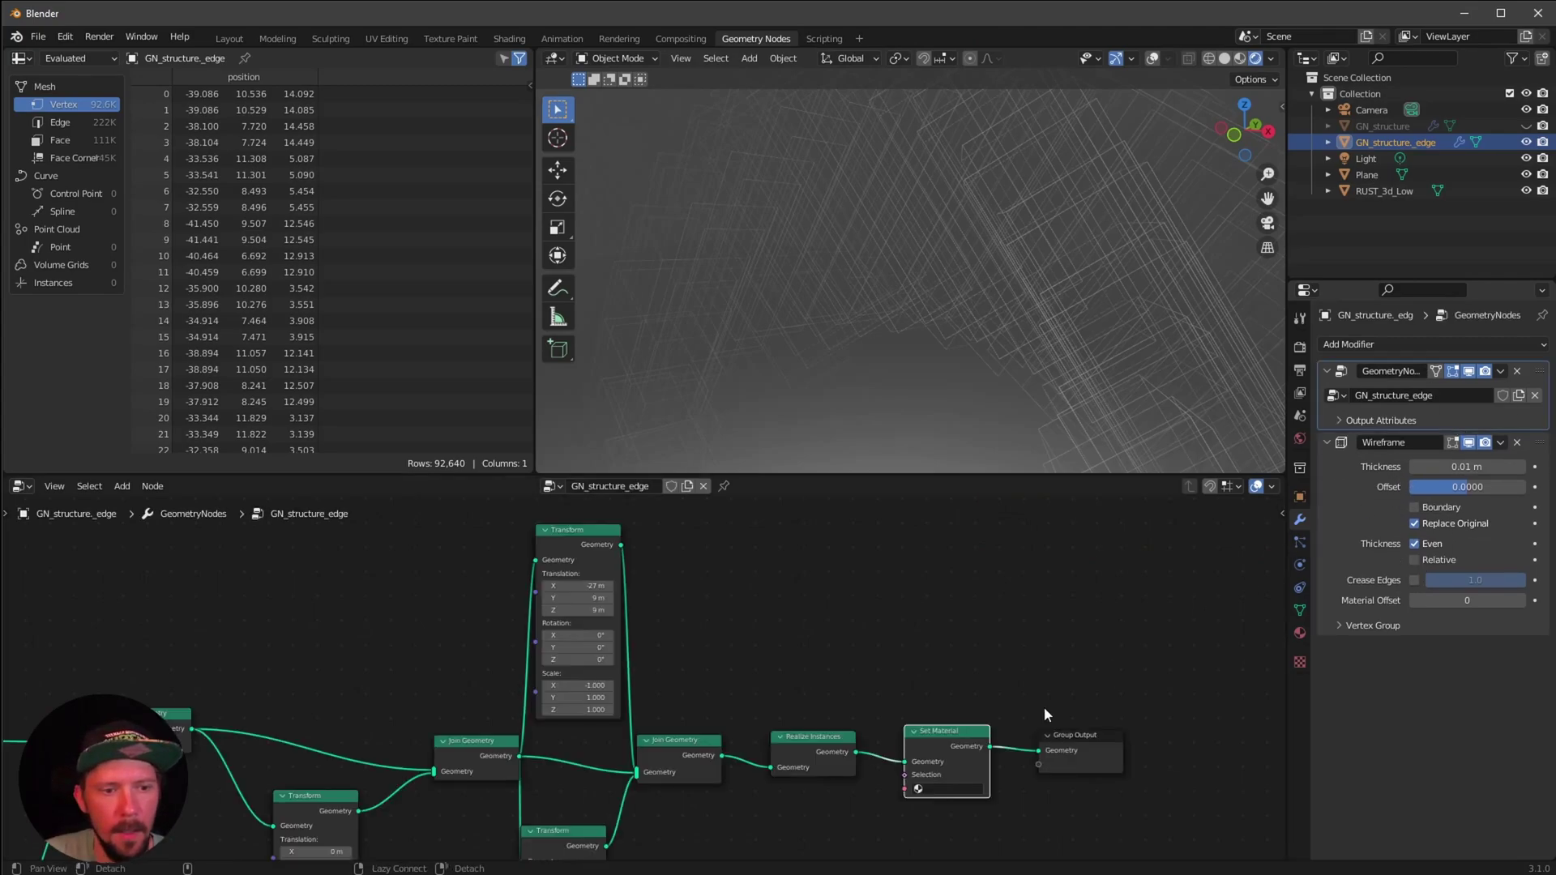
{"action": "middle_click_drag", "start_coordinate": [997, 752], "coordinate": [1013, 677]}
{"action": "middle_click_drag", "start_coordinate": [954, 763], "coordinate": [995, 754], "text": "ctrl"}
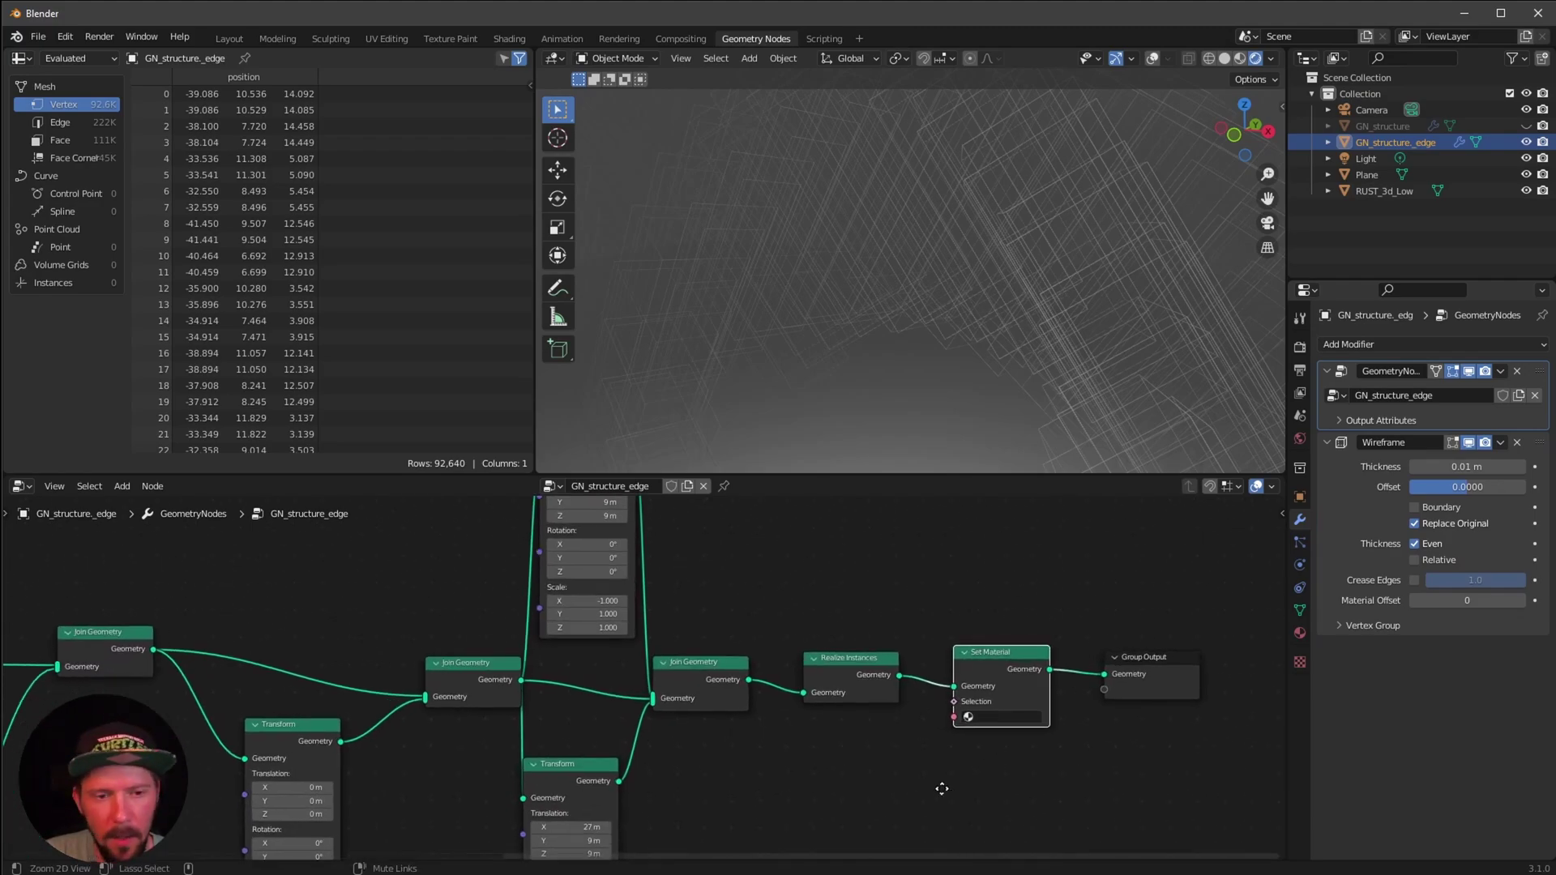
{"action": "left_click_drag", "start_coordinate": [1186, 645], "coordinate": [1018, 760]}
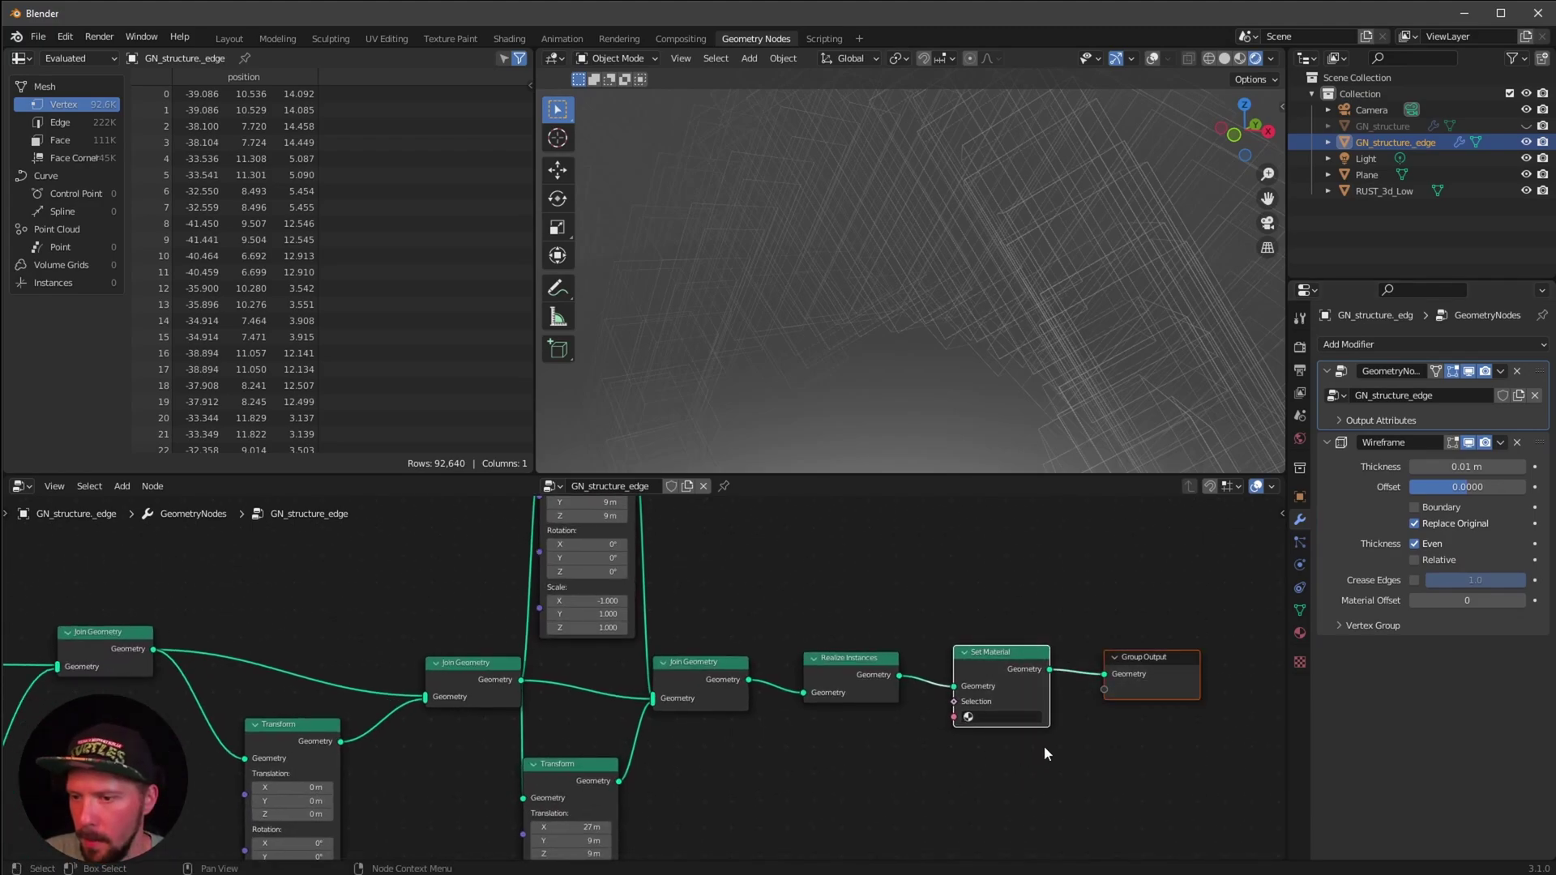
{"action": "left_click_drag", "start_coordinate": [1213, 589], "coordinate": [873, 751]}
{"action": "middle_click_drag", "start_coordinate": [1166, 743], "coordinate": [1018, 751]}
{"action": "scroll", "coordinate": [1017, 750], "scroll_direction": "down", "scroll_amount": 3}
{"action": "left_click_drag", "start_coordinate": [668, 679], "coordinate": [980, 685]}
{"action": "middle_click_drag", "start_coordinate": [968, 775], "coordinate": [915, 754]}
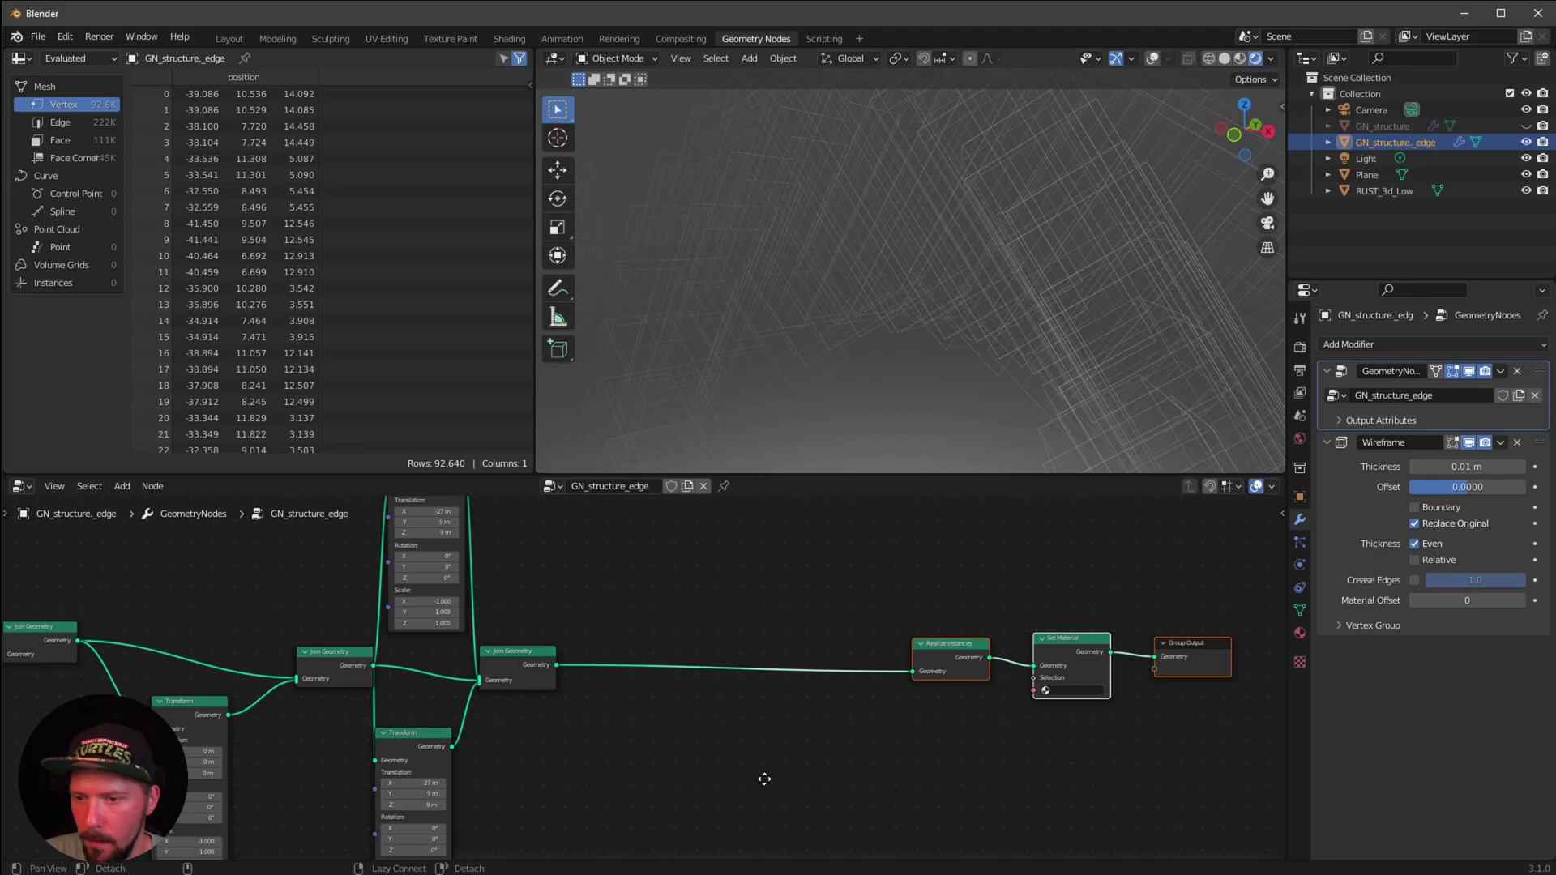
Insert a Delete Geometry node between the last Join Geometry node and Realize Instances
{"action": "scroll", "coordinate": [765, 778], "scroll_direction": "up", "scroll_amount": 3}
{"action": "key", "text": "shift+a"}
{"action": "left_click", "coordinate": [717, 540]}
{"action": "type", "text": "dele"}
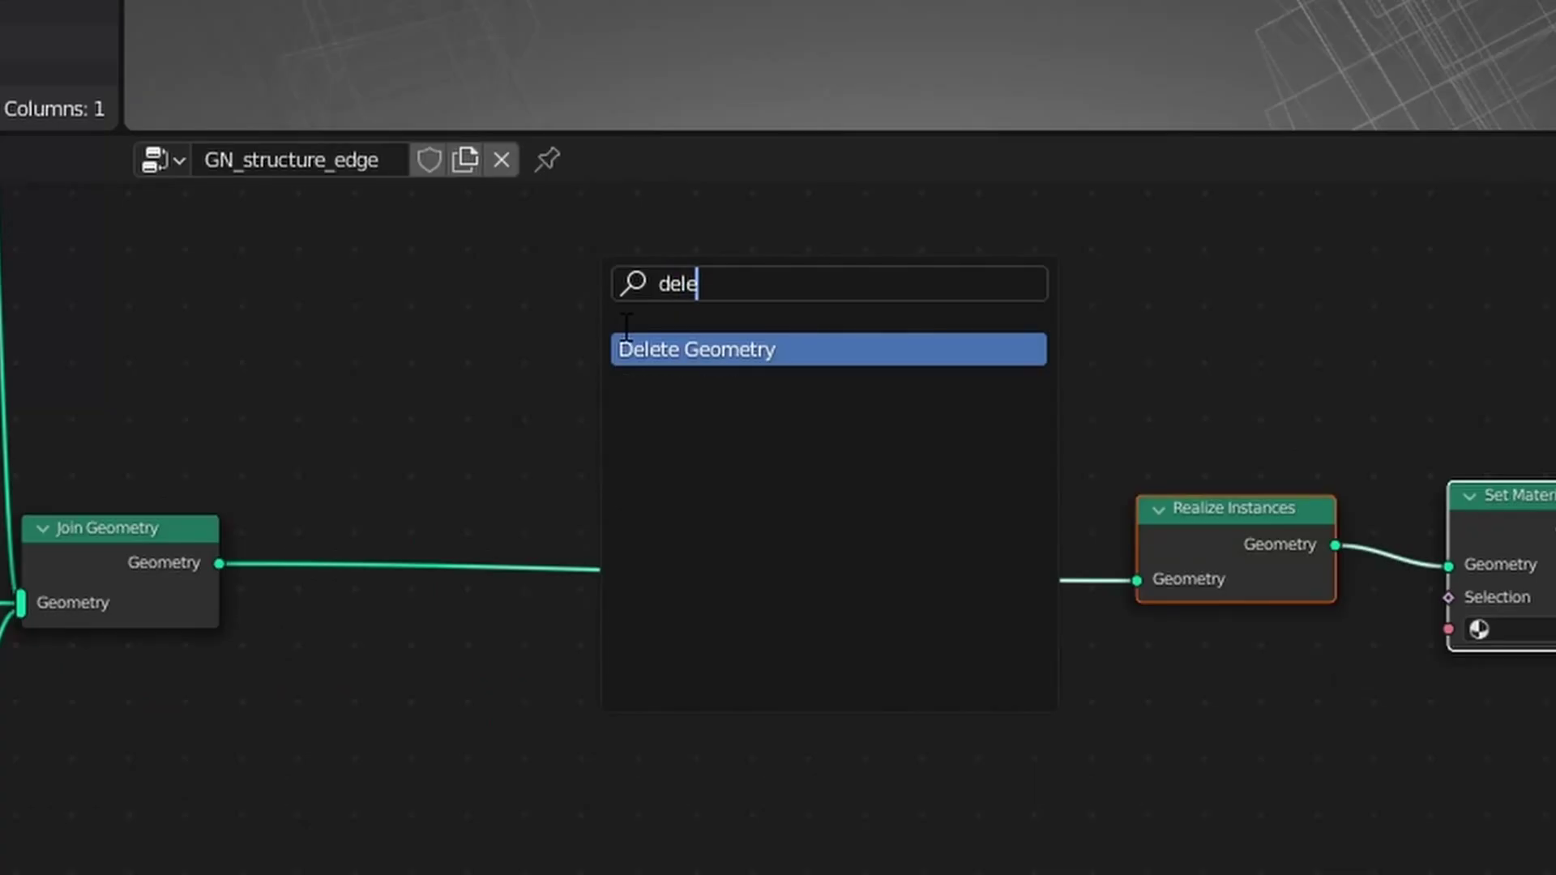
{"action": "left_click", "coordinate": [795, 362]}
{"action": "left_click", "coordinate": [819, 604]}
{"action": "middle_click_drag", "start_coordinate": [659, 829], "coordinate": [703, 815]}
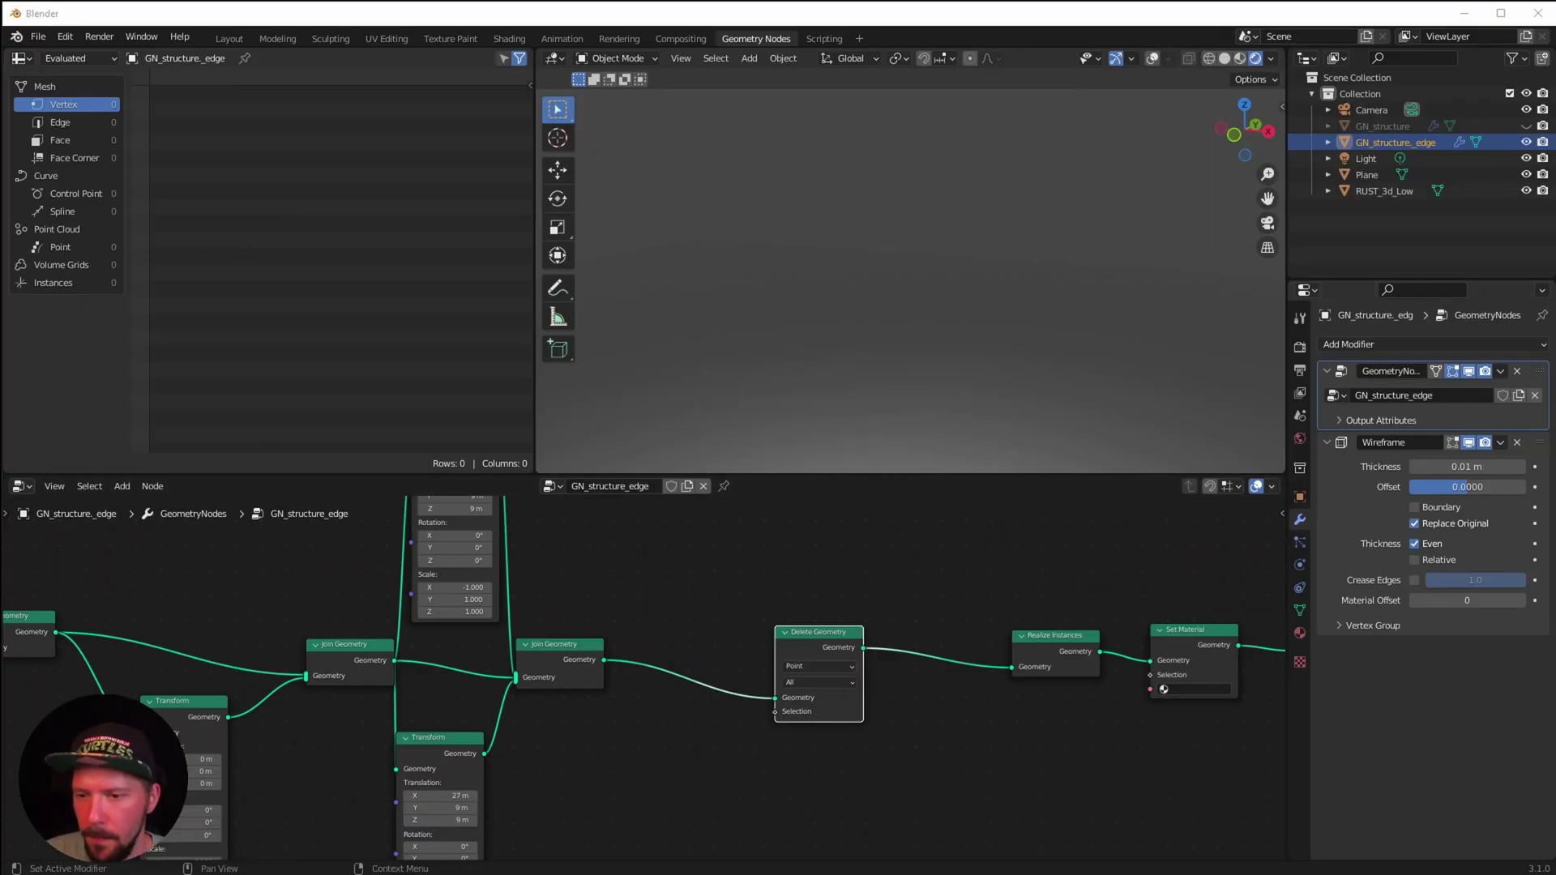
Add a Boolean Random Value node feeding the Selection input of Delete Geometry
{"action": "left_click", "coordinate": [818, 729]}
{"action": "left_click_drag", "start_coordinate": [775, 789], "coordinate": [843, 748], "text": "alt"}
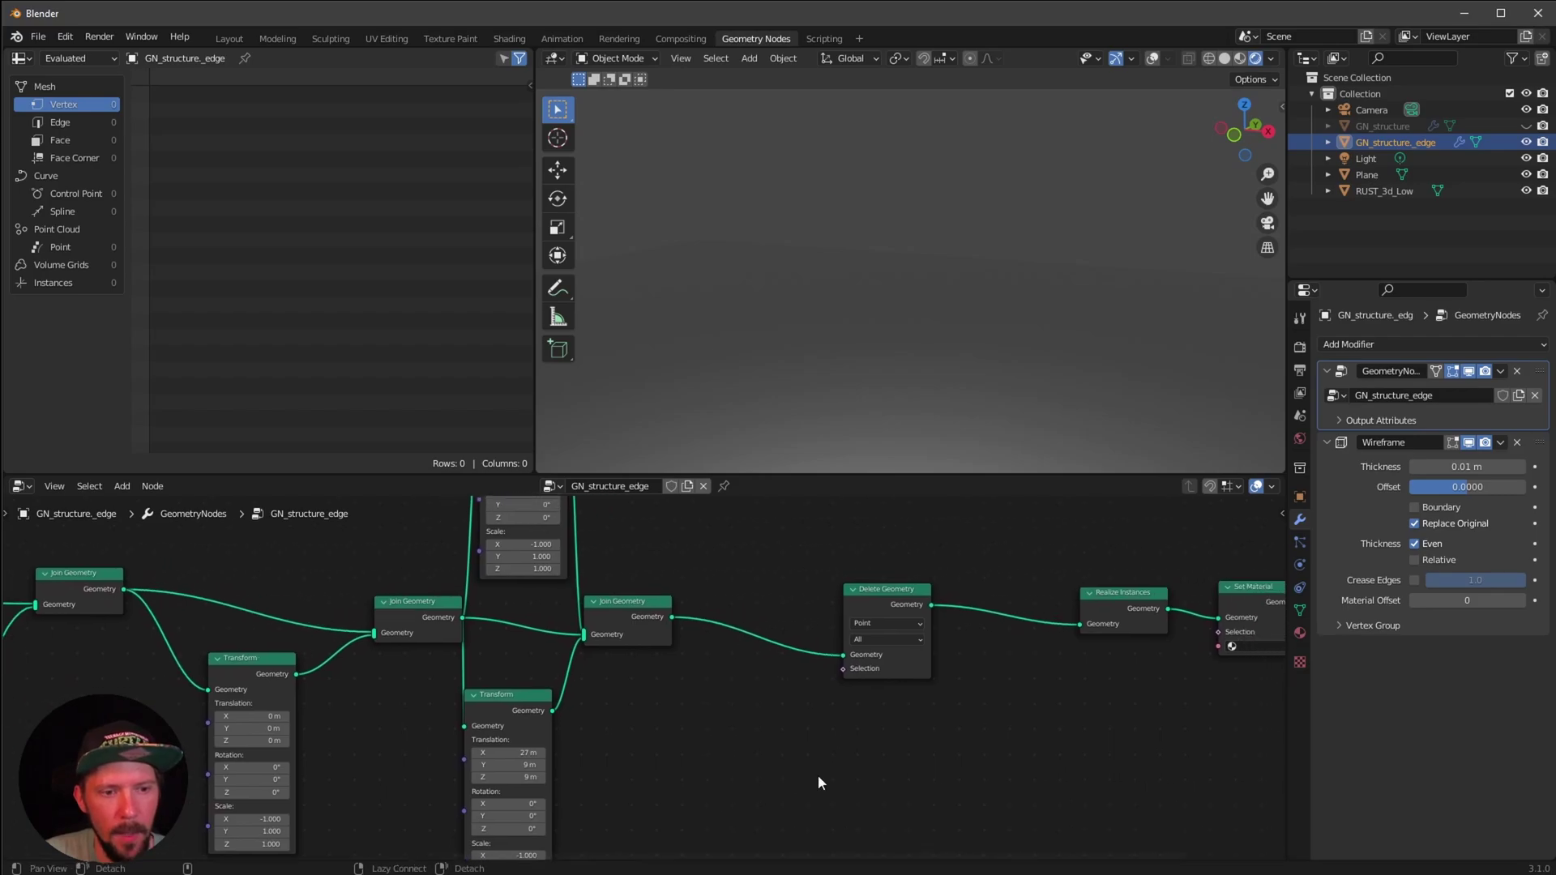
{"action": "scroll", "coordinate": [813, 776], "scroll_direction": "up", "scroll_amount": 2}
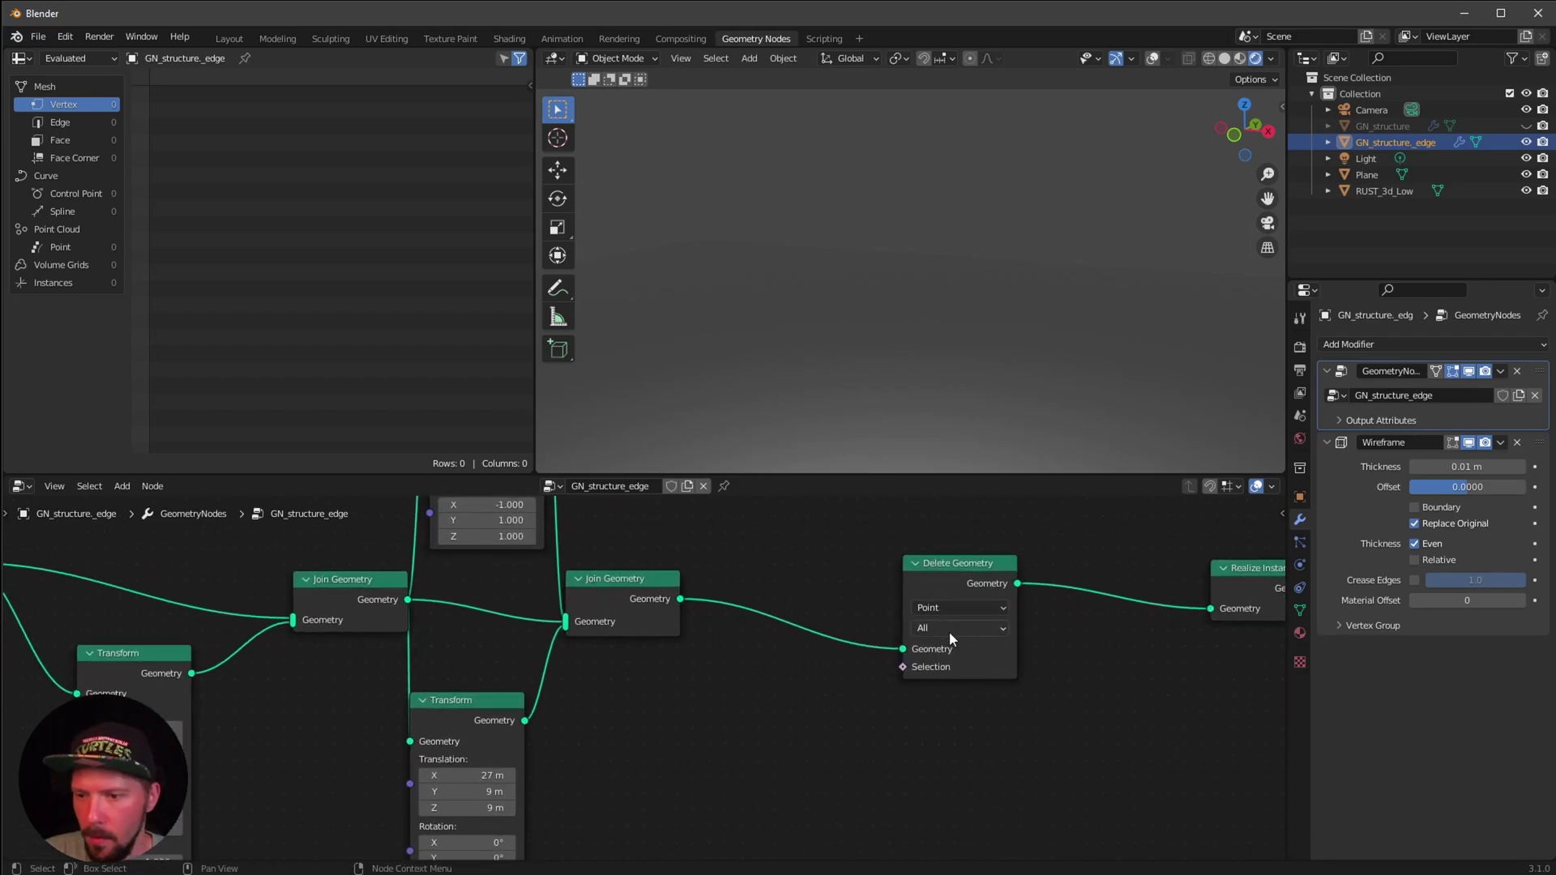
{"action": "left_click_drag", "start_coordinate": [898, 671], "coordinate": [729, 680]}
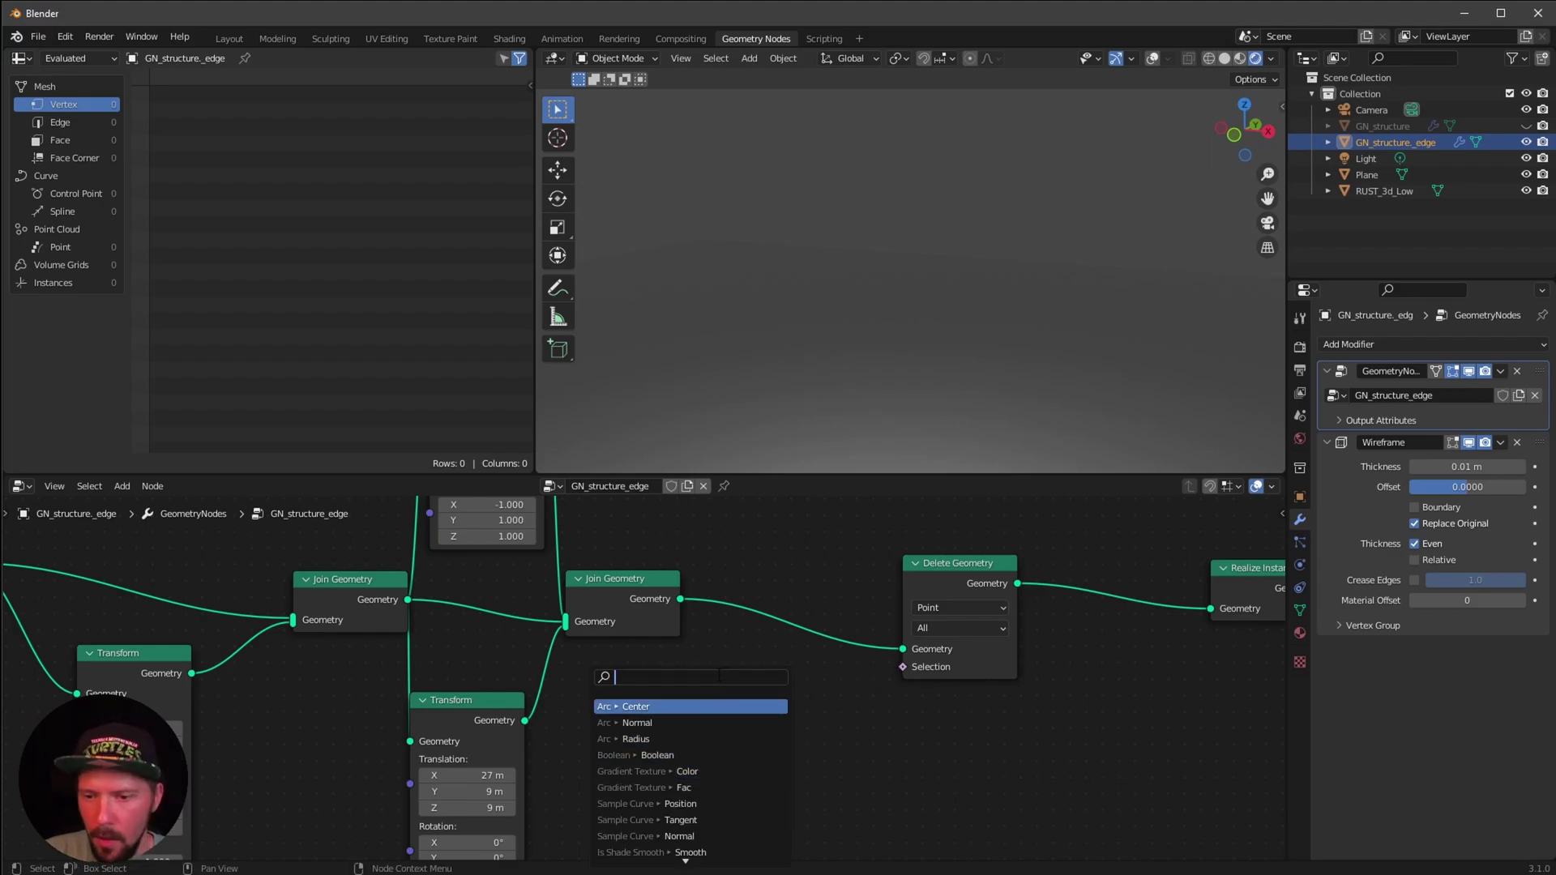
{"action": "type", "text": "rand"}
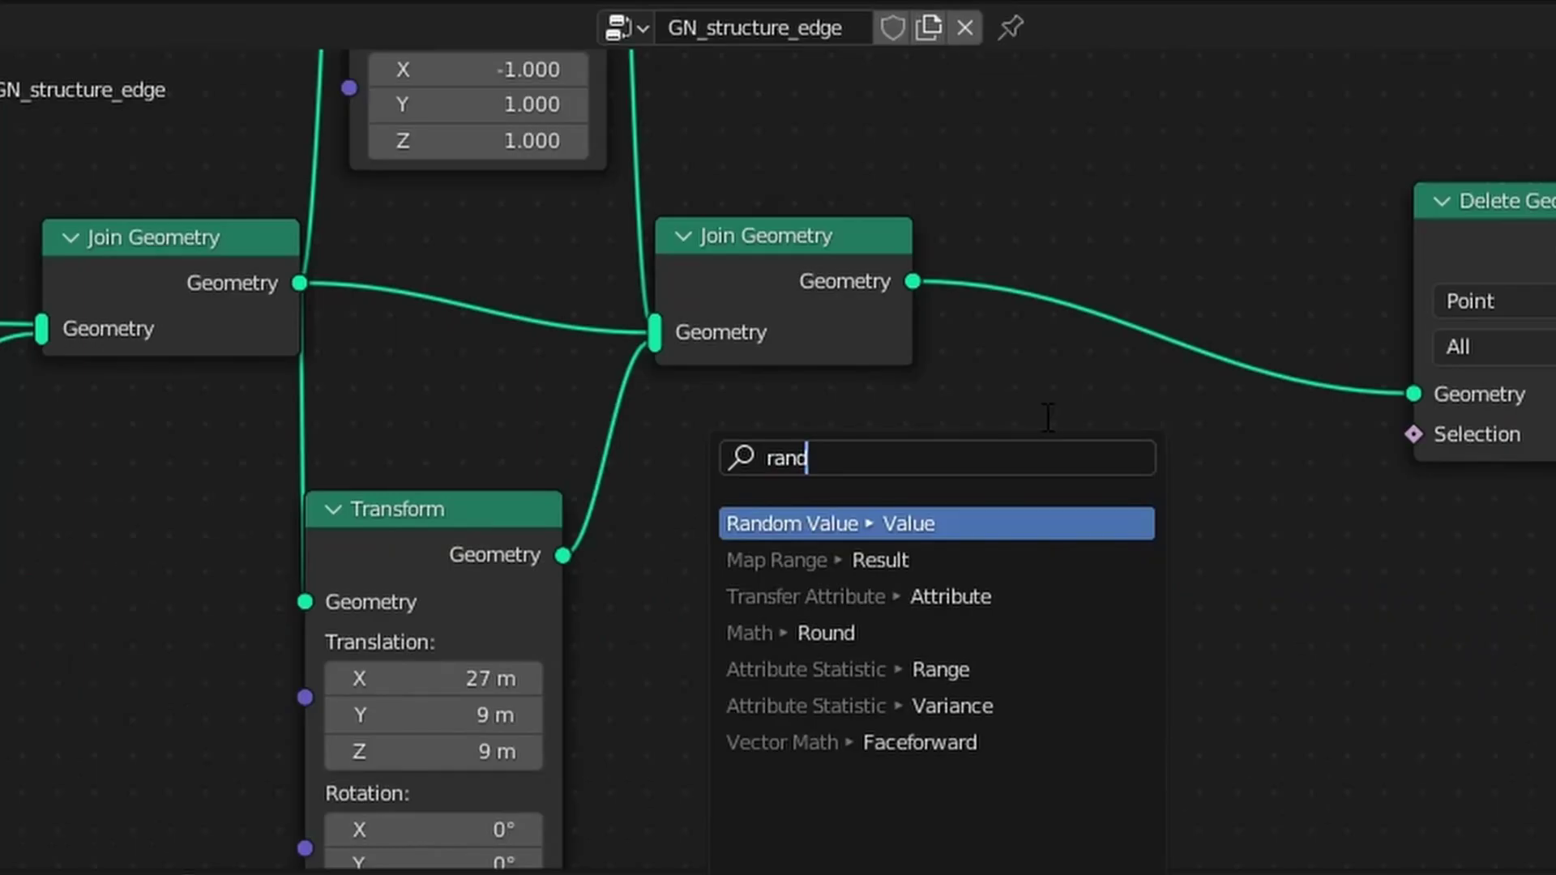
{"action": "key", "text": "Return"}
{"action": "left_click", "coordinate": [1044, 418]}
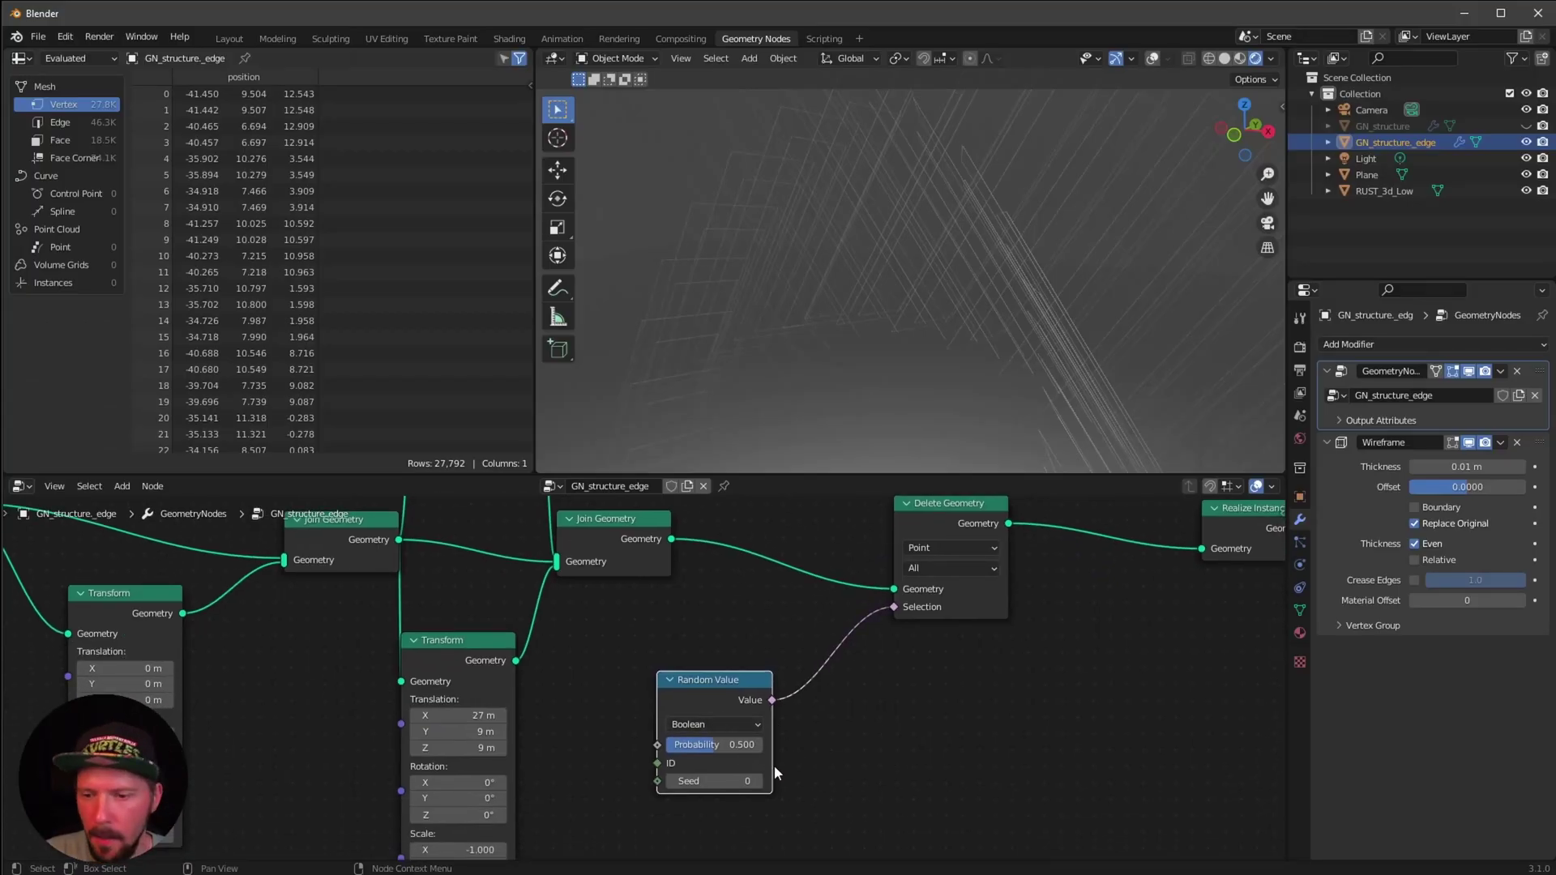
Set the Random Value node's probability to 0.392
{"action": "left_click", "coordinate": [741, 750]}
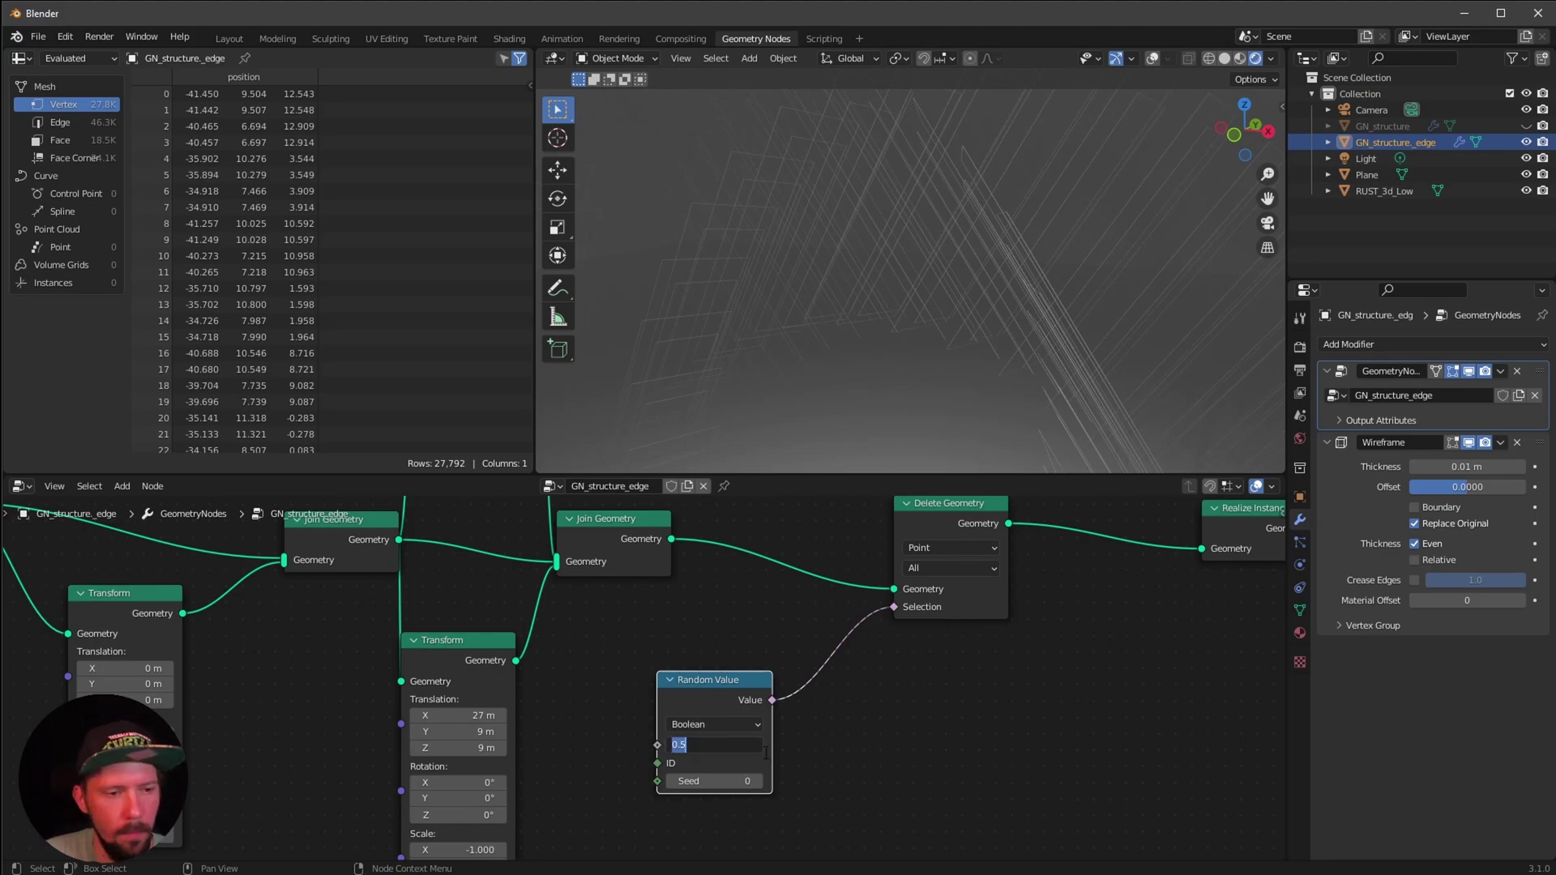
{"action": "left_click", "coordinate": [766, 752]}
{"action": "double_click", "coordinate": [744, 750]}
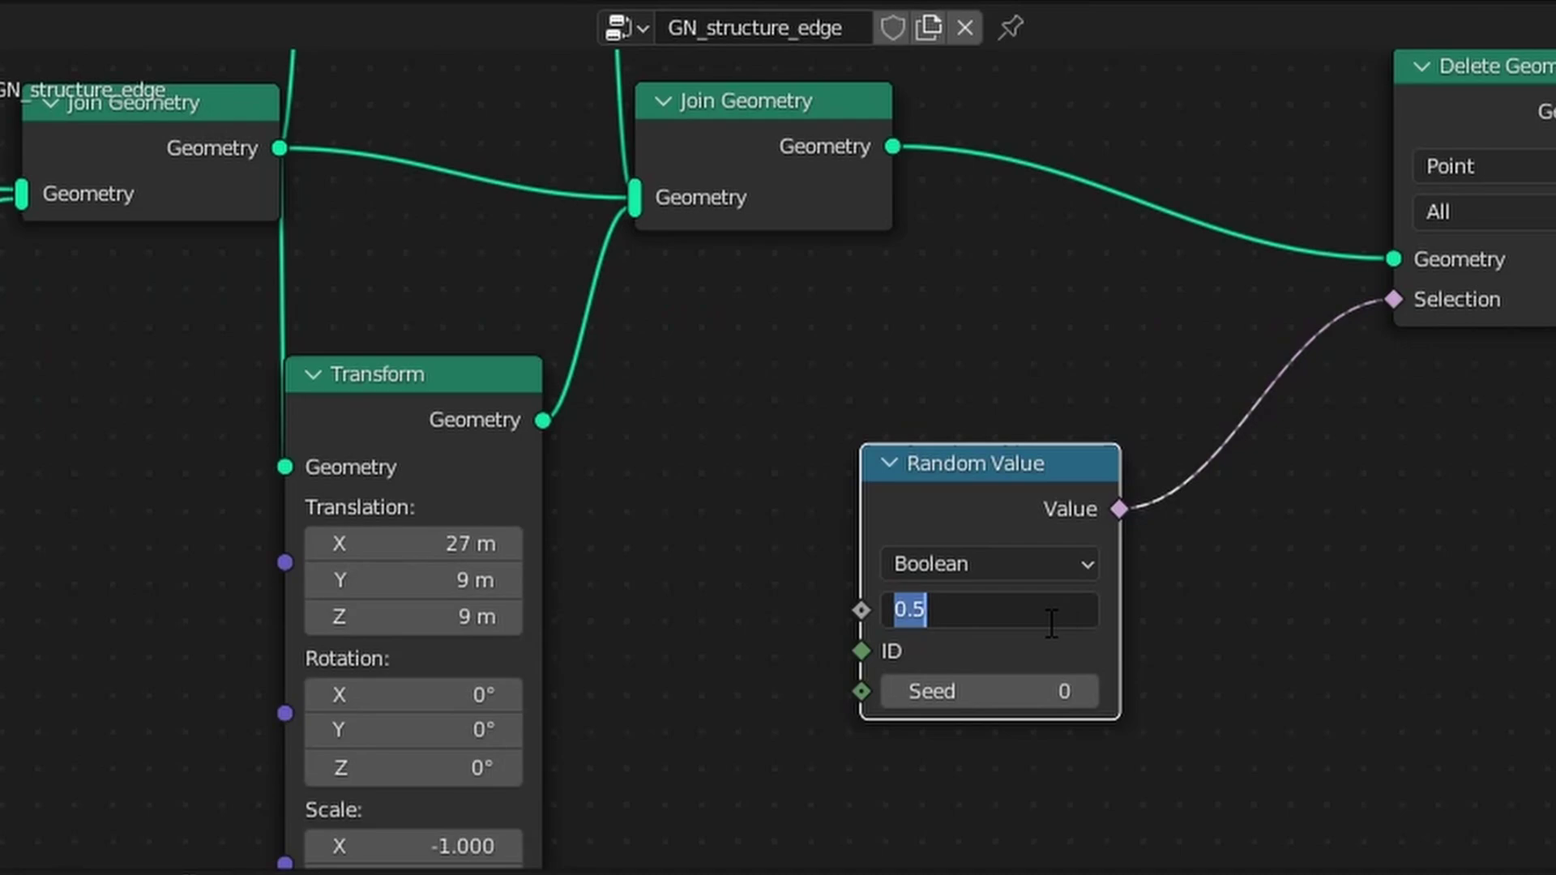
{"action": "key", "text": "BackSpace"}
{"action": "type", "text": ".392"}
{"action": "key", "text": "Return"}
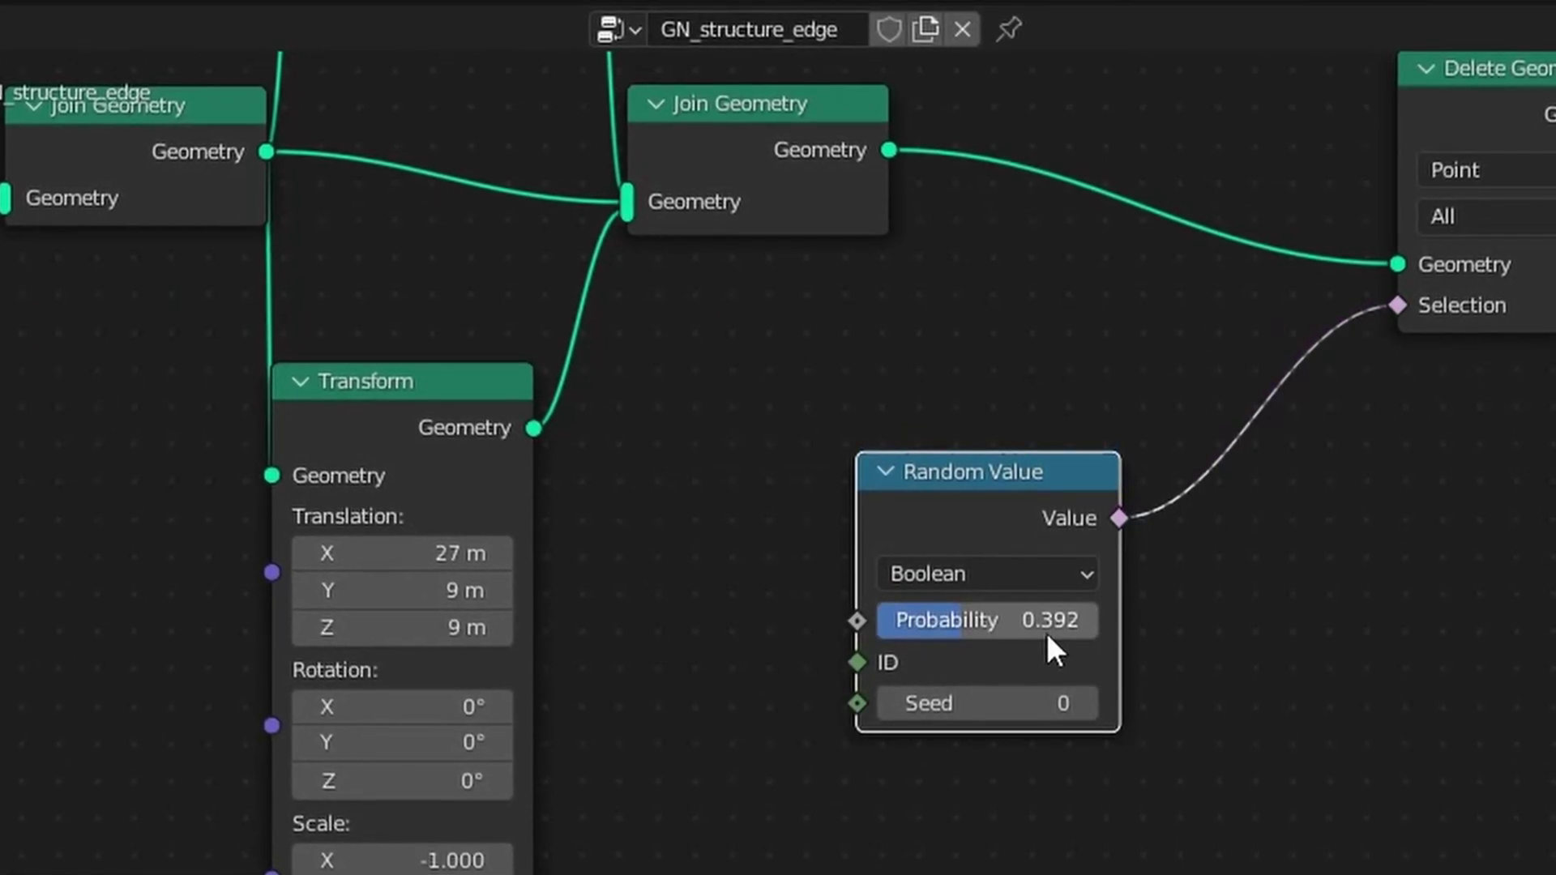
Mute and unmute the Delete Geometry node repeatedly to compare the wireframe with and without it, leaving it active
{"action": "left_click", "coordinate": [1535, 65]}
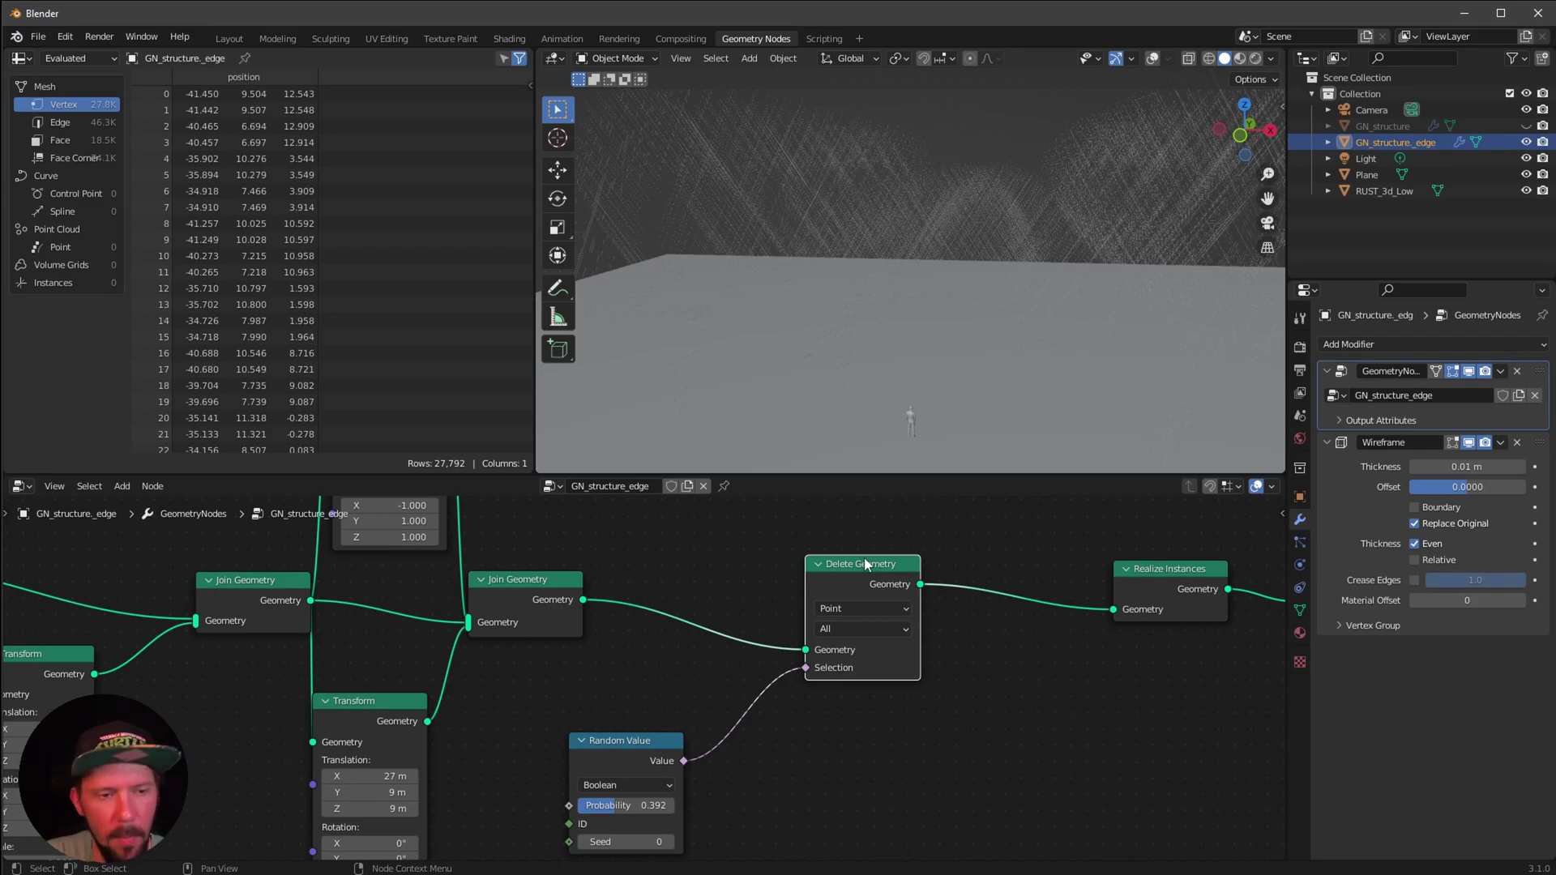
{"action": "key", "text": "m"}
{"action": "key", "text": "m"}
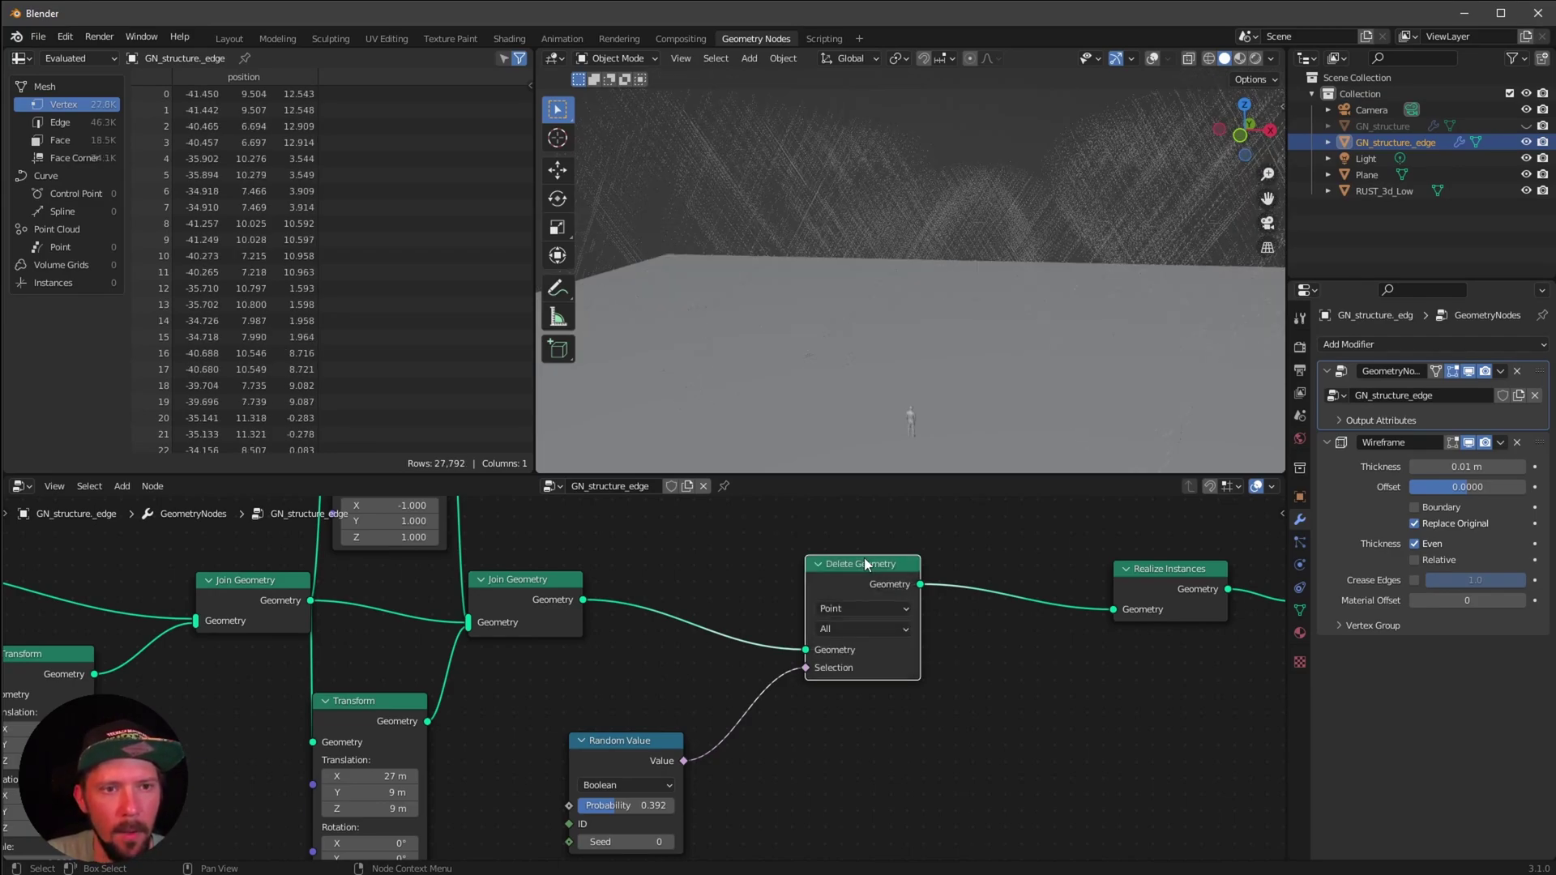
{"action": "key", "text": "m"}
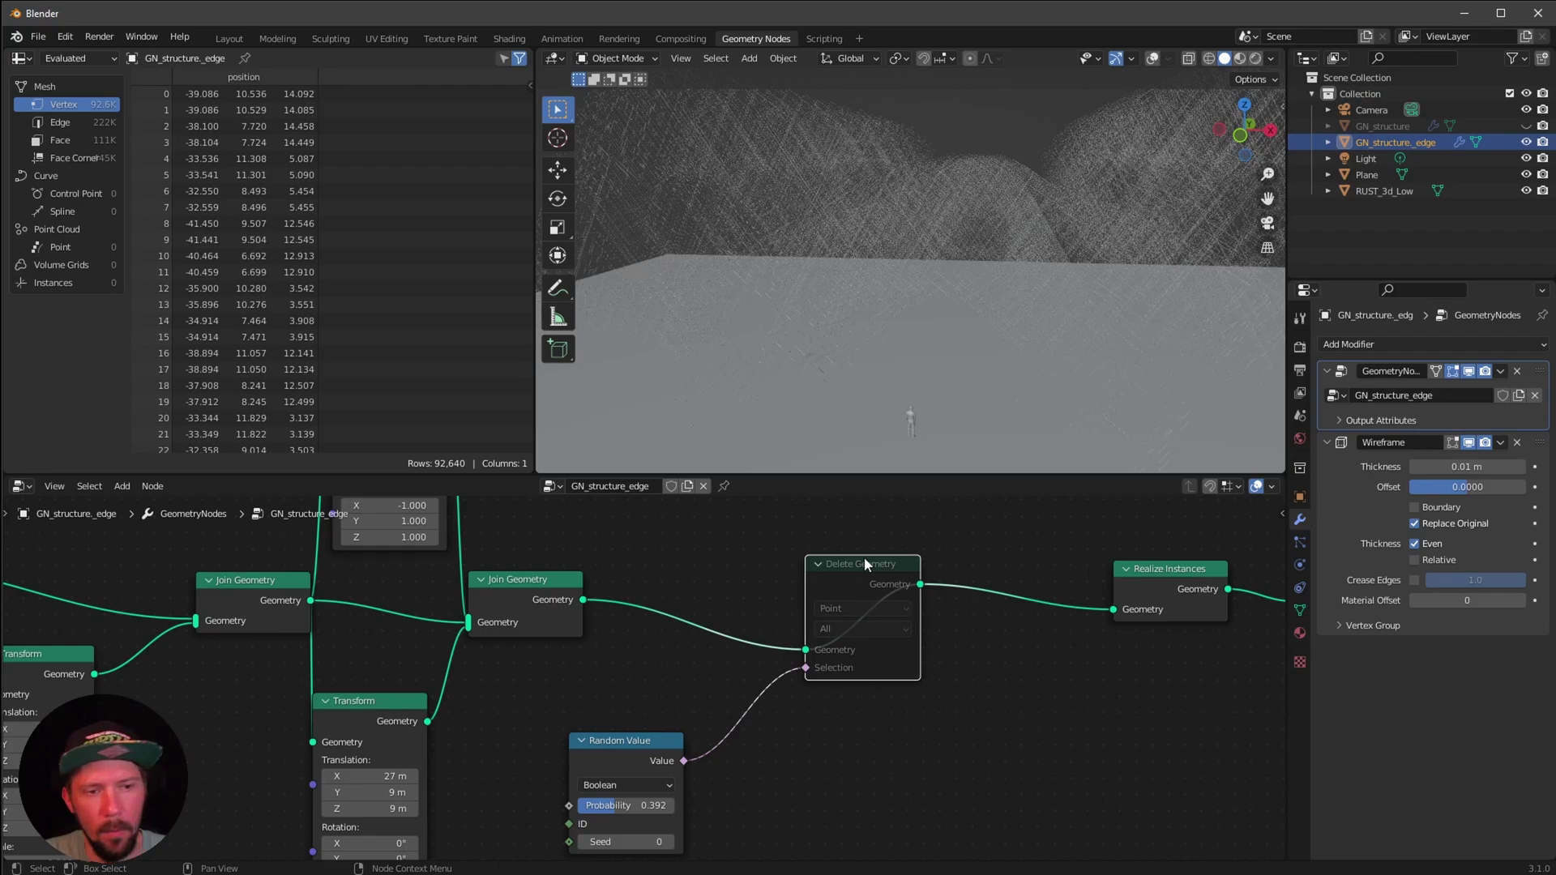
{"action": "key", "text": "m"}
{"action": "key", "text": "m"}
{"action": "key", "text": "m"}
{"action": "key", "text": "m"}
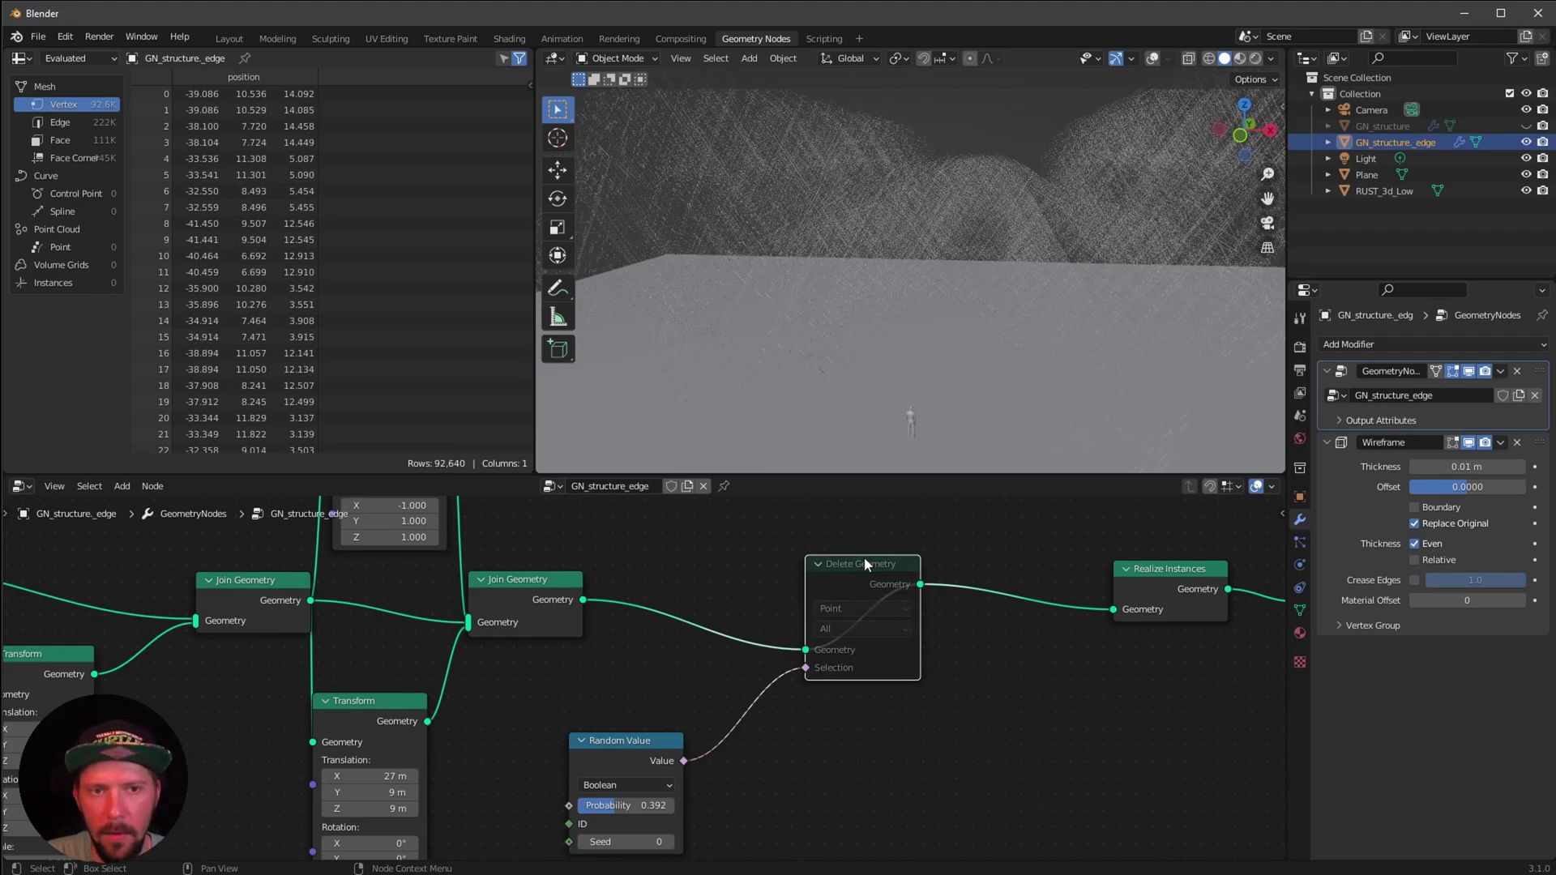
{"action": "key", "text": "m"}
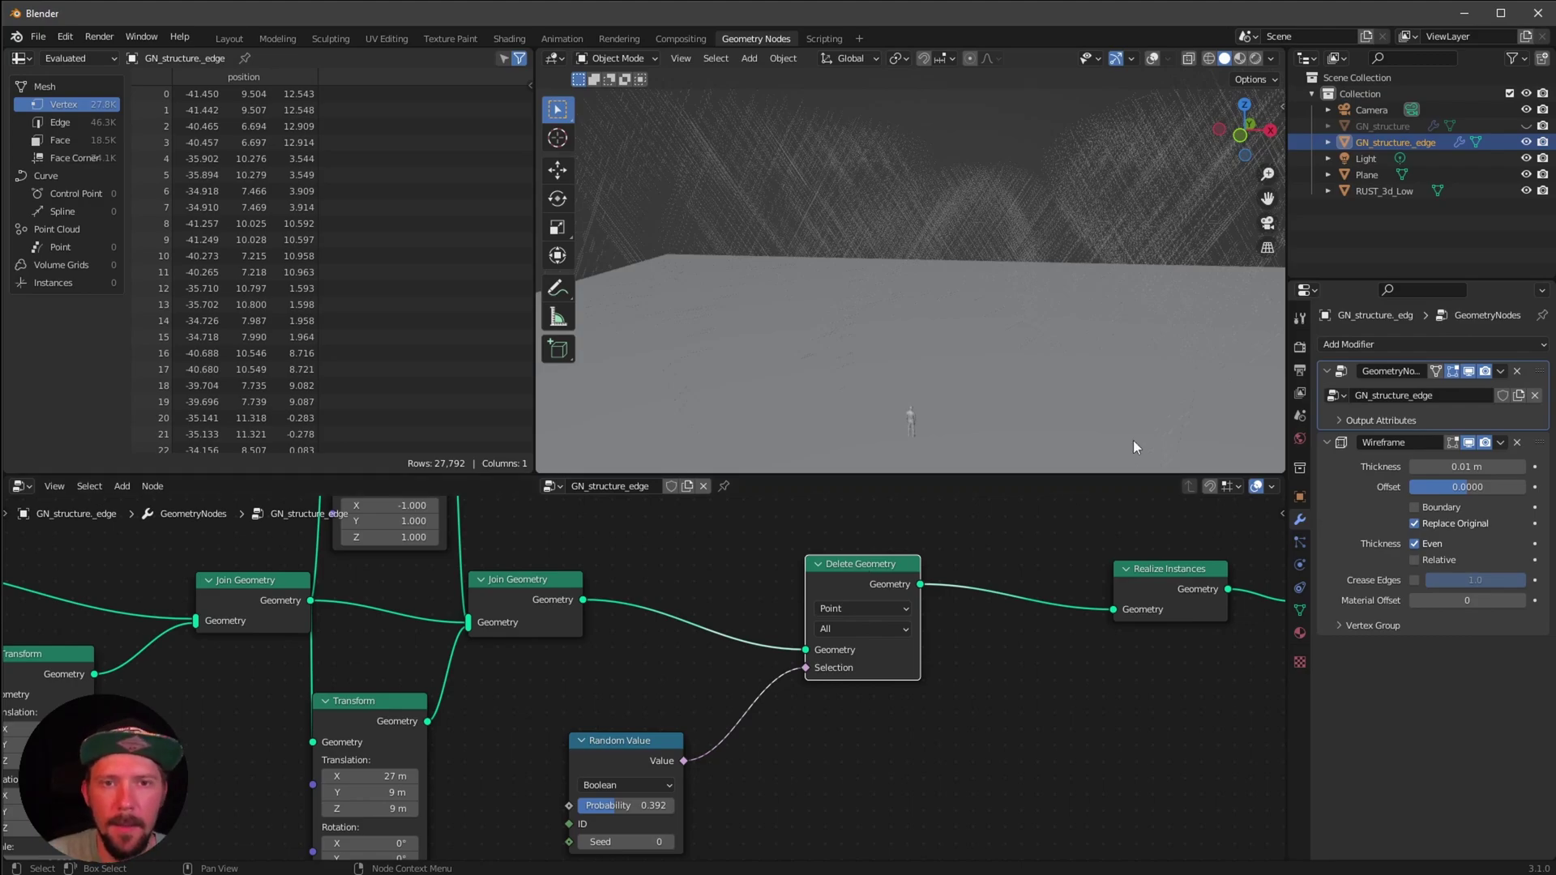
Unhide the GN_structure object and create a new material named M_neon on GN_structure_edge
{"action": "left_click", "coordinate": [1526, 125]}
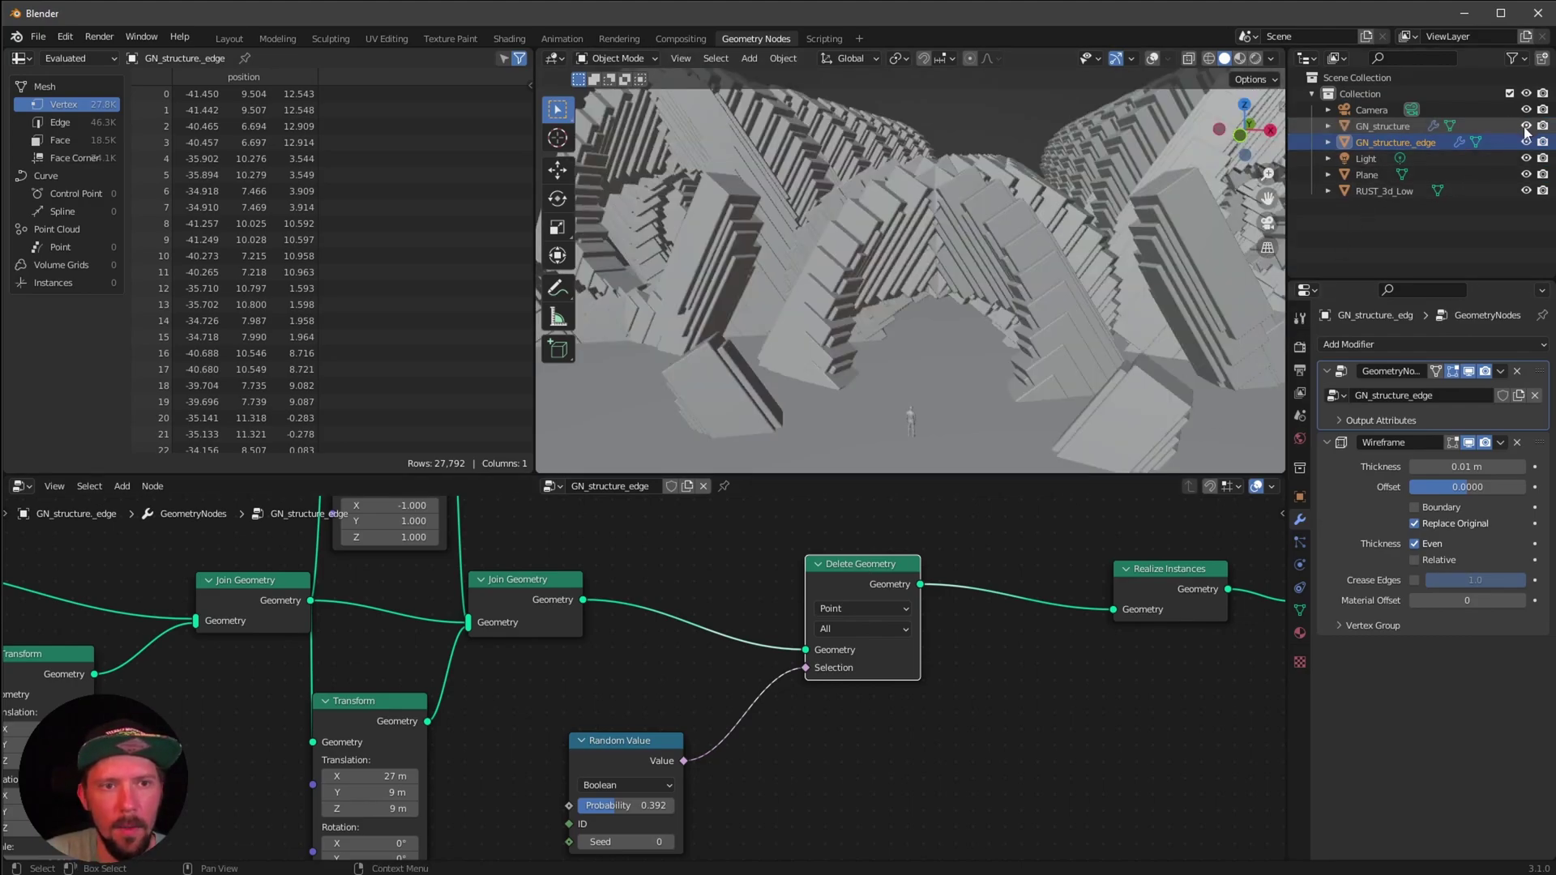
{"action": "middle_click_drag", "start_coordinate": [1068, 686], "coordinate": [930, 713]}
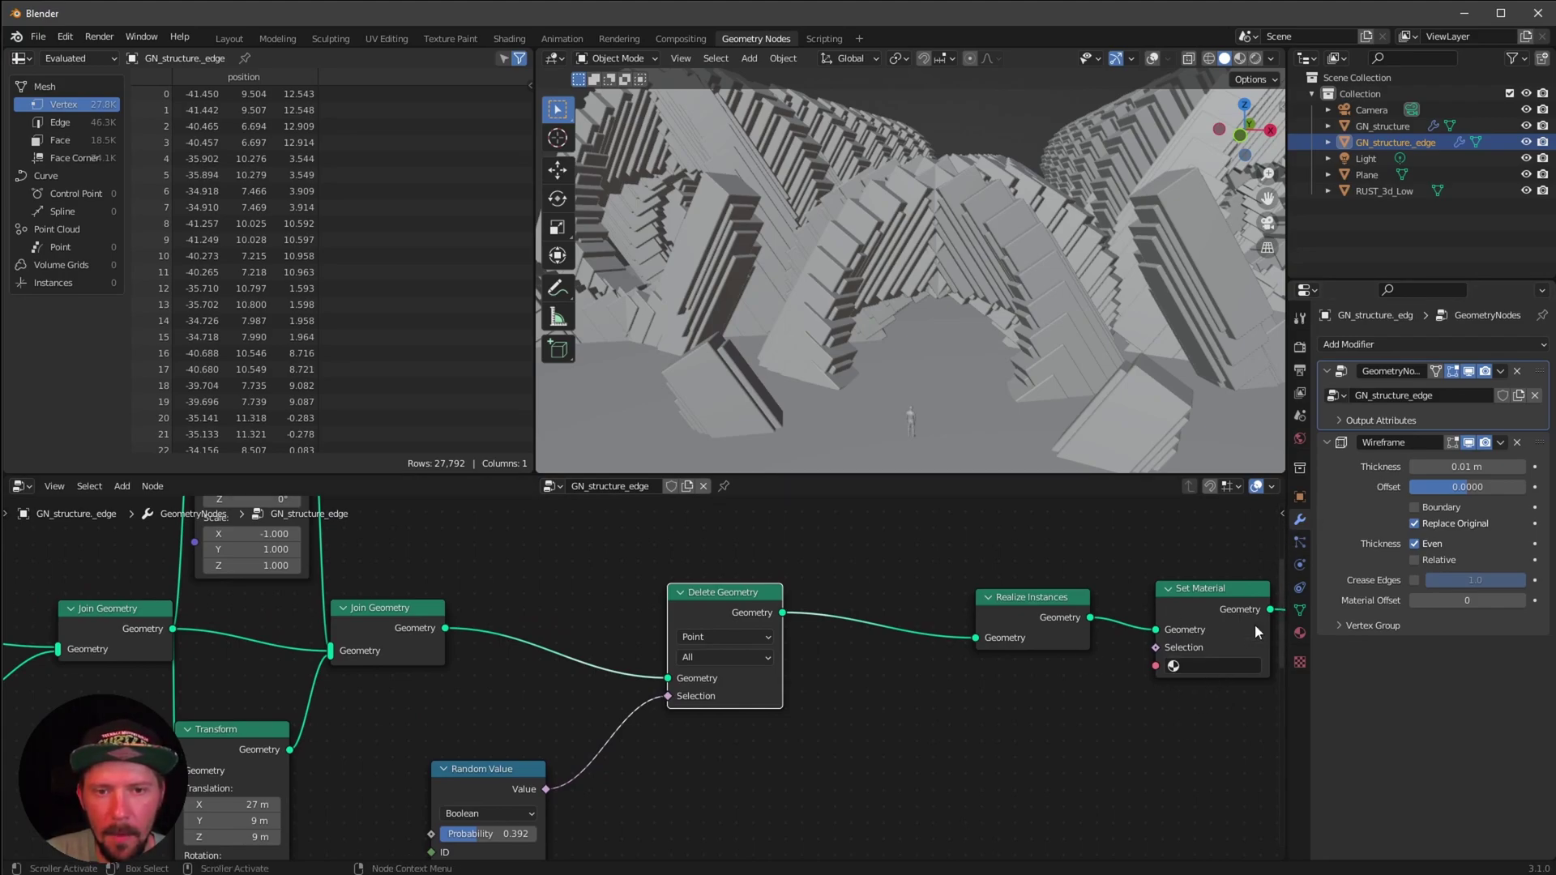
{"action": "left_click", "coordinate": [1300, 633]}
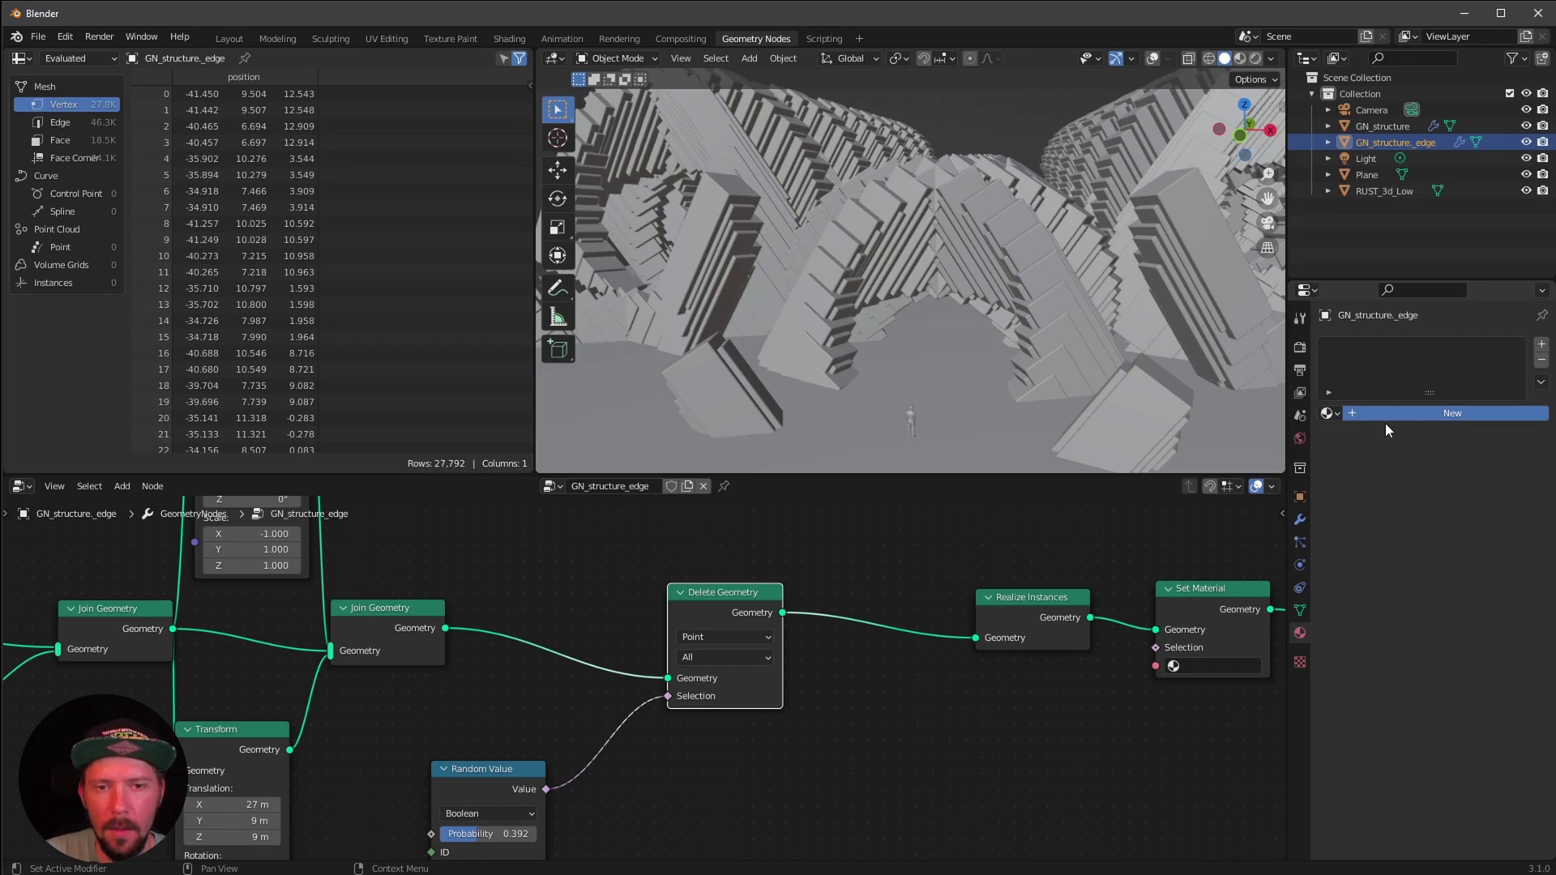
{"action": "left_click", "coordinate": [1412, 412]}
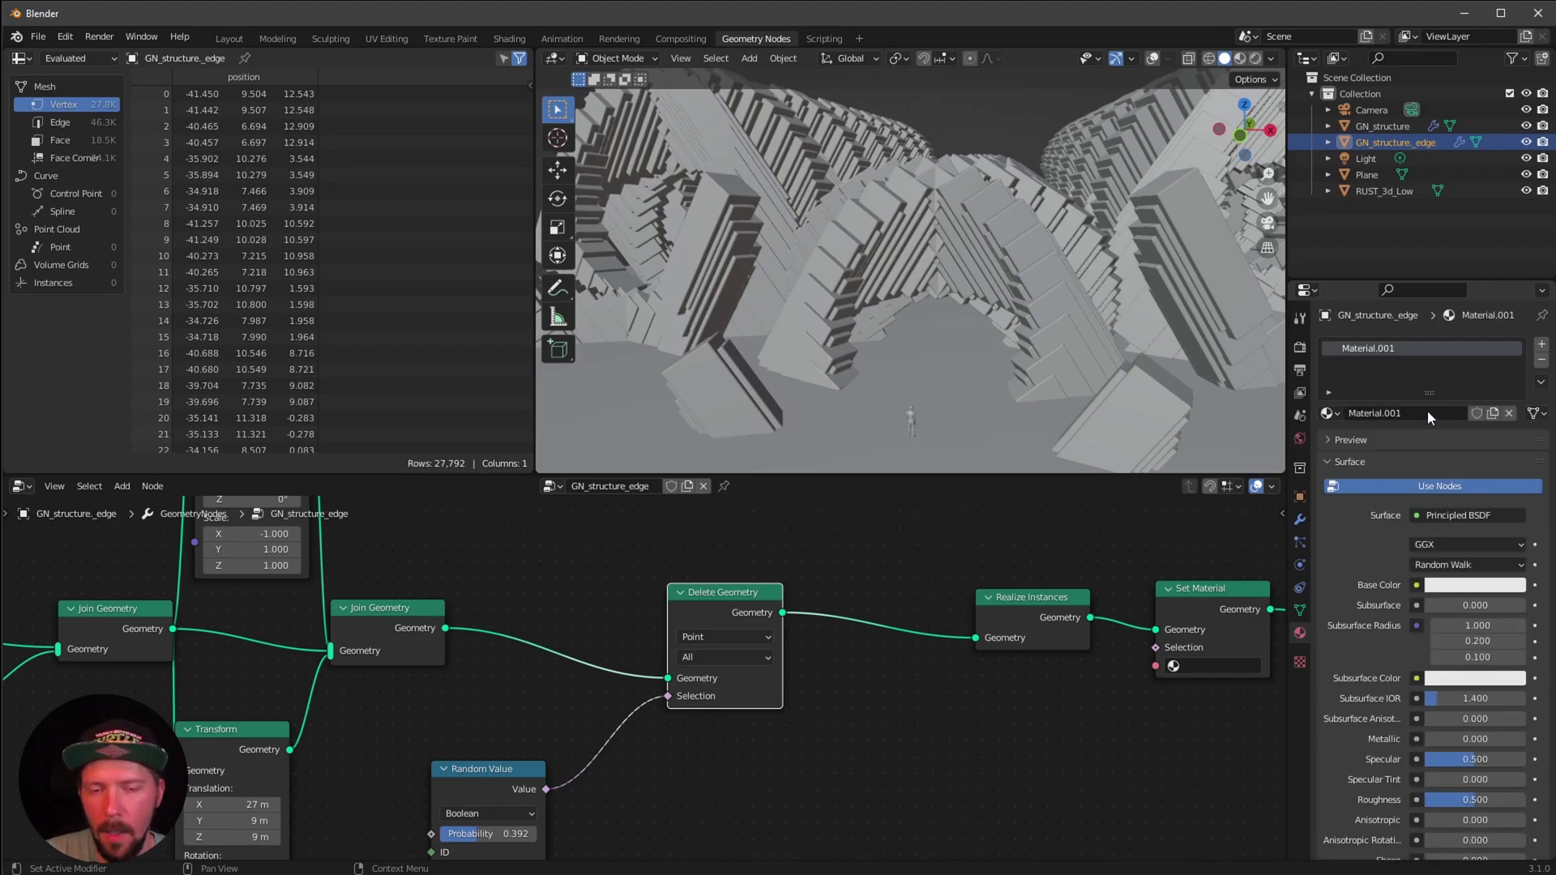
{"action": "type", "text": "M"}
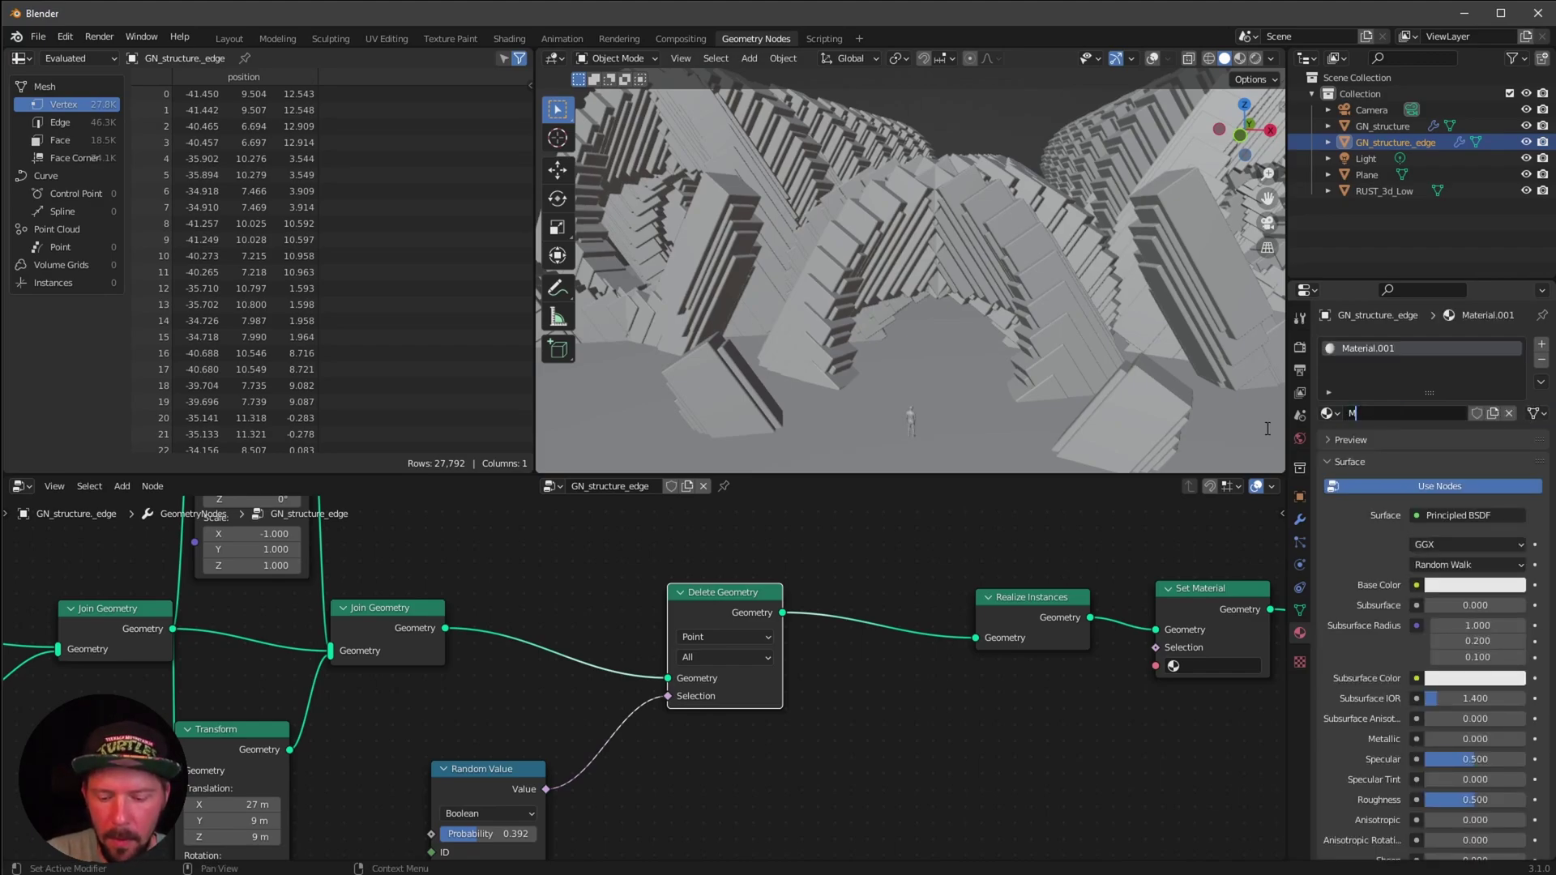
{"action": "type", "text": "_neon"}
{"action": "key", "text": "Return"}
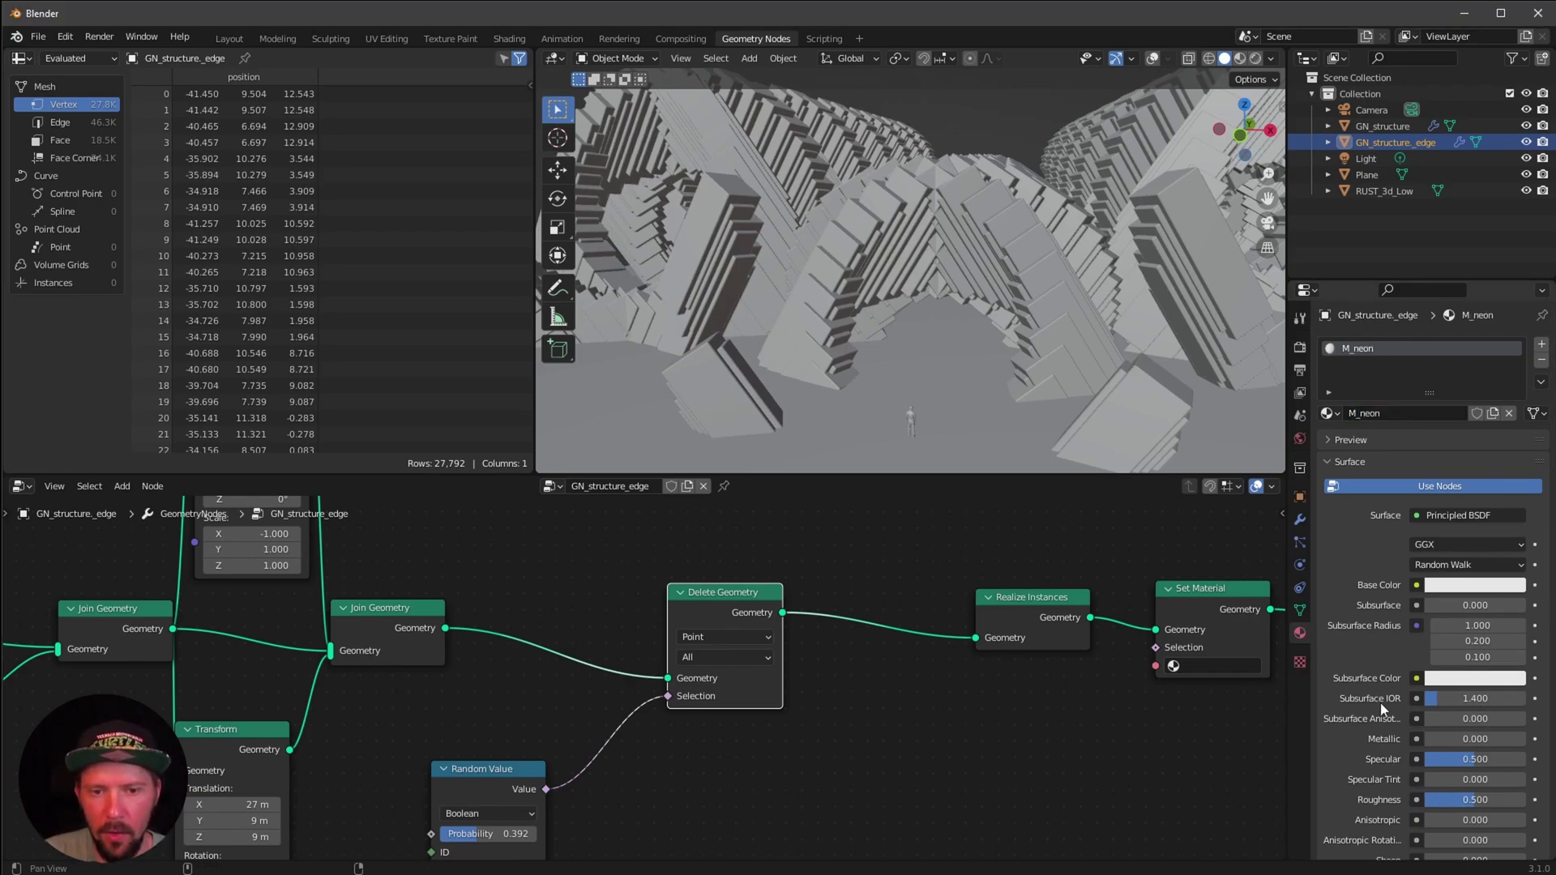
Give M_neon a blue emission with hue 0.622, saturation 0.917 and value 1.000, and set the emission strength to 25
{"action": "scroll", "coordinate": [1410, 688], "scroll_direction": "down", "scroll_amount": 8}
{"action": "scroll", "coordinate": [1410, 687], "scroll_direction": "down", "scroll_amount": 2}
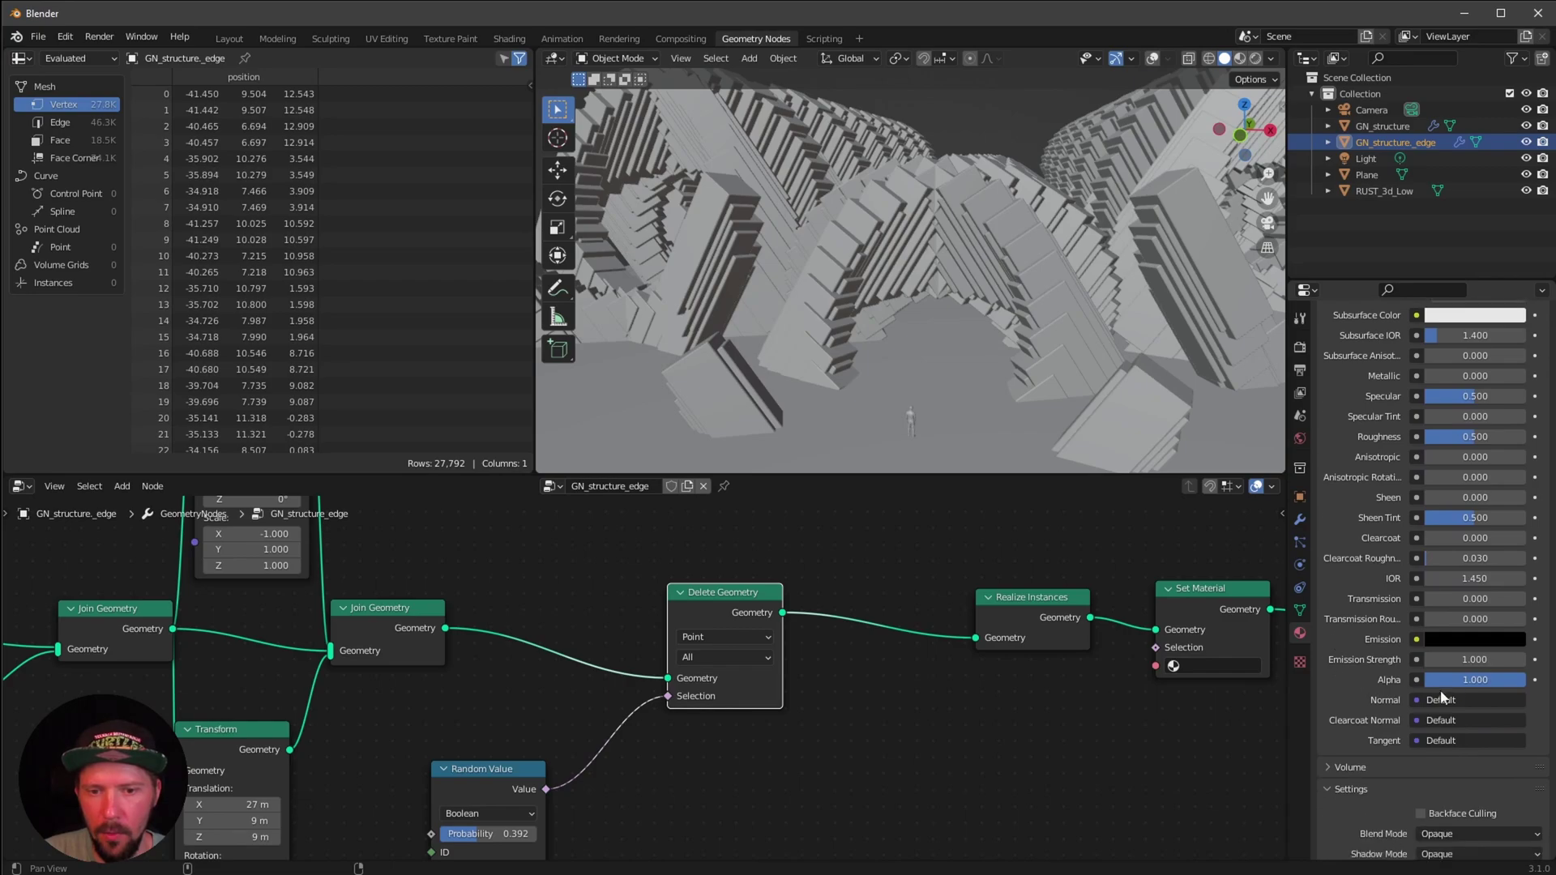
{"action": "left_click", "coordinate": [1472, 640]}
{"action": "left_click_drag", "start_coordinate": [1507, 474], "coordinate": [1463, 440]}
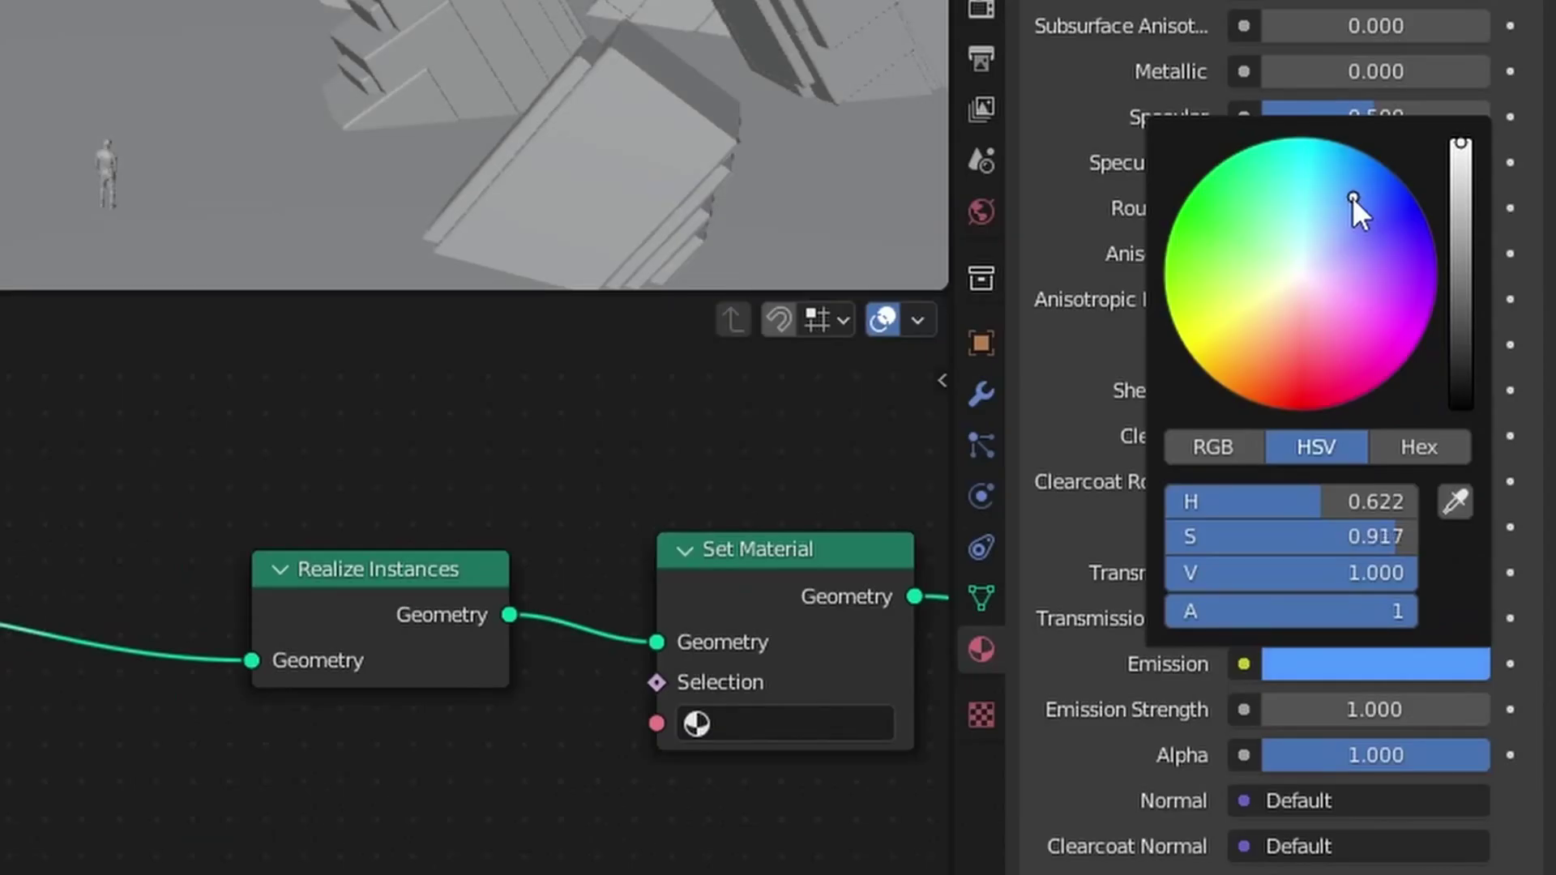
{"action": "left_click", "coordinate": [1479, 661]}
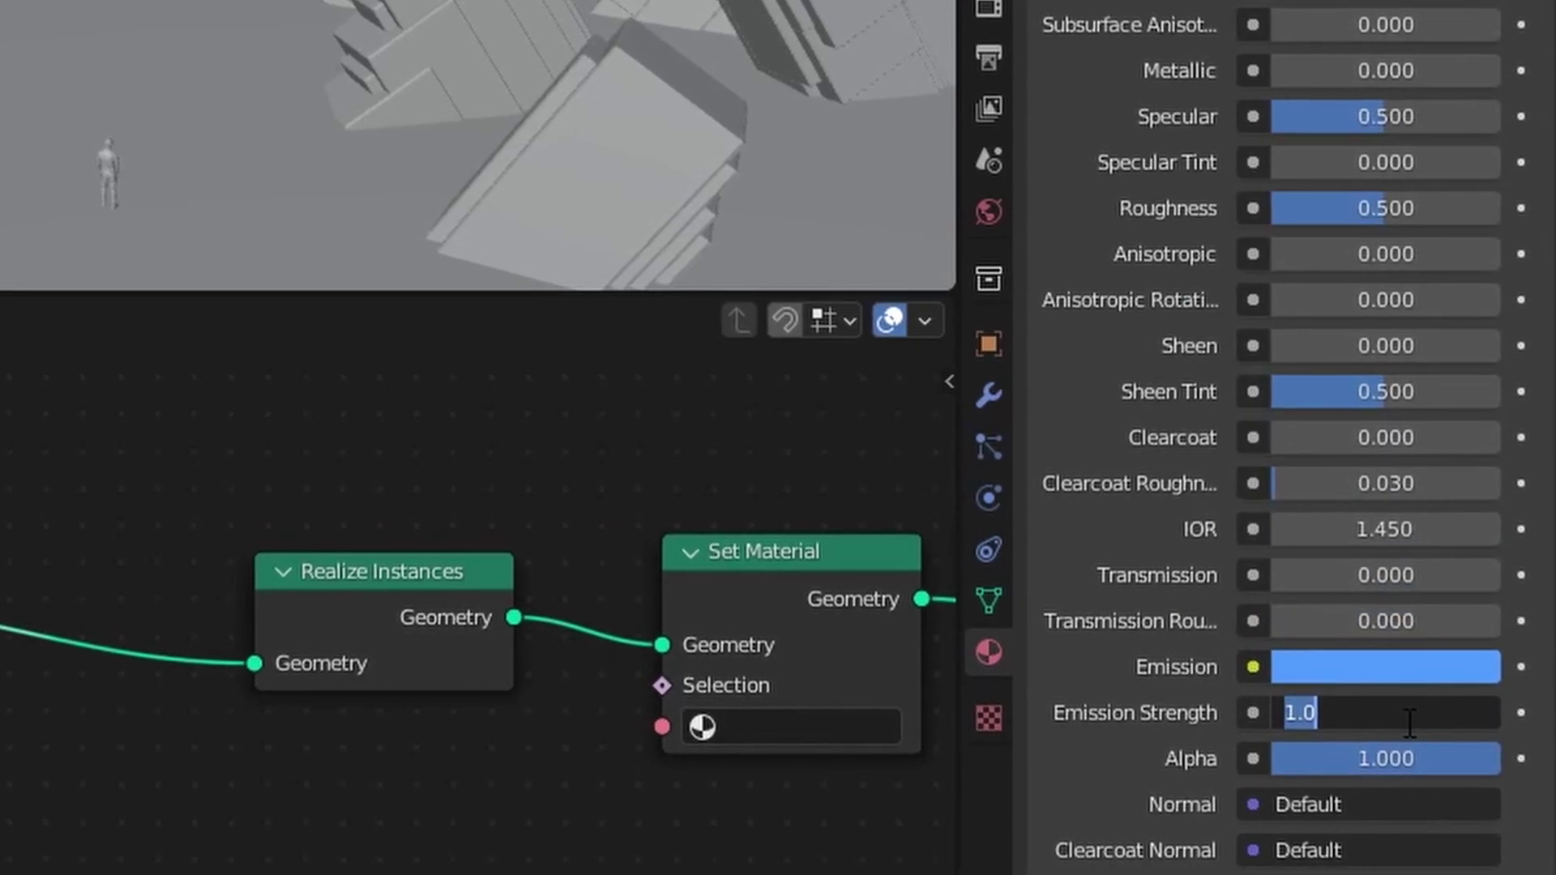
{"action": "type", "text": "25"}
{"action": "key", "text": "Return"}
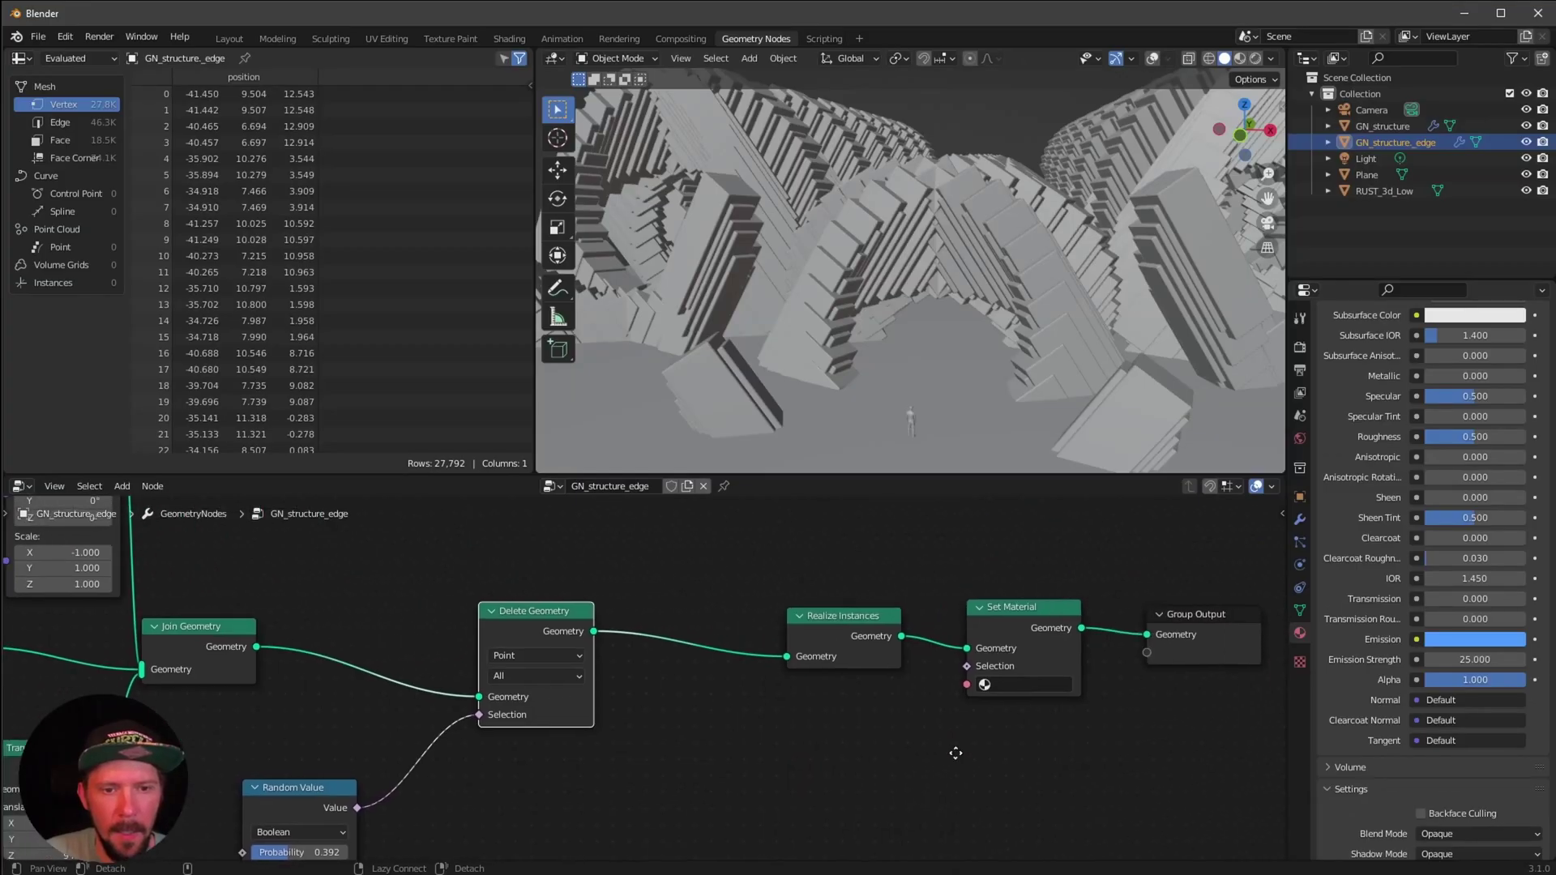
Assign M_neon in the edge object's Set Material node and display the viewport in rendered shading
{"action": "left_click", "coordinate": [811, 727]}
{"action": "left_click", "coordinate": [1033, 710]}
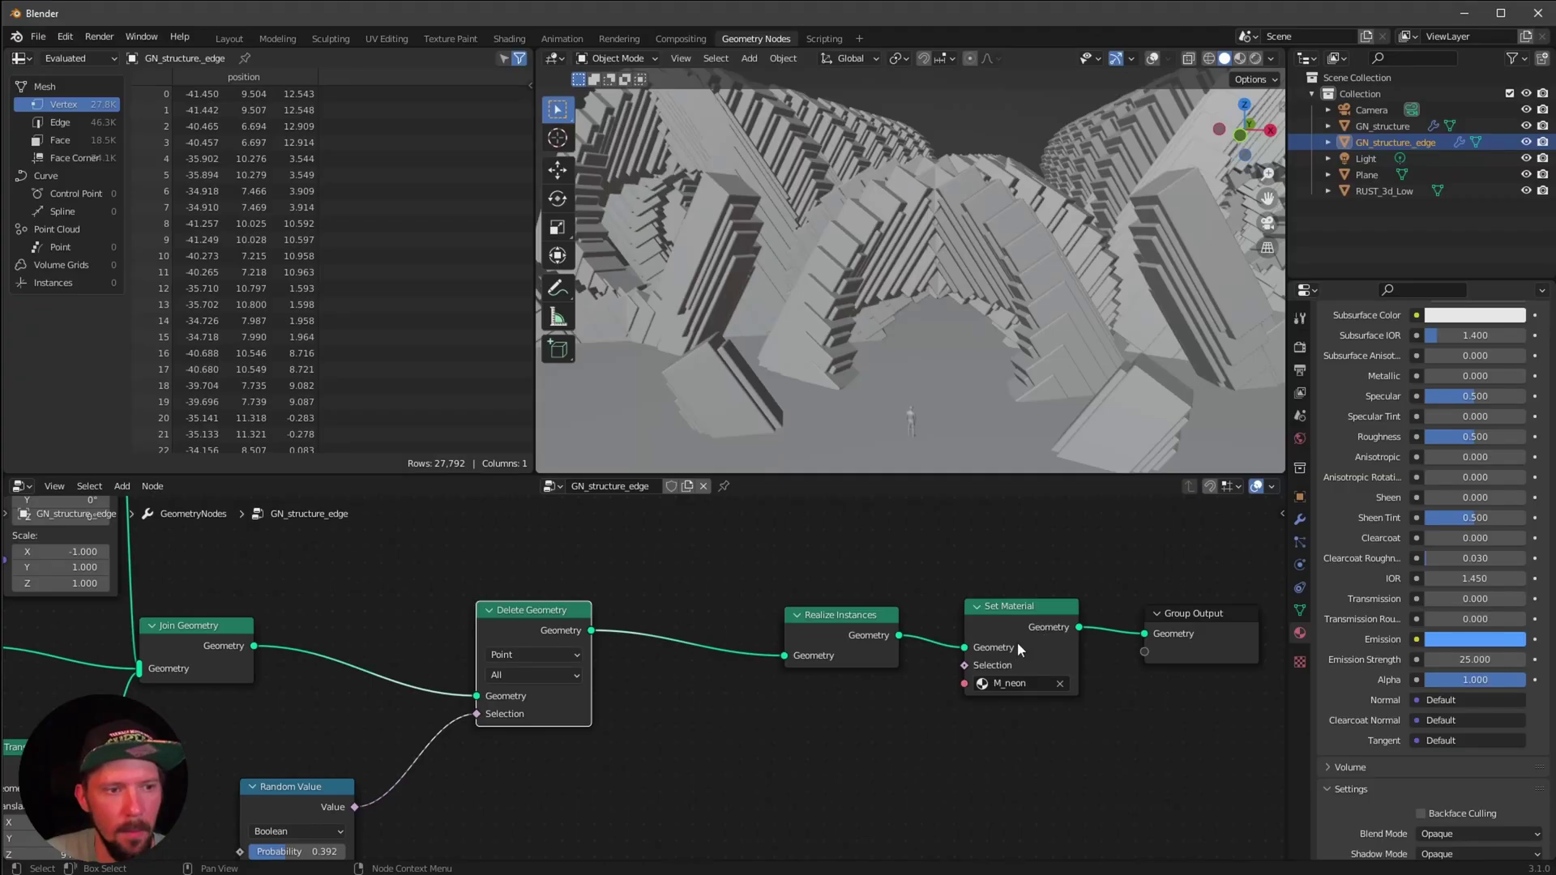
{"action": "key", "text": "z"}
{"action": "left_click", "coordinate": [1048, 298]}
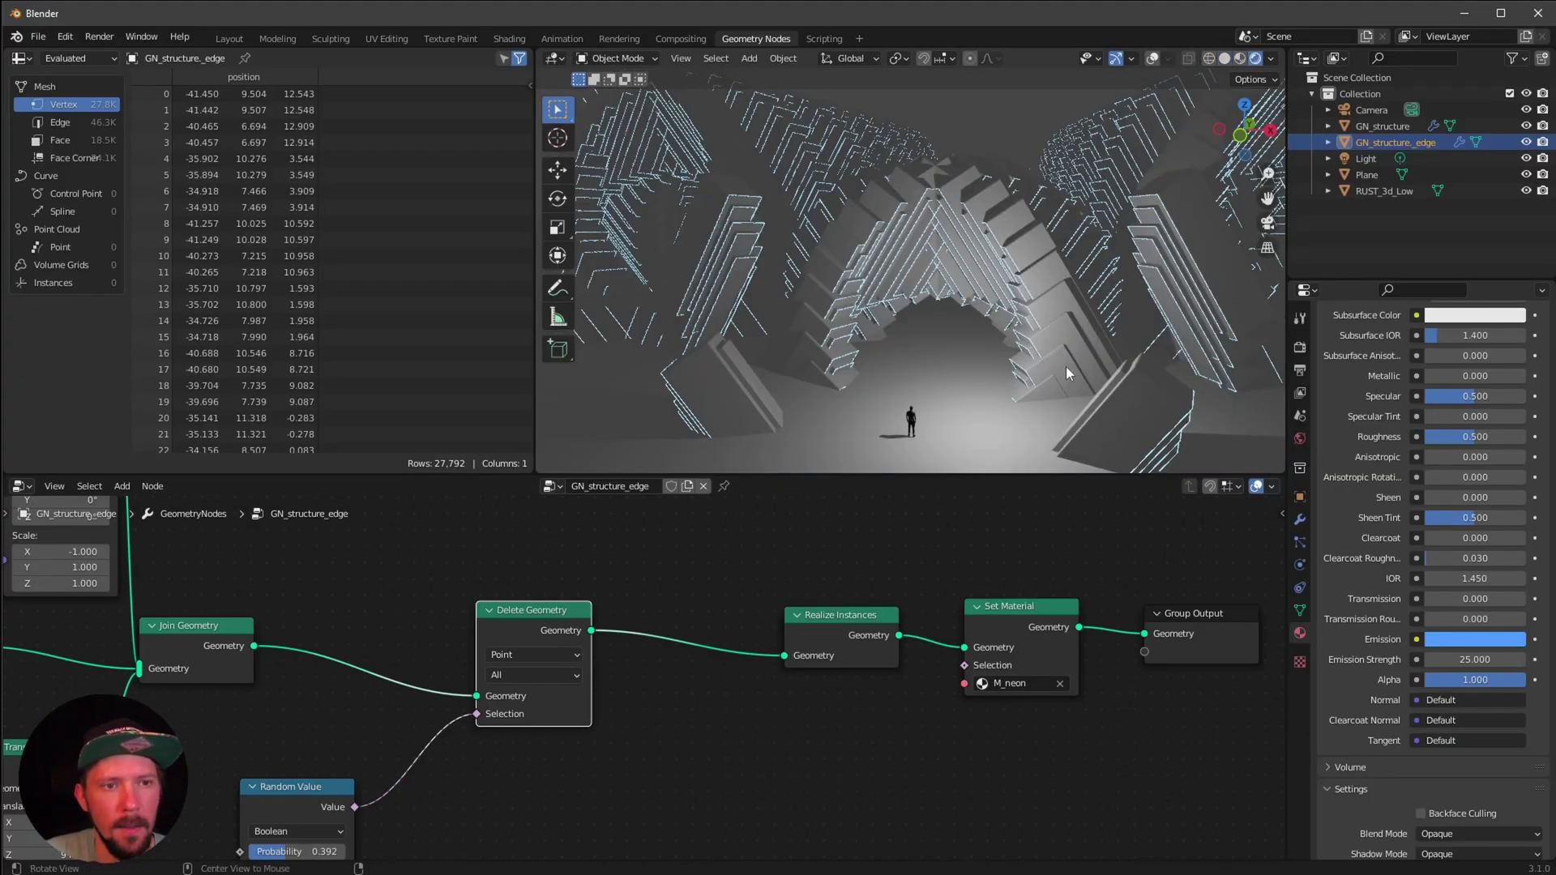
Mute and unmute the Delete Geometry node to compare the glowing edges in rendered view, leaving it active
{"action": "left_click_drag", "start_coordinate": [588, 658], "coordinate": [694, 621], "text": "alt"}
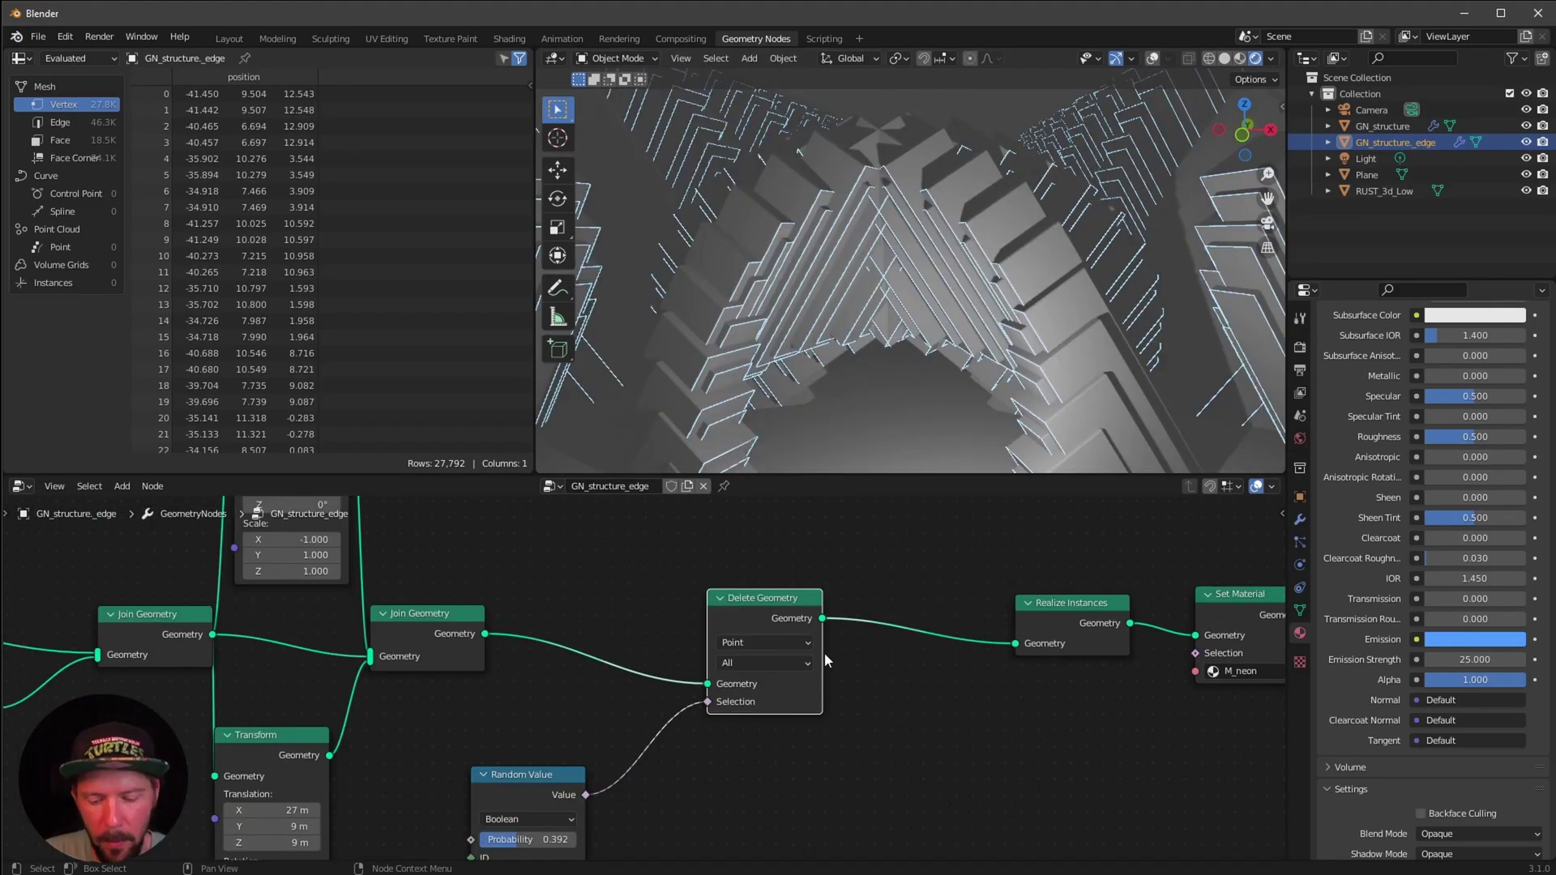
{"action": "key", "text": "m"}
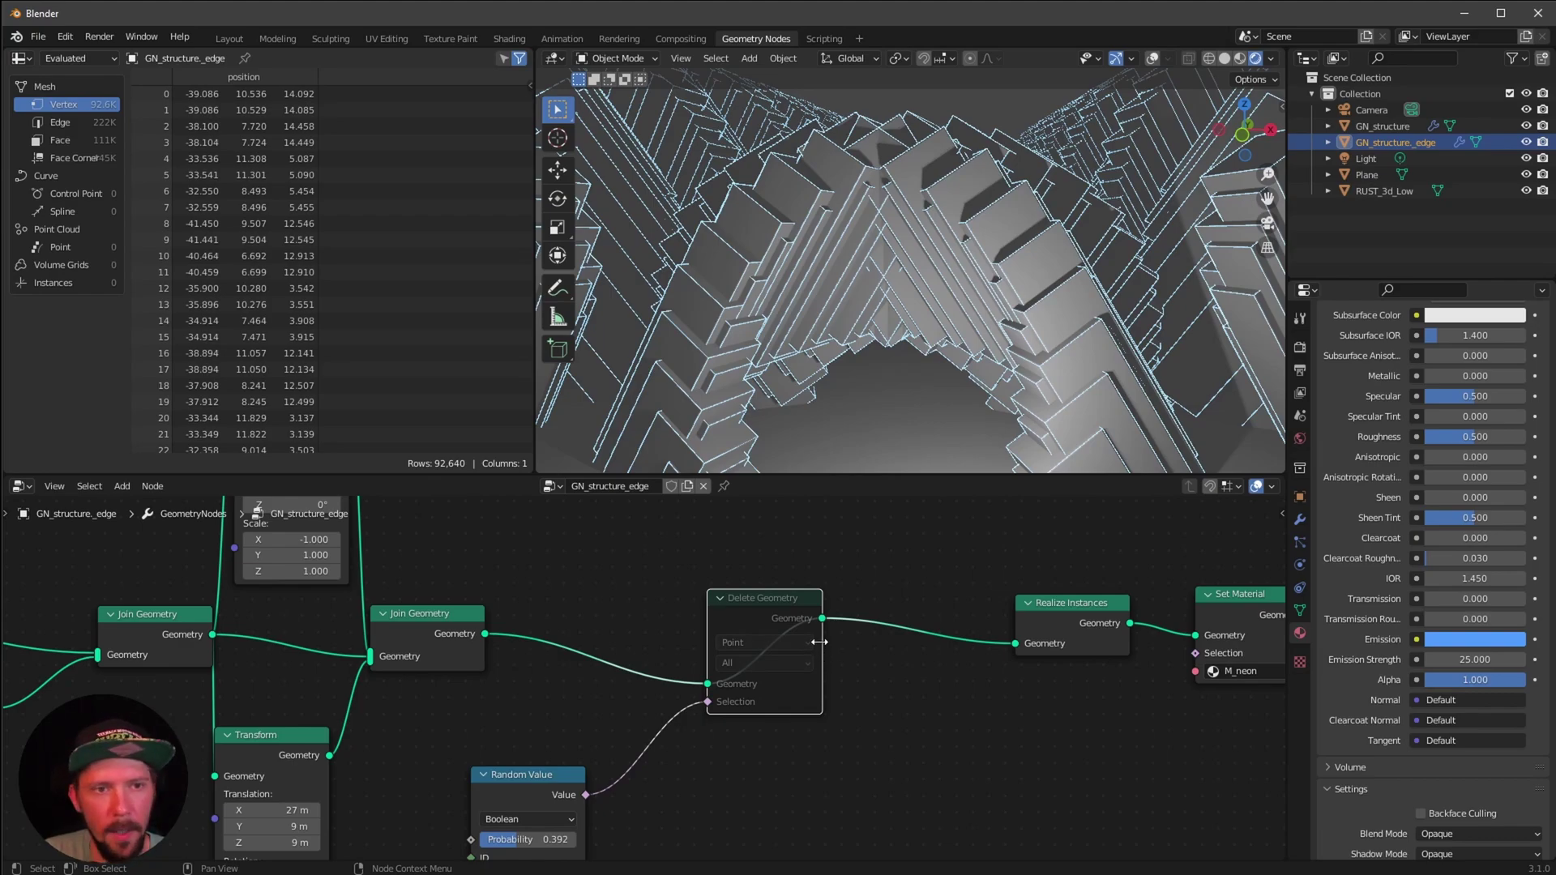
{"action": "key", "text": "m"}
{"action": "middle_click_drag", "start_coordinate": [965, 360], "coordinate": [966, 407]}
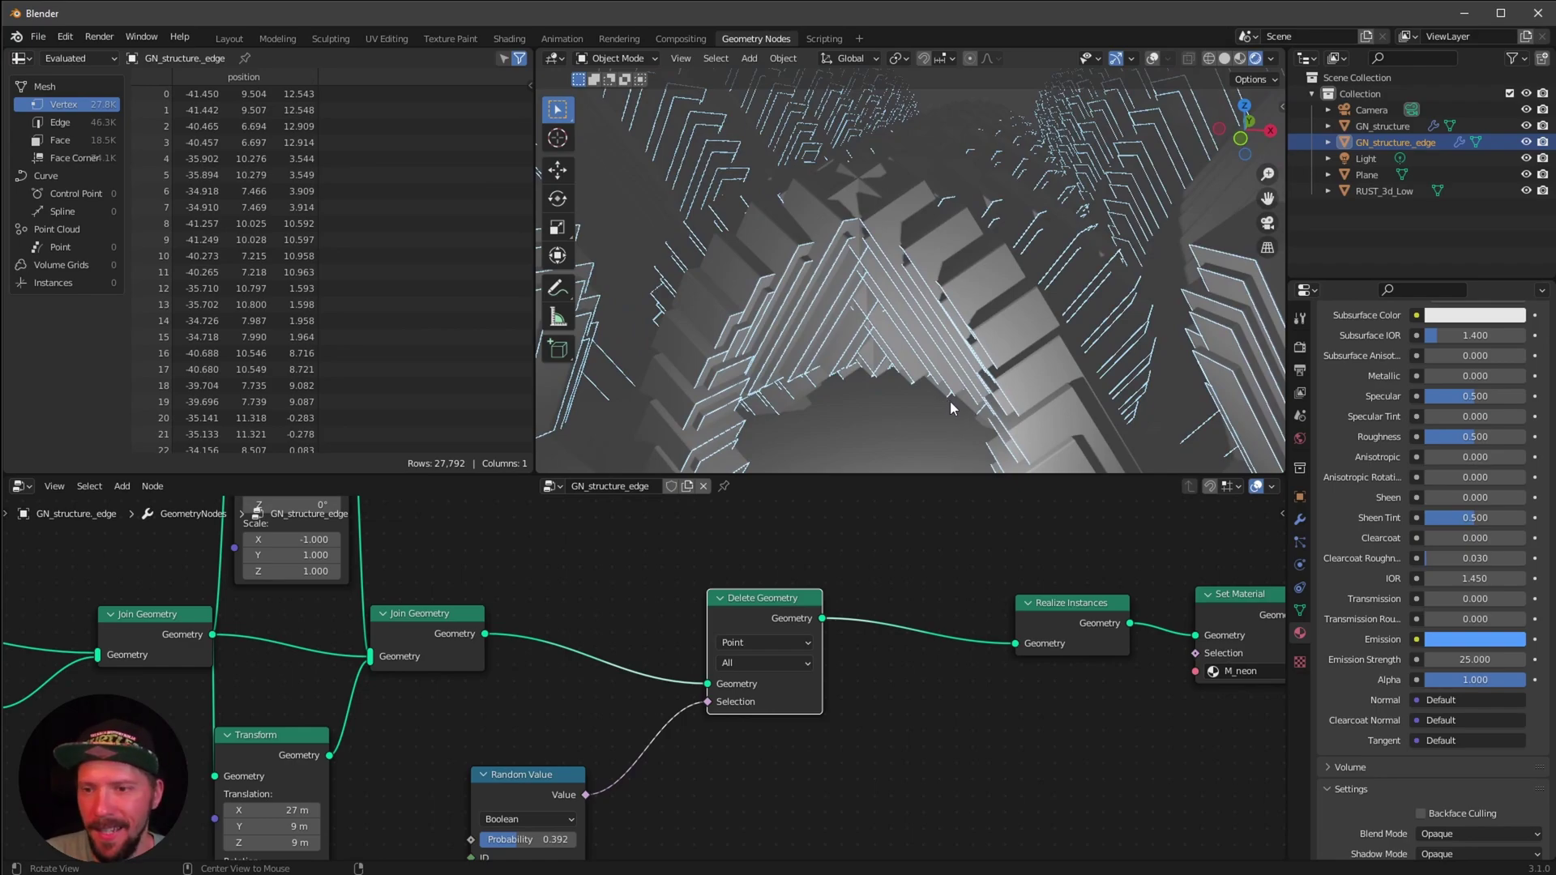
{"action": "left_click_drag", "start_coordinate": [975, 360], "coordinate": [1018, 381], "text": "alt"}
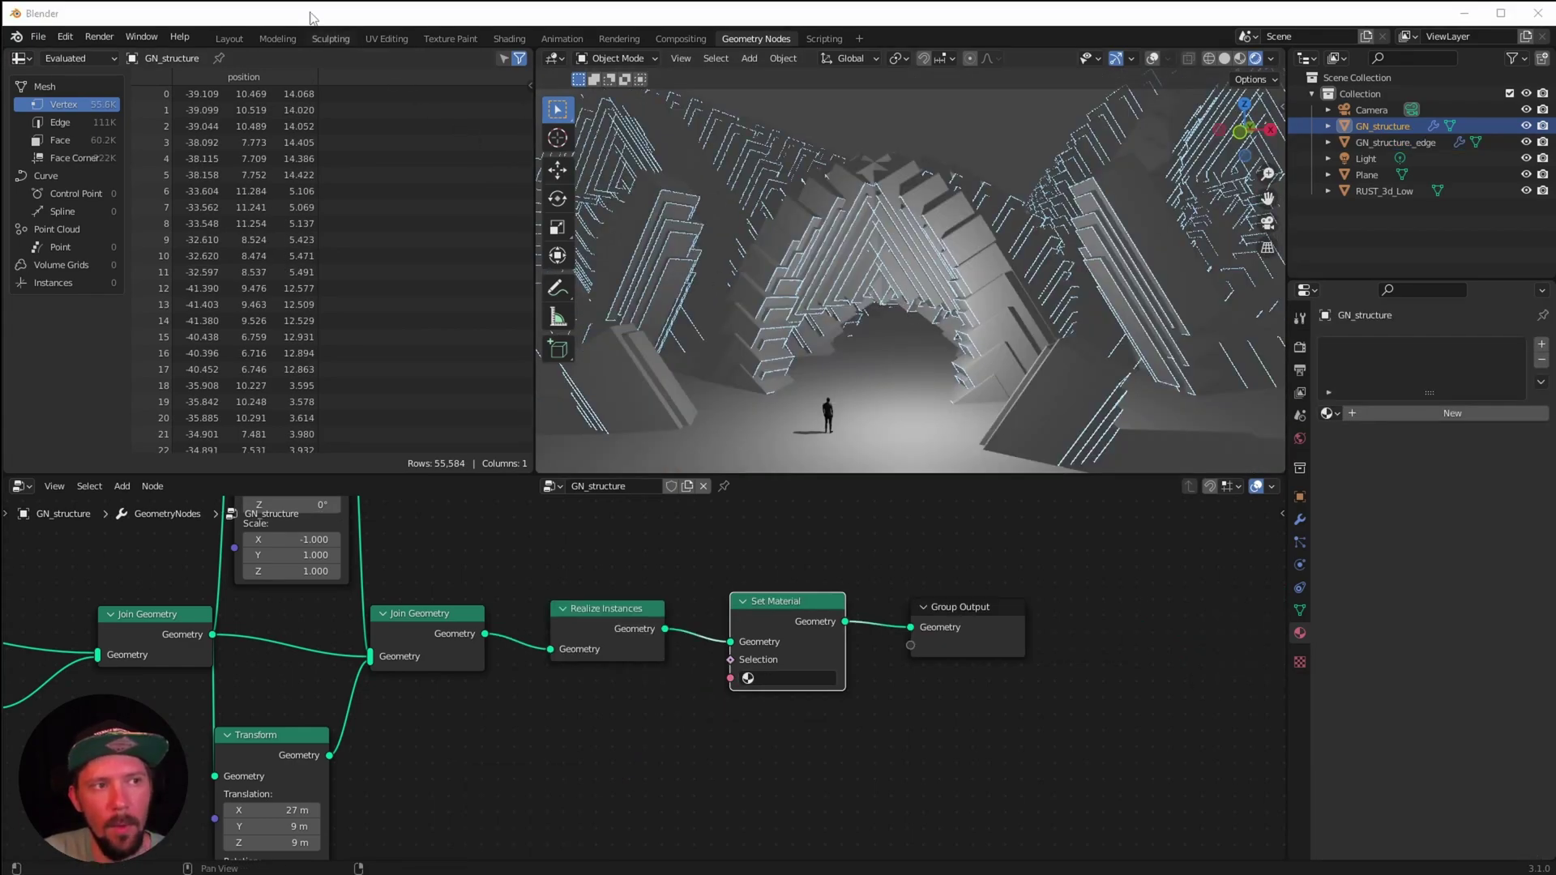
In the Shading workspace, create a new material named M_black for GN_structure
{"action": "left_click", "coordinate": [229, 39]}
{"action": "middle_click_drag", "start_coordinate": [725, 446], "coordinate": [879, 399]}
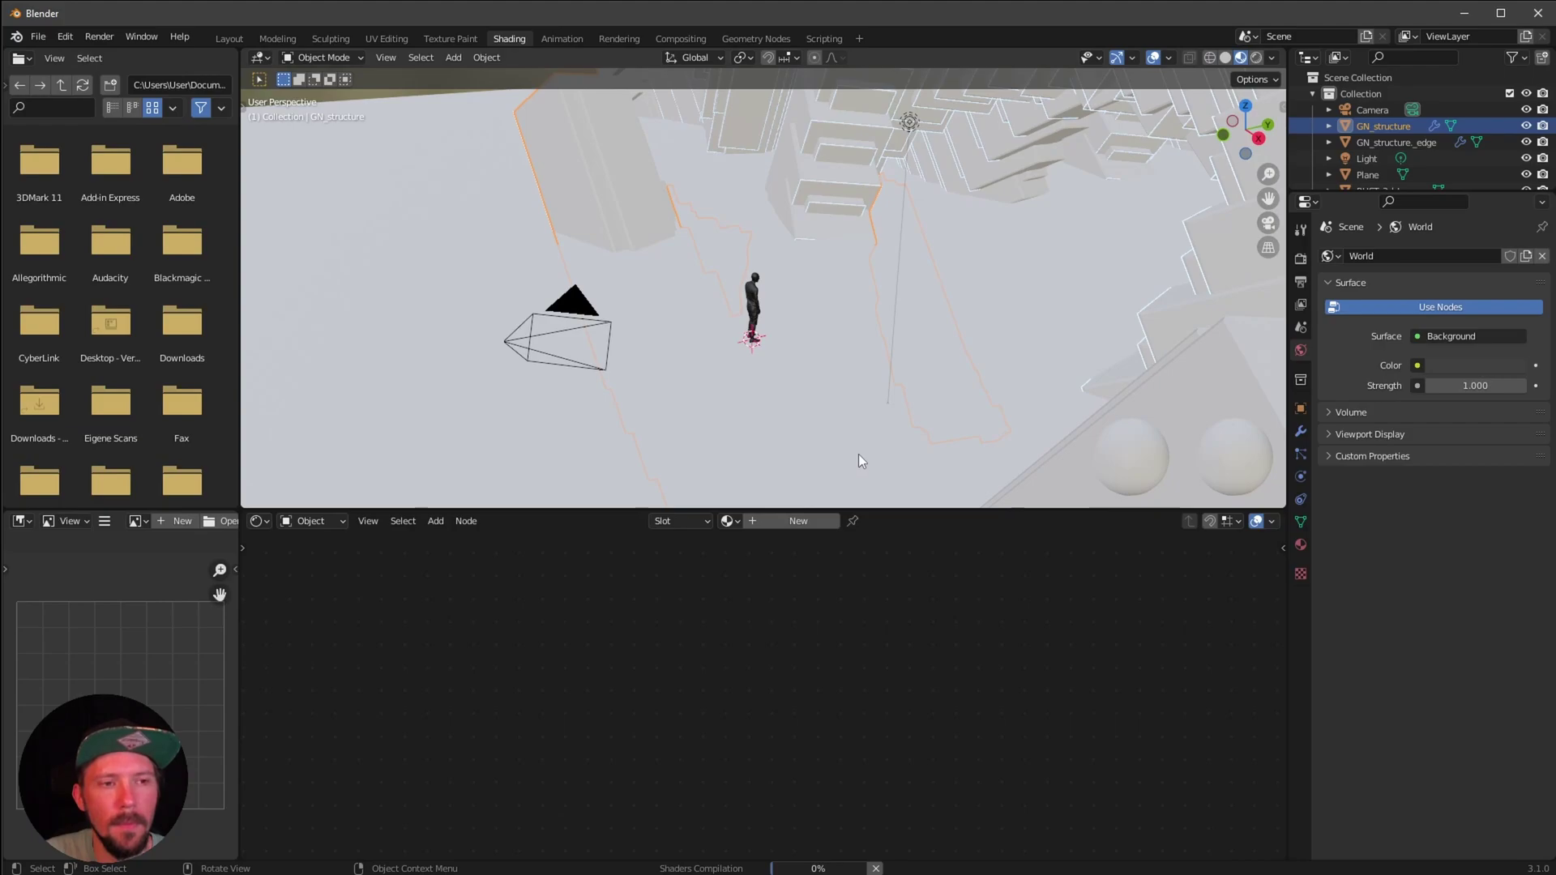
{"action": "left_click_drag", "start_coordinate": [858, 455], "coordinate": [902, 411], "text": "alt"}
{"action": "left_click", "coordinate": [810, 520]}
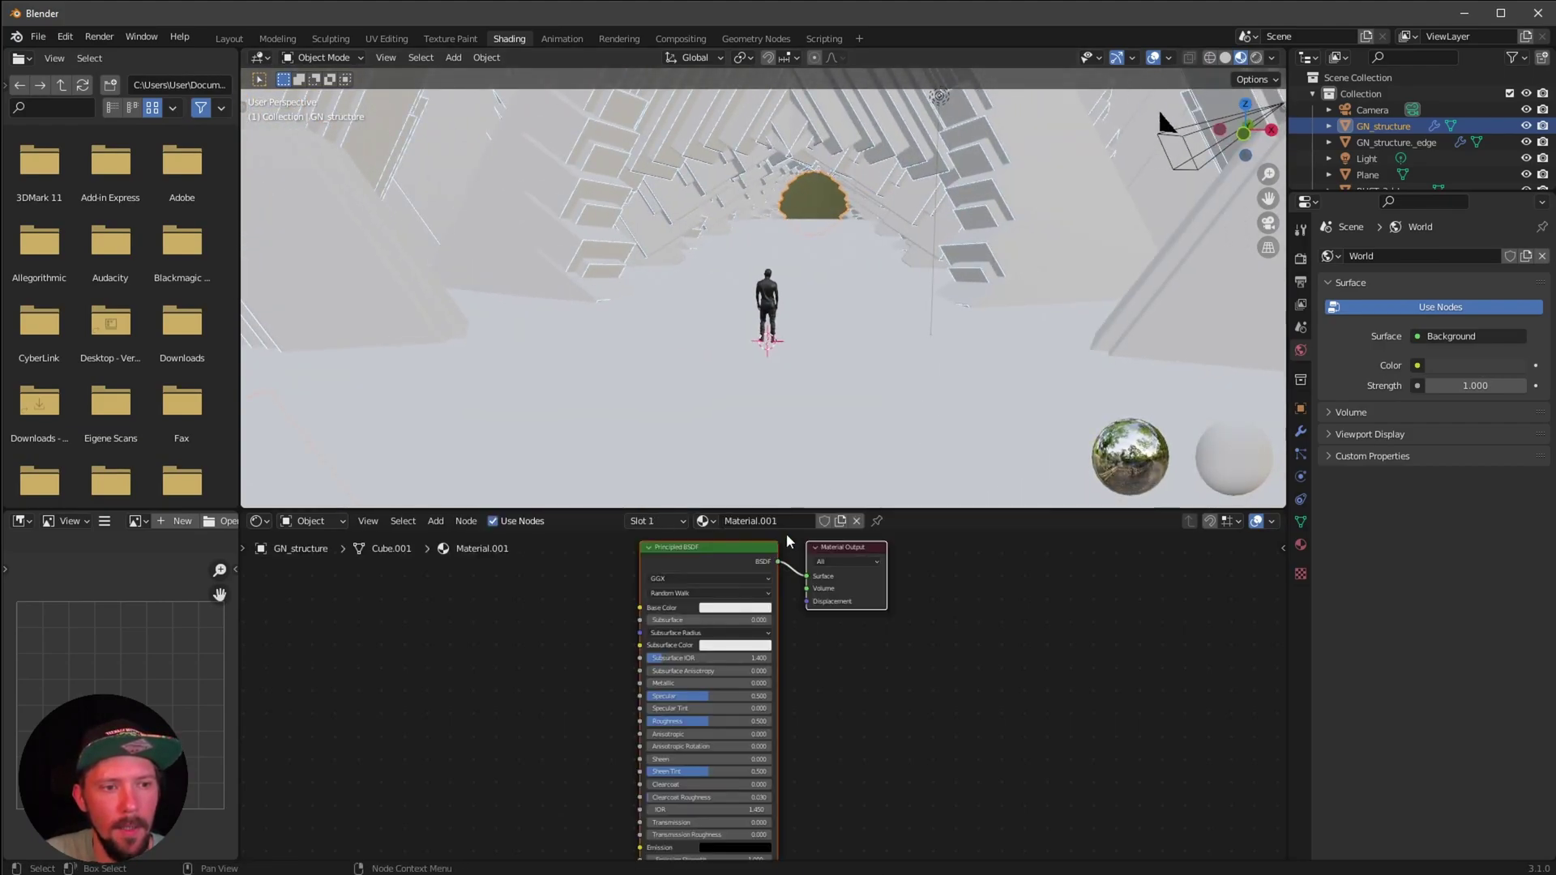
{"action": "double_click", "coordinate": [791, 520]}
{"action": "type", "text": "M"}
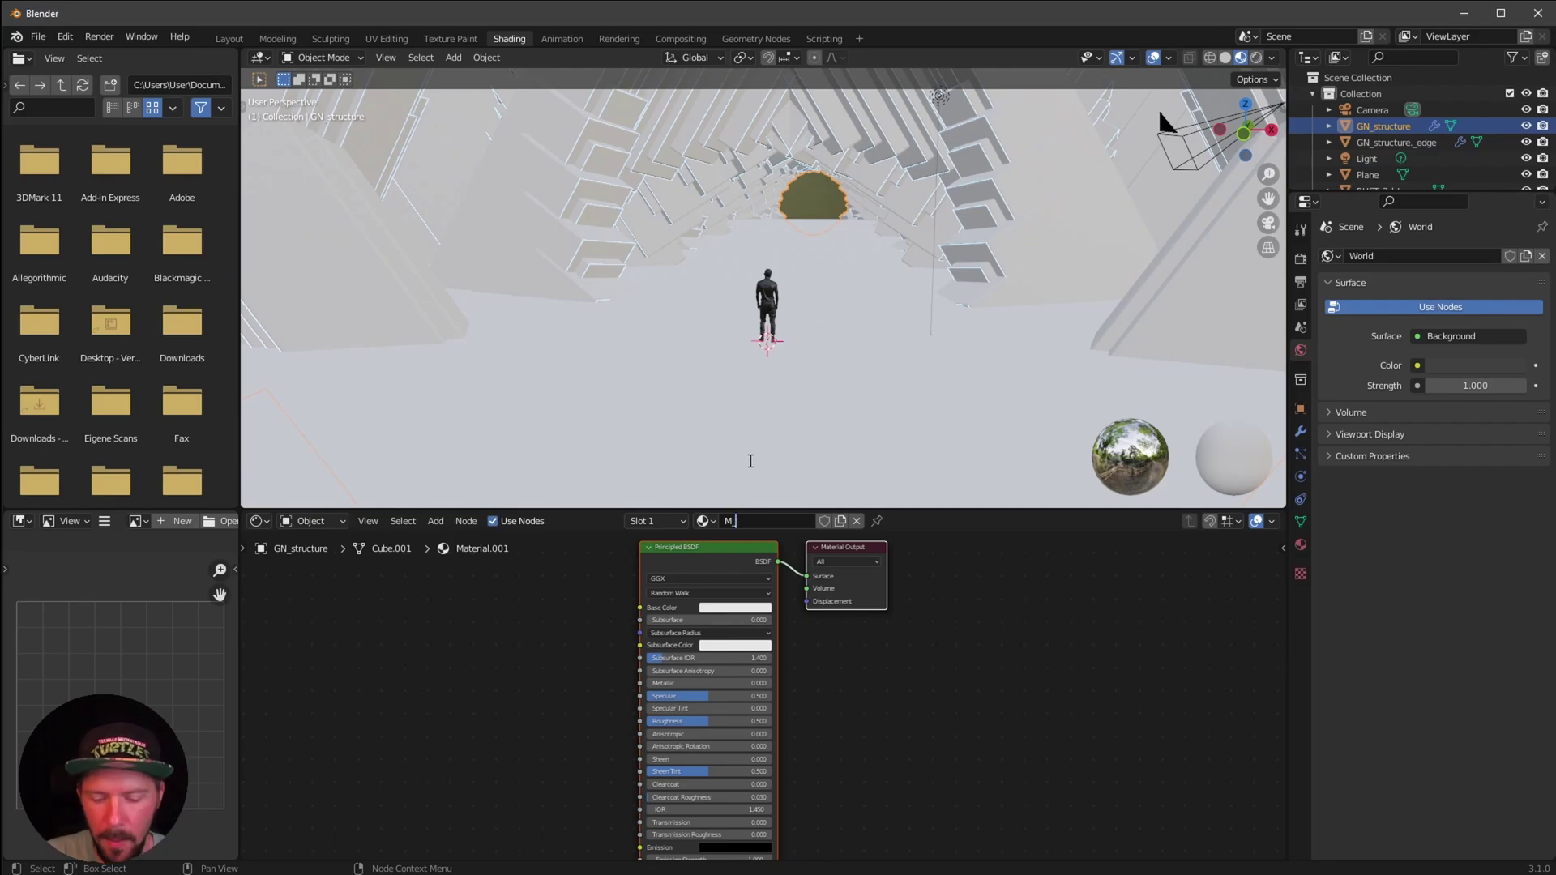
{"action": "type", "text": "lack"}
{"action": "key", "text": "Return"}
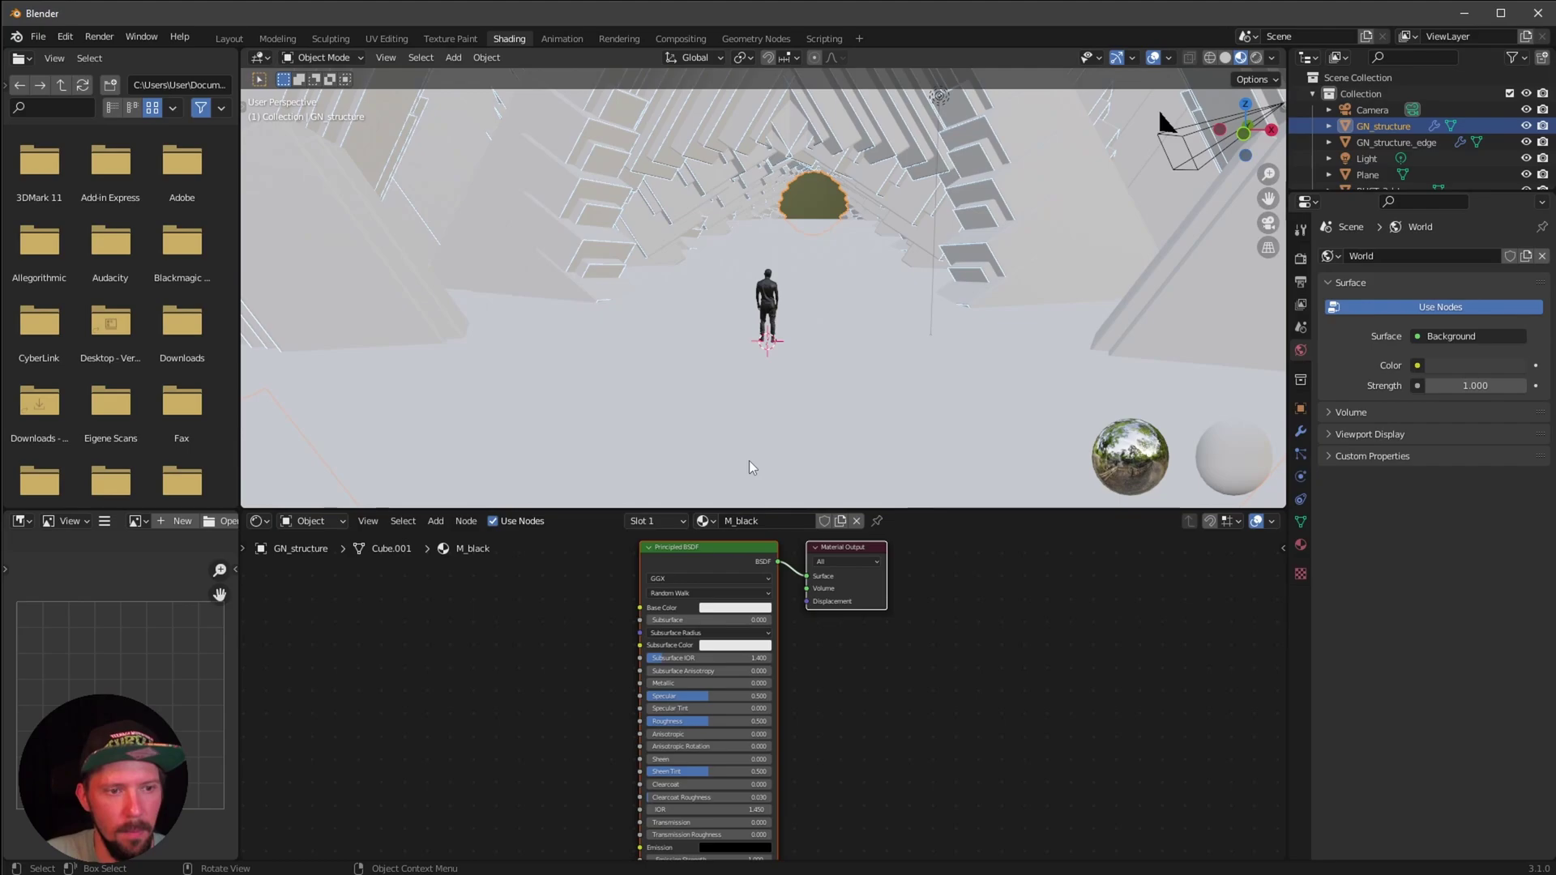
Set M_black's base color to black and its roughness to 0.07
{"action": "left_click", "coordinate": [716, 609]}
{"action": "left_click_drag", "start_coordinate": [801, 474], "coordinate": [800, 528]}
{"action": "left_click", "coordinate": [833, 750]}
{"action": "left_click_drag", "start_coordinate": [831, 755], "coordinate": [854, 692], "text": "alt"}
{"action": "scroll", "coordinate": [853, 696], "scroll_direction": "up", "scroll_amount": 2}
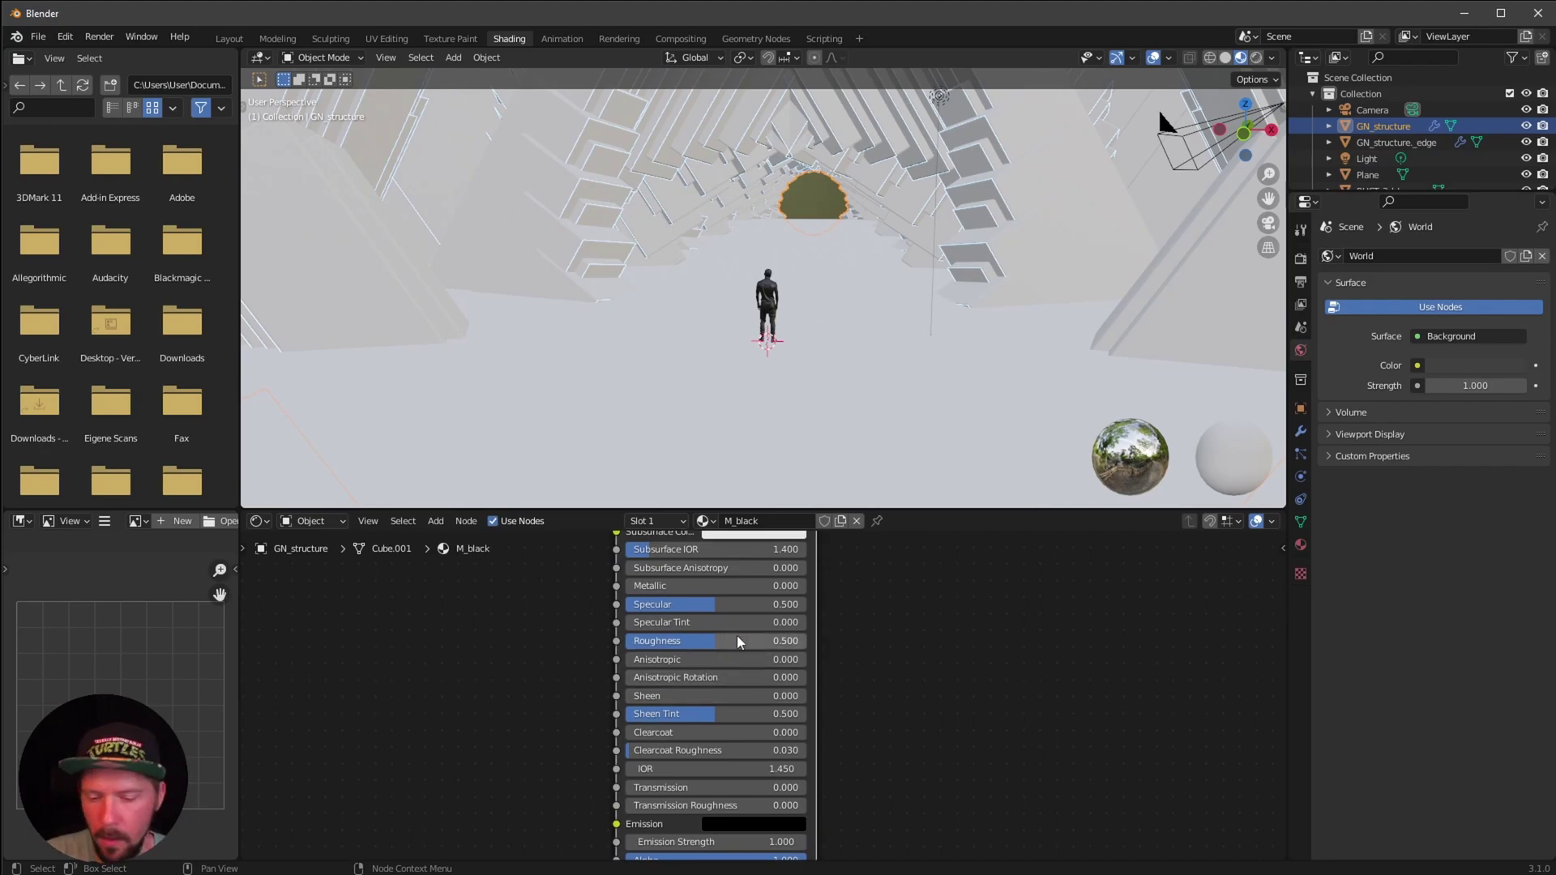
{"action": "double_click", "coordinate": [762, 642]}
{"action": "key", "text": "BackSpace"}
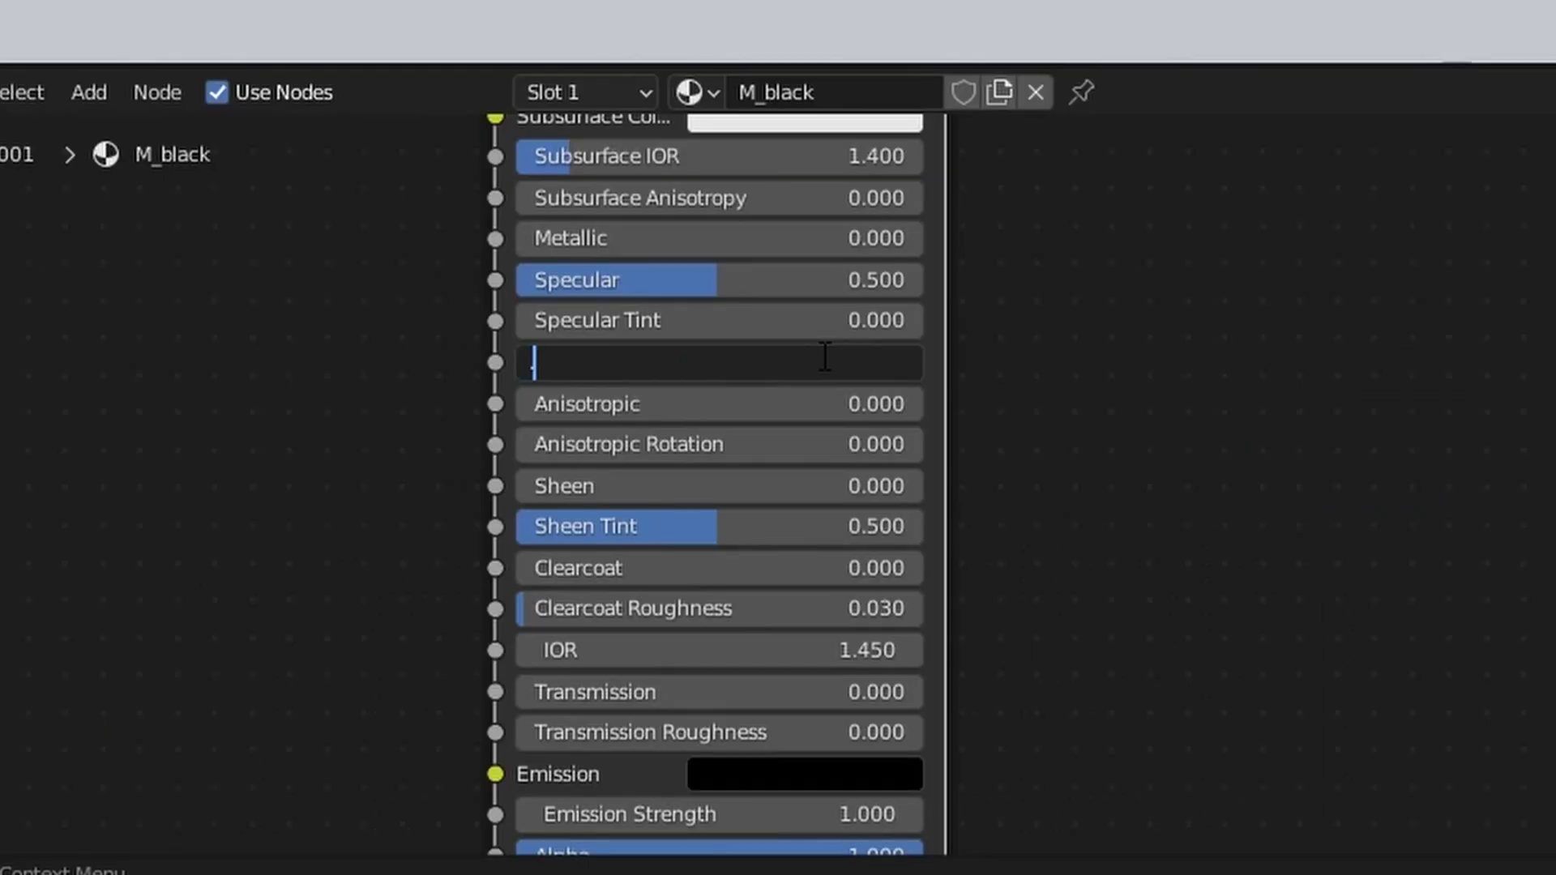
{"action": "type", "text": ".07"}
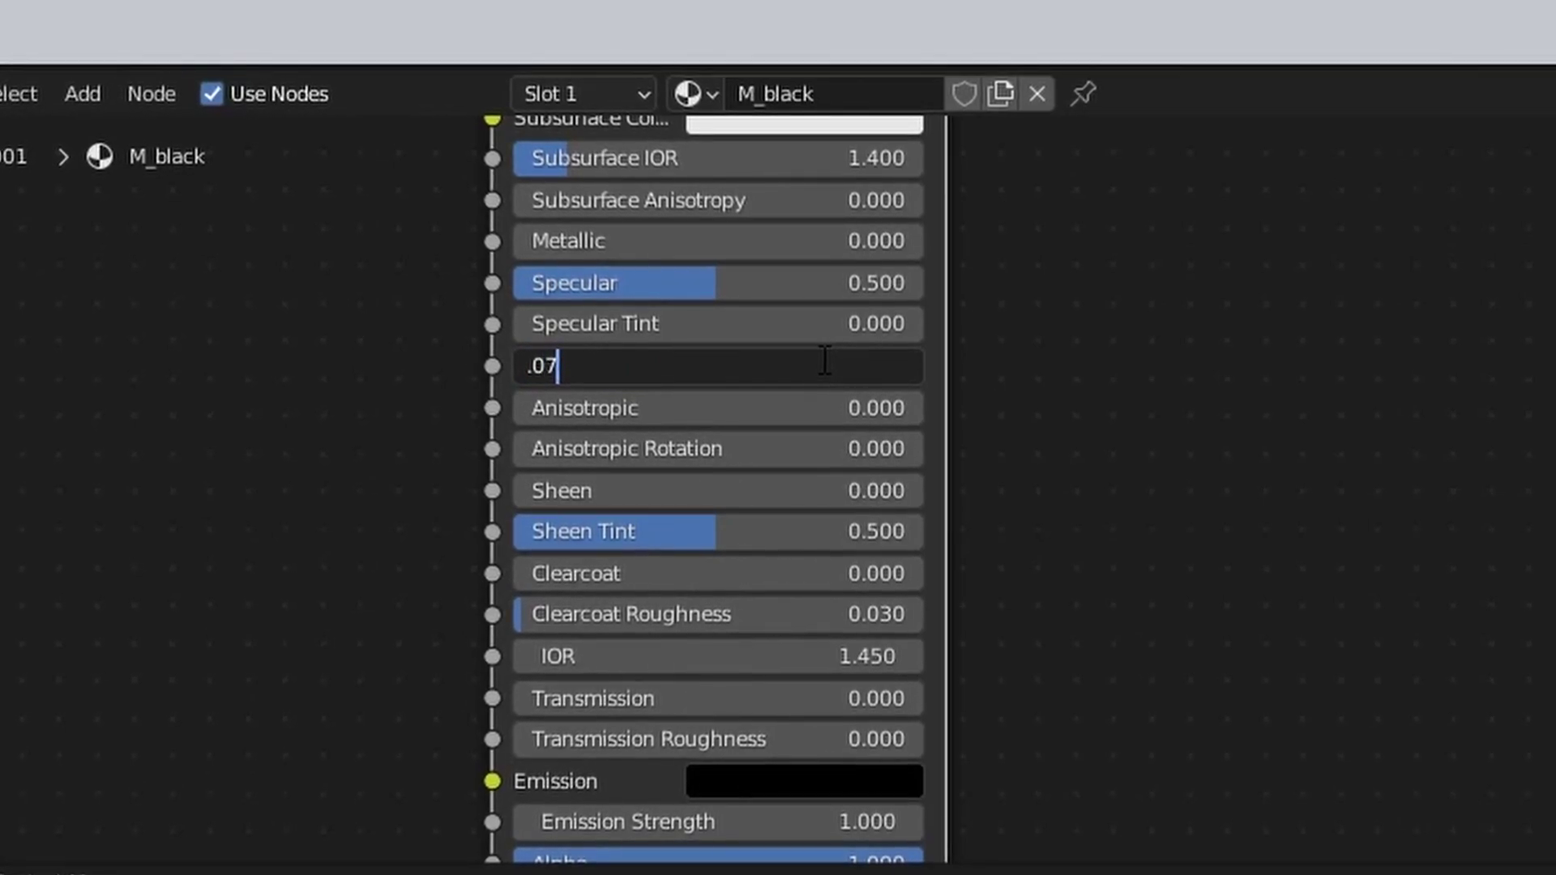
{"action": "key", "text": "Return"}
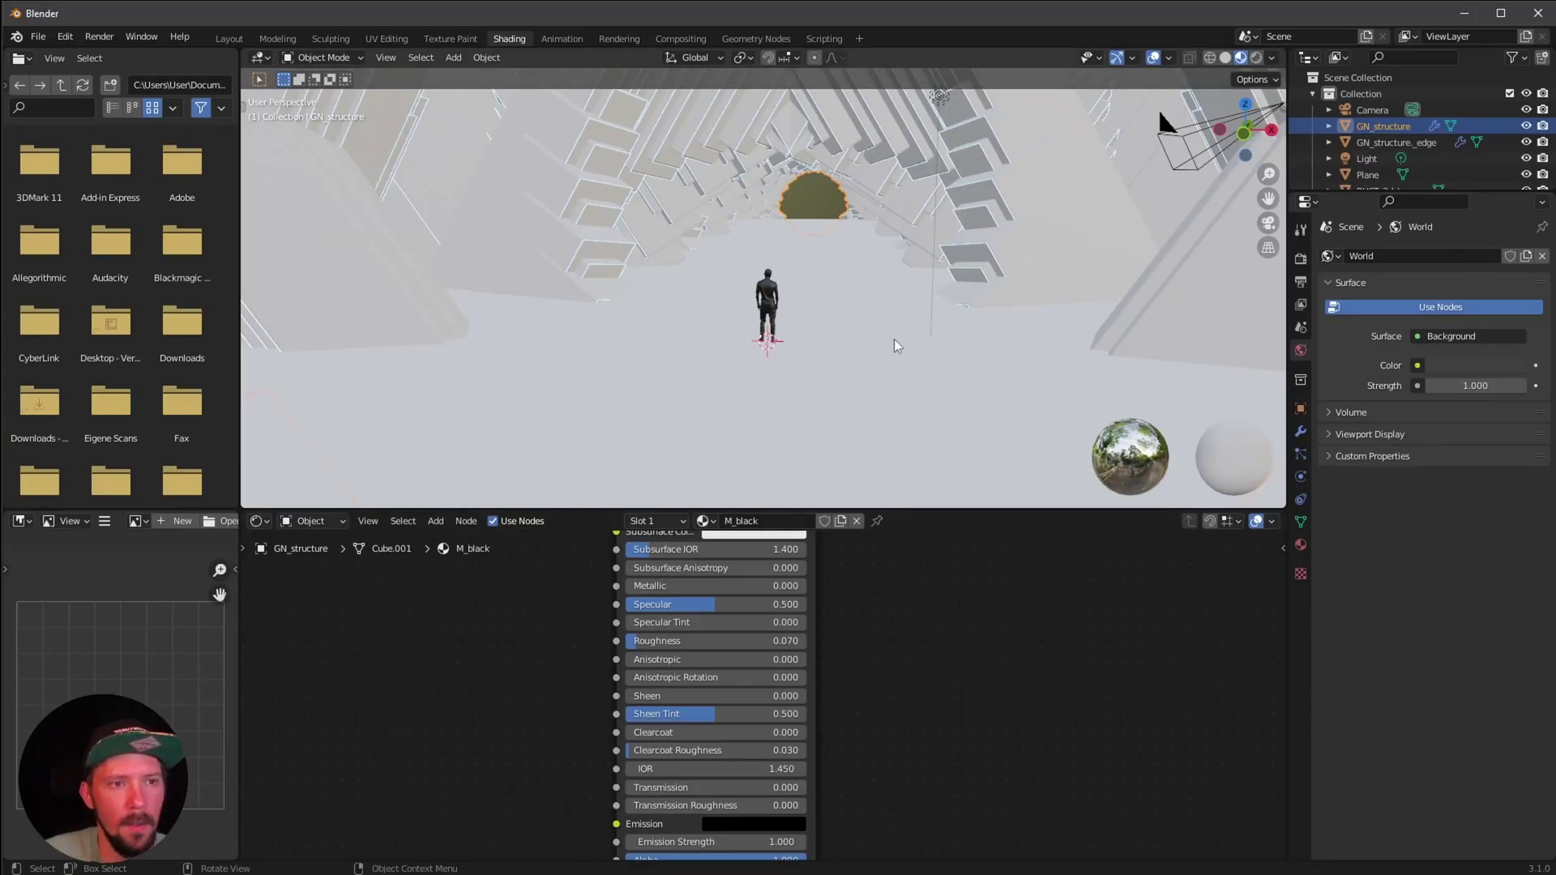
Back in the Geometry Nodes workspace, assign M_black in GN_structure's Set Material node
{"action": "left_click", "coordinate": [756, 38]}
{"action": "left_click", "coordinate": [804, 679]}
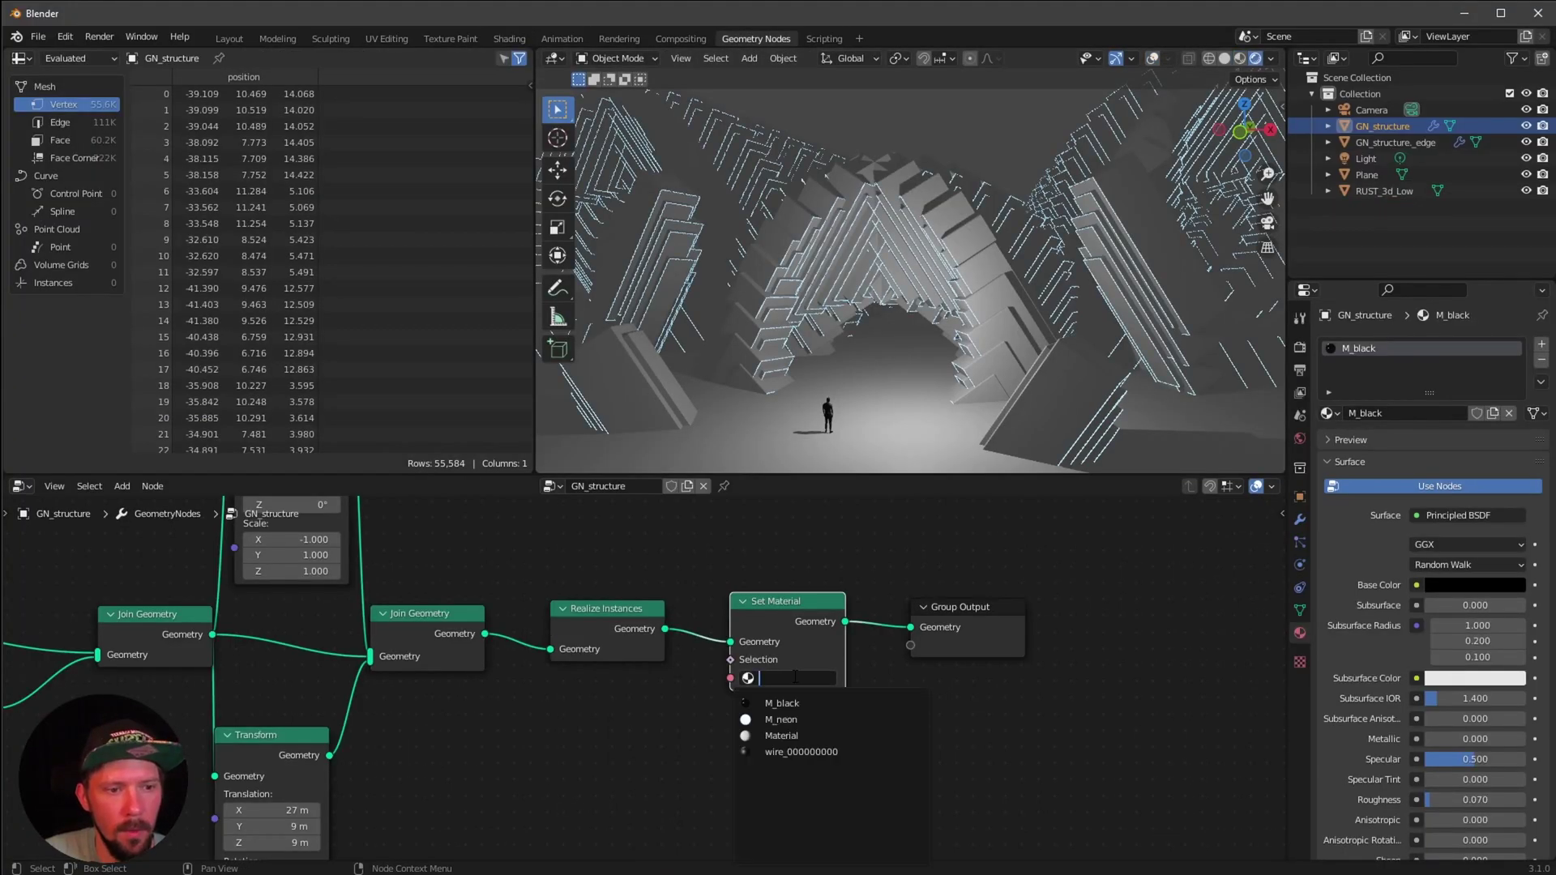
{"action": "left_click", "coordinate": [817, 699]}
{"action": "middle_click_drag", "start_coordinate": [953, 365], "coordinate": [1061, 340]}
{"action": "left_click_drag", "start_coordinate": [1062, 341], "coordinate": [957, 404], "text": "alt"}
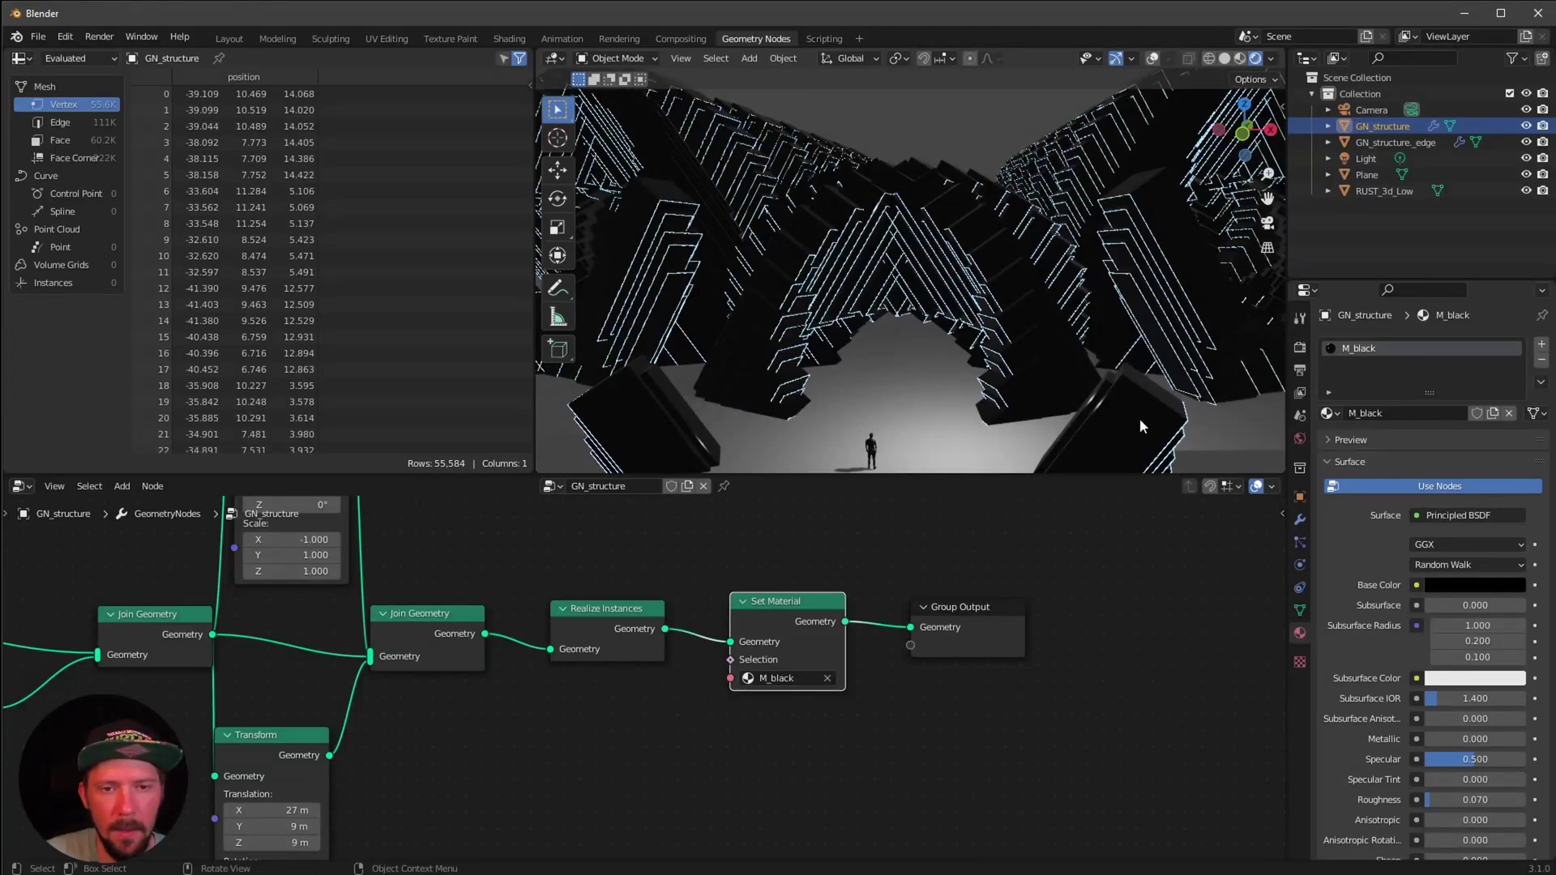
Enable Ambient Occlusion, Bloom and Screen Space Reflections in the Eevee render settings from the Shading workspace
{"action": "left_click", "coordinate": [510, 39]}
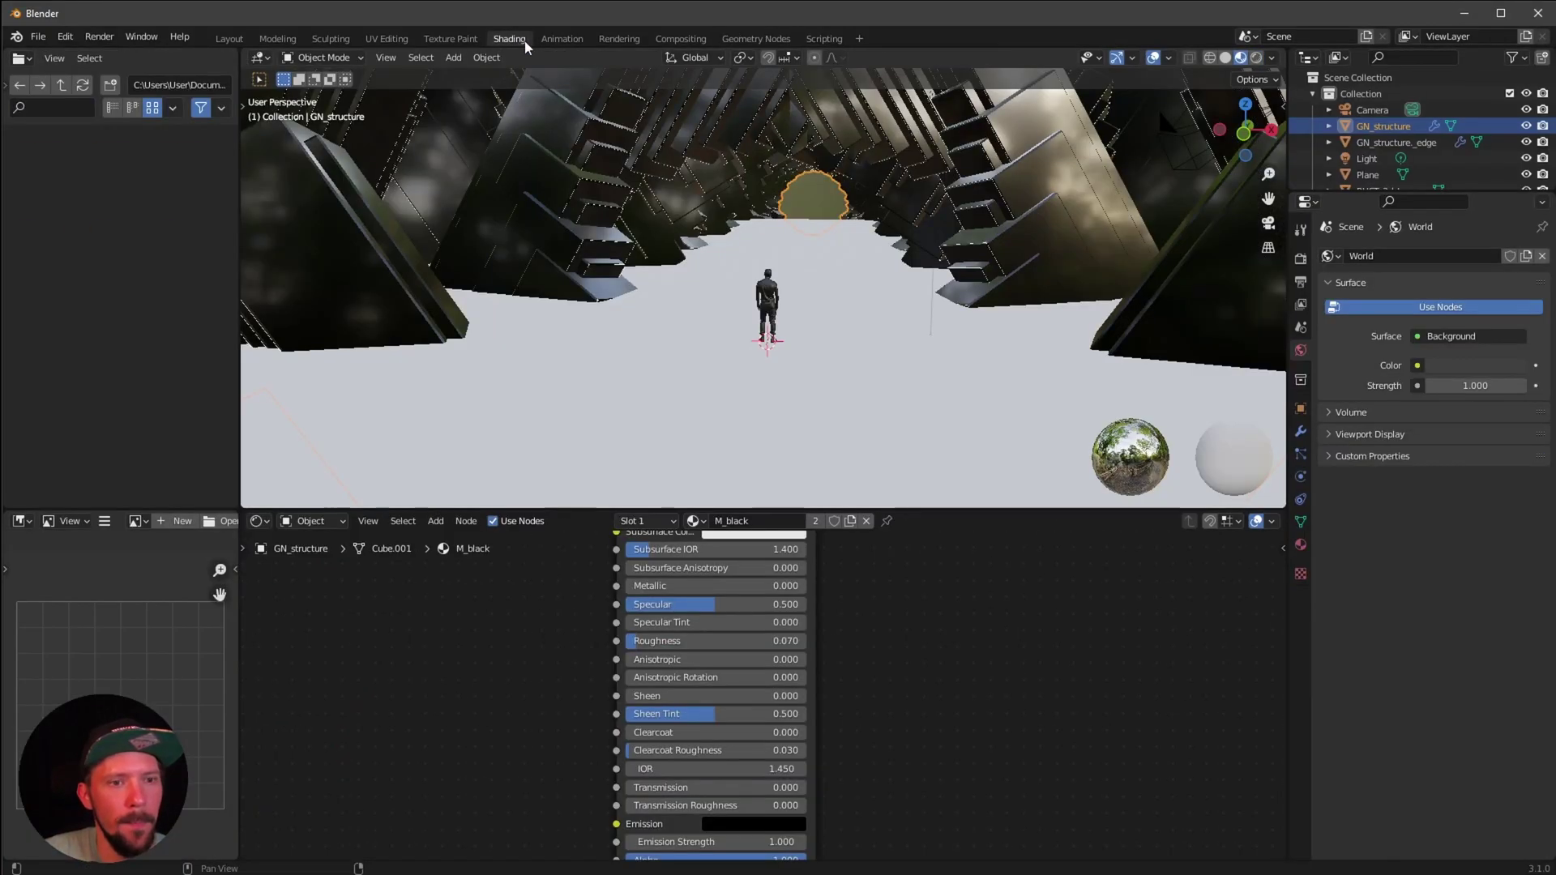
{"action": "left_click", "coordinate": [1301, 260]}
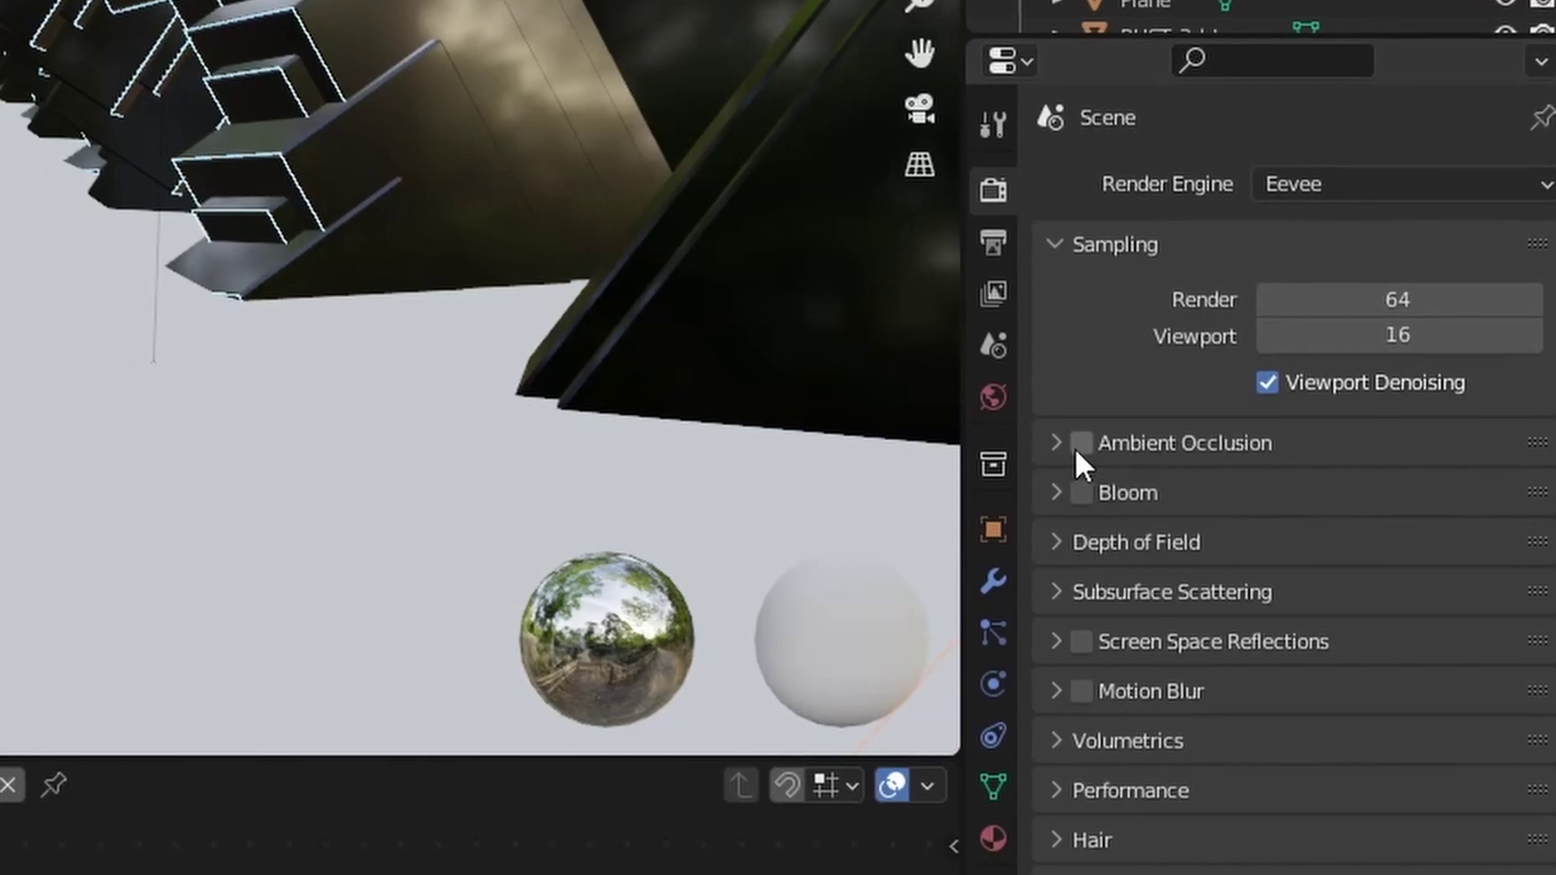
{"action": "left_click", "coordinate": [1083, 443]}
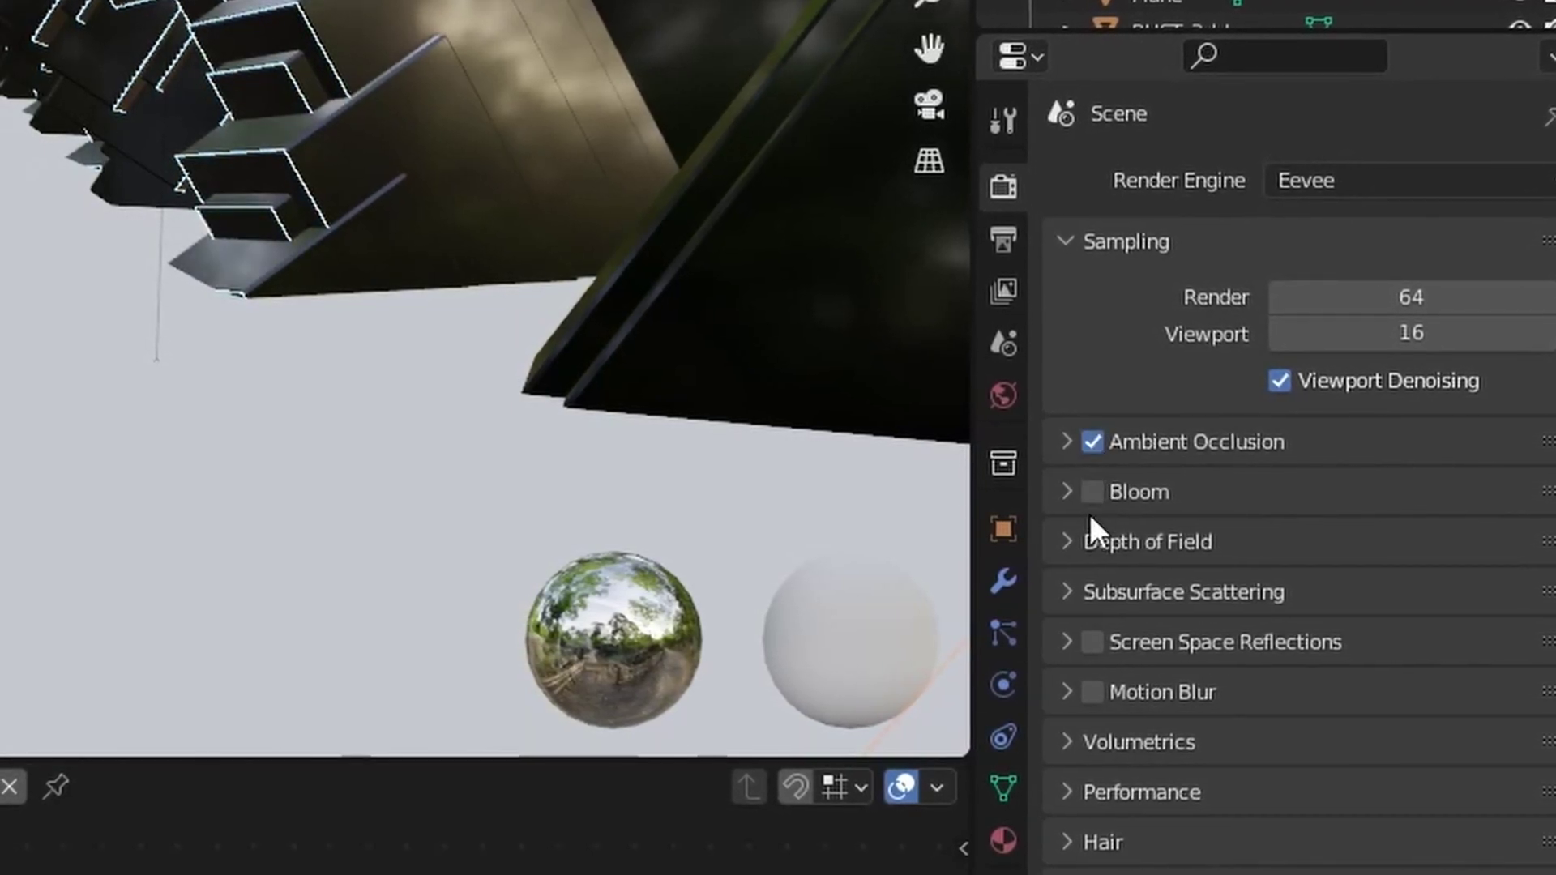
{"action": "left_click", "coordinate": [1092, 492]}
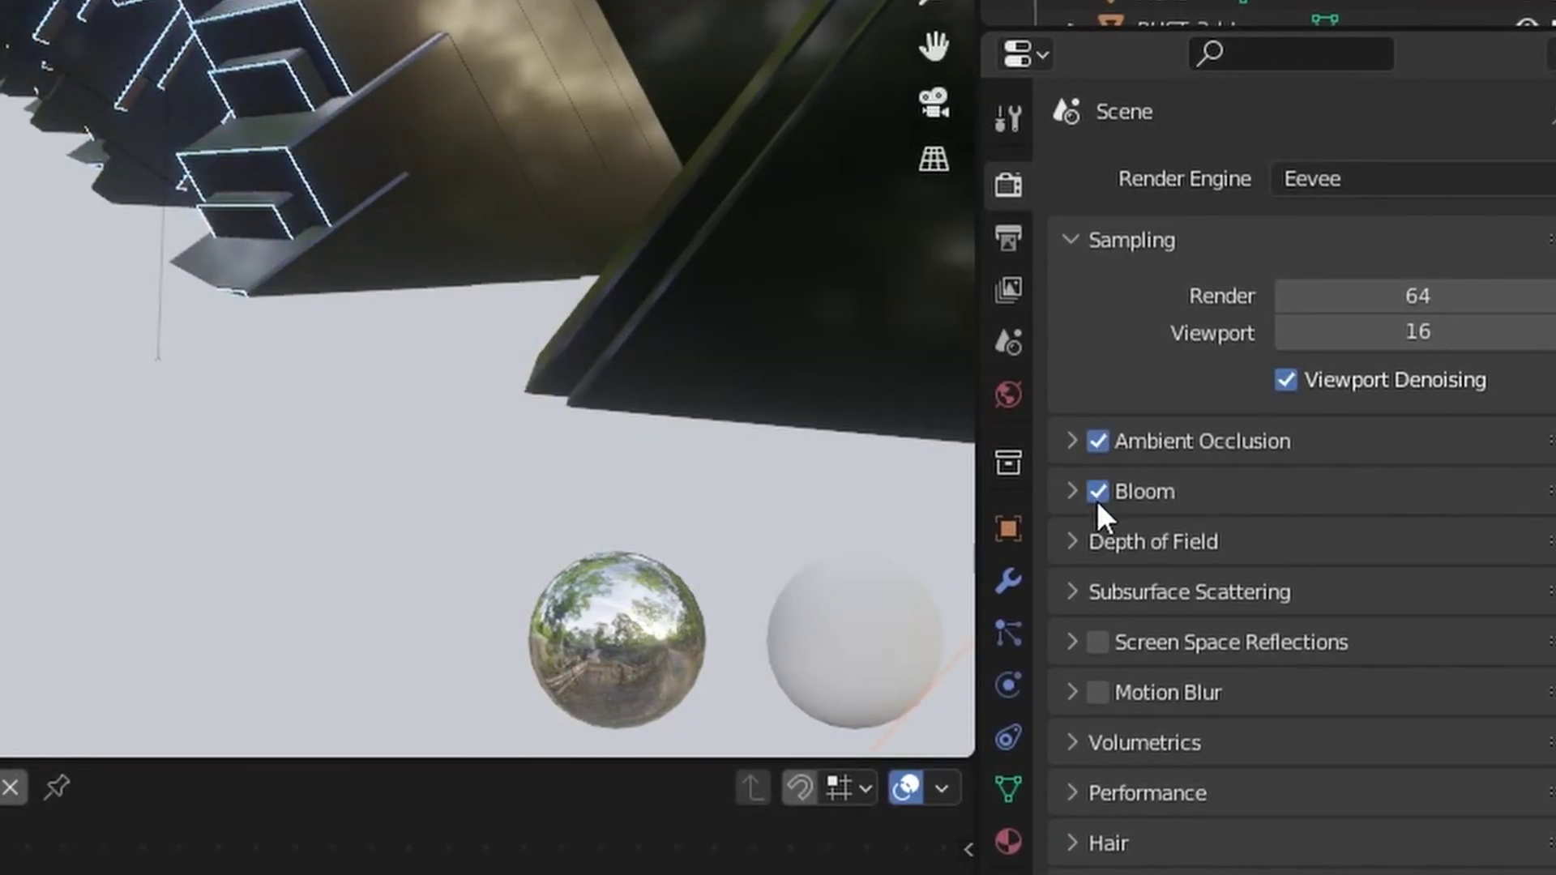
{"action": "left_click", "coordinate": [1107, 640]}
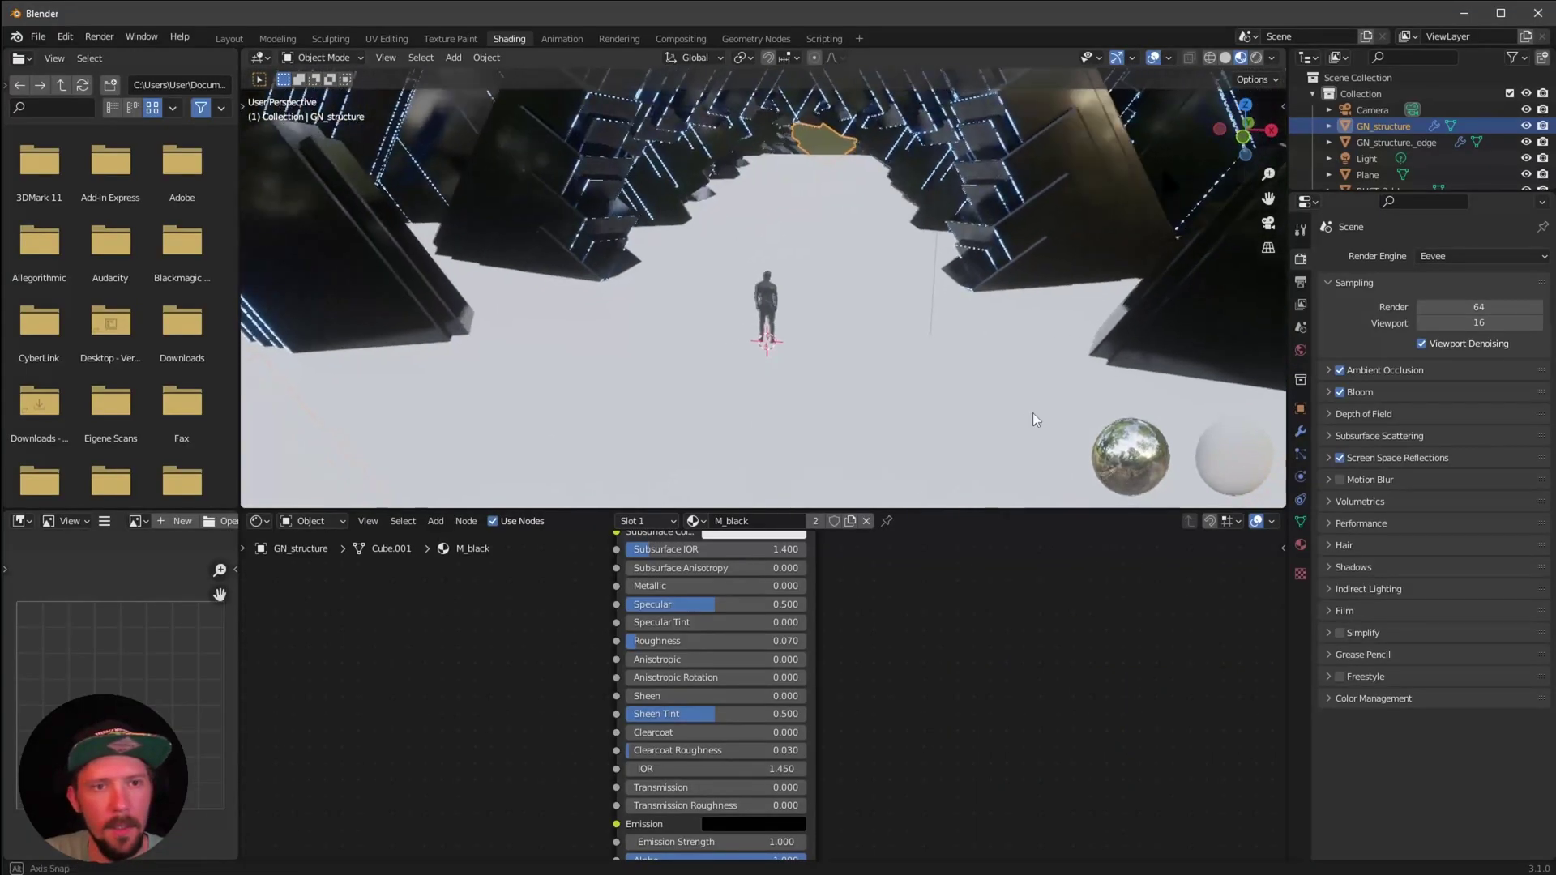
Assign the existing M_black material to the ground plane and display the viewport in rendered shading
{"action": "left_click", "coordinate": [965, 426]}
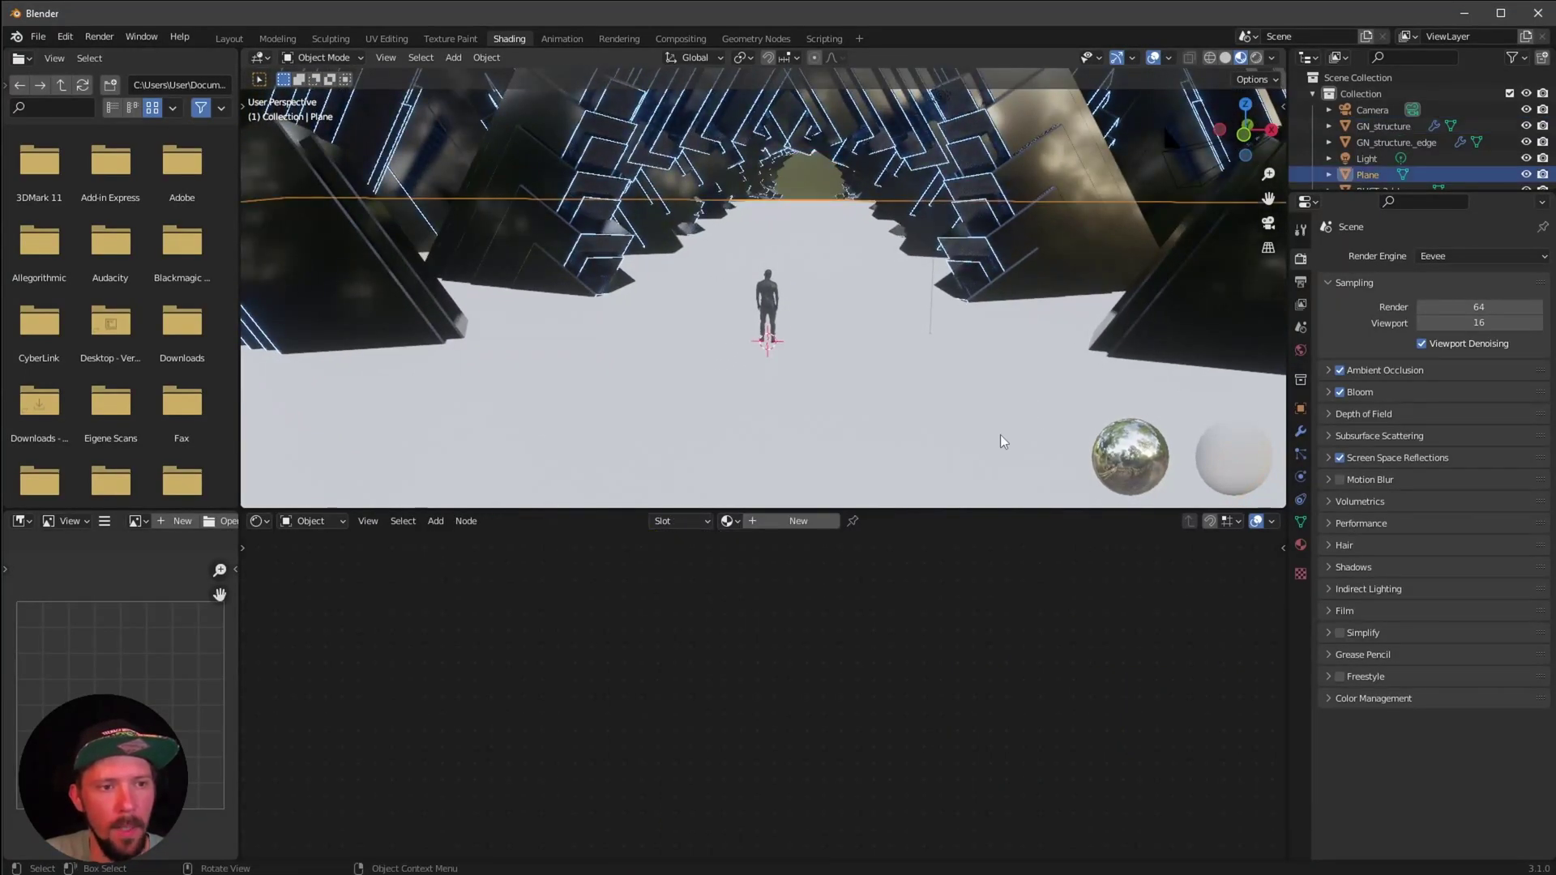
{"action": "left_click", "coordinate": [727, 521]}
{"action": "left_click", "coordinate": [762, 545]}
{"action": "mouse_move", "coordinate": [1026, 400]}
{"action": "middle_mouse_down"}
{"action": "mouse_move", "coordinate": [943, 387]}
{"action": "mouse_move", "coordinate": [979, 363]}
{"action": "mouse_move", "coordinate": [949, 384]}
{"action": "mouse_move", "coordinate": [936, 428]}
{"action": "middle_mouse_up"}
{"action": "key", "text": "z"}
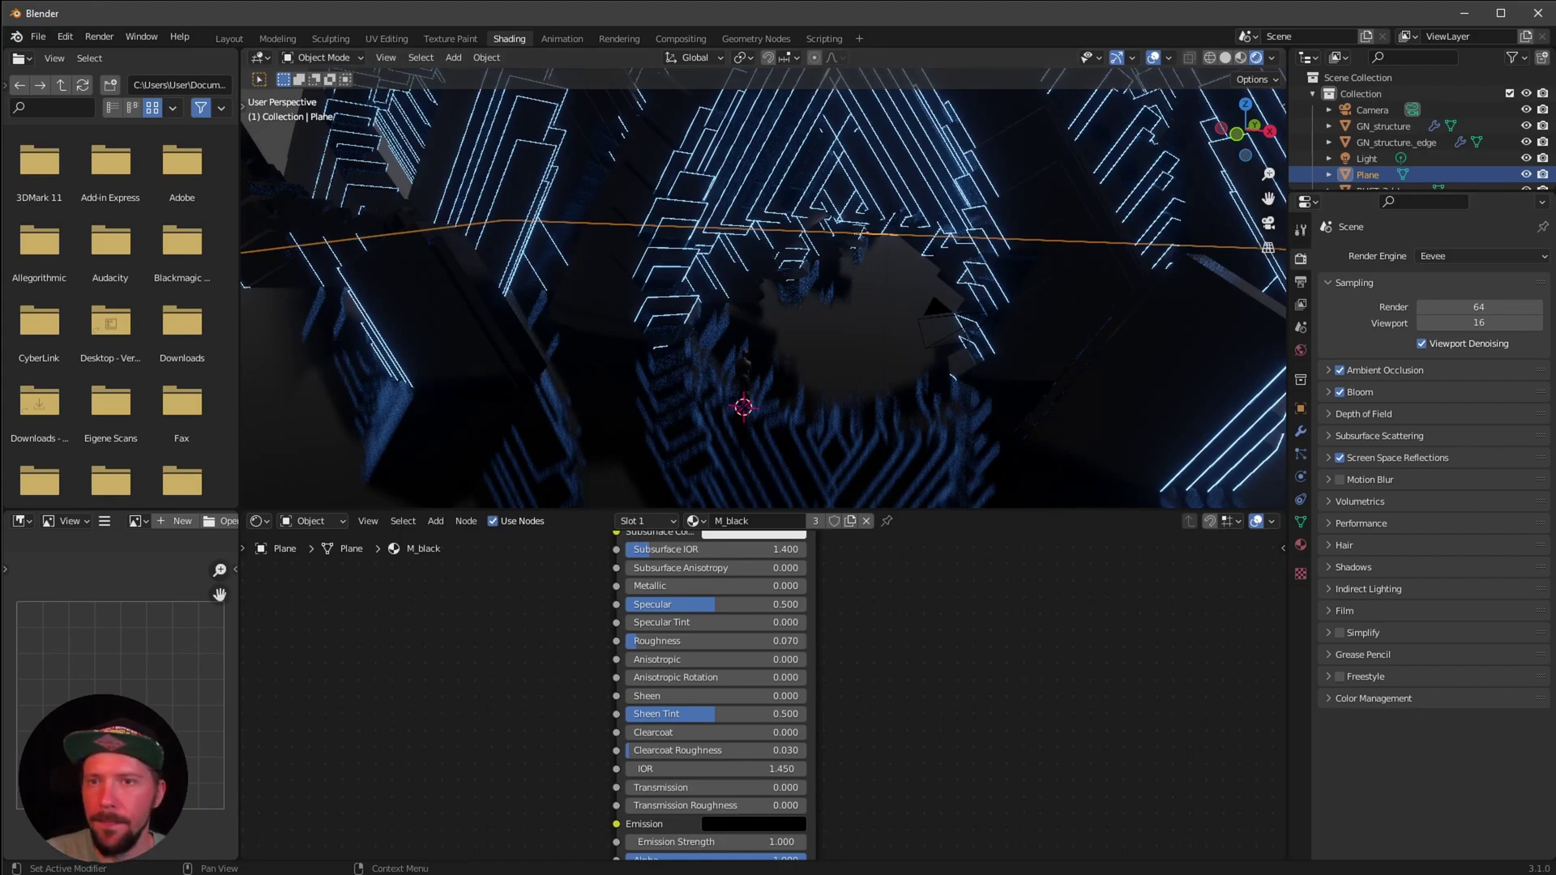
Set the world background color to black
{"action": "left_click", "coordinate": [1300, 351]}
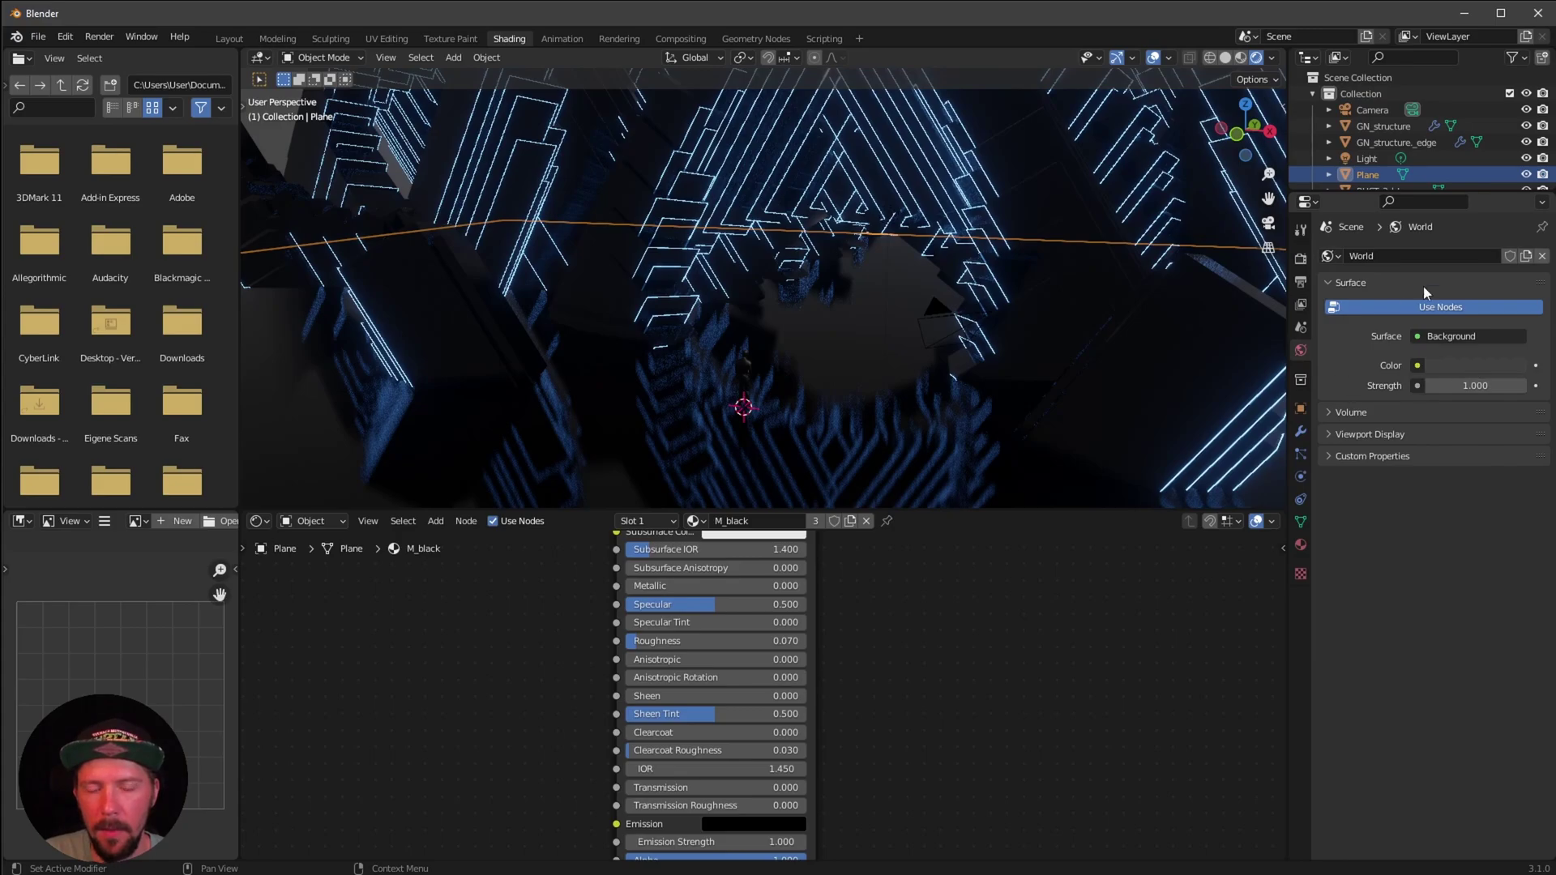
{"action": "middle_click_drag", "start_coordinate": [993, 329], "coordinate": [1054, 362]}
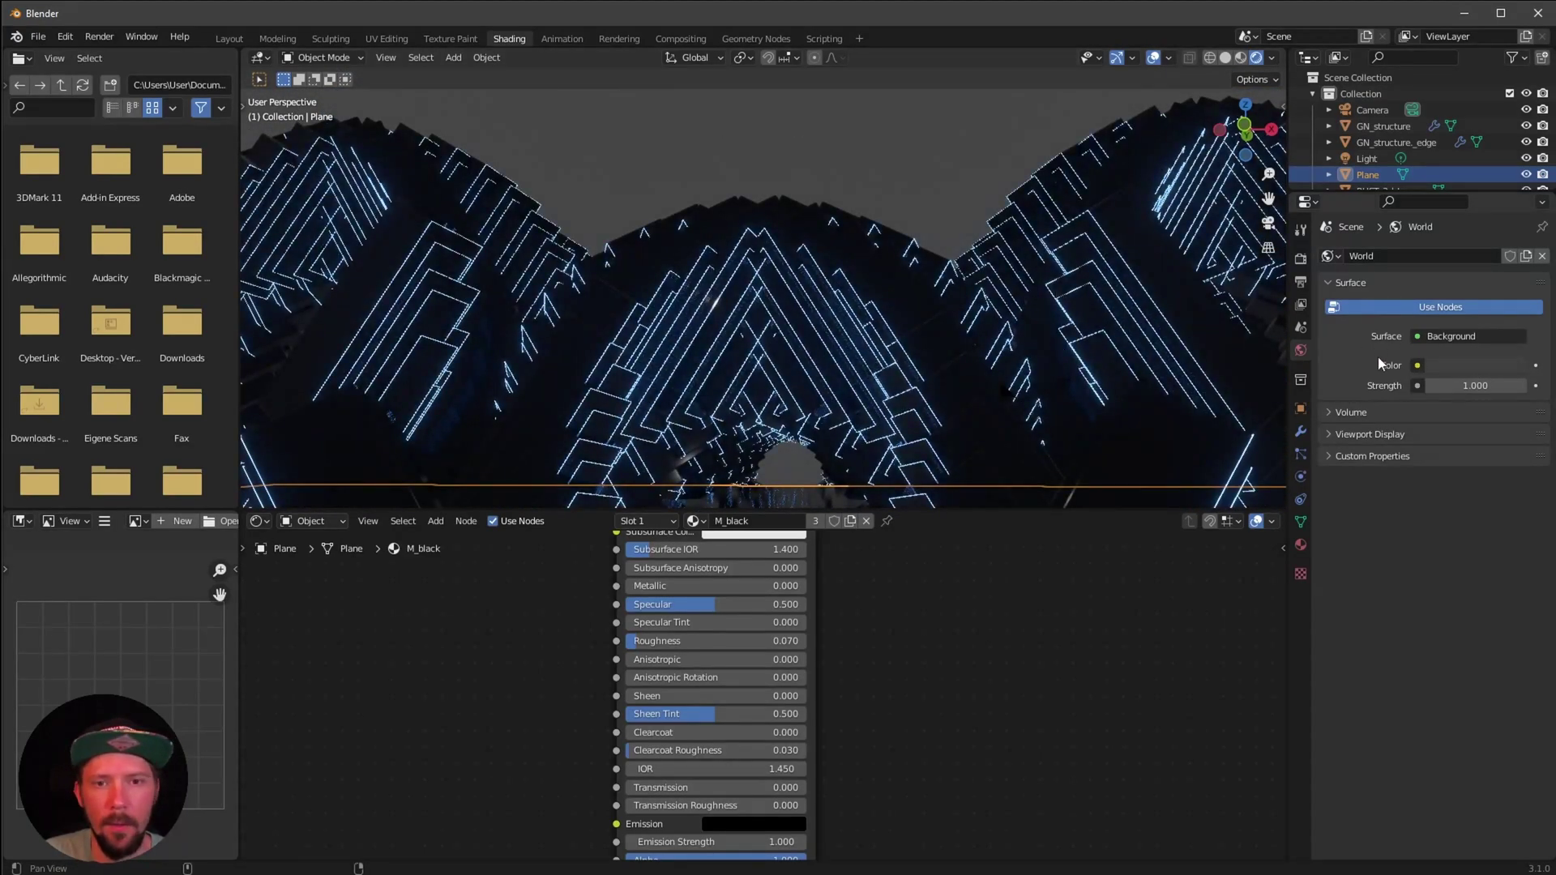
{"action": "left_click", "coordinate": [1450, 365]}
{"action": "left_click_drag", "start_coordinate": [1511, 214], "coordinate": [1512, 249]}
{"action": "middle_click_drag", "start_coordinate": [1003, 356], "coordinate": [1052, 388]}
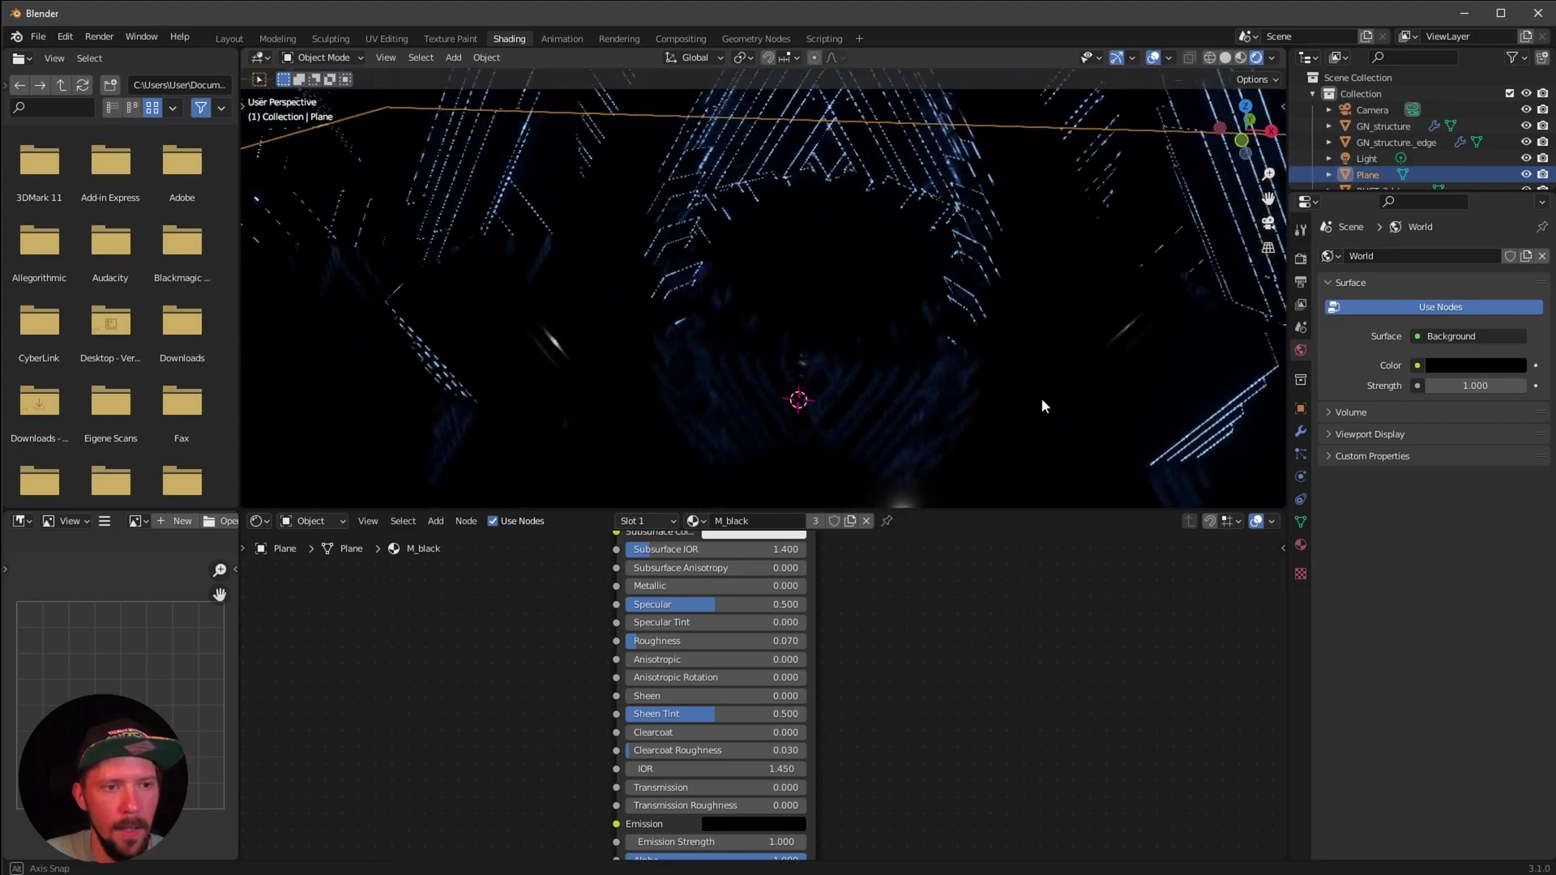
{"action": "middle_click_drag", "start_coordinate": [1021, 387], "coordinate": [1097, 380]}
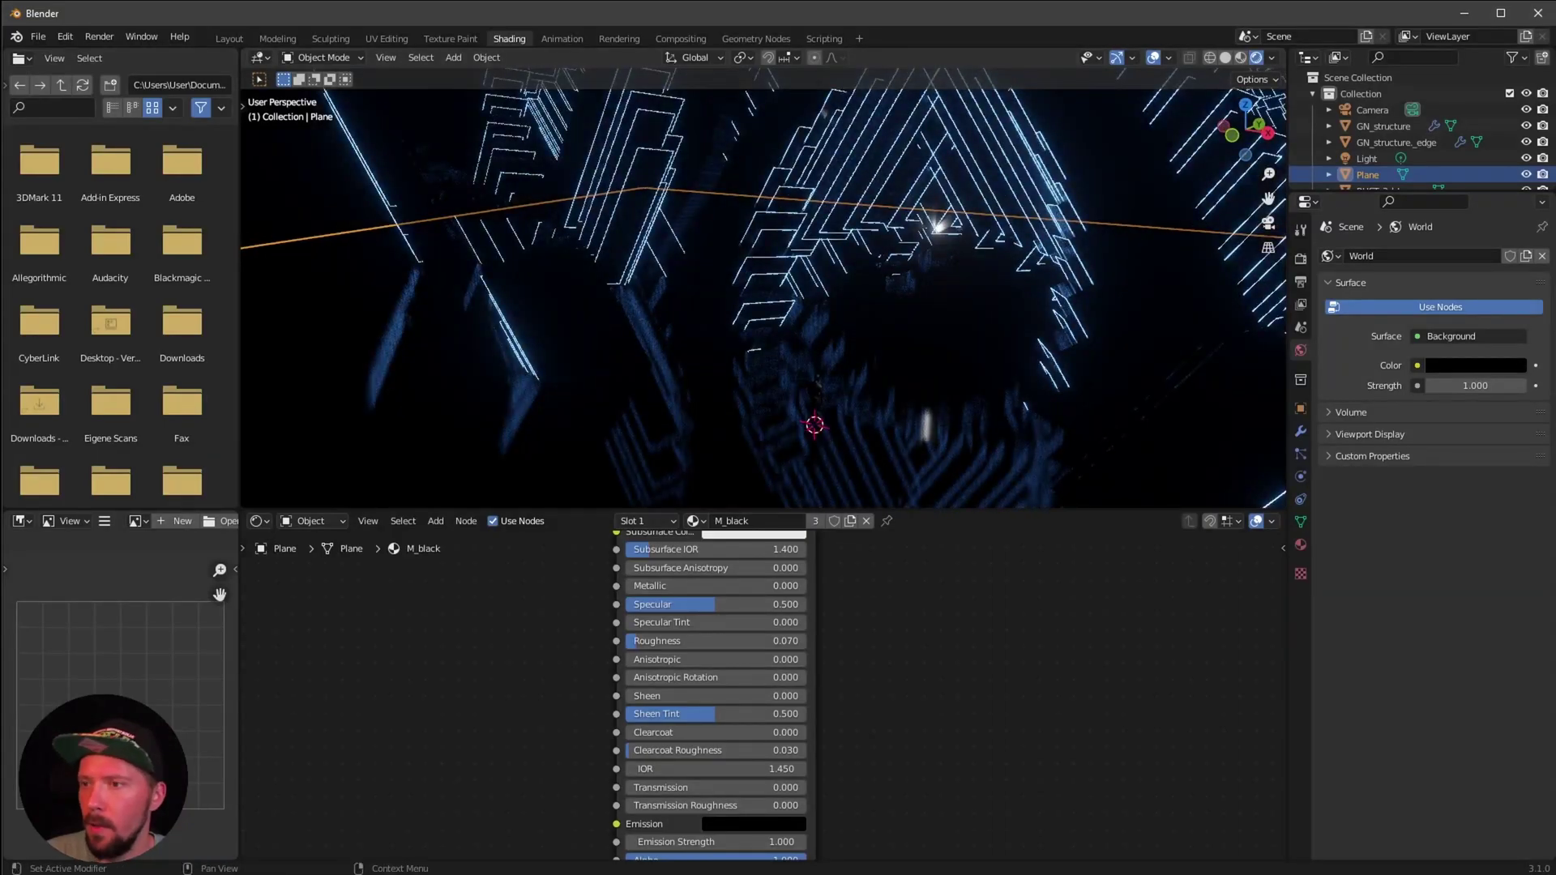
{"action": "middle_click_drag", "start_coordinate": [956, 492], "coordinate": [981, 491]}
{"action": "middle_click_drag", "start_coordinate": [918, 381], "coordinate": [1033, 400]}
Turn off Half Res Trace for Screen Space Reflections in the render settings
{"action": "left_click", "coordinate": [1300, 260]}
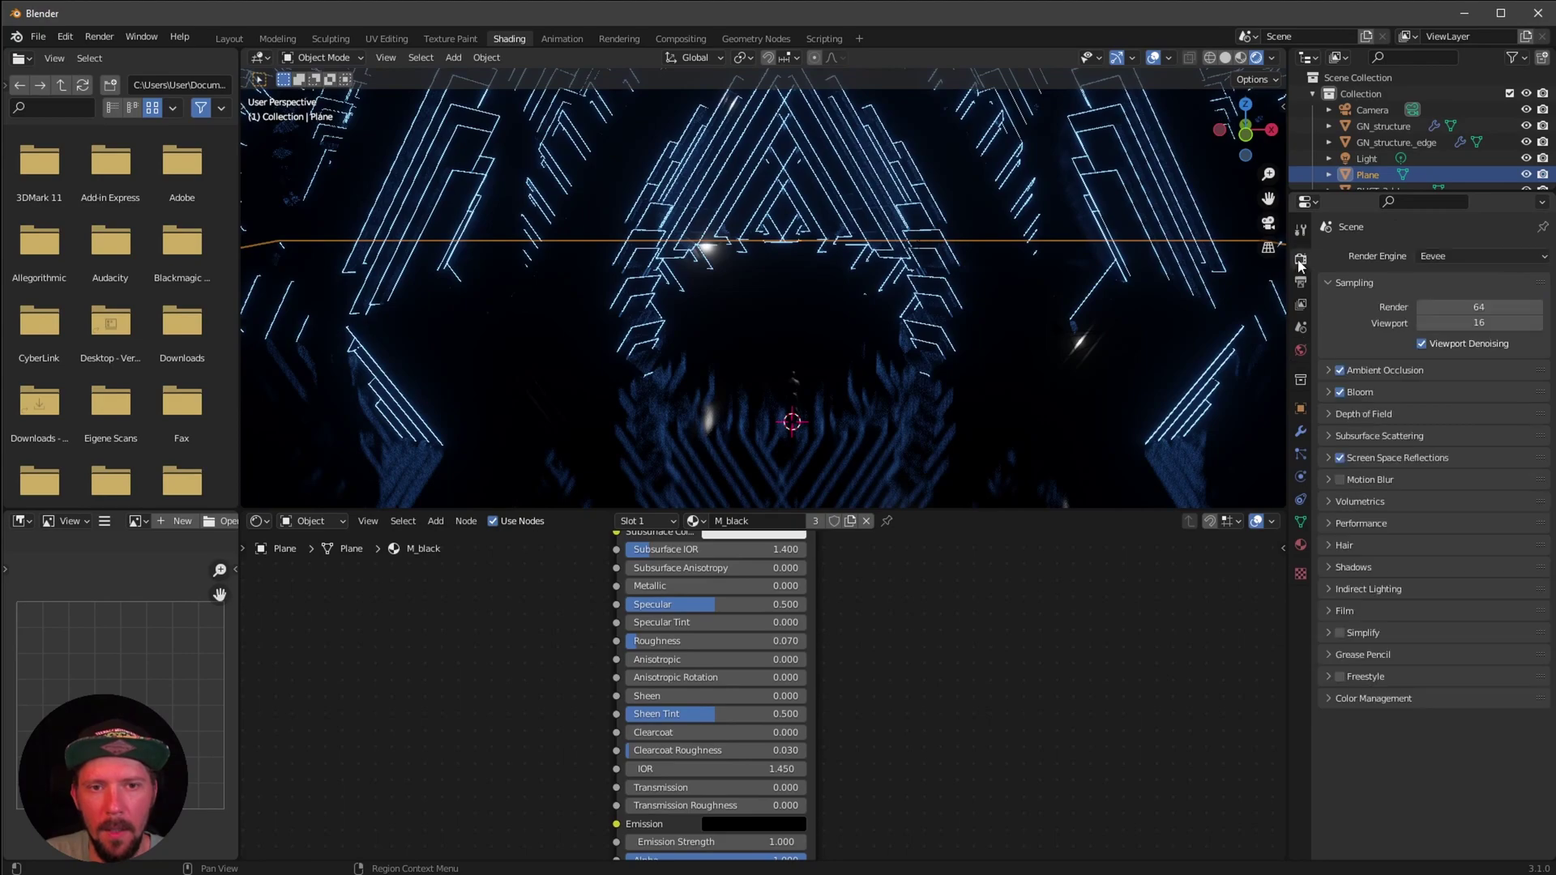
{"action": "left_click", "coordinate": [1329, 458]}
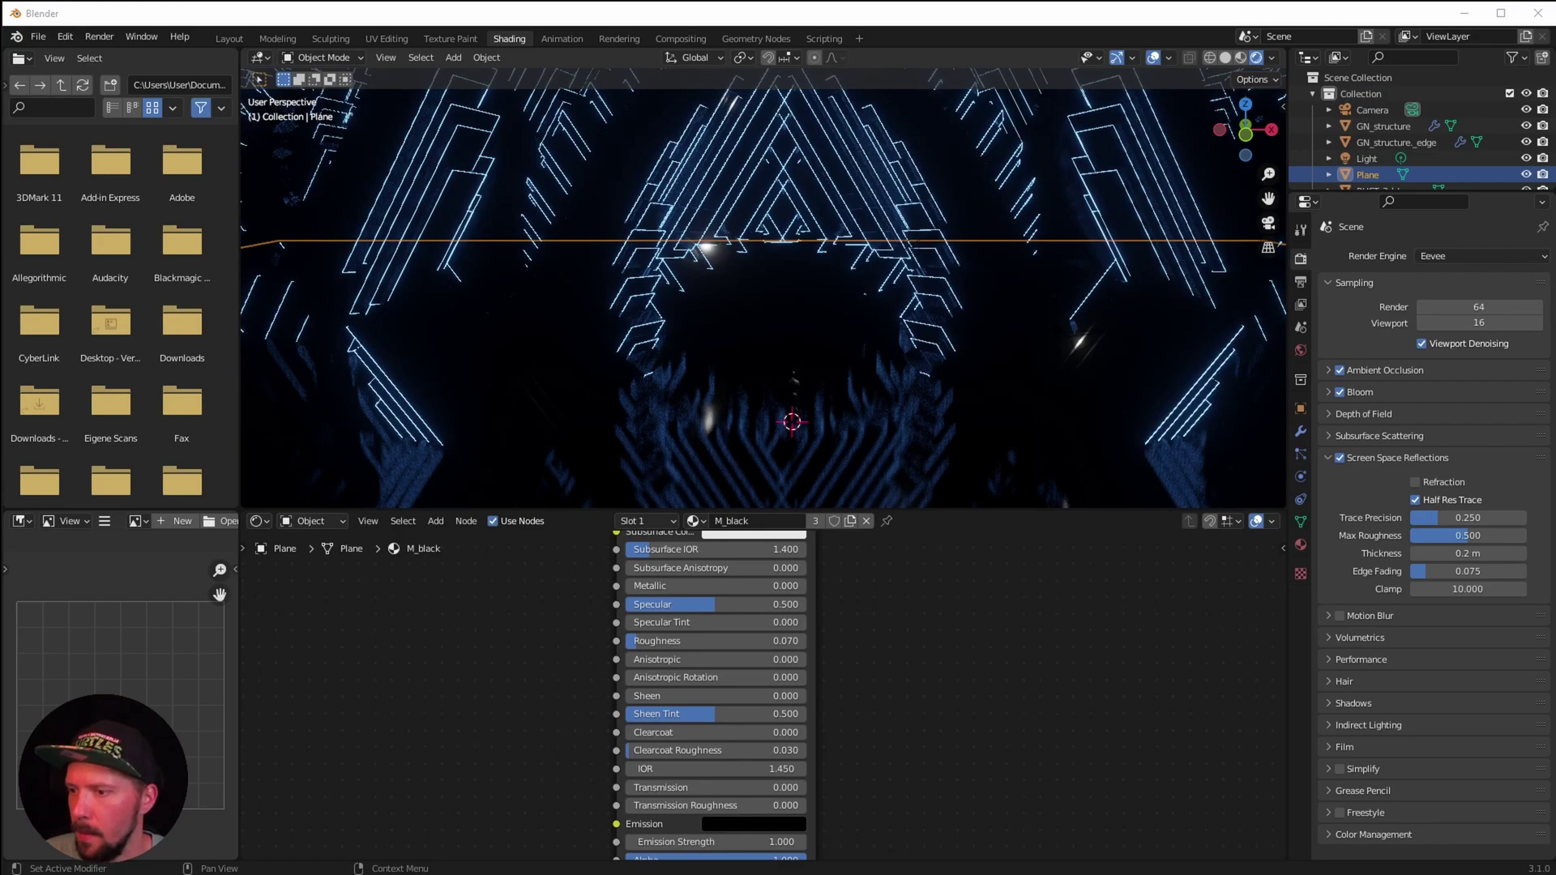
{"action": "left_click", "coordinate": [1414, 501]}
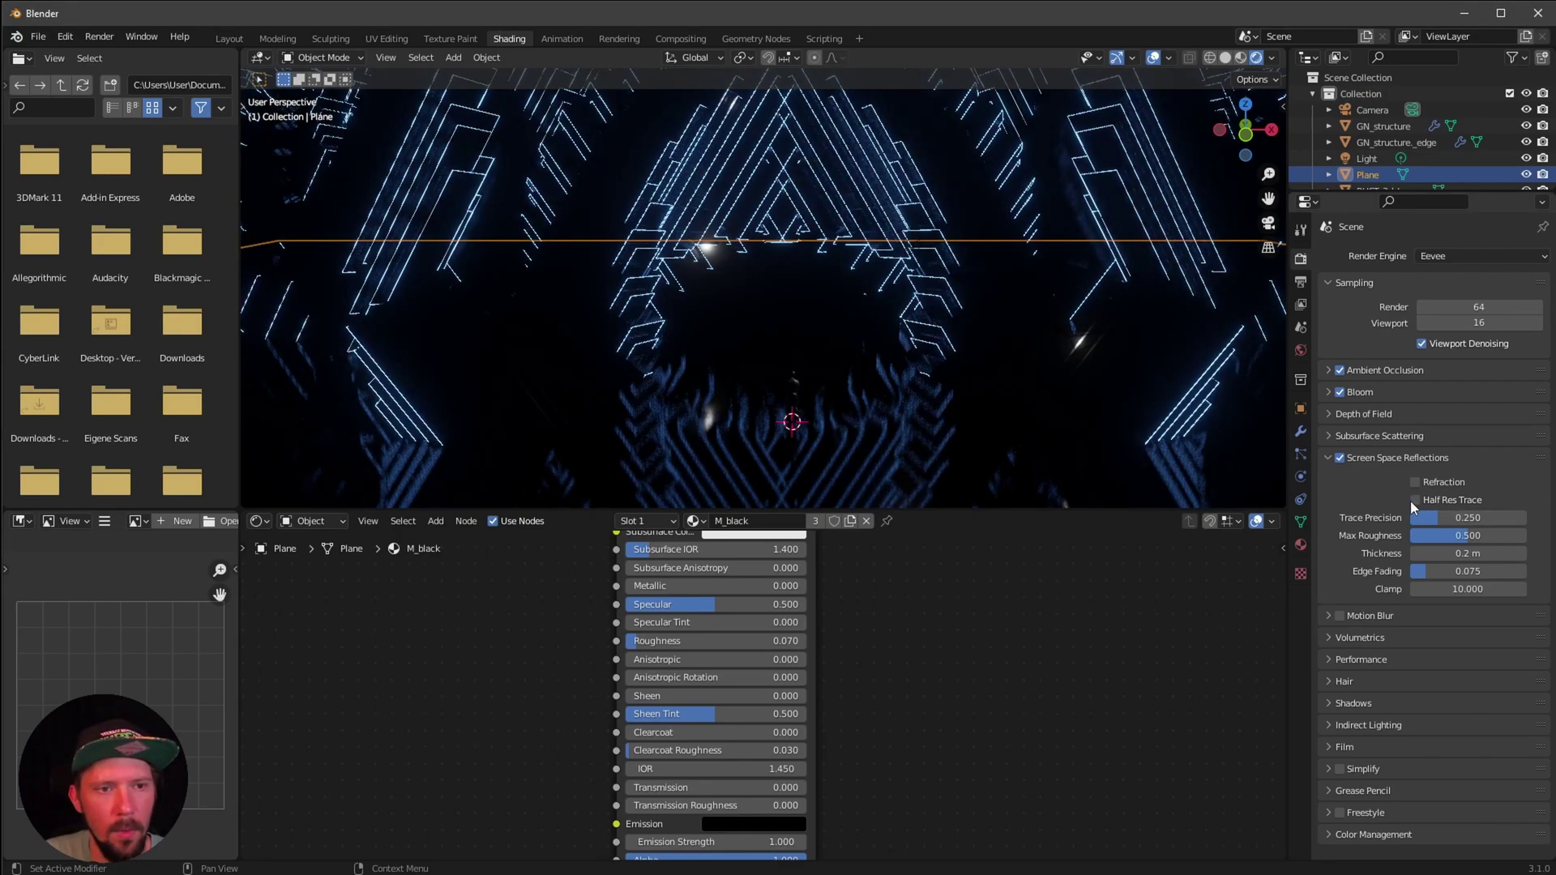
{"action": "left_click", "coordinate": [1417, 500]}
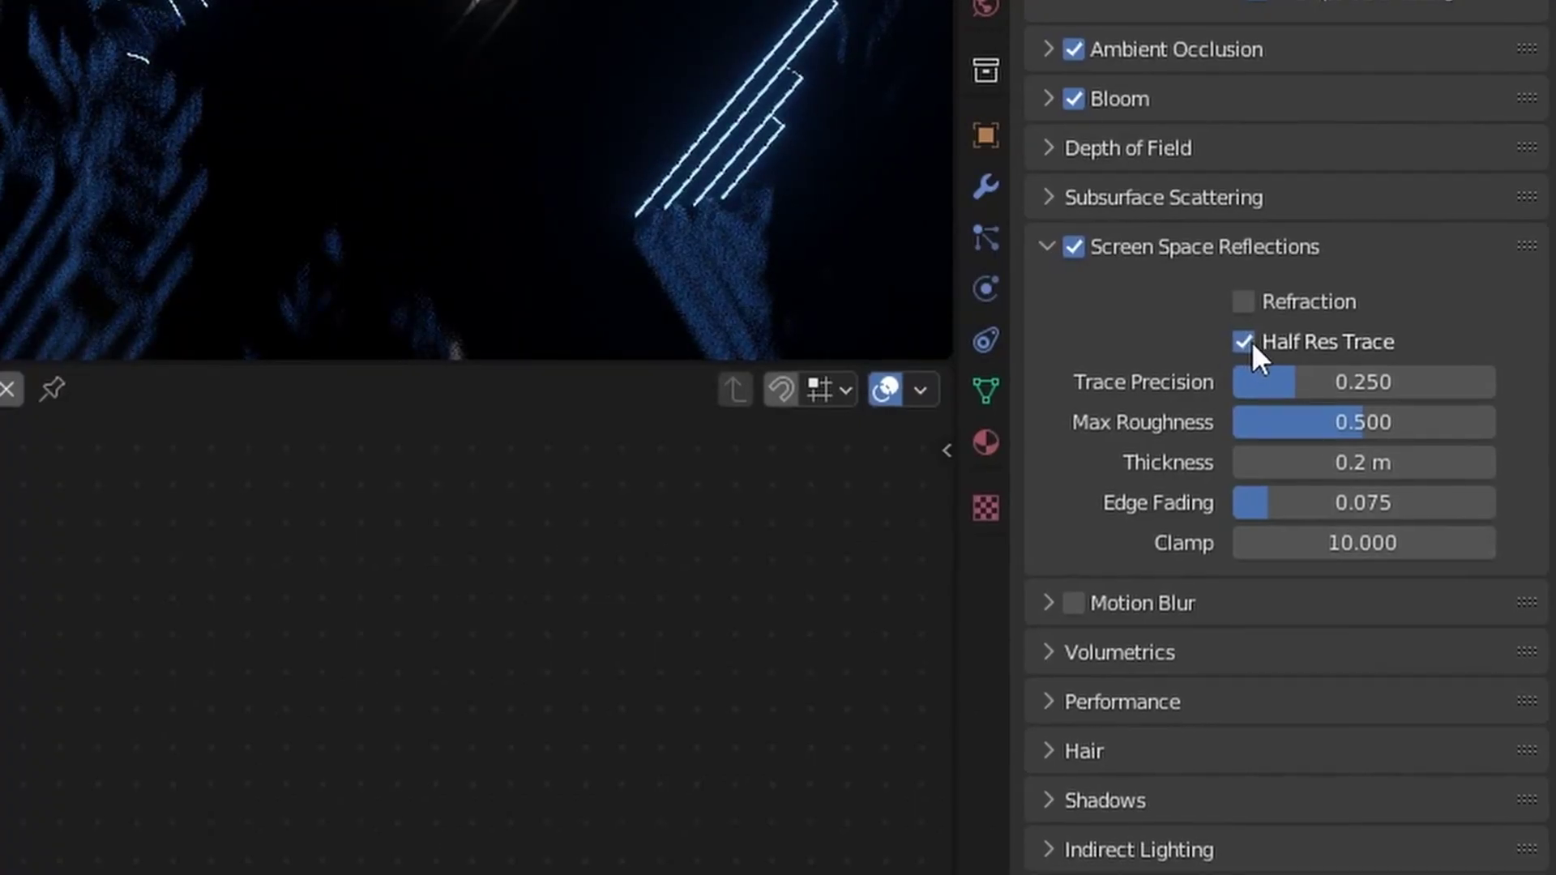
{"action": "left_click", "coordinate": [1242, 342]}
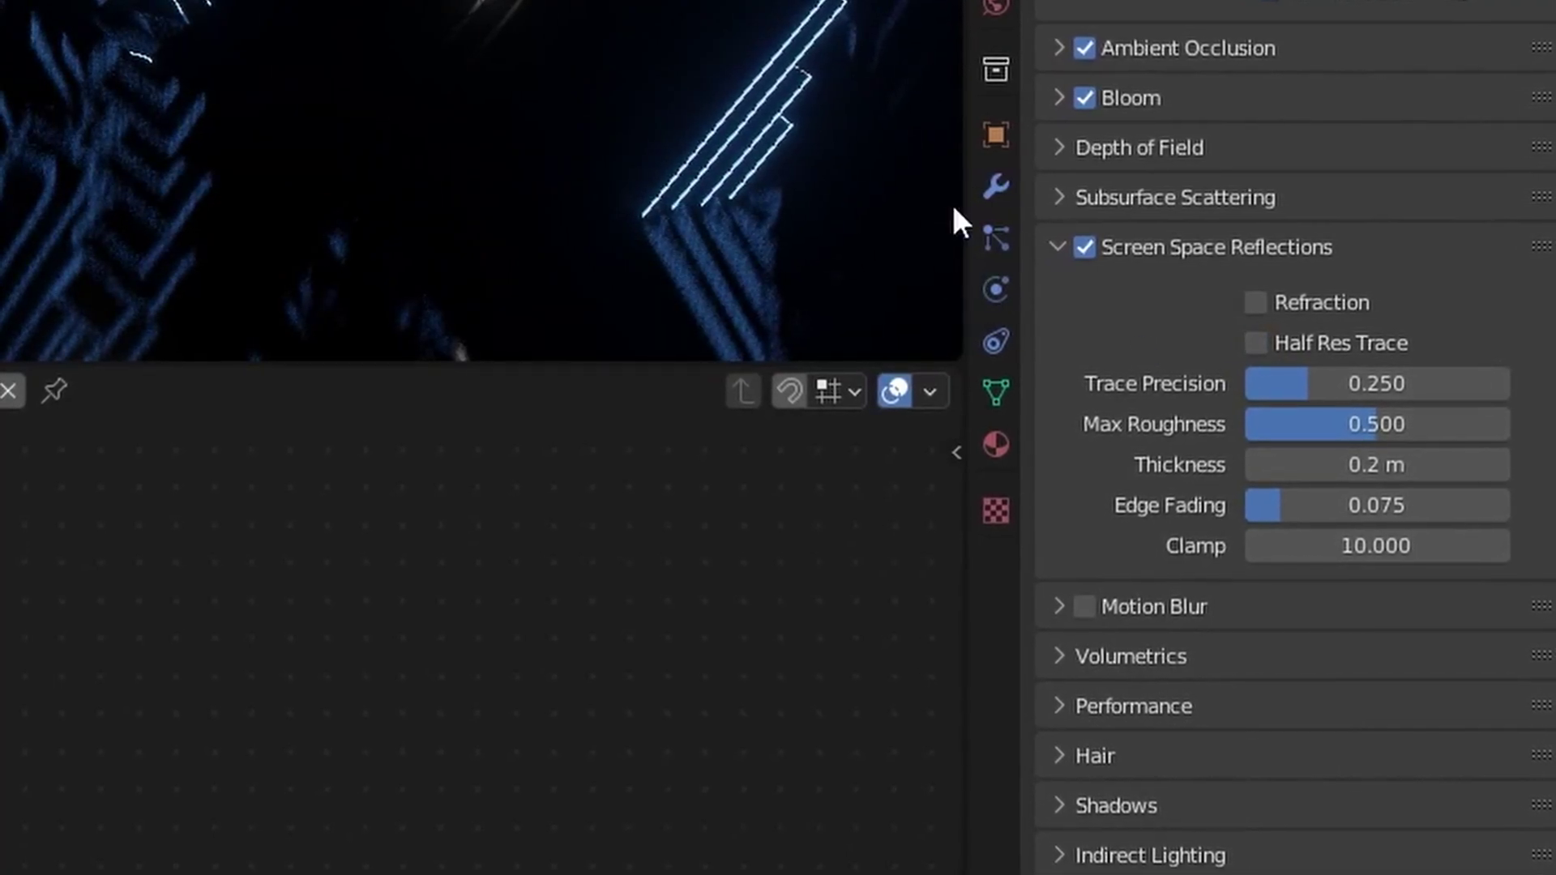
Set the Screen Space Reflections Trace Precision and Max Roughness to 1.000 and Edge Fading to 0.000
{"action": "mouse_move", "coordinate": [1308, 382]}
{"action": "left_mouse_down"}
{"action": "mouse_move", "coordinate": [1524, 384]}
{"action": "mouse_move", "coordinate": [1248, 395]}
{"action": "left_mouse_up"}
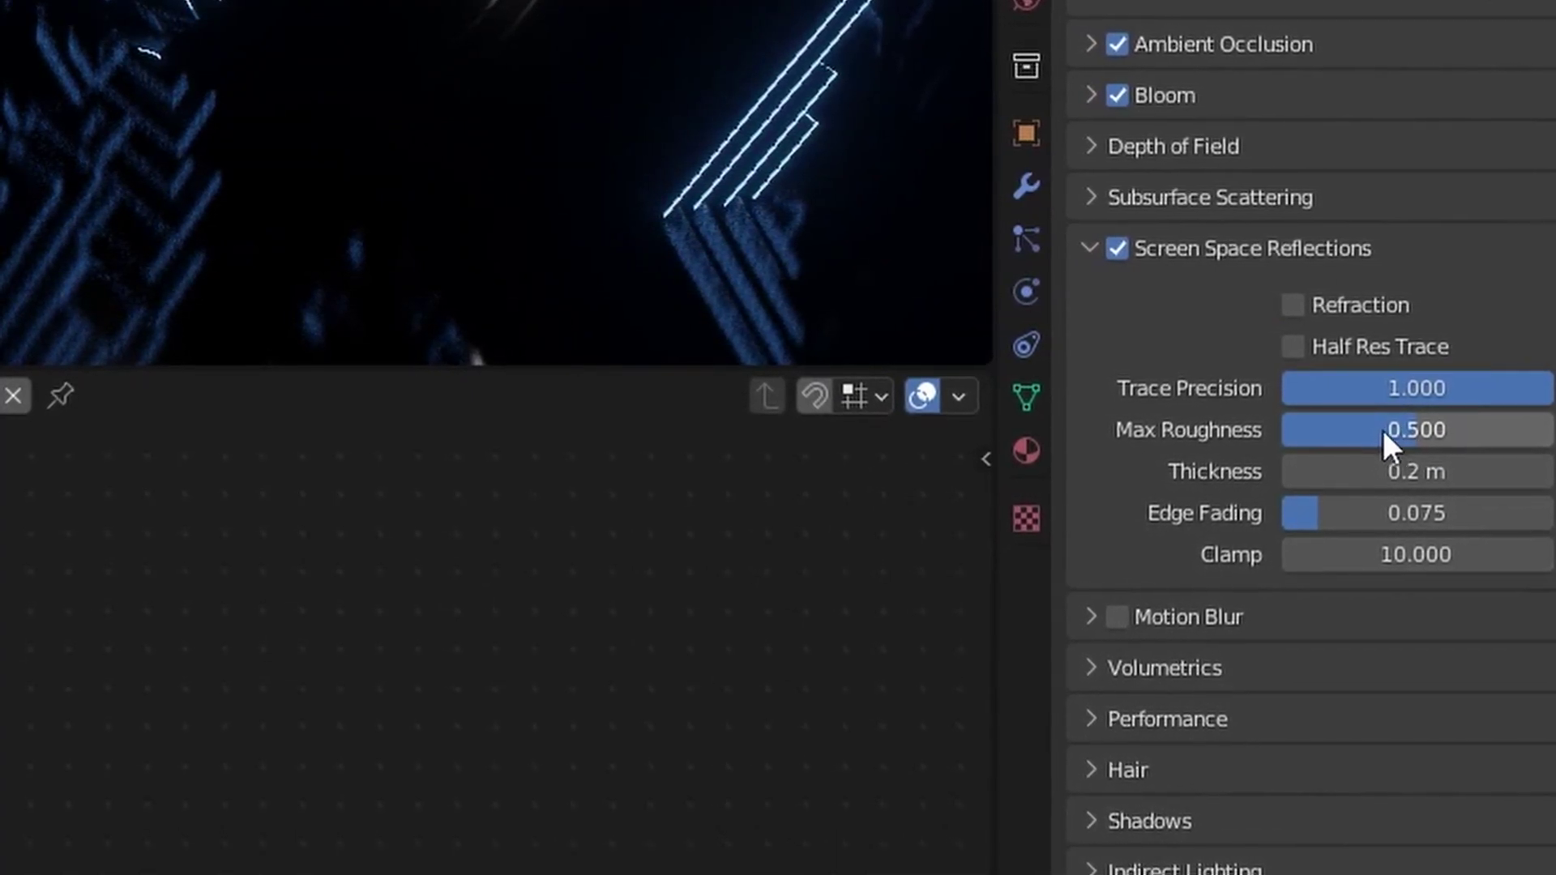
{"action": "left_click_drag", "start_coordinate": [1399, 431], "coordinate": [1540, 431]}
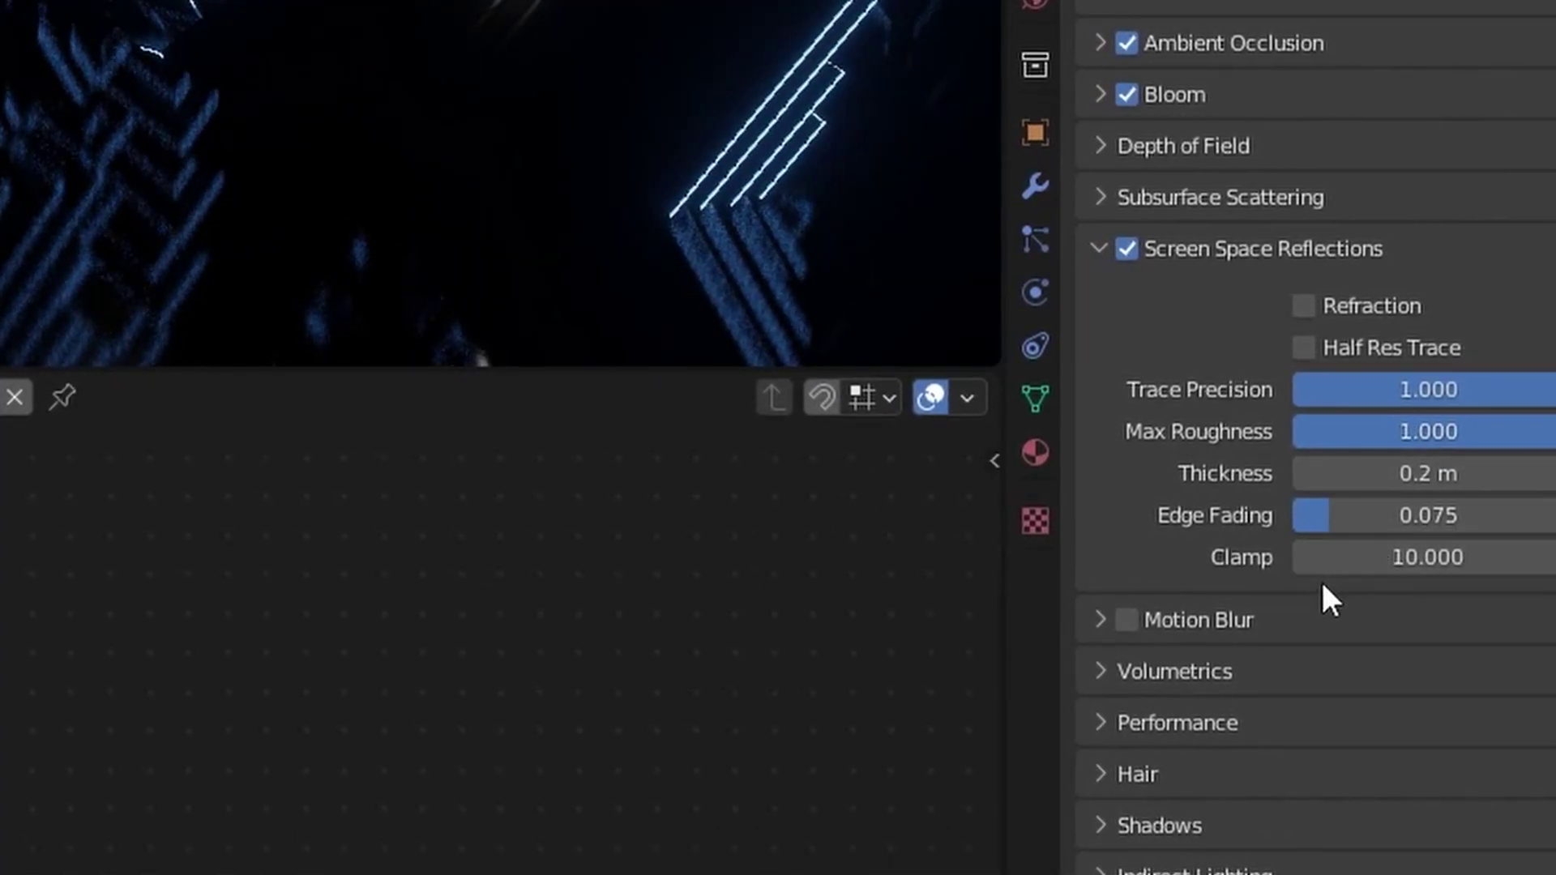
{"action": "left_click_drag", "start_coordinate": [1342, 514], "coordinate": [1292, 512]}
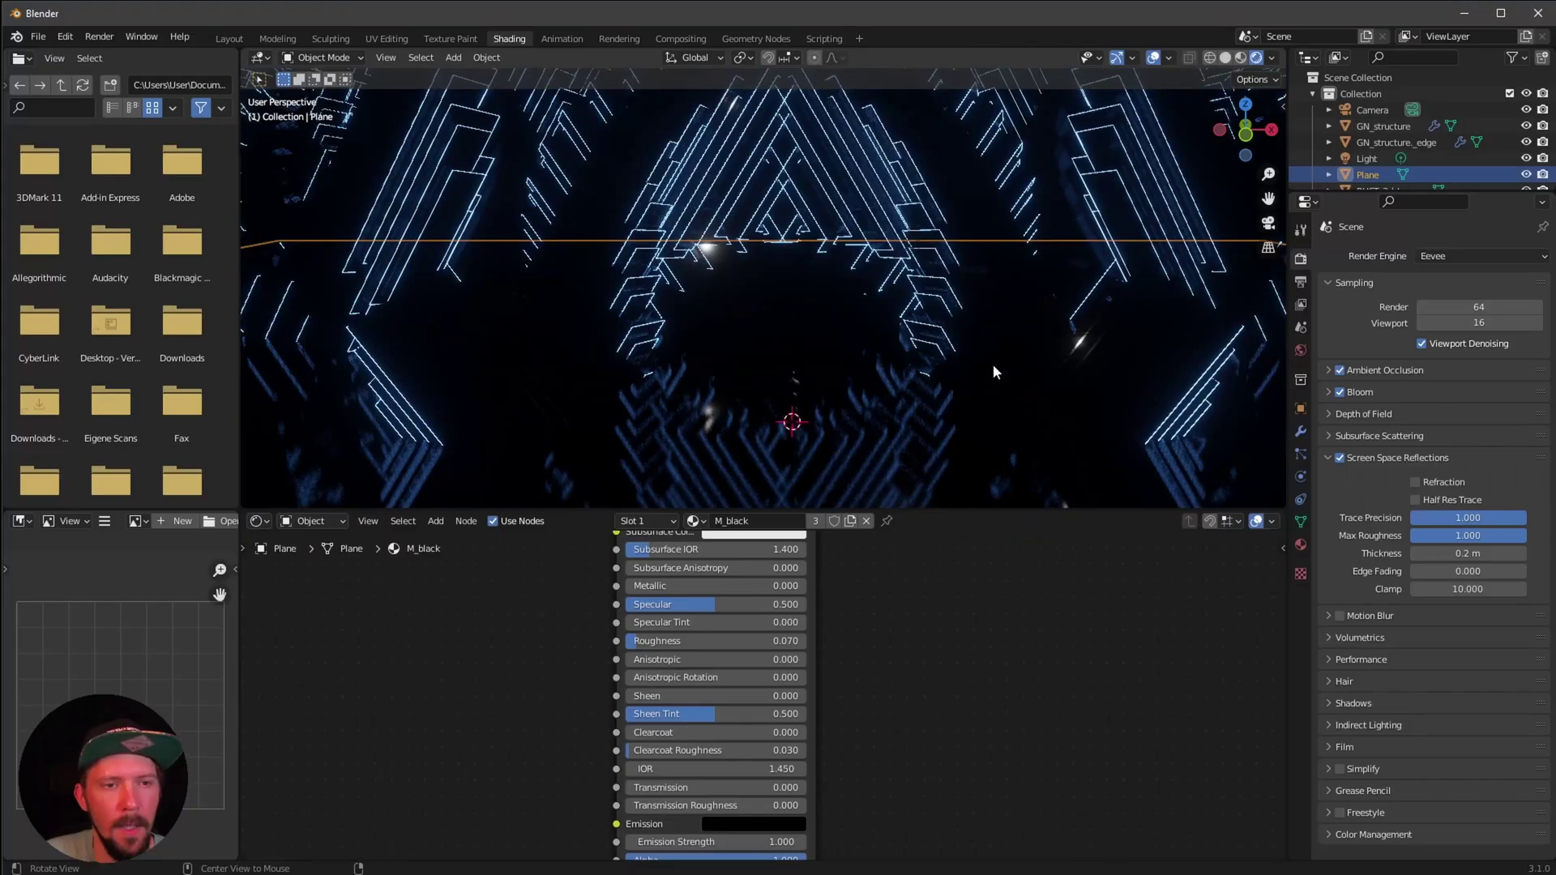
{"action": "left_click_drag", "start_coordinate": [294, 26], "coordinate": [375, 57], "text": "alt"}
{"action": "middle_click_drag", "start_coordinate": [1019, 374], "coordinate": [1032, 418]}
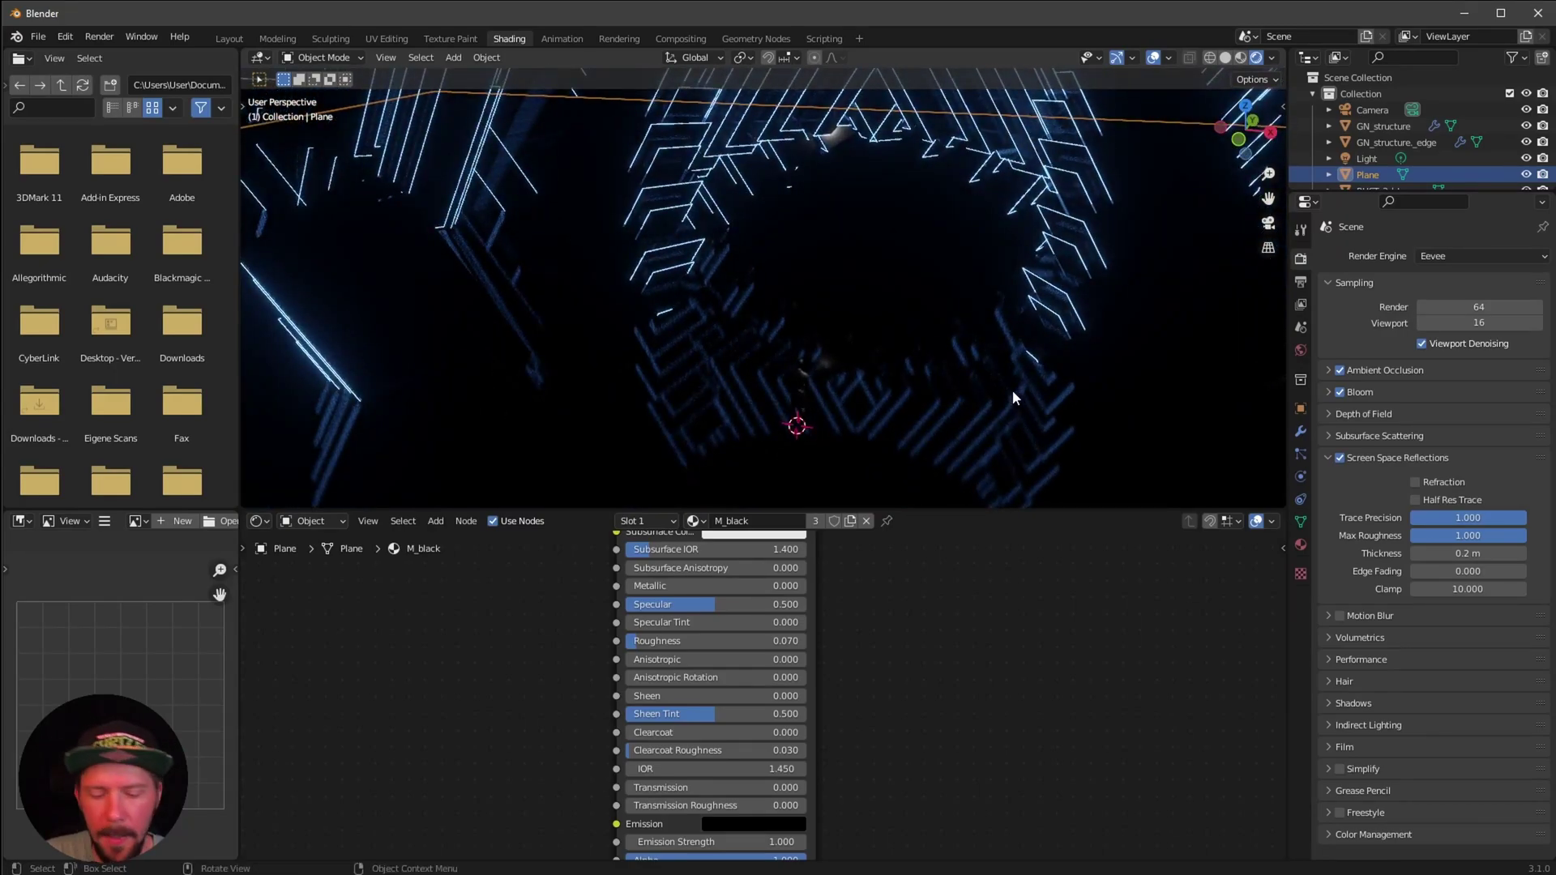
Add a Reflection Cubemap light probe at the 3D cursor
{"action": "key", "text": "shift+a"}
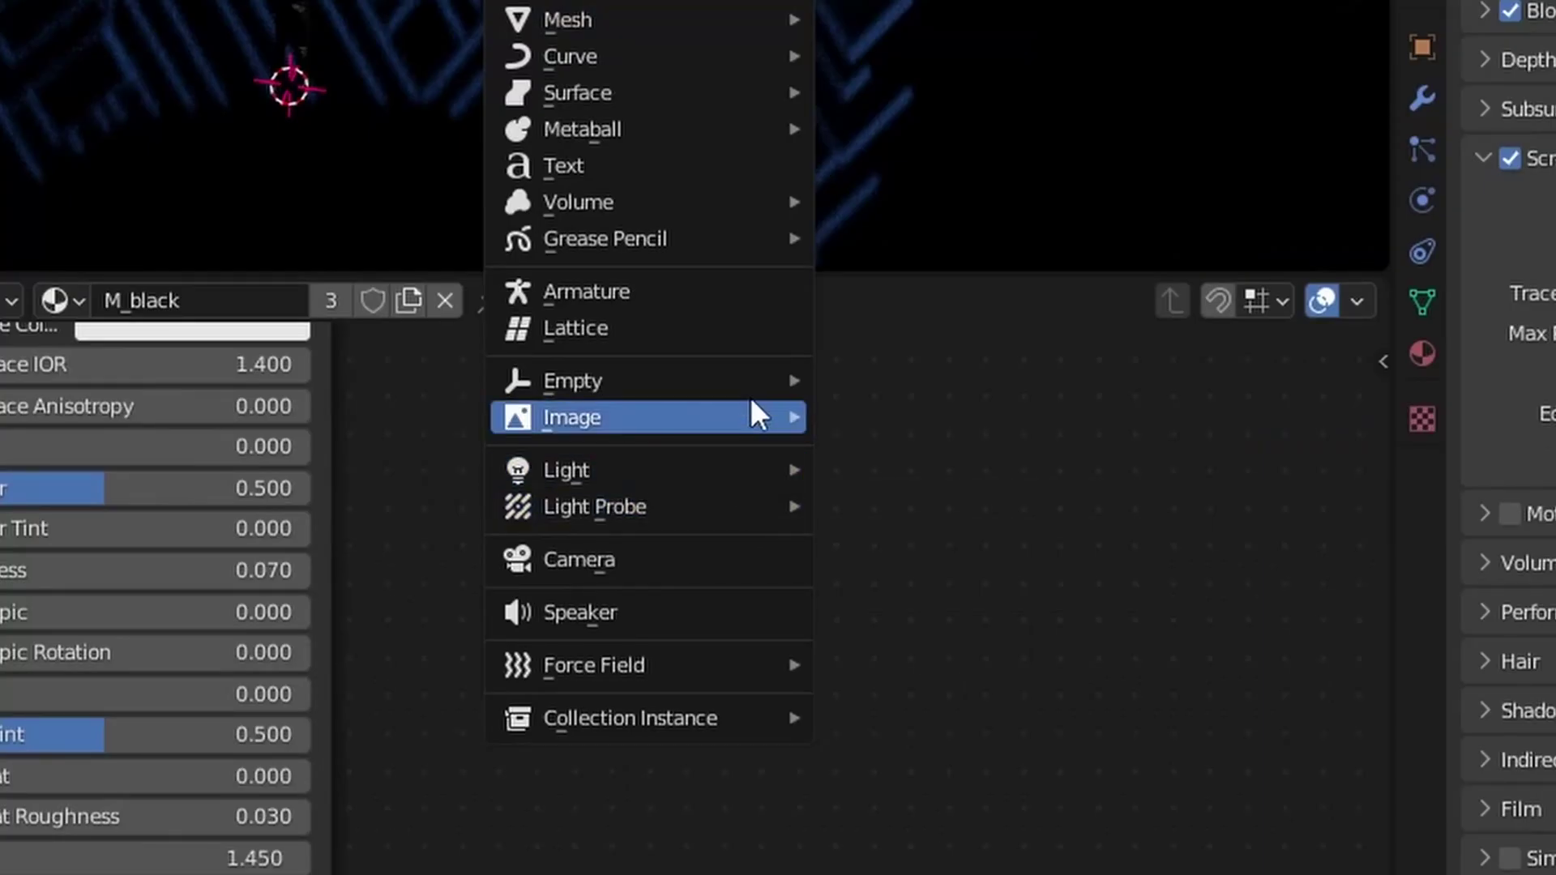
{"action": "mouse_move", "coordinate": [736, 510]}
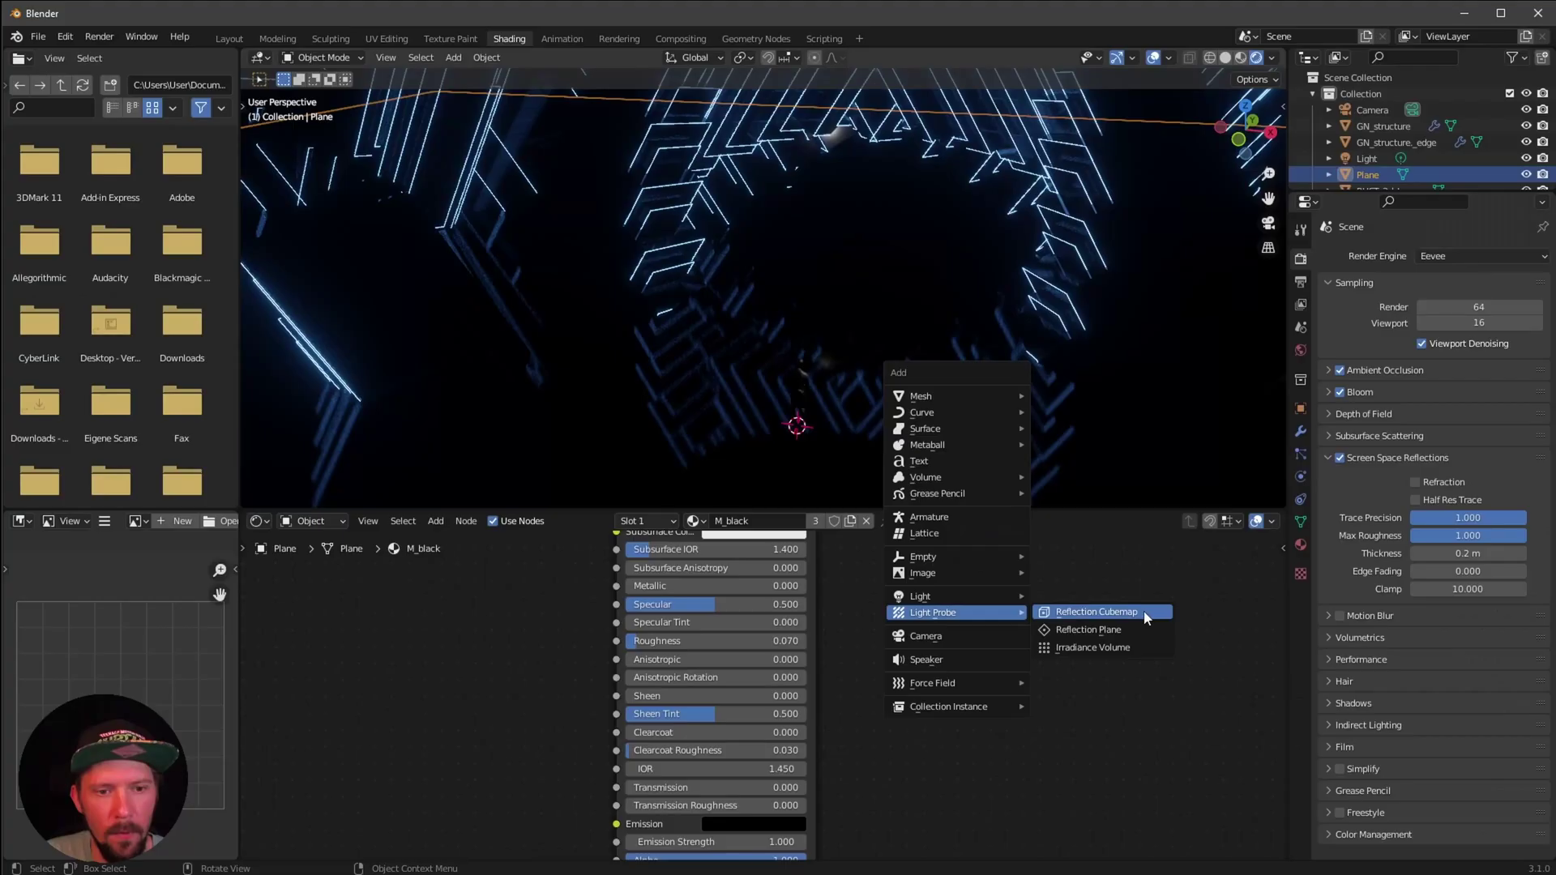
{"action": "left_click", "coordinate": [1040, 508]}
{"action": "middle_click_drag", "start_coordinate": [1076, 373], "coordinate": [1034, 401]}
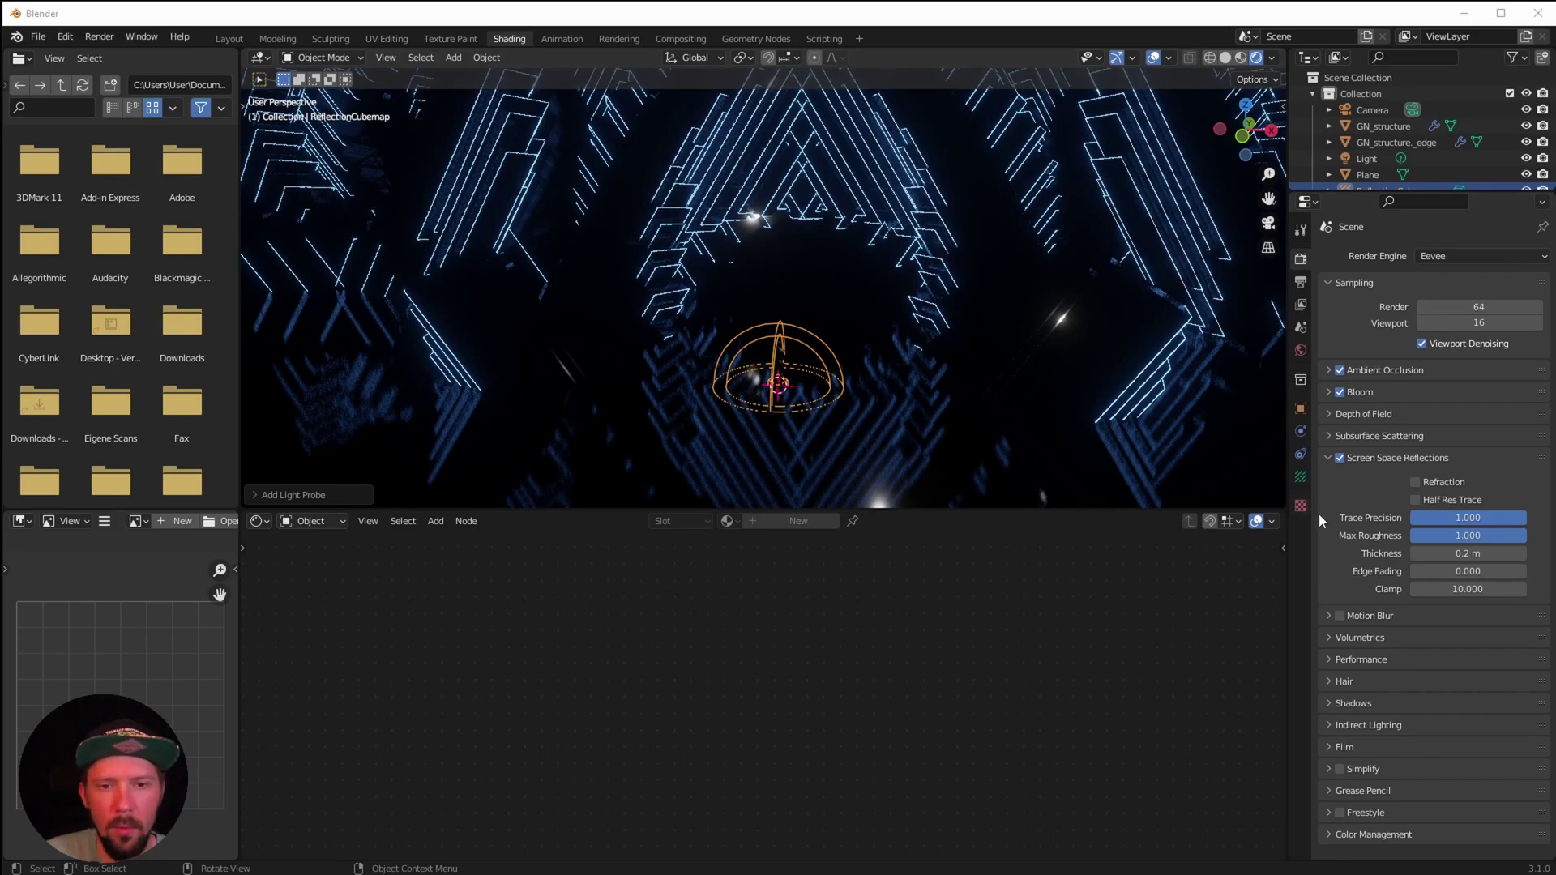
Change the reflection cubemap probe's type to Box, with a size of 25 m and a falloff of 0
{"action": "left_click", "coordinate": [1300, 478]}
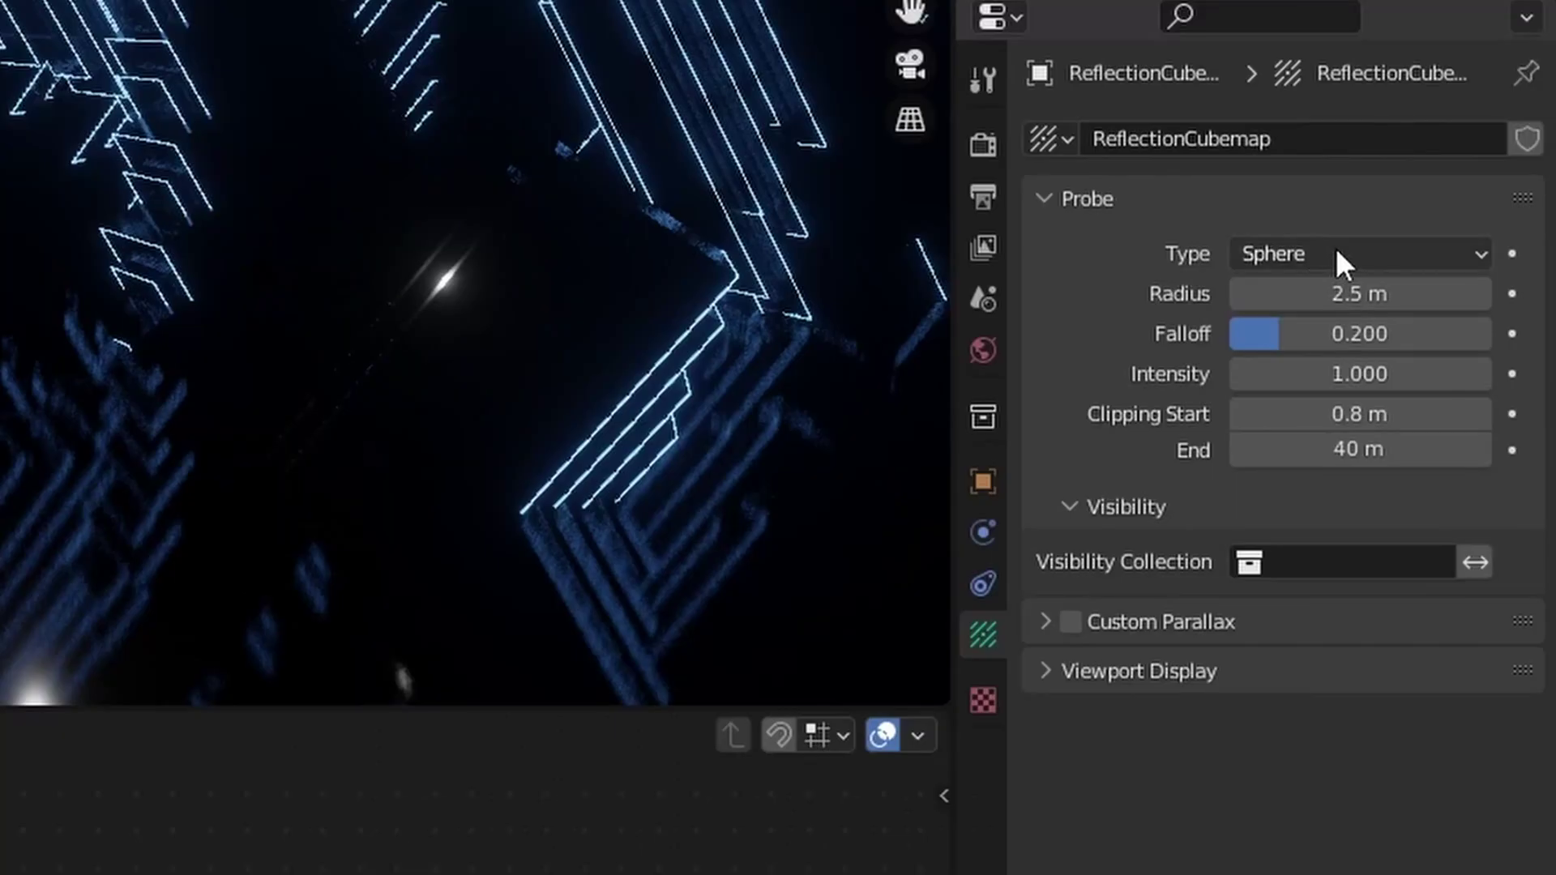
{"action": "left_click", "coordinate": [1457, 309]}
{"action": "left_click", "coordinate": [1453, 344]}
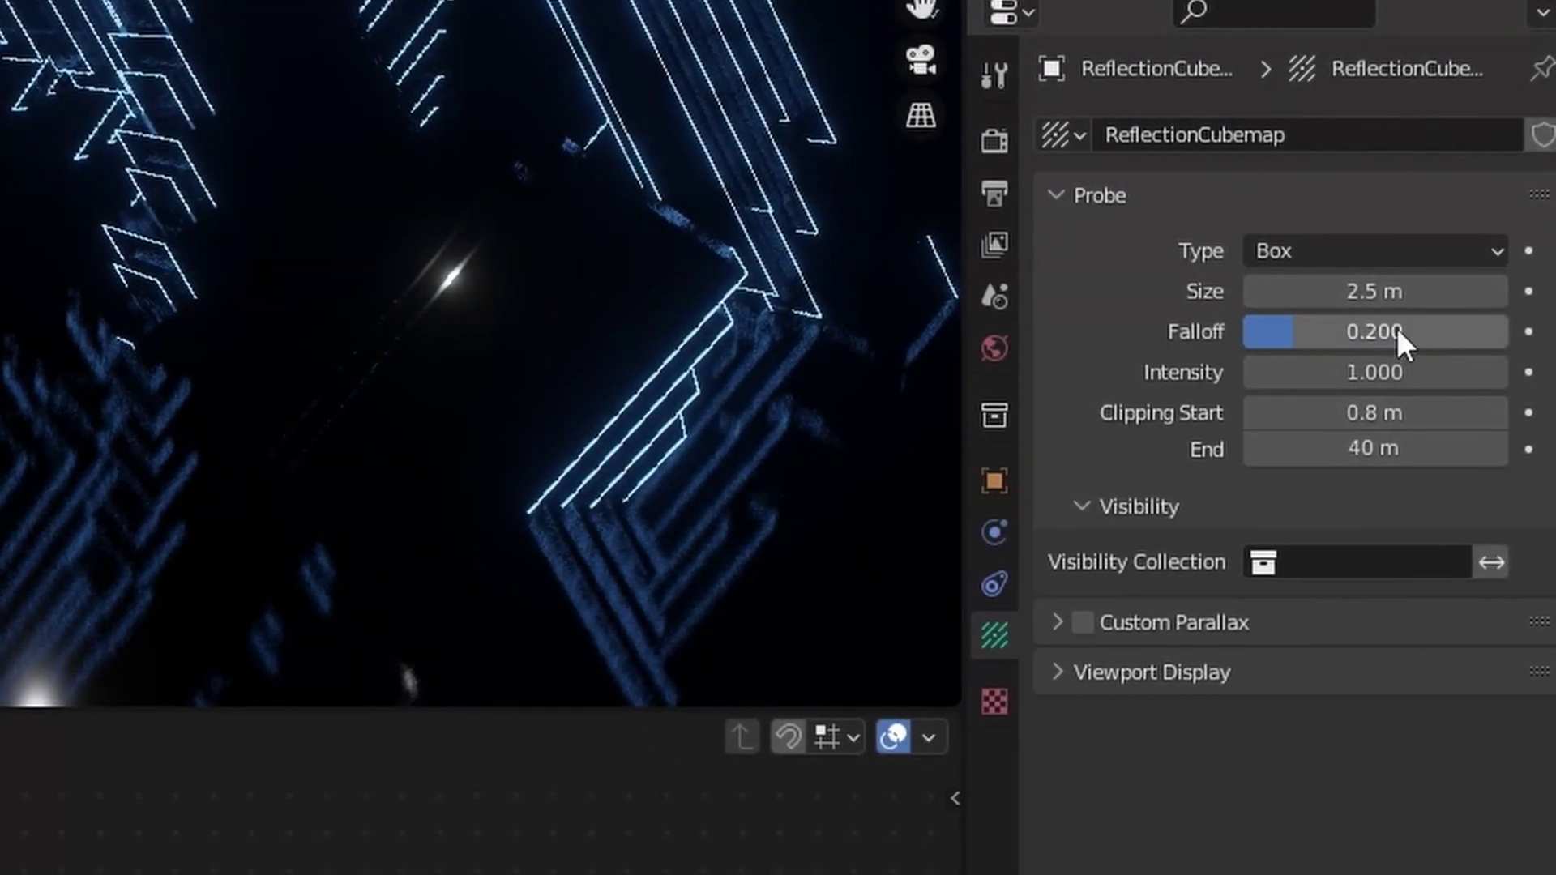
{"action": "left_click", "coordinate": [1368, 294]}
{"action": "type", "text": "25"}
{"action": "key", "text": "Return"}
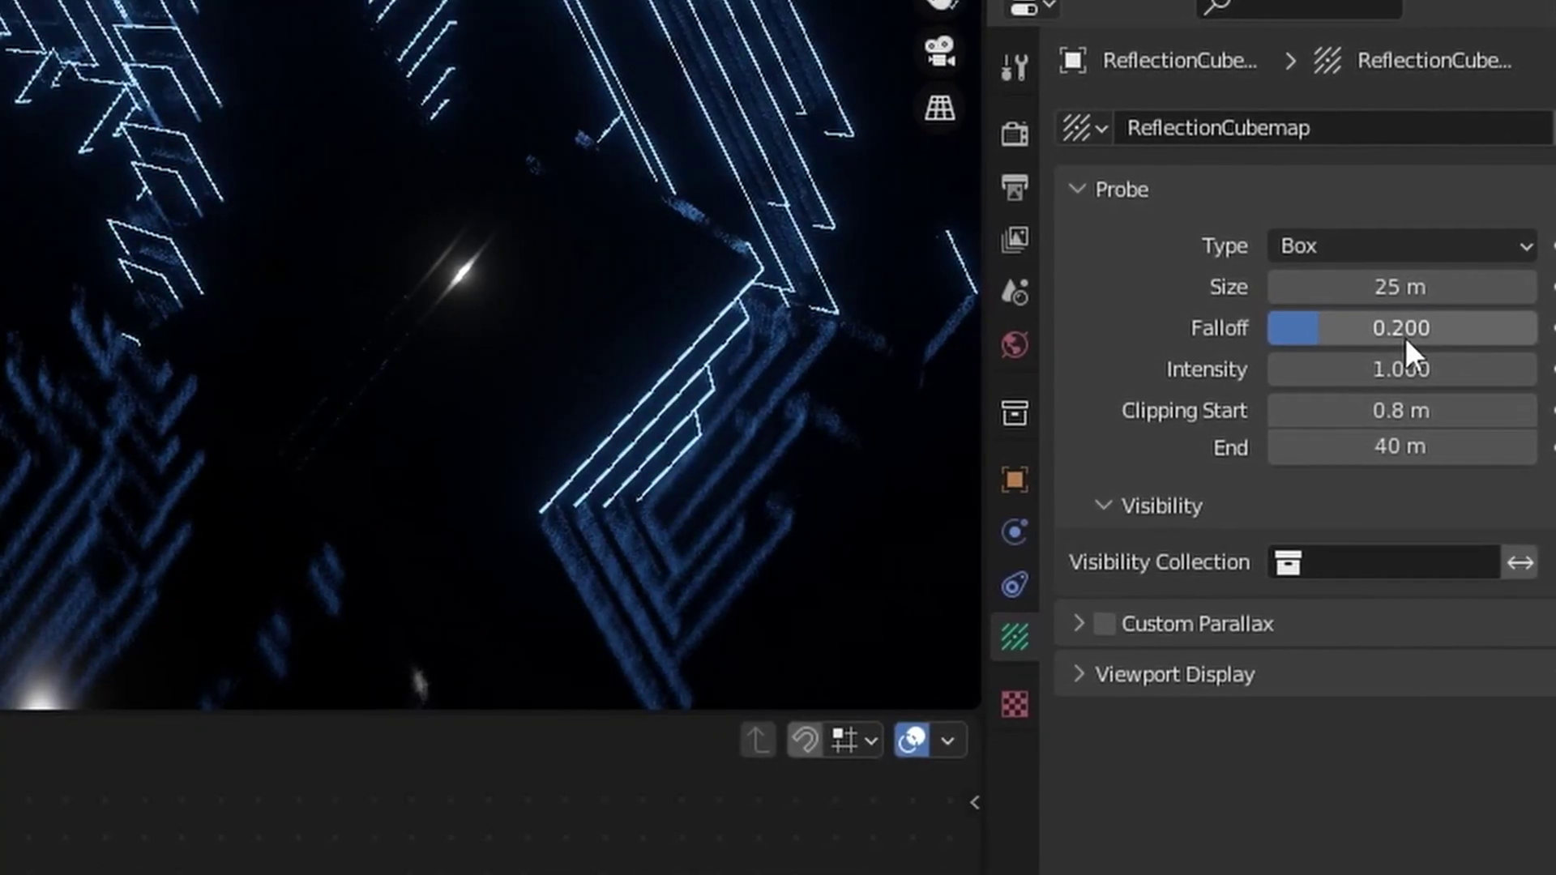
{"action": "left_click", "coordinate": [1402, 328]}
{"action": "type", "text": "0"}
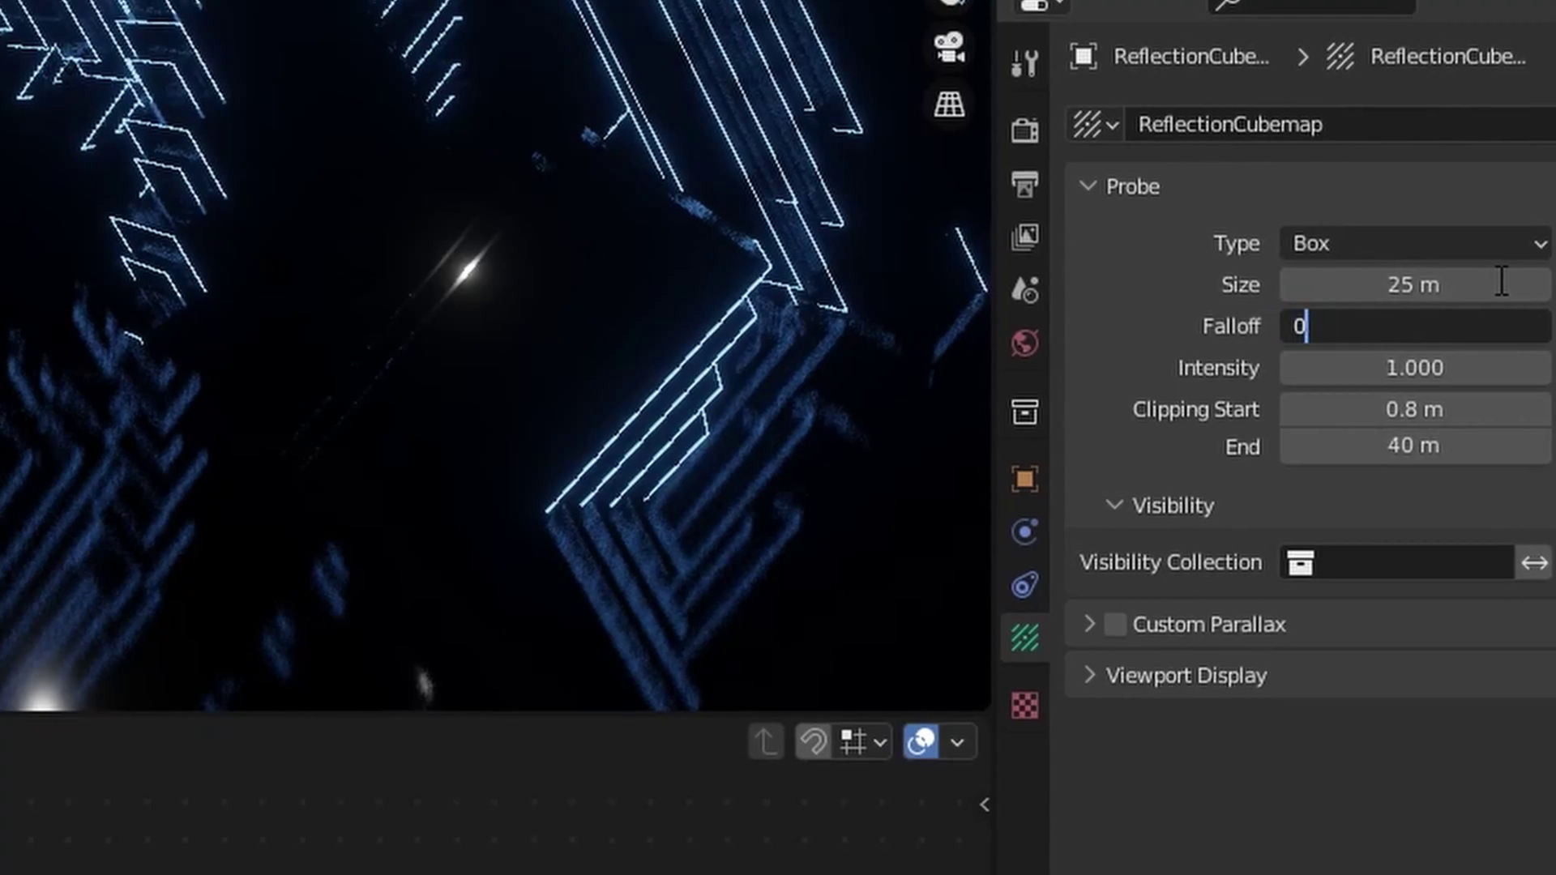
{"action": "key", "text": "Return"}
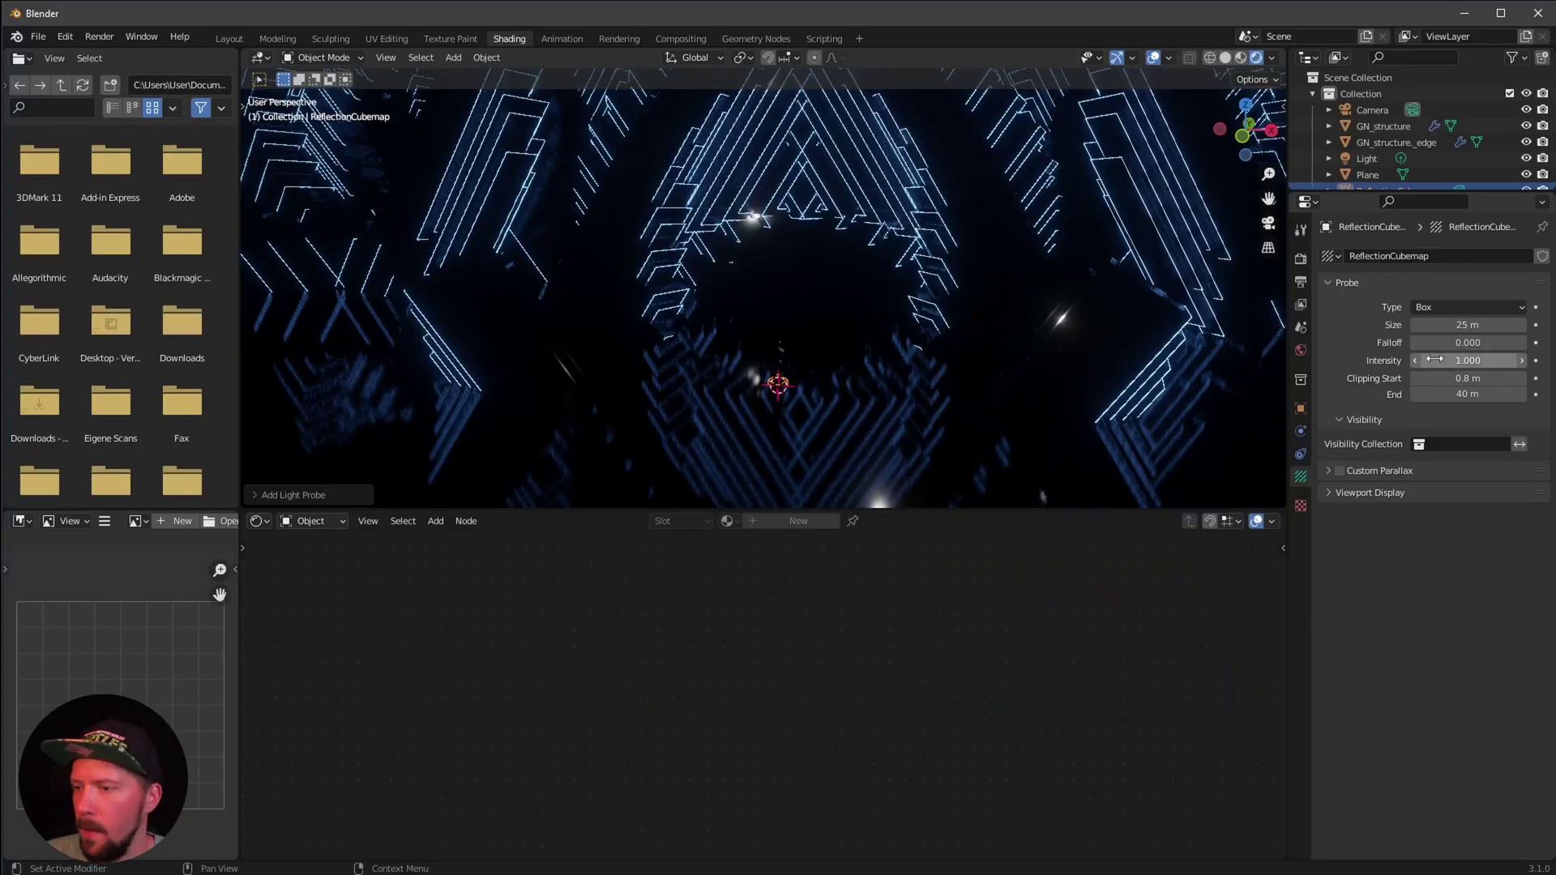
{"action": "middle_click_drag", "start_coordinate": [978, 332], "coordinate": [889, 357]}
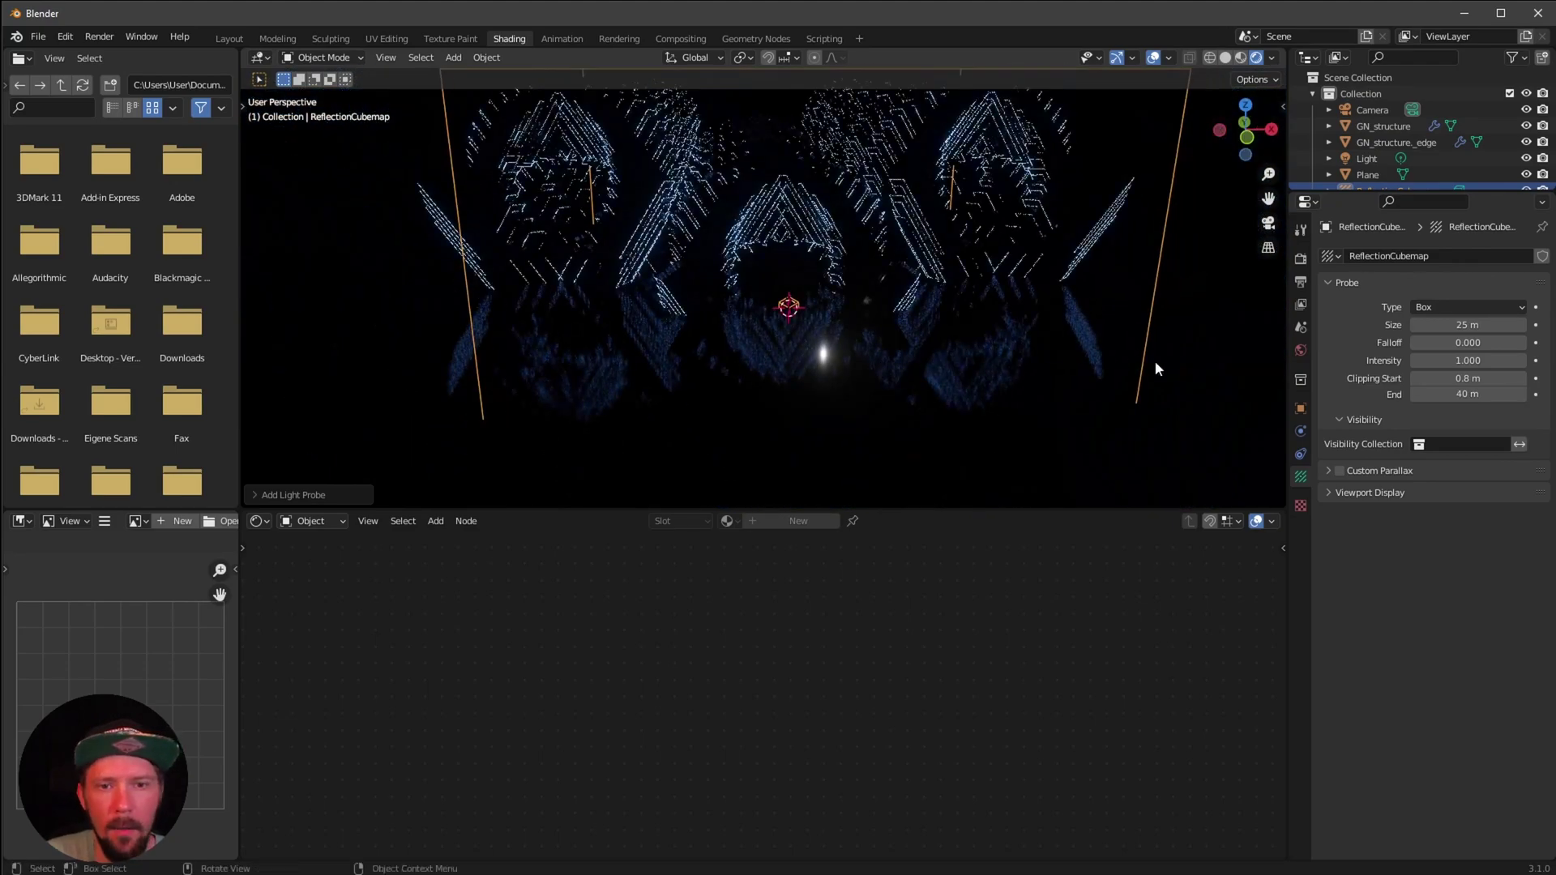
Bake only the cubemap in the Indirect Lighting render settings and inspect its reflections on the structure
{"action": "left_click", "coordinate": [1301, 261]}
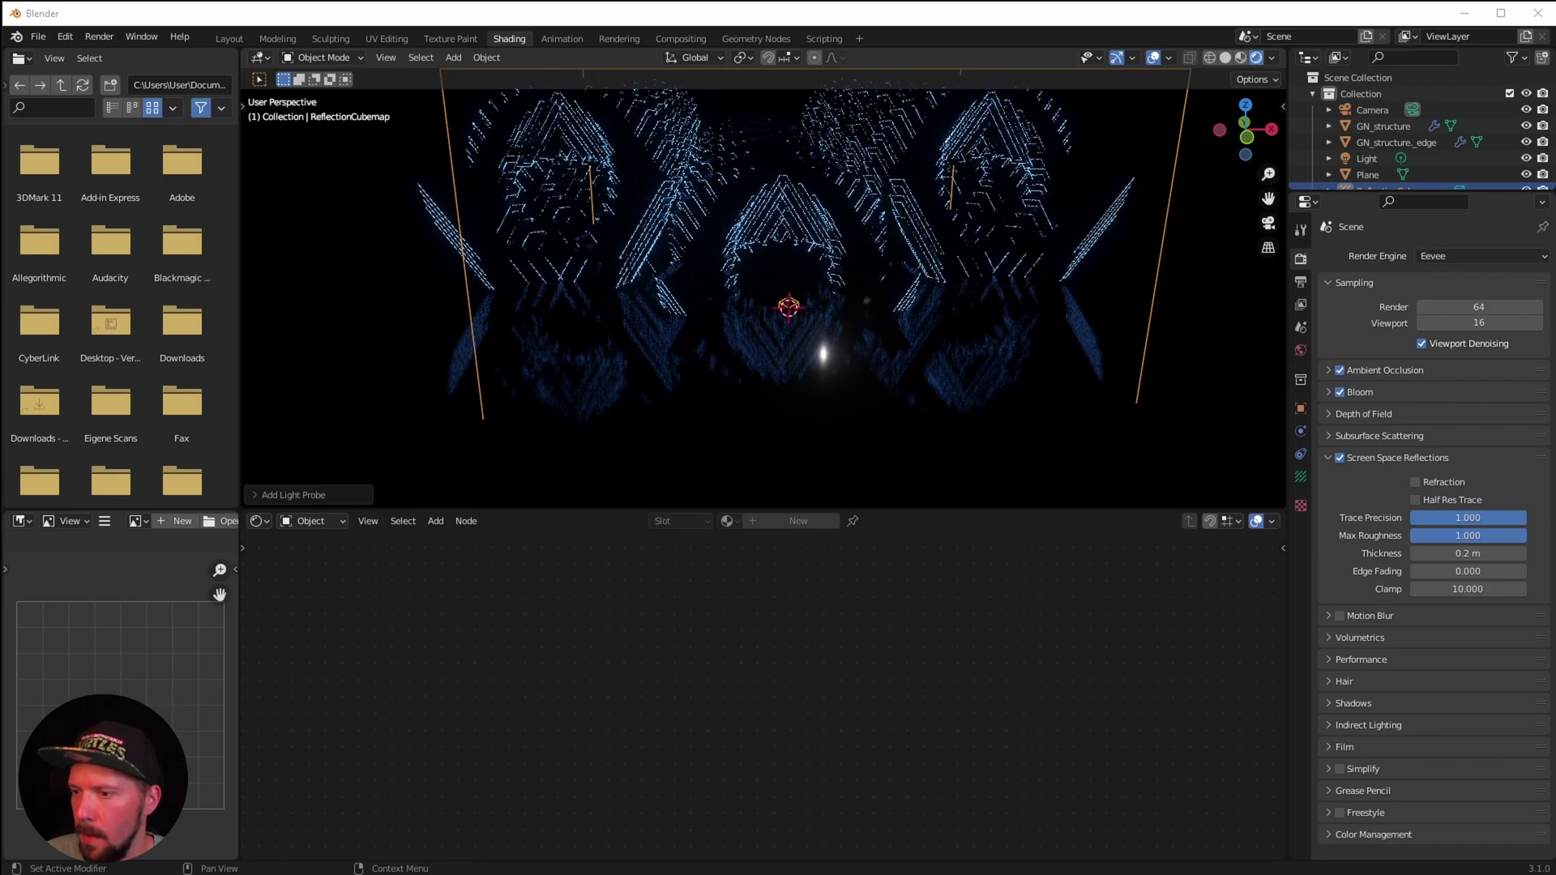
{"action": "left_click", "coordinate": [1329, 459]}
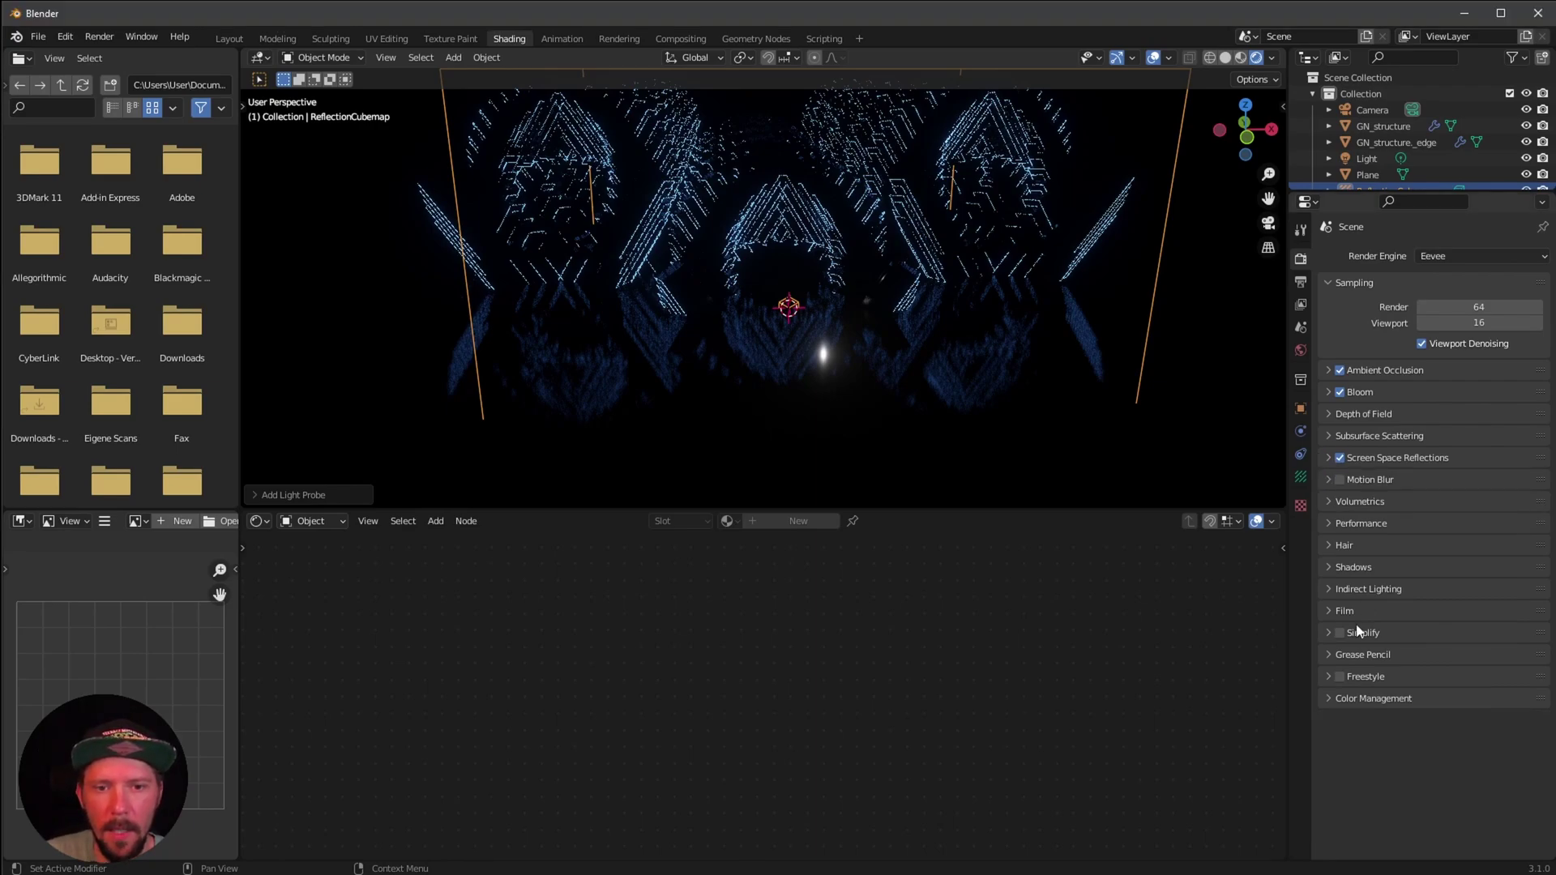
{"action": "left_click", "coordinate": [1330, 590]}
{"action": "scroll", "coordinate": [1392, 613], "scroll_direction": "down", "scroll_amount": 4}
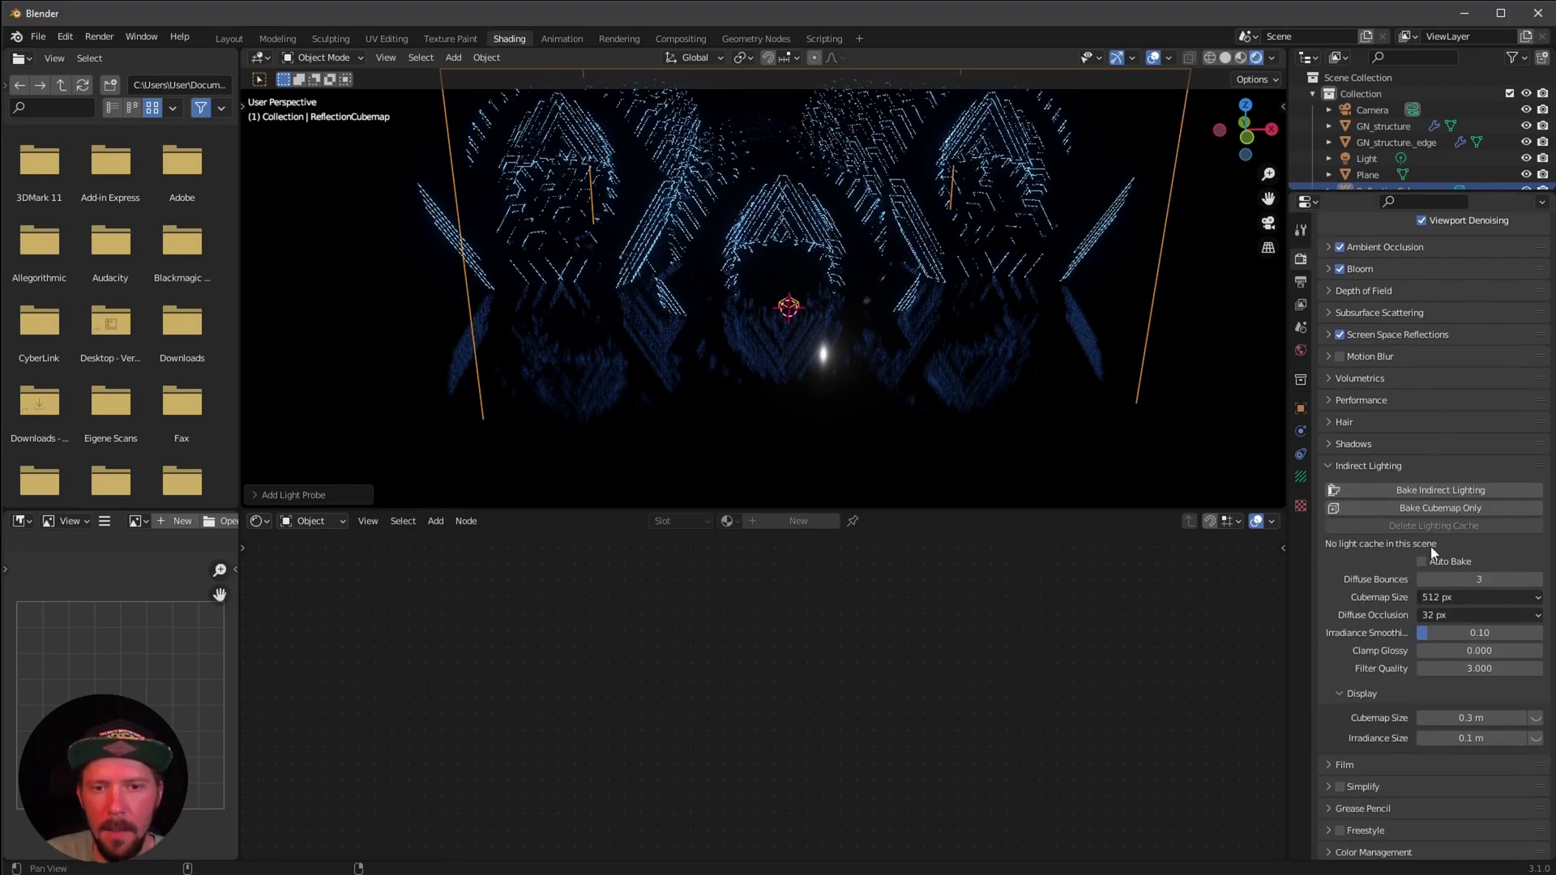
{"action": "middle_click_drag", "start_coordinate": [1483, 549], "coordinate": [1497, 513]}
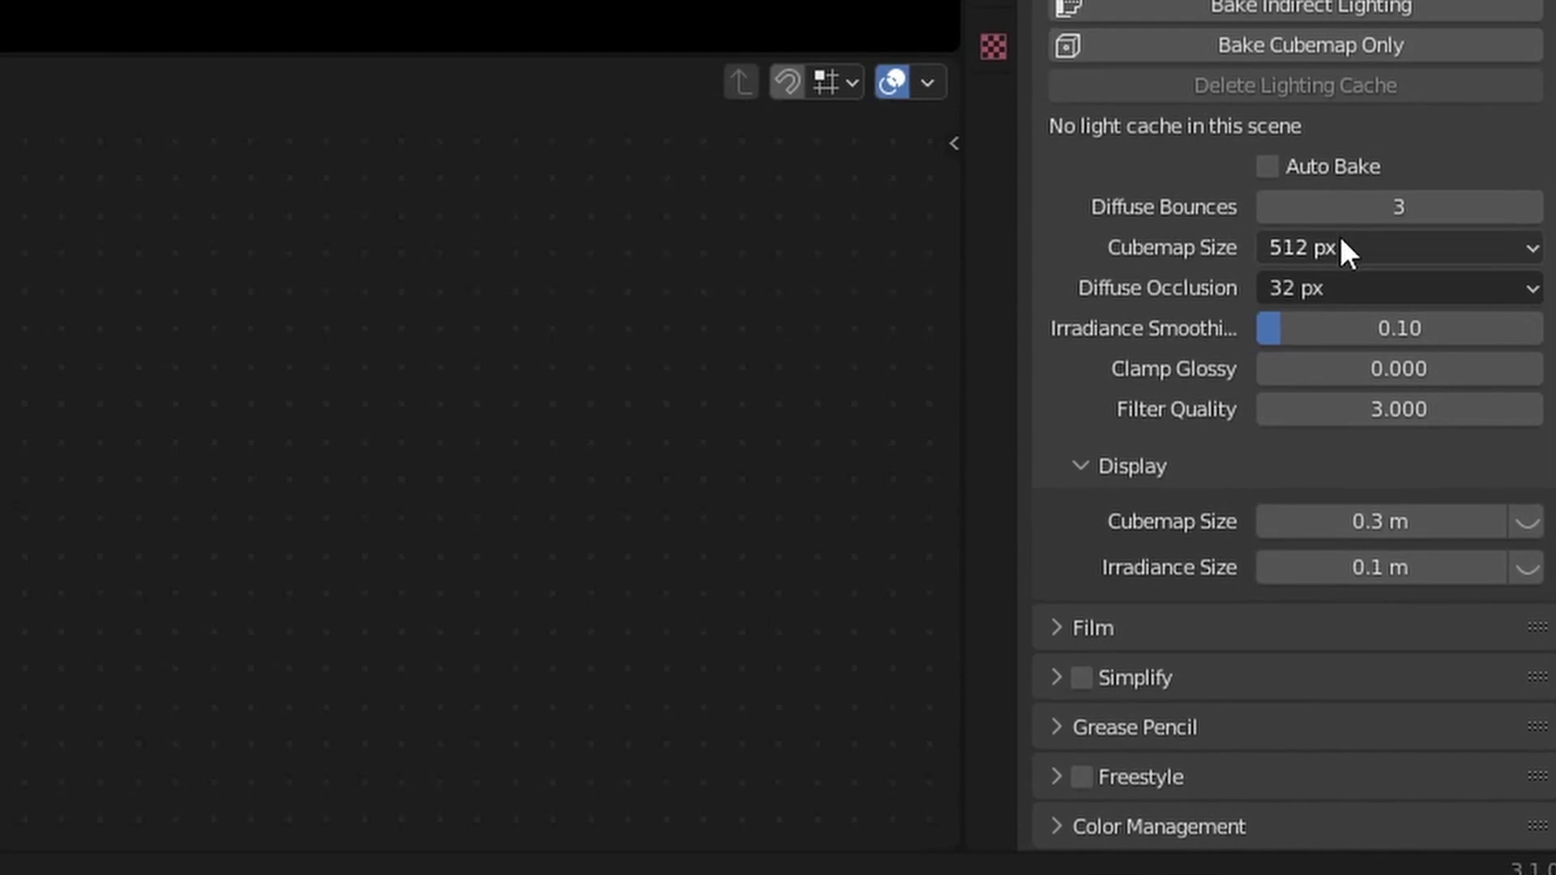
{"action": "scroll", "coordinate": [950, 313], "scroll_direction": "up", "scroll_amount": 6}
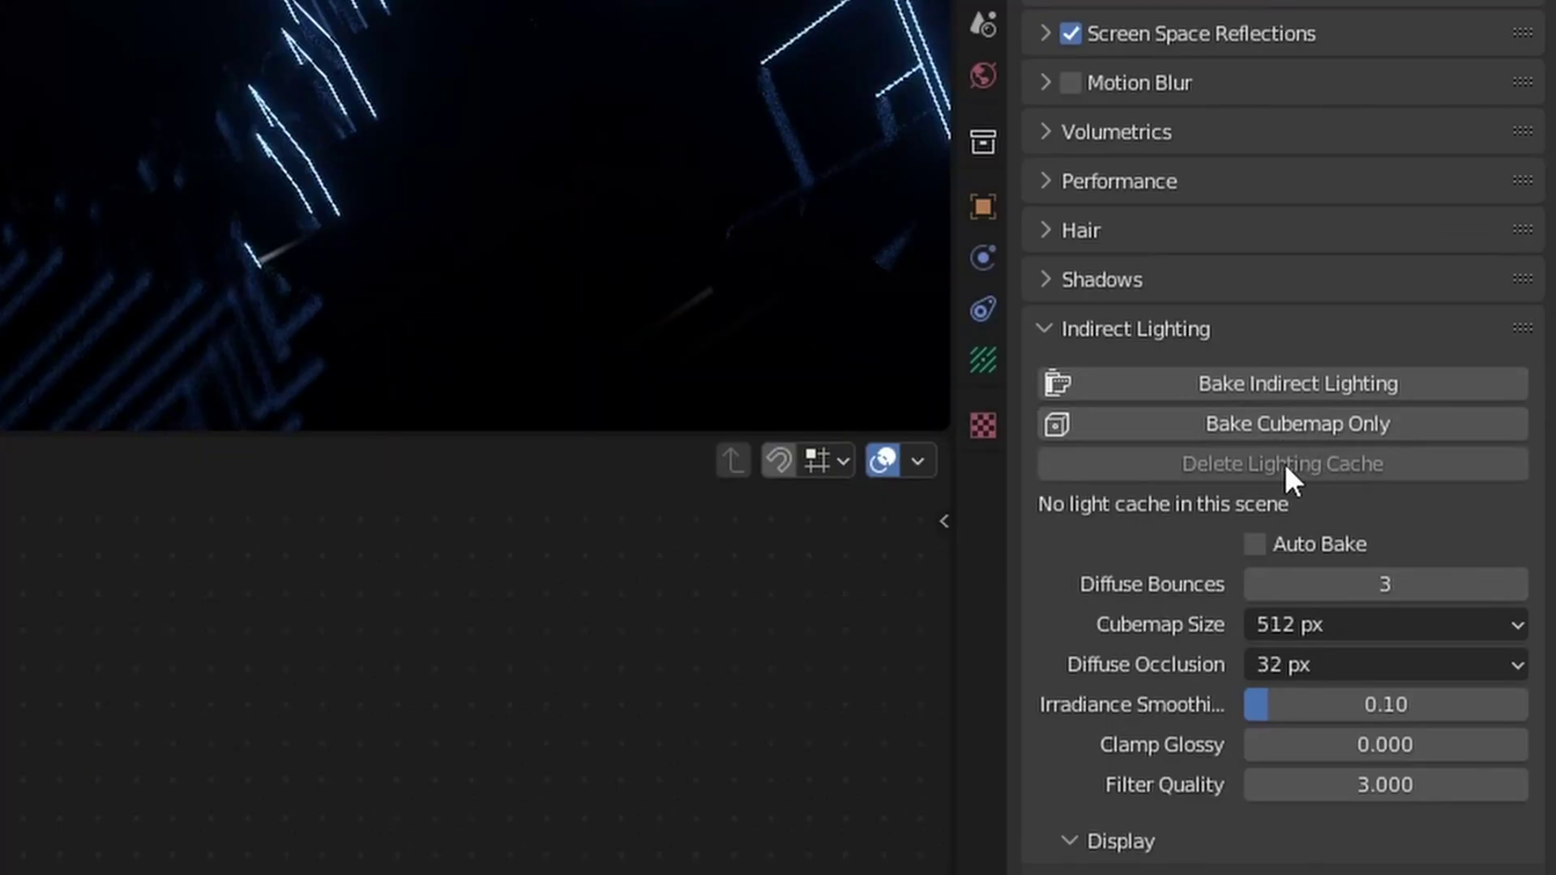
{"action": "left_click", "coordinate": [1452, 504]}
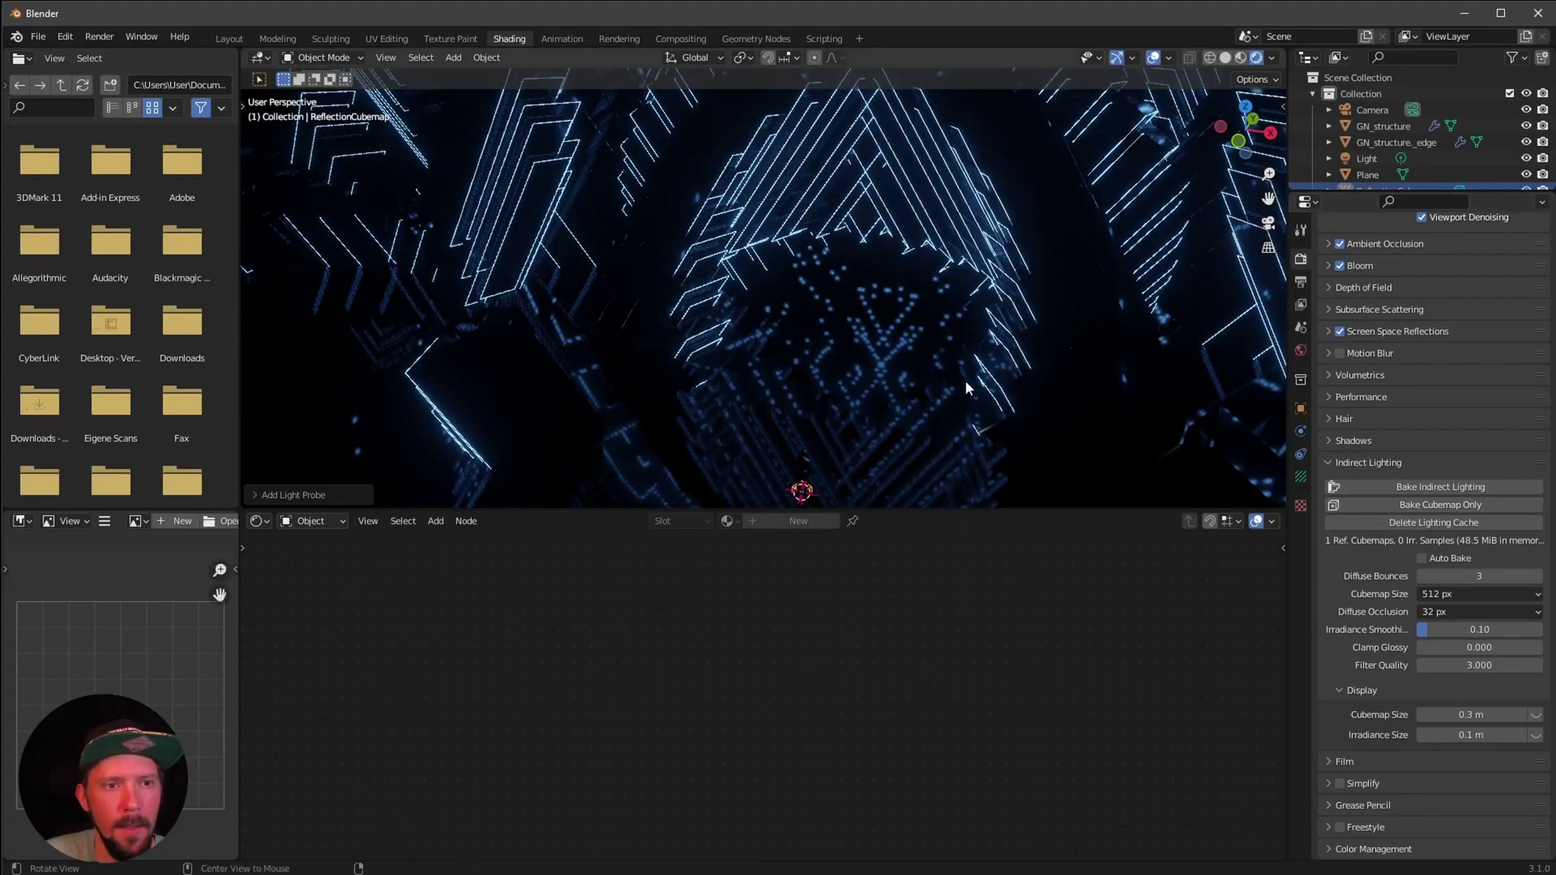
{"action": "scroll", "coordinate": [889, 398], "scroll_direction": "up", "scroll_amount": 5}
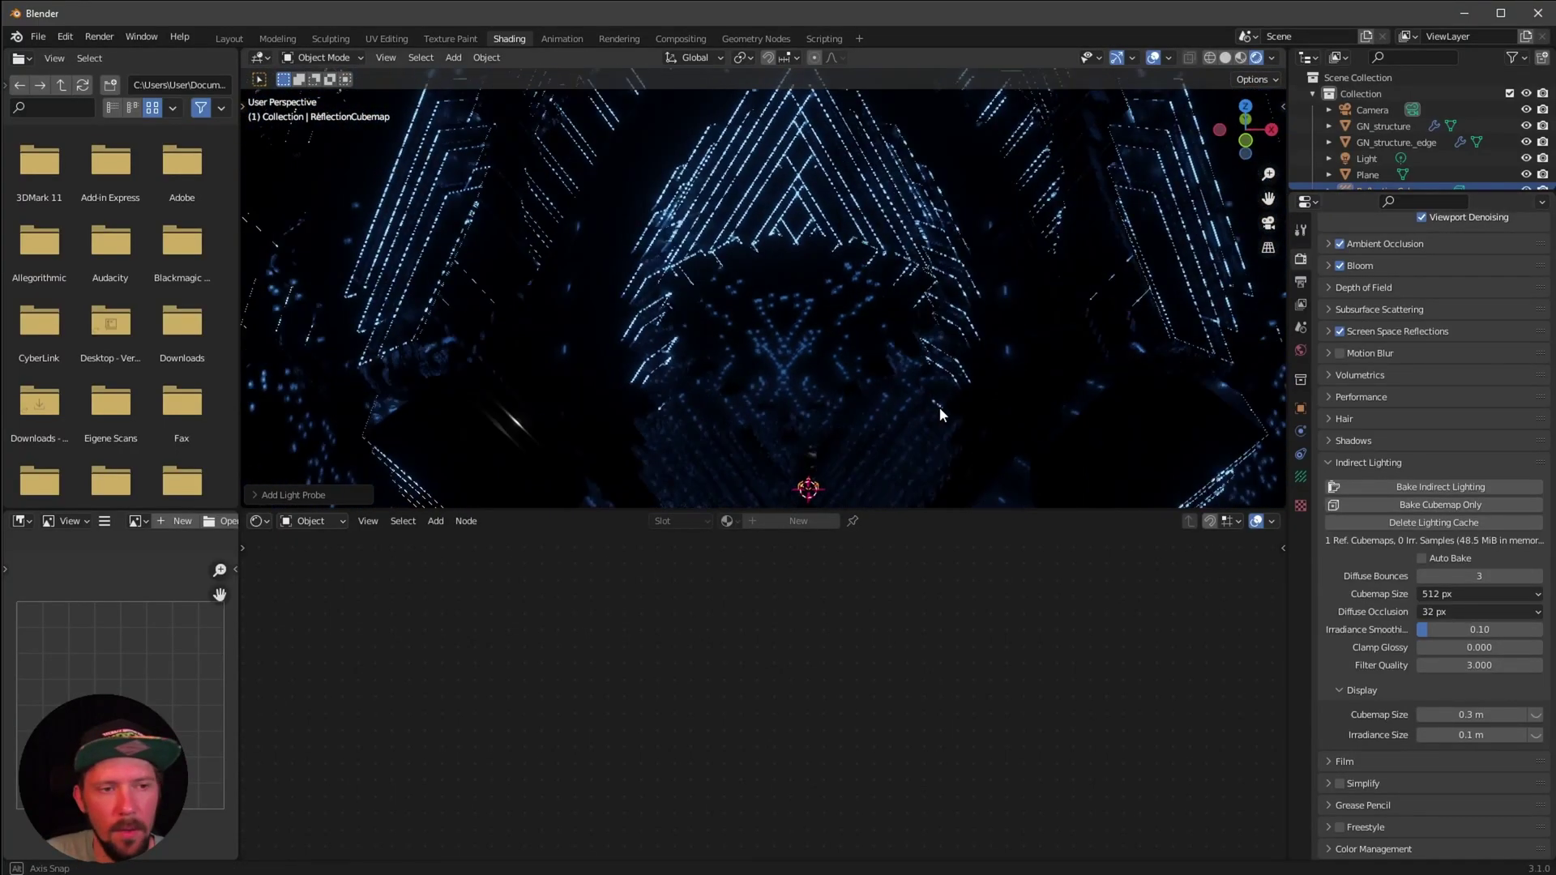
{"action": "middle_click_drag", "start_coordinate": [950, 399], "coordinate": [891, 420]}
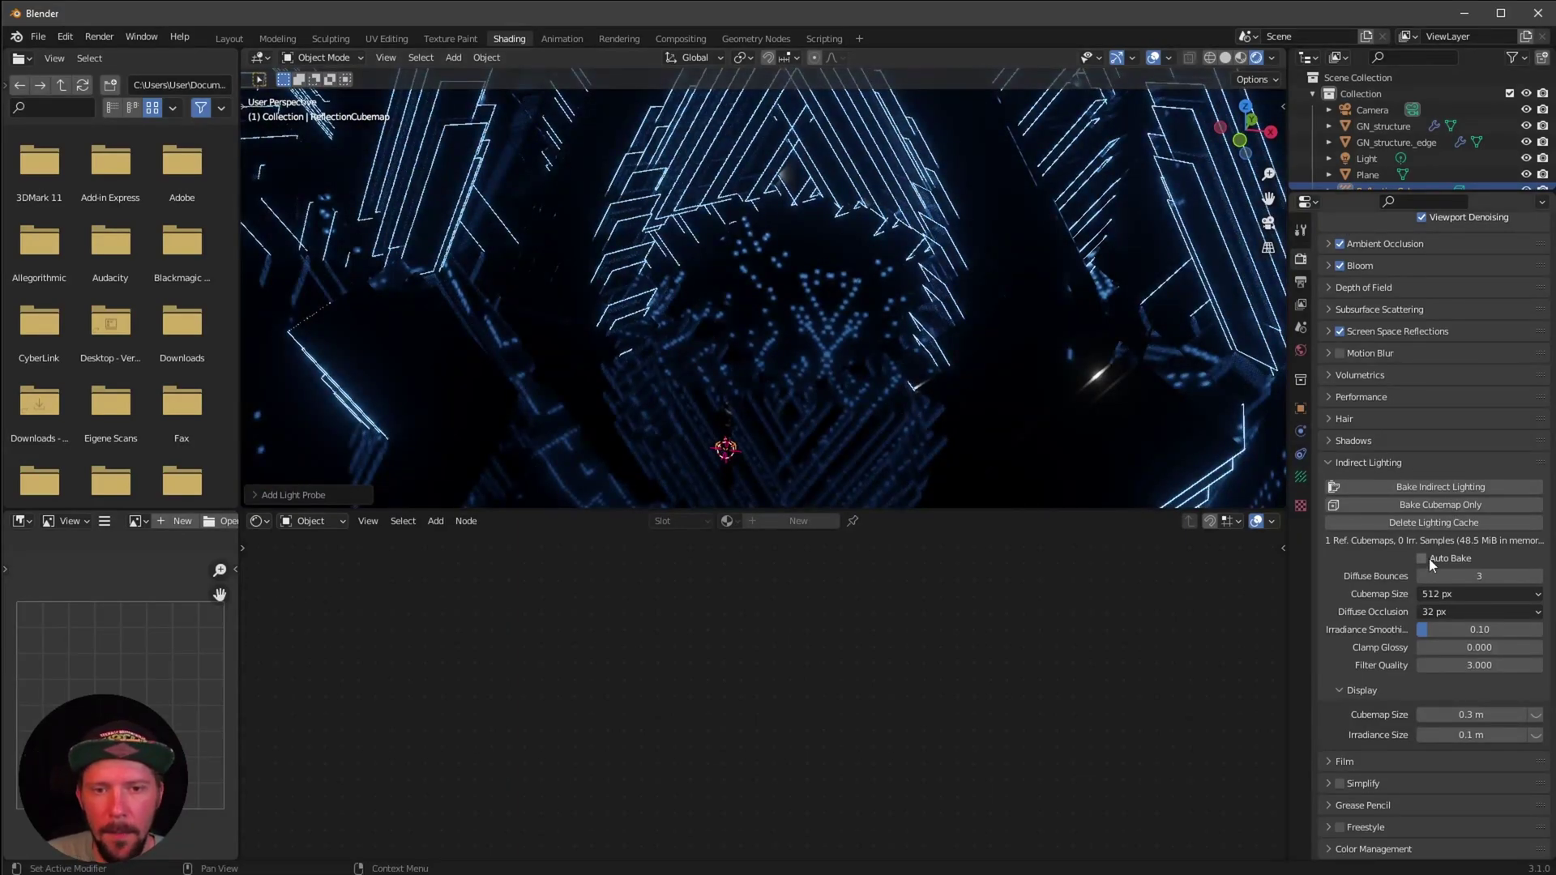
Delete the lighting cache and bake the cubemap again with Cubemap Size set to 2048 px
{"action": "left_click", "coordinate": [1438, 523]}
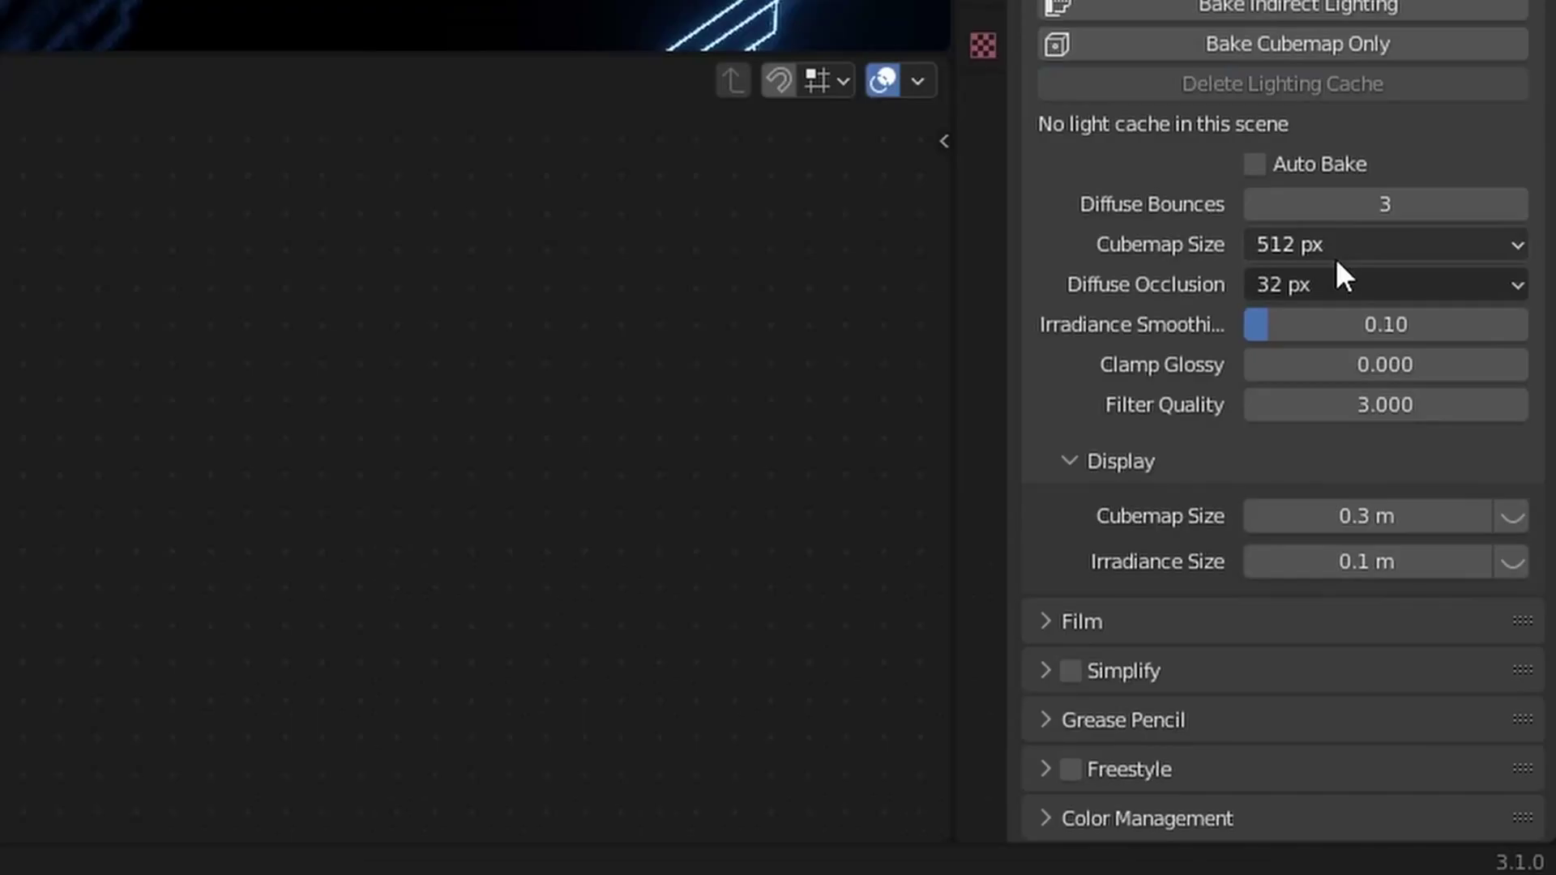
{"action": "left_click", "coordinate": [1461, 595]}
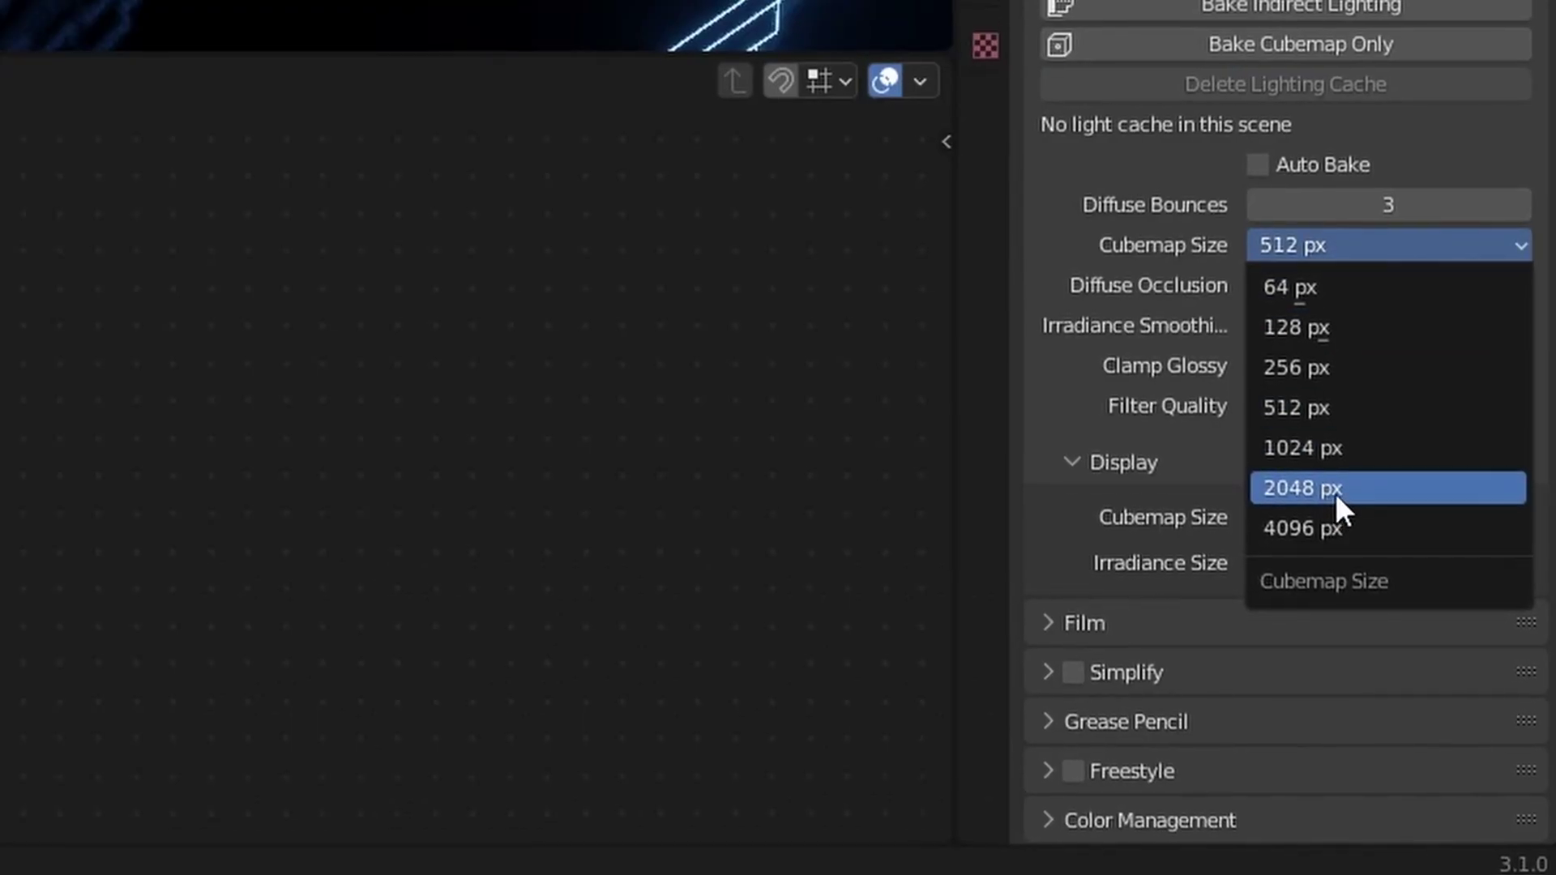
{"action": "left_click", "coordinate": [1362, 492]}
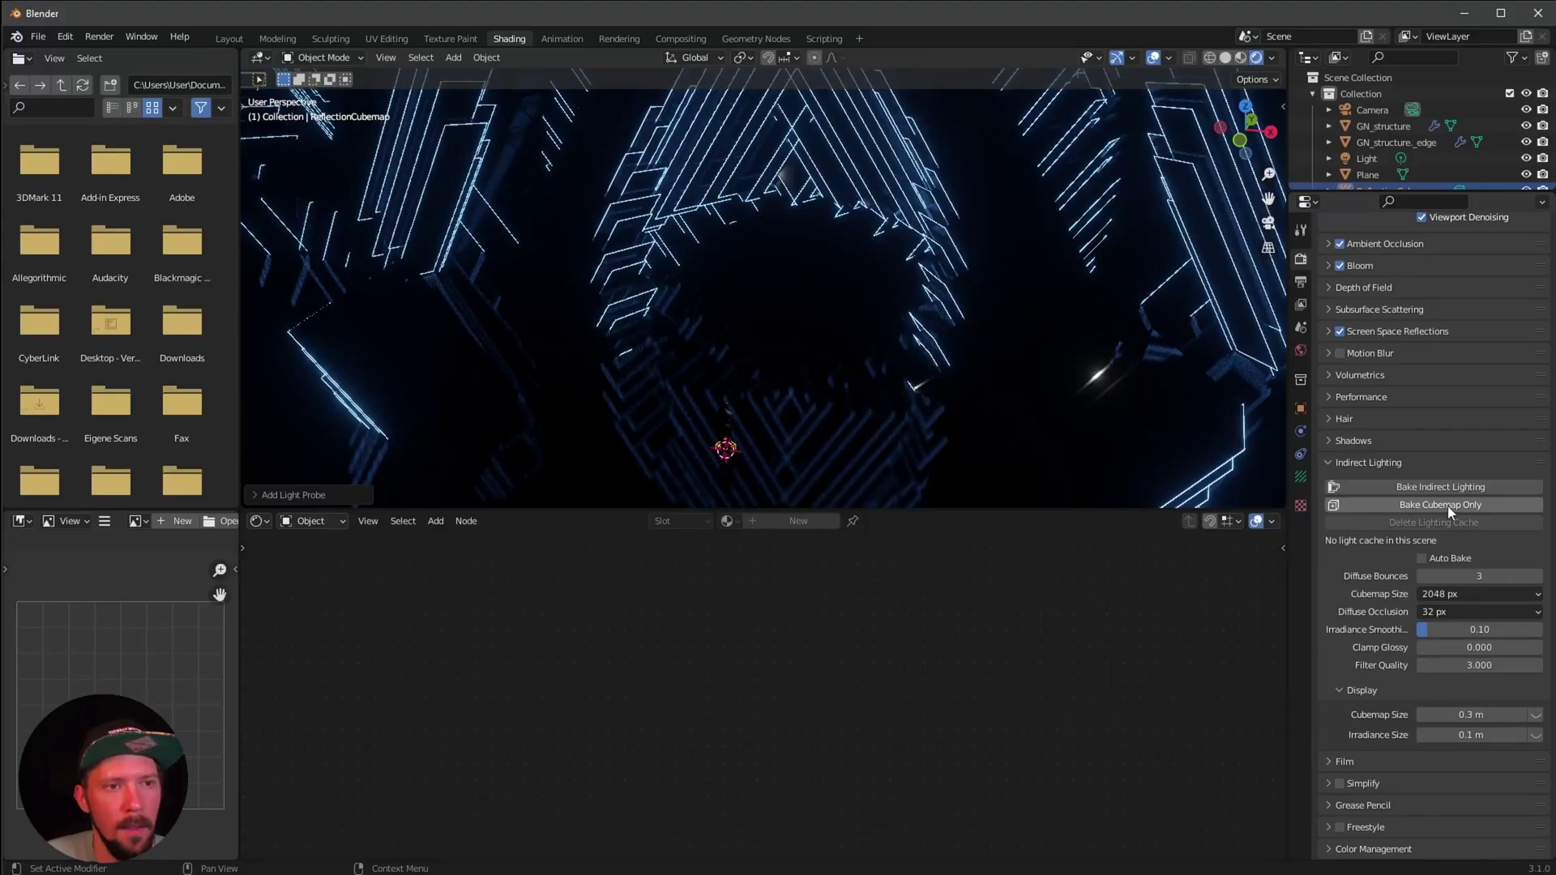
{"action": "left_click", "coordinate": [1447, 506]}
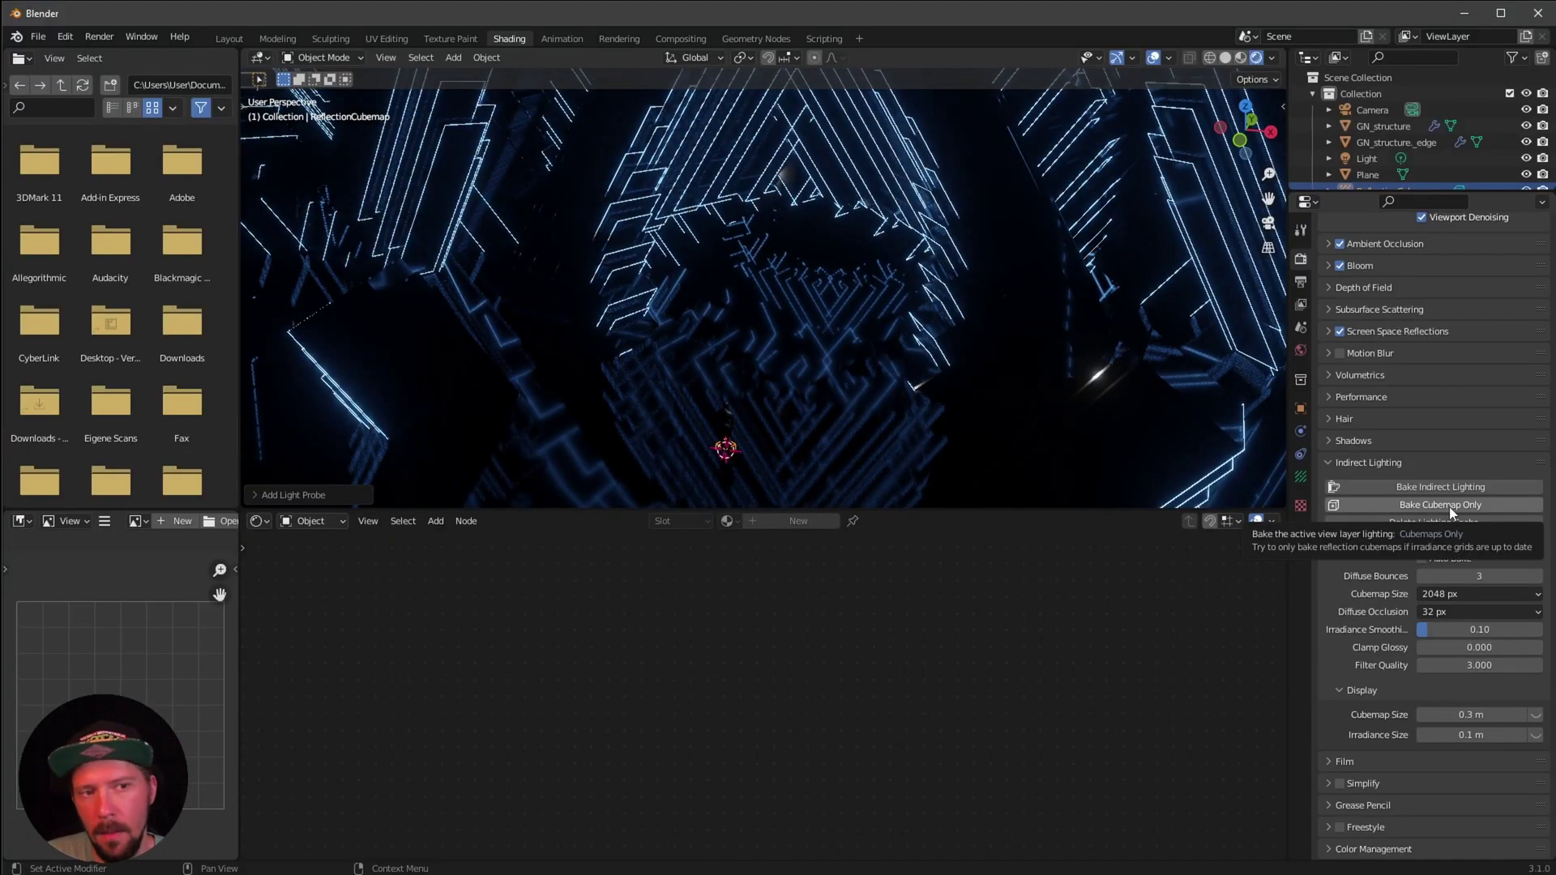
Add a Reflection Plane light probe at the 3D cursor
{"action": "middle_click_drag", "start_coordinate": [959, 366], "coordinate": [895, 415]}
{"action": "key", "text": "shift+a"}
{"action": "mouse_move", "coordinate": [895, 415]}
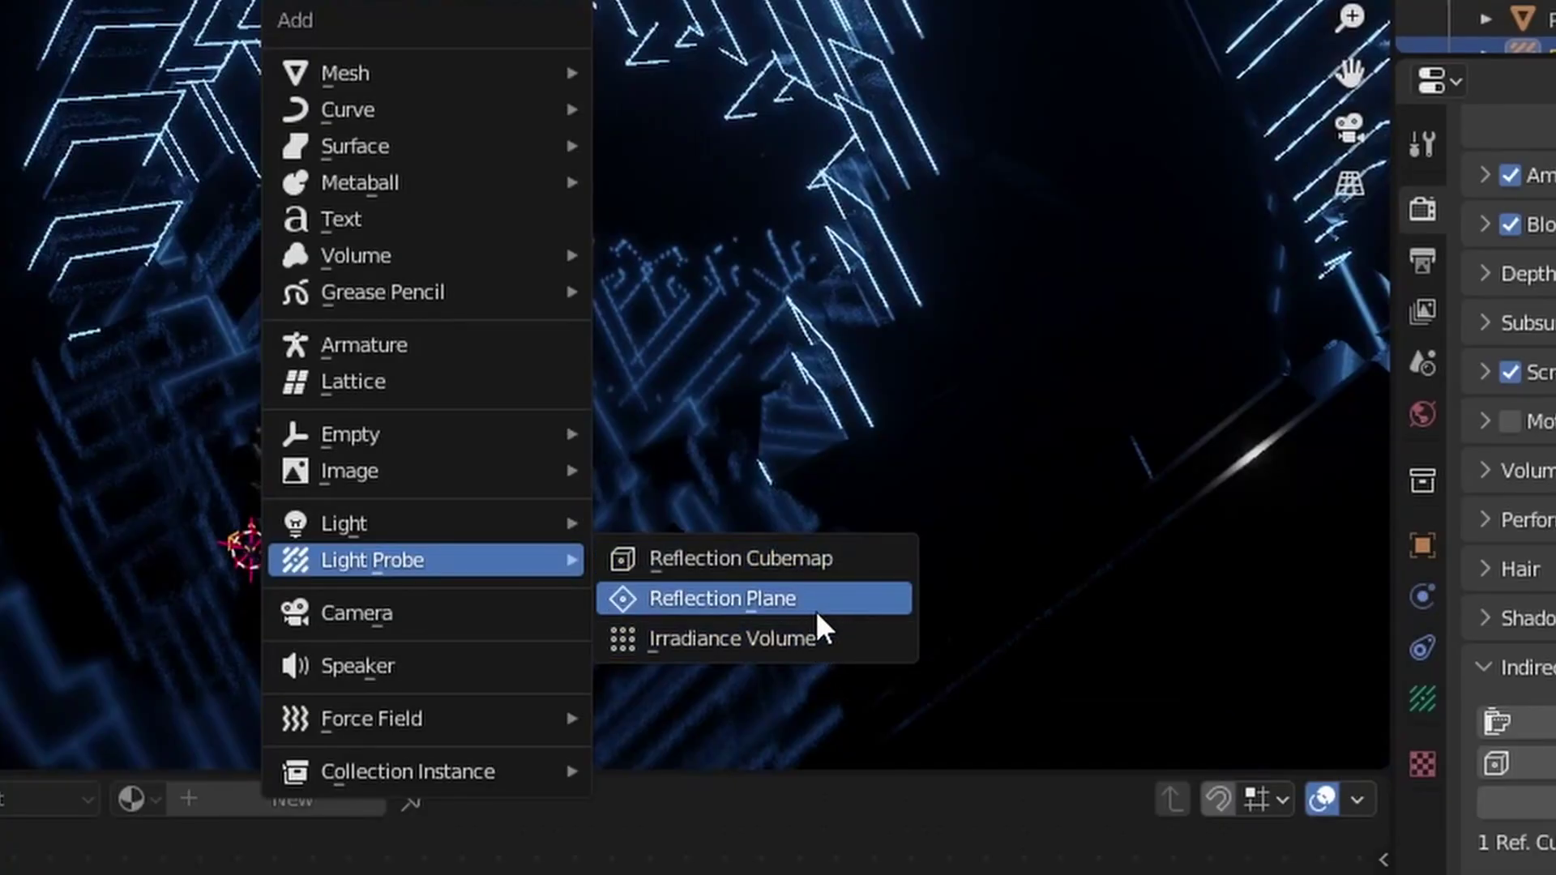
{"action": "left_click", "coordinate": [817, 604]}
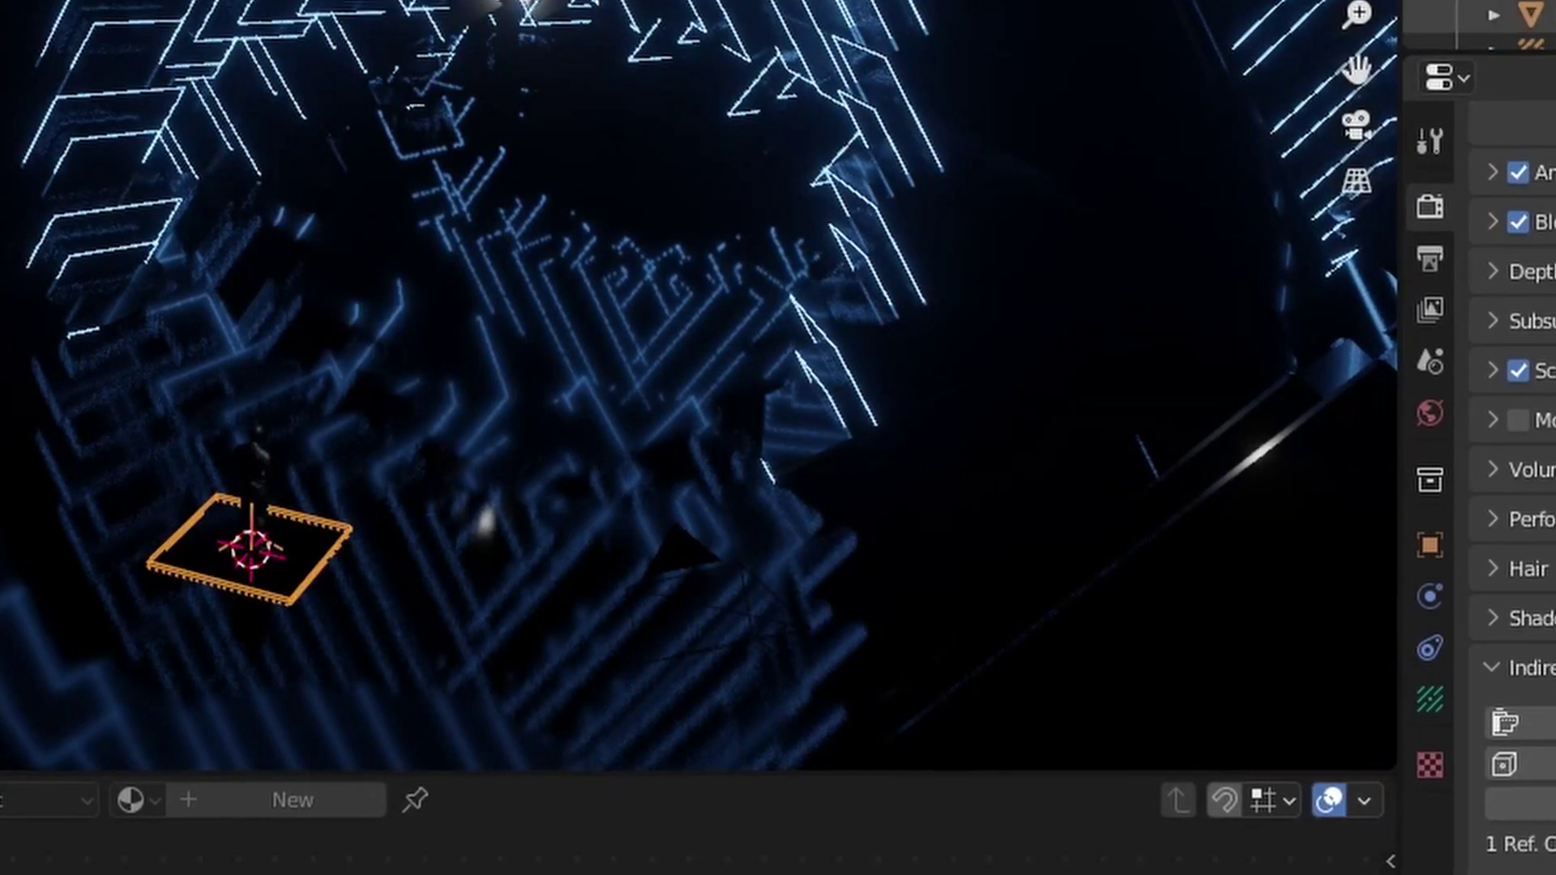
Scale the reflection plane probe to 50 on the X, Y and Z axes
{"action": "key", "text": "n"}
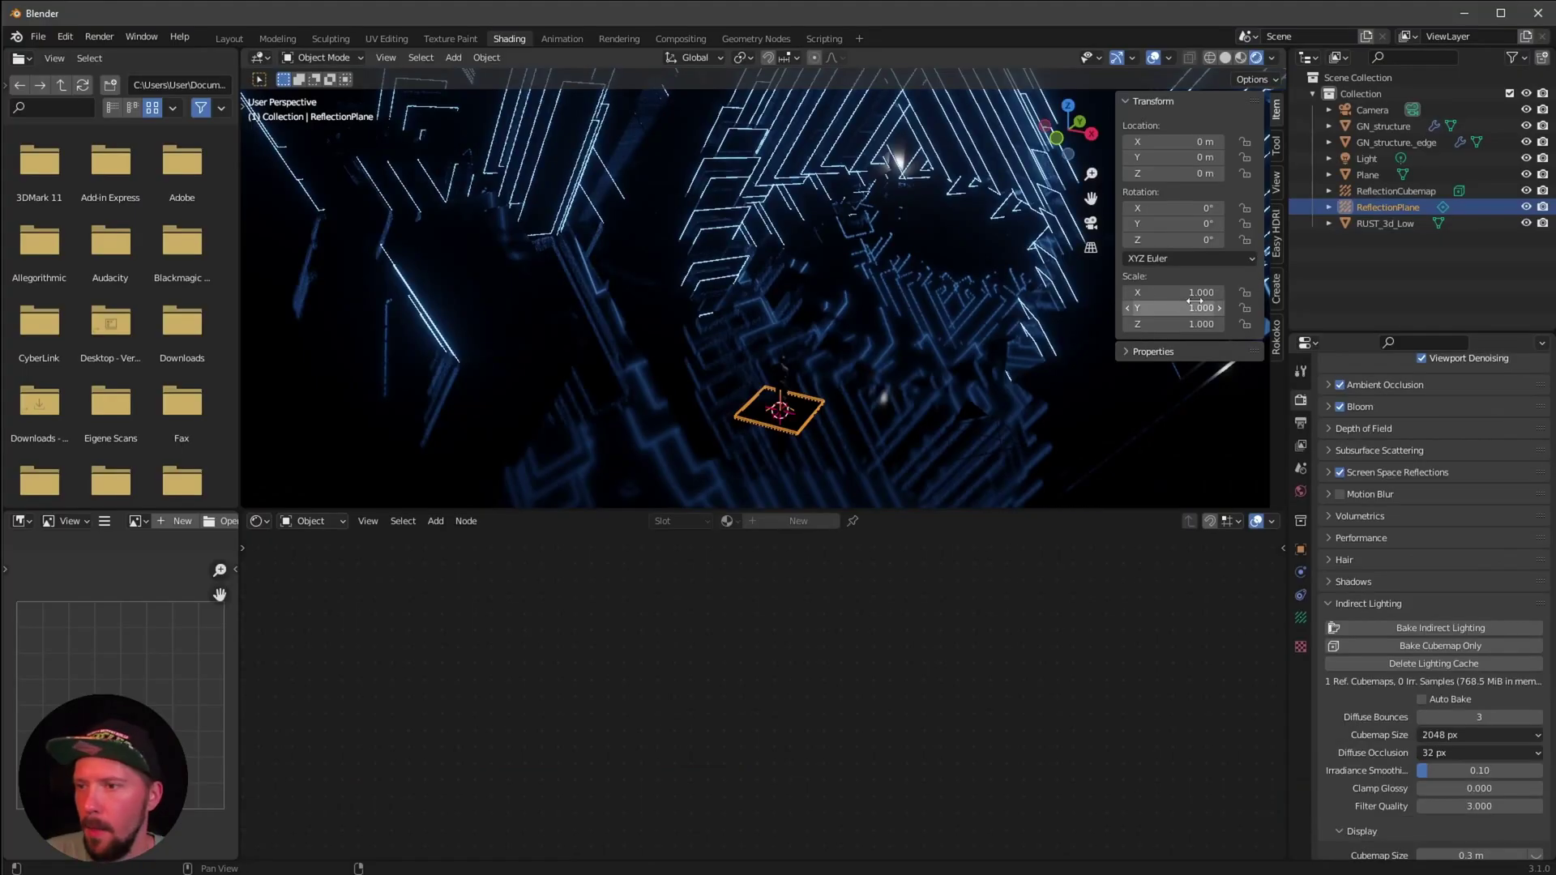
{"action": "left_click", "coordinate": [1192, 293]}
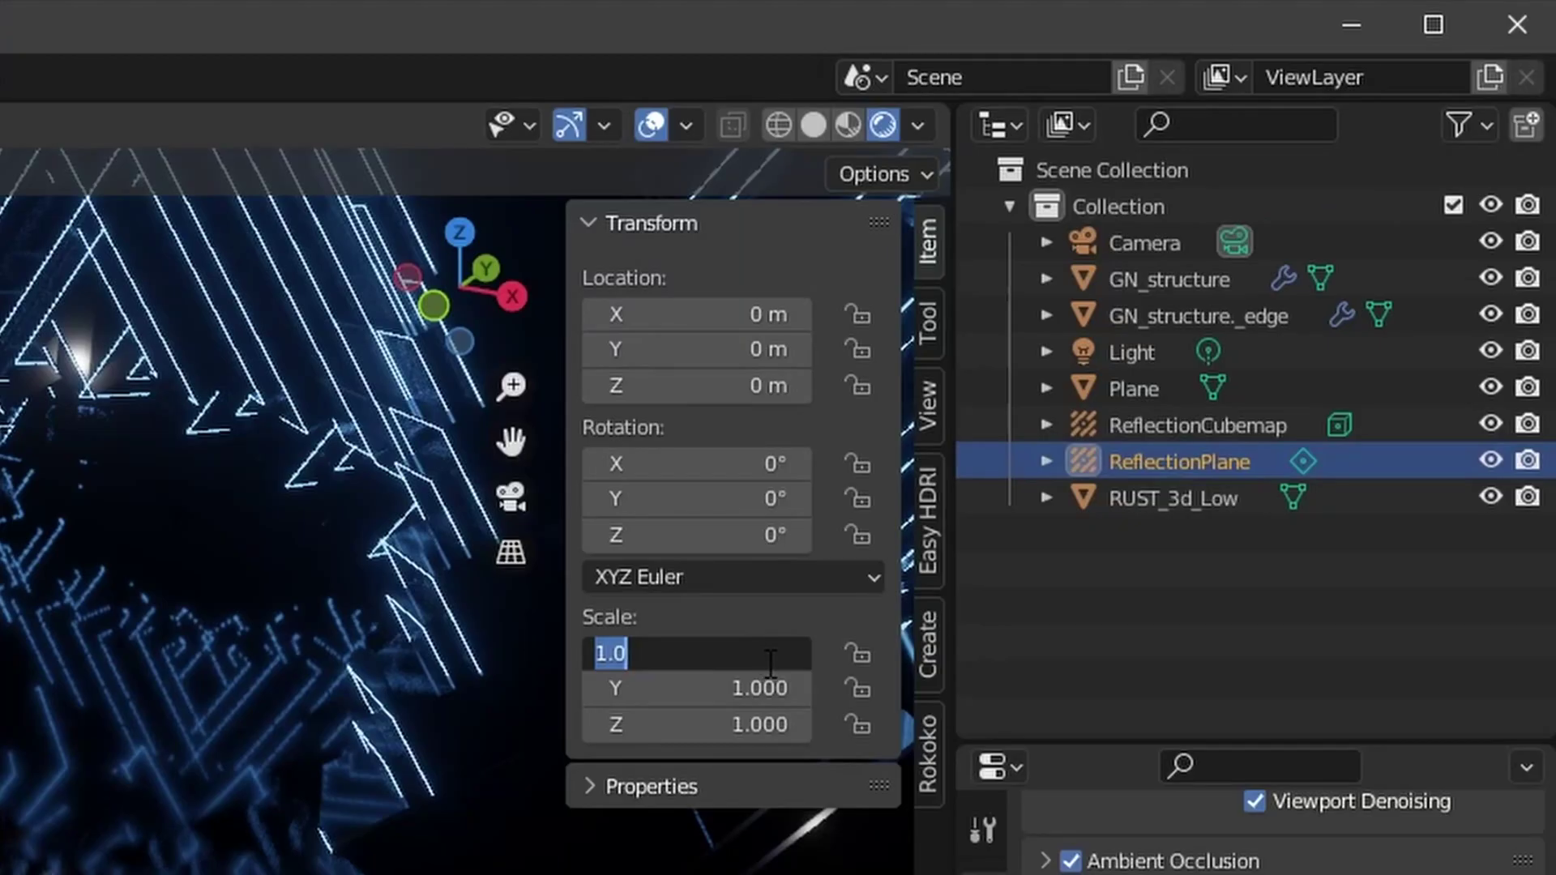
{"action": "type", "text": "50"}
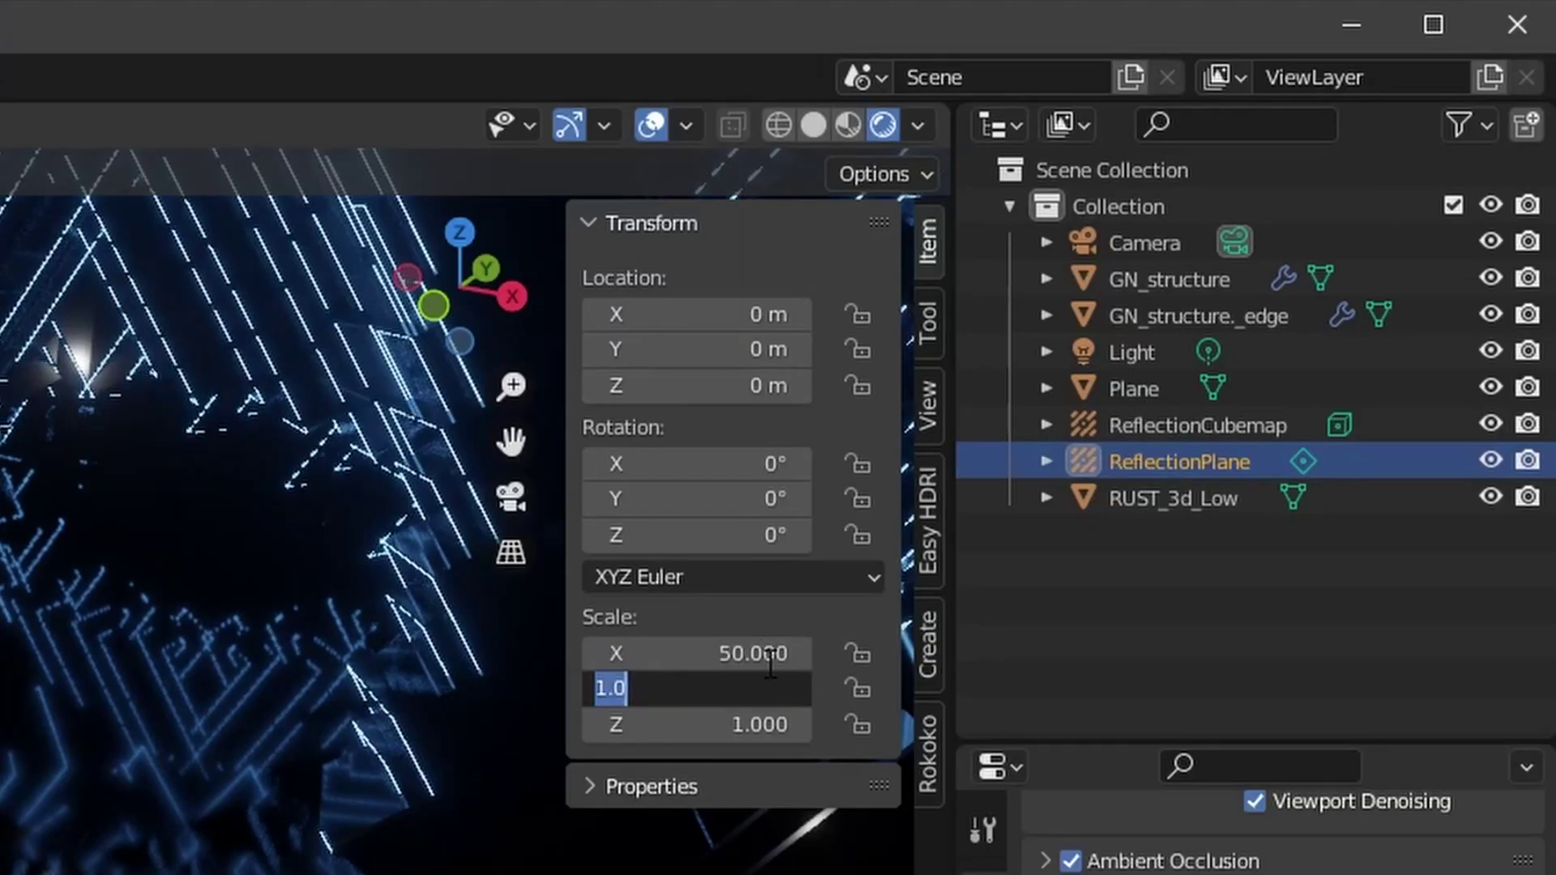
{"action": "key", "text": "Tab"}
{"action": "type", "text": "50"}
{"action": "key", "text": "Tab"}
{"action": "type", "text": "50"}
{"action": "key", "text": "Return"}
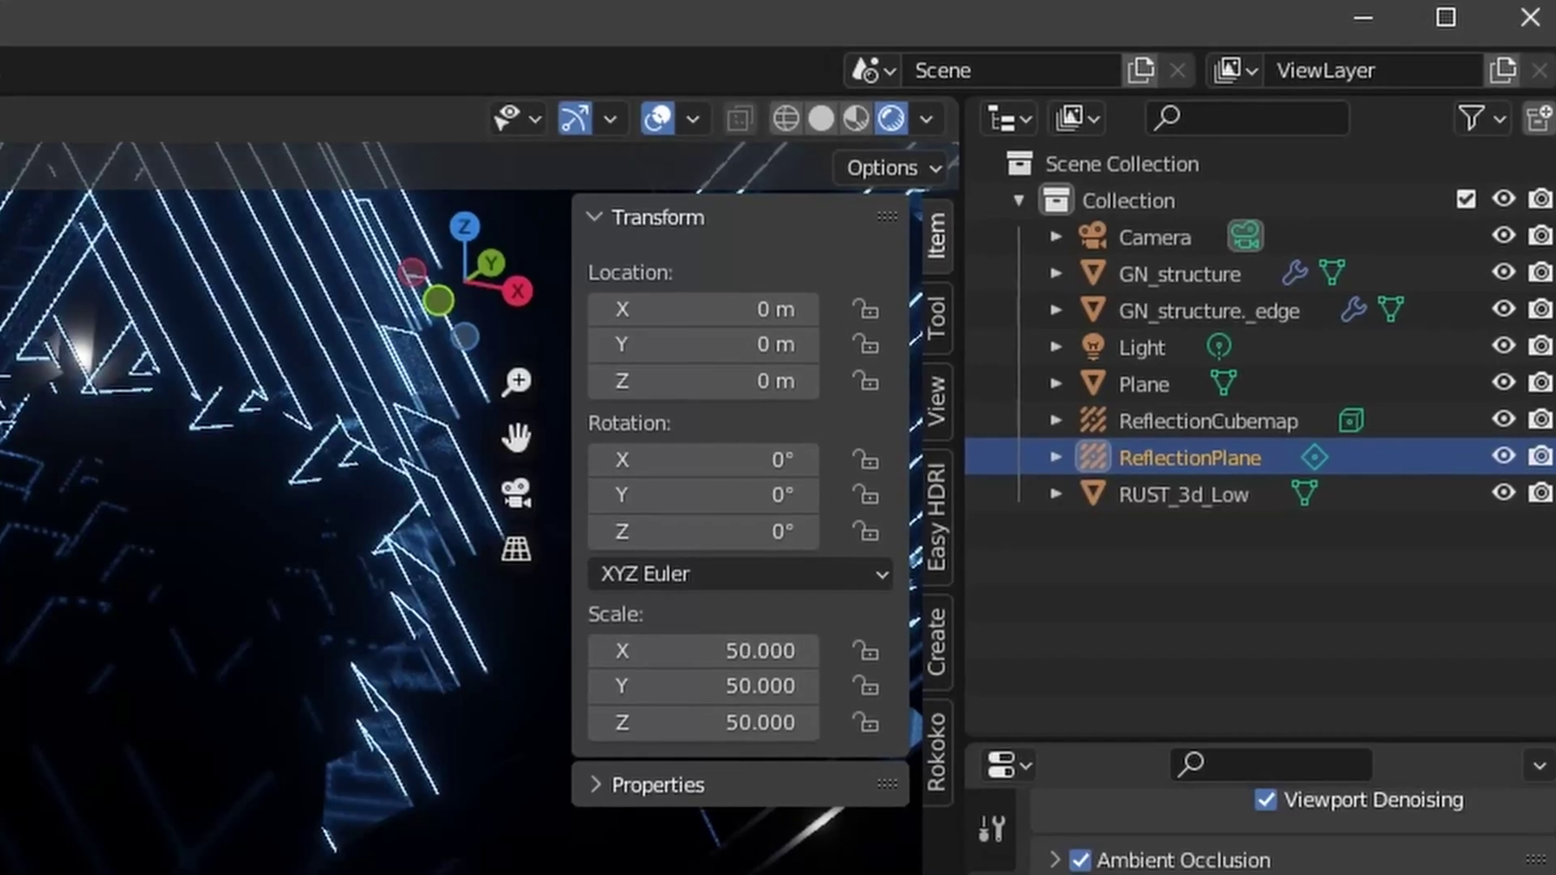
Show the preview plane in the reflection plane probe's display settings and change the viewport shading to Material Preview
{"action": "left_click", "coordinate": [1302, 619]}
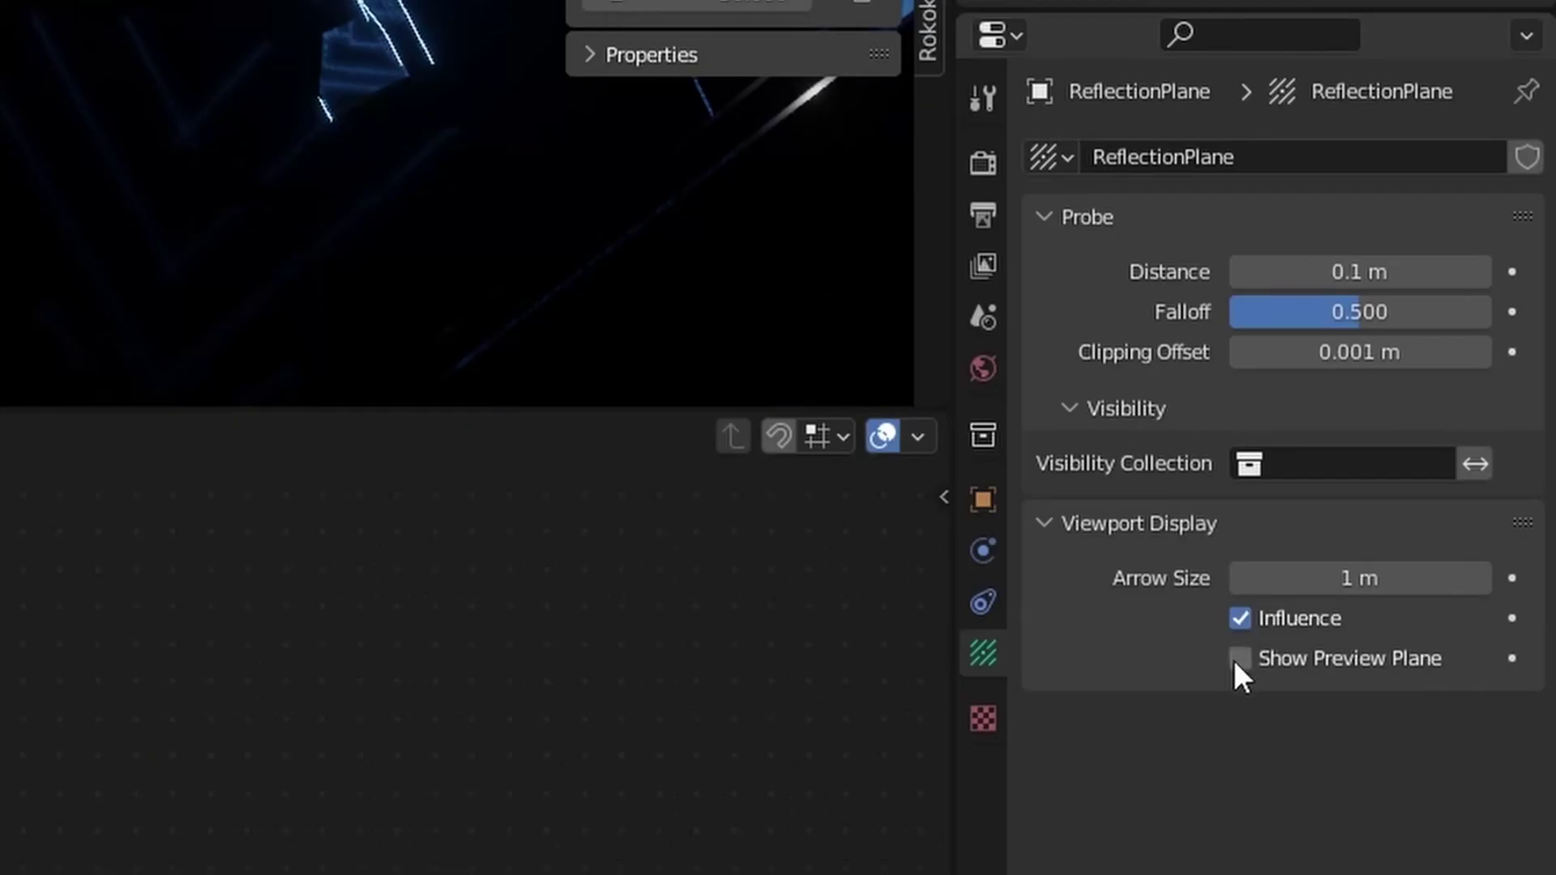
{"action": "left_click", "coordinate": [1415, 620]}
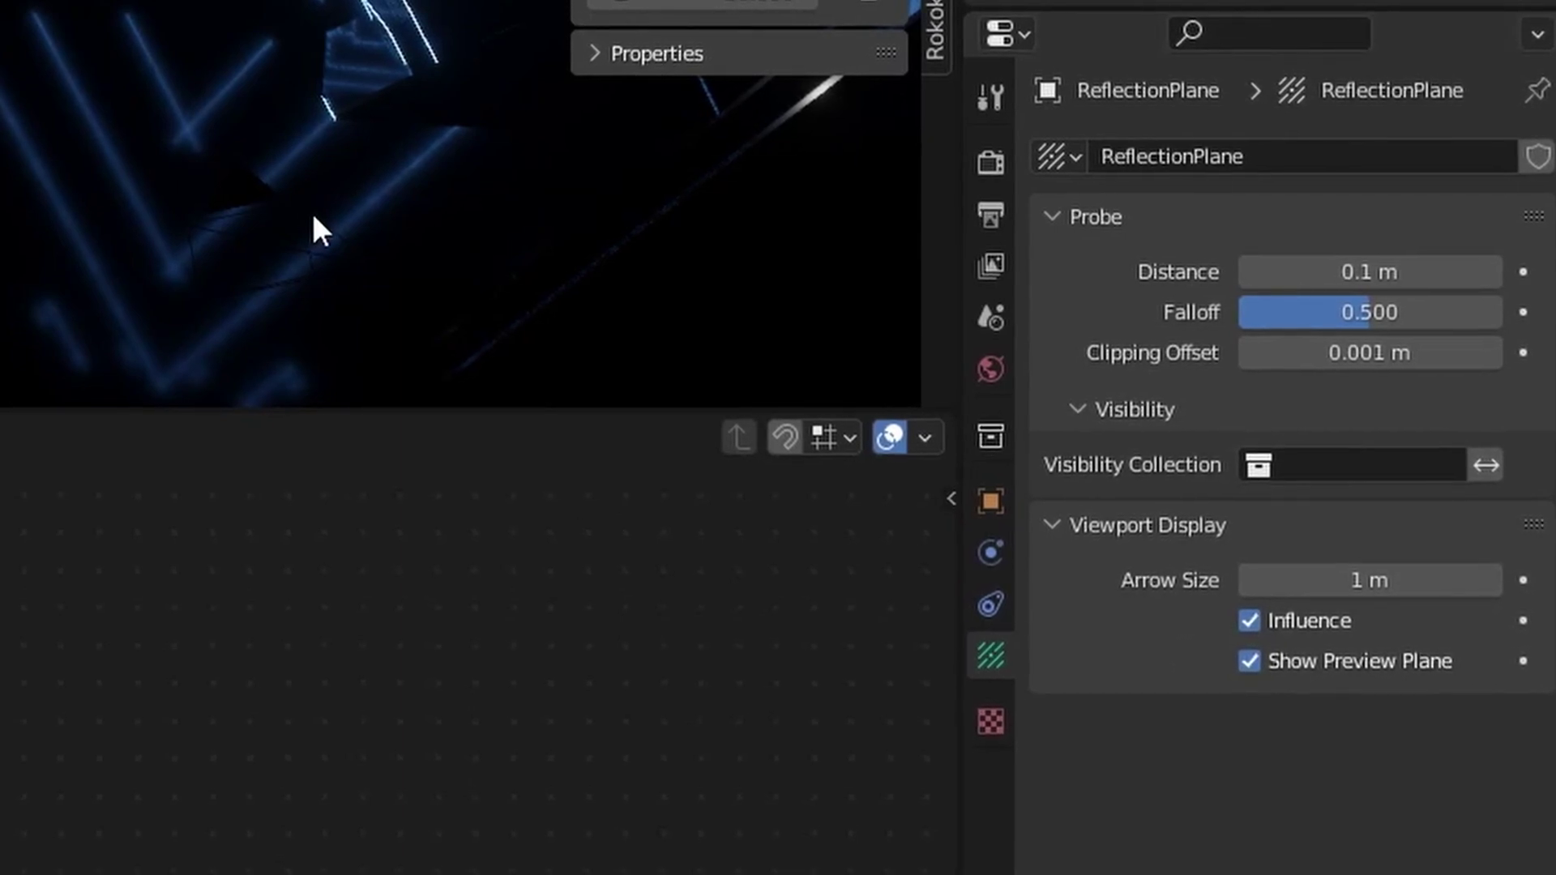
{"action": "key", "text": "z"}
{"action": "left_click", "coordinate": [339, 411]}
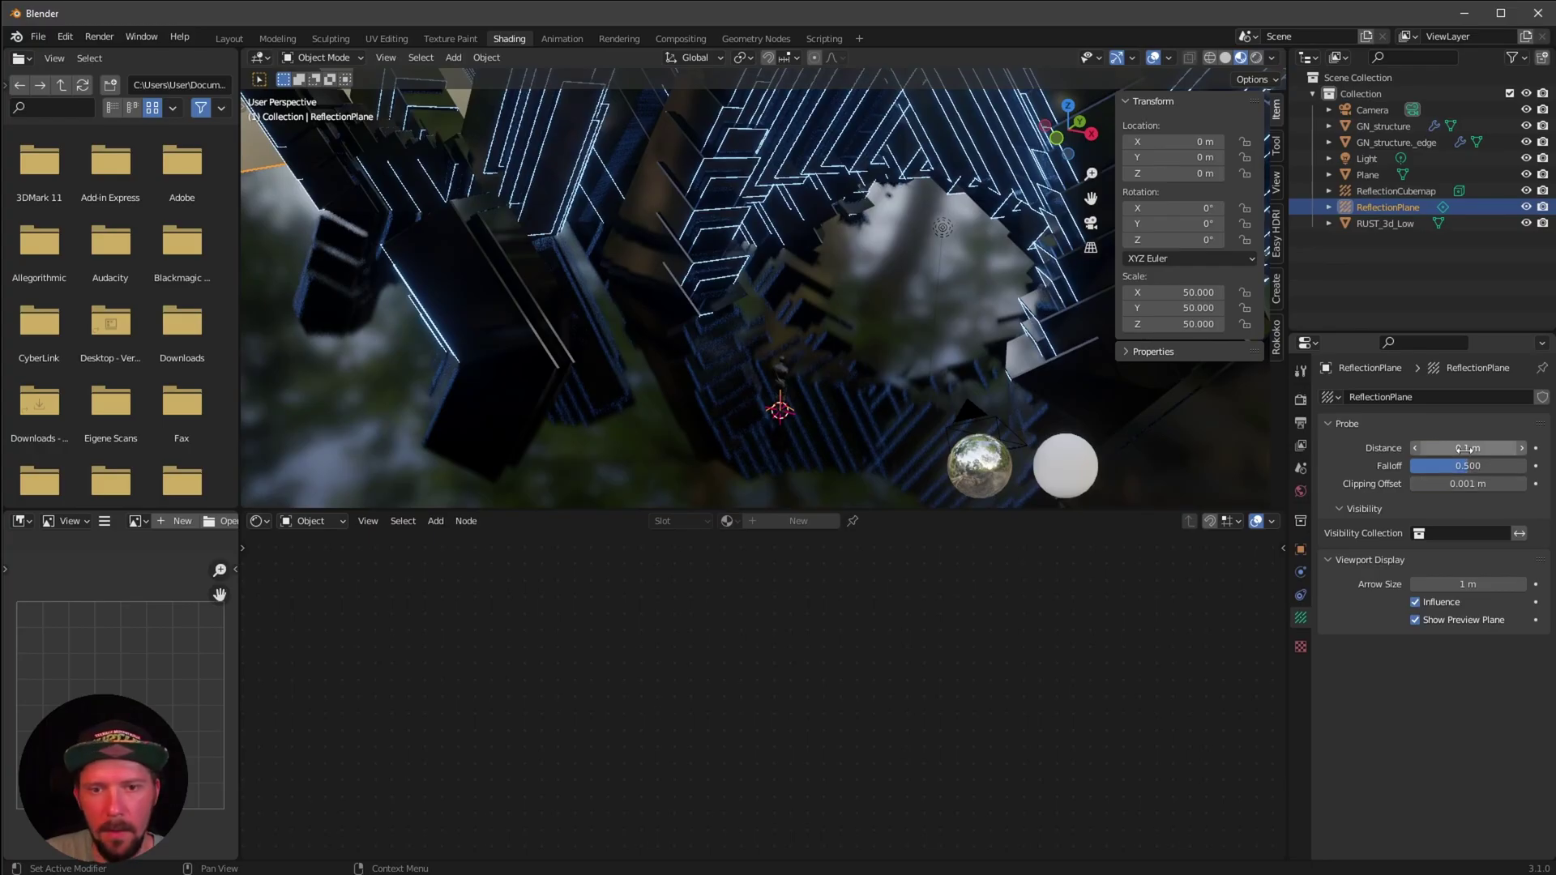
Set the reflection plane probe's distance to 8.2 m and its falloff to 0
{"action": "left_click_drag", "start_coordinate": [1463, 449], "coordinate": [1507, 448]}
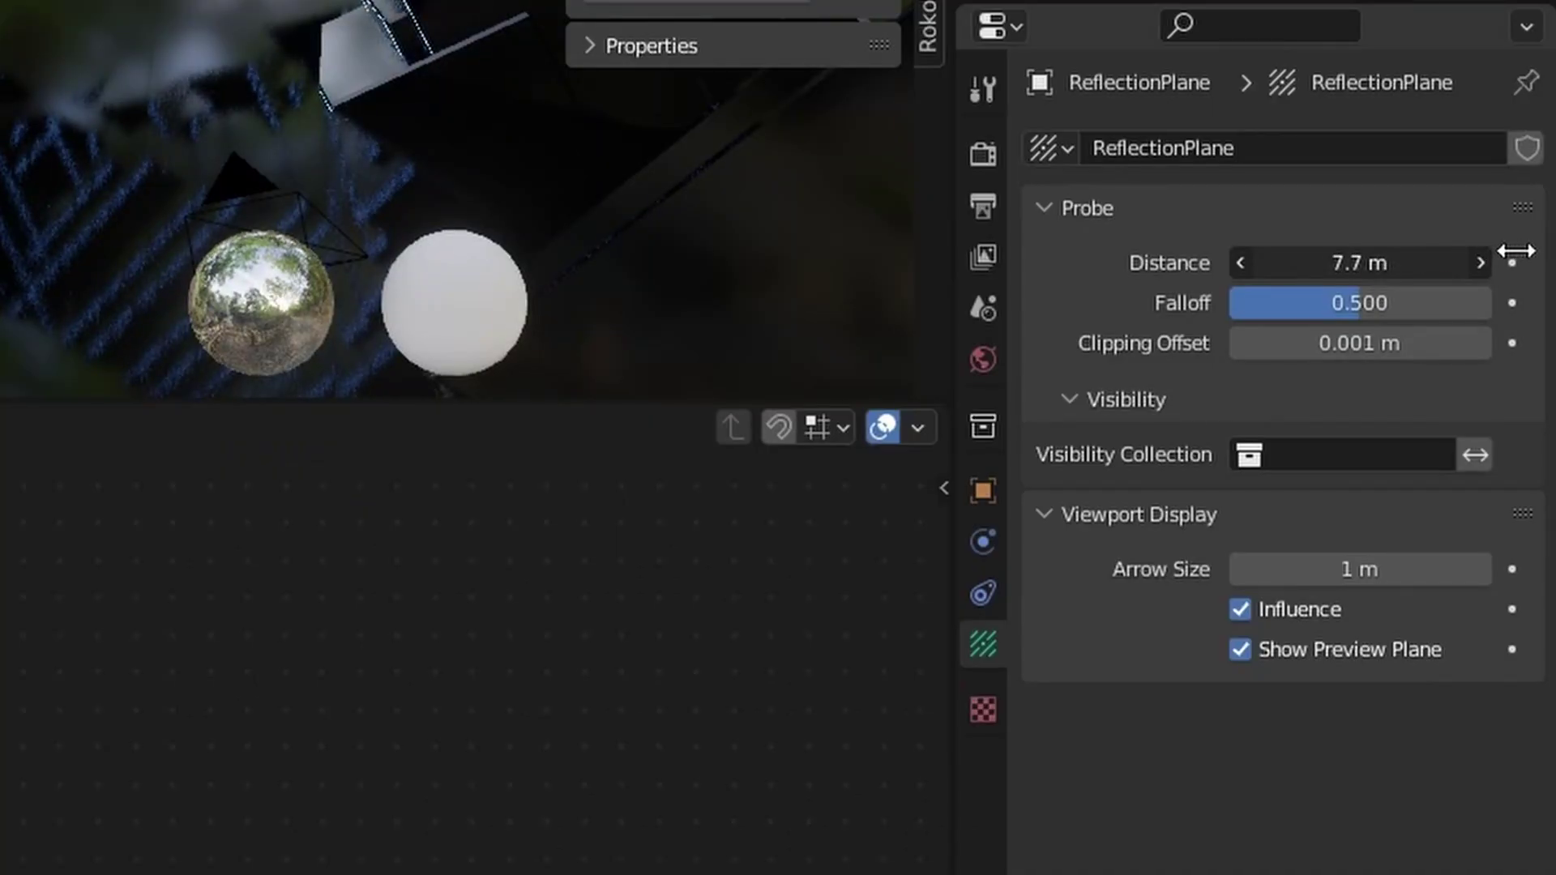
{"action": "left_click_drag", "start_coordinate": [1515, 251], "coordinate": [1467, 285]}
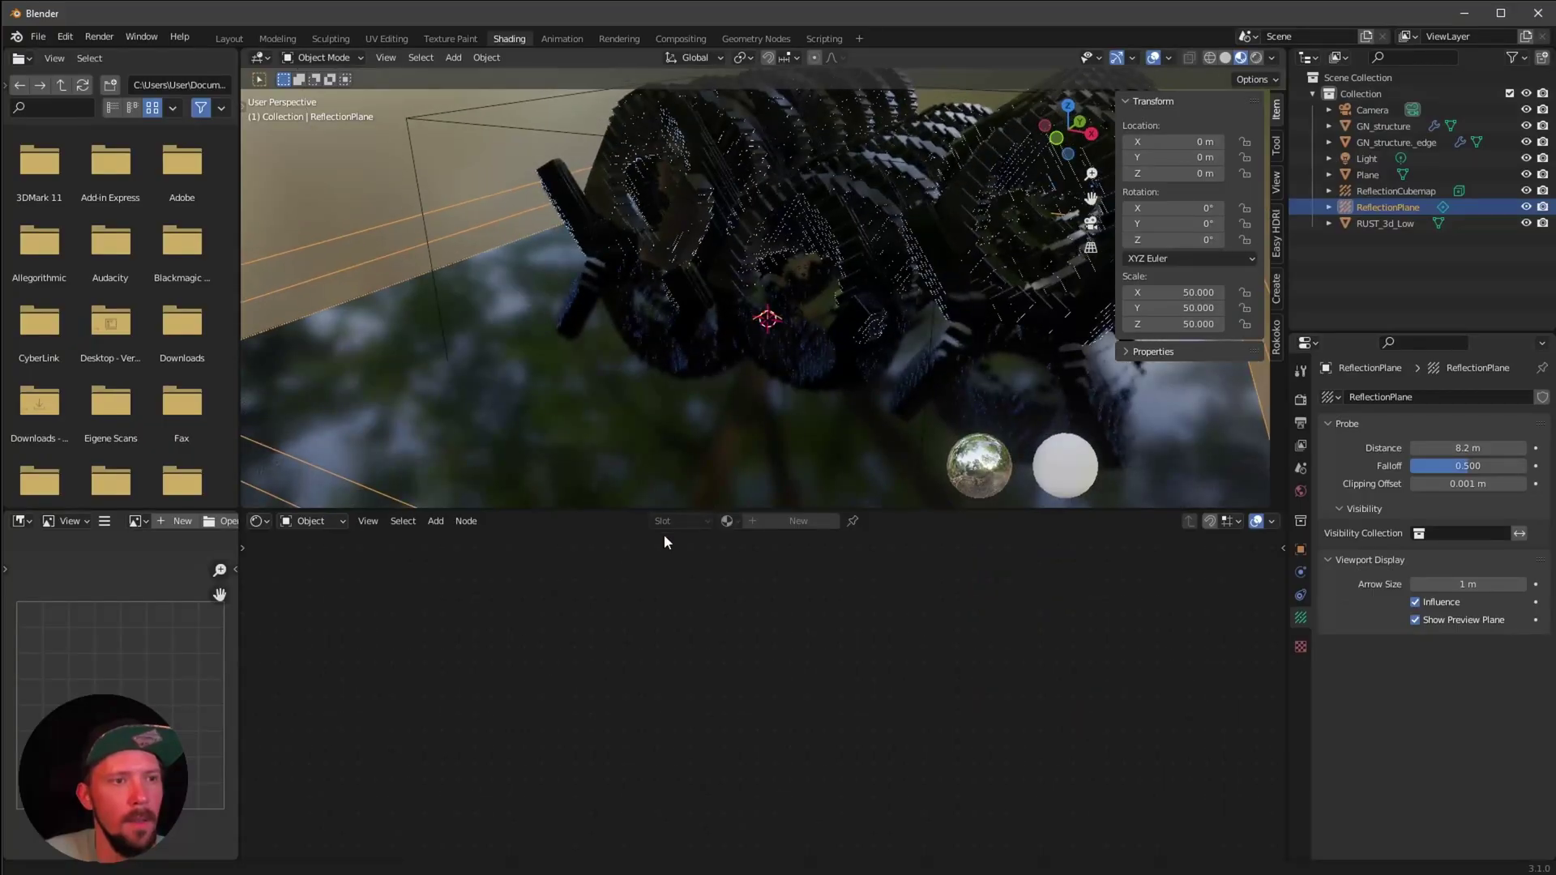
{"action": "left_click_drag", "start_coordinate": [1354, 303], "coordinate": [1053, 375]}
{"action": "middle_click_drag", "start_coordinate": [162, 121], "coordinate": [0, 47]}
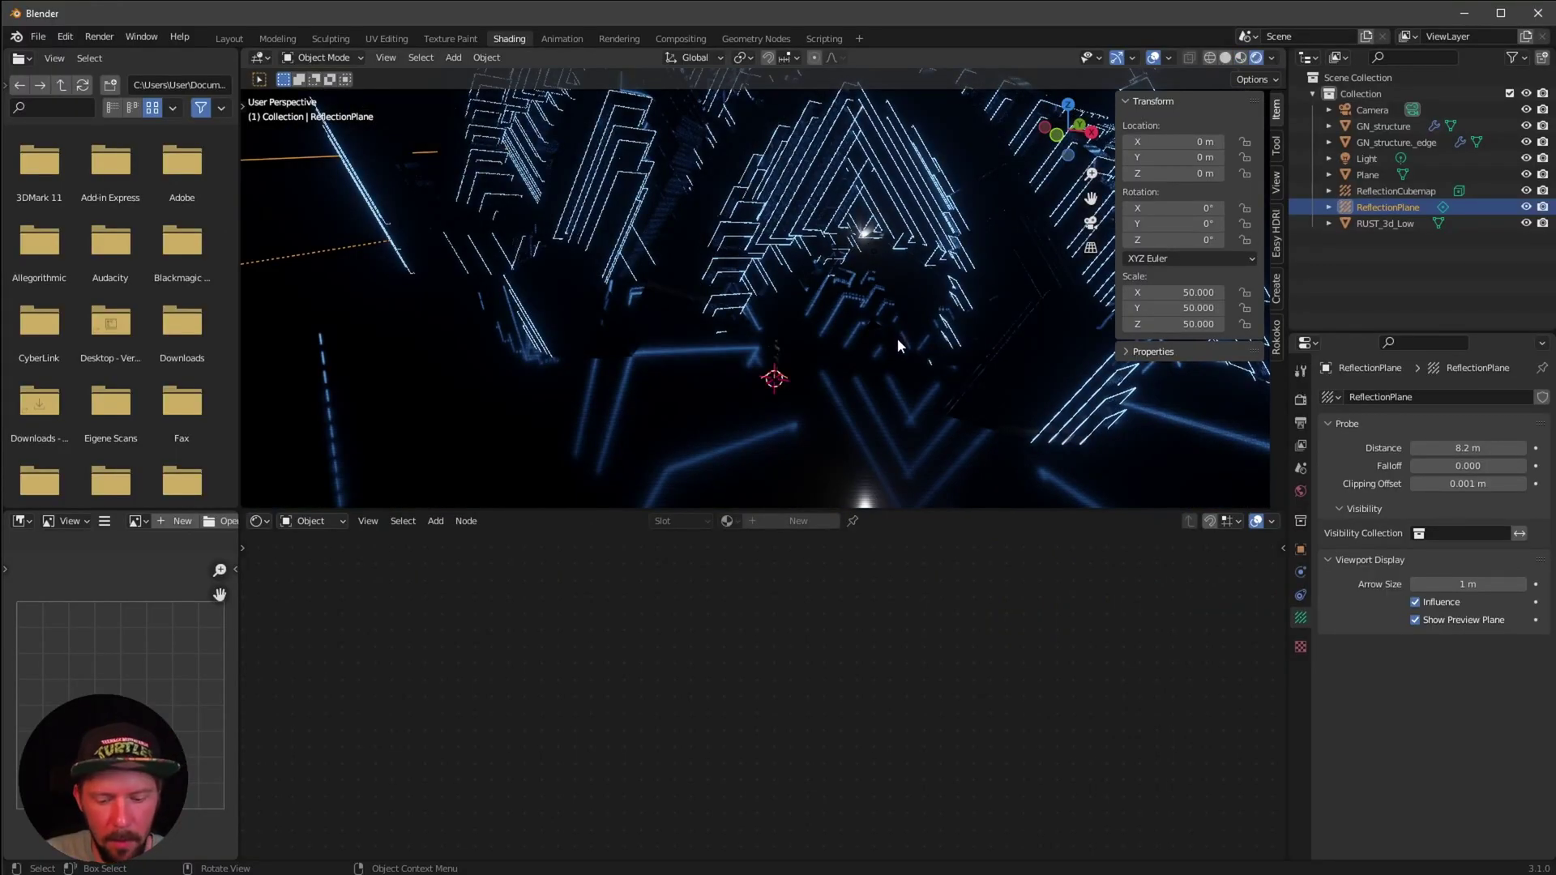
Return the viewport to Rendered shading and raise the reflection plane along Z to about 0.039 m
{"action": "key", "text": "g"}
{"action": "key", "text": "z"}
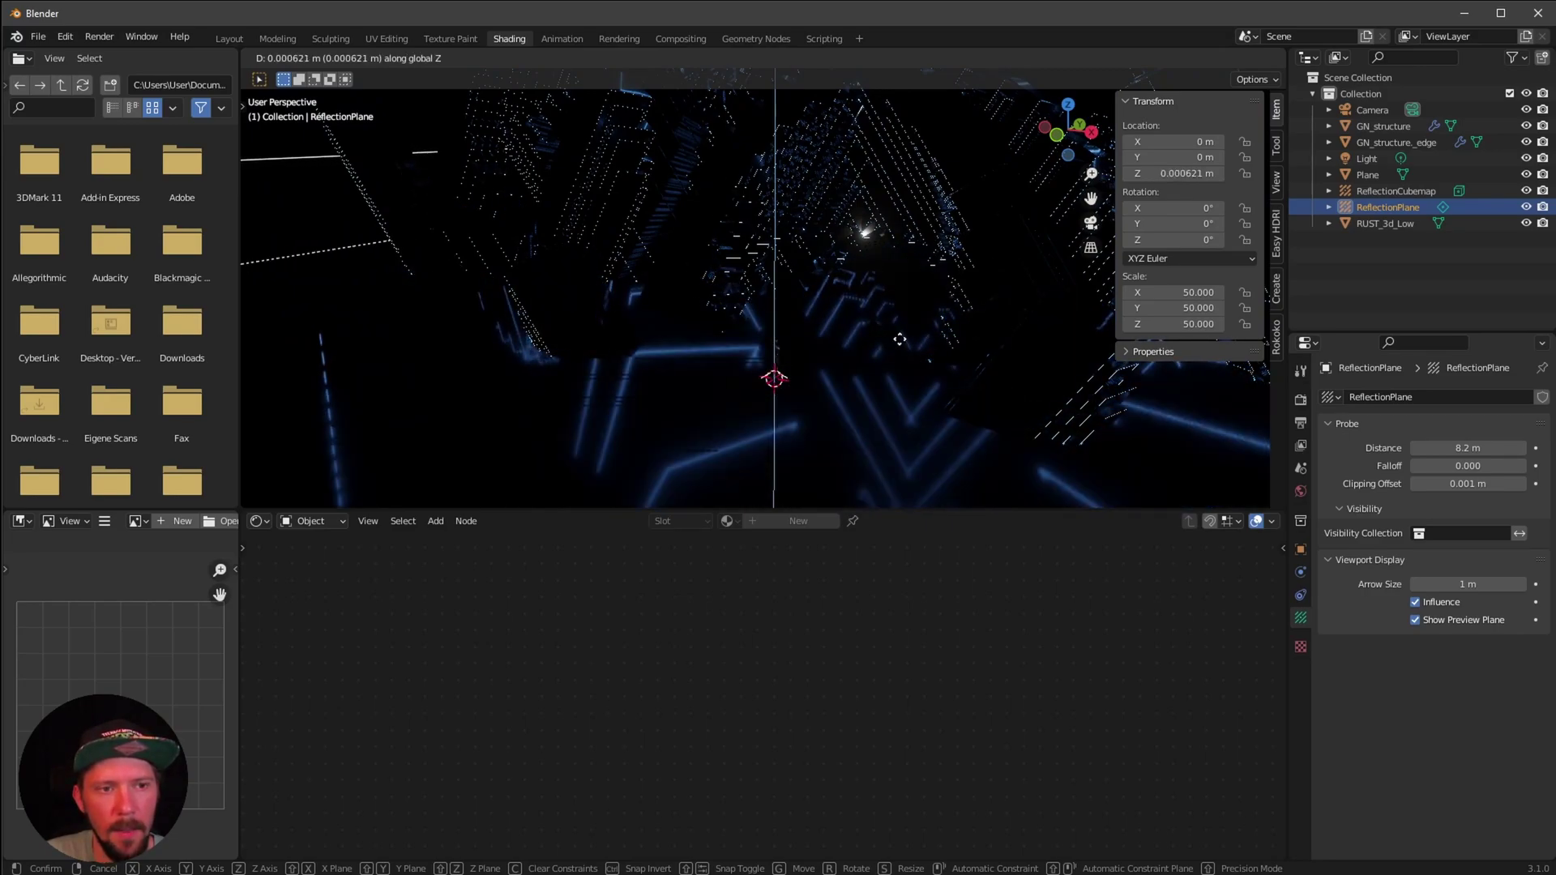
{"action": "left_click", "coordinate": [900, 338]}
{"action": "middle_click_drag", "start_coordinate": [899, 337], "coordinate": [870, 399]}
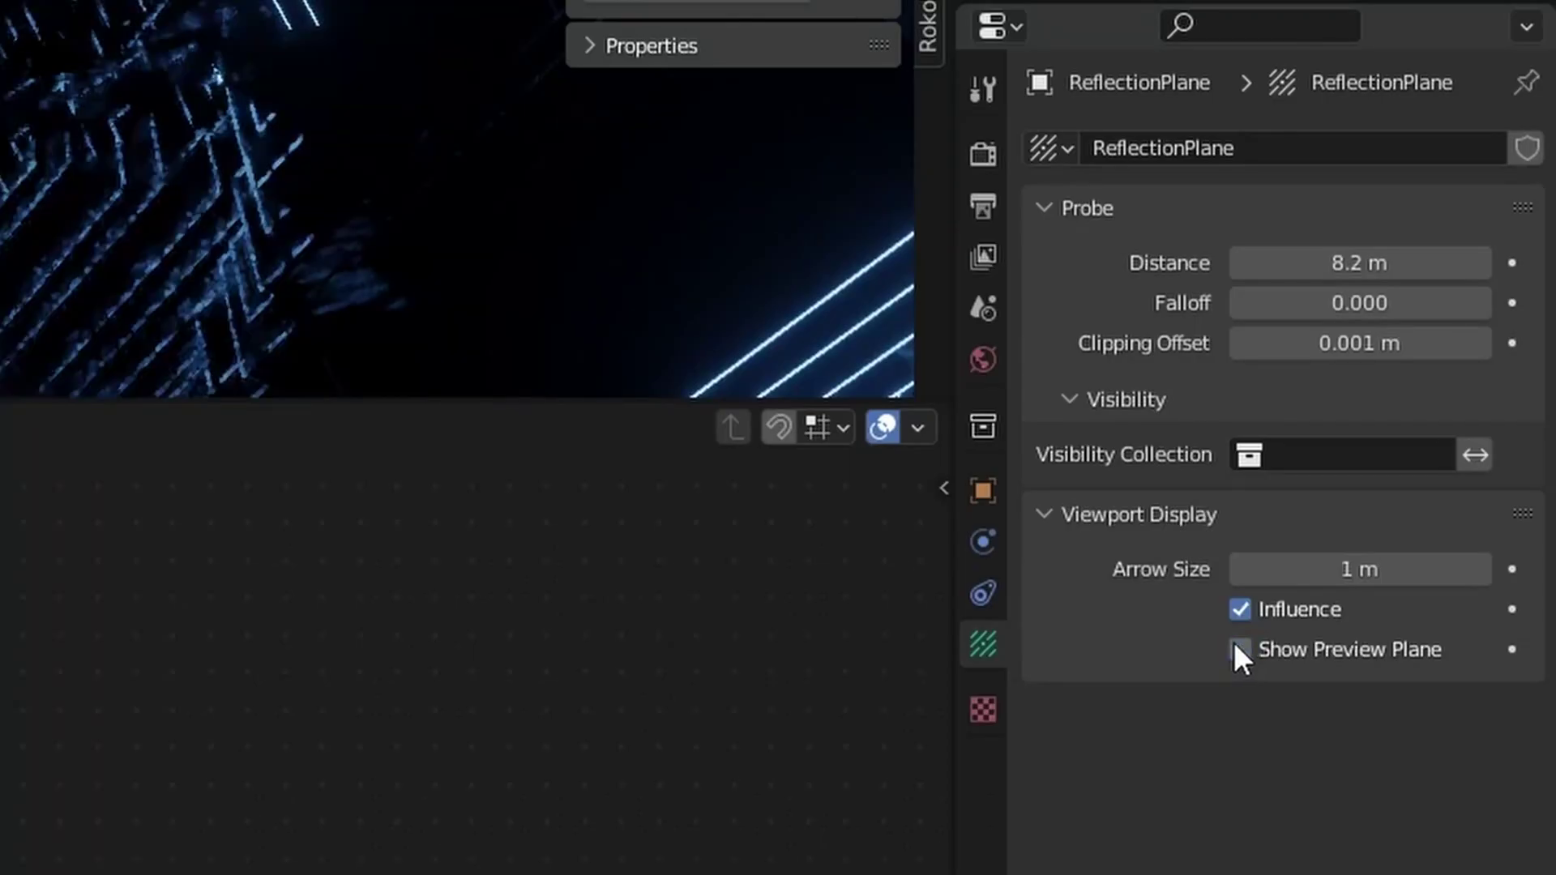
Turn off the probe's preview plane and toggle the reflection plane's viewport visibility off and on to compare the reflections
{"action": "left_click", "coordinate": [1416, 621]}
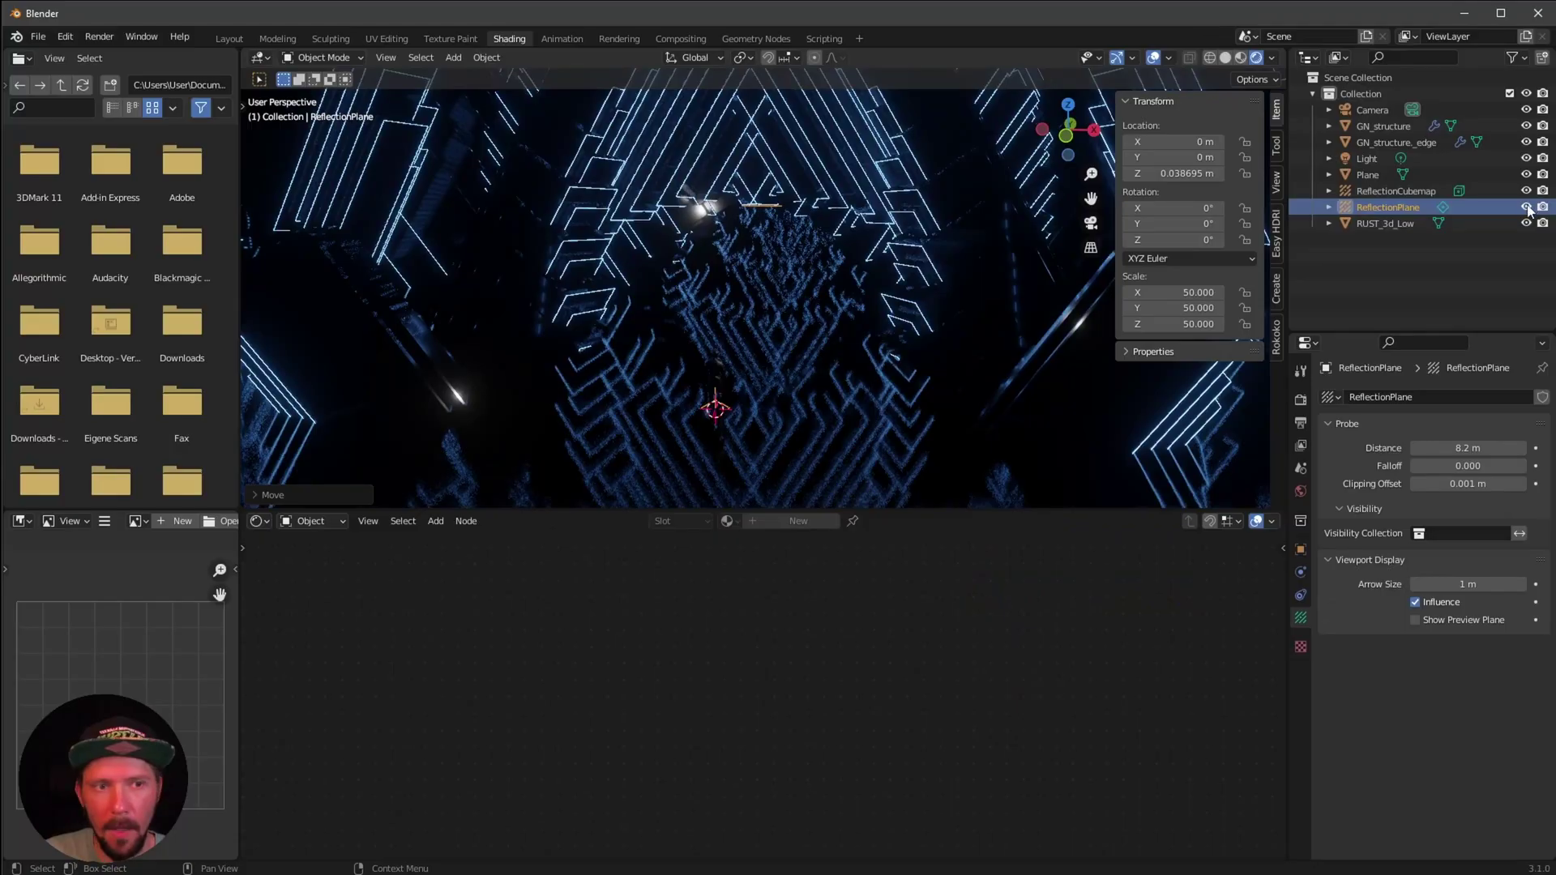
{"action": "left_click", "coordinate": [1526, 207]}
{"action": "left_click", "coordinate": [1526, 207]}
{"action": "left_click", "coordinate": [1526, 206]}
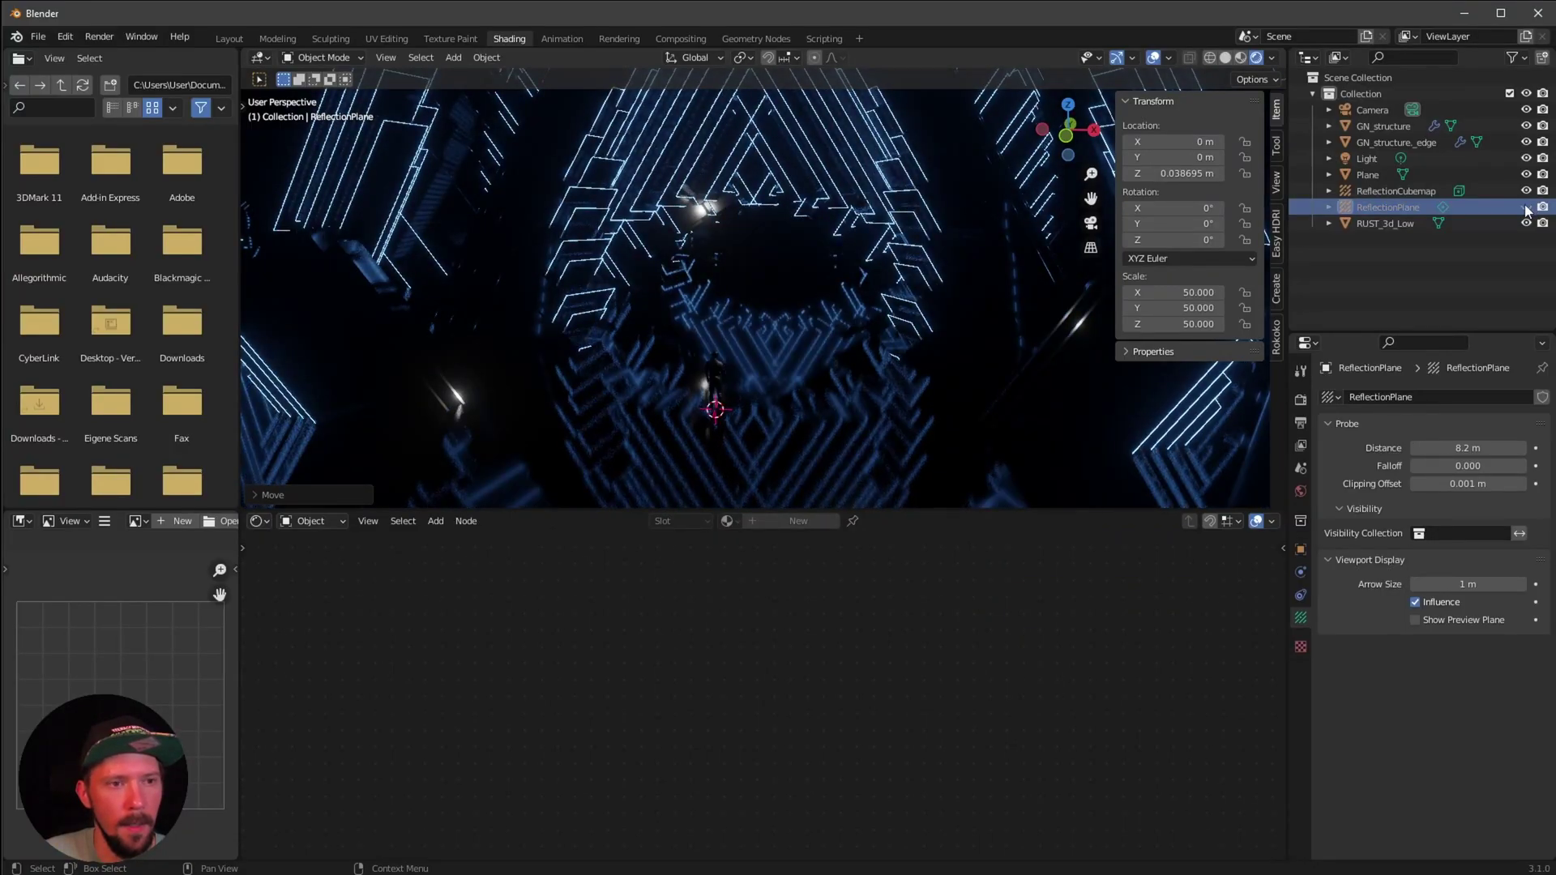
{"action": "left_click", "coordinate": [1527, 207]}
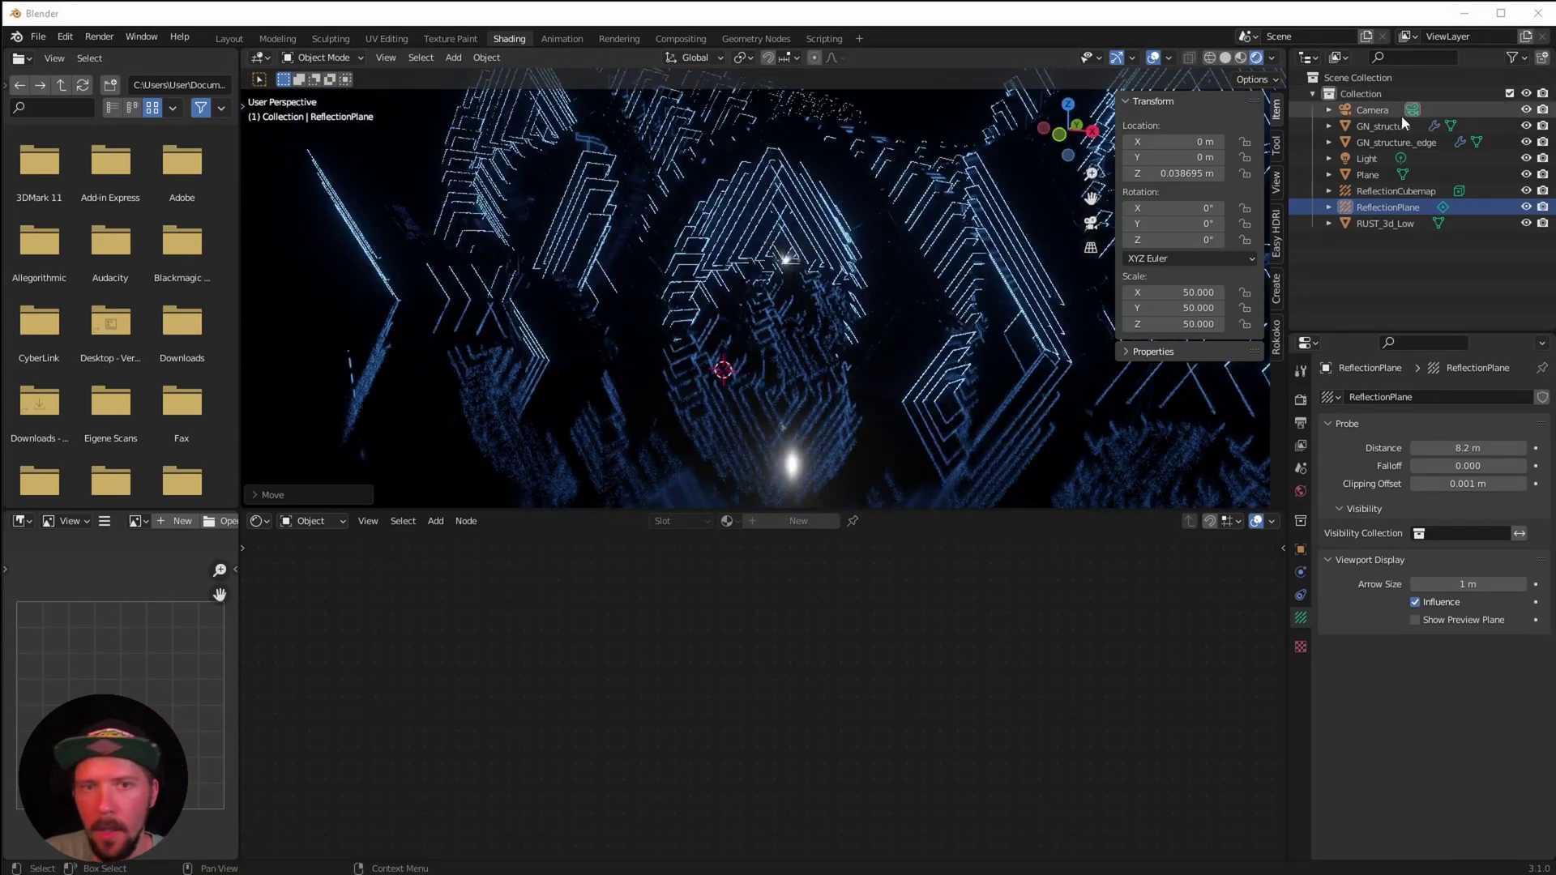
Look through the camera and set its location to X 0 m, Y -5.4 m and Z 1 m
{"action": "left_click", "coordinate": [1370, 114]}
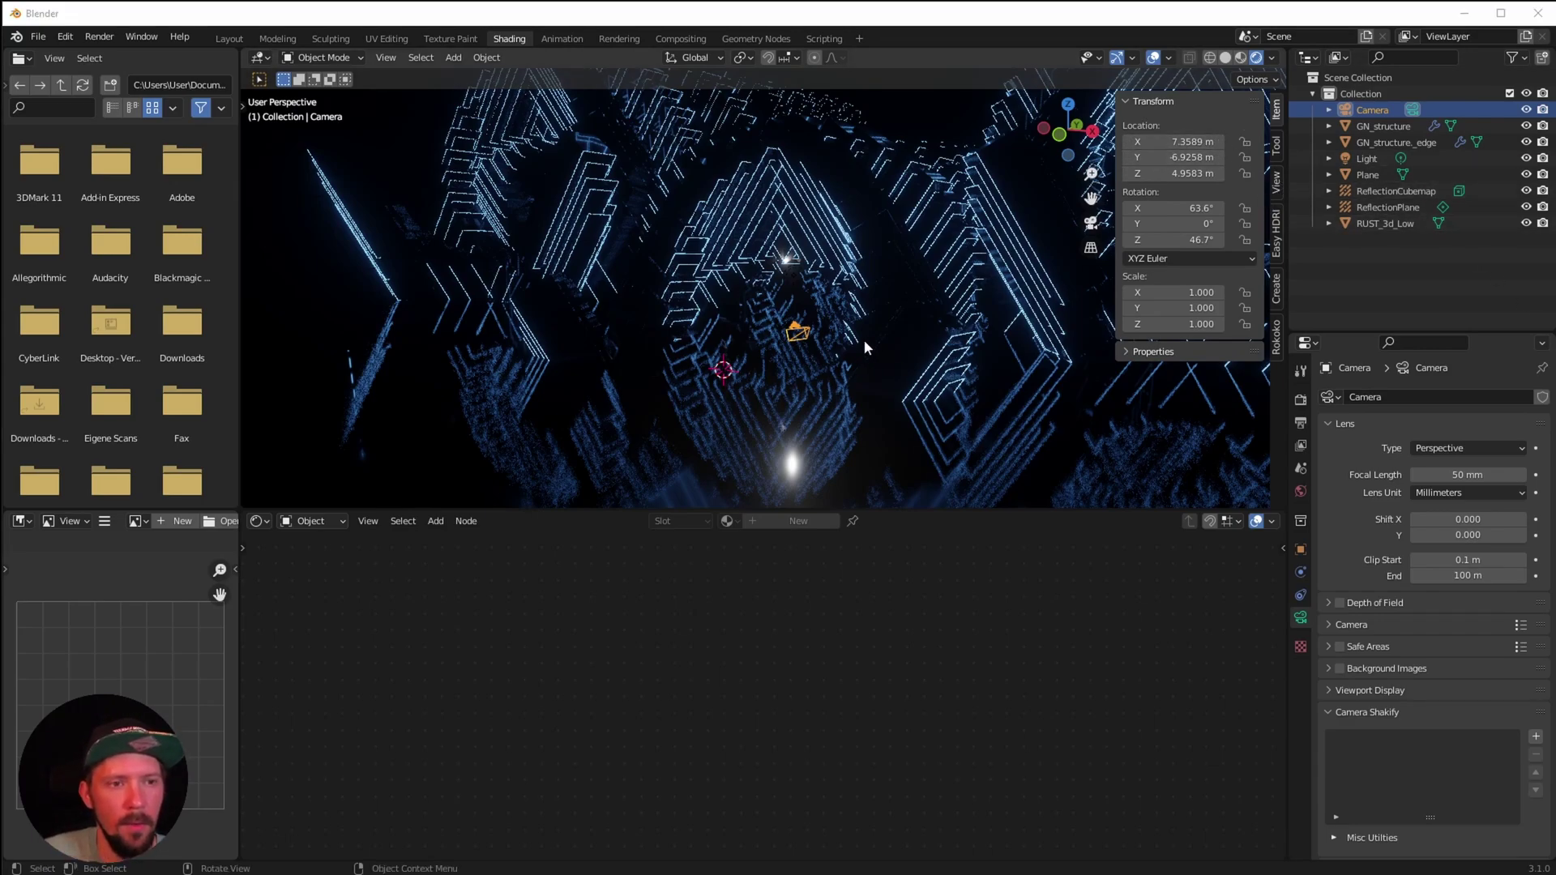
{"action": "middle_click_drag", "start_coordinate": [860, 342], "coordinate": [839, 346]}
{"action": "left_click_drag", "start_coordinate": [856, 346], "coordinate": [854, 350]}
{"action": "key", "text": "KP_0"}
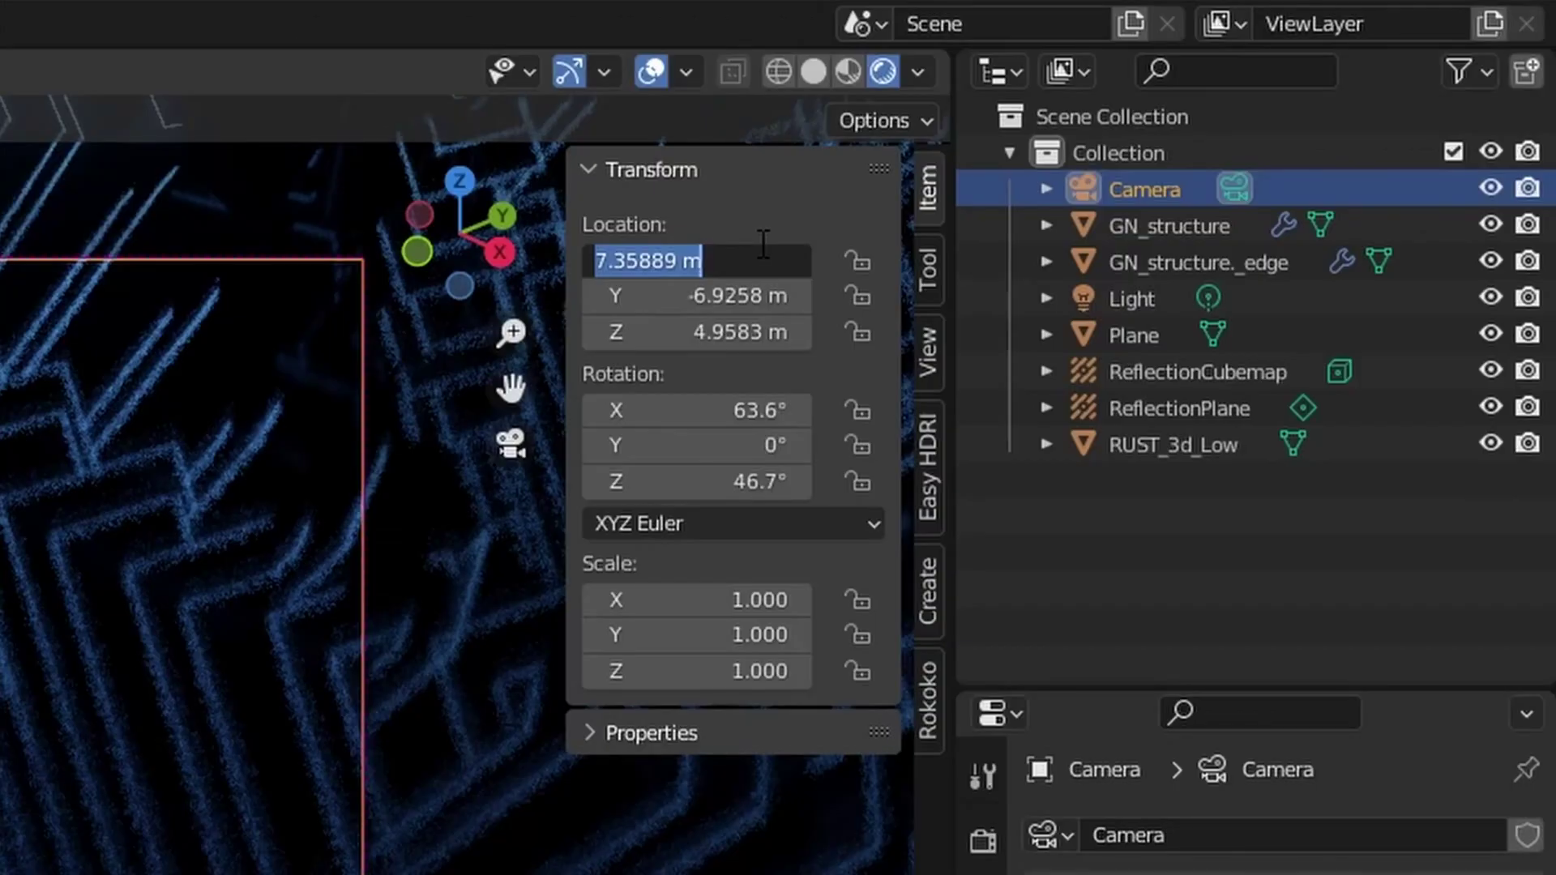
{"action": "type", "text": "0"}
{"action": "key", "text": "Tab"}
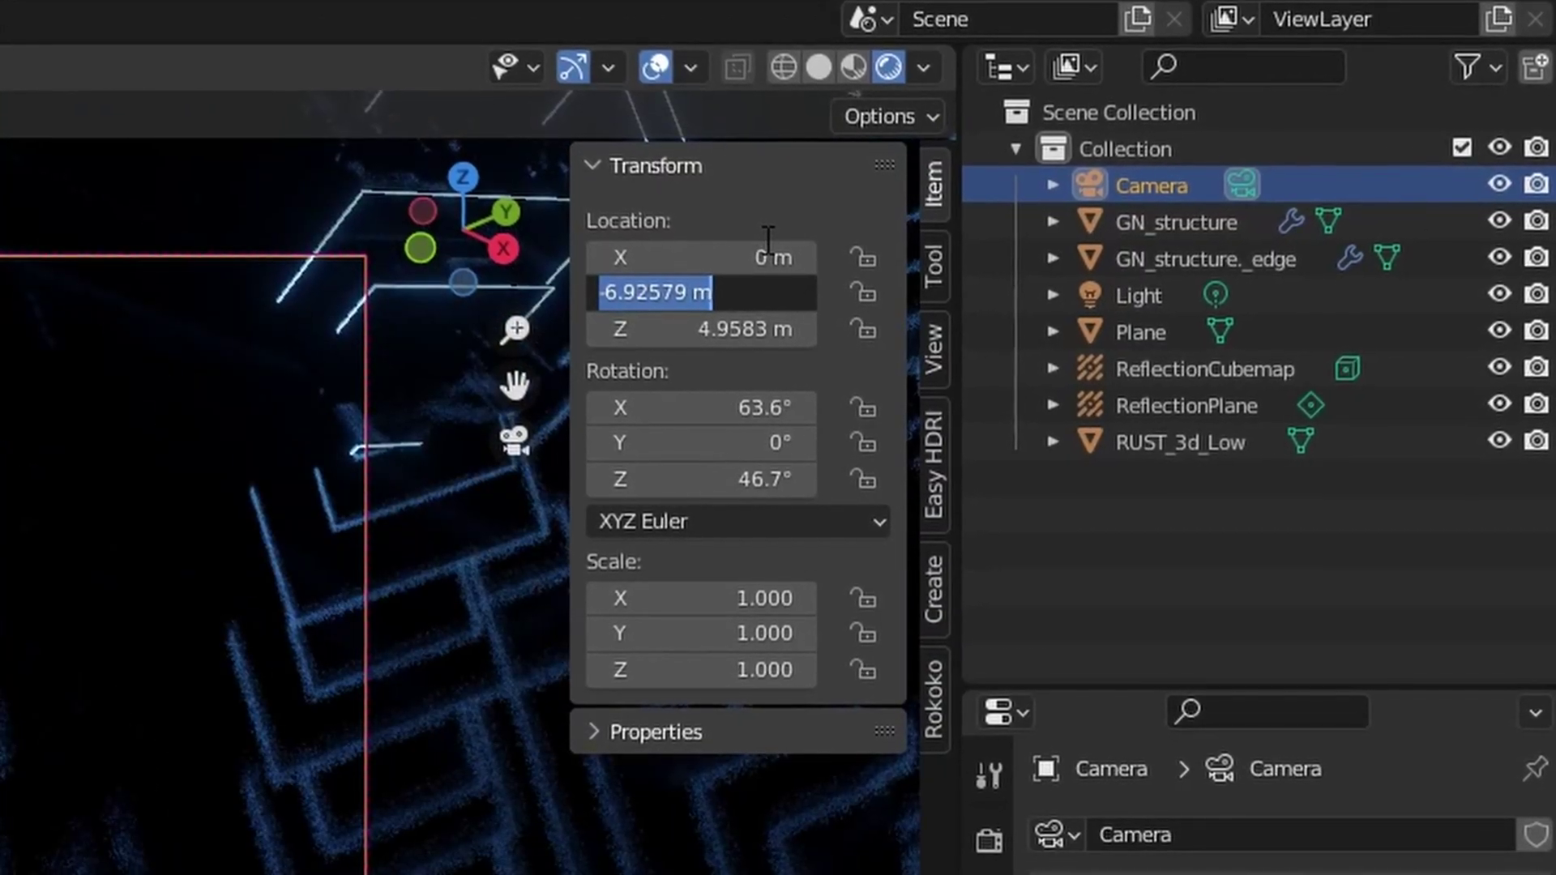
{"action": "type", "text": "-5.4"}
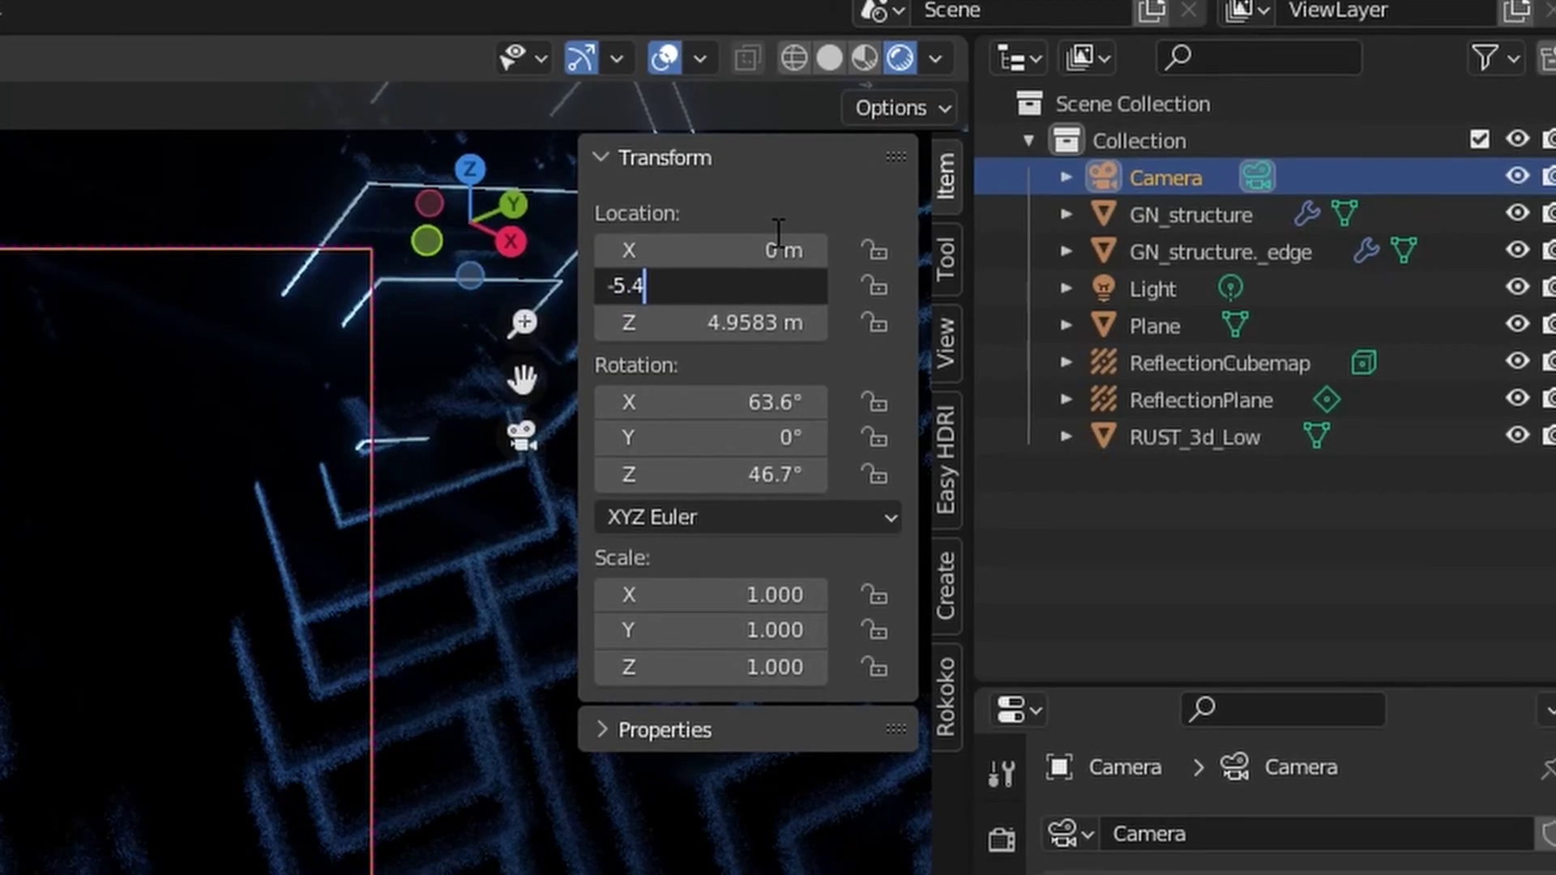
{"action": "key", "text": "Tab"}
{"action": "type", "text": "1"}
{"action": "key", "text": "Tab"}
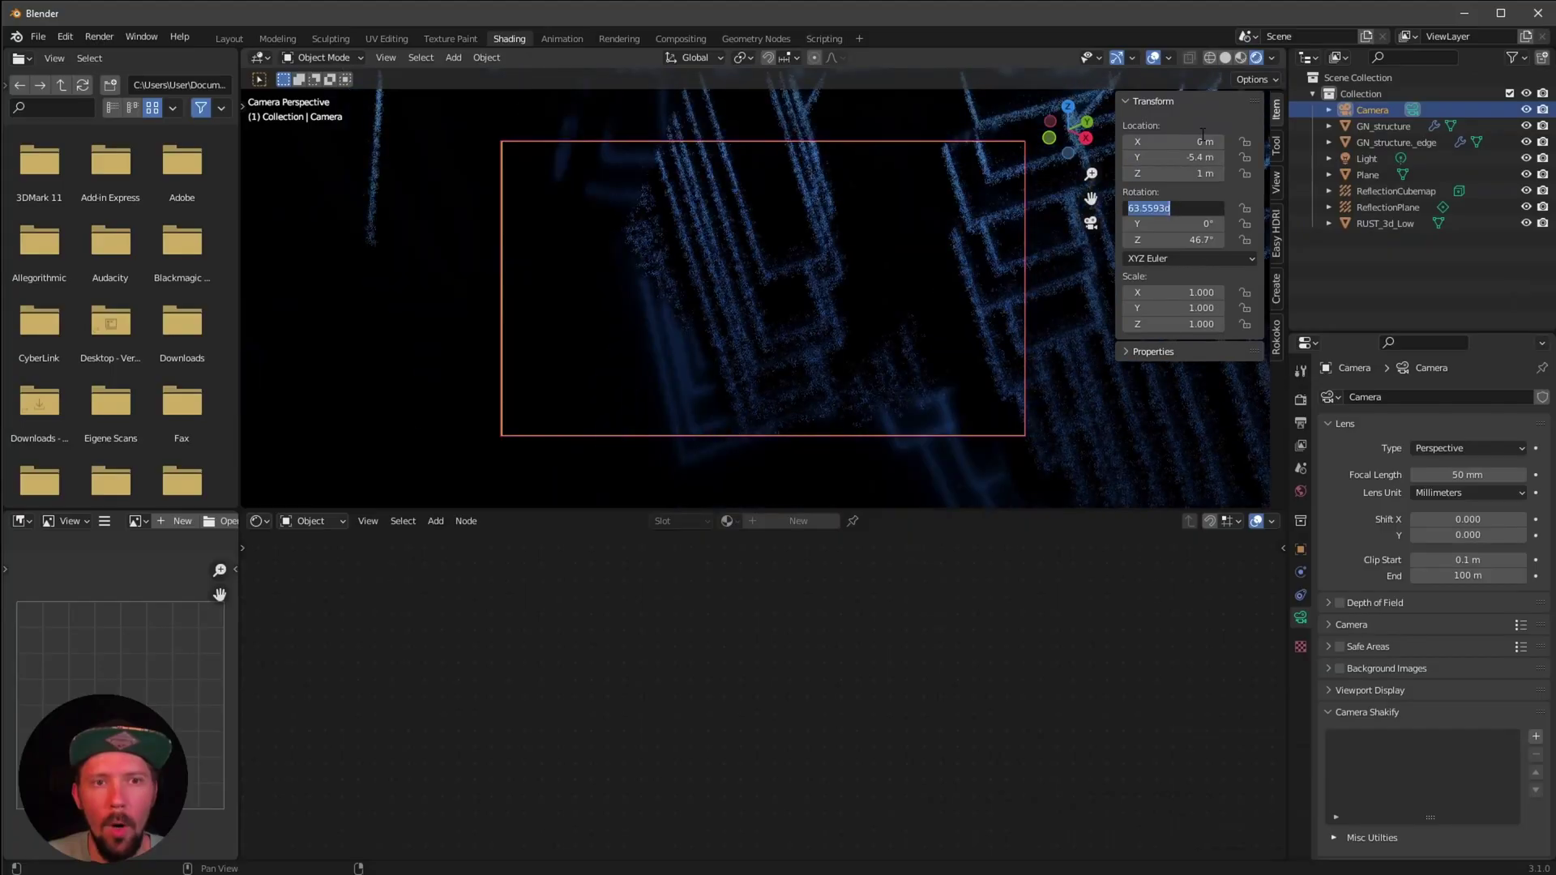
Set the camera's rotation to X 90°, Y 0° and Z 0°
{"action": "type", "text": "90"}
{"action": "key", "text": "Tab"}
{"action": "type", "text": "0"}
{"action": "key", "text": "Tab"}
{"action": "type", "text": "0"}
{"action": "key", "text": "Return"}
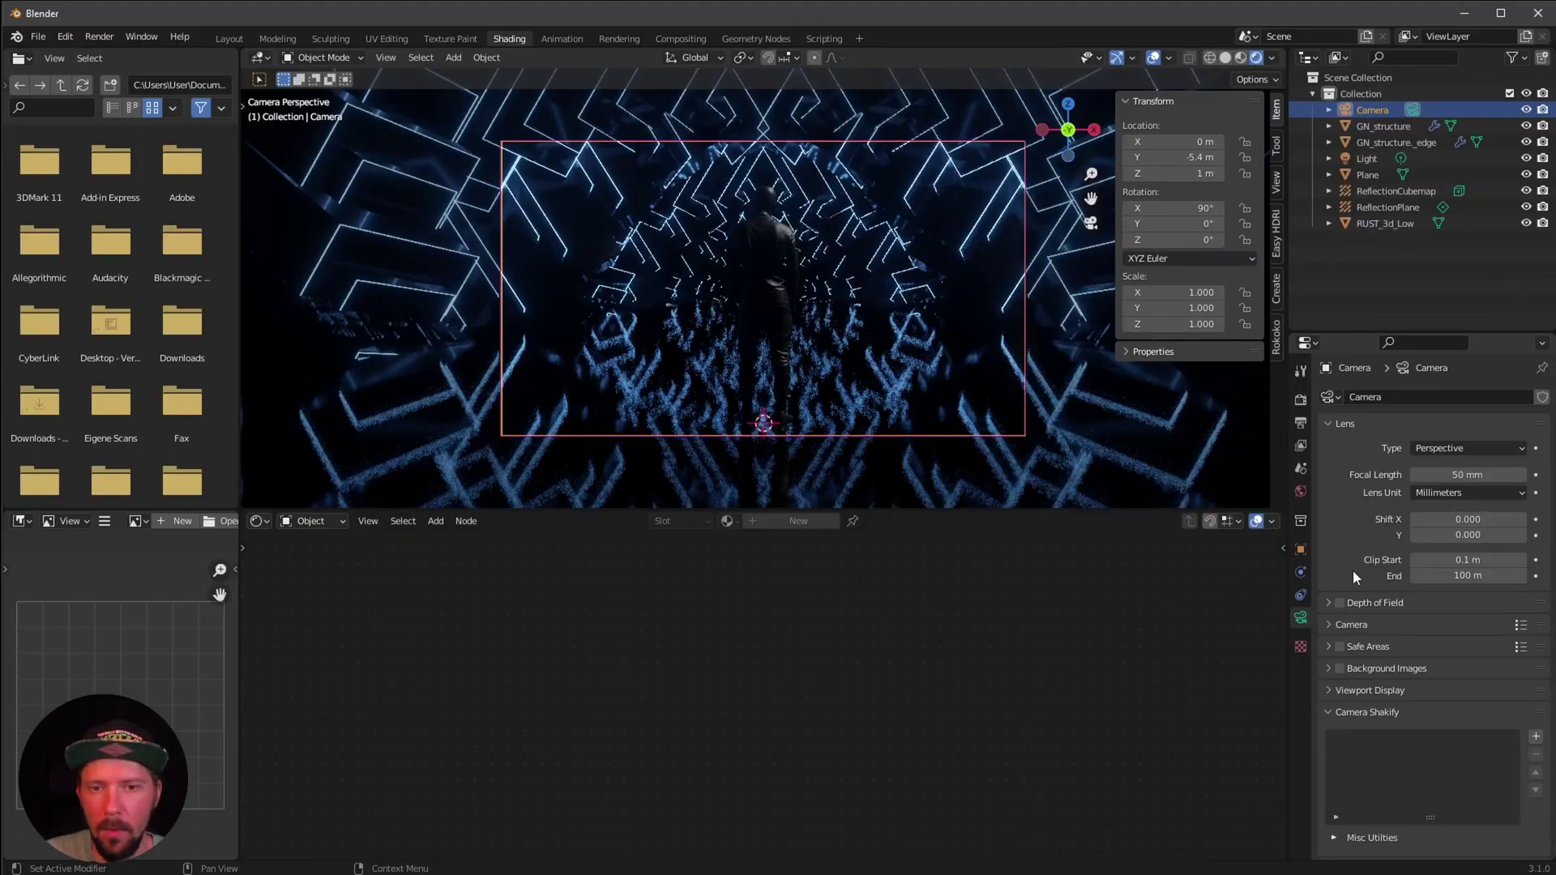
Set the camera's focal length to 15 mm and its vertical lens shift (Shift Y) to 0.16
{"action": "left_click", "coordinate": [1477, 477]}
{"action": "type", "text": "15"}
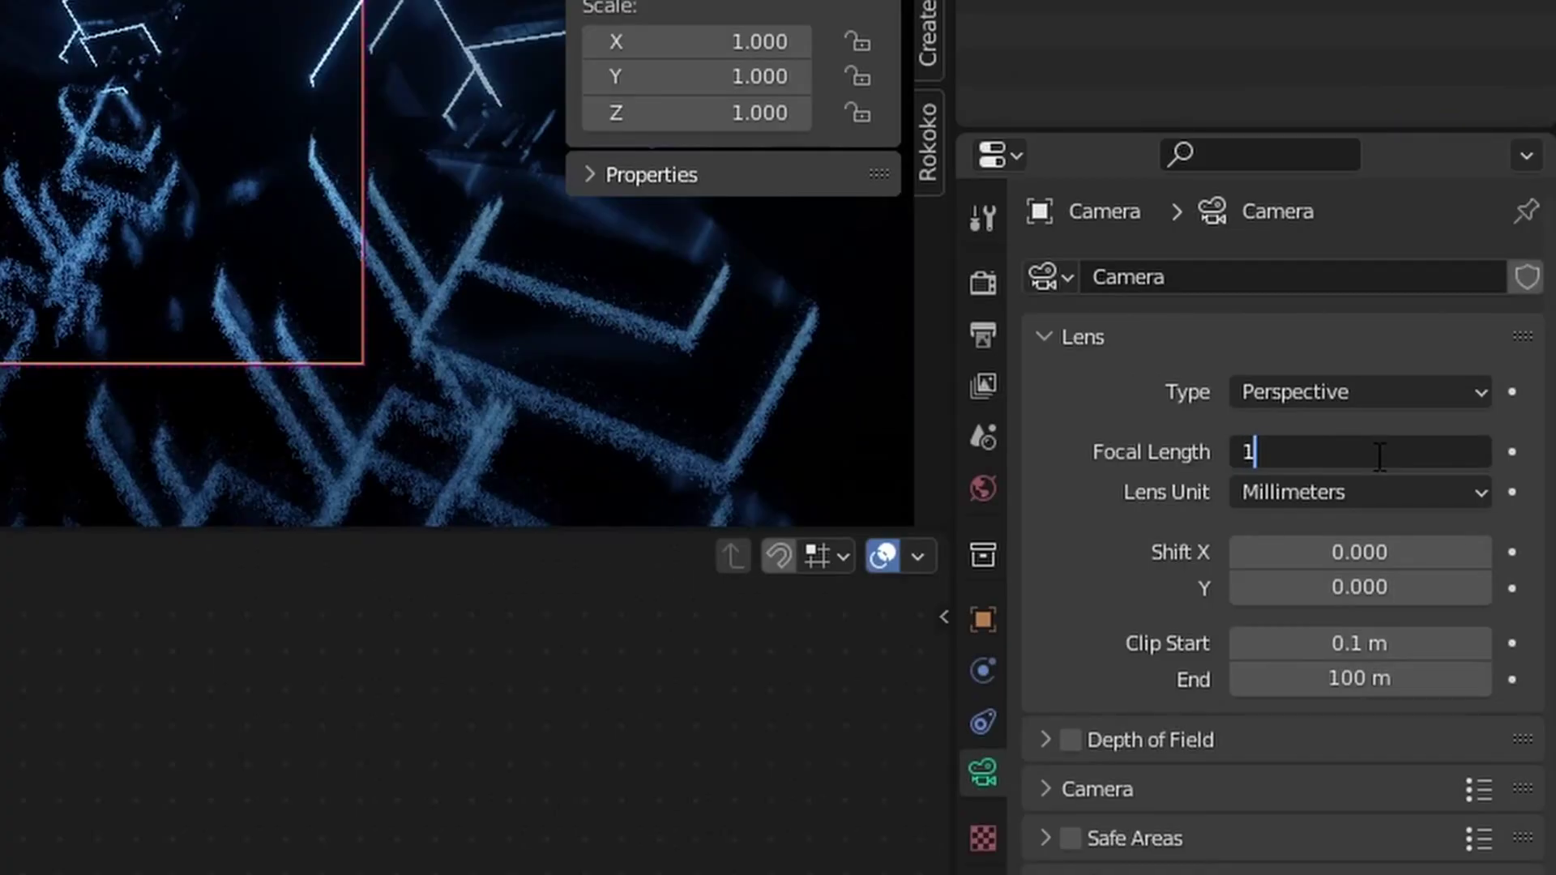
{"action": "key", "text": "Return"}
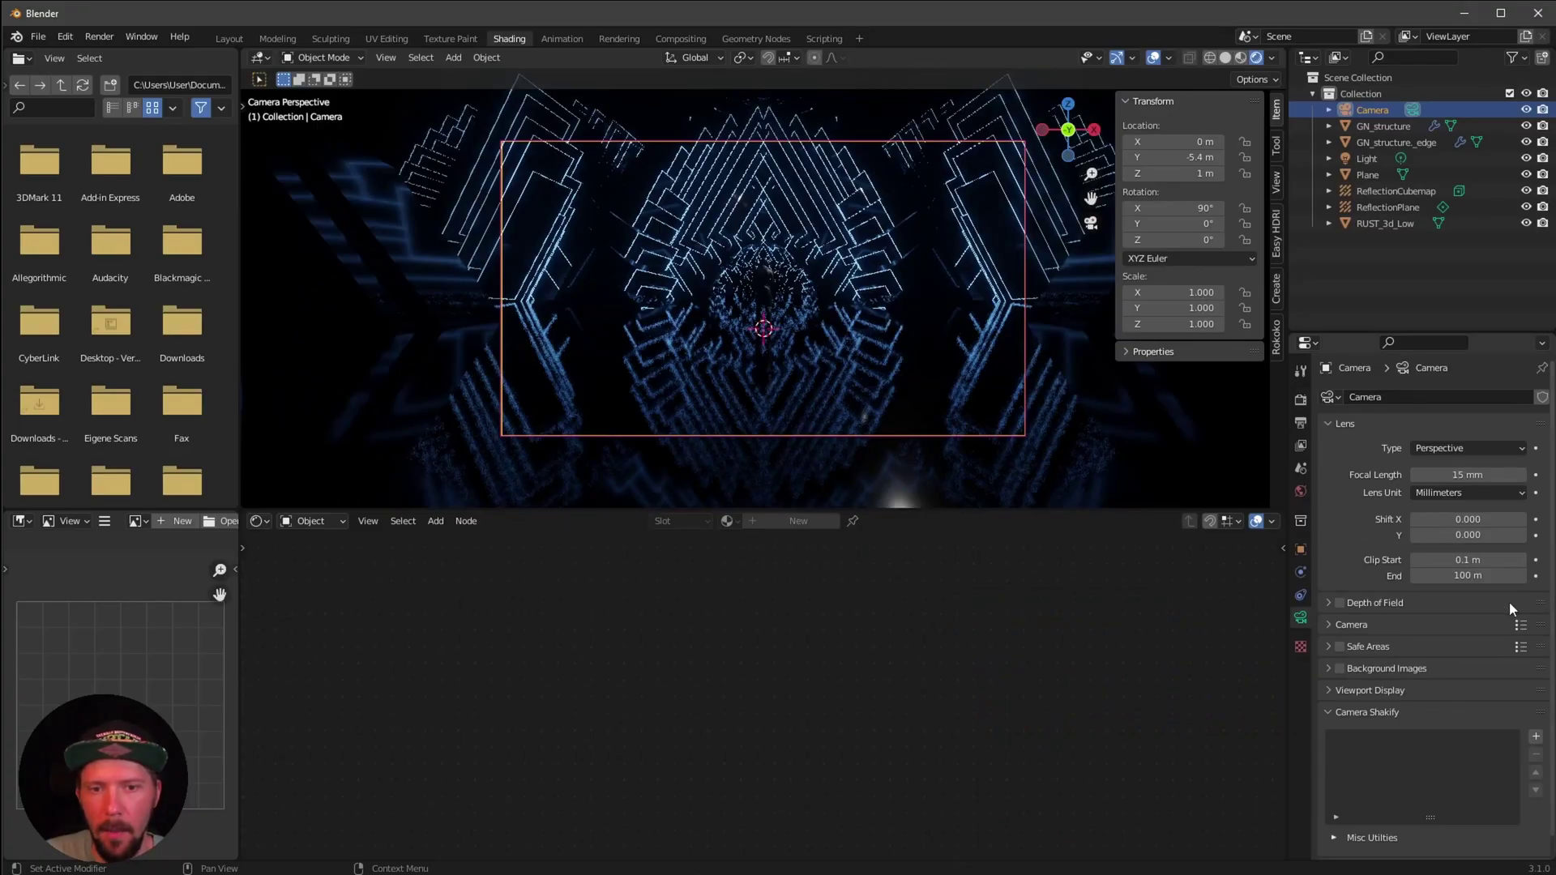
{"action": "left_click", "coordinate": [1467, 536]}
{"action": "type", "text": ".16"}
{"action": "key", "text": "Return"}
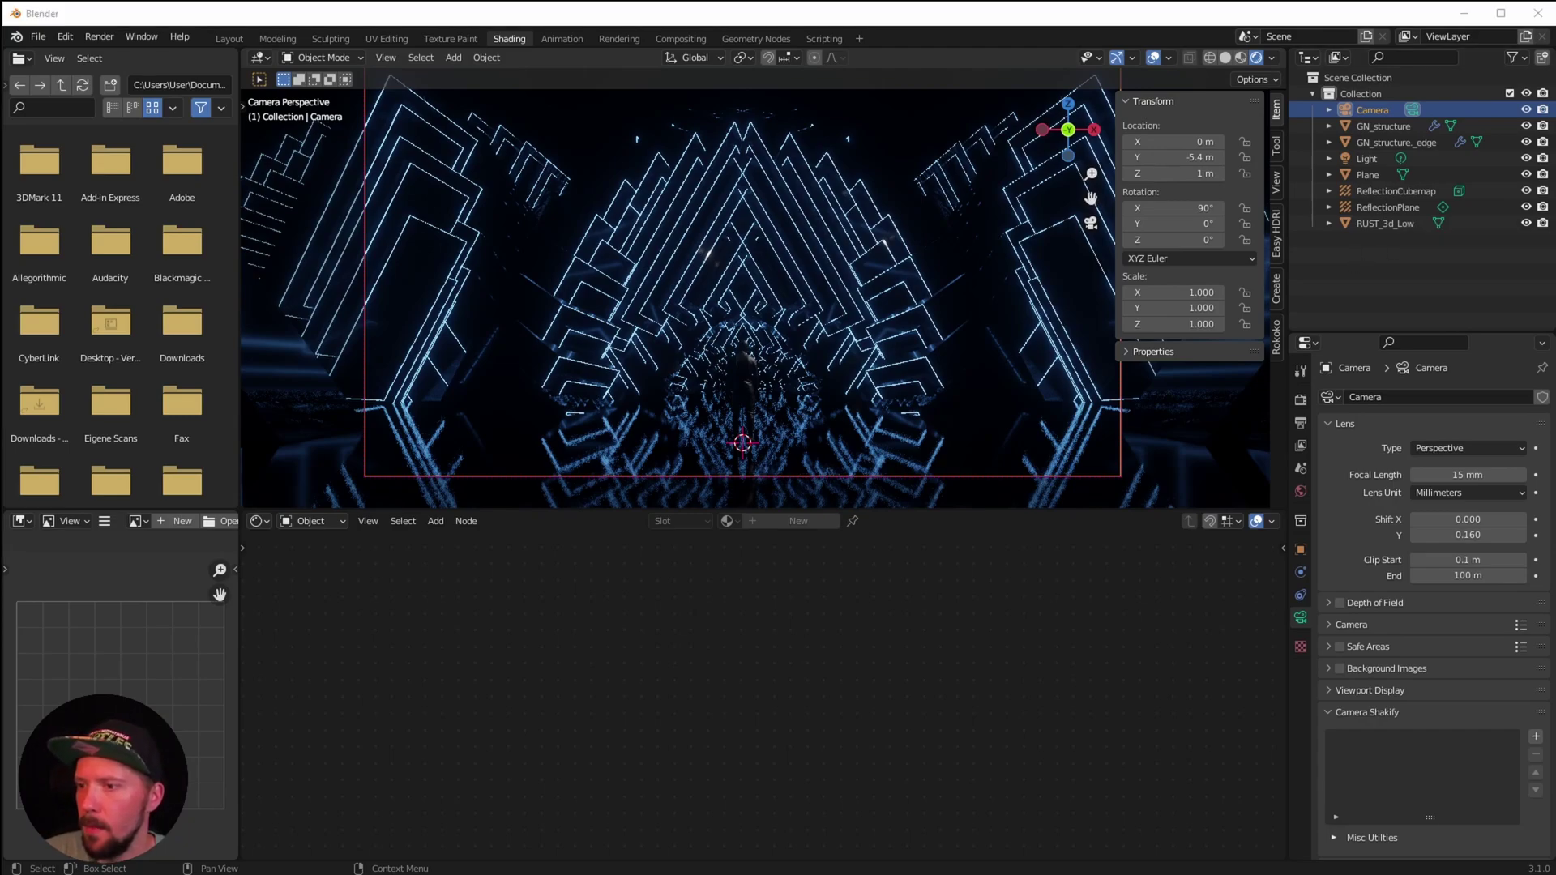
Move the scene light to location X 0 m, Y 1.945 m and Z 6.96 m
{"action": "left_click", "coordinate": [1367, 159]}
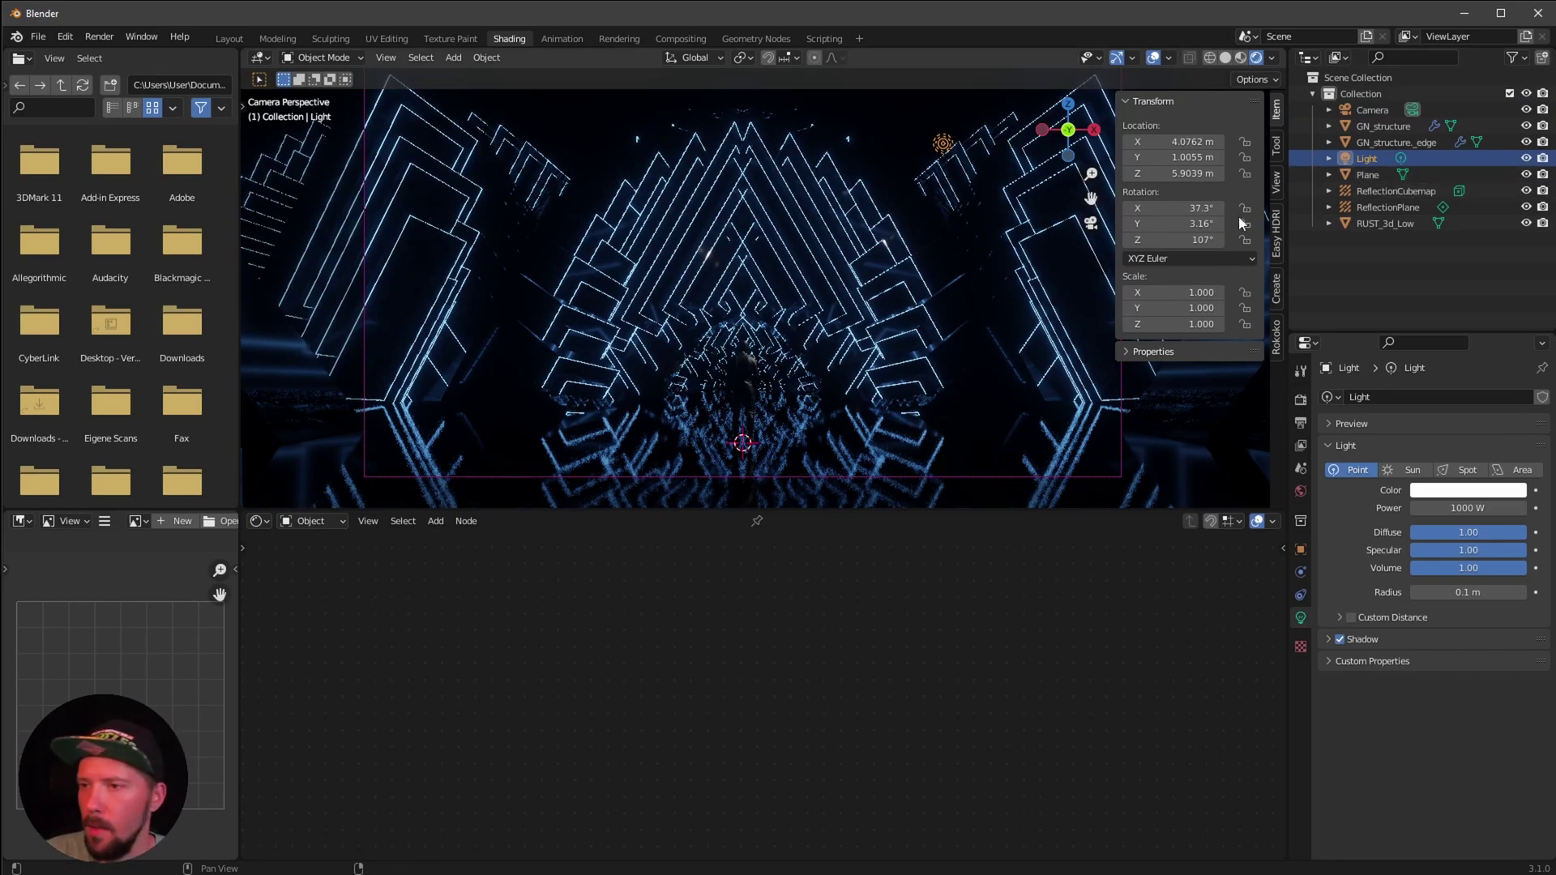
{"action": "left_click", "coordinate": [1187, 141]}
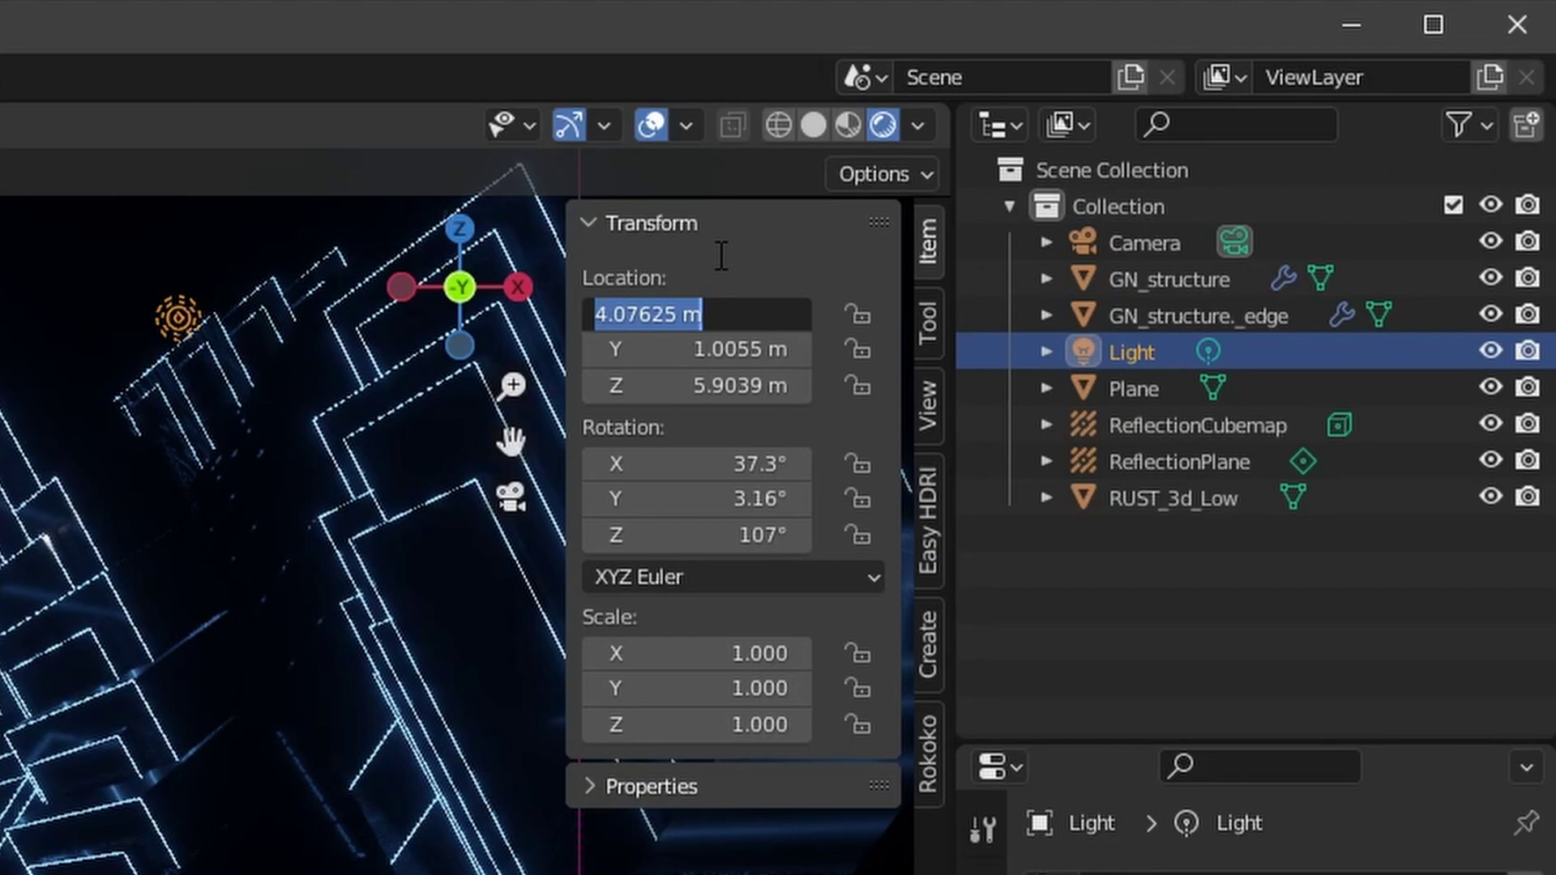
{"action": "type", "text": "0"}
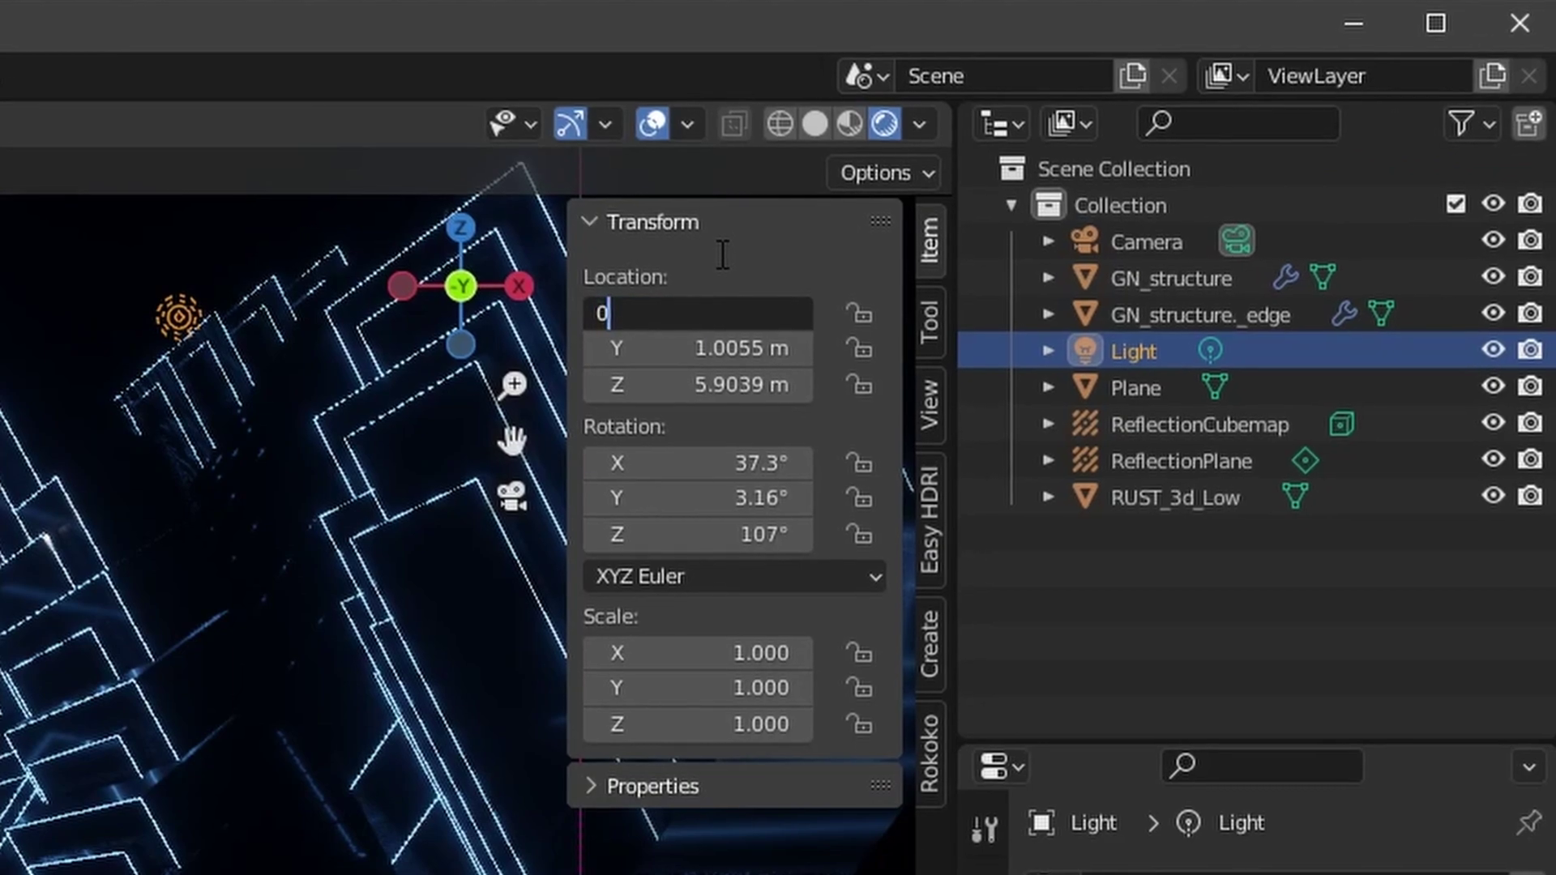
{"action": "key", "text": "Tab"}
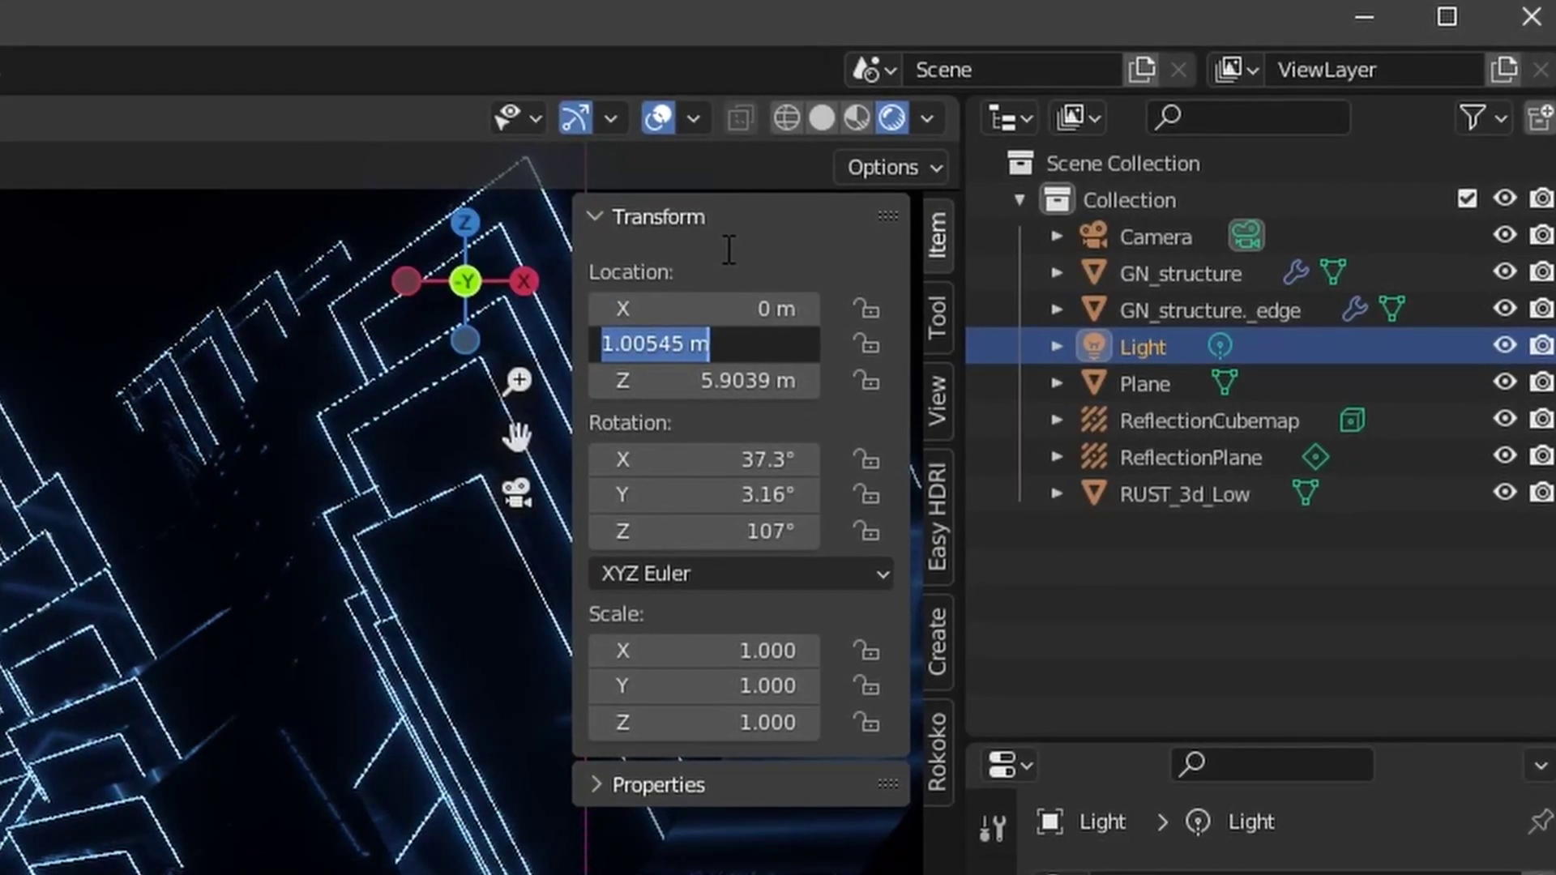
{"action": "type", "text": "1"}
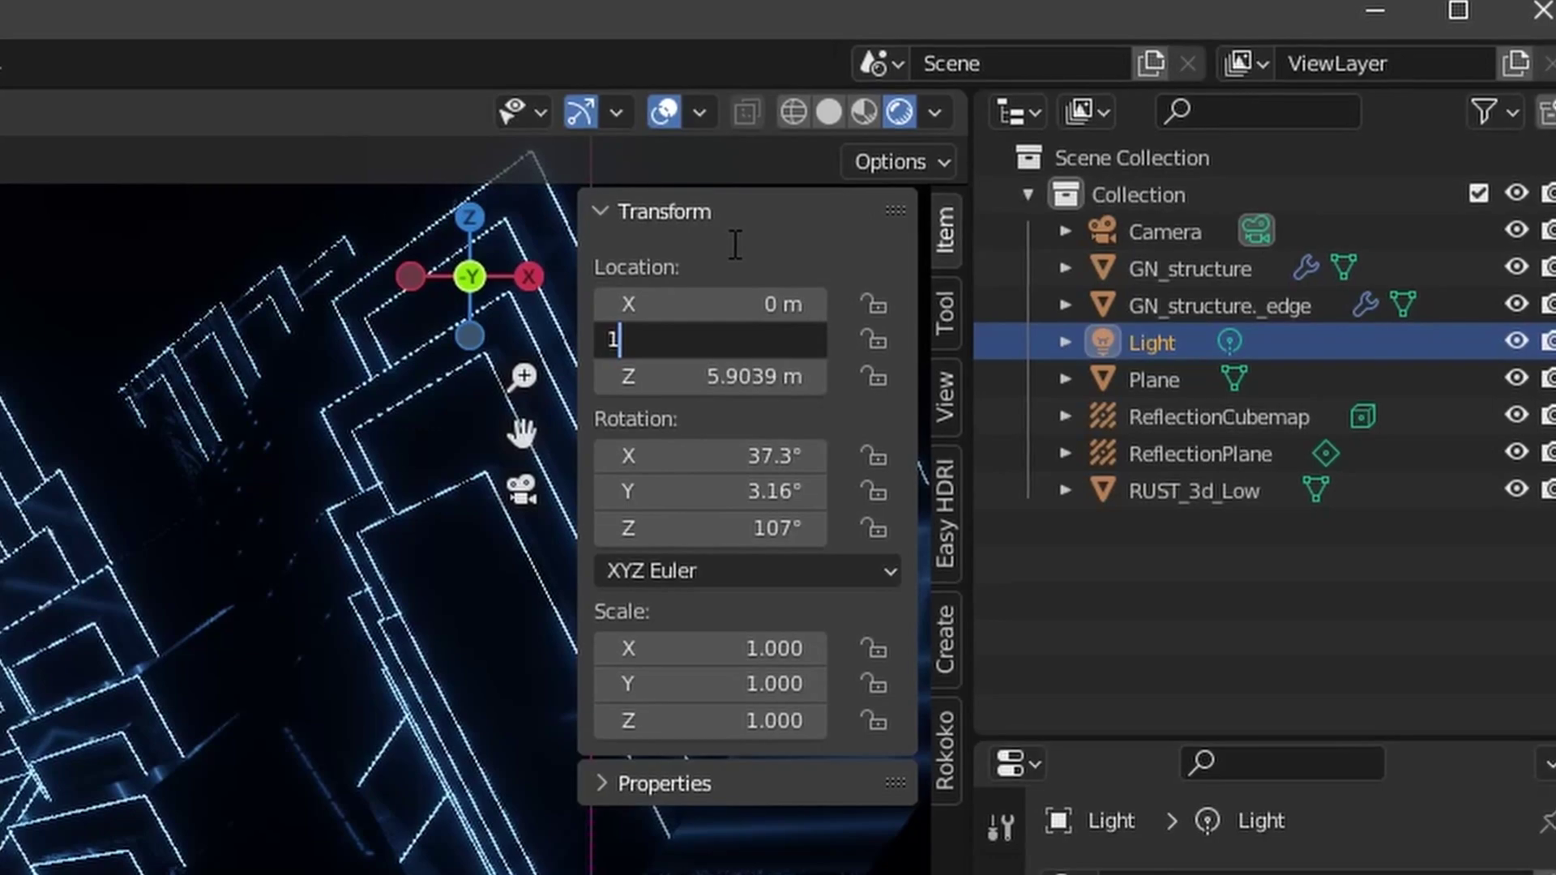
{"action": "type", "text": ".94"}
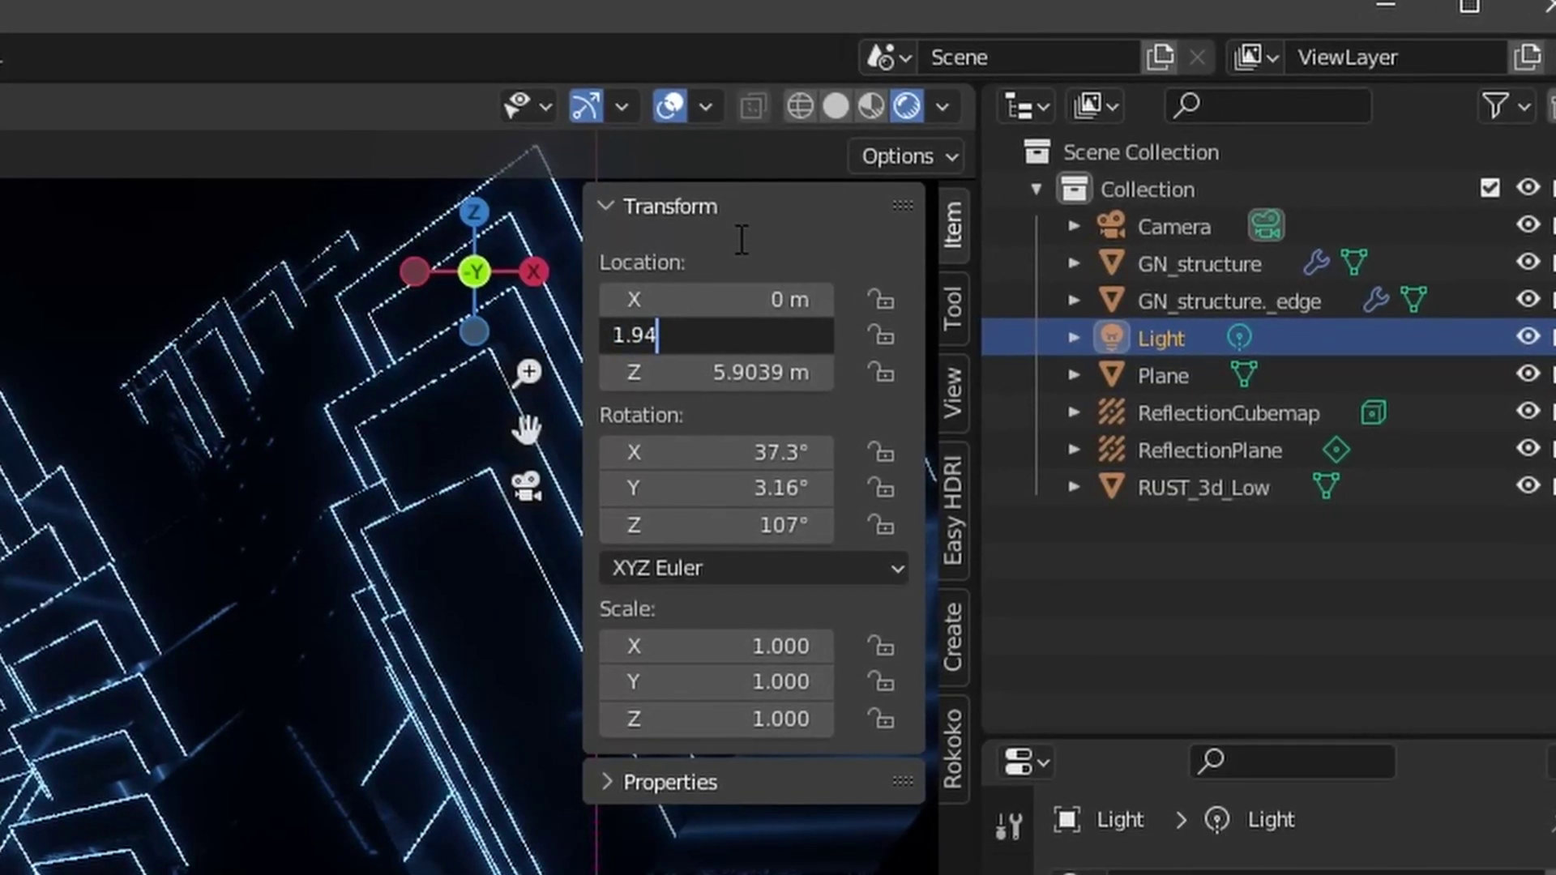
{"action": "type", "text": "5"}
{"action": "key", "text": "Tab"}
{"action": "type", "text": "6."}
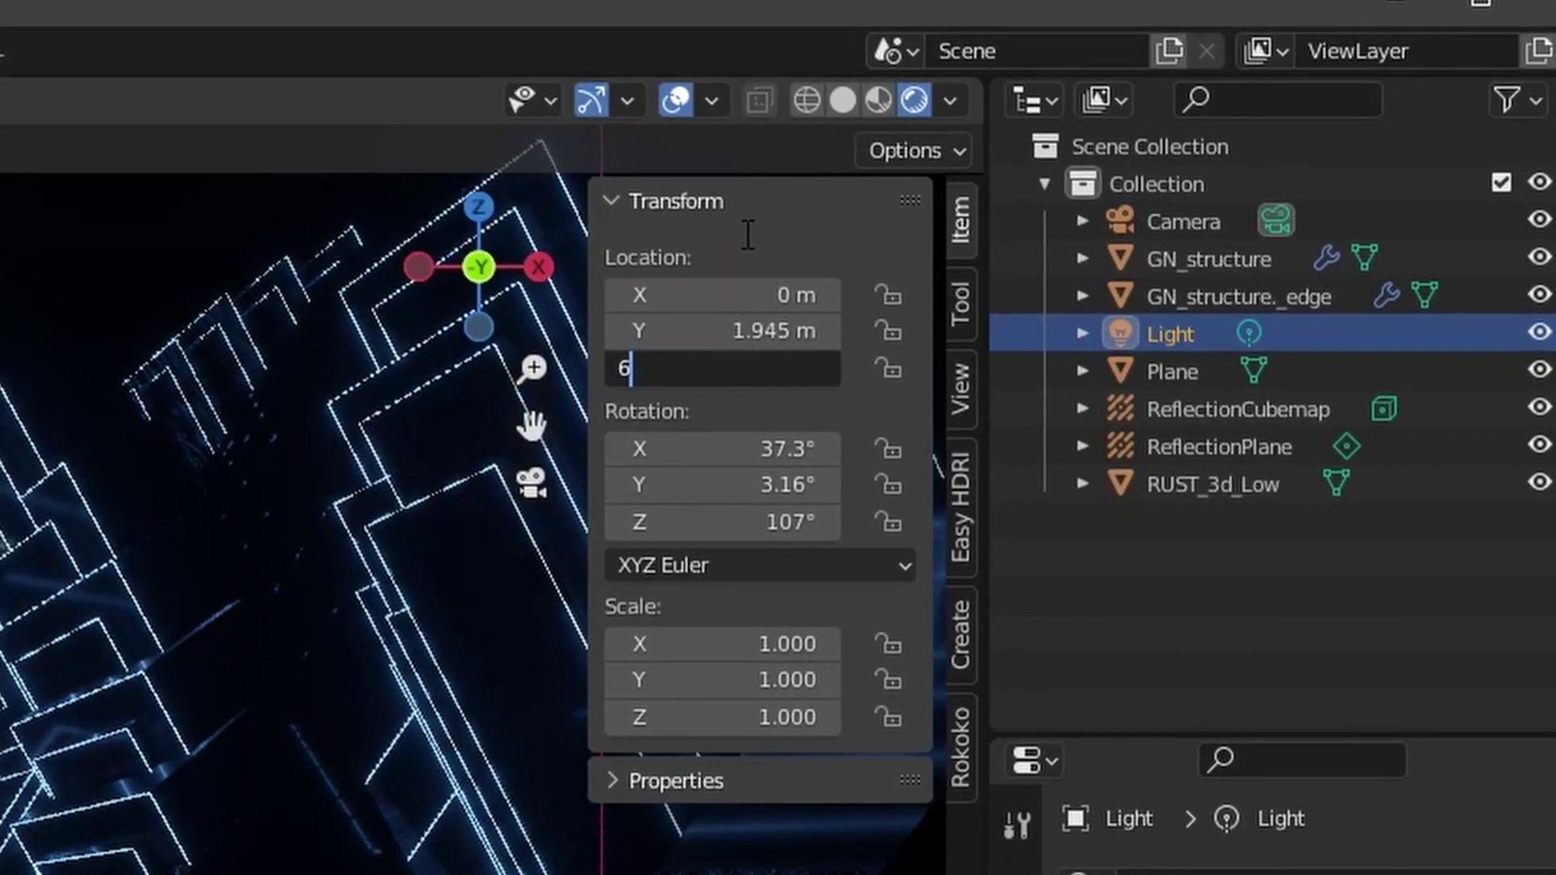
{"action": "type", "text": "96"}
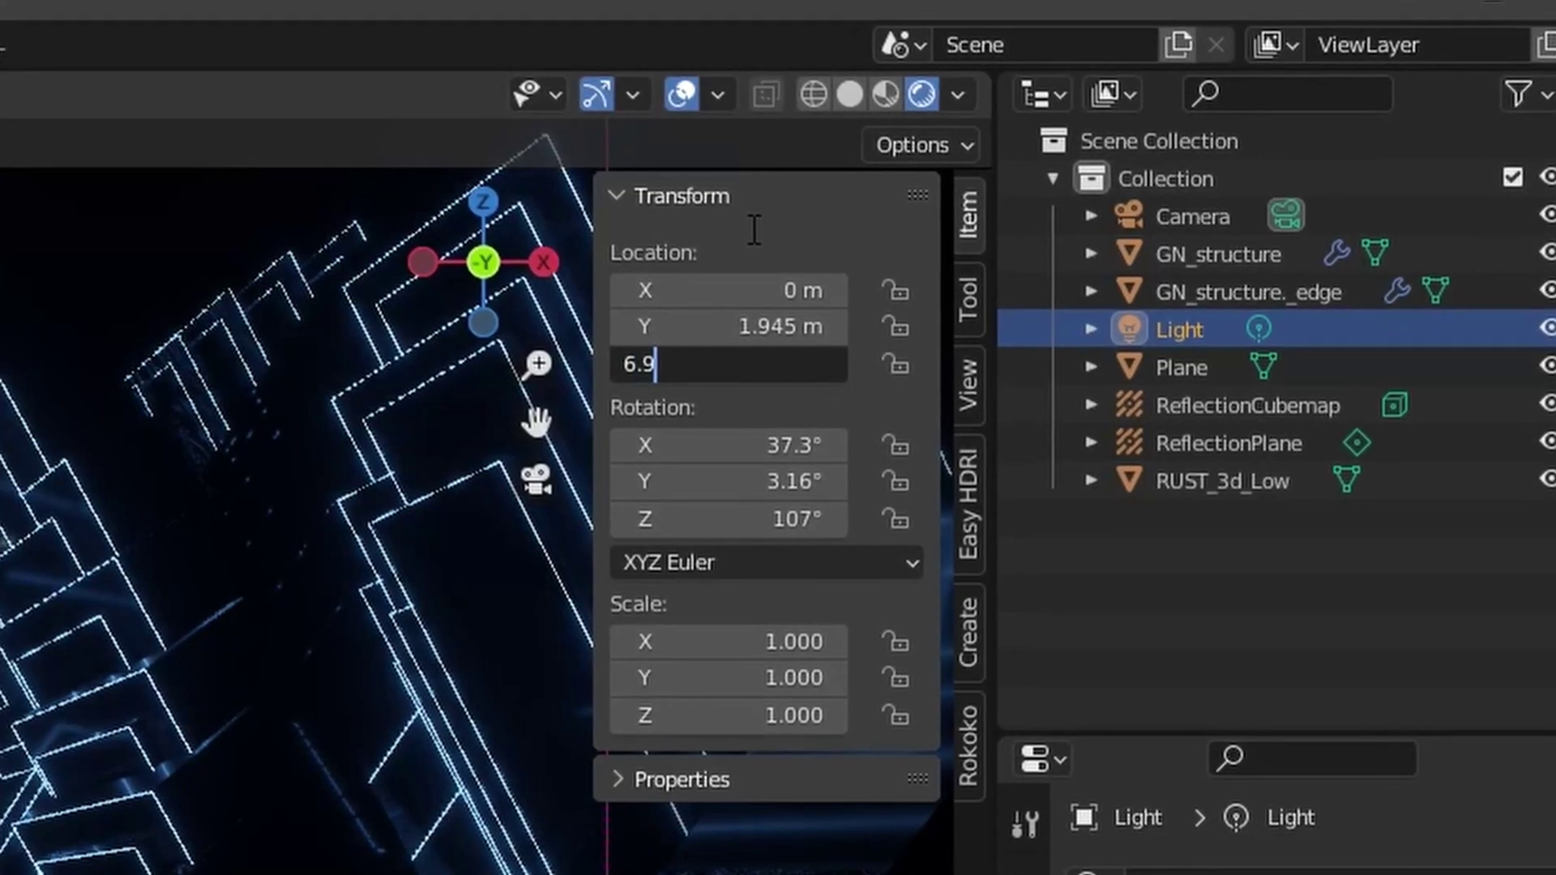
{"action": "type", "text": "7"}
{"action": "key", "text": "Return"}
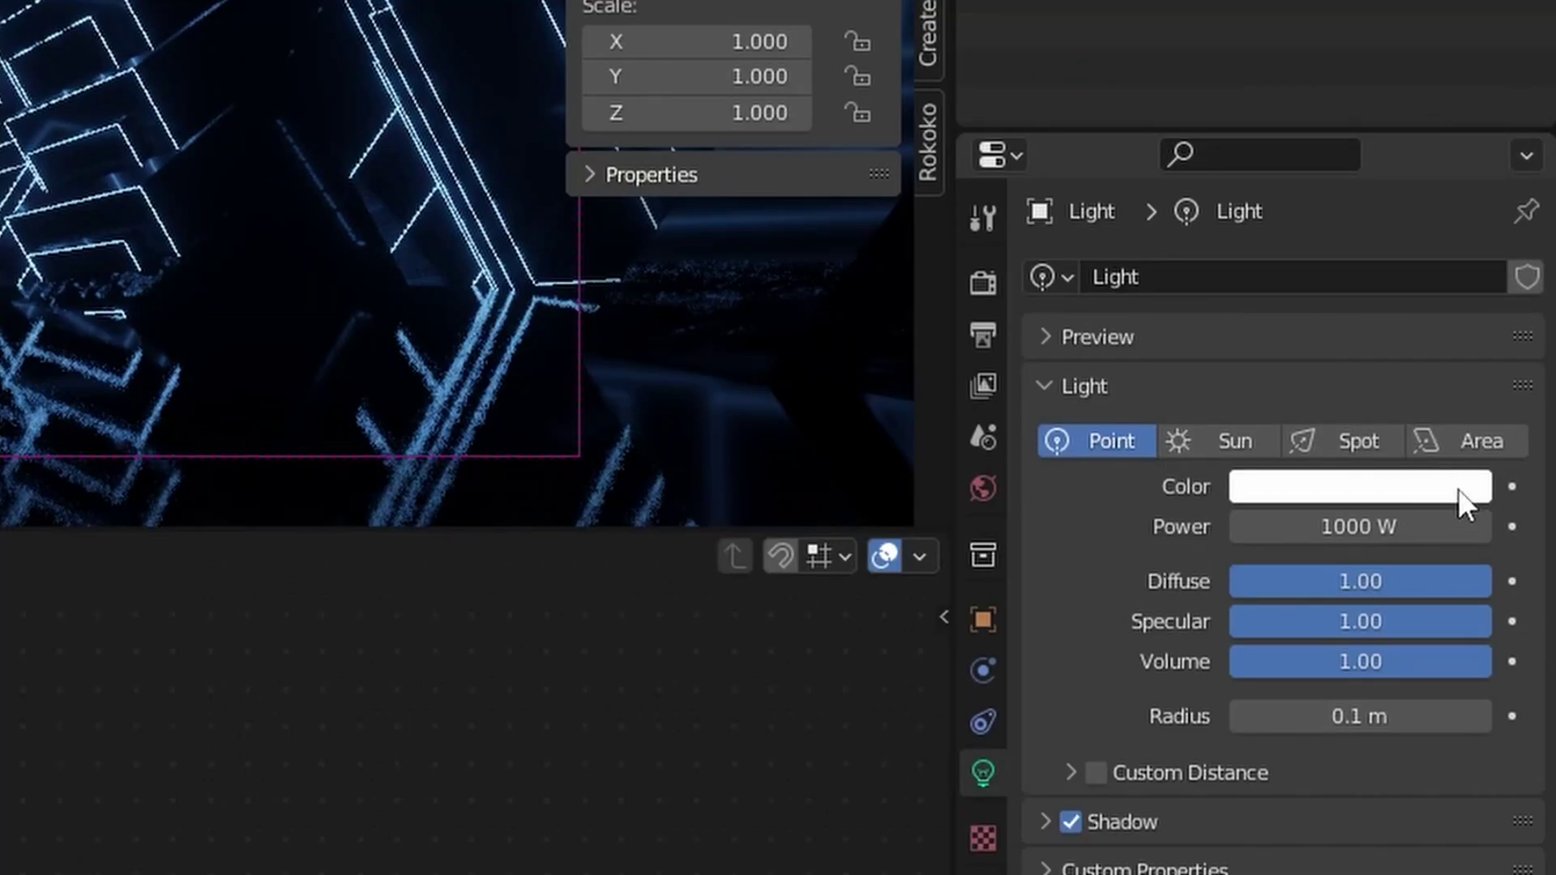
Change the light's type to Area and set its rotation to X 117°, Y 0° and Z 0°
{"action": "left_click", "coordinate": [1471, 441]}
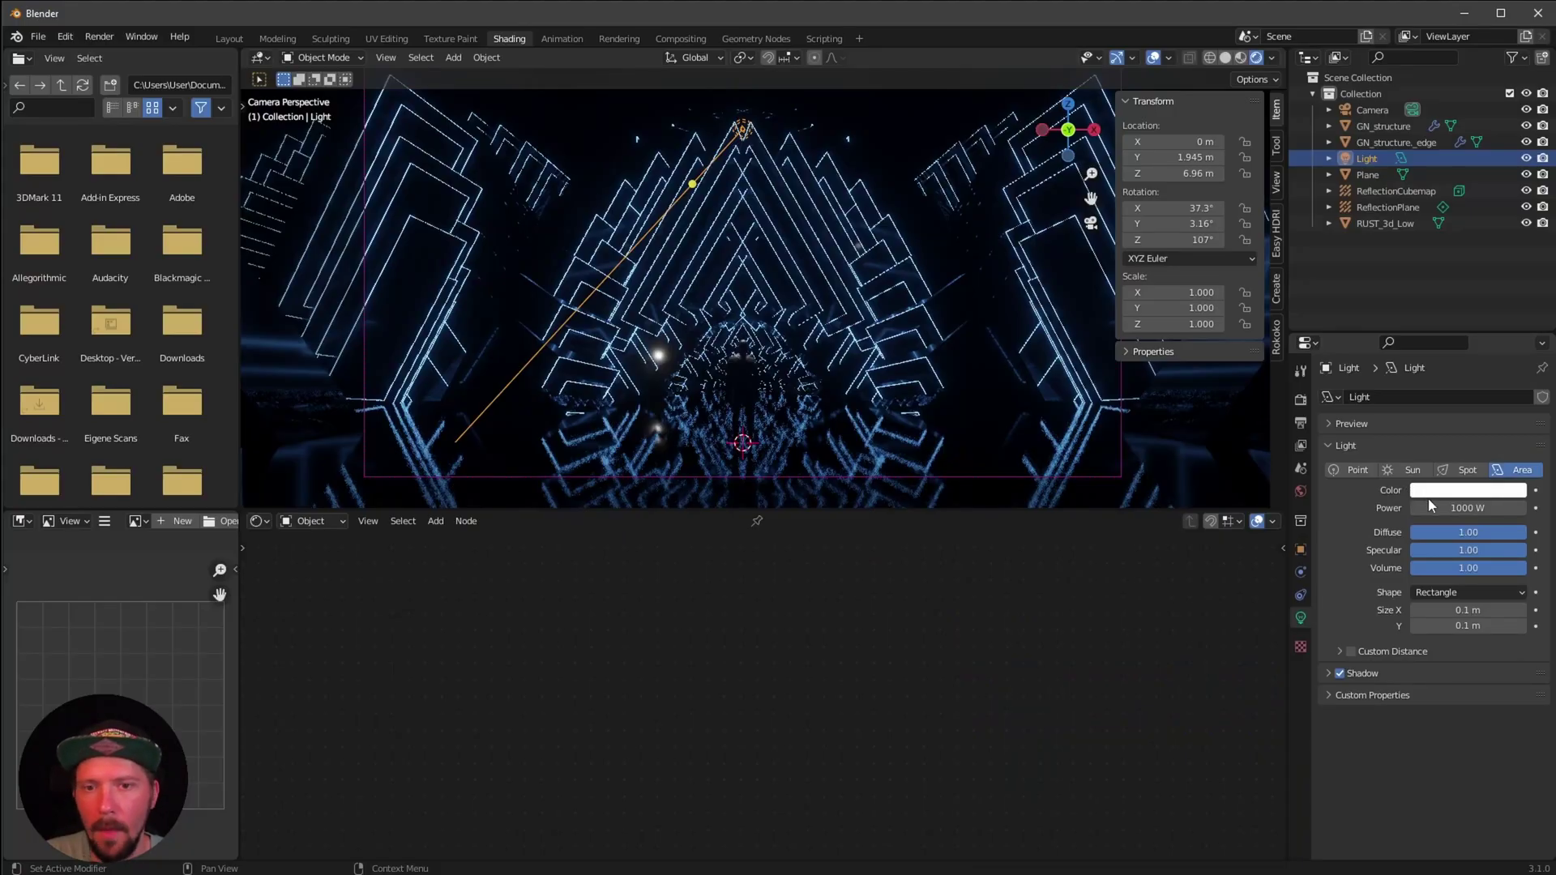
{"action": "left_click", "coordinate": [1205, 207]}
{"action": "type", "text": "117"}
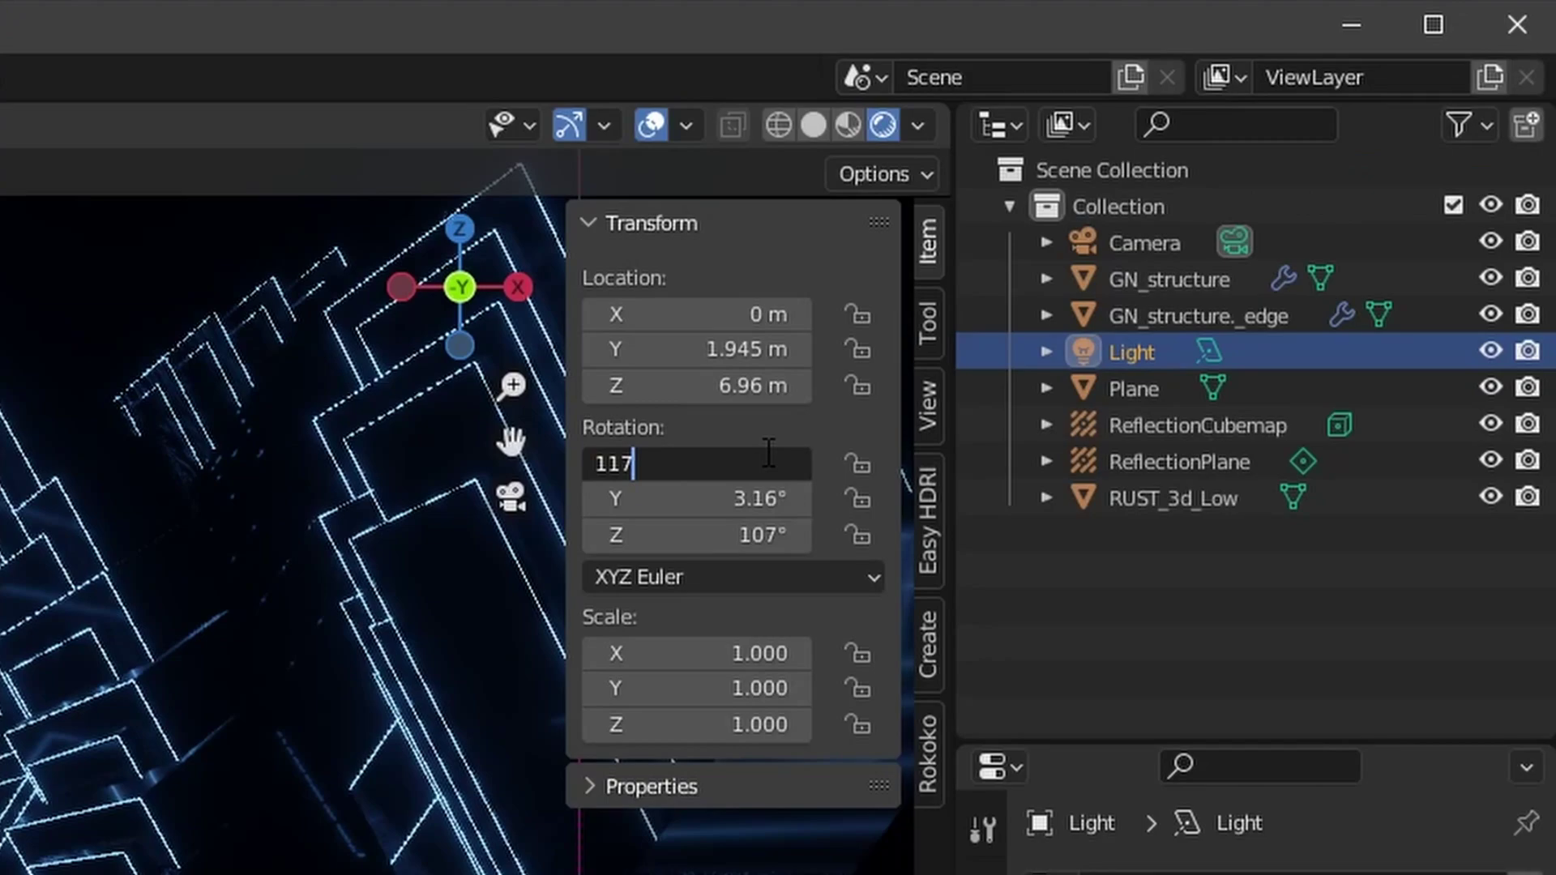
{"action": "key", "text": "Tab"}
{"action": "type", "text": "0"}
{"action": "key", "text": "Tab"}
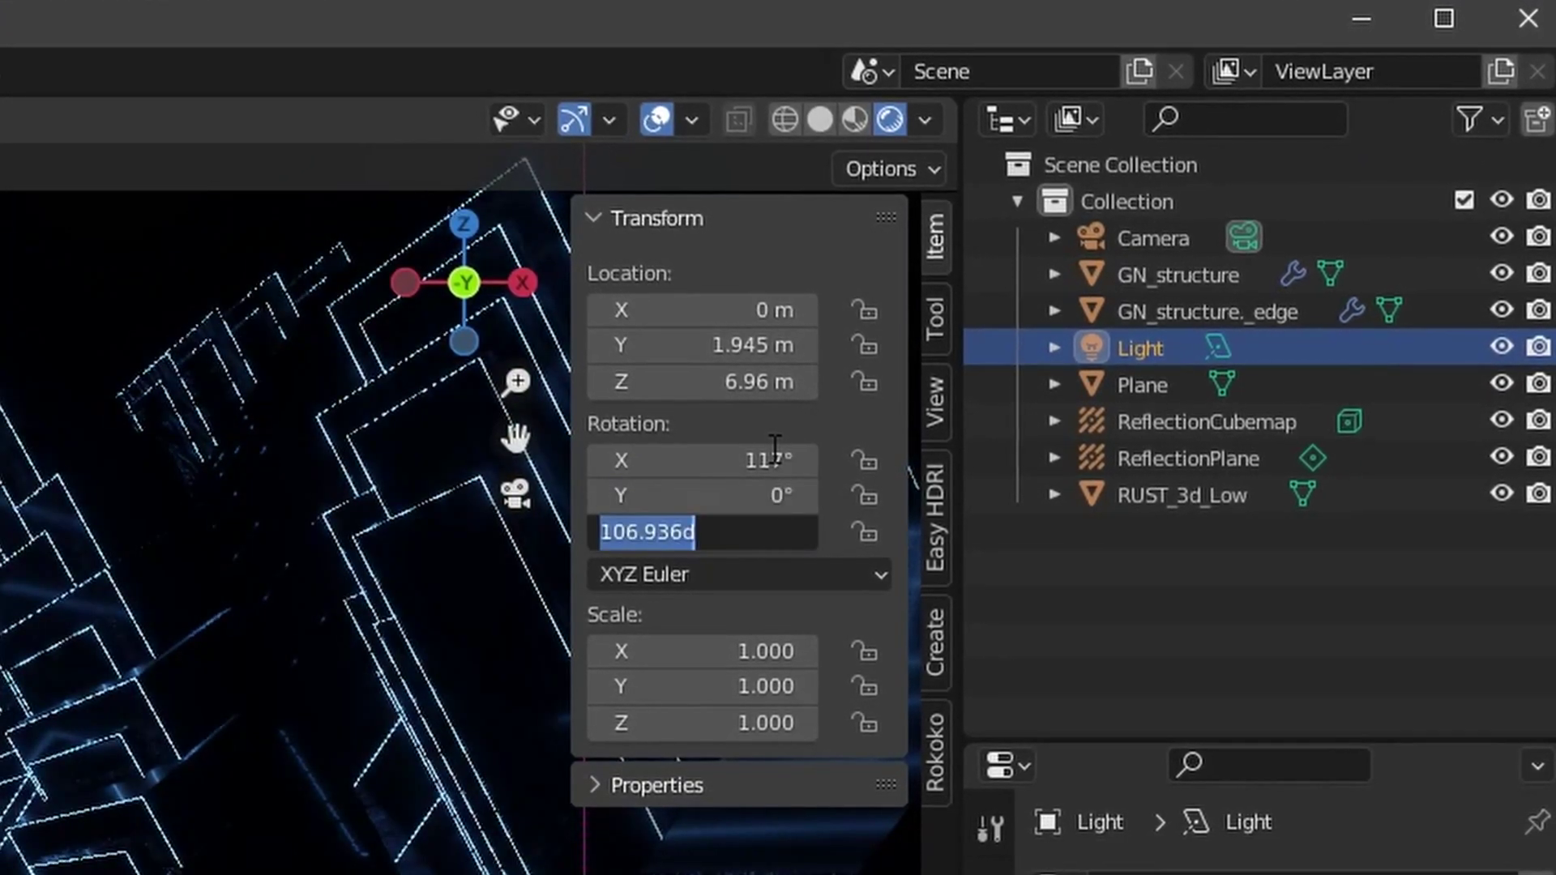
{"action": "type", "text": "0"}
{"action": "key", "text": "Return"}
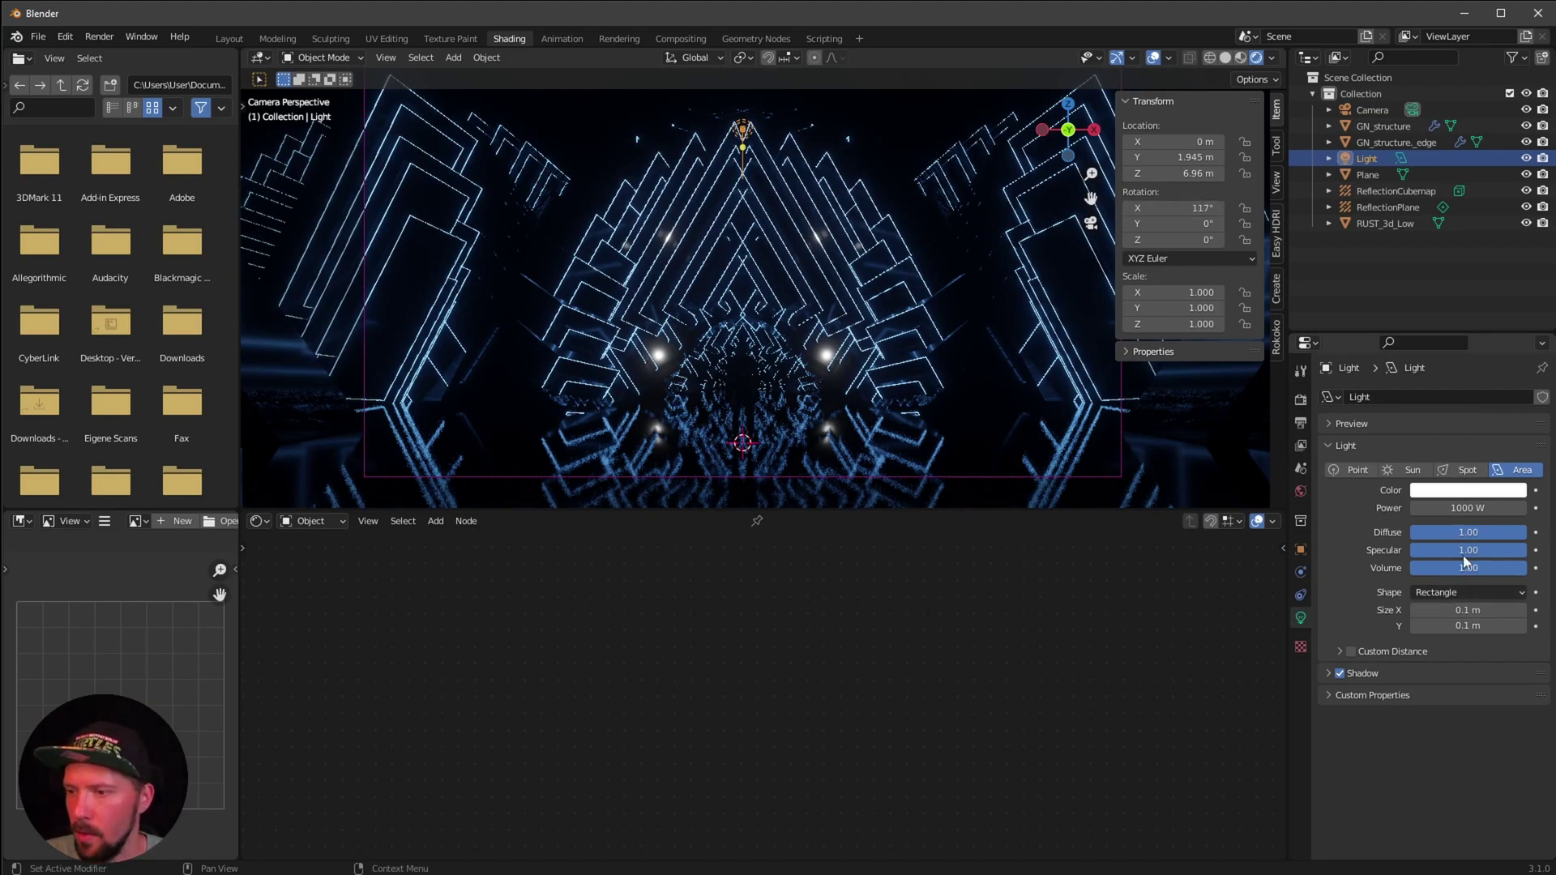
Set the area light's color to orange and its power to 100000 W
{"action": "left_click", "coordinate": [1476, 496]}
{"action": "left_click_drag", "start_coordinate": [1445, 341], "coordinate": [1428, 373]}
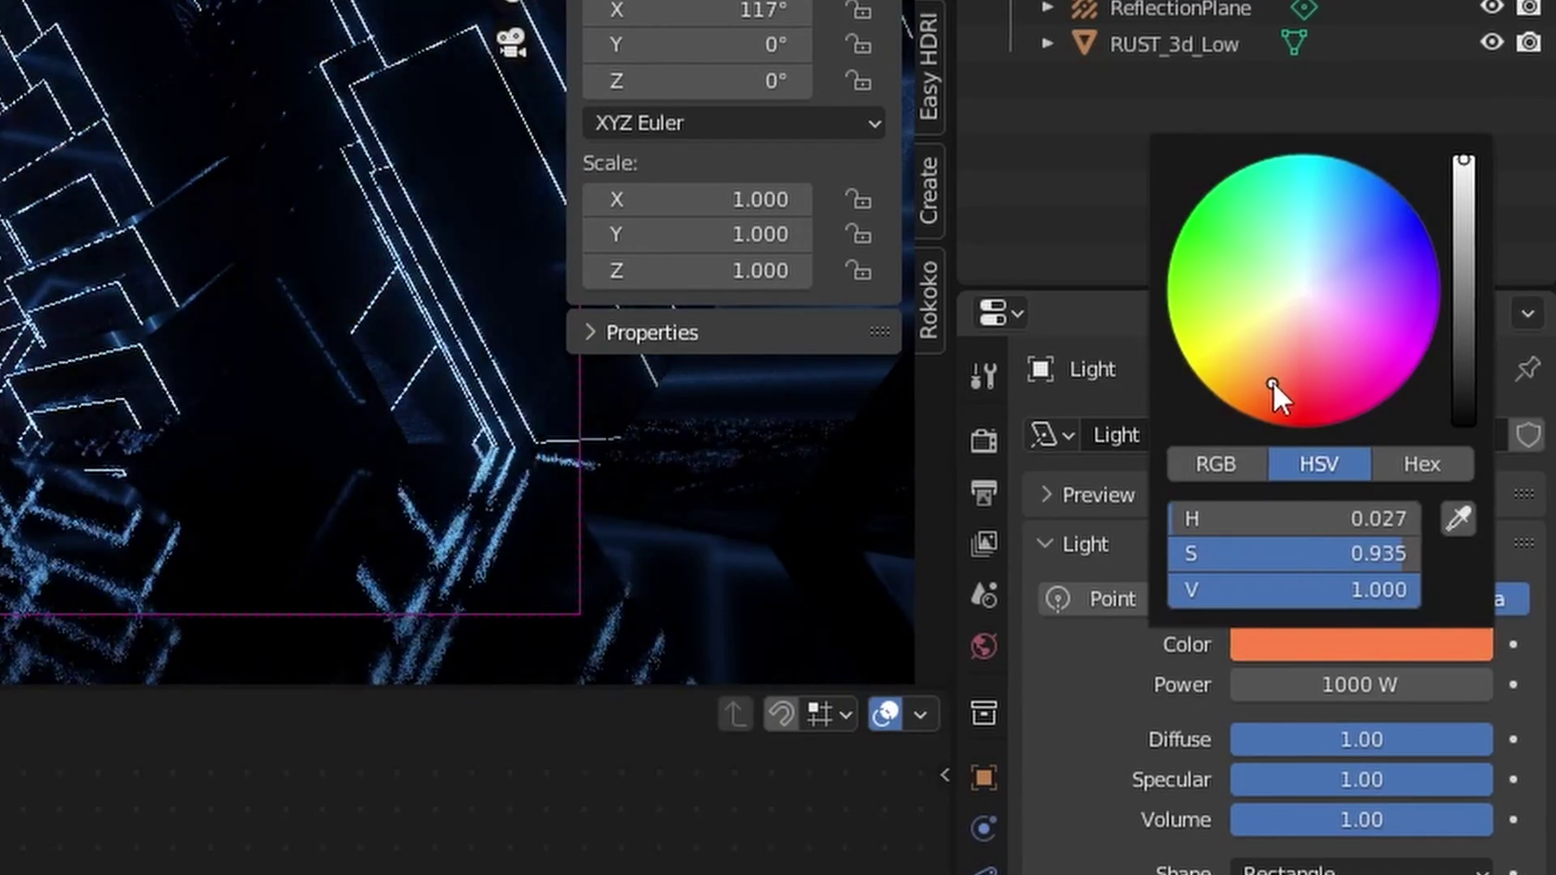
{"action": "left_click_drag", "start_coordinate": [1272, 381], "coordinate": [1264, 385]}
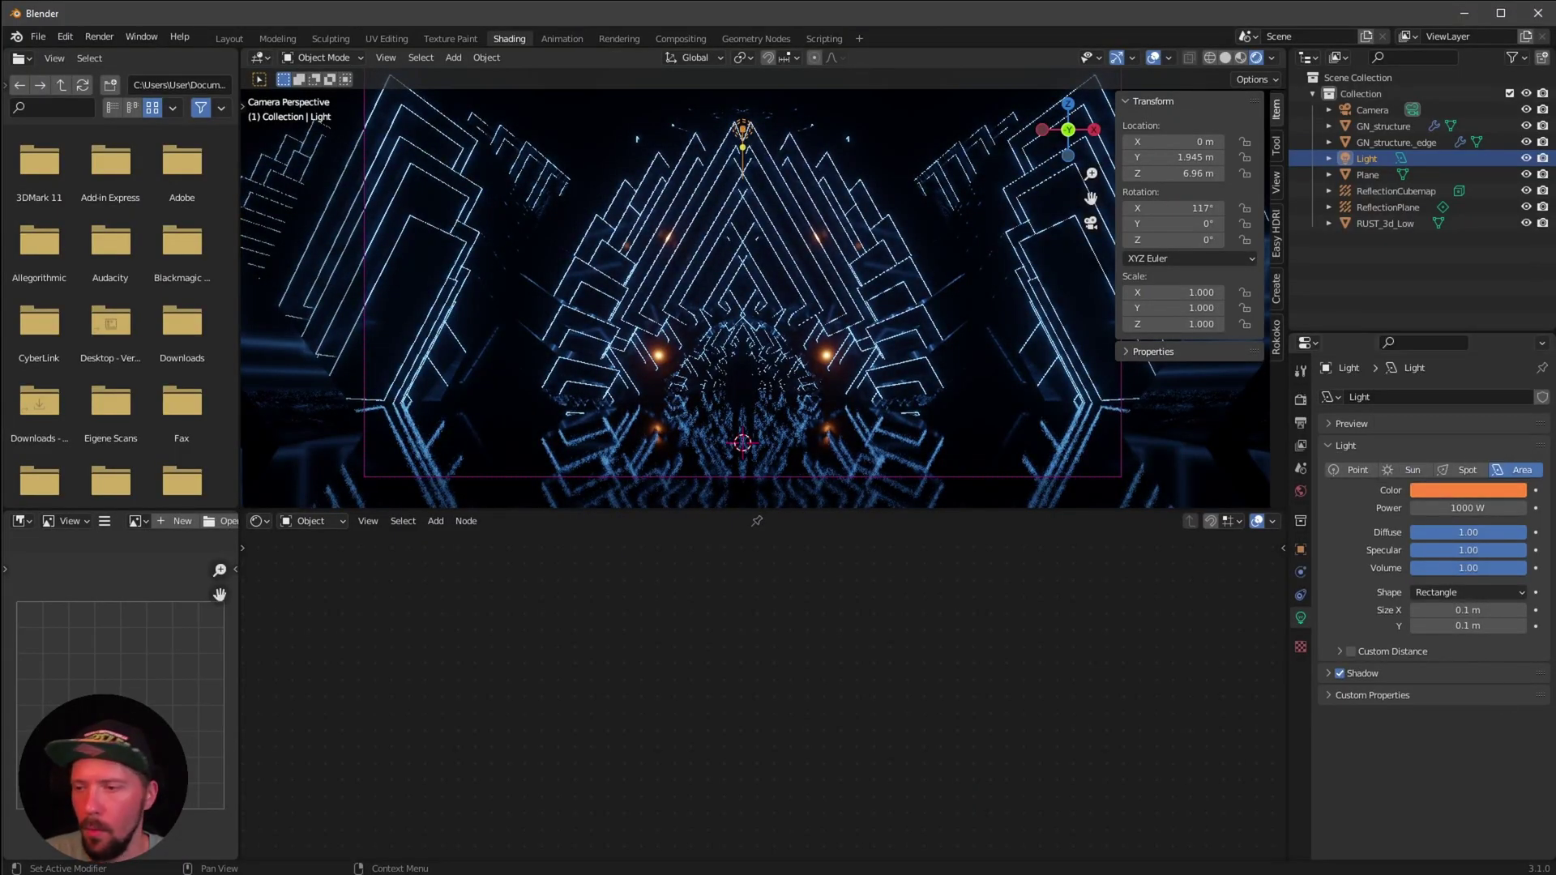
{"action": "left_click", "coordinate": [1466, 510]}
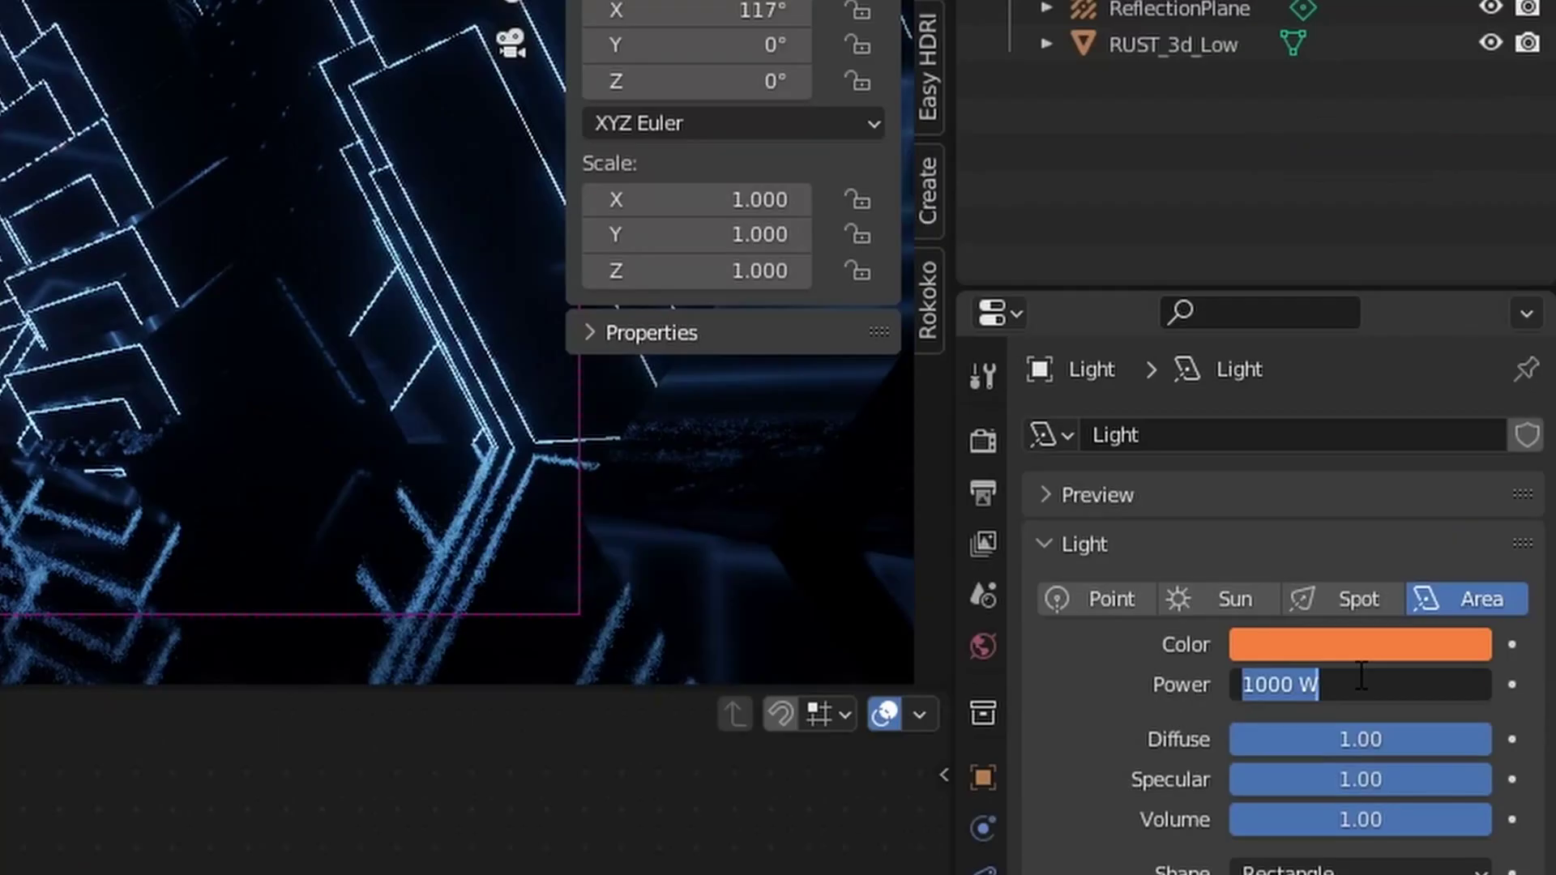
{"action": "type", "text": "1000"}
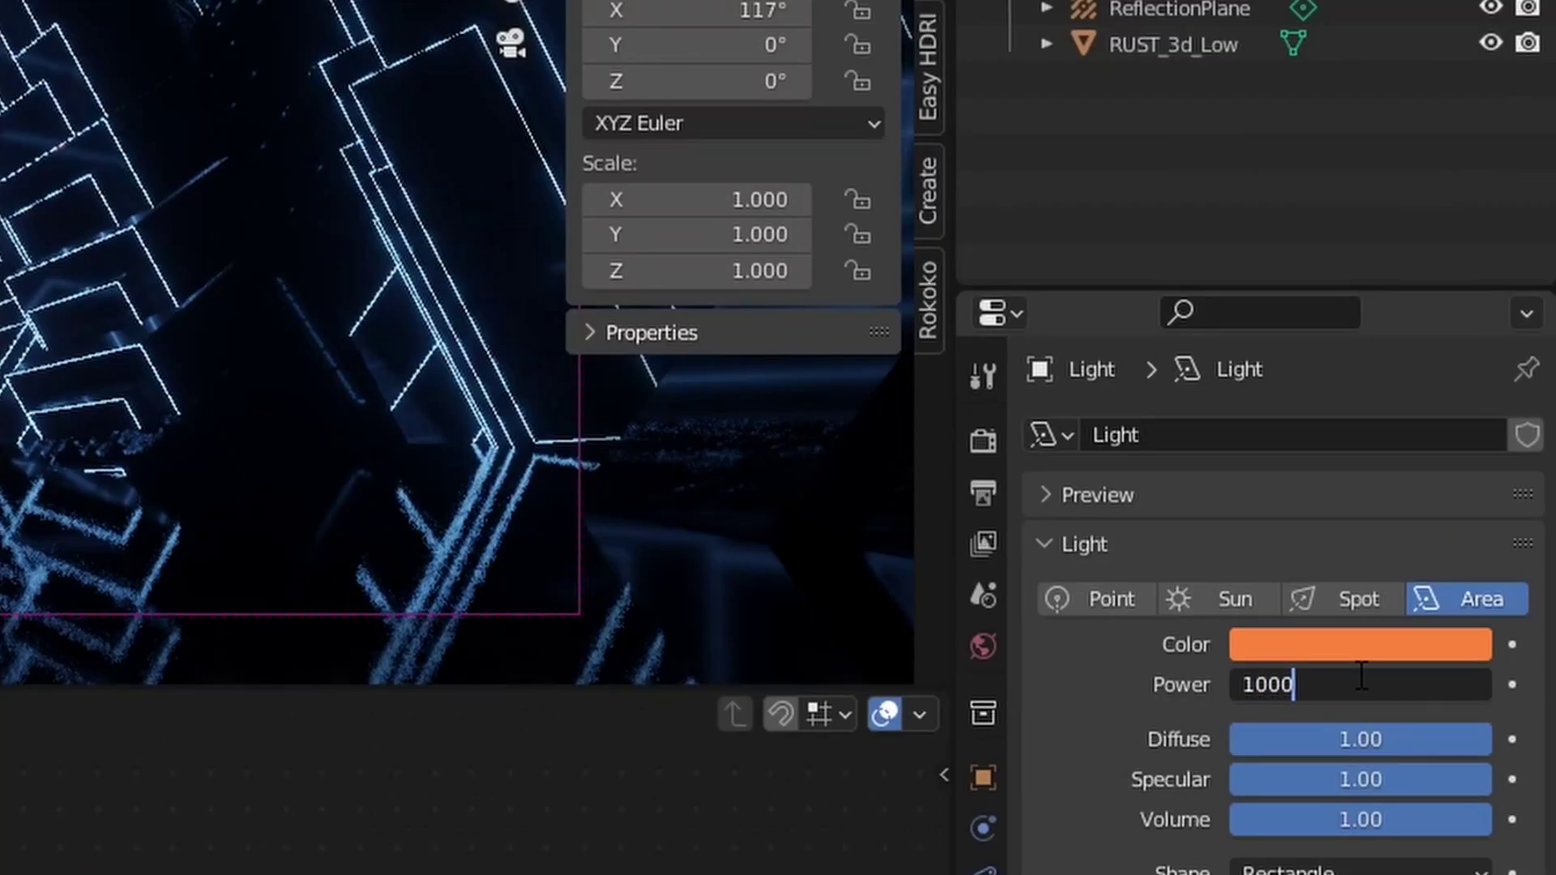
{"action": "type", "text": "00"}
{"action": "key", "text": "Return"}
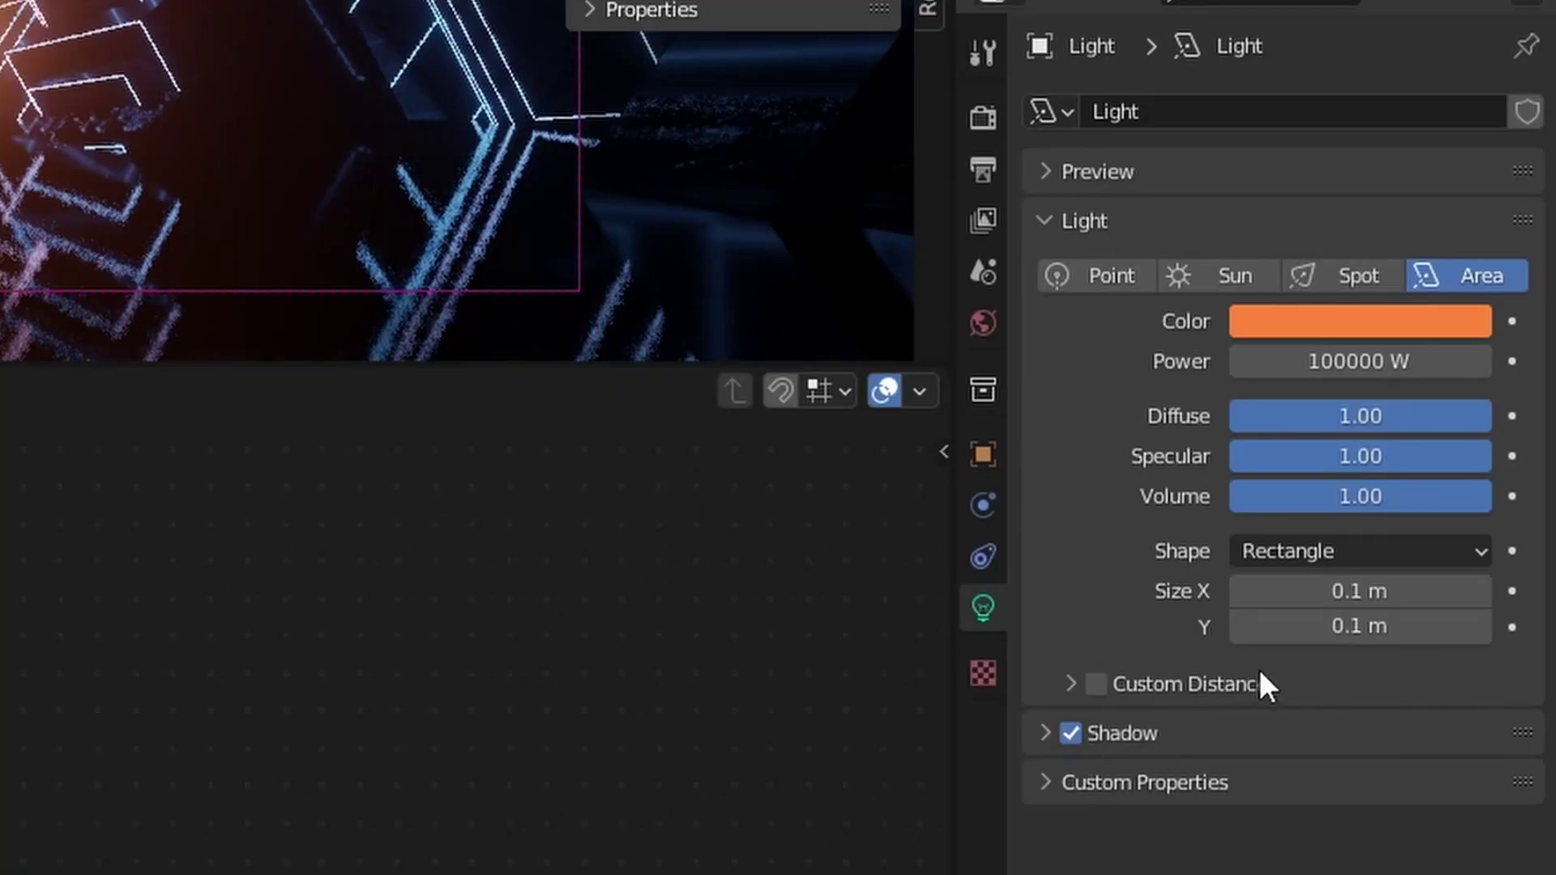
Keep the area light's shape as Rectangle and set its size to X 17.6 m and Y 14 m
{"action": "left_click", "coordinate": [1464, 594]}
{"action": "left_click", "coordinate": [1375, 544]}
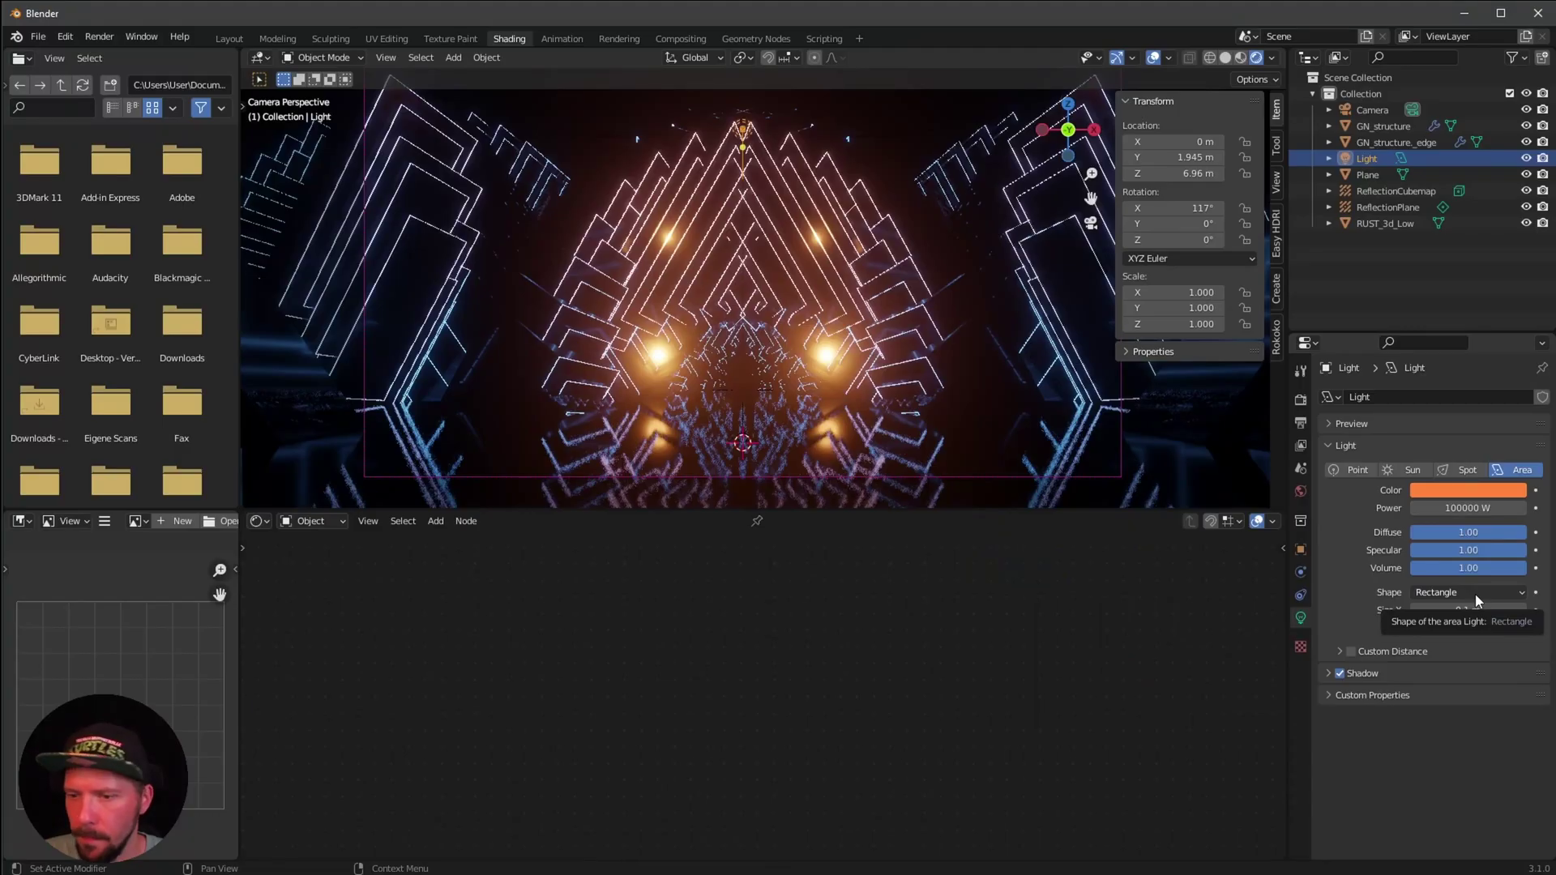
{"action": "left_click", "coordinate": [1467, 610]}
{"action": "type", "text": "17.6+"}
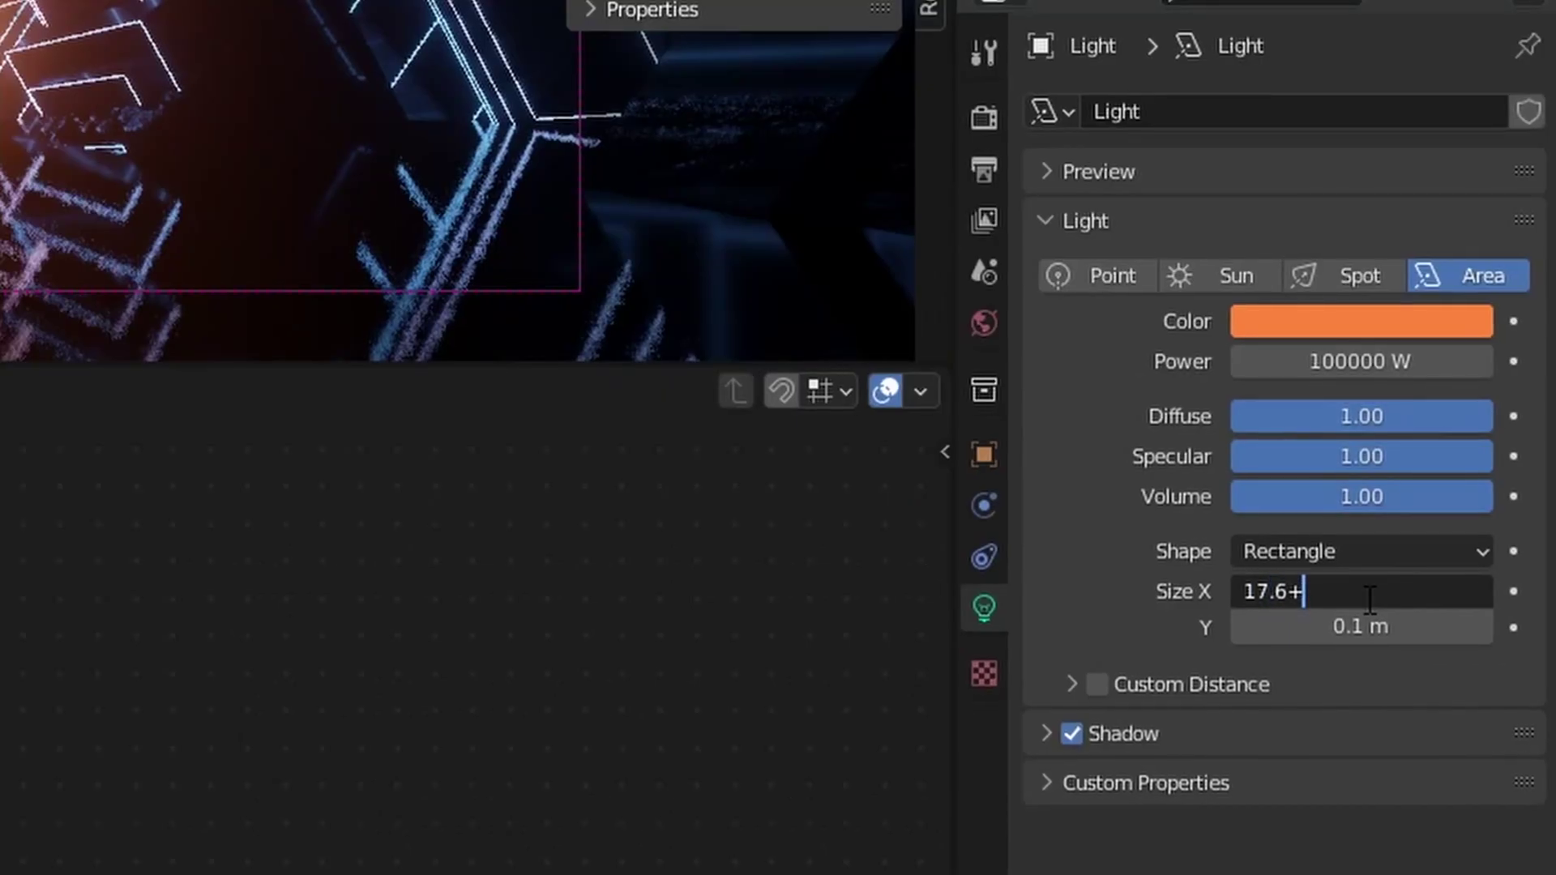
{"action": "key", "text": "BackSpace"}
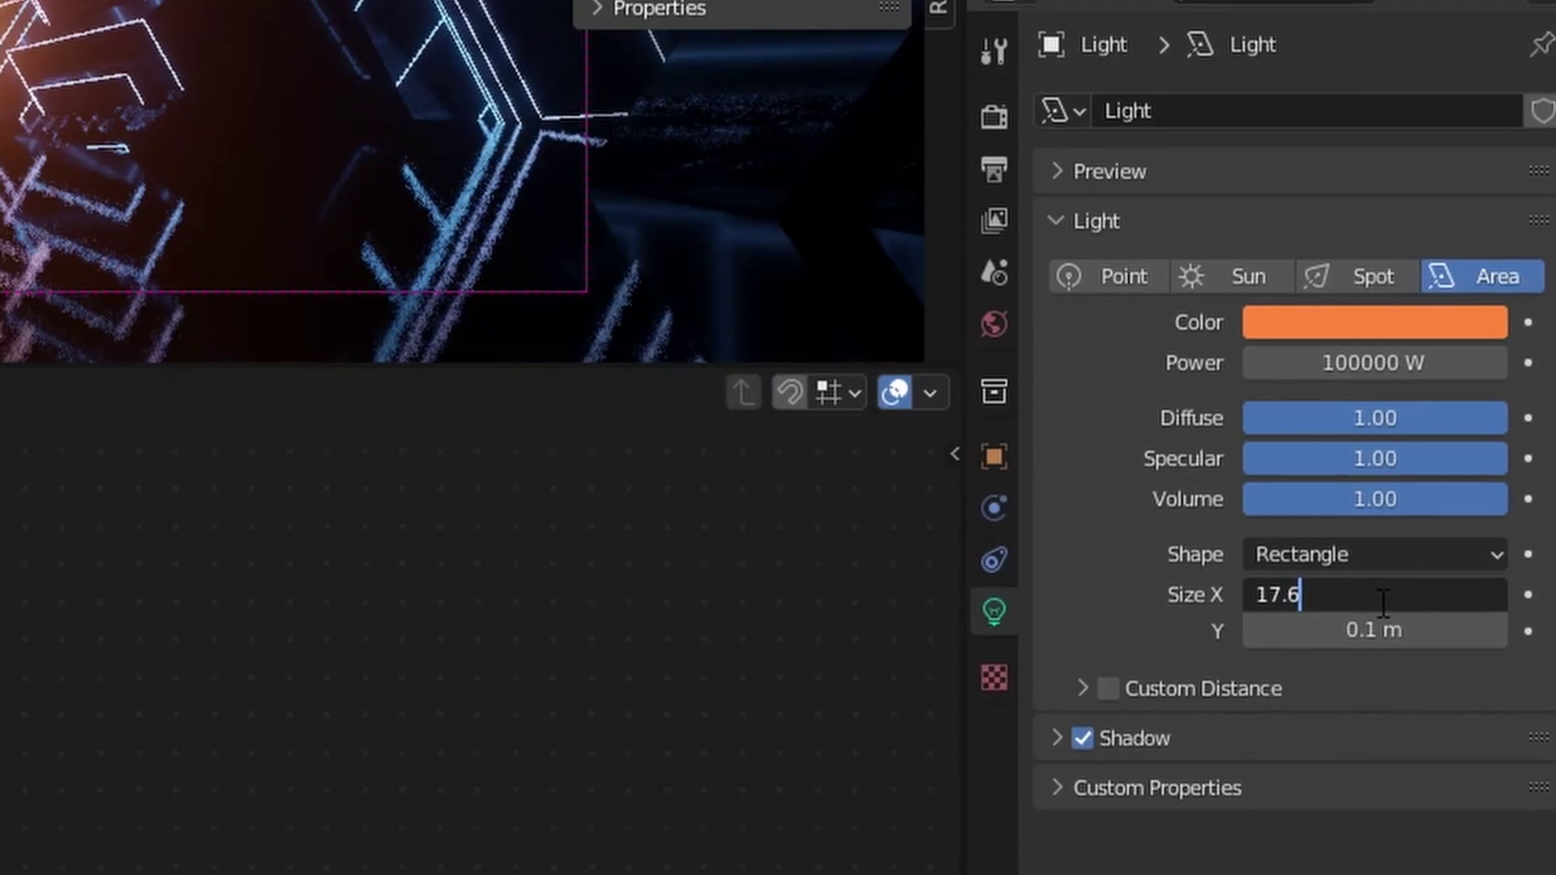
{"action": "key", "text": "Tab"}
{"action": "type", "text": "14"}
{"action": "key", "text": "Return"}
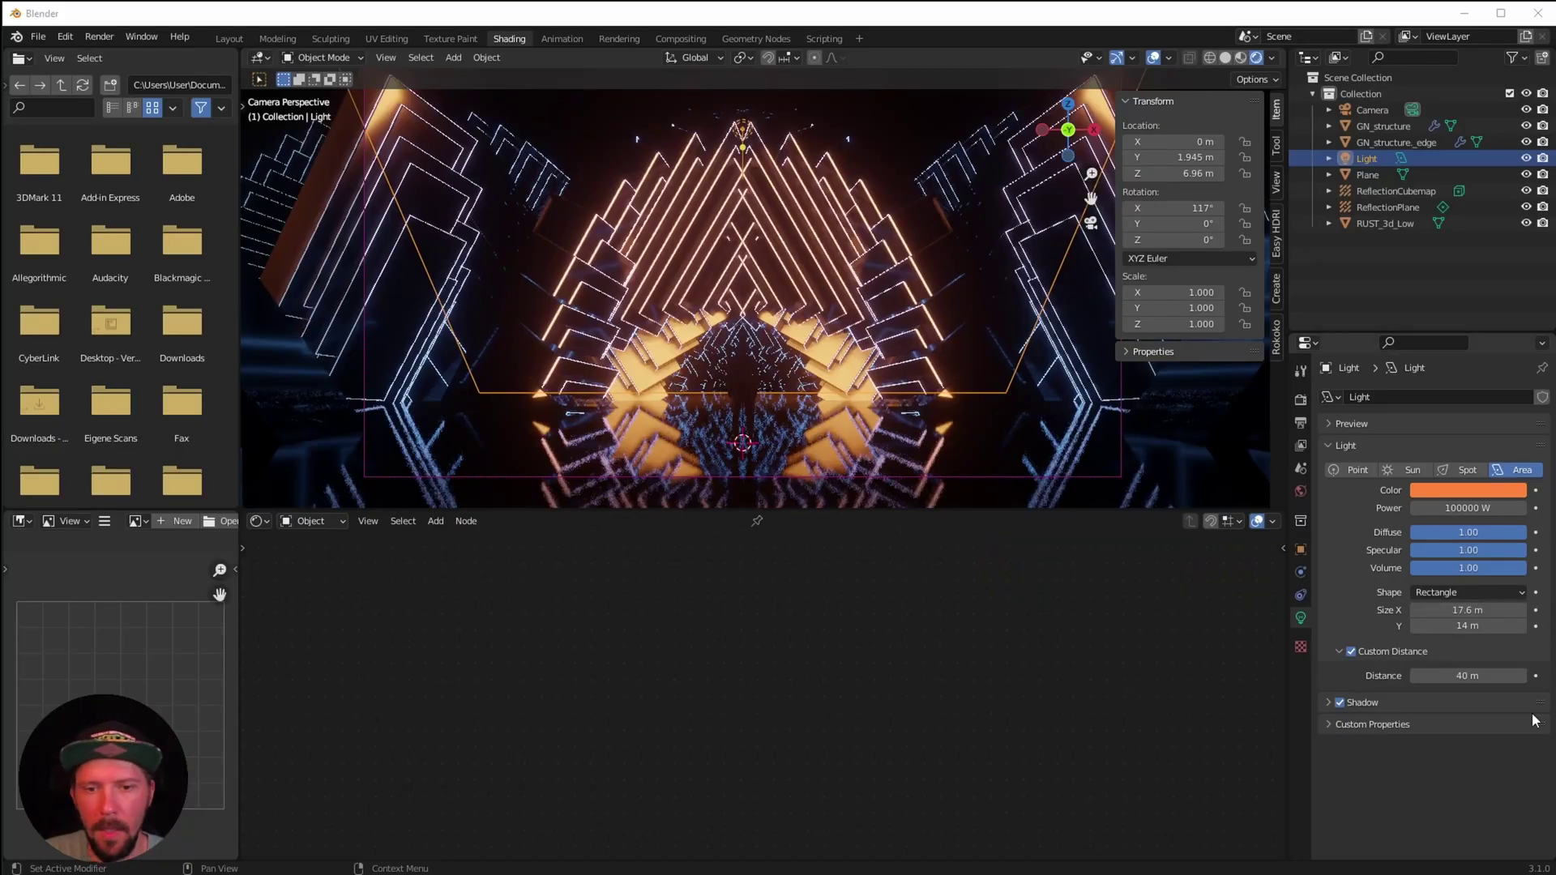
Set the area light's custom distance to 15 m and rename the light object to Light_orange
{"action": "double_click", "coordinate": [1464, 676]}
{"action": "type", "text": "15"}
{"action": "key", "text": "Return"}
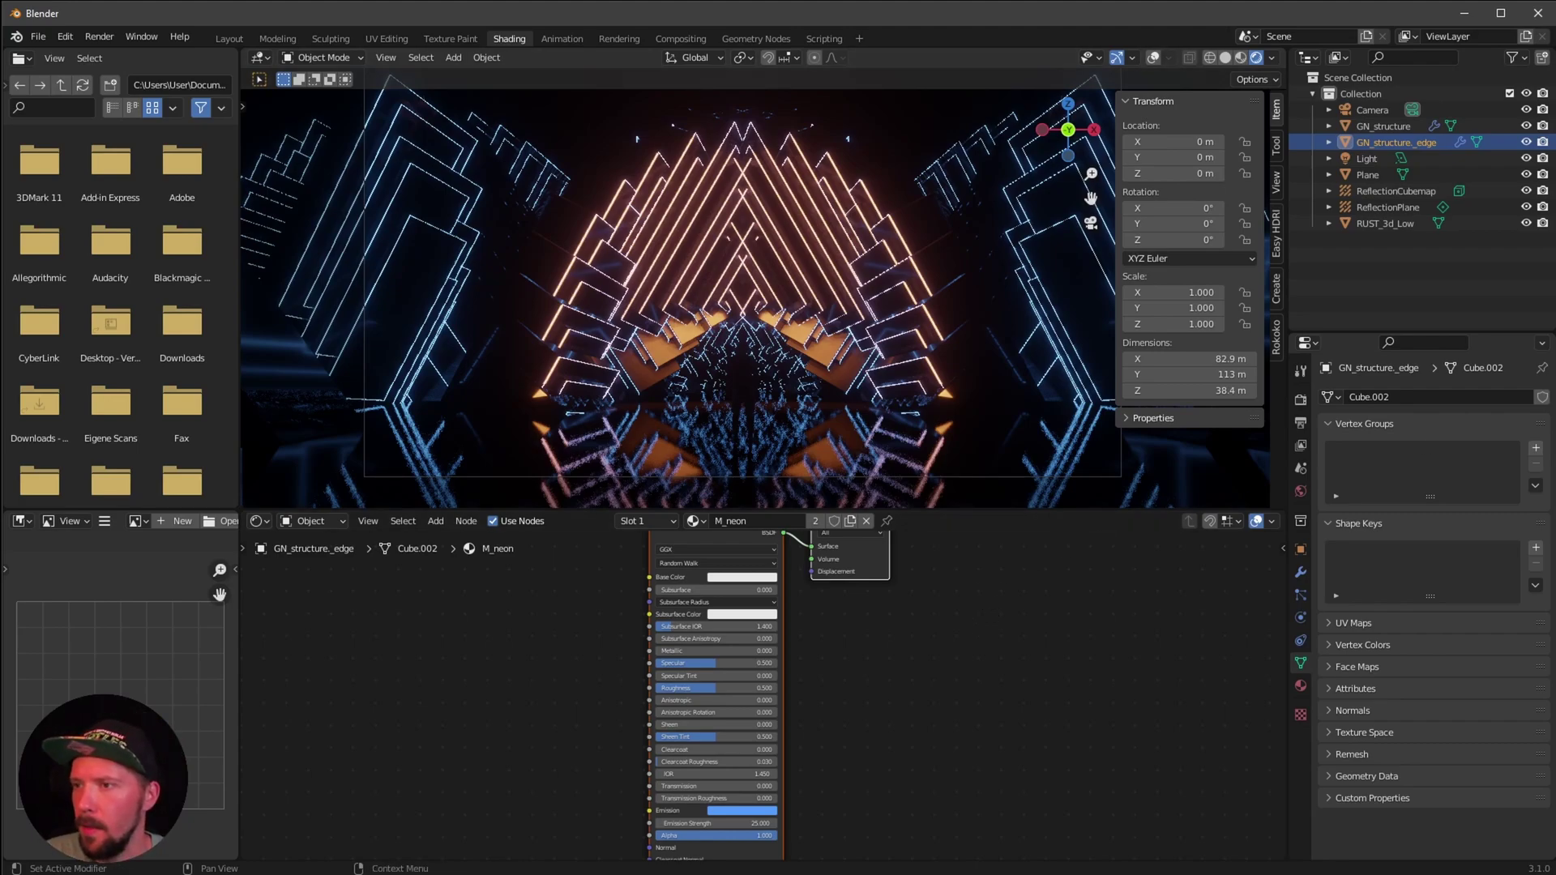
{"action": "double_click", "coordinate": [1365, 158]}
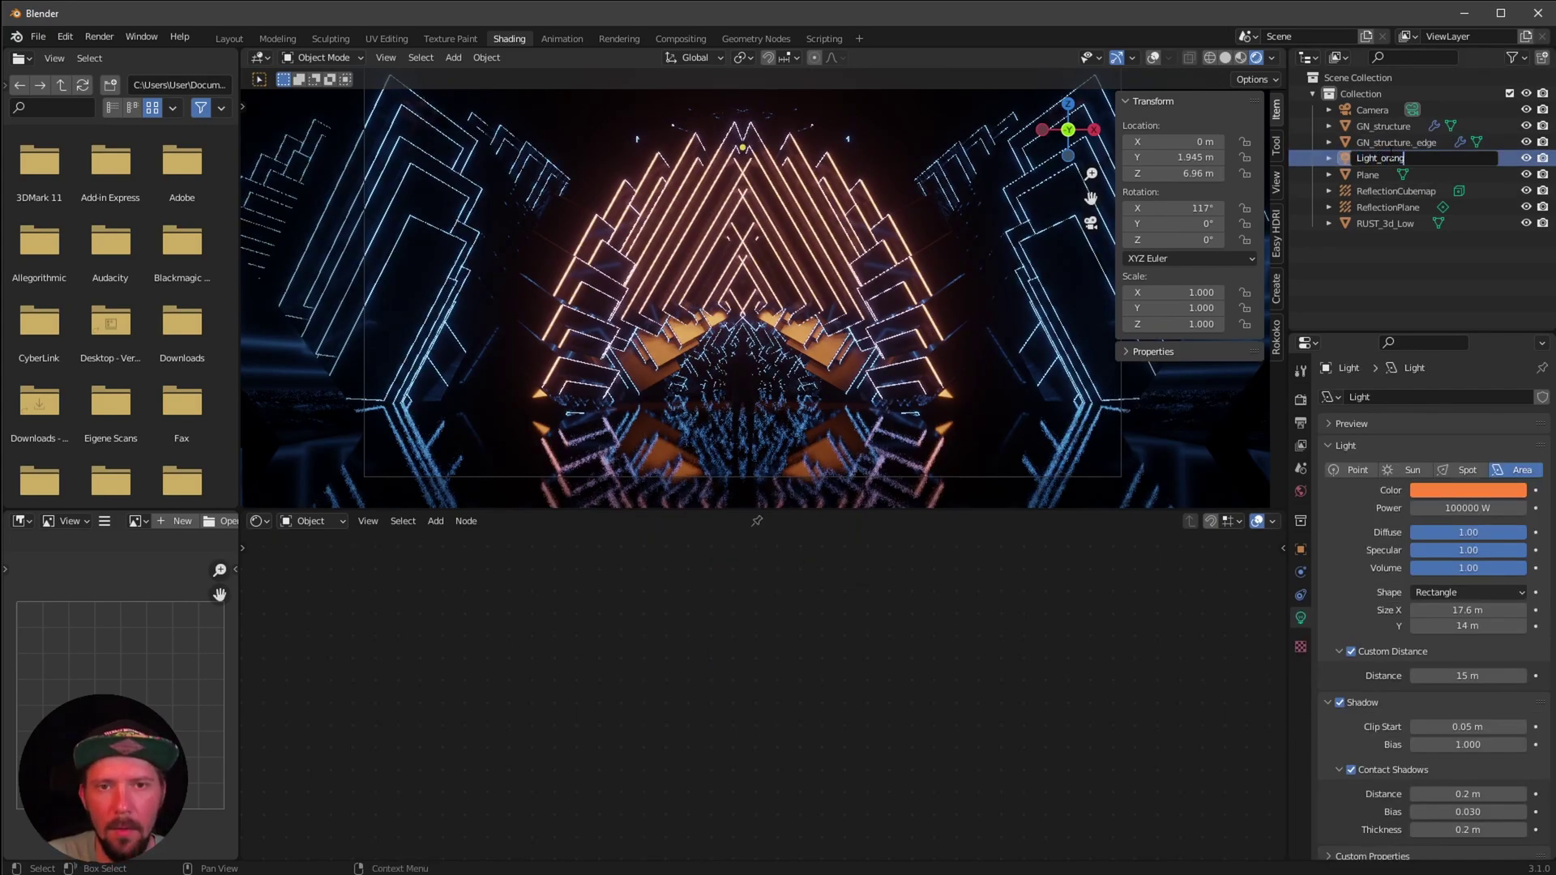
{"action": "key", "text": "Return"}
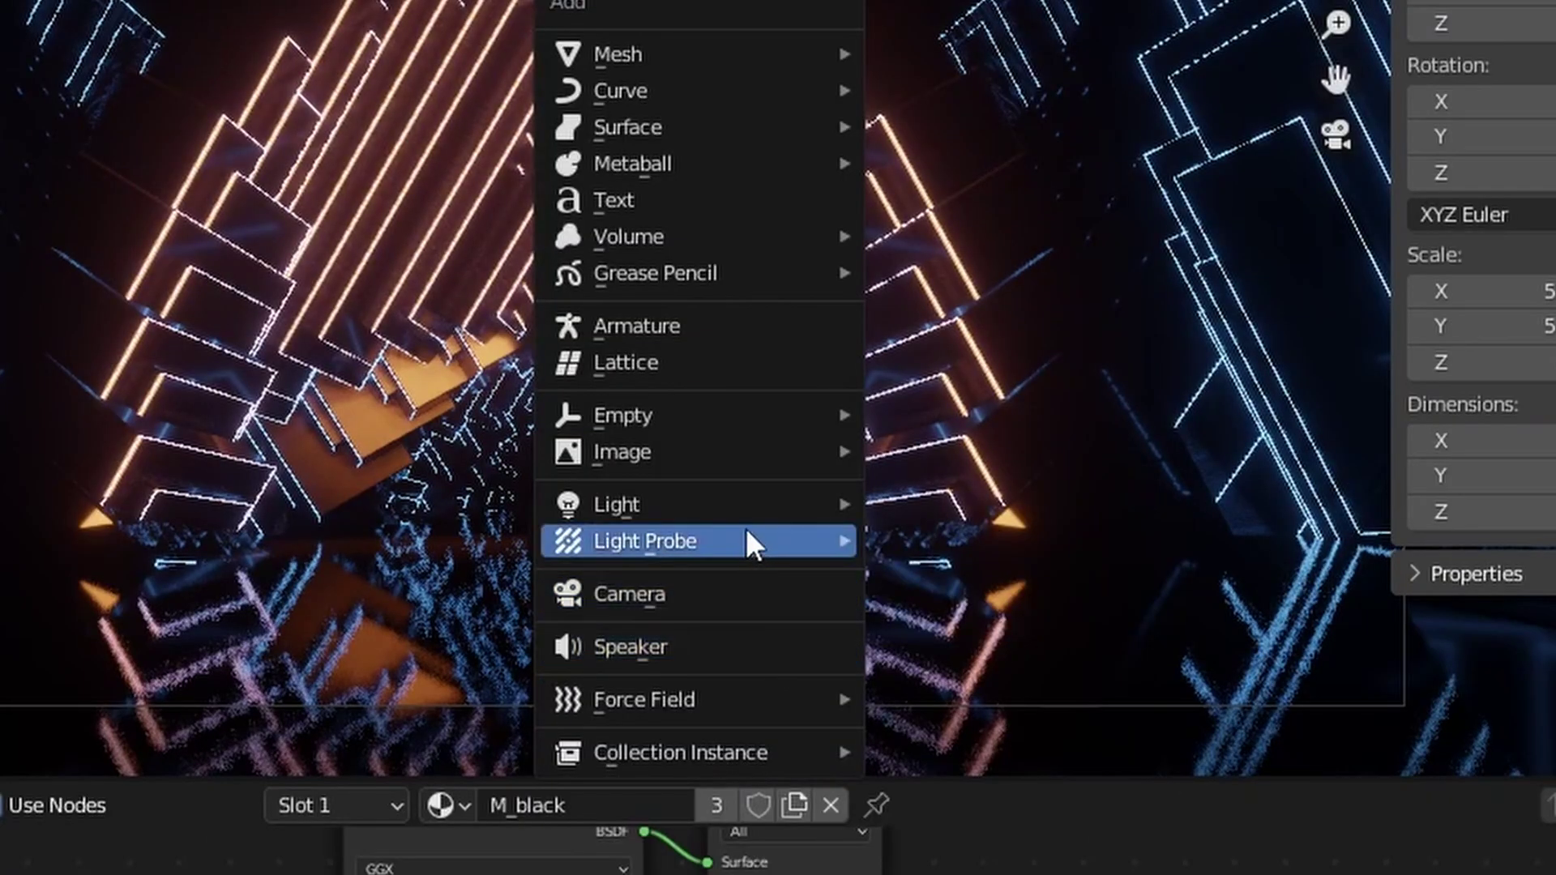
Add a point light to the scene and set its color to light blue
{"action": "mouse_move", "coordinate": [835, 387]}
{"action": "left_click", "coordinate": [916, 388]}
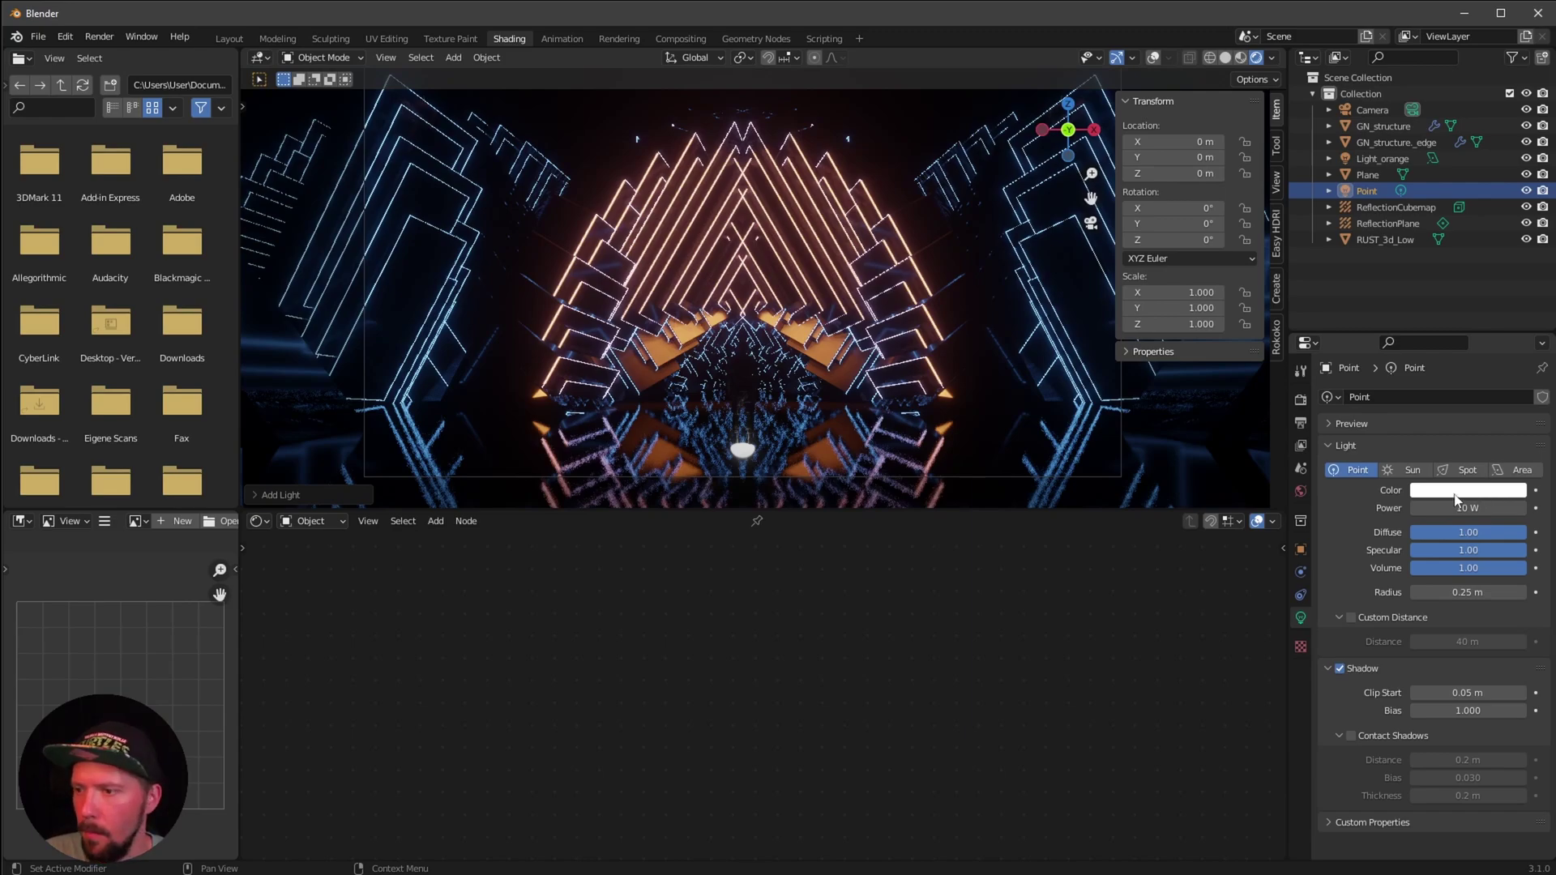
{"action": "left_click", "coordinate": [1463, 490]}
{"action": "left_click_drag", "start_coordinate": [1466, 333], "coordinate": [1469, 301]}
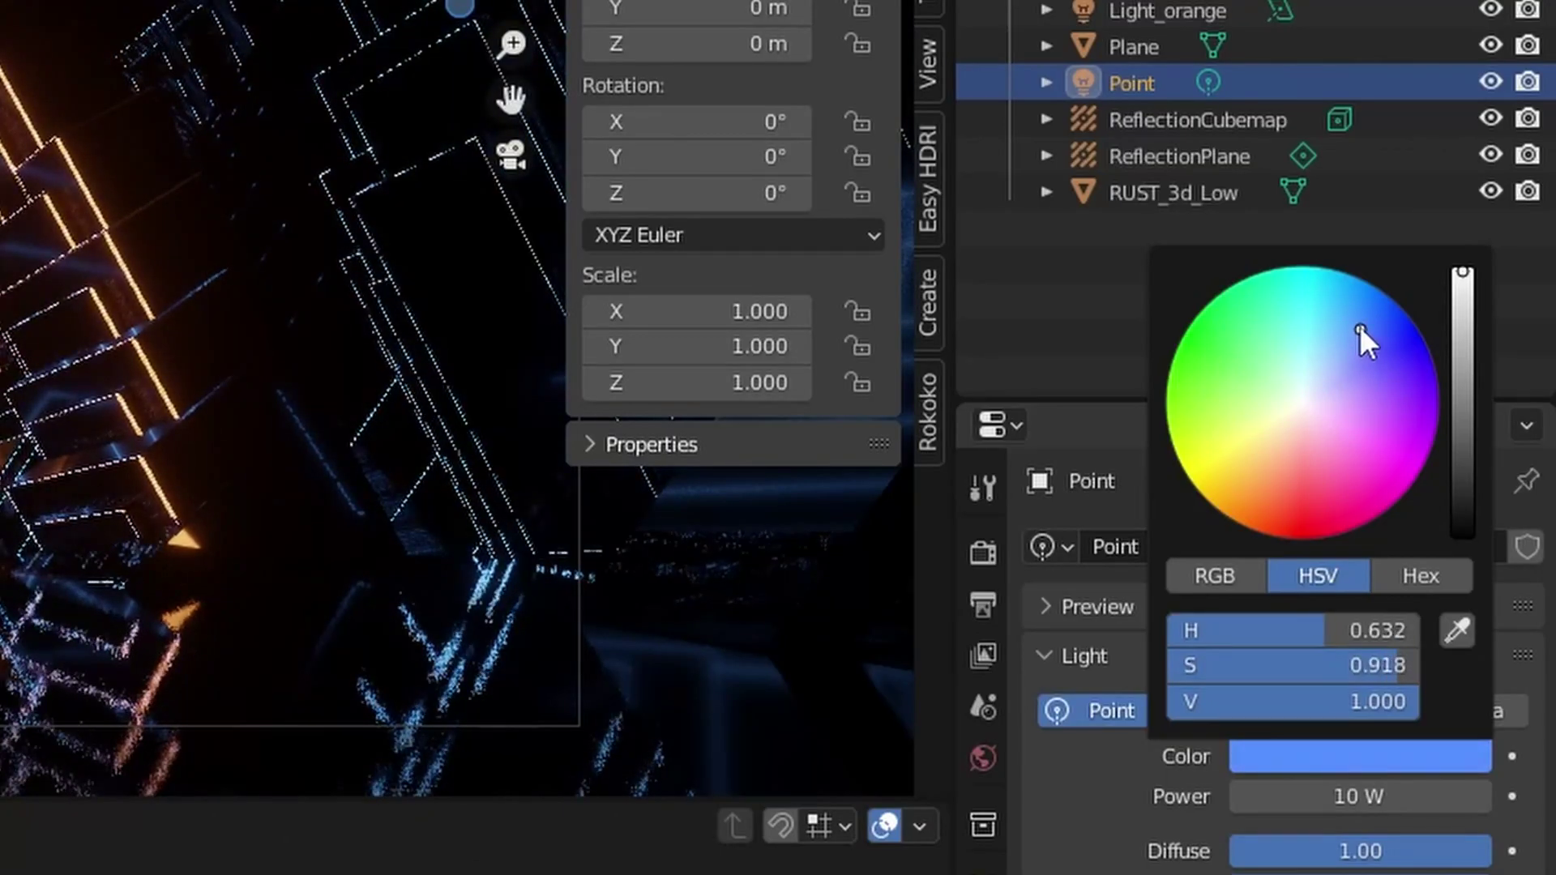
{"action": "left_click_drag", "start_coordinate": [1360, 329], "coordinate": [1350, 320]}
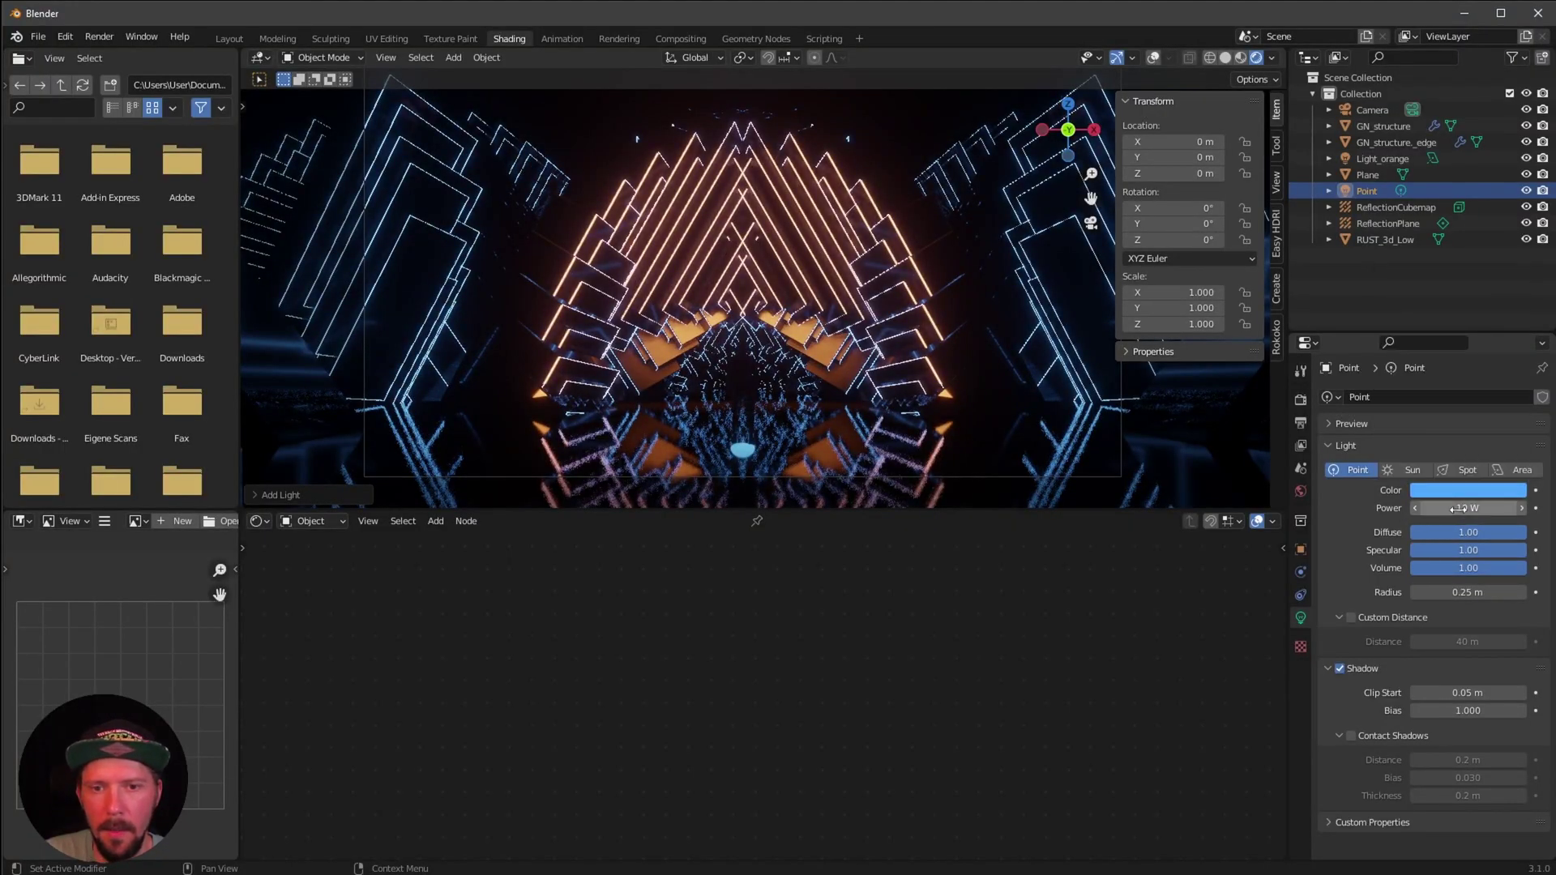
Set the blue point light's power to 10000 W and enable contact shadows for it
{"action": "left_click", "coordinate": [1459, 508]}
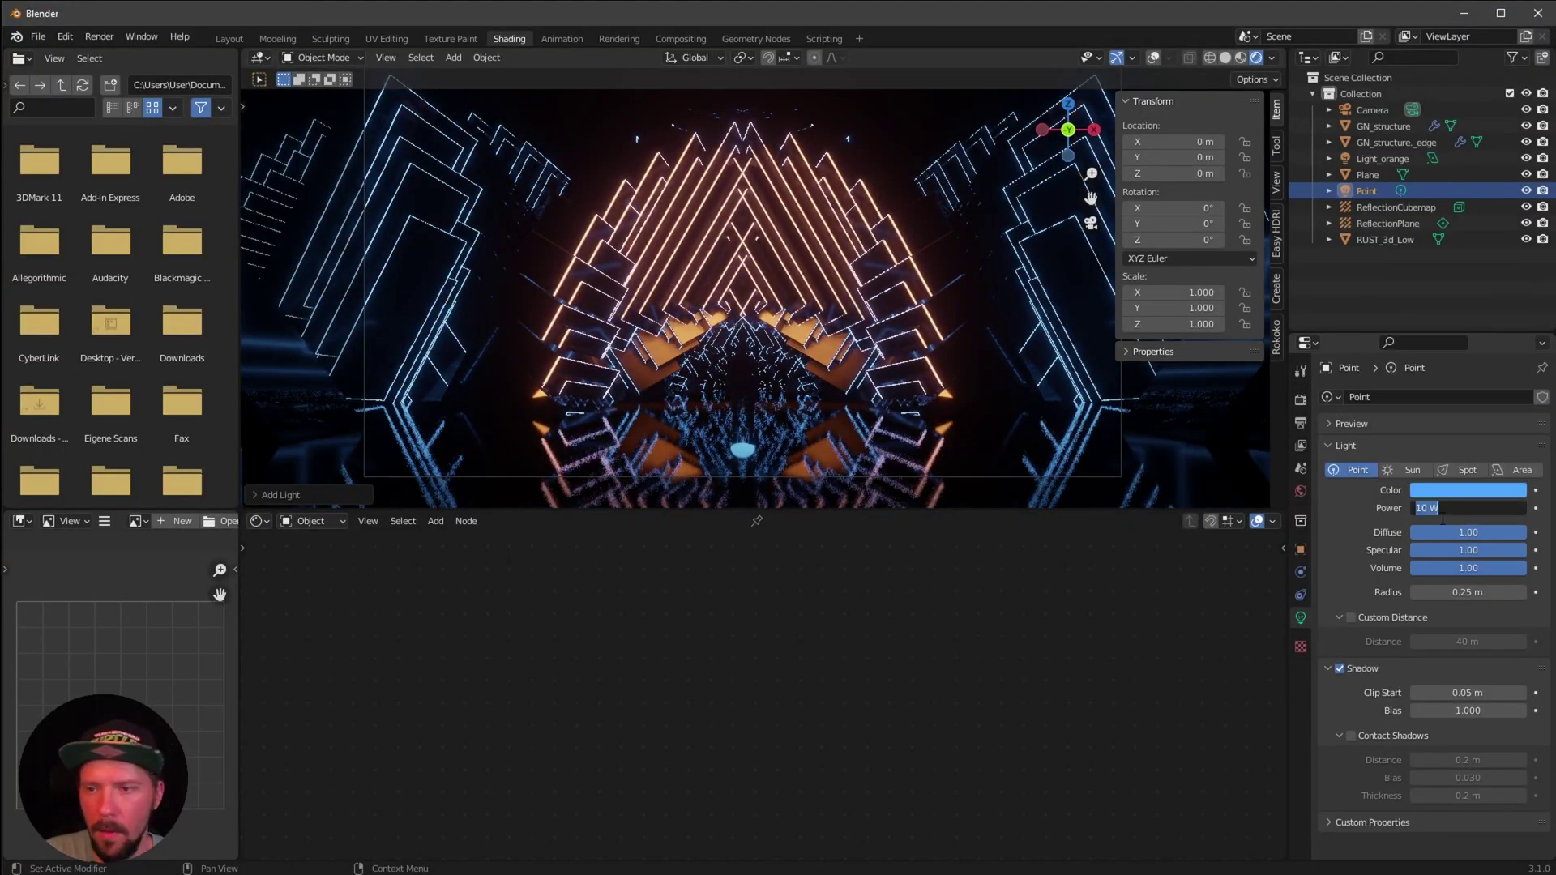
{"action": "type", "text": "10"}
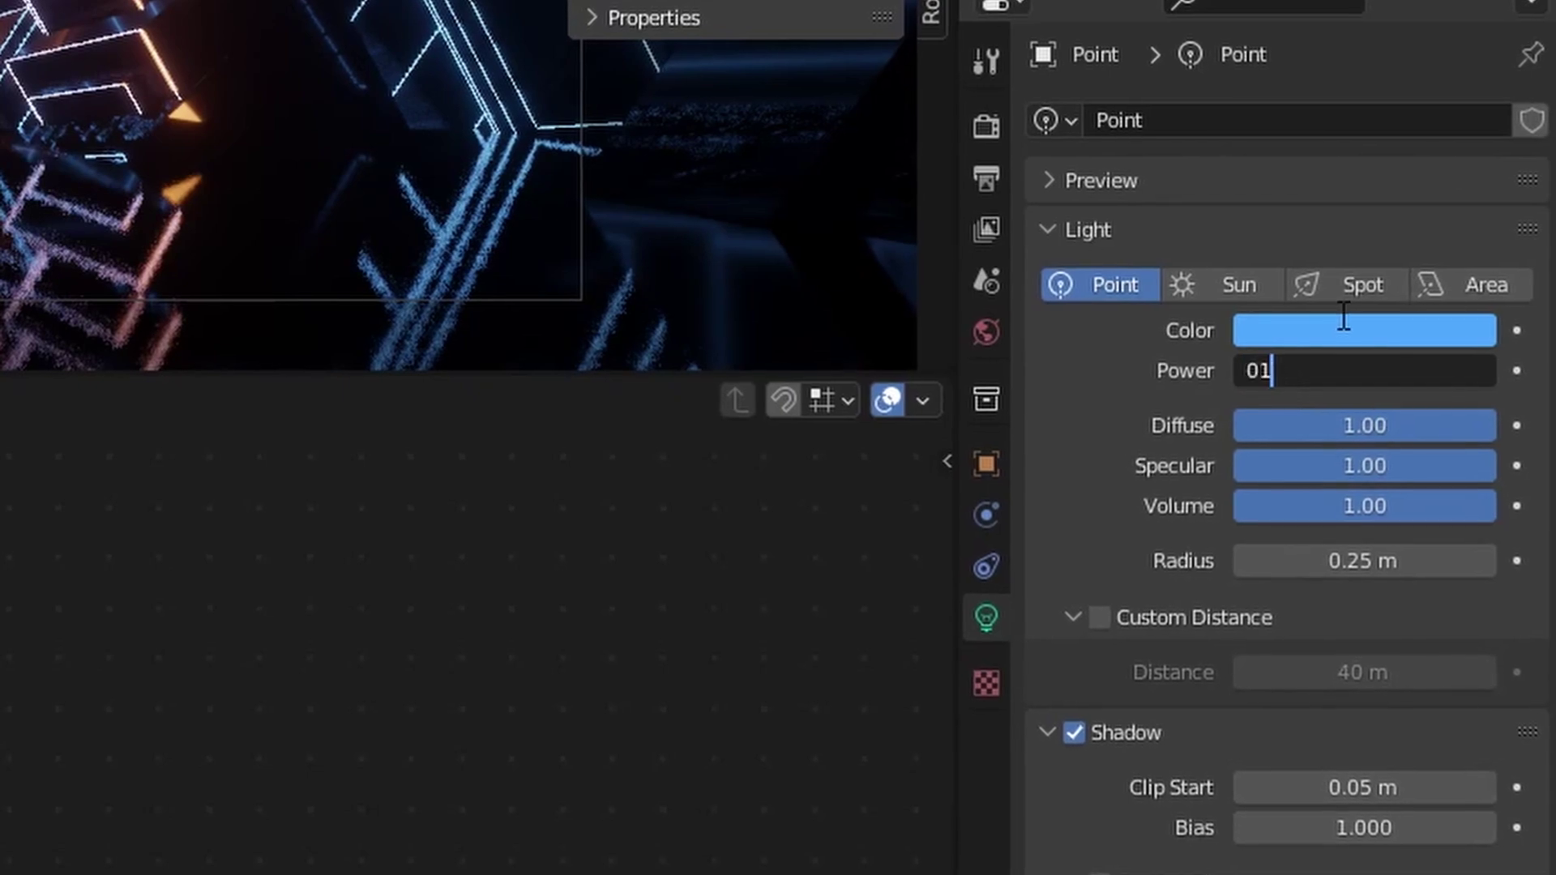
{"action": "type", "text": "00"}
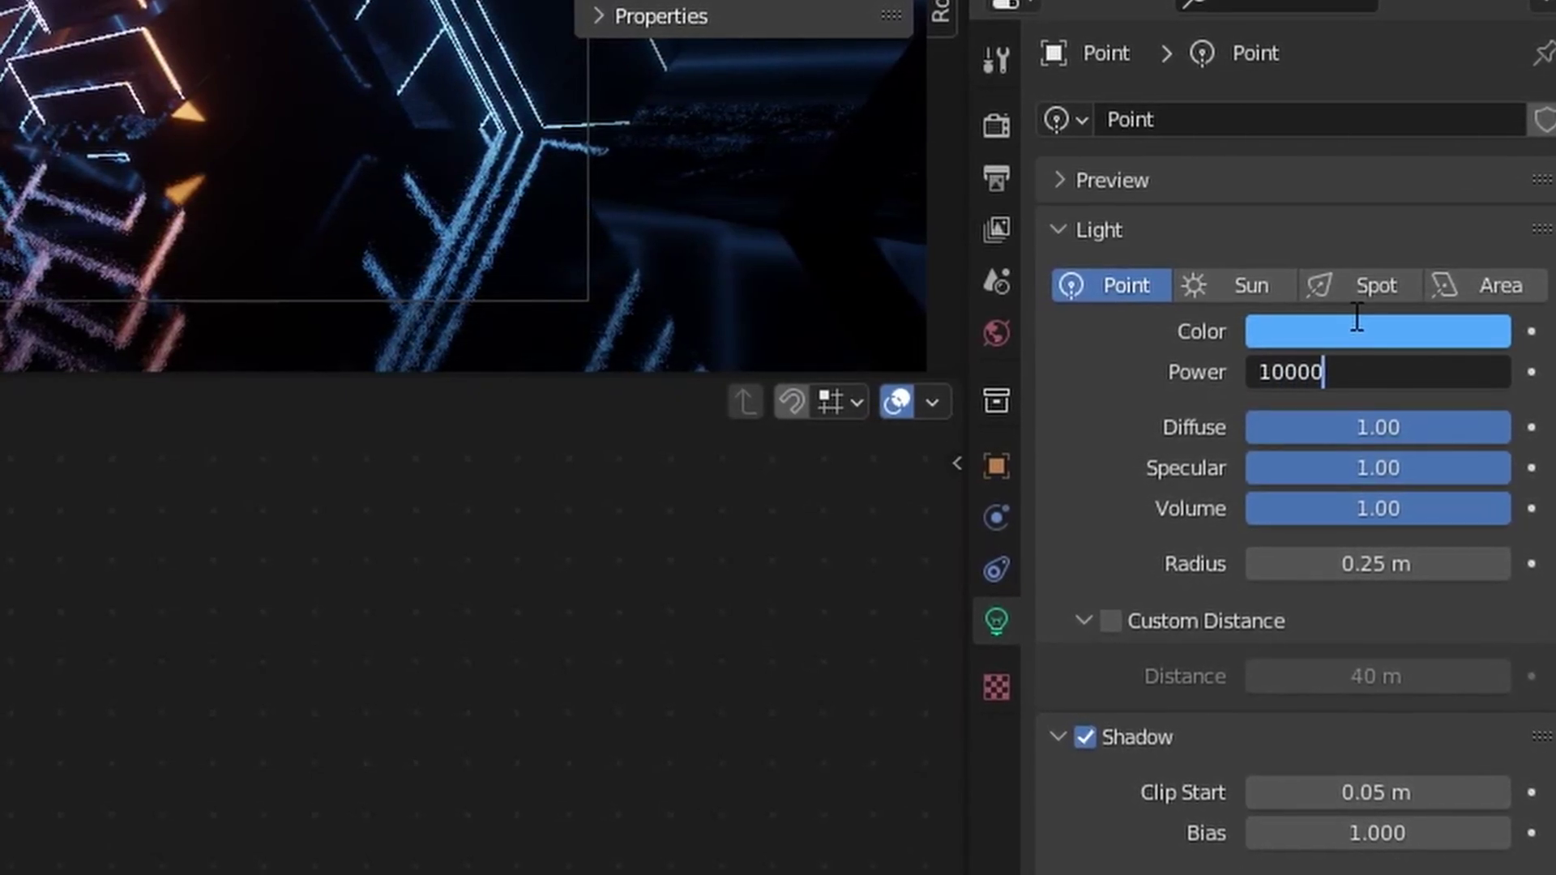
{"action": "key", "text": "Return"}
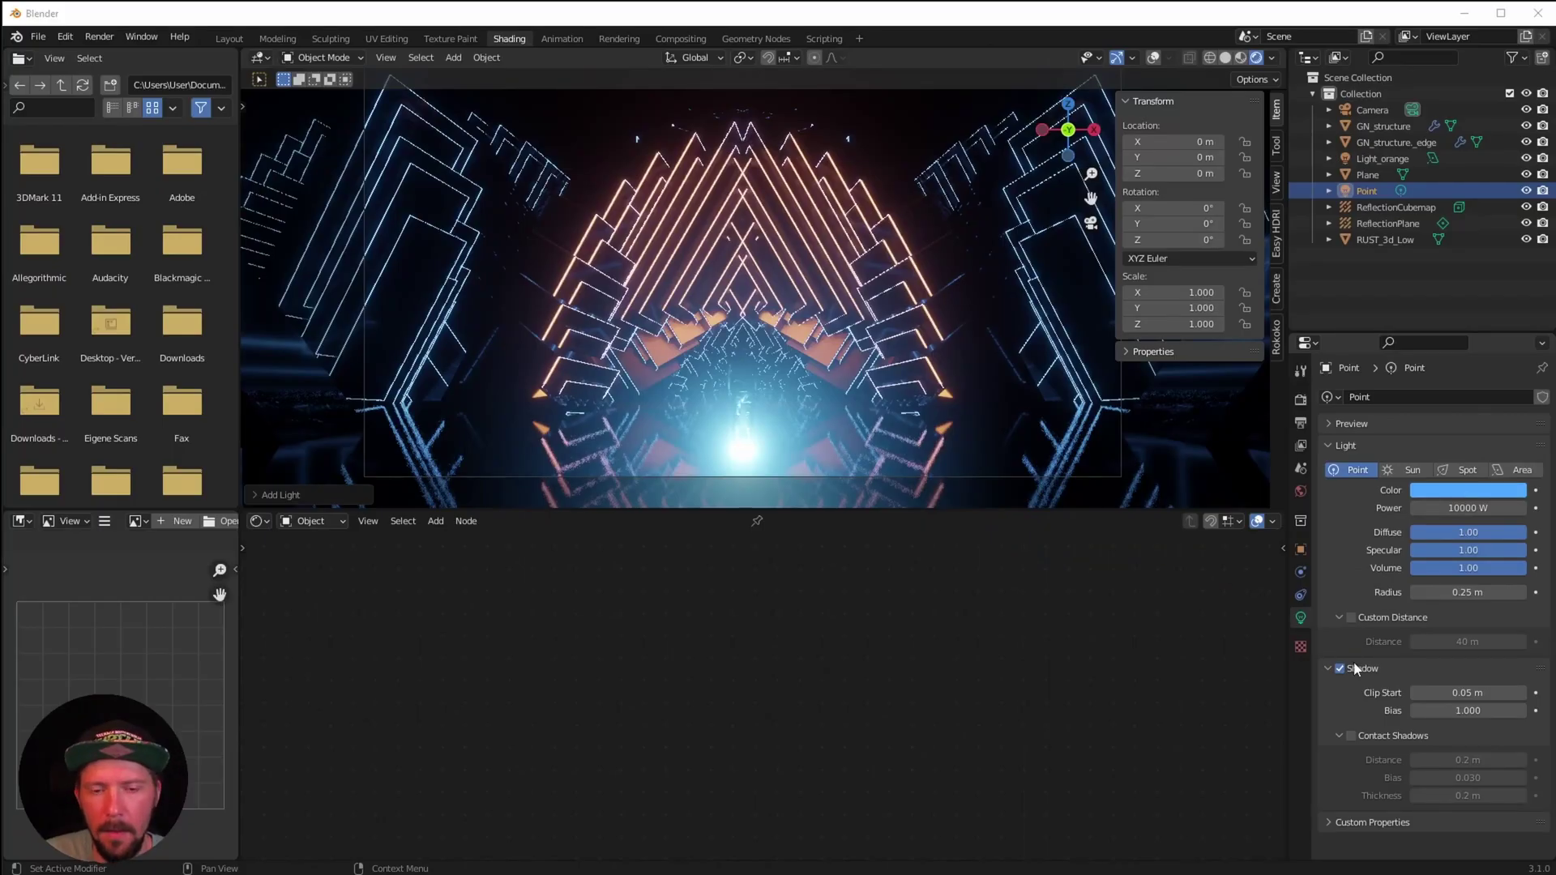
{"action": "left_click", "coordinate": [1330, 672]}
{"action": "left_click", "coordinate": [1330, 673]}
{"action": "left_click", "coordinate": [1352, 735]}
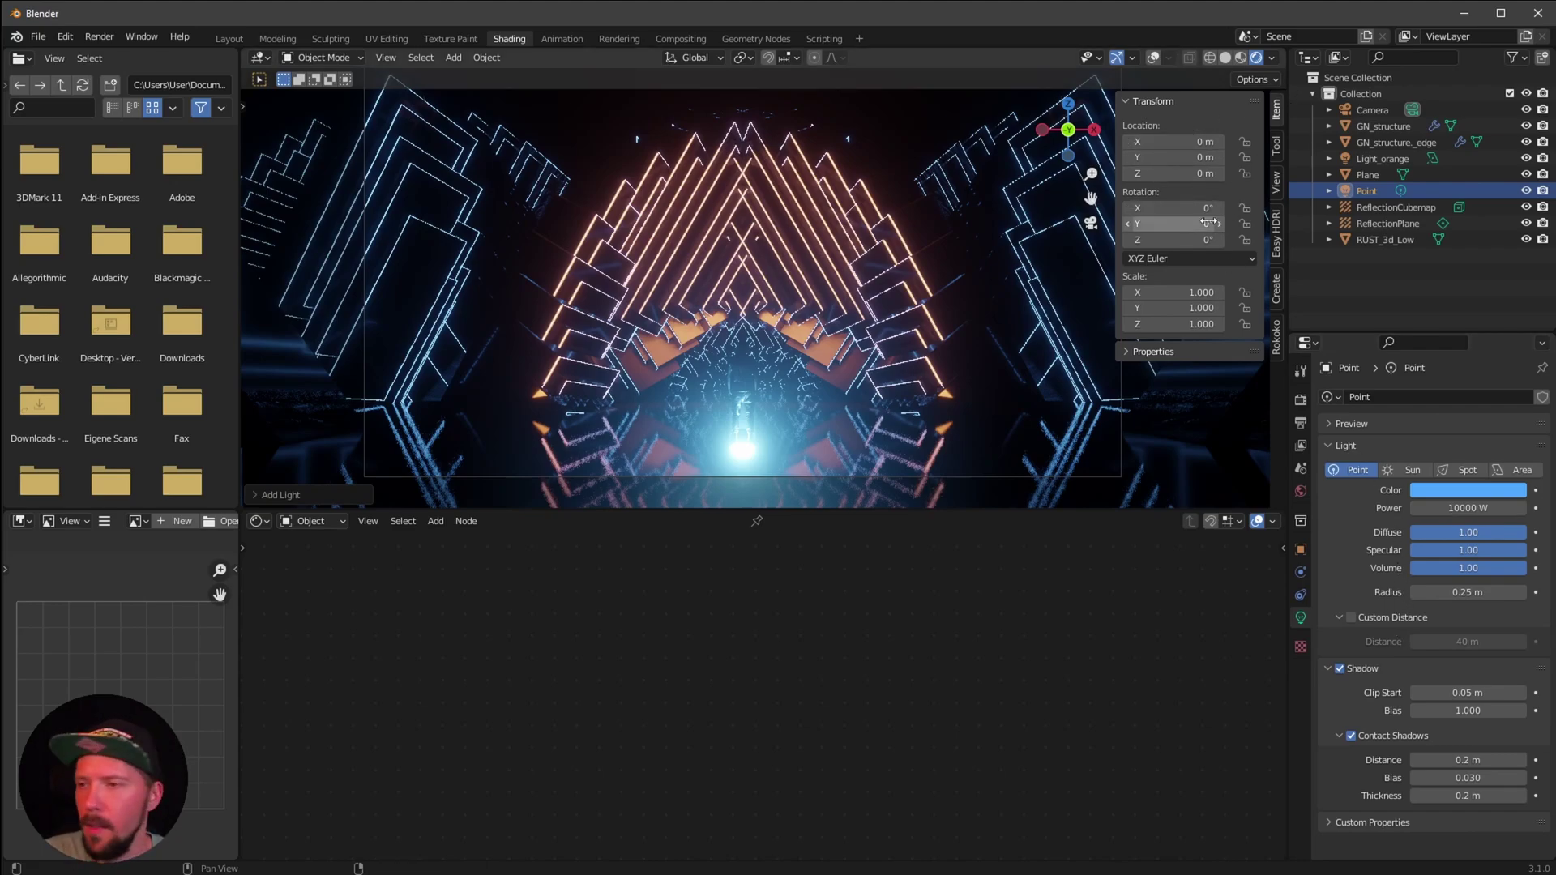
Move the blue point light to location Y 6 m and Z 6 m
{"action": "double_click", "coordinate": [1191, 157]}
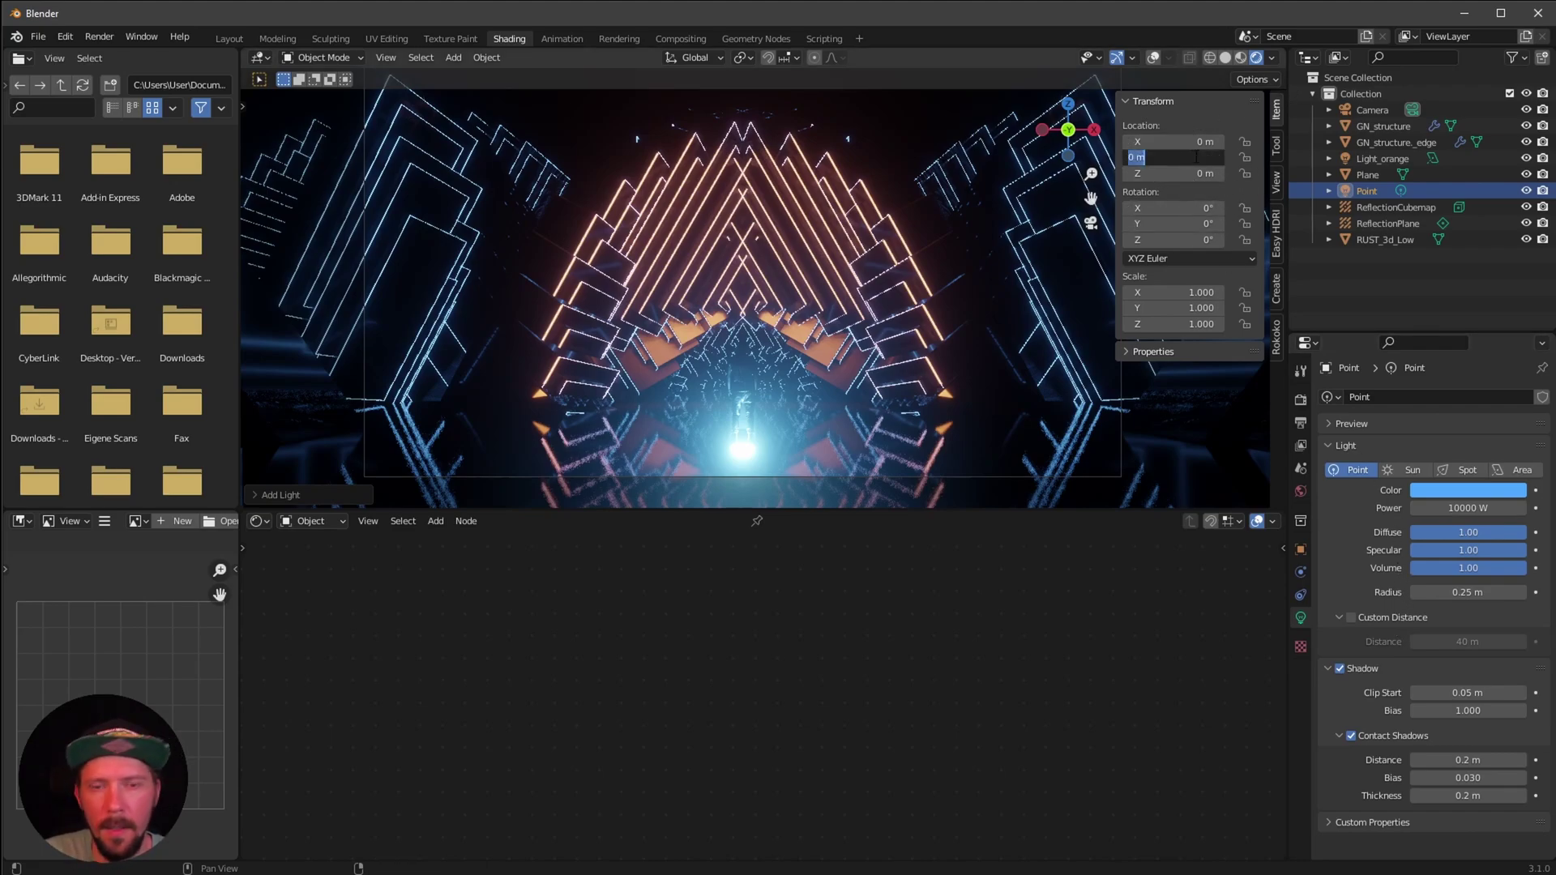
{"action": "type", "text": "6"}
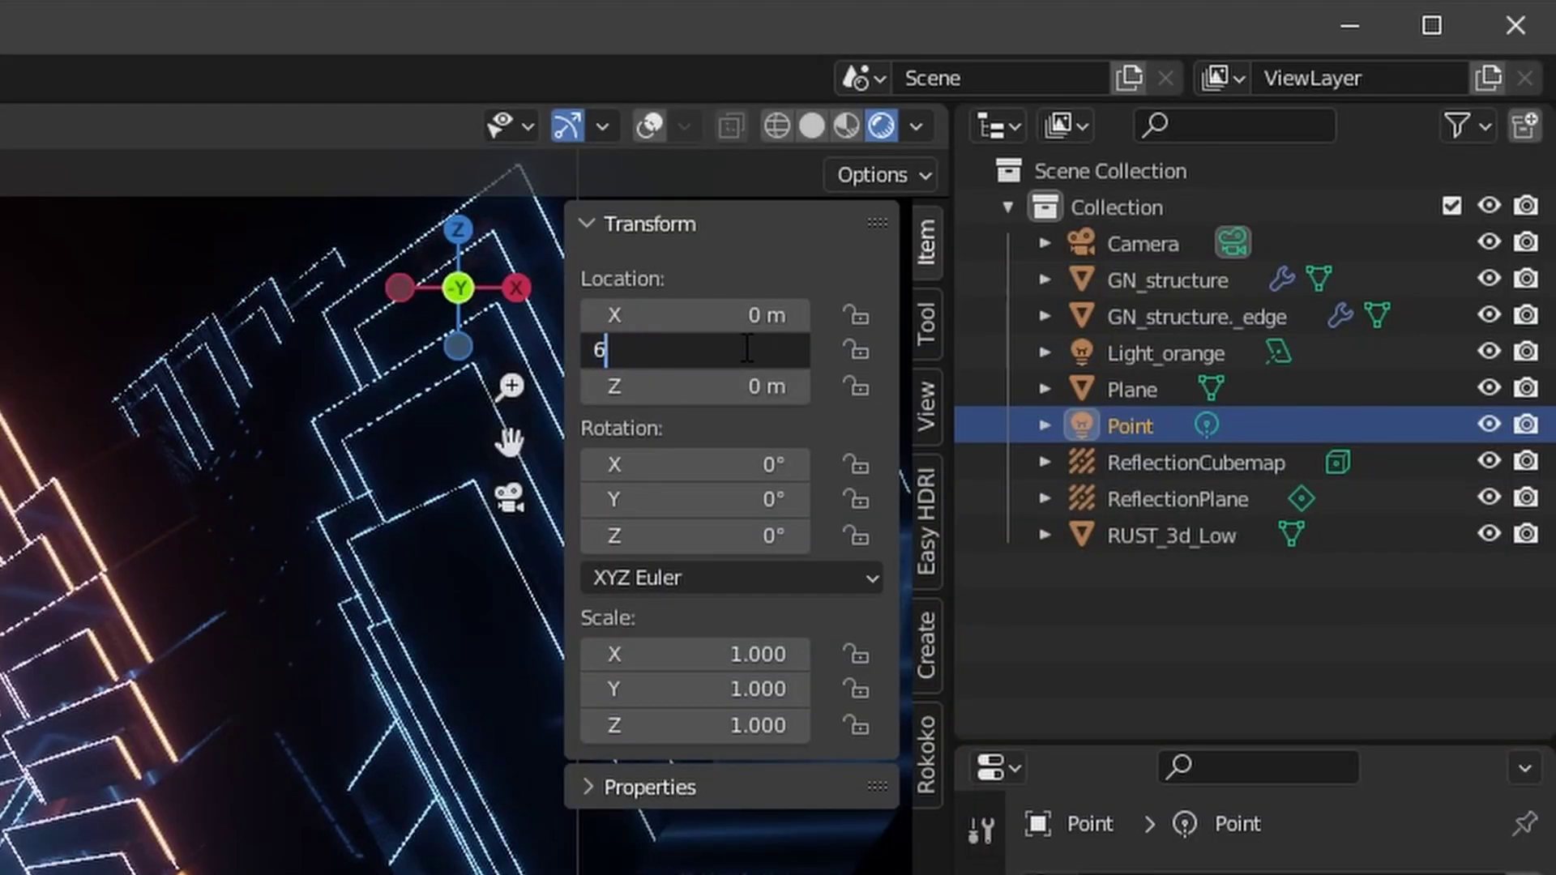
{"action": "key", "text": "Tab"}
{"action": "type", "text": "6"}
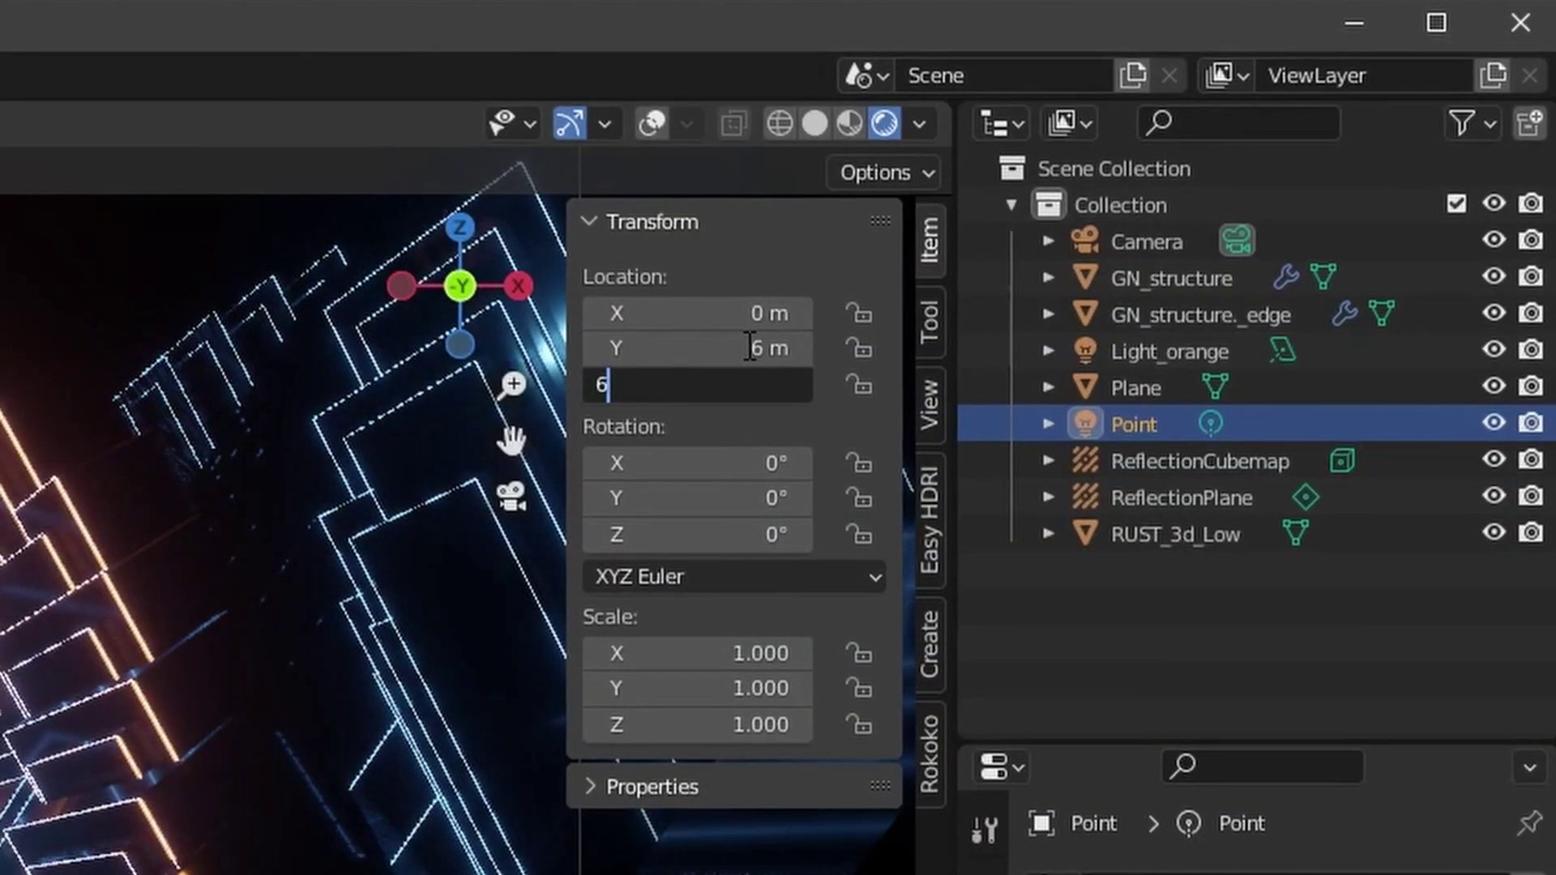
{"action": "key", "text": "Return"}
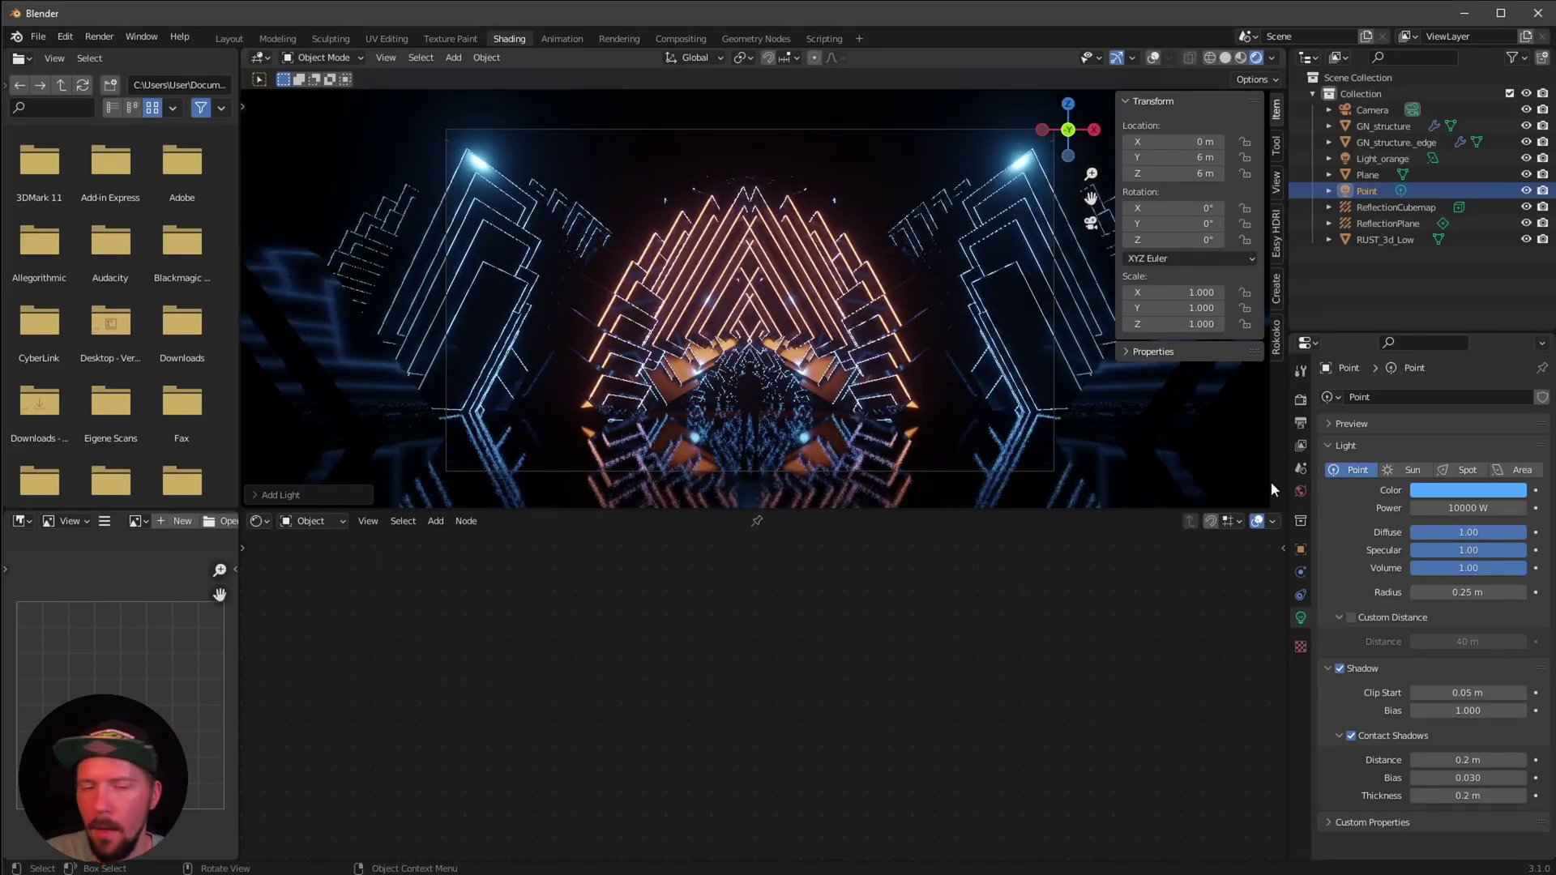
Duplicate the blue point light in place and set the copy's color to orange
{"action": "scroll", "coordinate": [1132, 432], "scroll_direction": "up", "scroll_amount": 1}
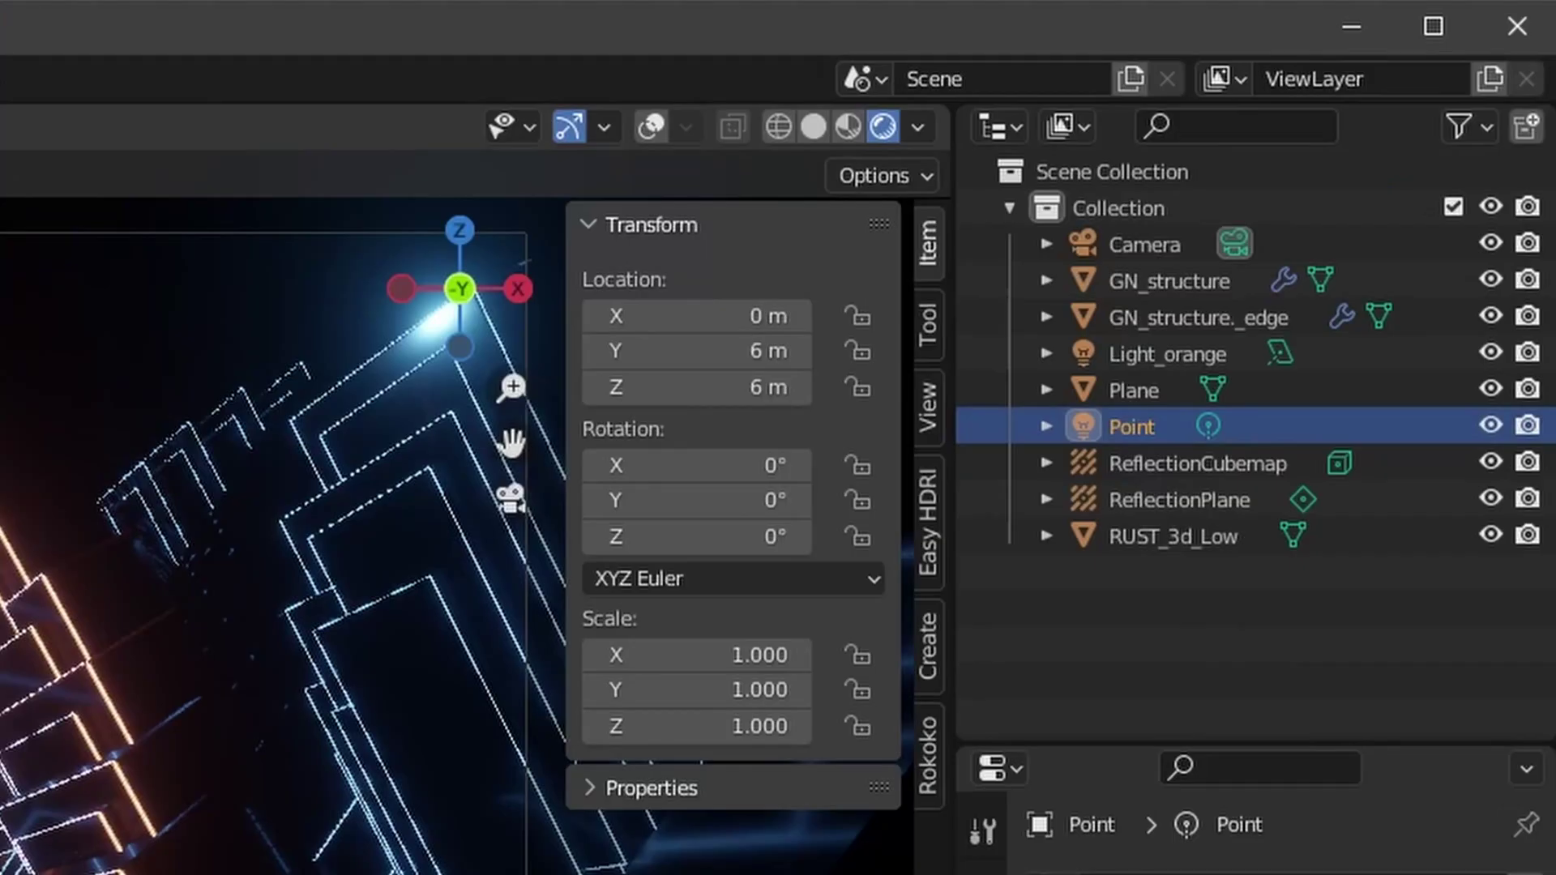
{"action": "key", "text": "shift+d"}
{"action": "right_click", "coordinate": [424, 799]}
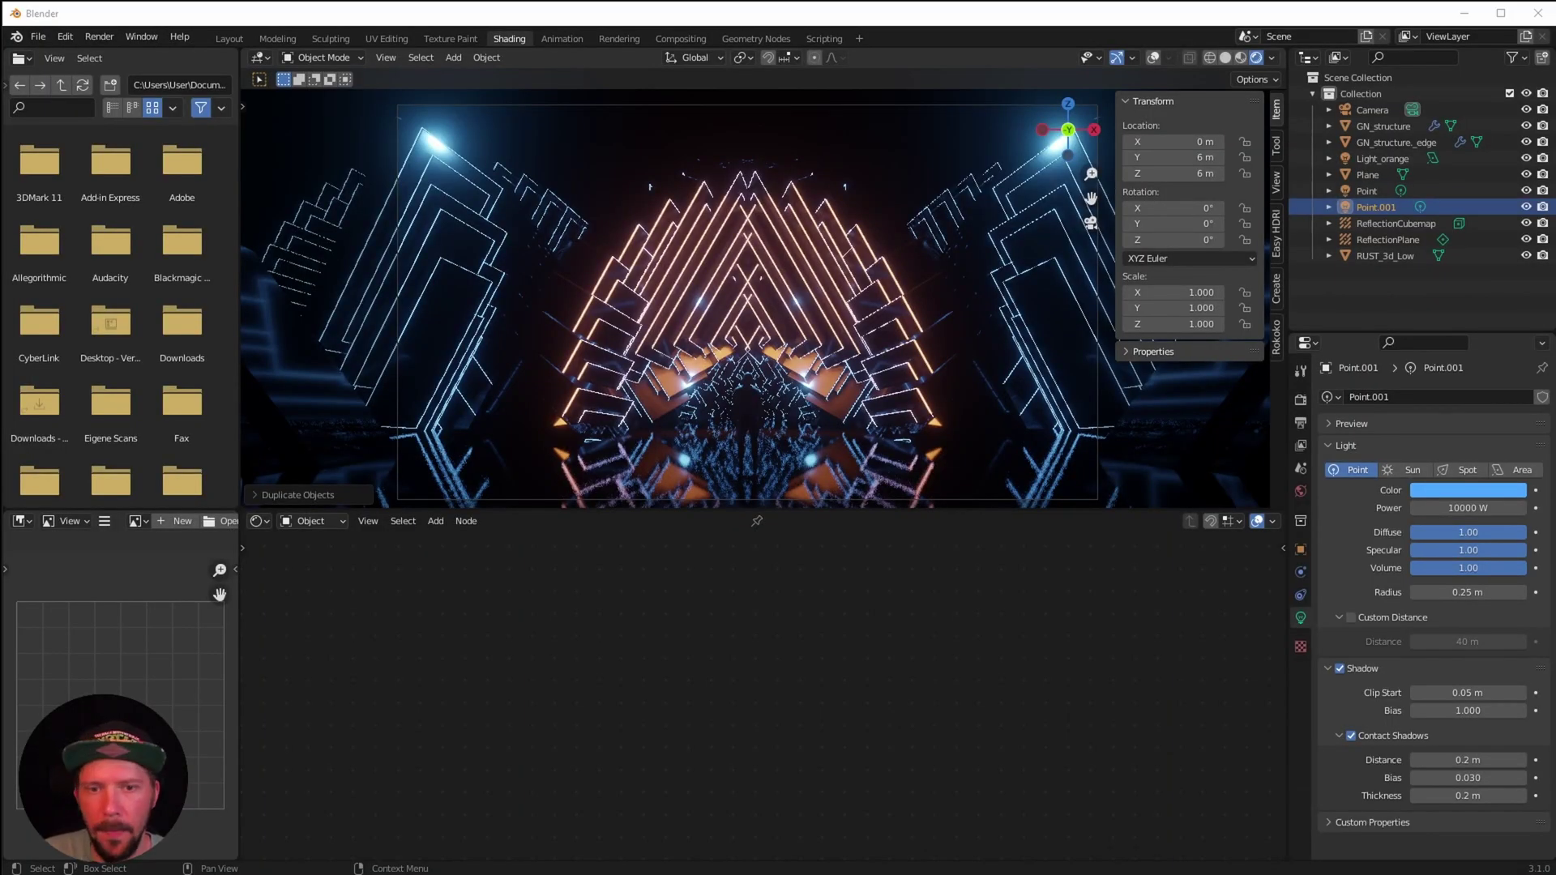
{"action": "left_click", "coordinate": [1470, 491]}
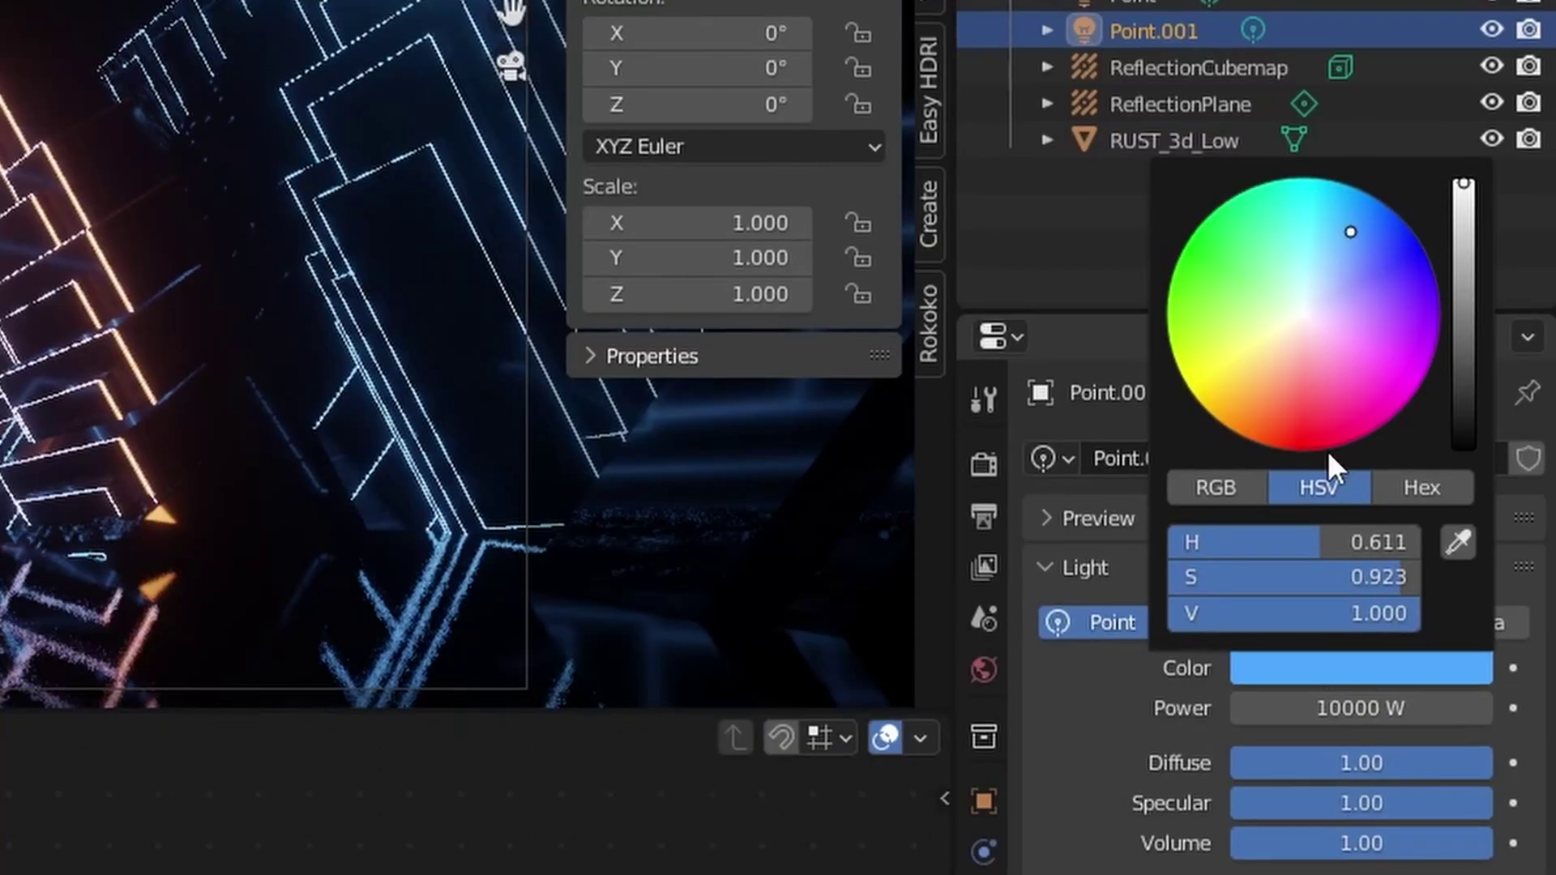
{"action": "mouse_move", "coordinate": [1323, 263]}
{"action": "left_mouse_down"}
{"action": "mouse_move", "coordinate": [1266, 377]}
{"action": "mouse_move", "coordinate": [1252, 371]}
{"action": "mouse_move", "coordinate": [1276, 392]}
{"action": "left_mouse_up"}
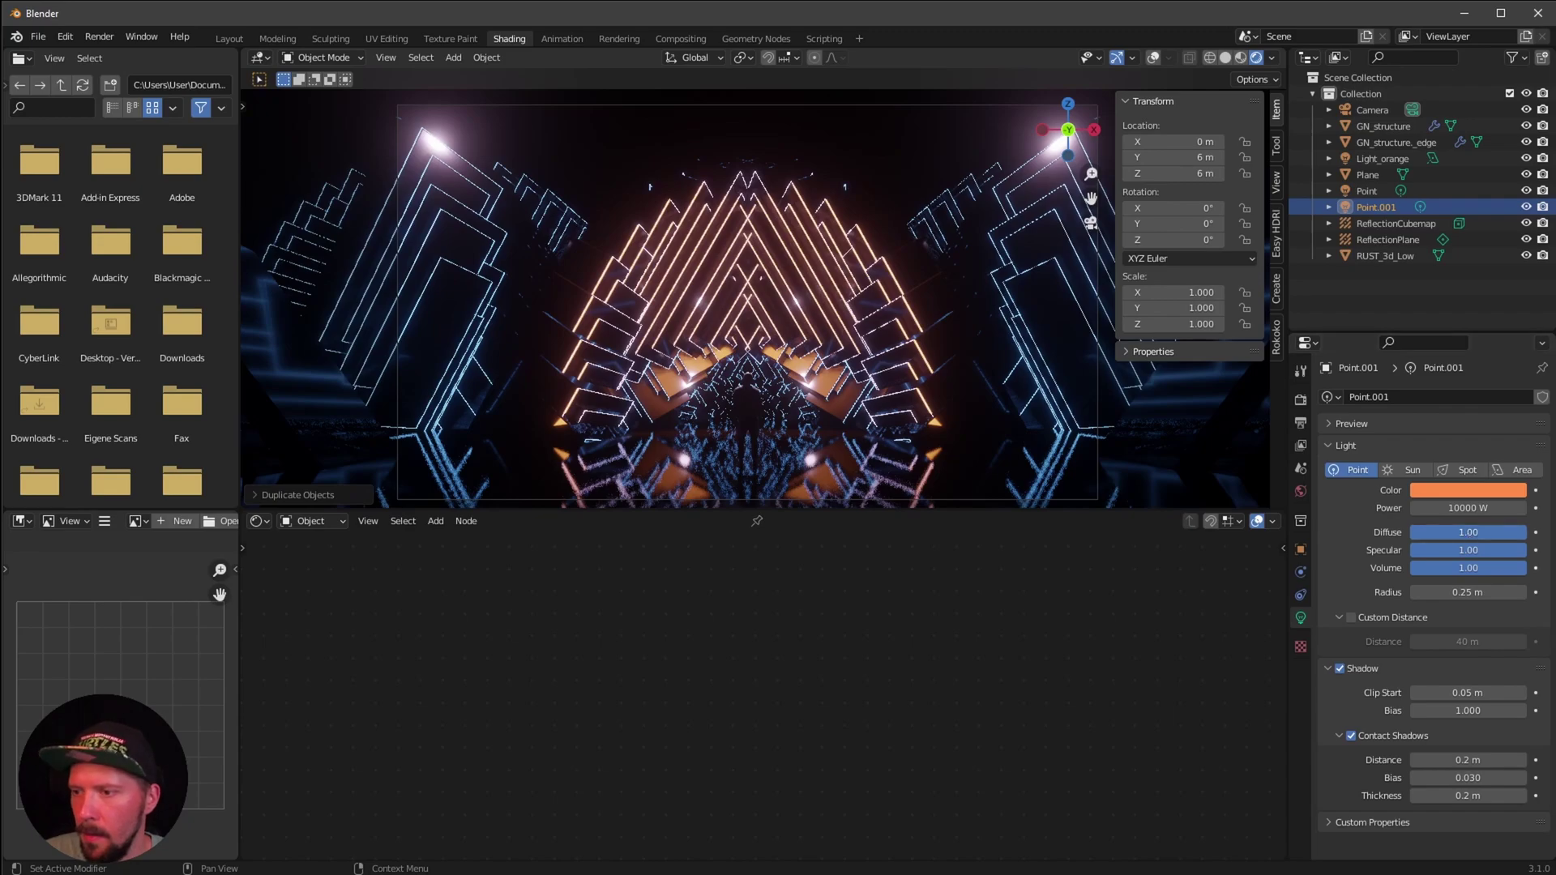
Enable custom distance on the orange point light and set it to 5 m
{"action": "left_click", "coordinate": [1351, 618]}
{"action": "left_click", "coordinate": [1486, 641]}
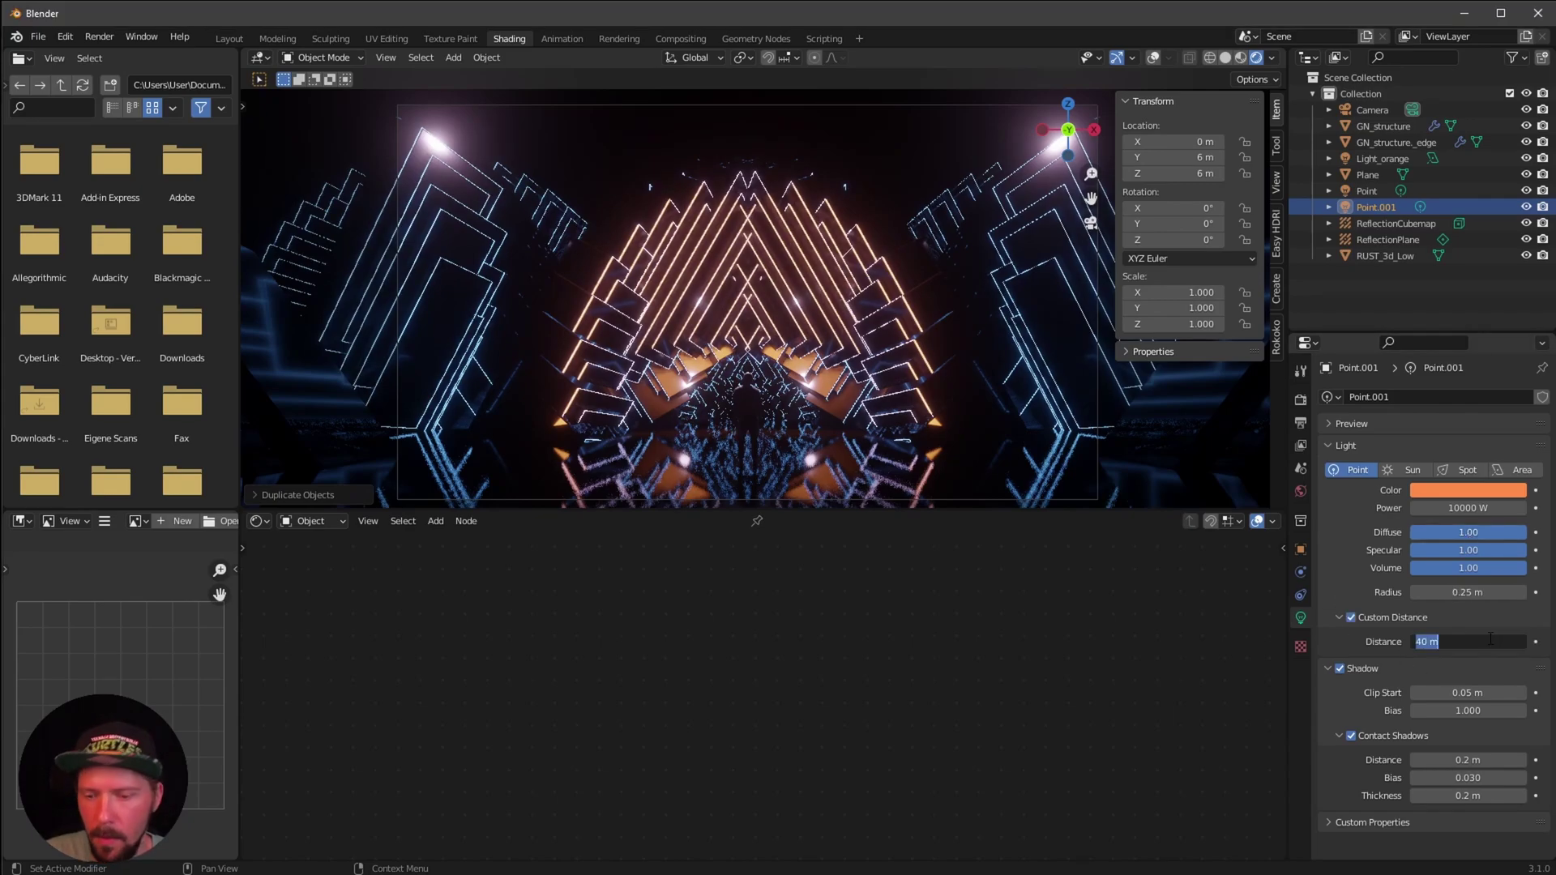
{"action": "type", "text": "5"}
{"action": "key", "text": "Return"}
Move the orange point light beside the figure to location X 1 m, Y 3 m and Z 2 m
{"action": "left_click", "coordinate": [1202, 142]}
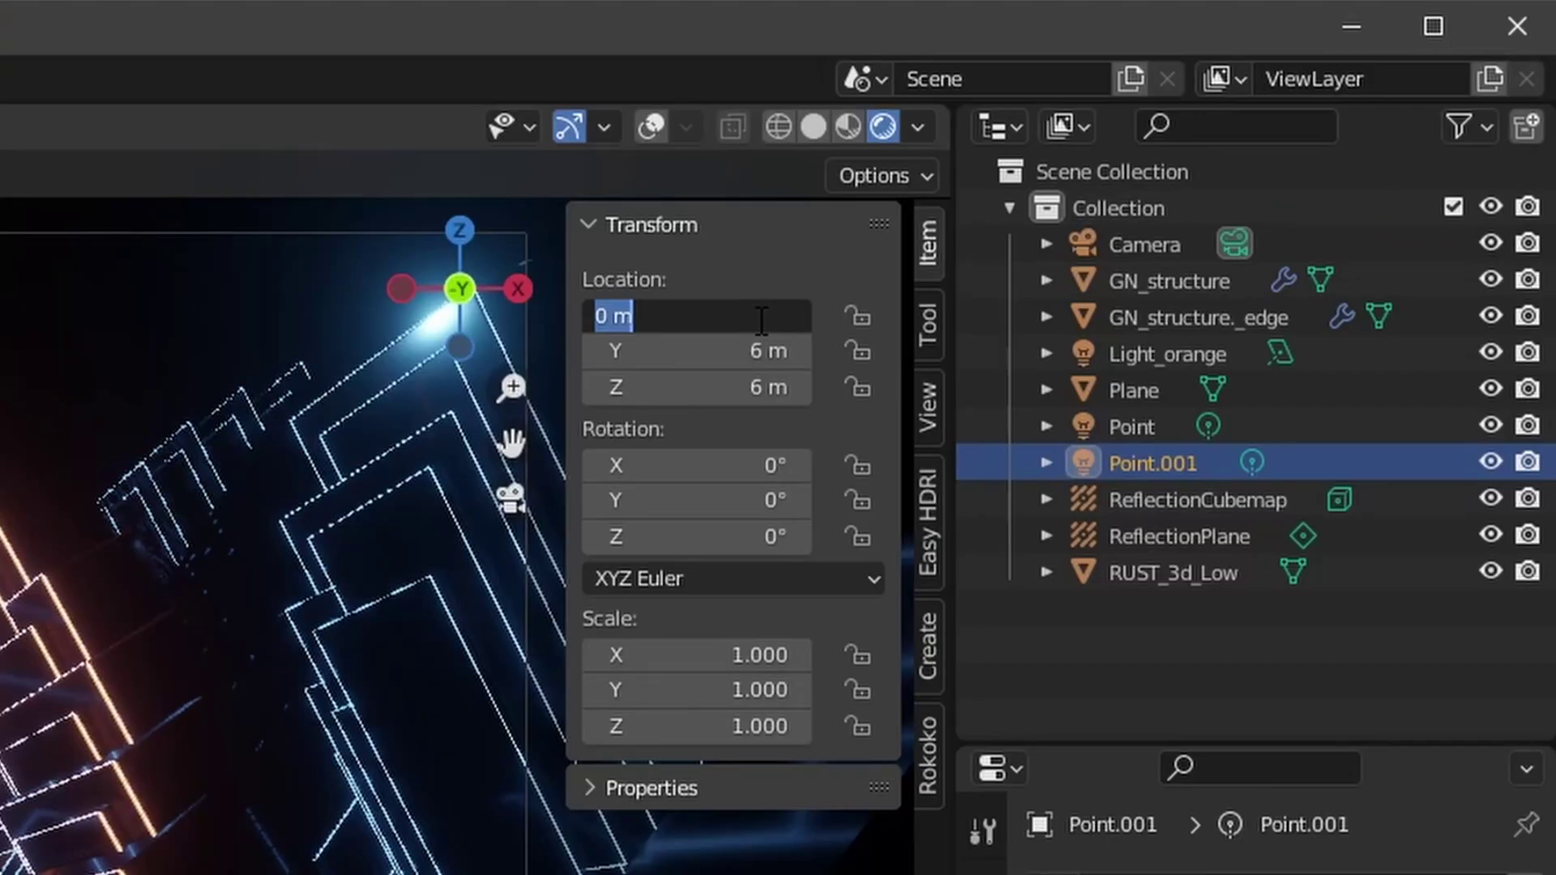
{"action": "type", "text": "1"}
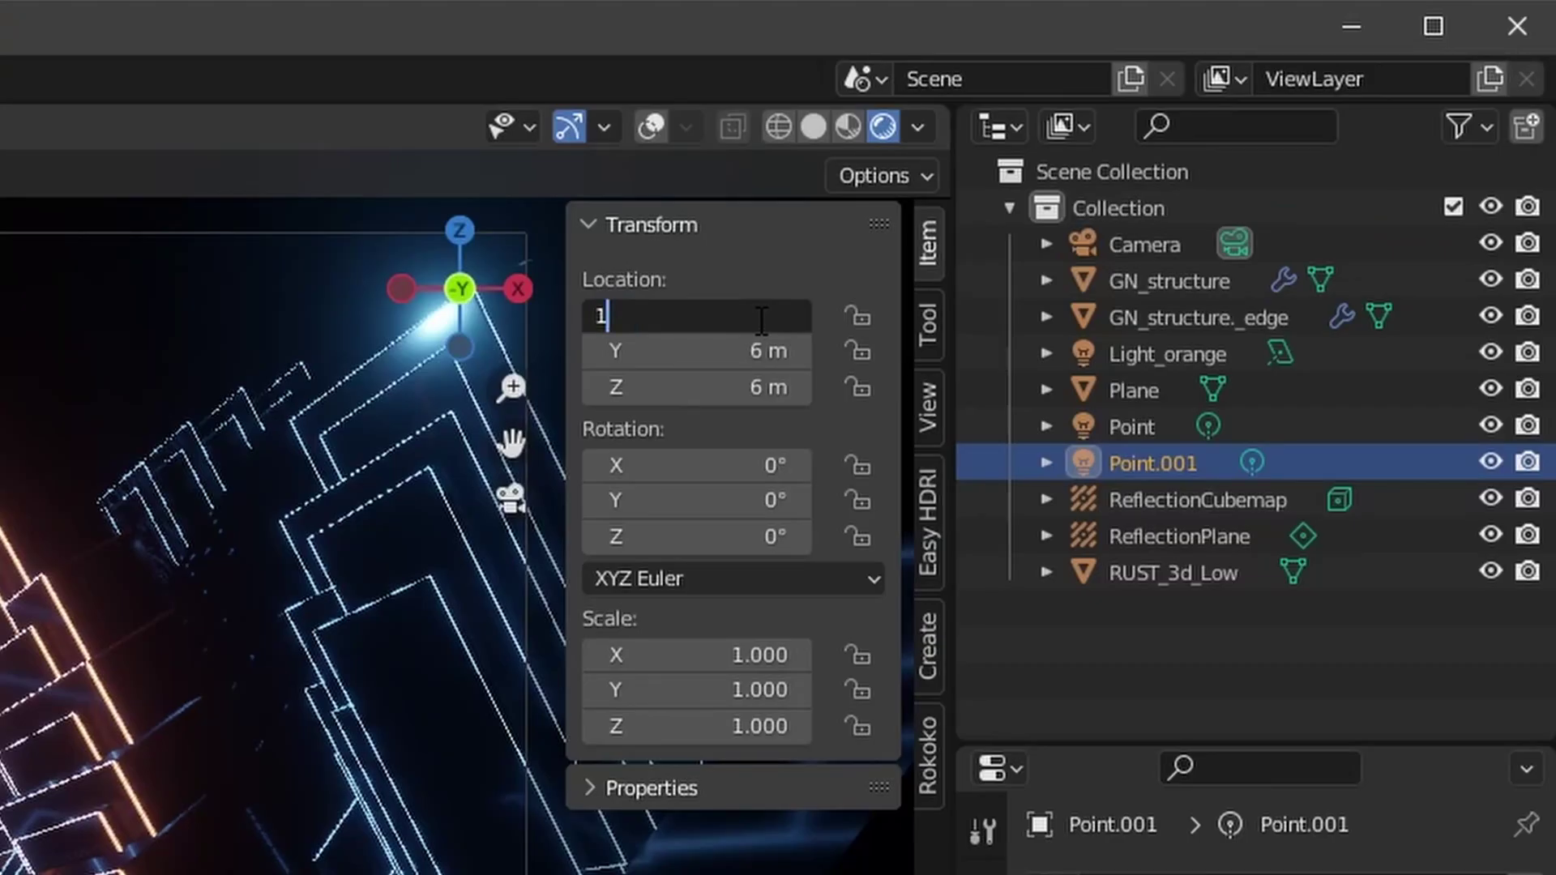
{"action": "key", "text": "Tab"}
{"action": "type", "text": "3"}
{"action": "key", "text": "Tab"}
{"action": "type", "text": "2"}
{"action": "key", "text": "Return"}
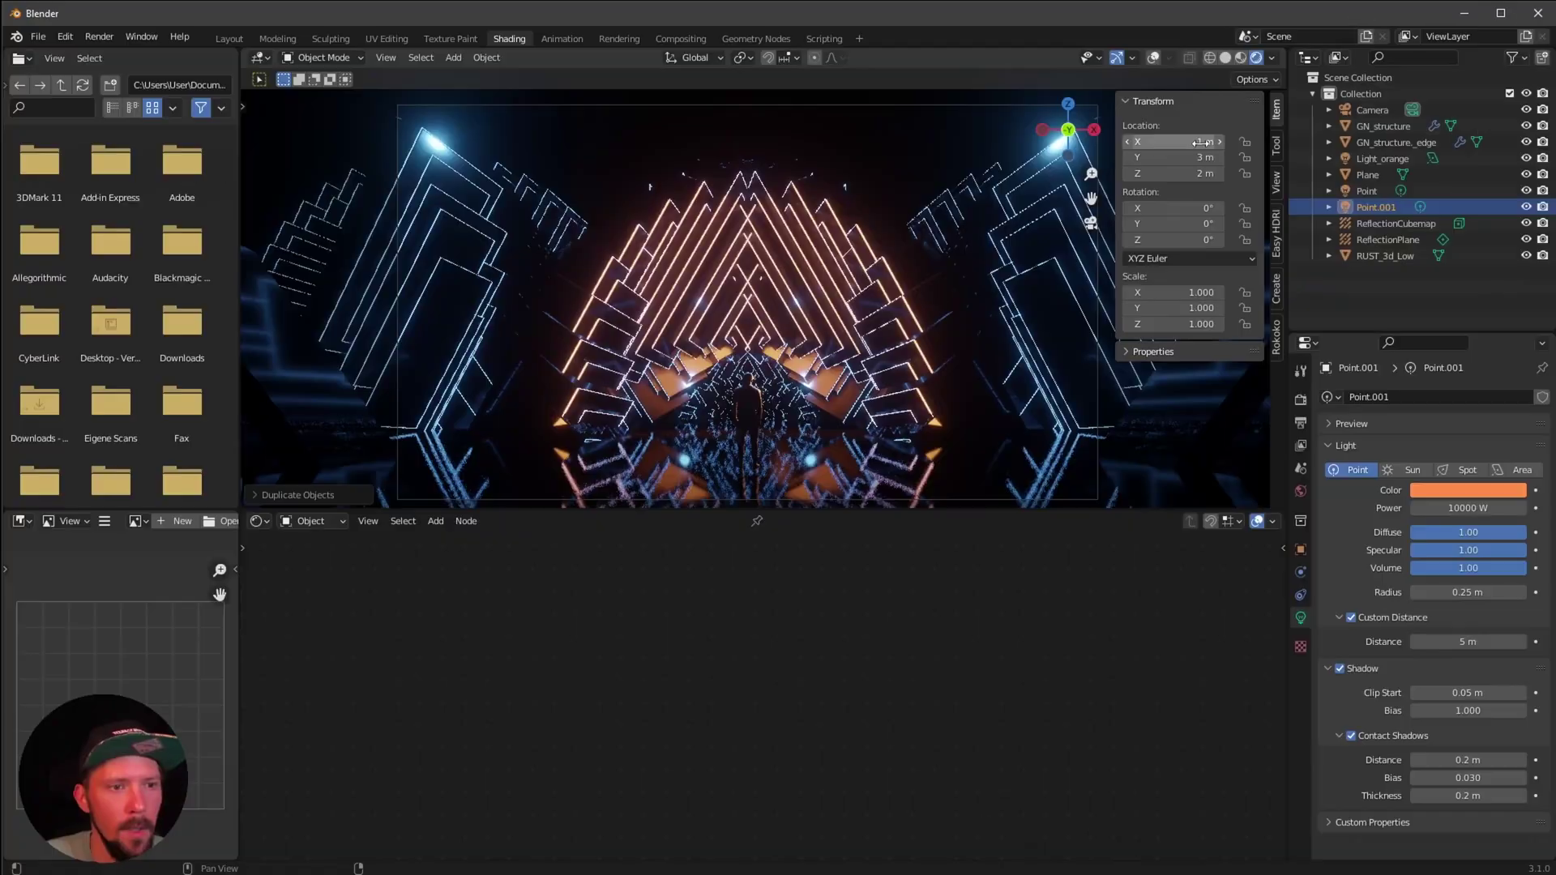
Duplicate the orange point light in place and set the copy's X location to -1 m
{"action": "scroll", "coordinate": [861, 367], "scroll_direction": "up", "scroll_amount": 4}
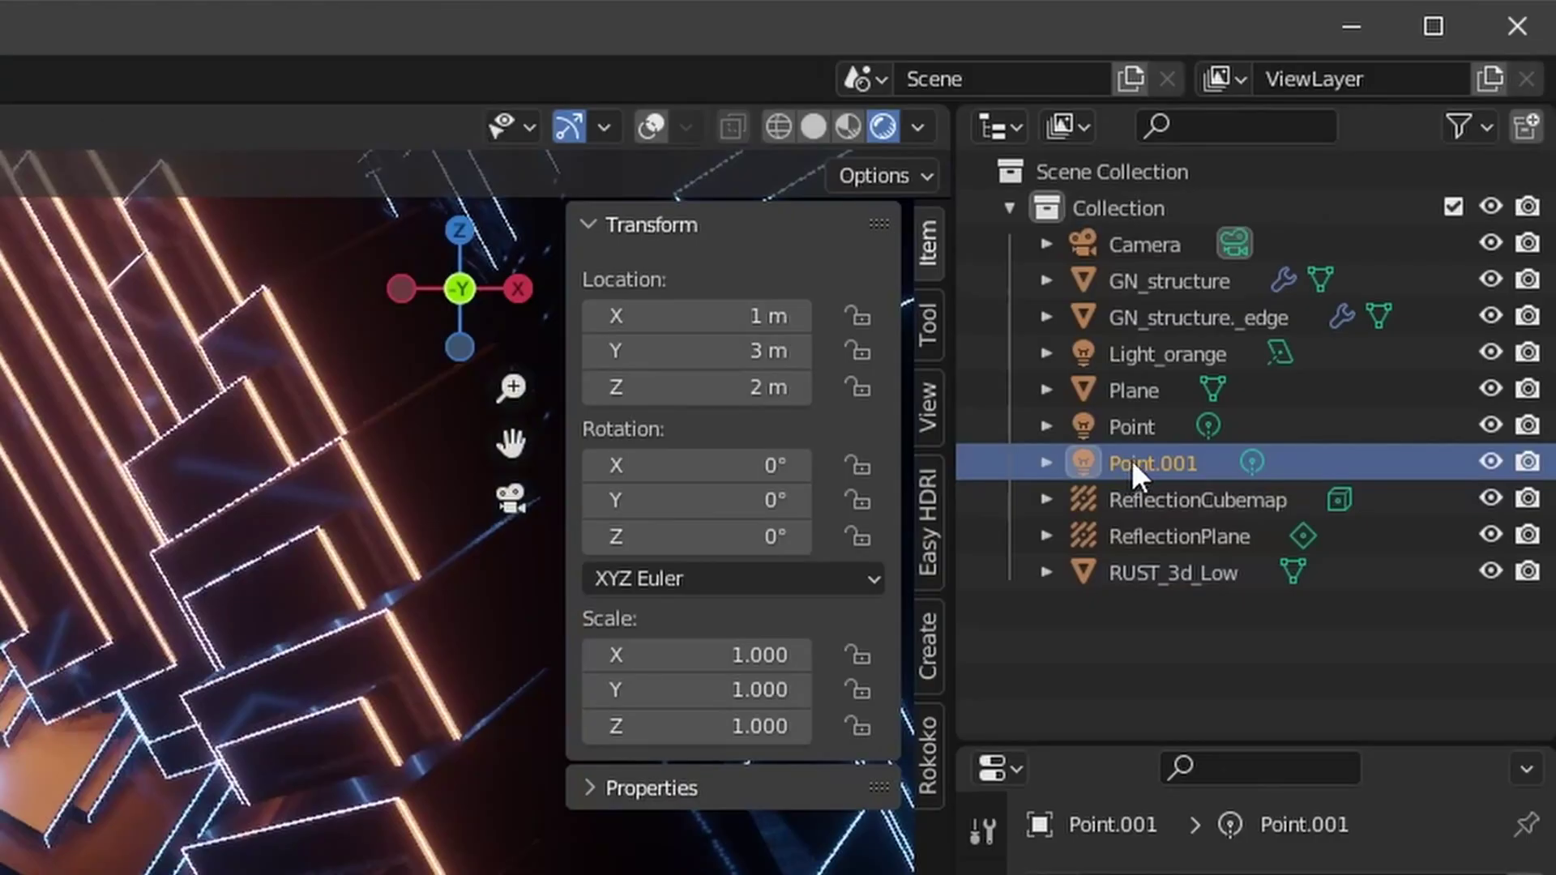
{"action": "key", "text": "shift+d"}
{"action": "right_click", "coordinate": [954, 356]}
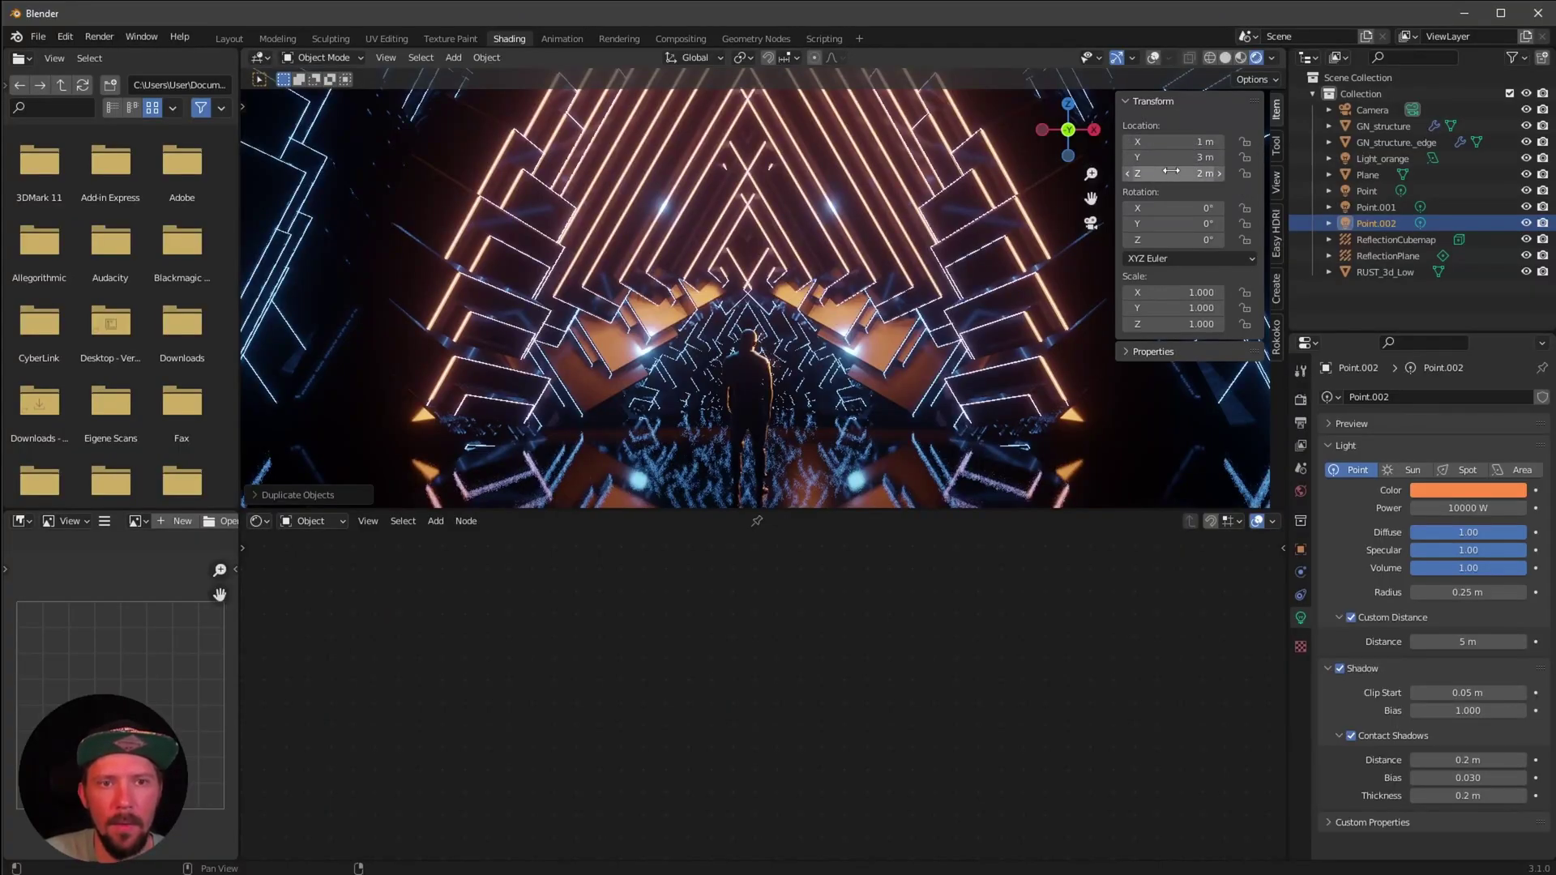
{"action": "left_click", "coordinate": [1208, 139]}
{"action": "key", "text": "Left"}
{"action": "type", "text": "-"}
{"action": "key", "text": "Return"}
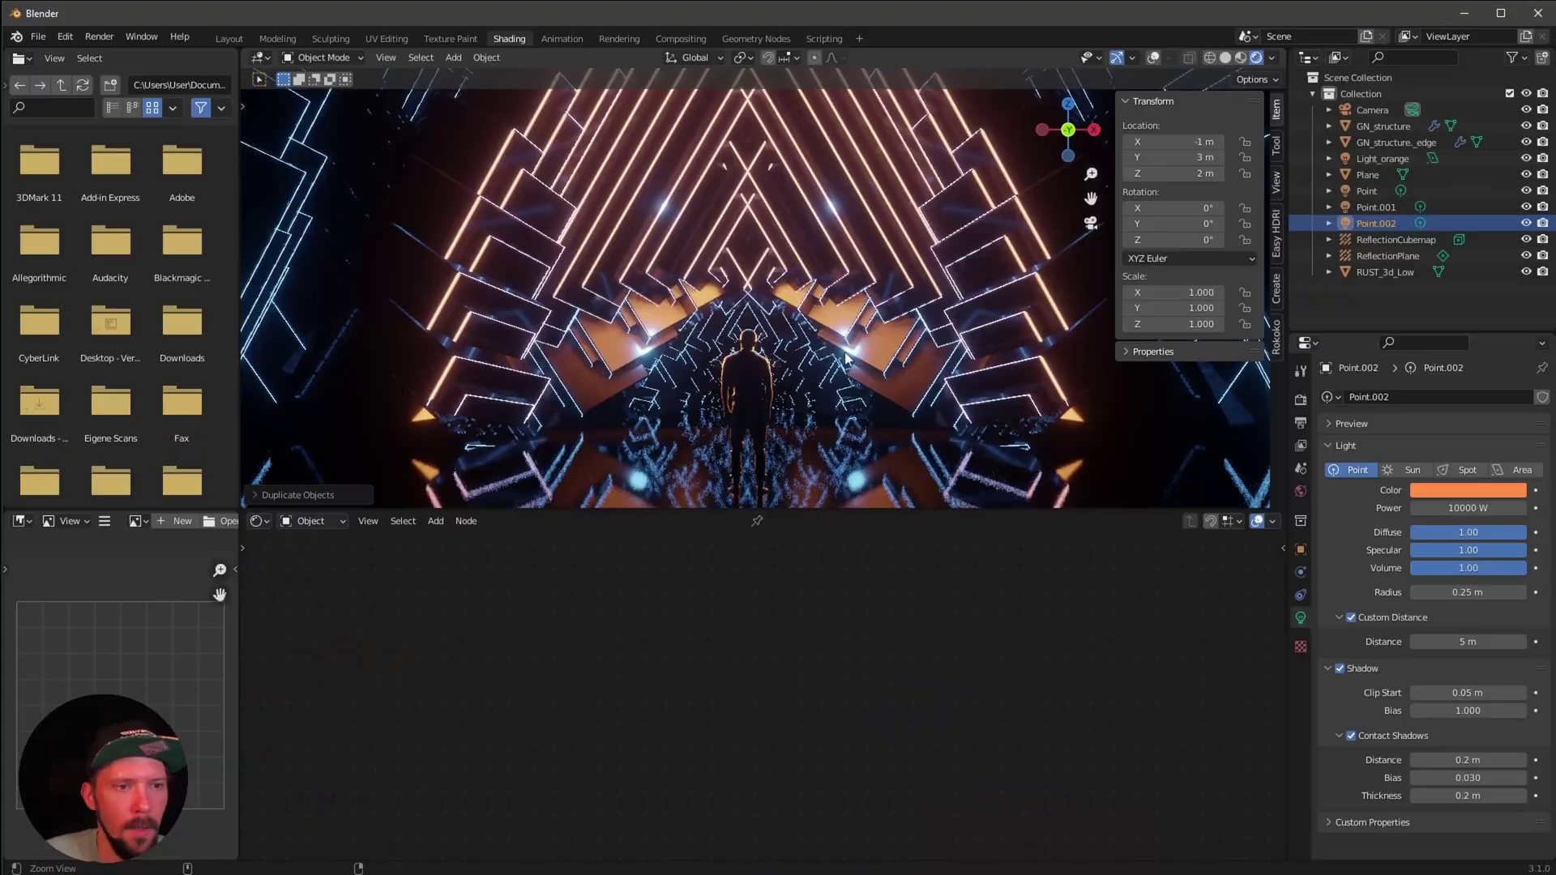
In the Geometry Nodes workspace, set the seed of the GN_structure._edge object's boolean Random Value node to 2
{"action": "left_click_drag", "start_coordinate": [845, 352], "coordinate": [924, 385], "text": "ctrl+alt"}
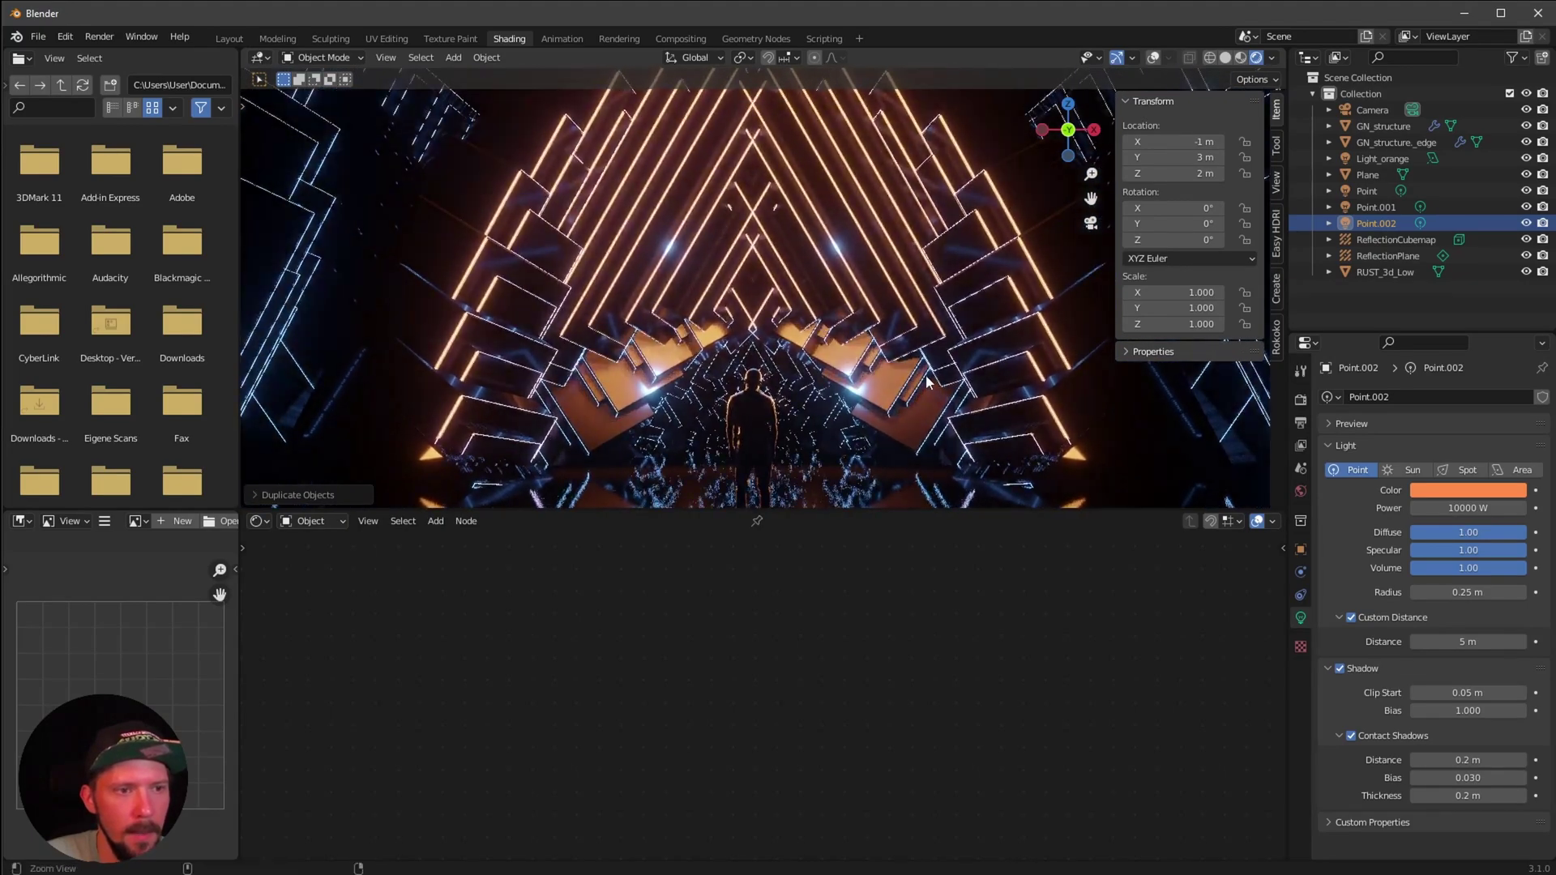
{"action": "scroll", "coordinate": [924, 384], "scroll_direction": "down", "scroll_amount": 3}
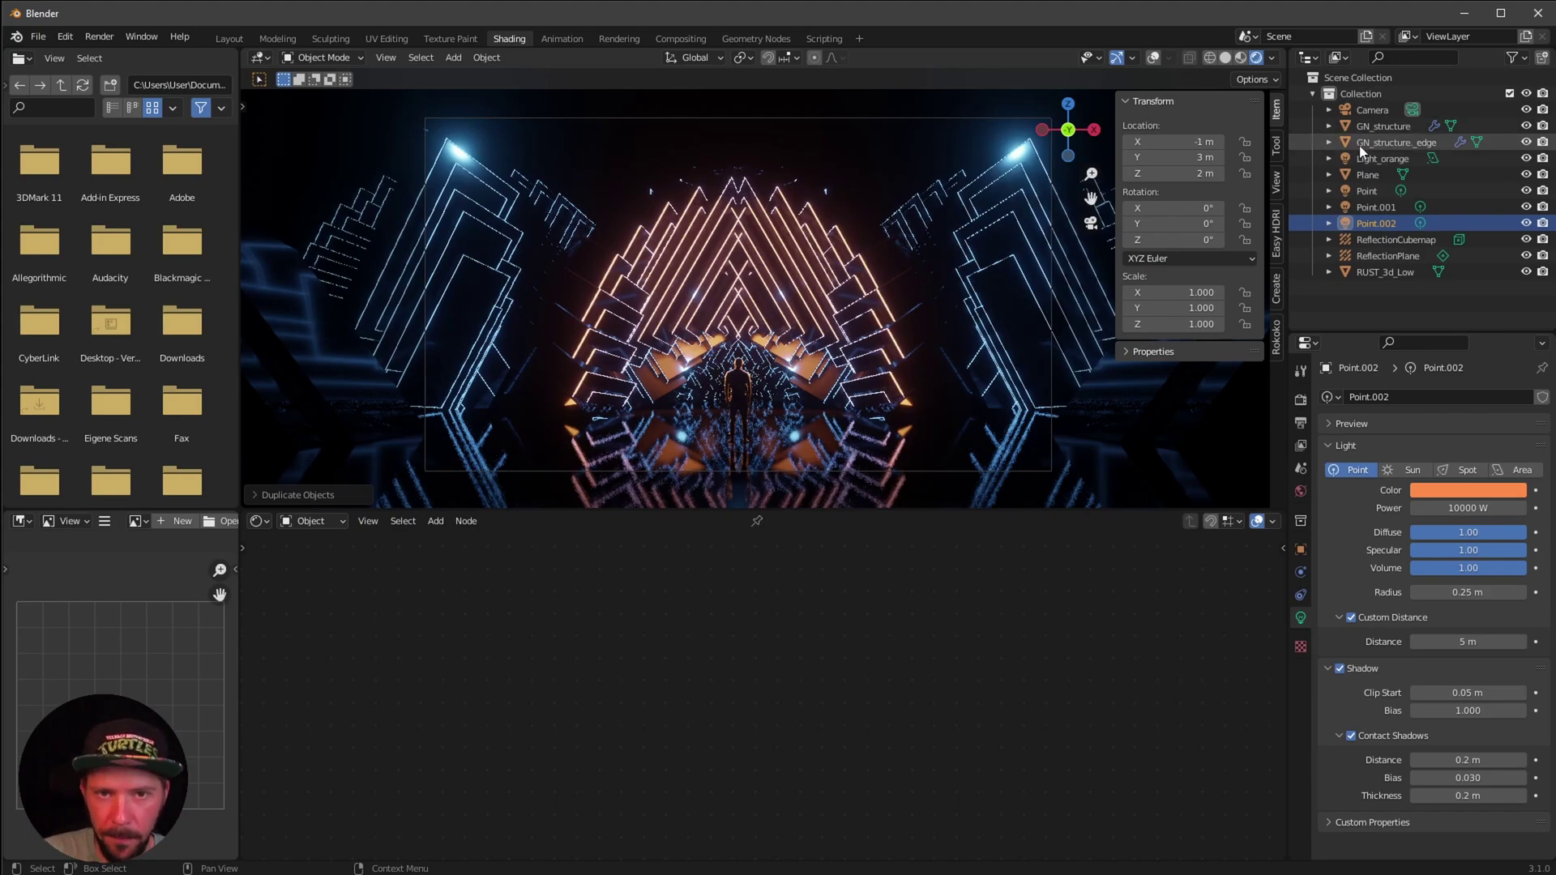
{"action": "left_click", "coordinate": [1392, 142]}
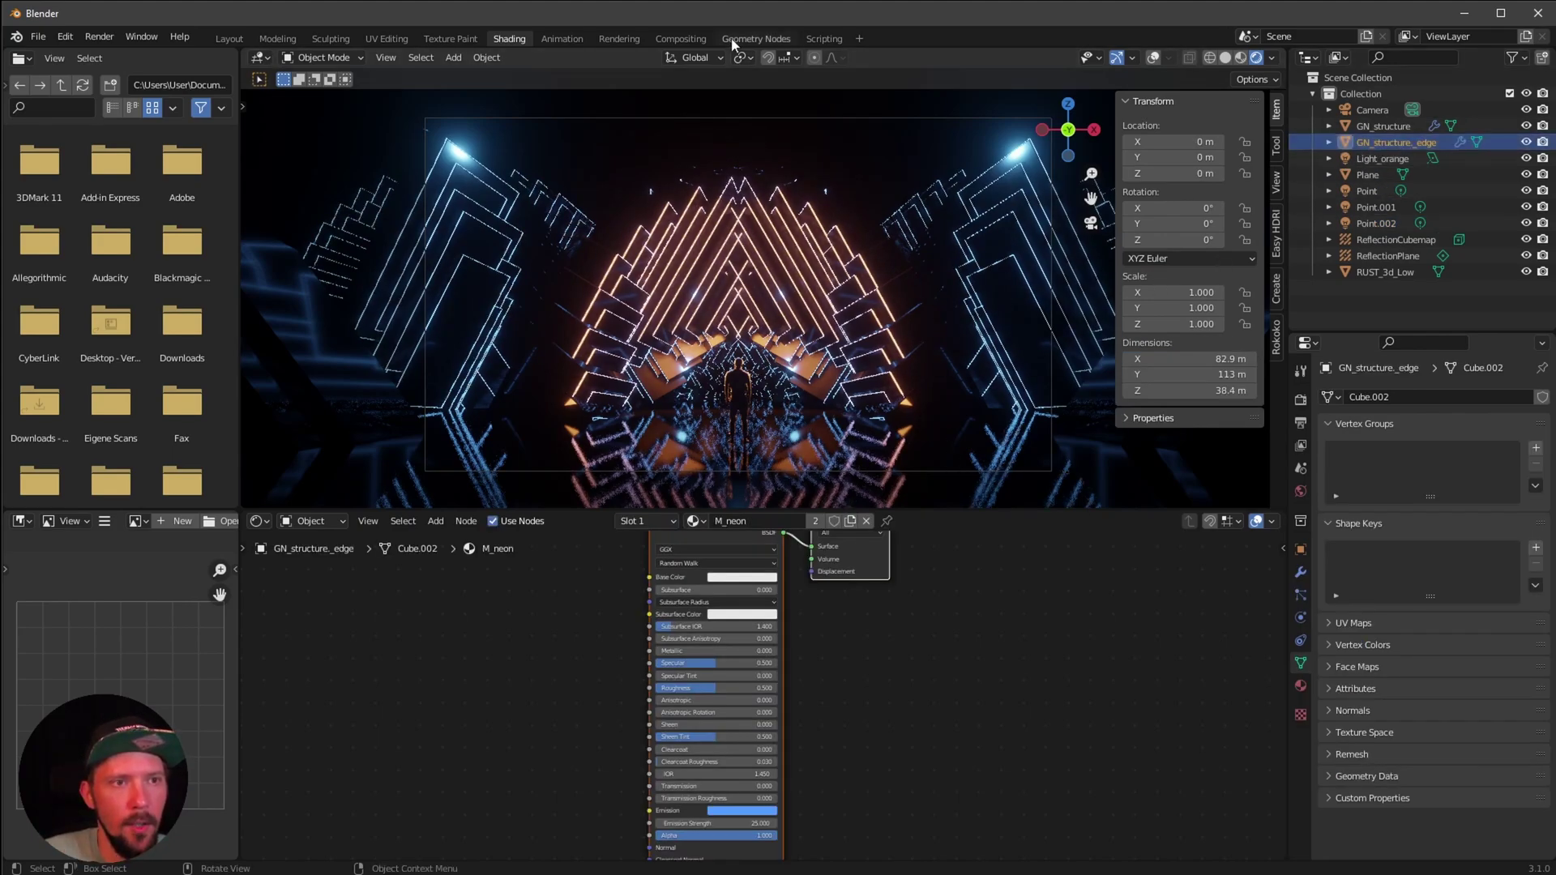
{"action": "left_click", "coordinate": [753, 41]}
{"action": "middle_click_drag", "start_coordinate": [772, 624], "coordinate": [848, 633]}
{"action": "left_click_drag", "start_coordinate": [848, 633], "coordinate": [1042, 577], "text": "alt"}
{"action": "left_click_drag", "start_coordinate": [766, 671], "coordinate": [826, 629], "text": "ctrl+alt"}
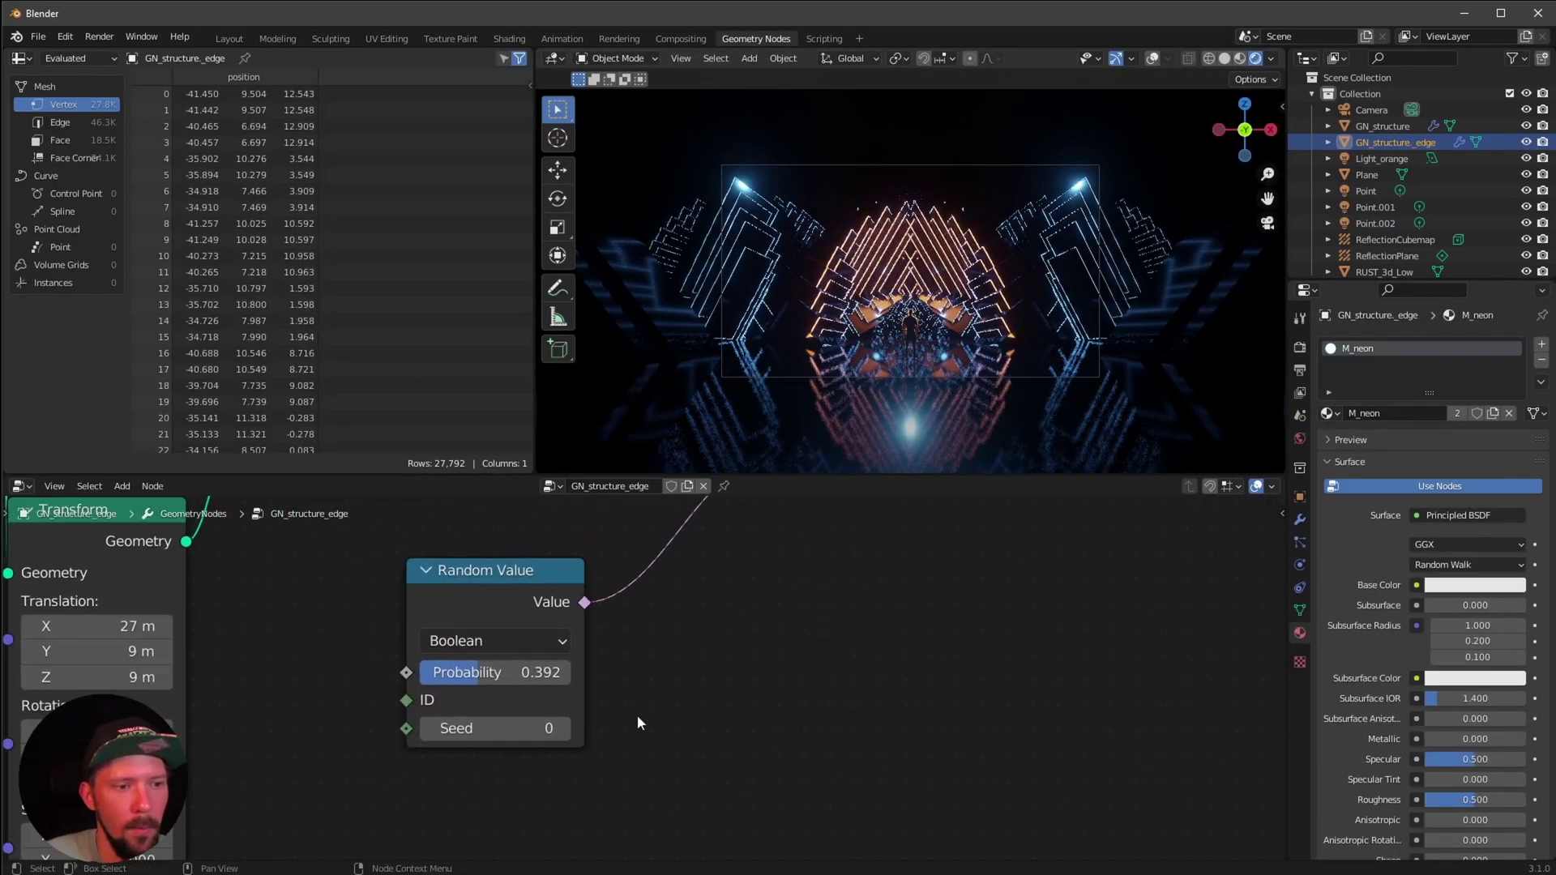
{"action": "left_click", "coordinate": [563, 729]}
{"action": "left_click", "coordinate": [563, 729]}
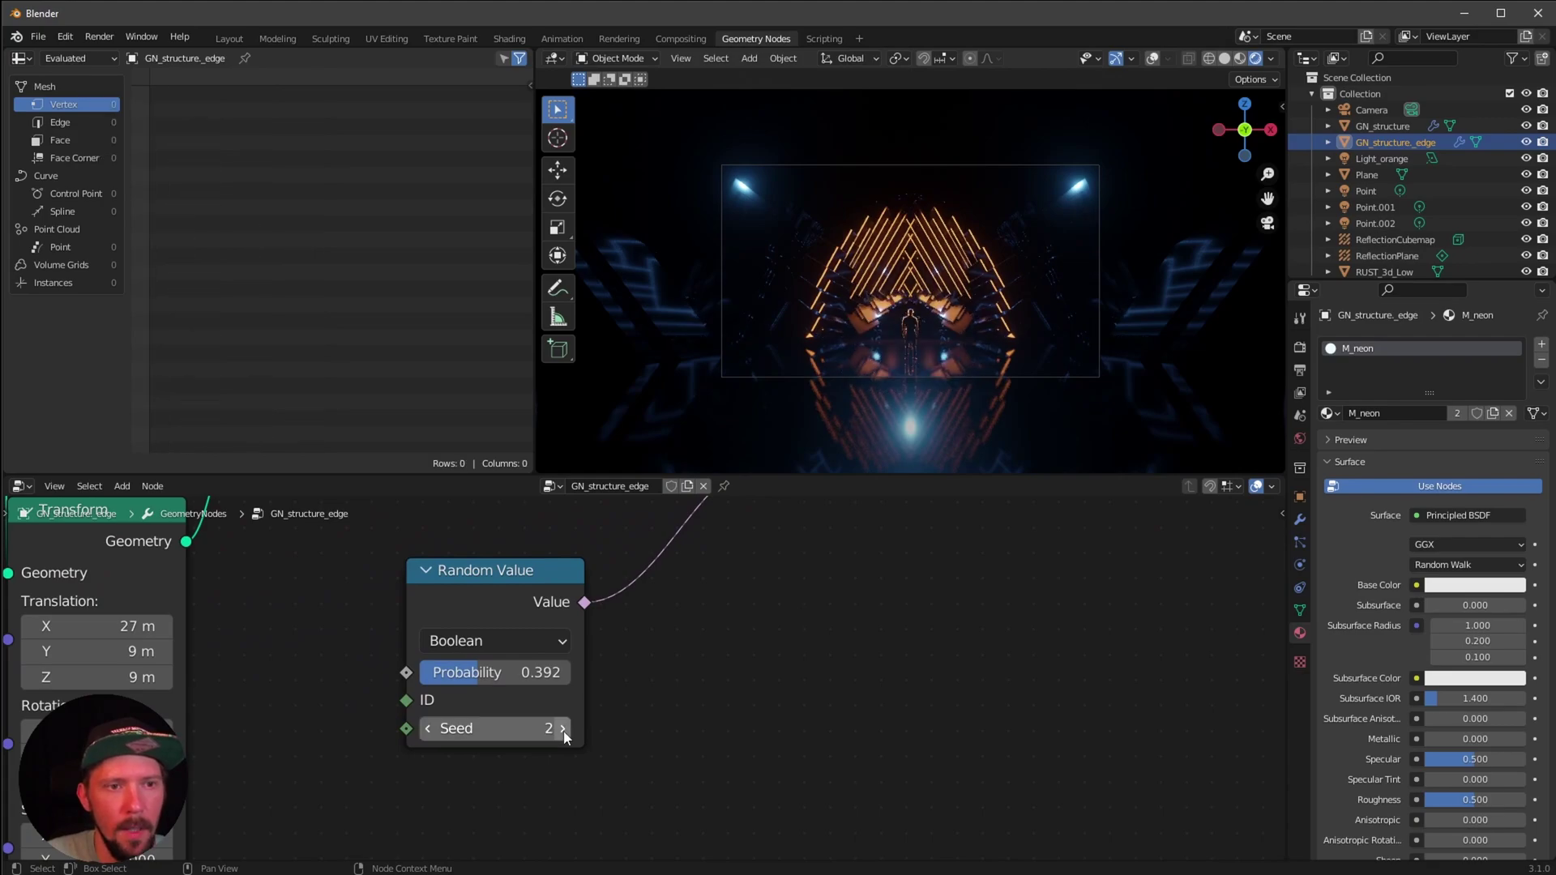
Try higher seeds up to 8 on the GN_structure_edge boolean Random Value node and settle on seed 7
{"action": "left_click", "coordinate": [564, 729]}
{"action": "left_click", "coordinate": [563, 728]}
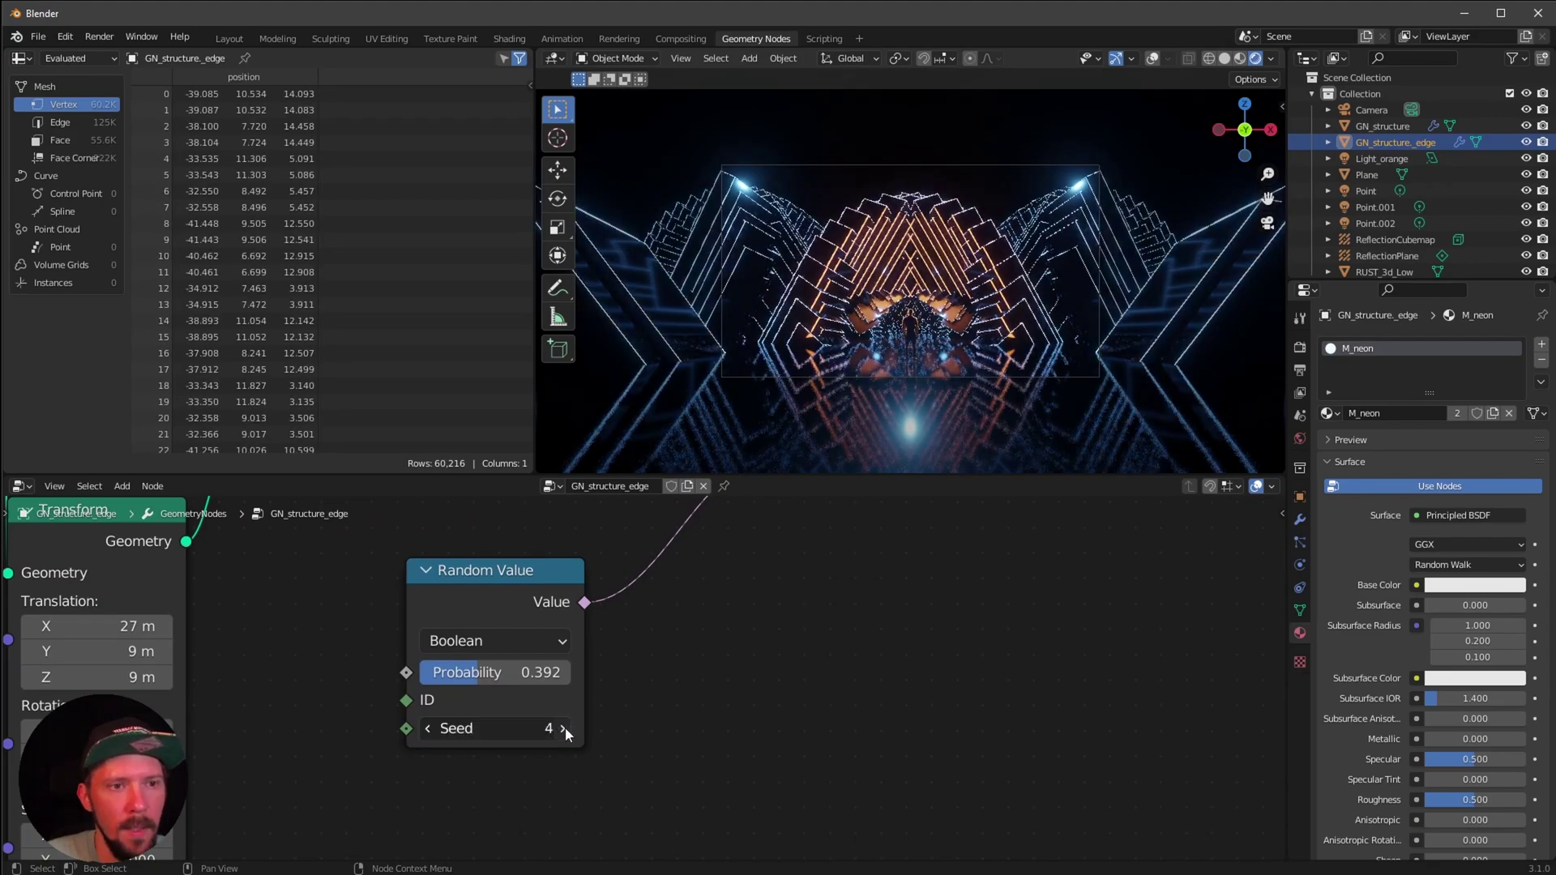
{"action": "left_click", "coordinate": [563, 728]}
{"action": "left_click", "coordinate": [563, 728]}
{"action": "left_click", "coordinate": [563, 729]}
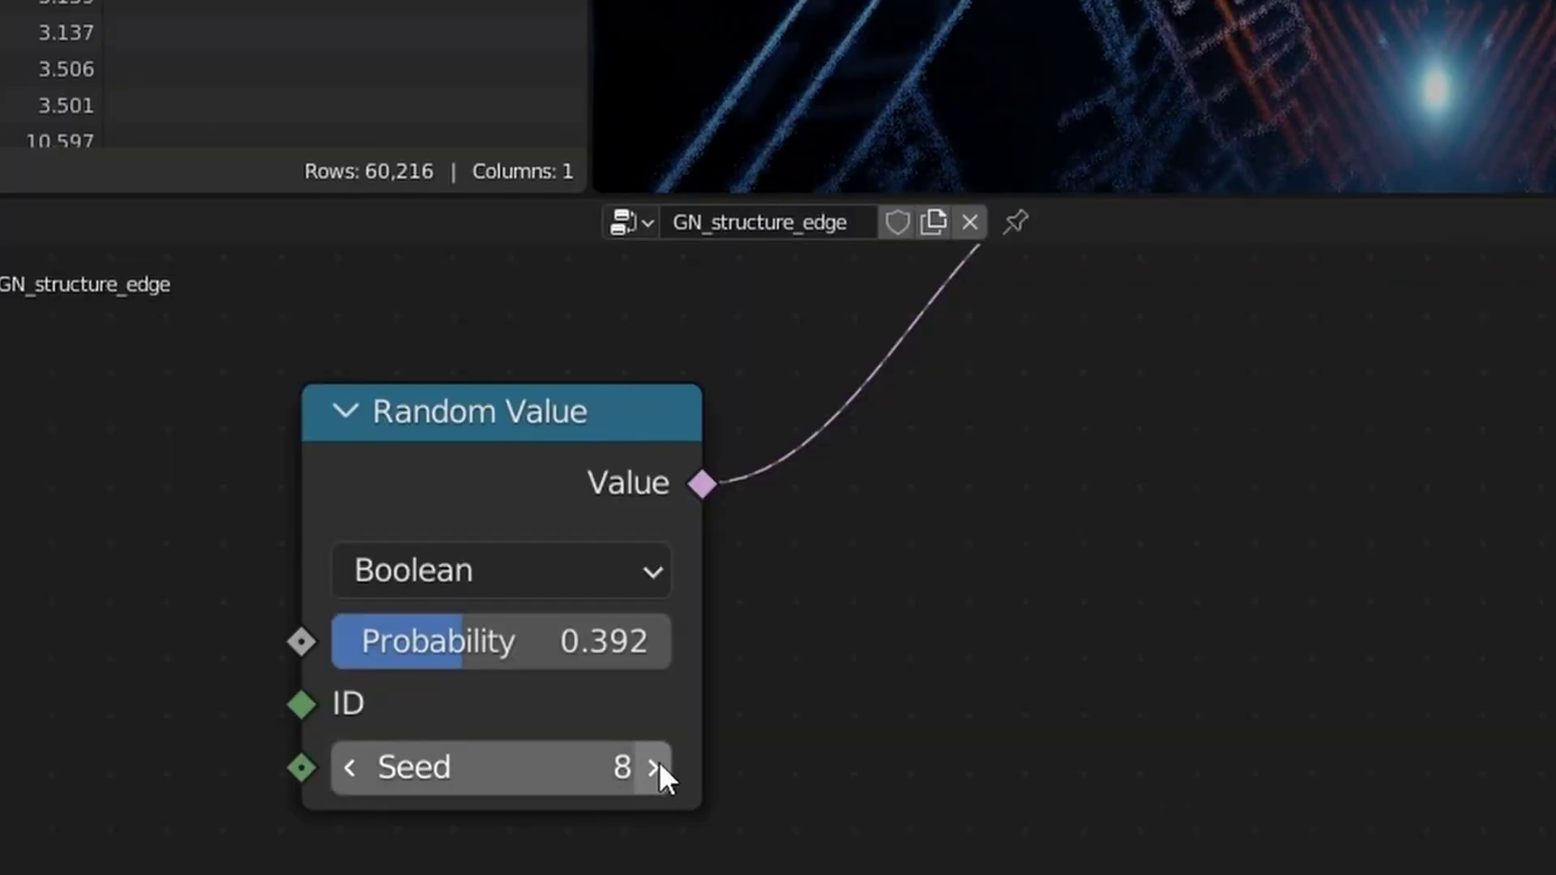
{"action": "left_click", "coordinate": [348, 770]}
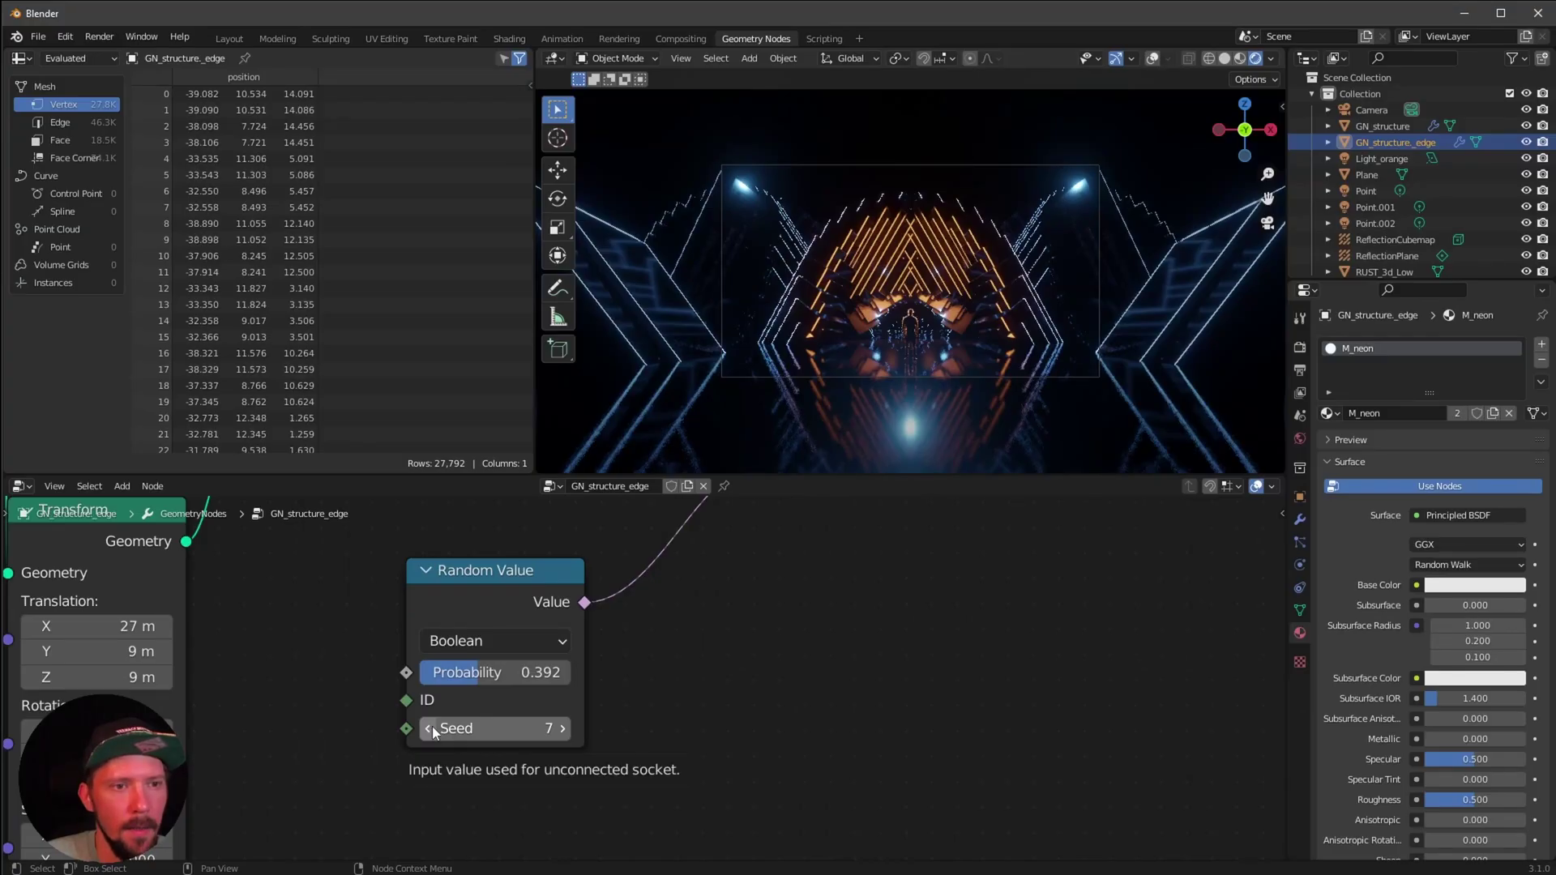
{"action": "left_click", "coordinate": [564, 728]}
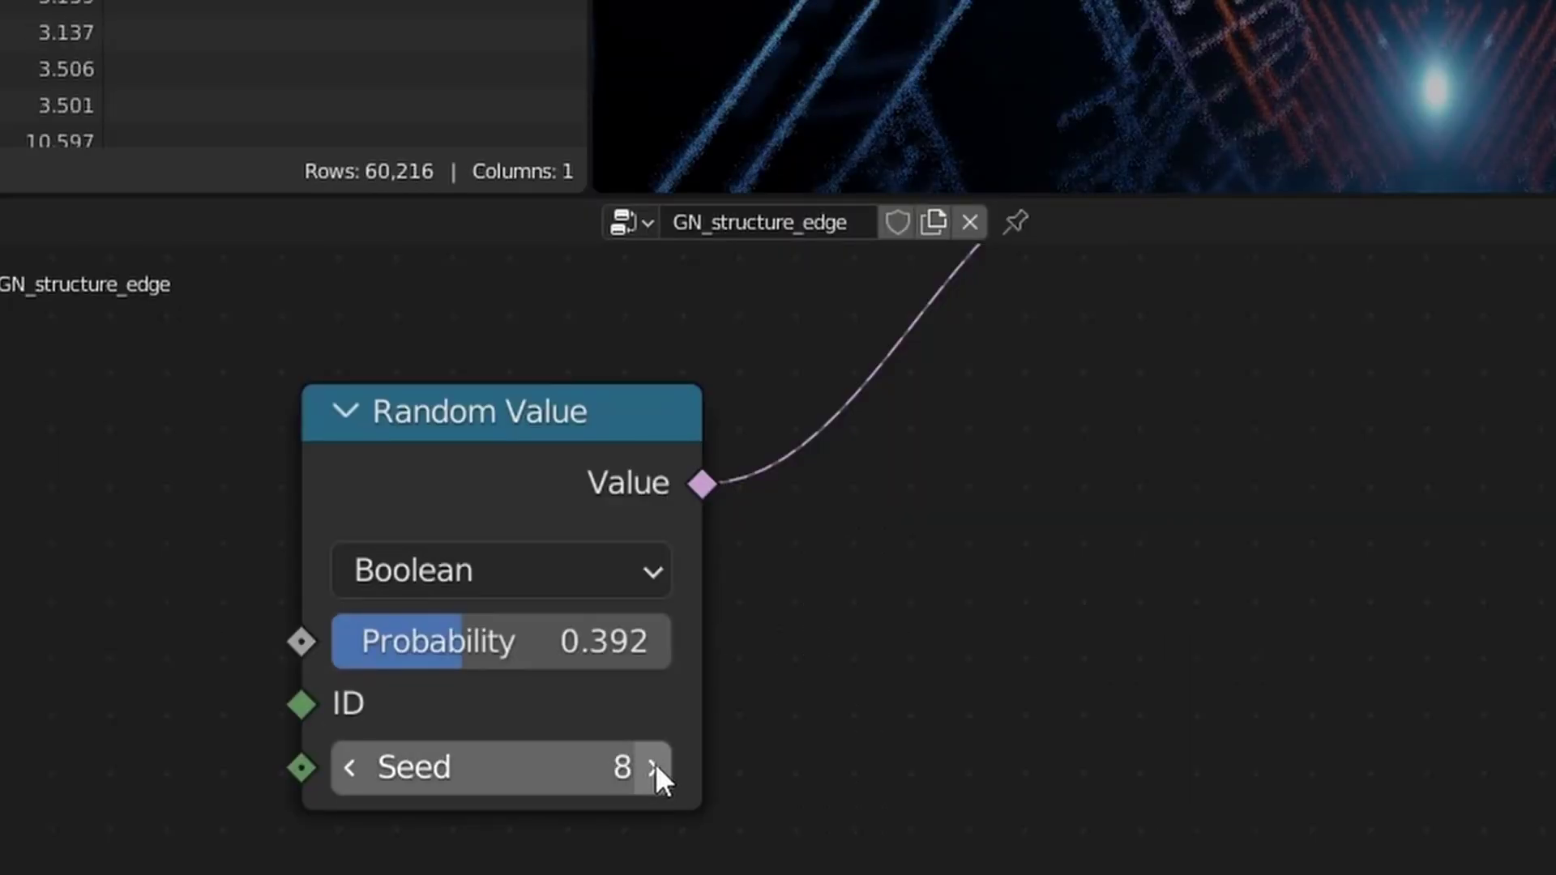
{"action": "left_click", "coordinate": [429, 728]}
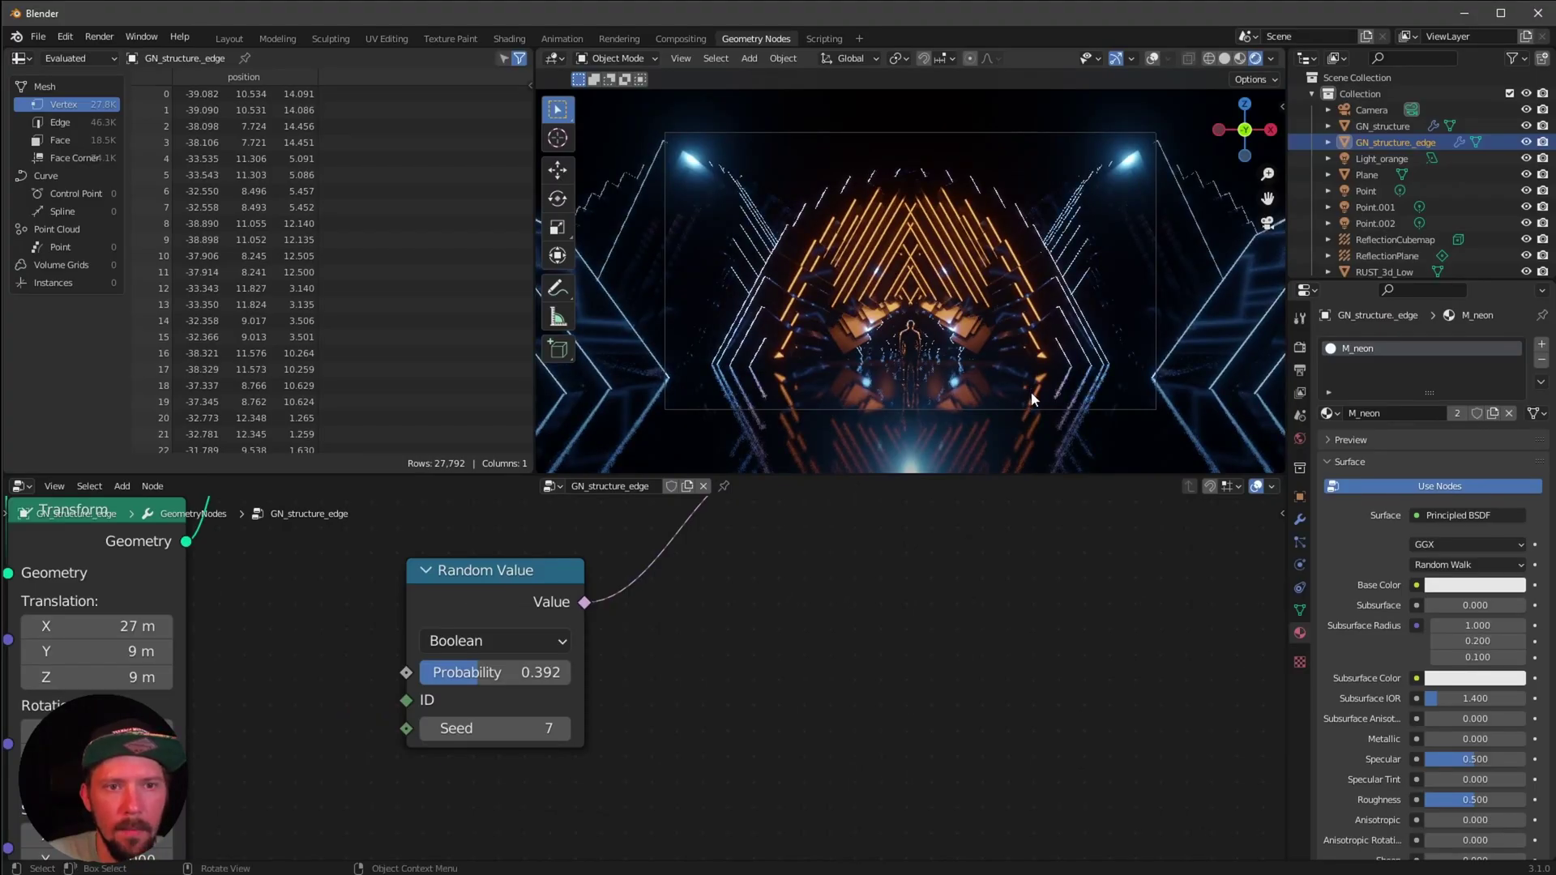
{"action": "scroll", "coordinate": [1013, 382], "scroll_direction": "up", "scroll_amount": 2}
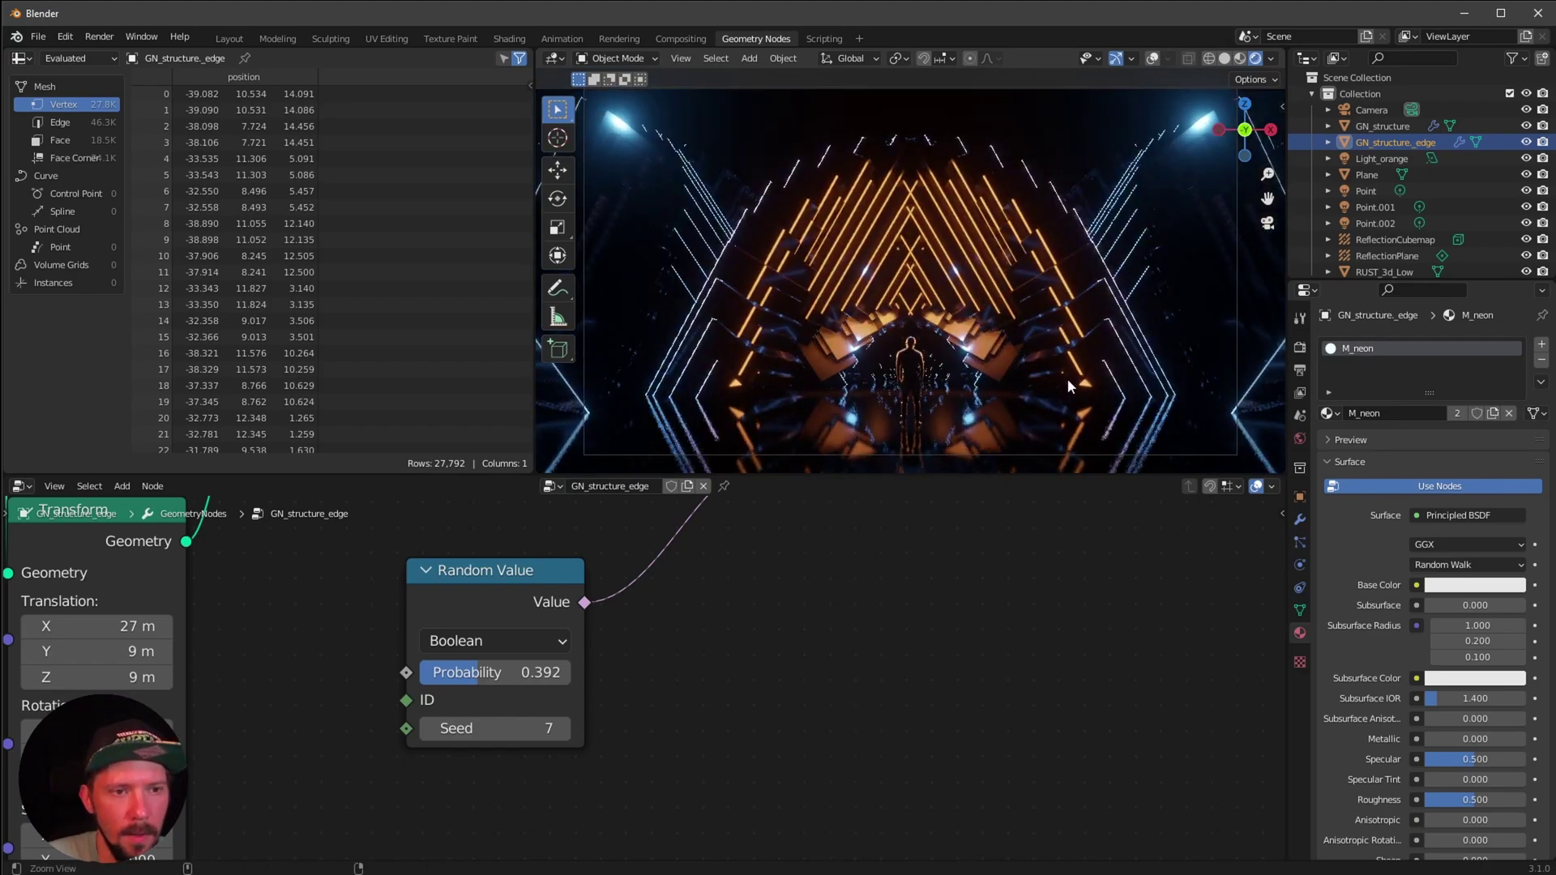